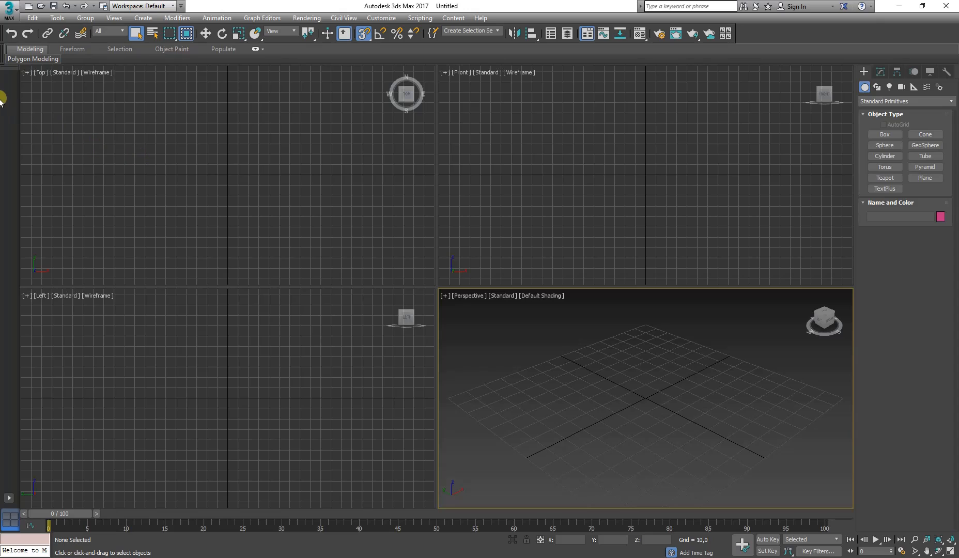
- Switch to the browser and examine the KIVIK two-seat sofa's product measurements: overall width, depth and height
mouse_move(3, 85)
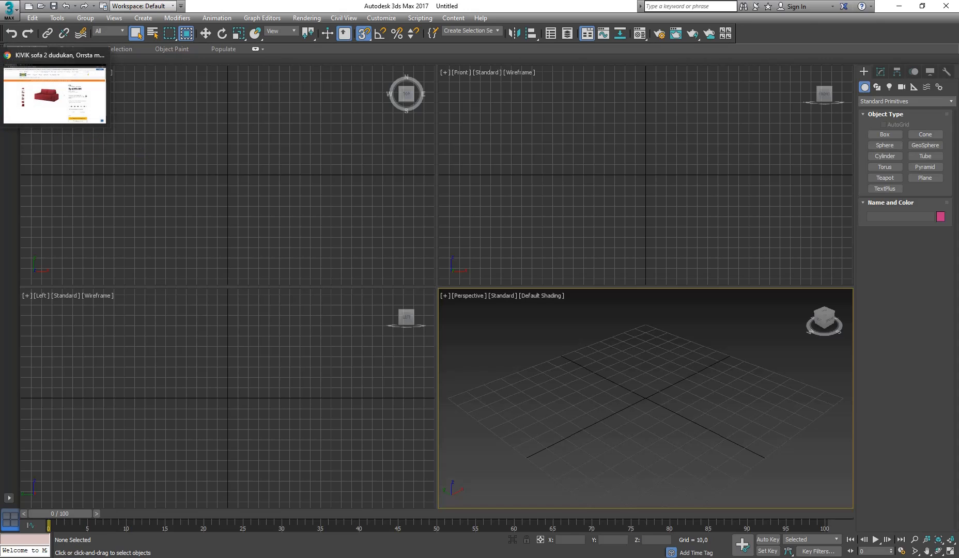
click(52, 93)
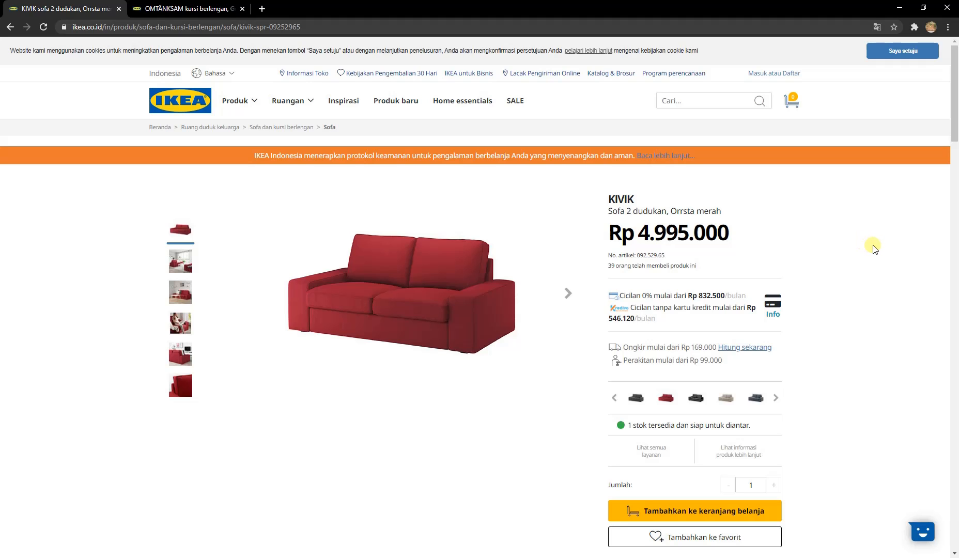
scroll(862, 267, down, 2)
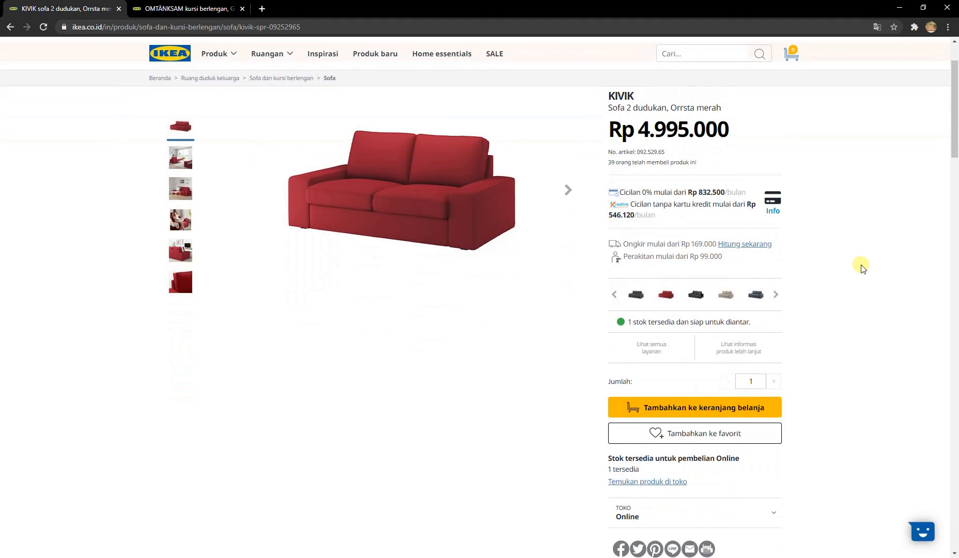
scroll(862, 267, down, 15)
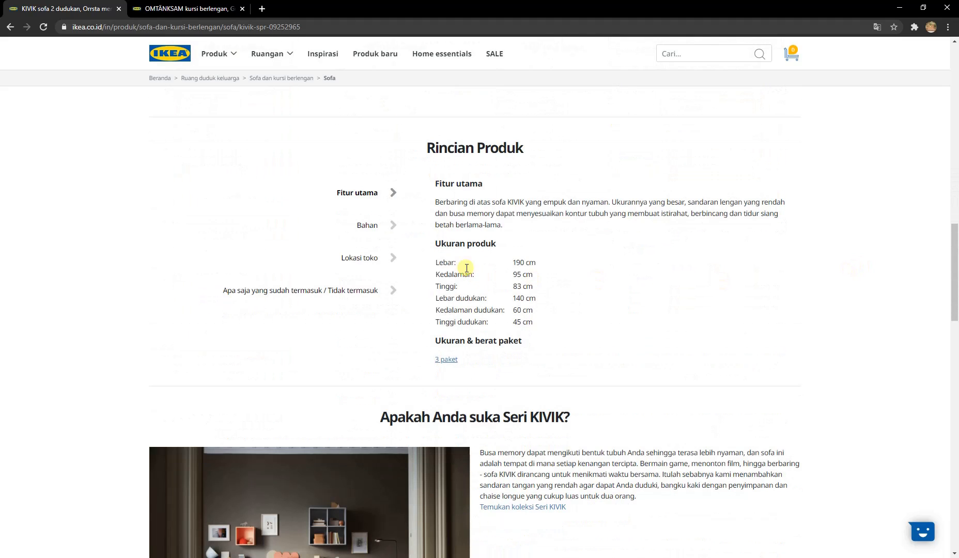
drag(437, 247, 536, 326)
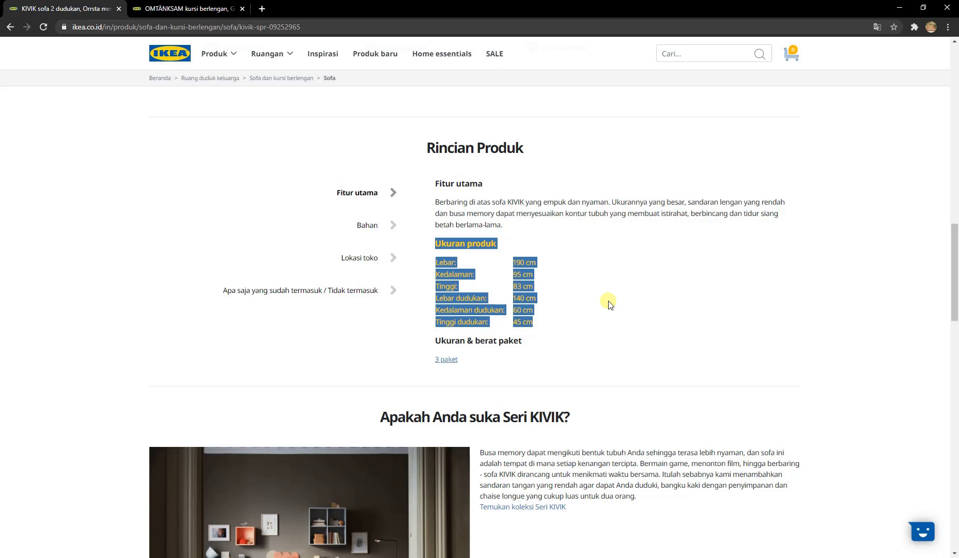
click(648, 271)
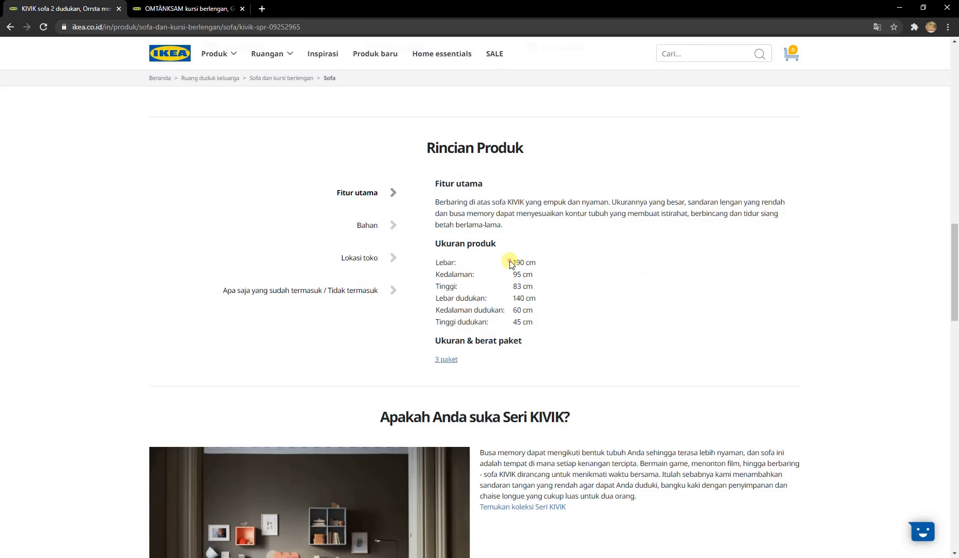
drag(510, 264, 530, 288)
click(513, 288)
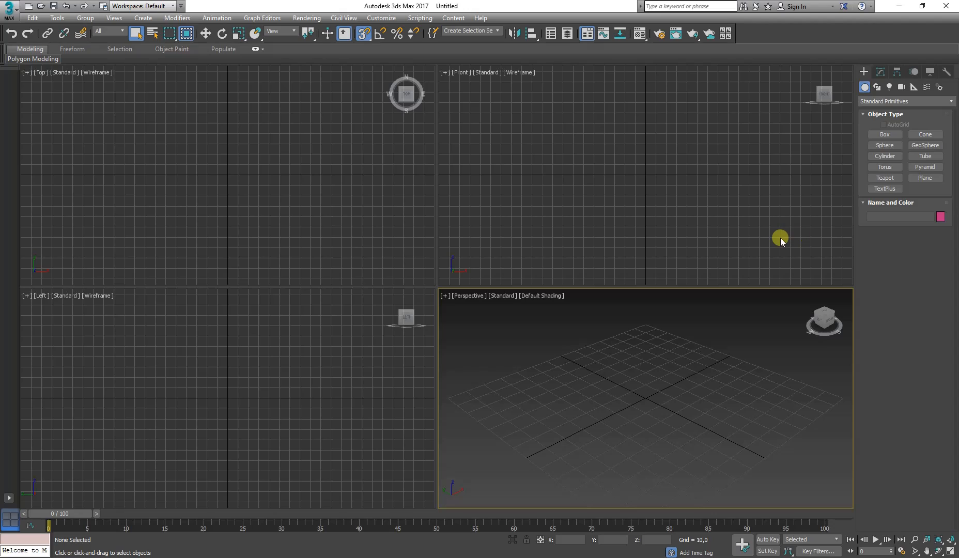
- Return to 3ds Max, draw a rectangle spline about 41 long and 84 wide in the Perspective view, and turn snapping off
click(877, 87)
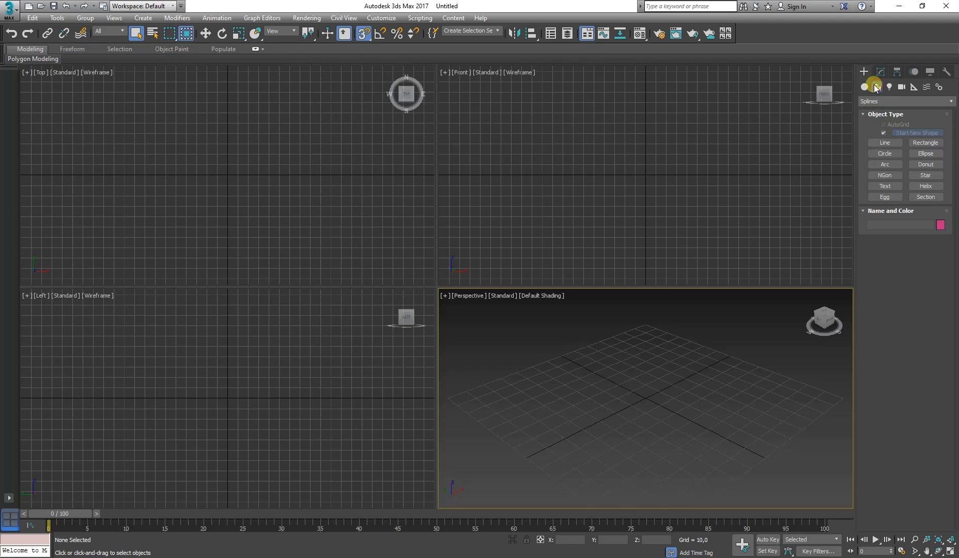
click(920, 145)
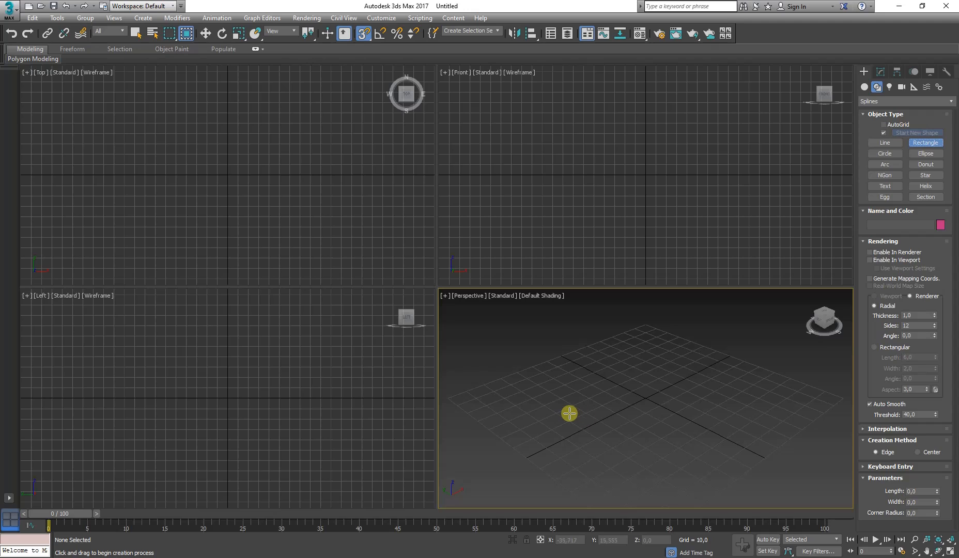
drag(569, 413, 746, 380)
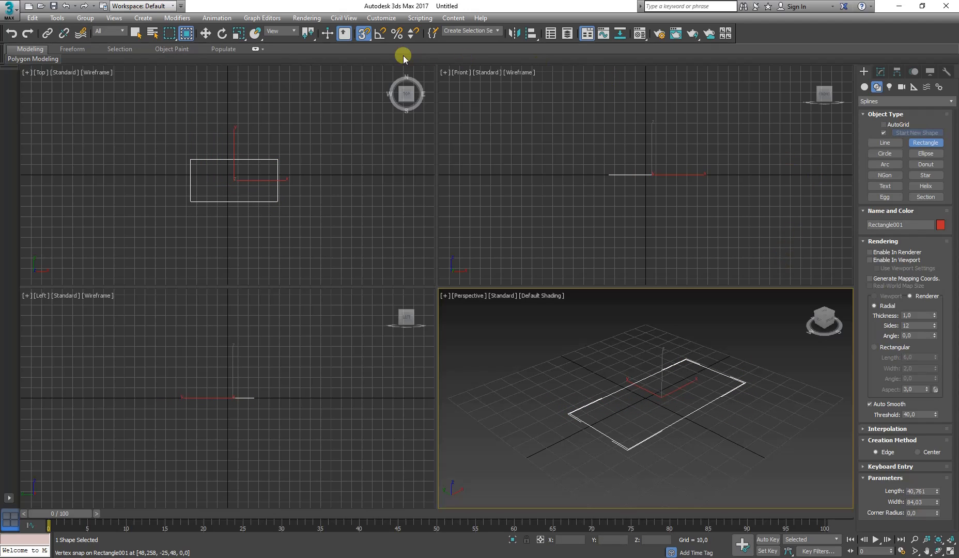
click(363, 33)
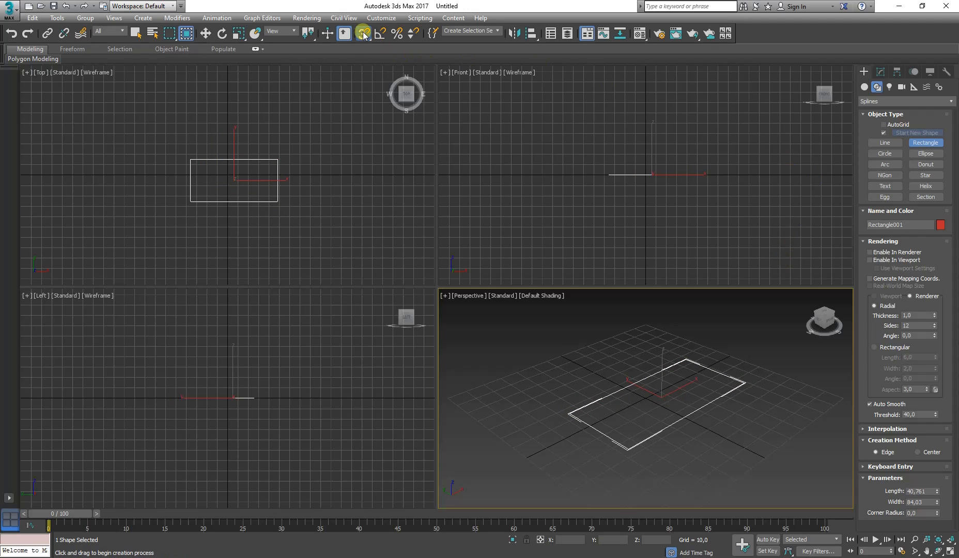
- Set the rectangle's length to 190, checking the sofa's dimensions on the product page in the browser
click(884, 72)
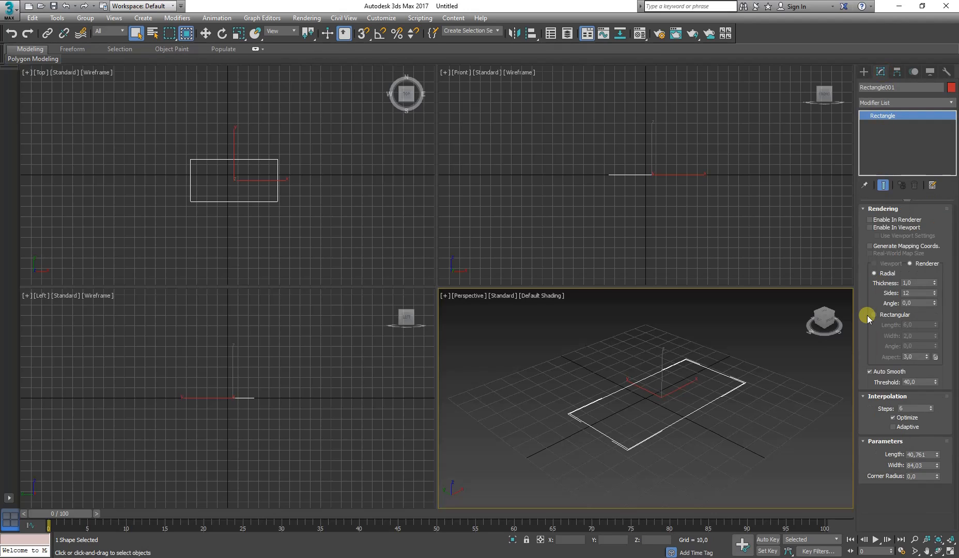
double_click(919, 454)
key(alt+Tab)
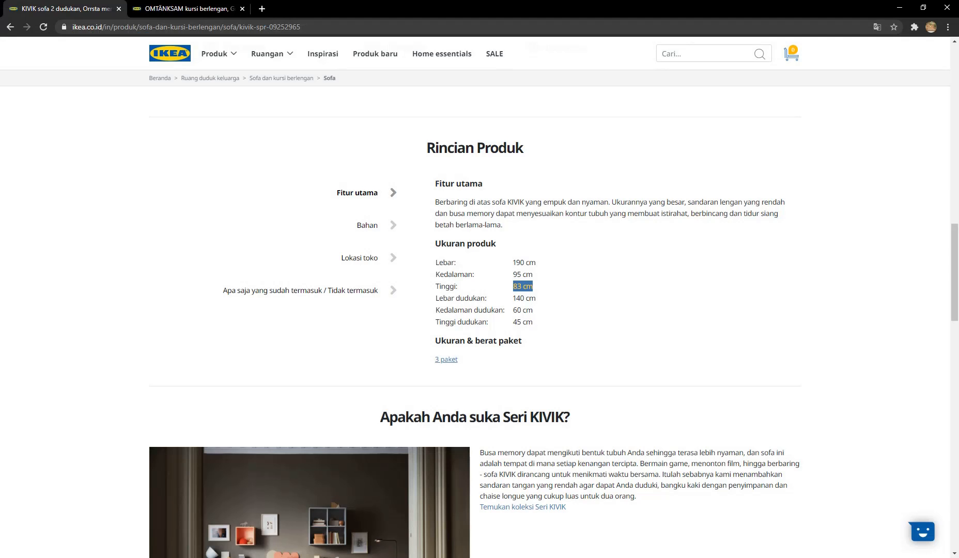
key(alt+Tab)
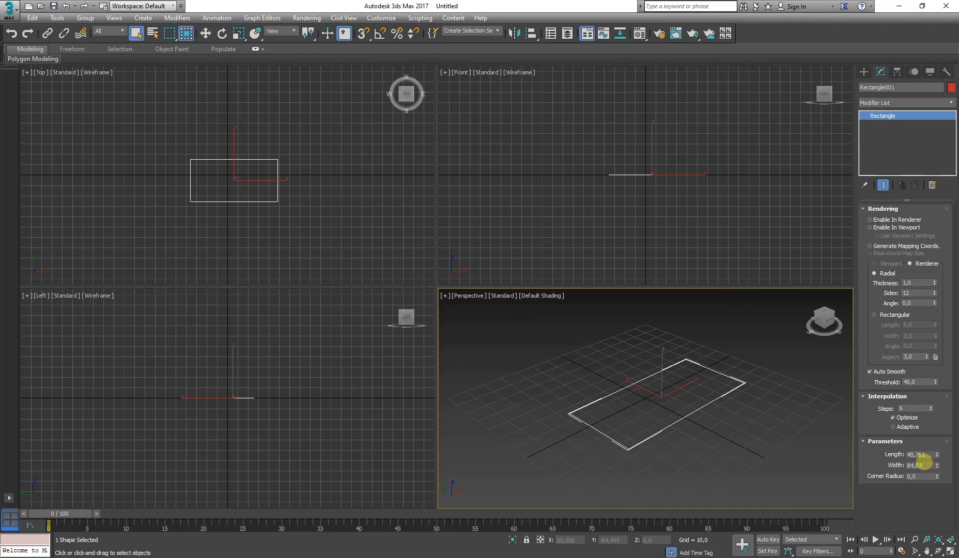
drag(924, 456, 885, 454)
text(190)
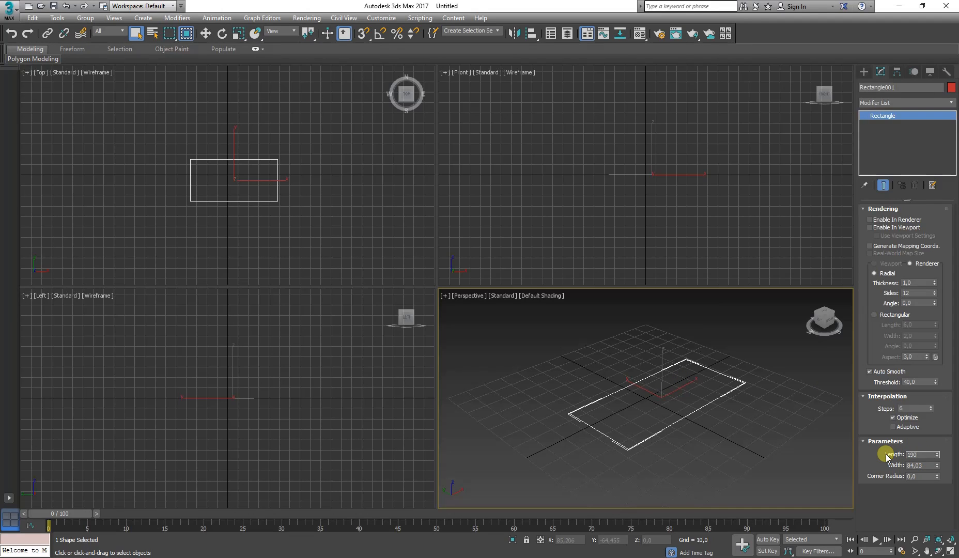
key(Tab)
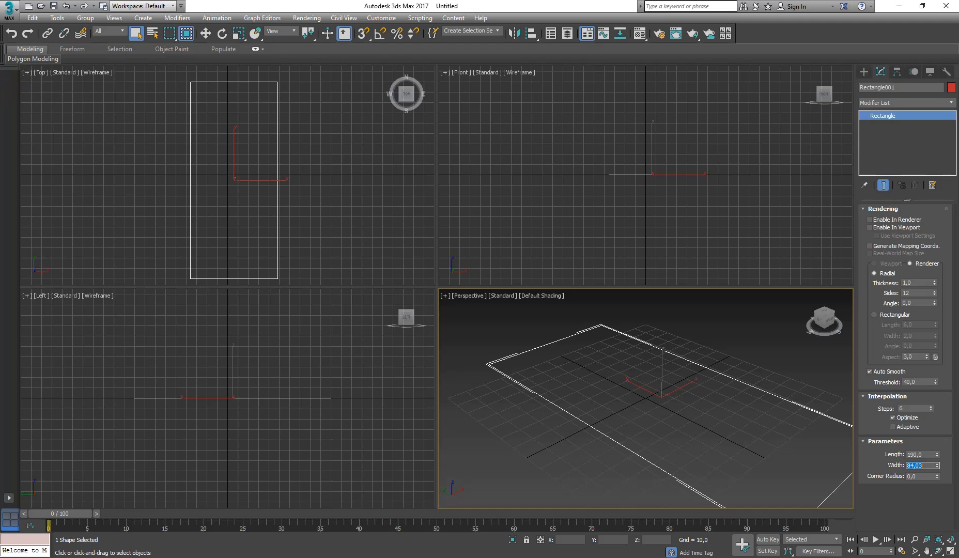
click(57, 98)
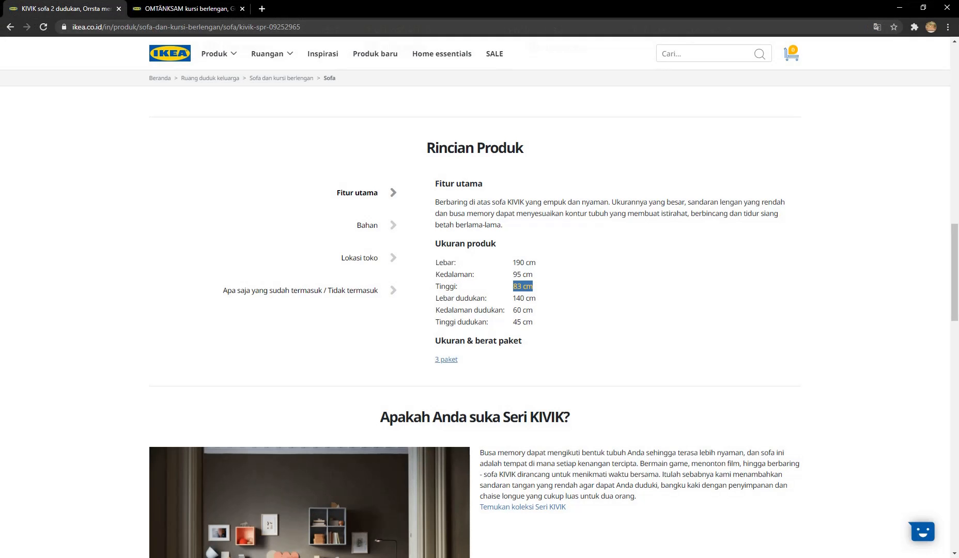
click(45, 130)
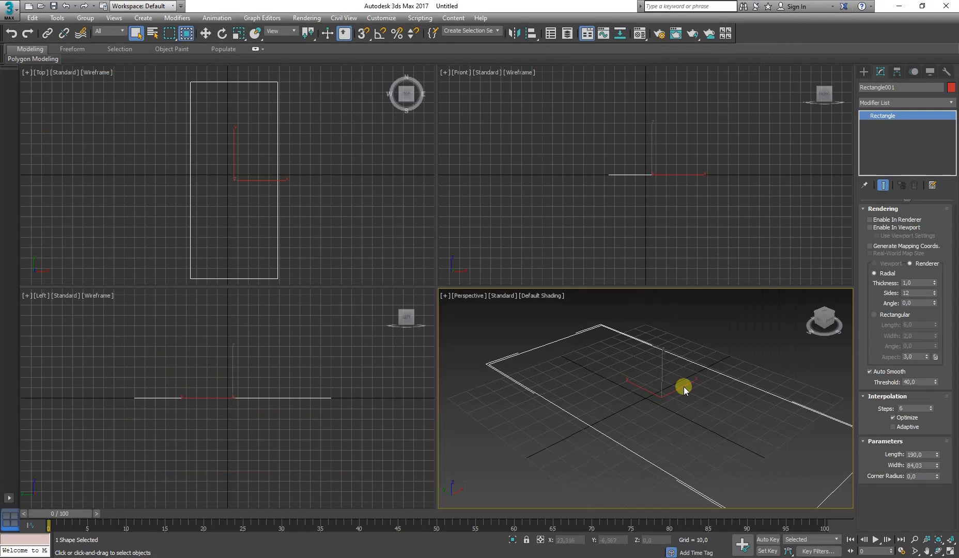
- Set both the length and the width of the rectangle to 95
double_click(921, 455)
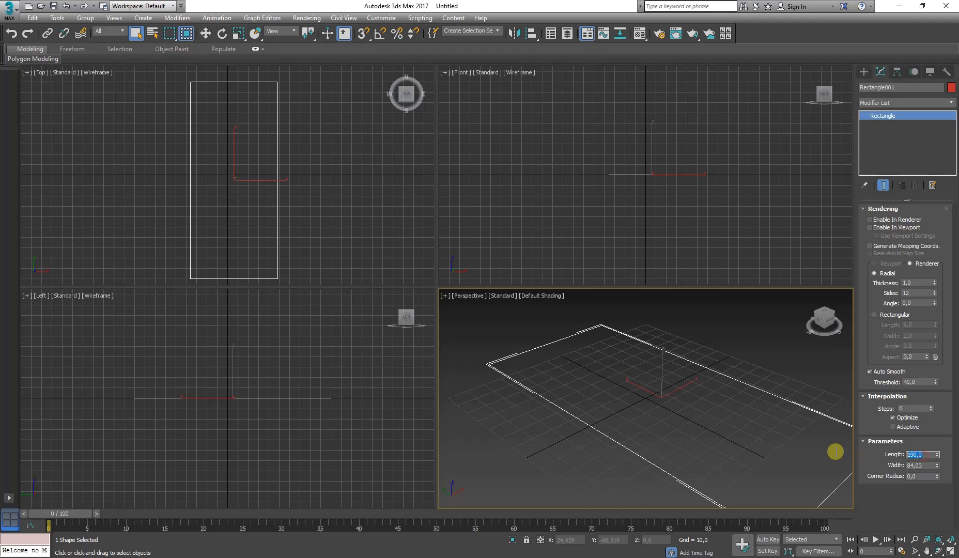
text(95)
key(Tab)
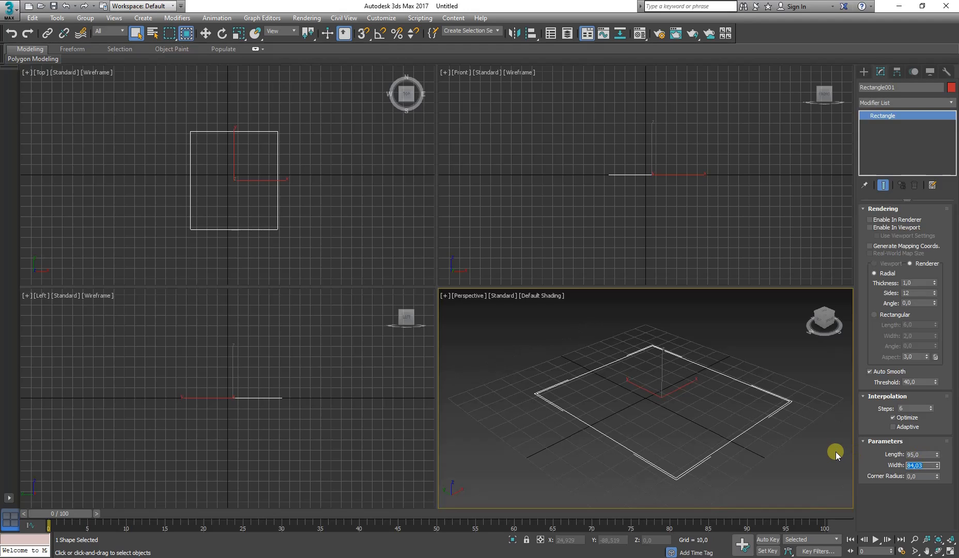
text(95)
key(Tab)
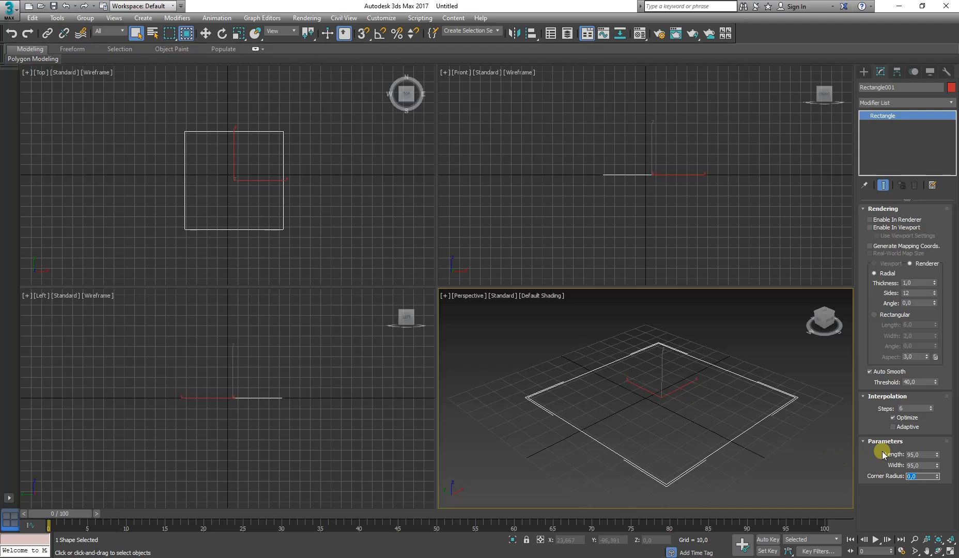
- Recheck the sofa's dimensions in the browser, set the rectangle's length to 190 and deselect it
double_click(915, 454)
key(alt+Tab)
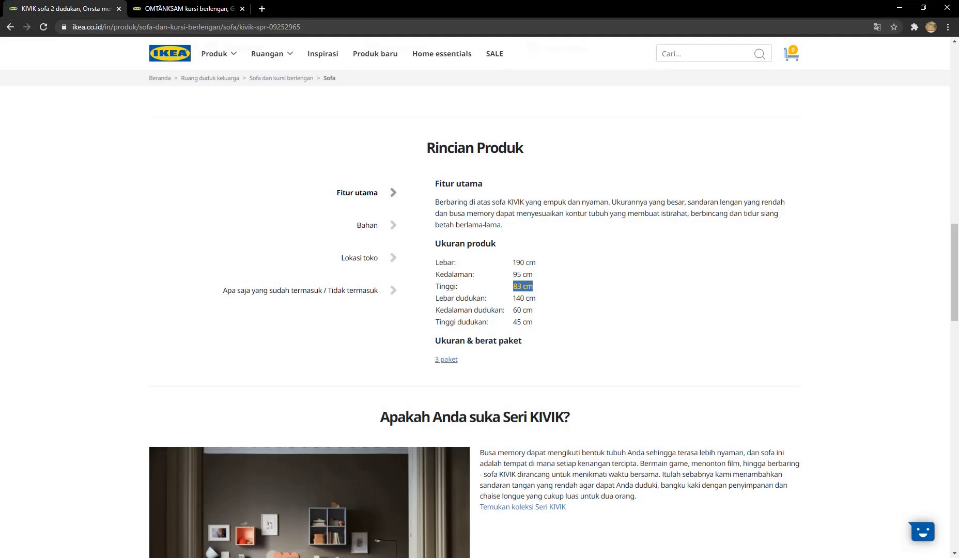
key(alt+Tab)
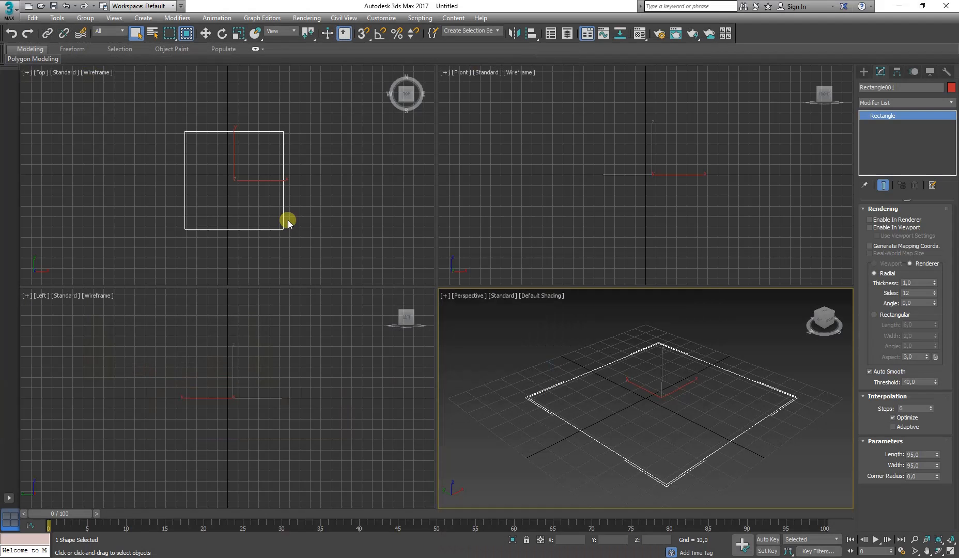
double_click(916, 455)
text(190)
key(Return)
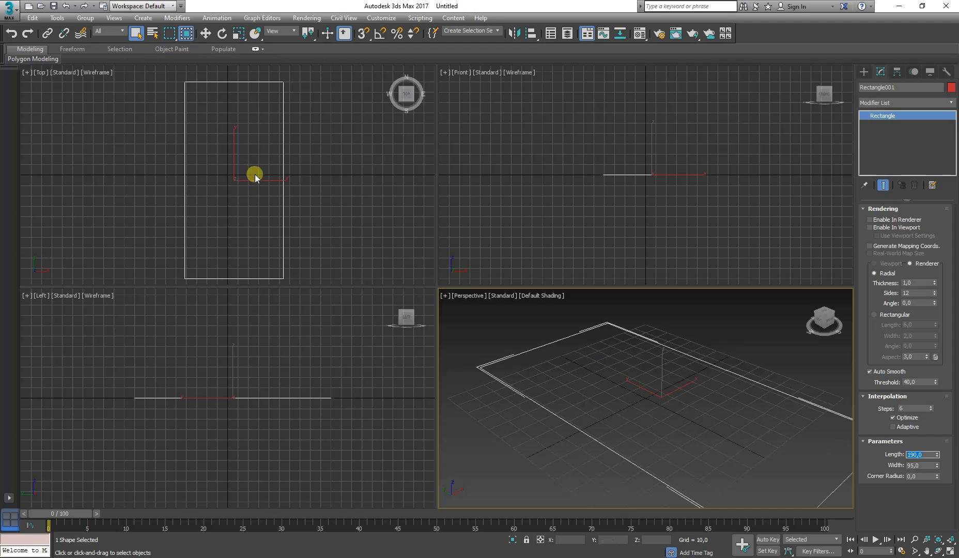
click(522, 323)
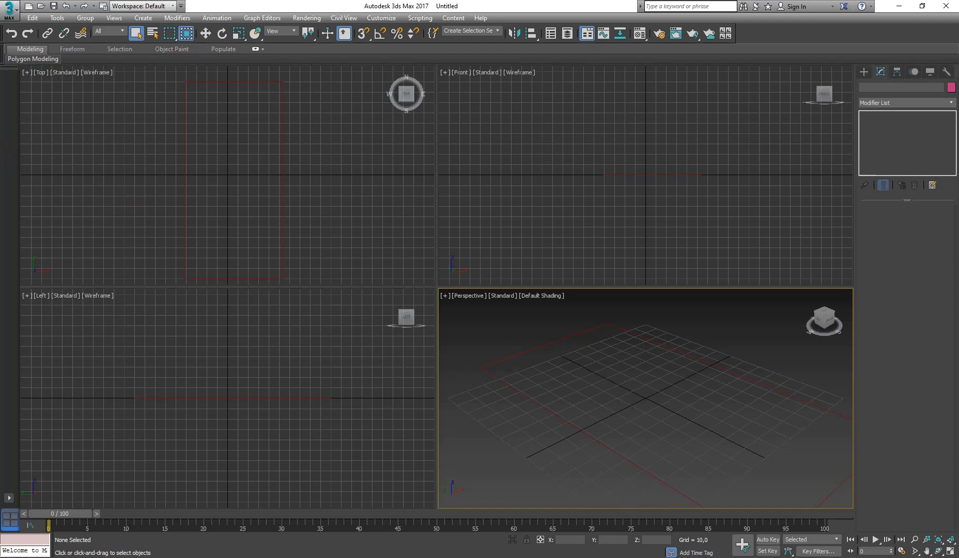
- Switch to the browser and examine the sofa's seat width, depth and height together with its enlarged product photo
key(alt+Tab)
click(594, 303)
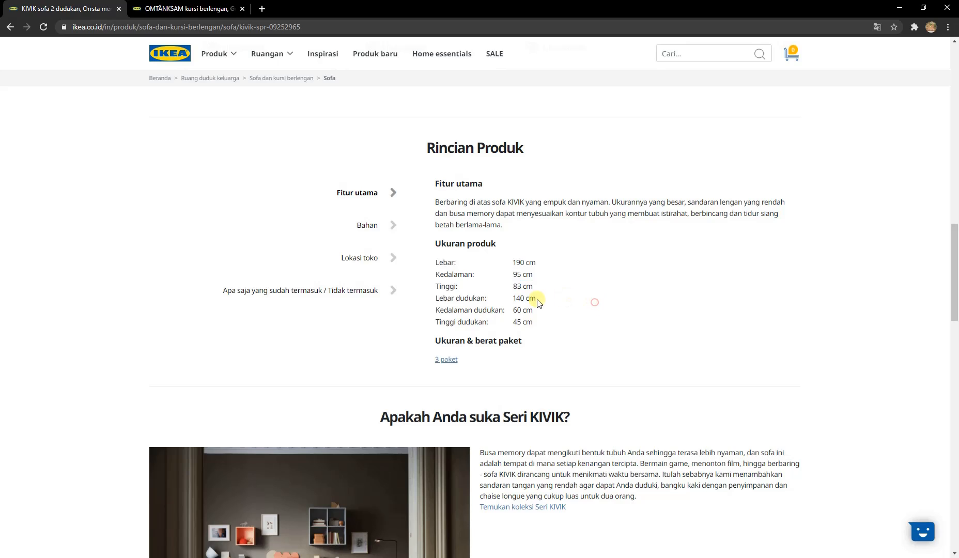
drag(512, 299, 536, 299)
drag(514, 312, 536, 315)
click(529, 325)
scroll(562, 325, up, 1)
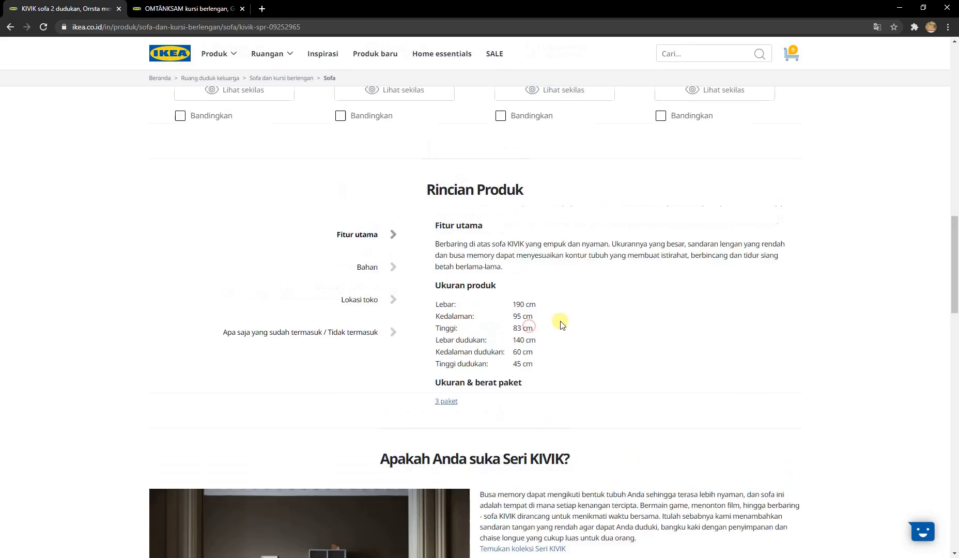
scroll(563, 324, up, 15)
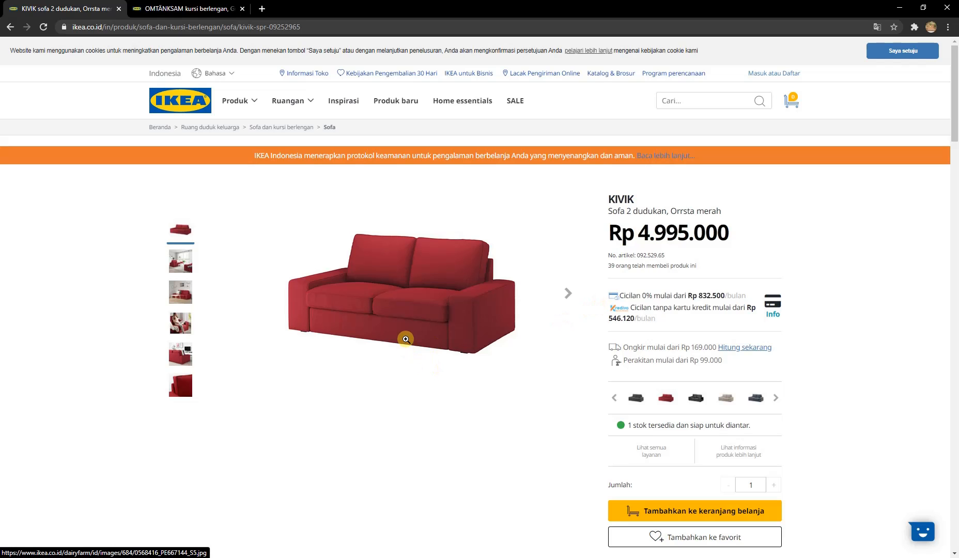
click(399, 337)
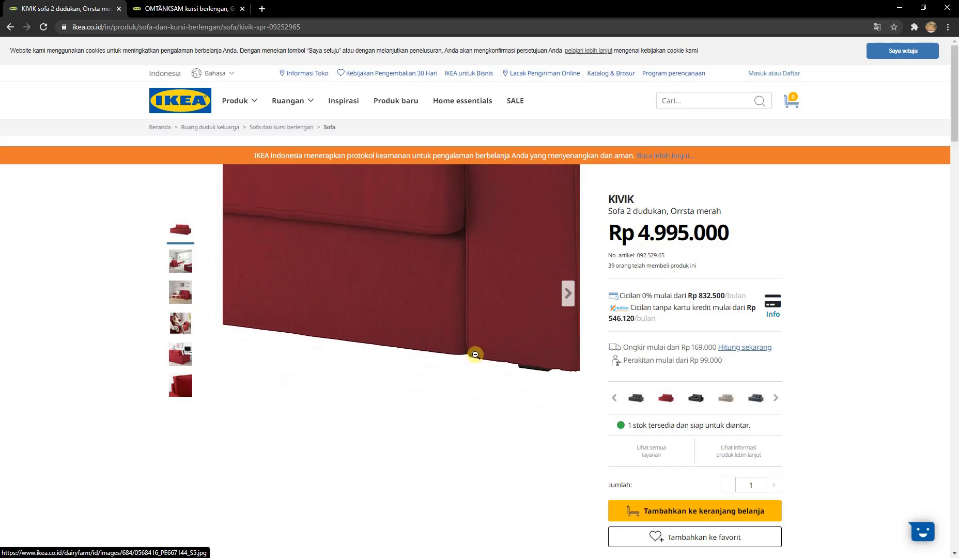
click(389, 312)
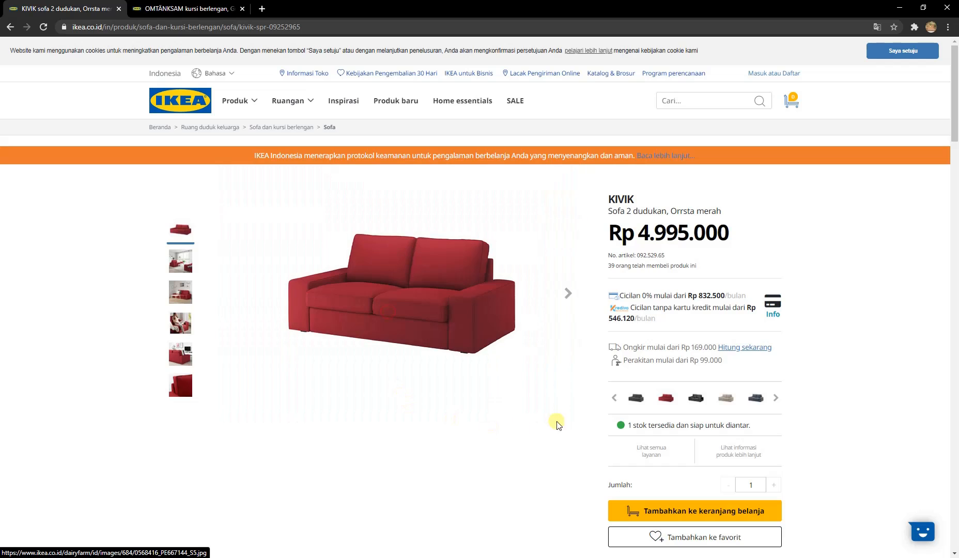
scroll(571, 420, down, 15)
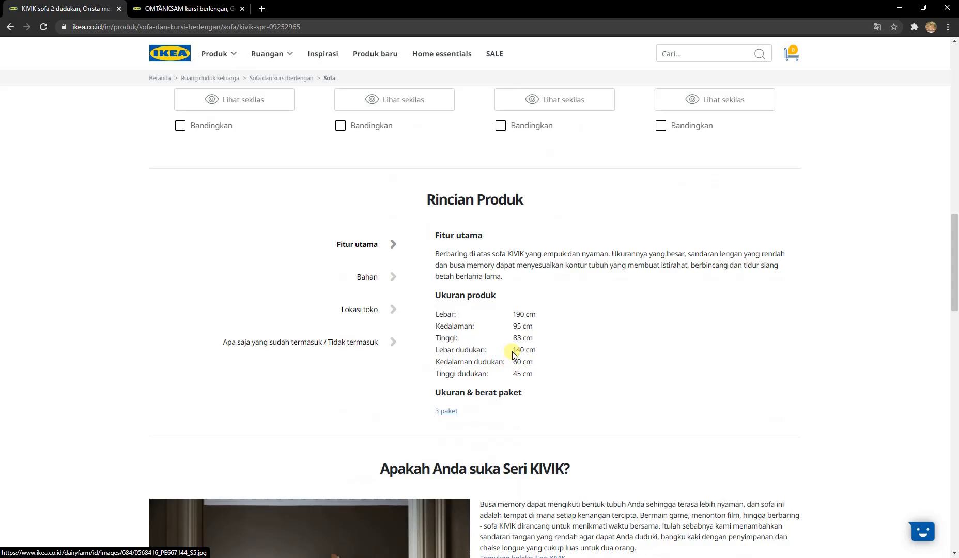
drag(510, 350, 529, 352)
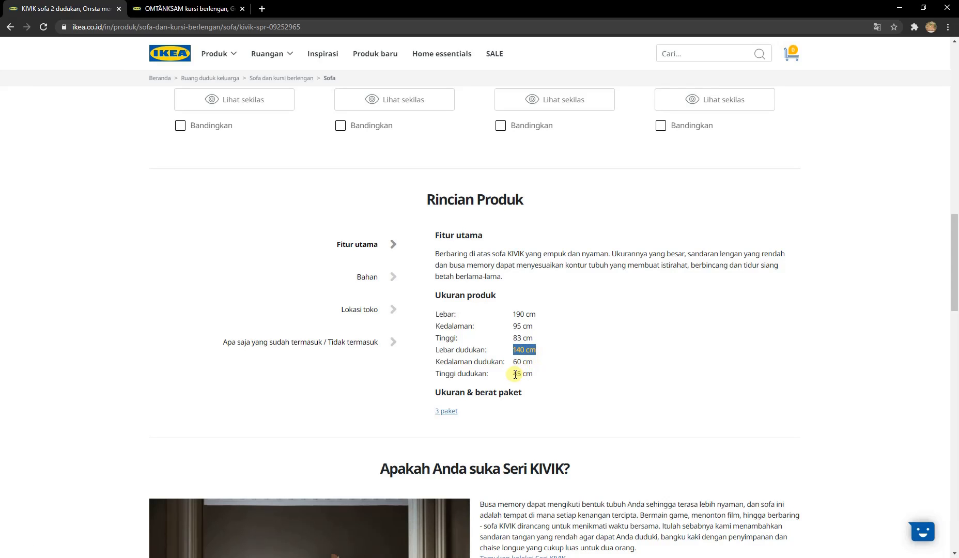
drag(514, 376, 538, 378)
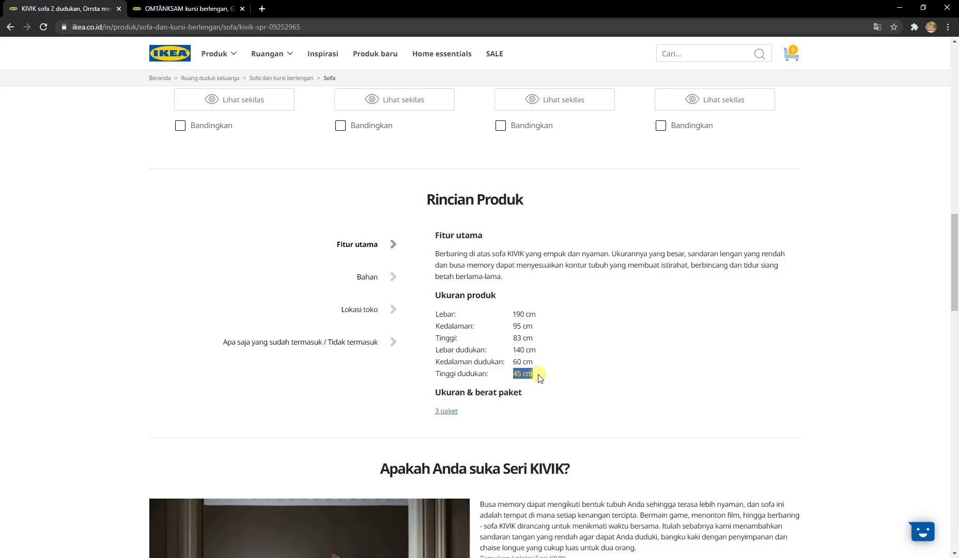
scroll(552, 369, up, 20)
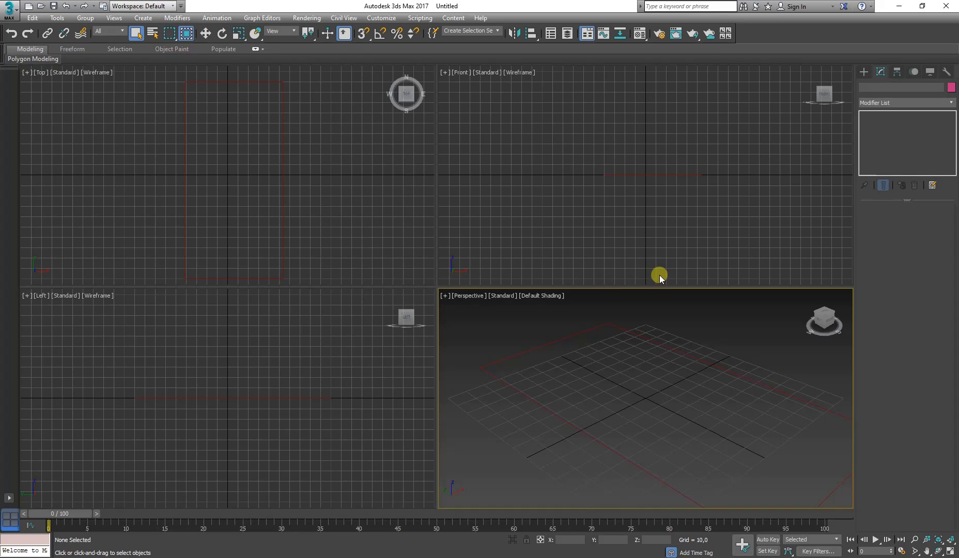
click(862, 71)
click(865, 87)
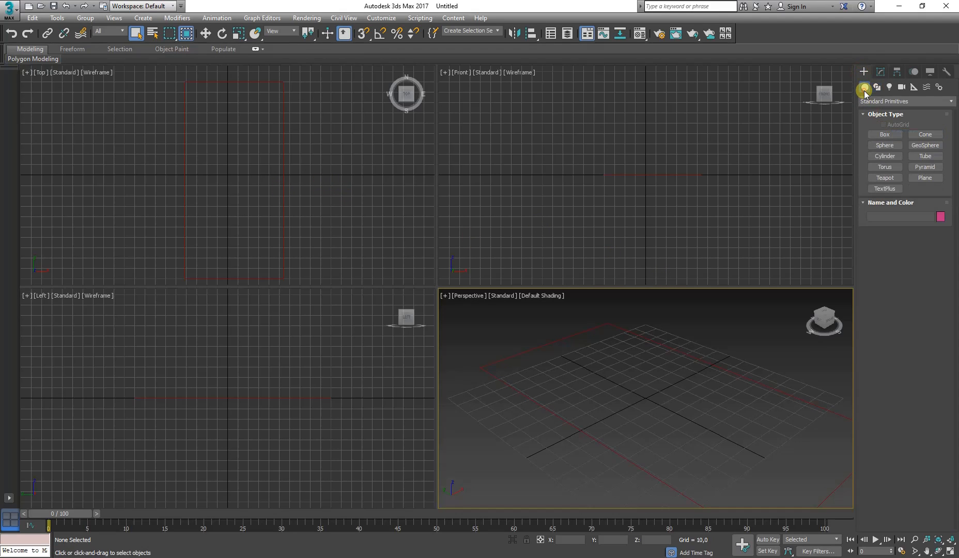
click(894, 132)
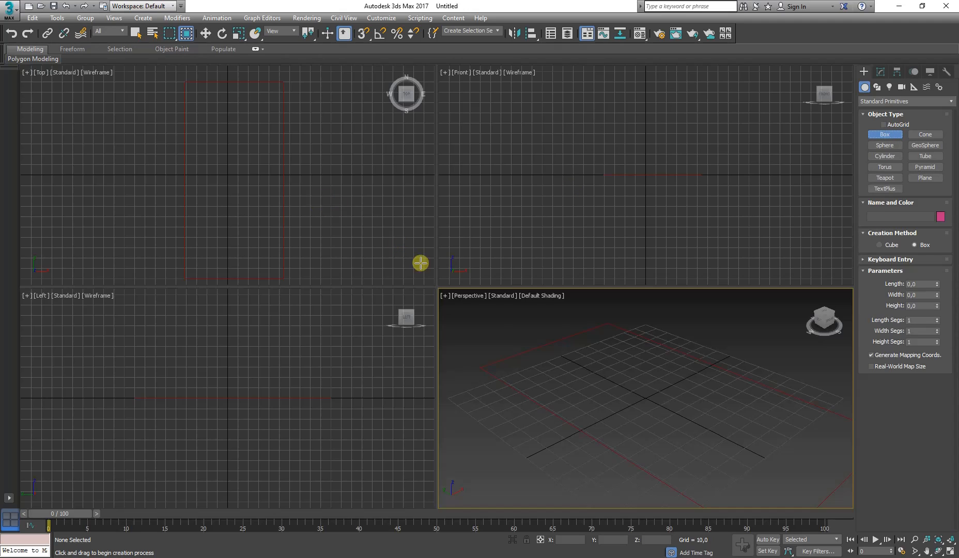
scroll(495, 319, down, 5)
middle_drag(494, 325, 547, 376)
scroll(548, 377, up, 5)
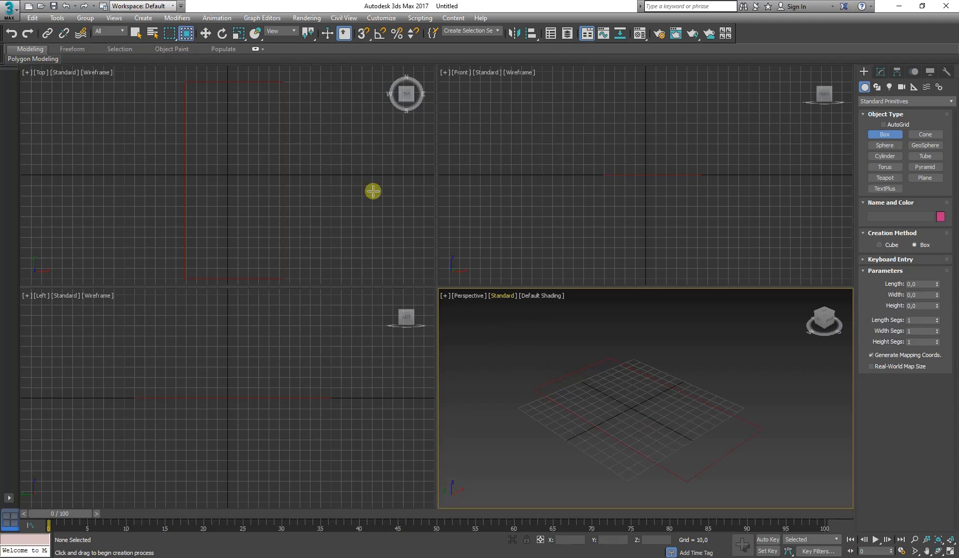
click(137, 34)
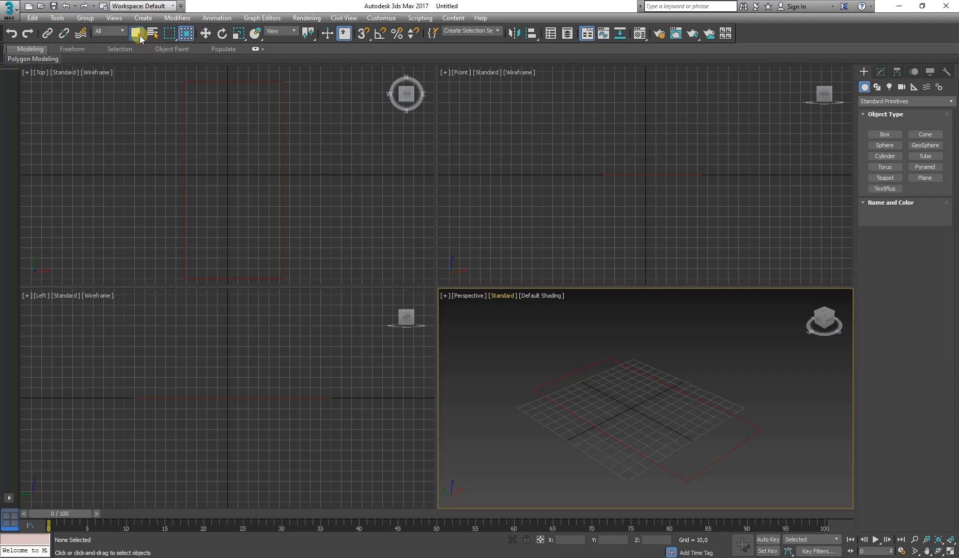
- Centre the footprint rectangle on the origin at X 0 and Y 0, and deselect it
click(282, 219)
click(205, 33)
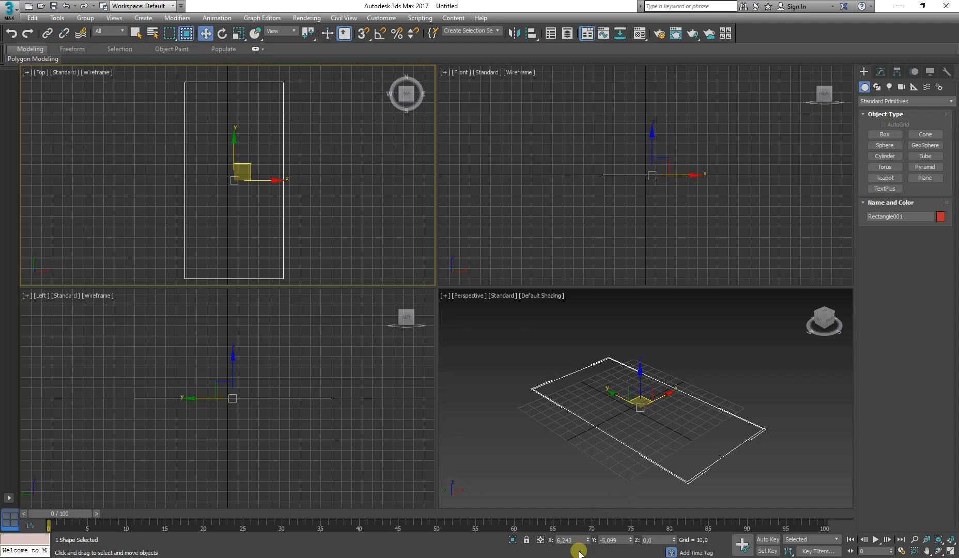
double_click(564, 541)
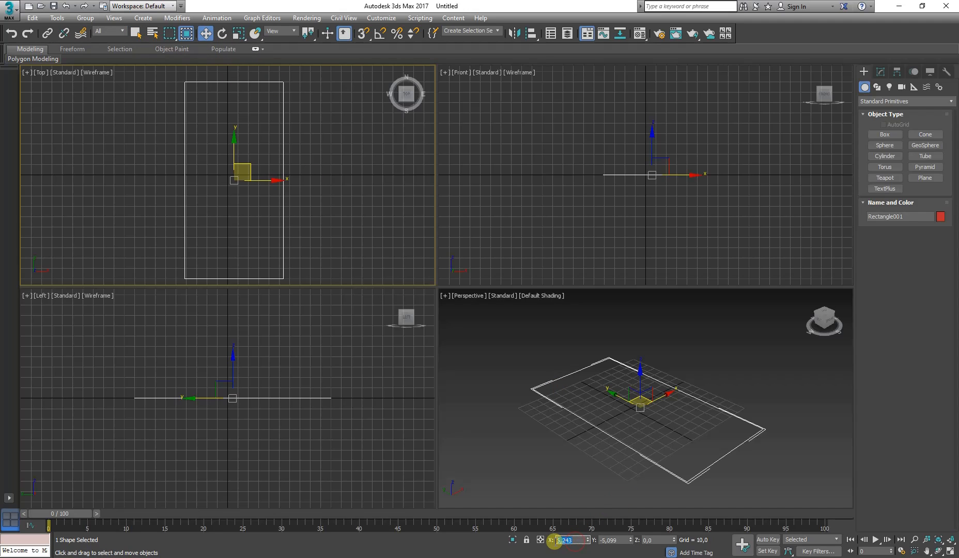
text(6,243)
key(Return)
key(Tab)
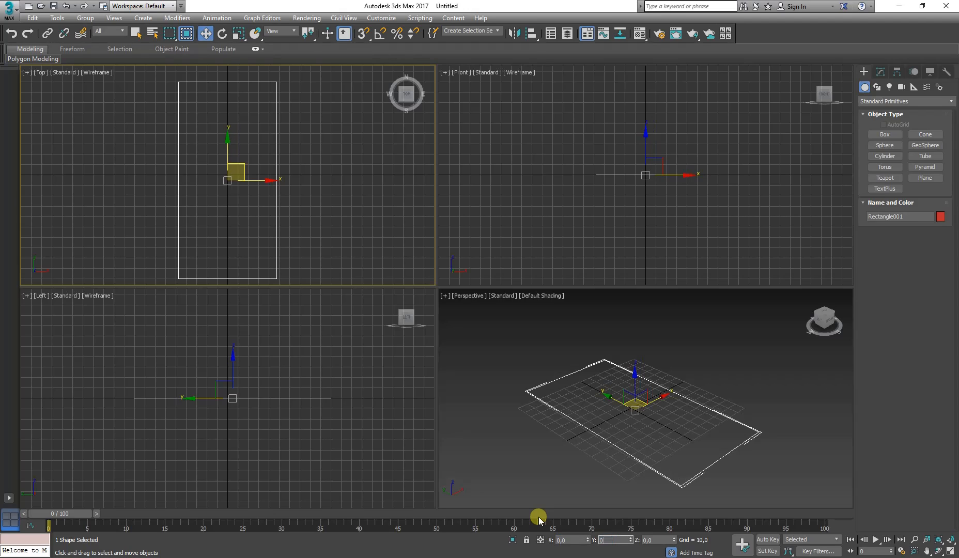
text(0)
key(Tab)
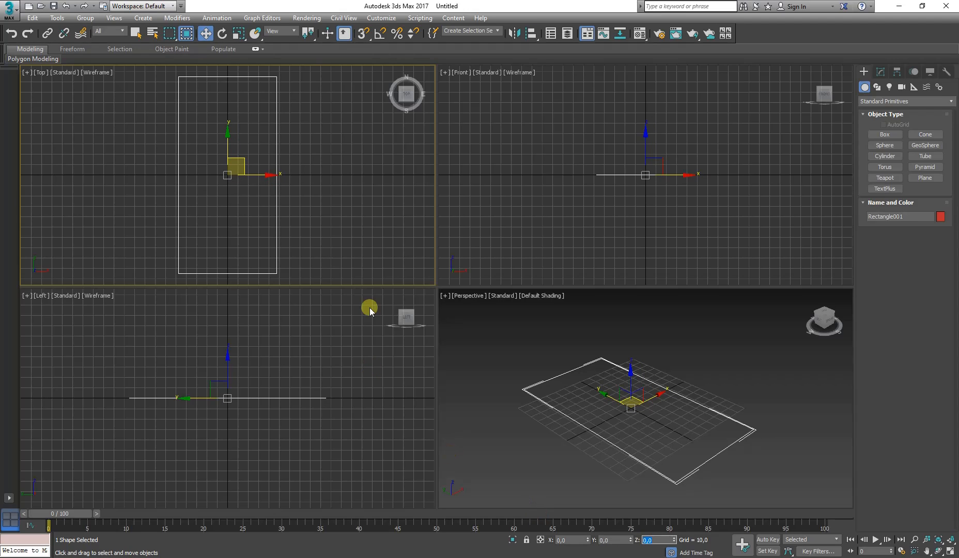
click(469, 344)
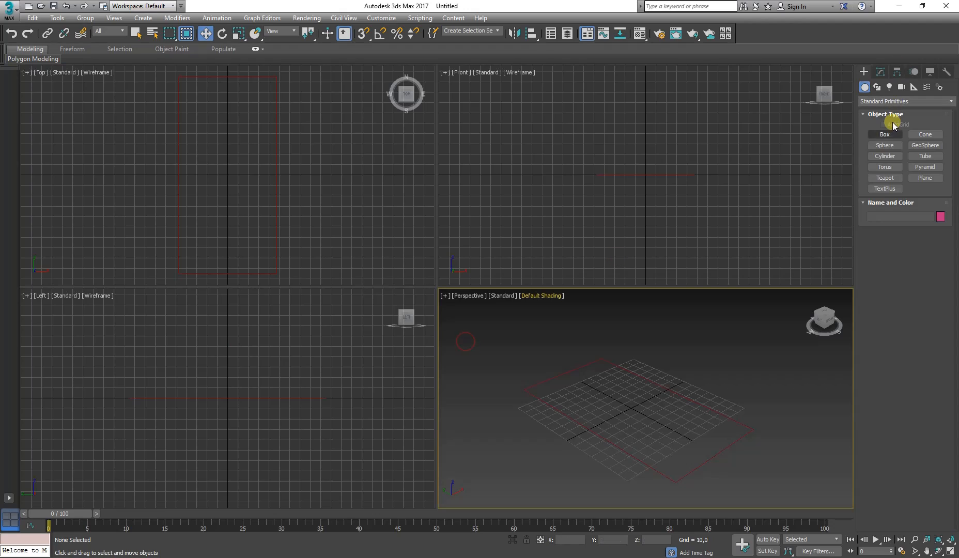
- Draw a box over the footprint rectangle in the perspective view, about 194 by 66 and 22 high, and open its parameters
click(884, 135)
drag(535, 382, 740, 435)
click(739, 413)
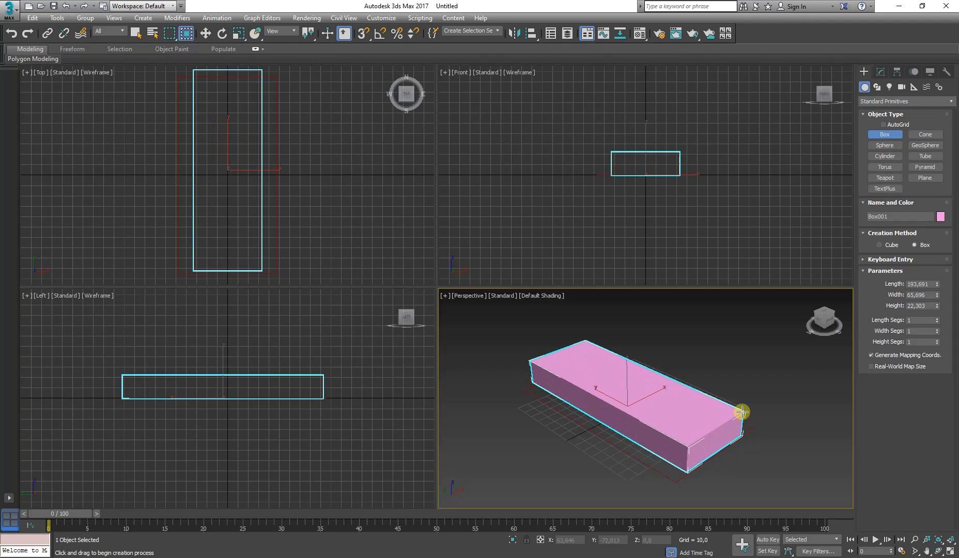
click(877, 74)
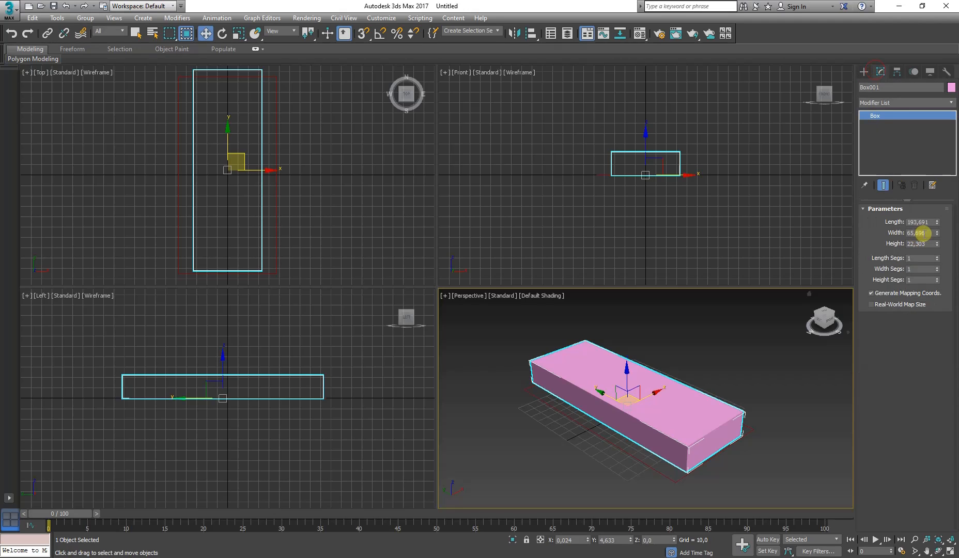
- Set the box's length to 195, its width to 90 and its height to 25
click(930, 221)
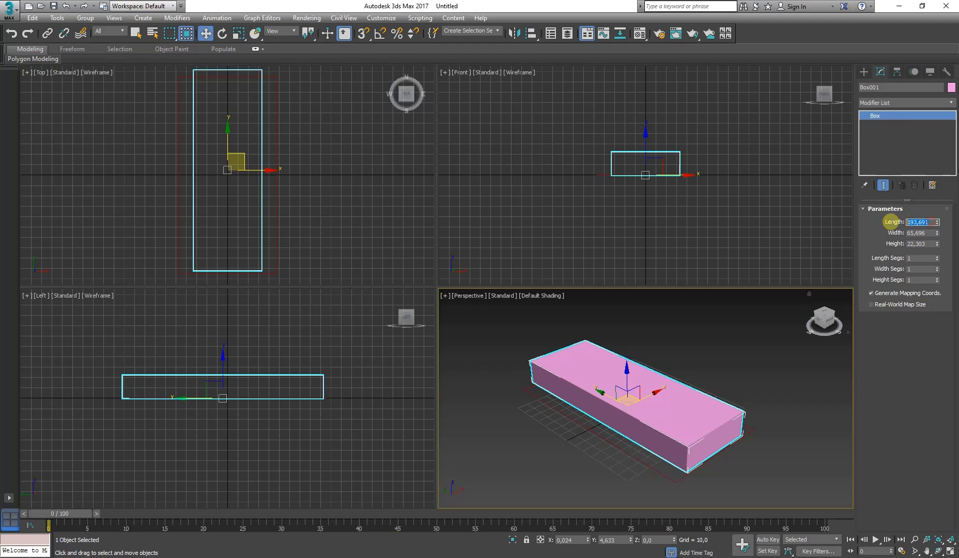
text(195)
key(Tab)
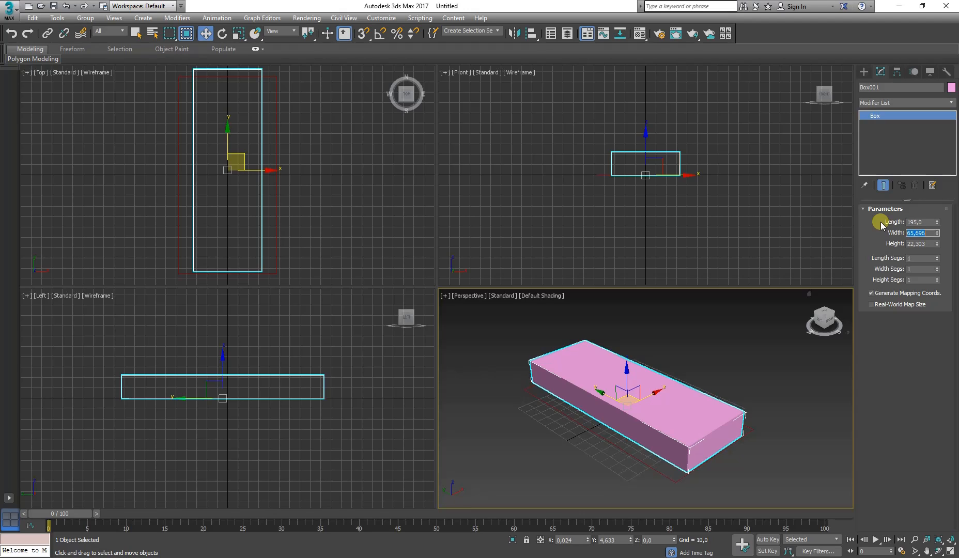
text(90)
key(Tab)
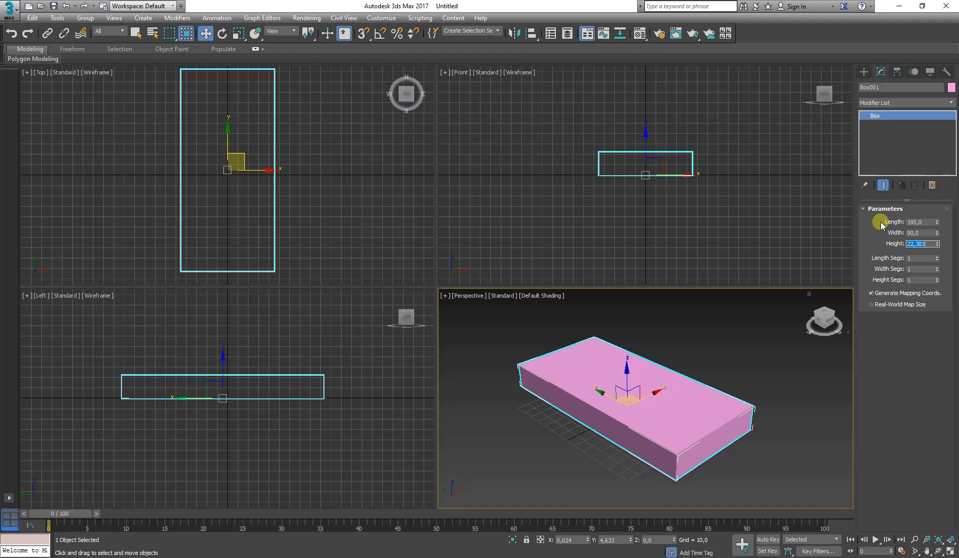
text(25)
key(Return)
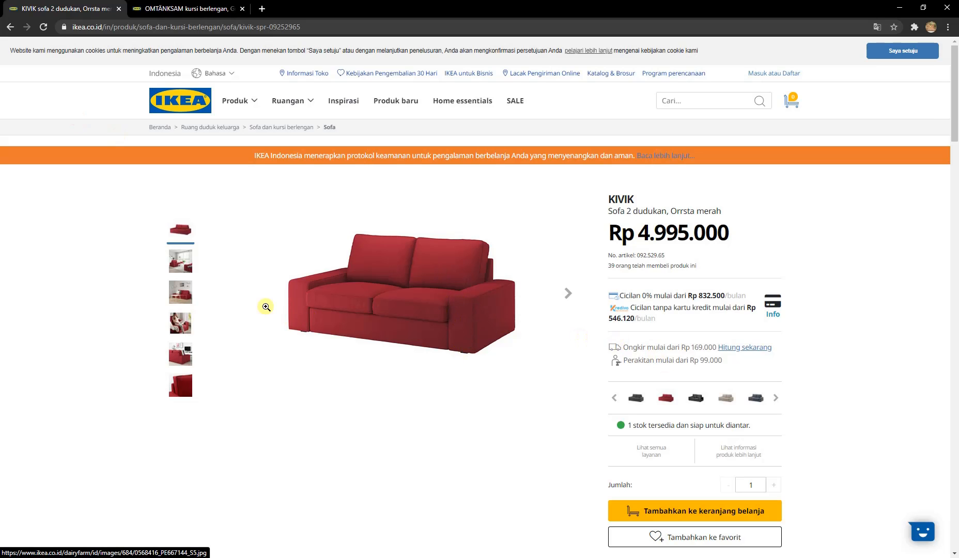
- Check the sofa's seat dimensions on the product page in the browser and set the box's length to 140 and width to 95
scroll(290, 298, down, 2)
scroll(290, 298, down, 18)
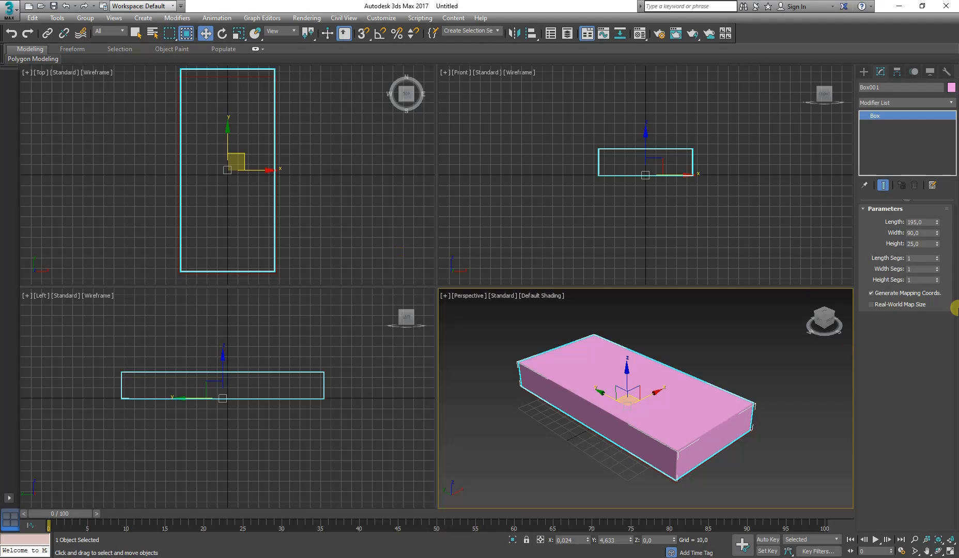
click(922, 222)
text(140)
key(Tab)
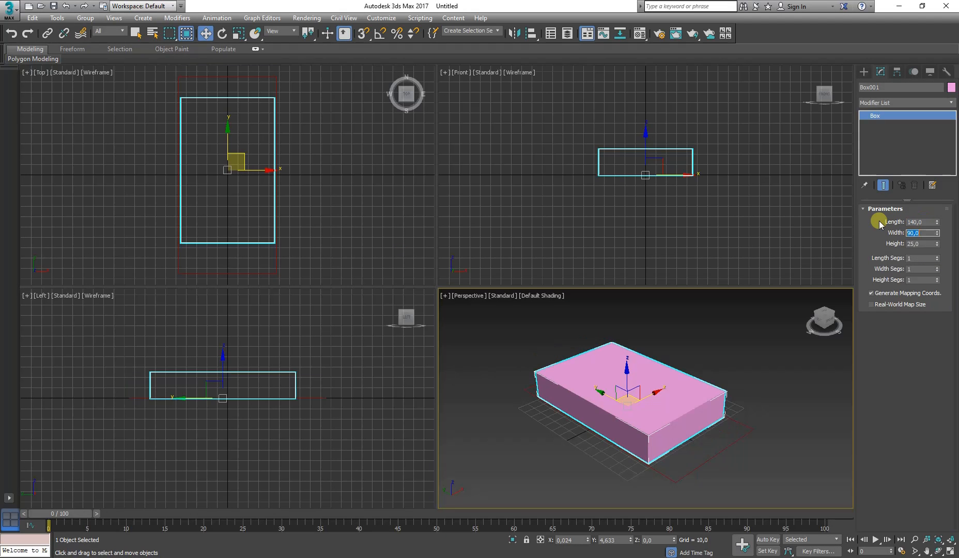
text(95)
key(Return)
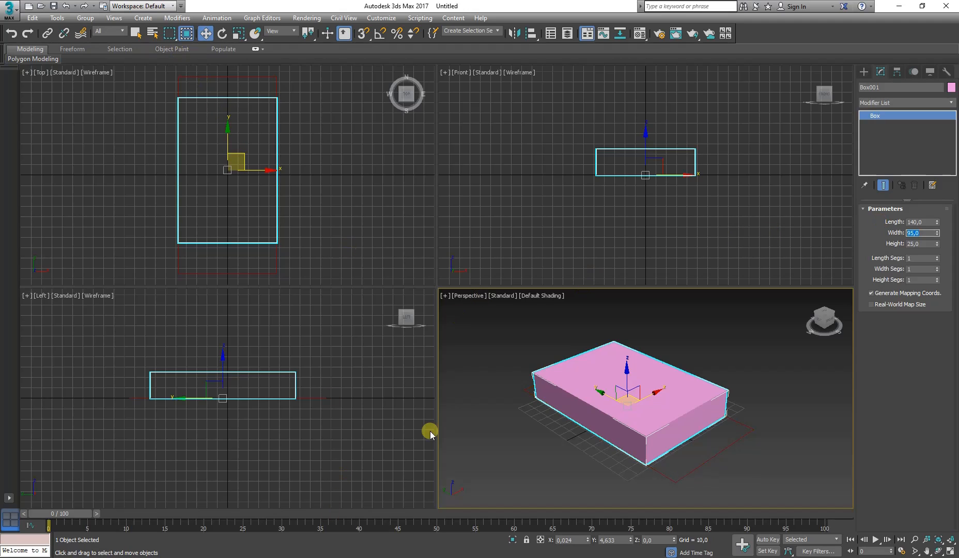
- Position the box at X 0, Y 0 and Z 5, and set its height to 20
double_click(571, 540)
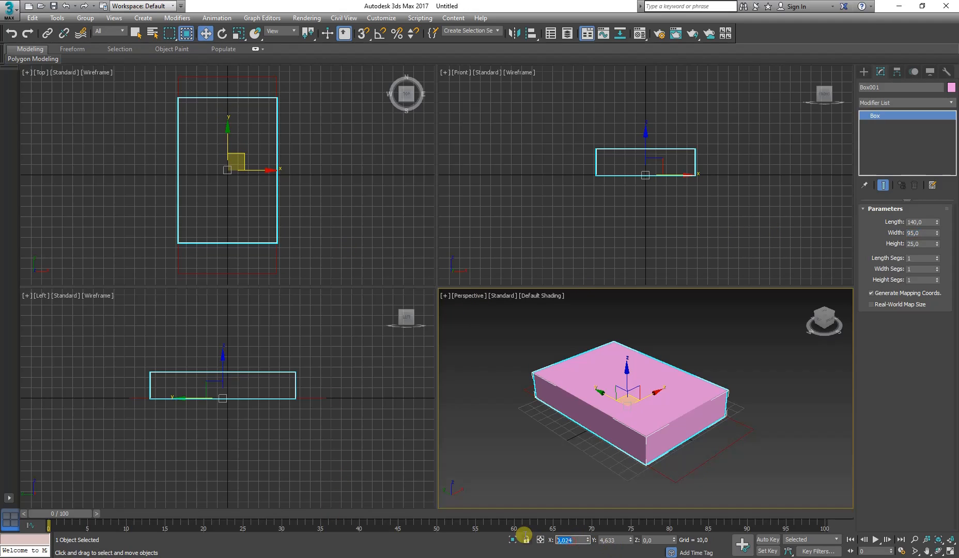
text(0)
key(Tab)
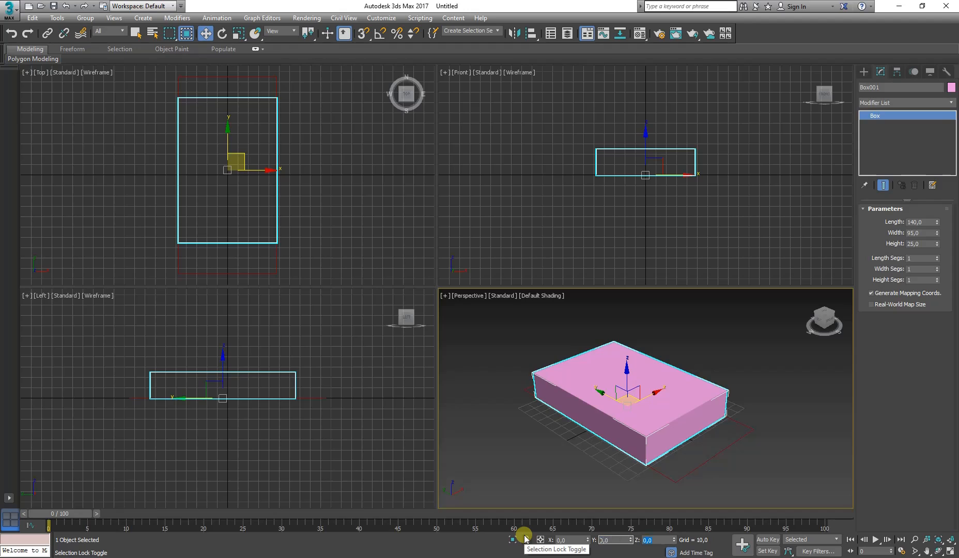
key(Tab)
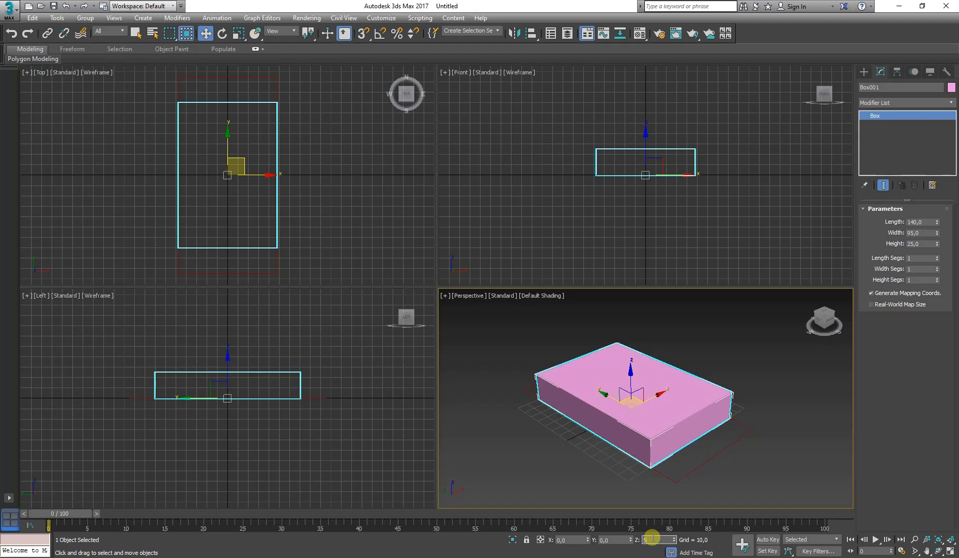
key(Return)
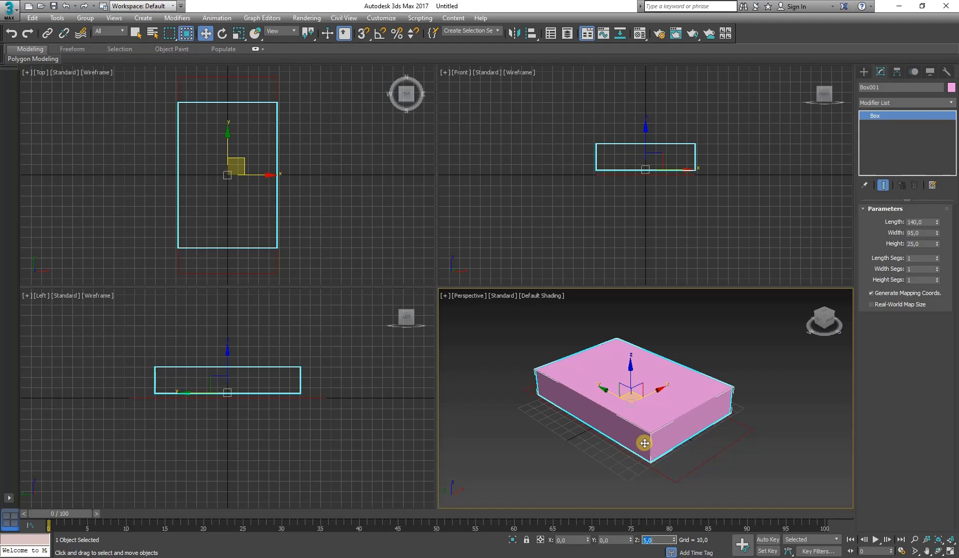
click(918, 244)
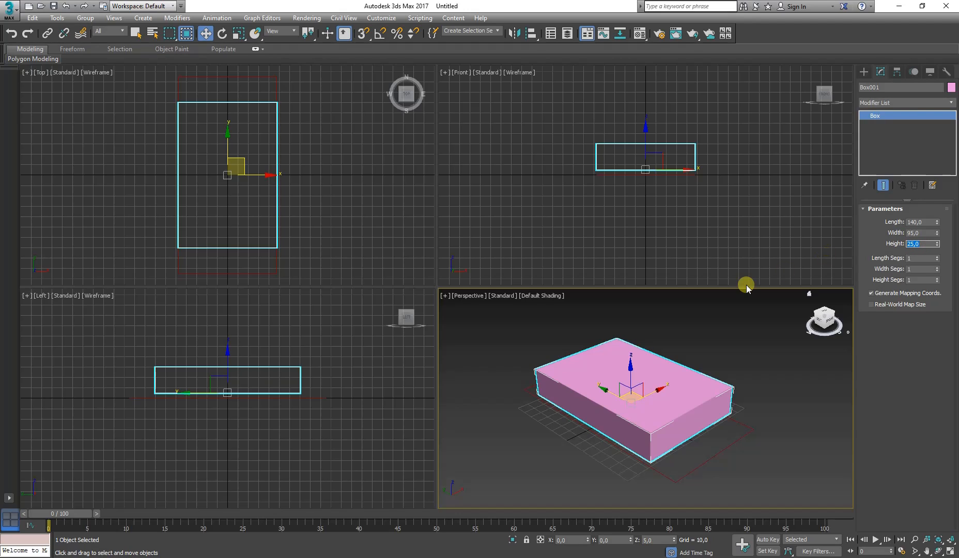
key(Return)
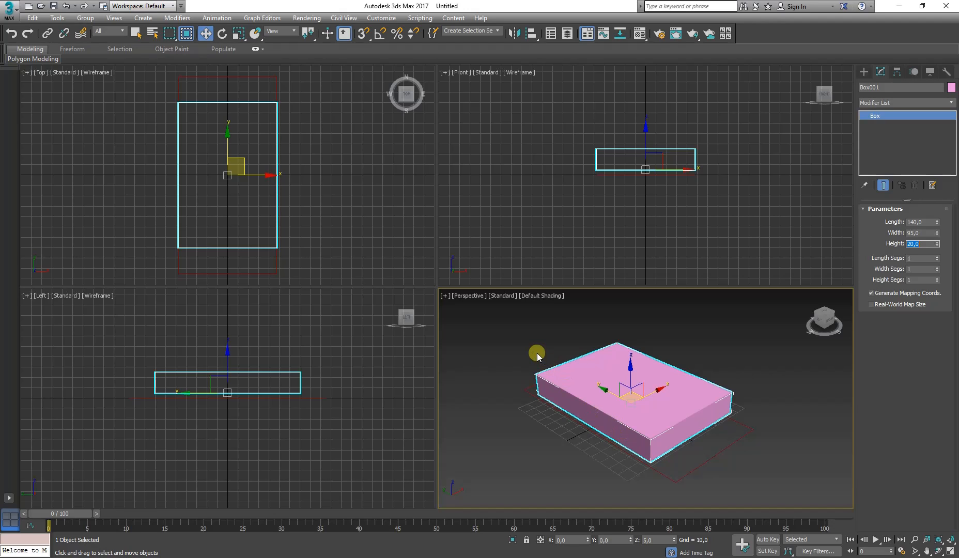
- Inspect the box's near corner, and switch to the browser to examine the sofa's shape in the main product photo
scroll(656, 396, up, 5)
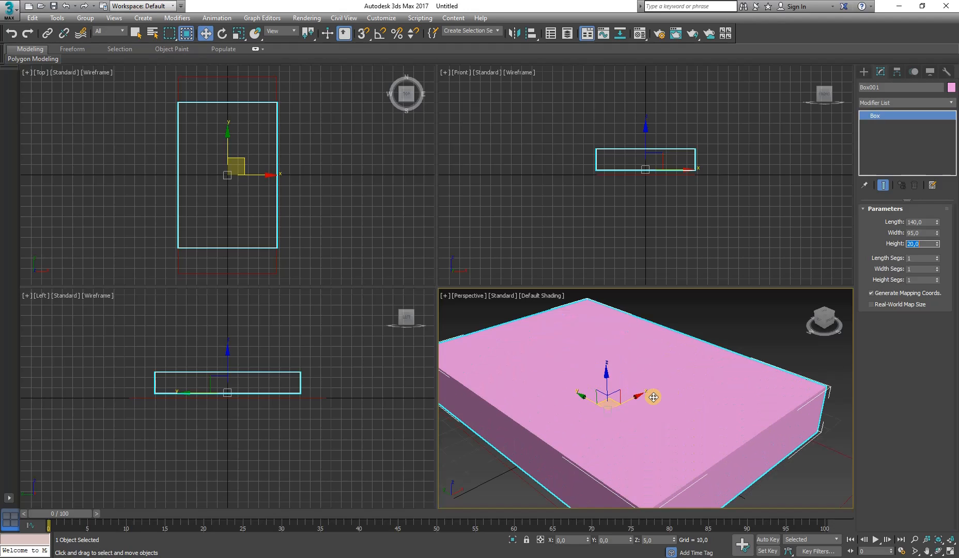
middle_drag(655, 396, 661, 332)
scroll(662, 440, up, 3)
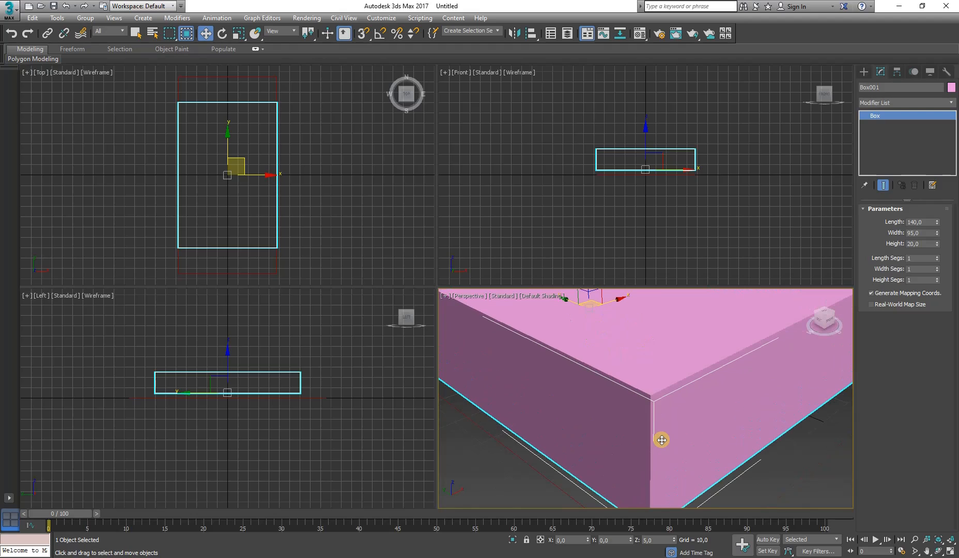
scroll(660, 434, up, 3)
scroll(659, 435, down, 5)
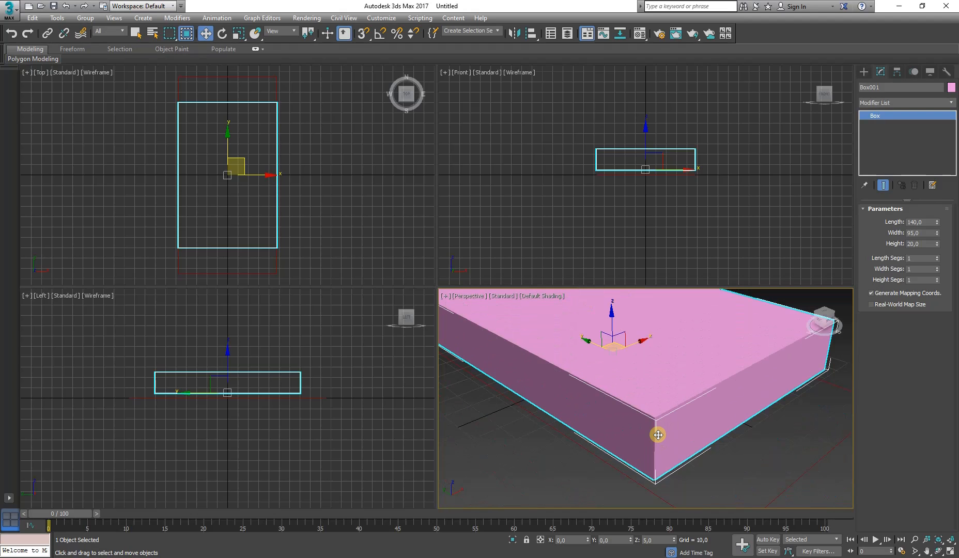
mouse_move(0, 87)
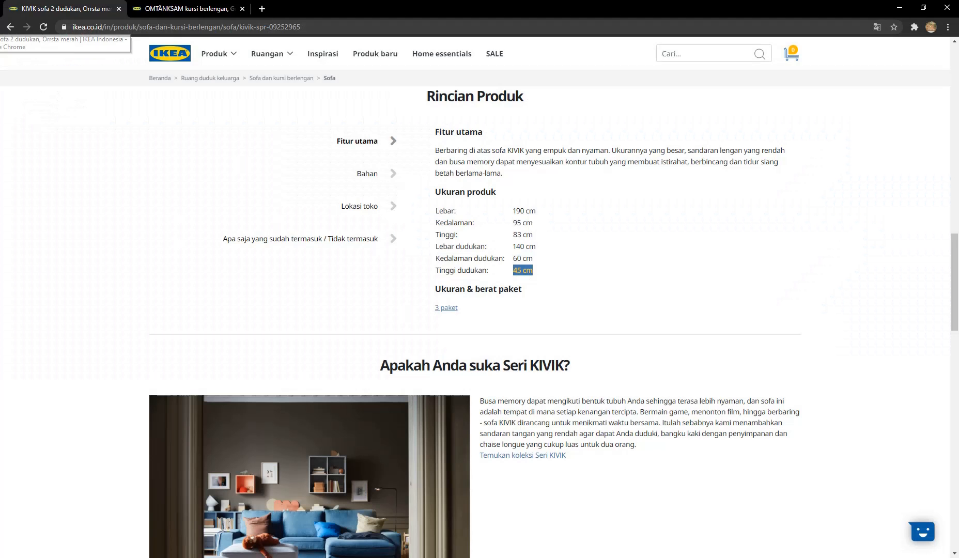
click(0, 86)
scroll(329, 247, up, 5)
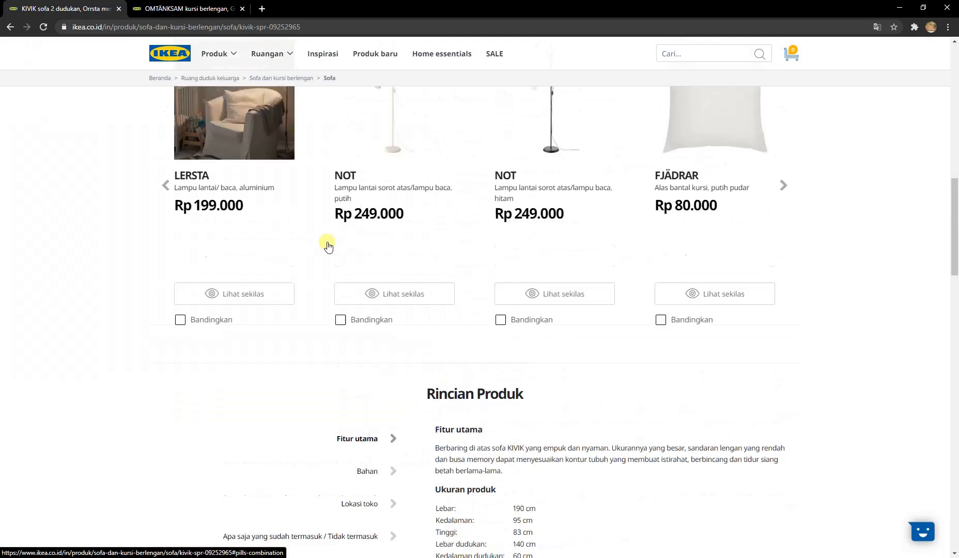
scroll(328, 246, up, 10)
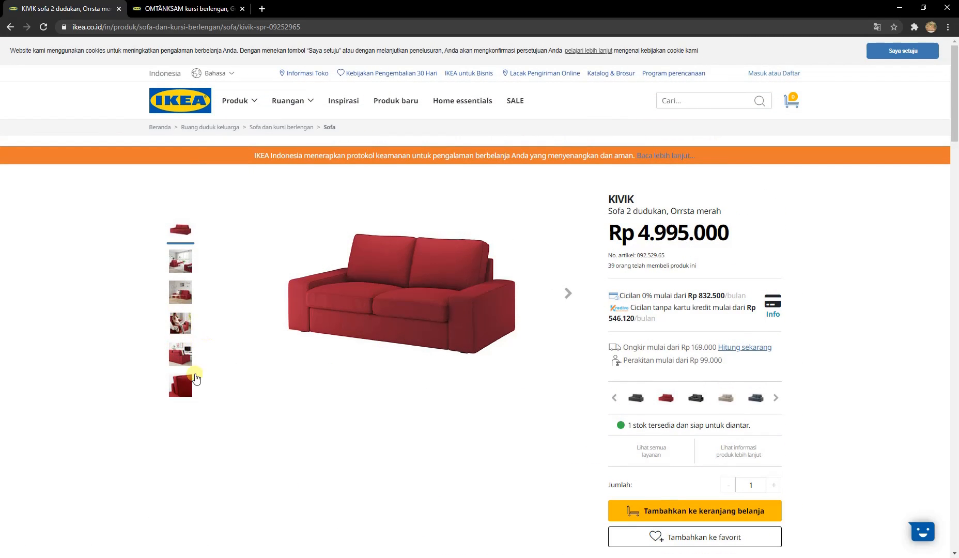
click(343, 297)
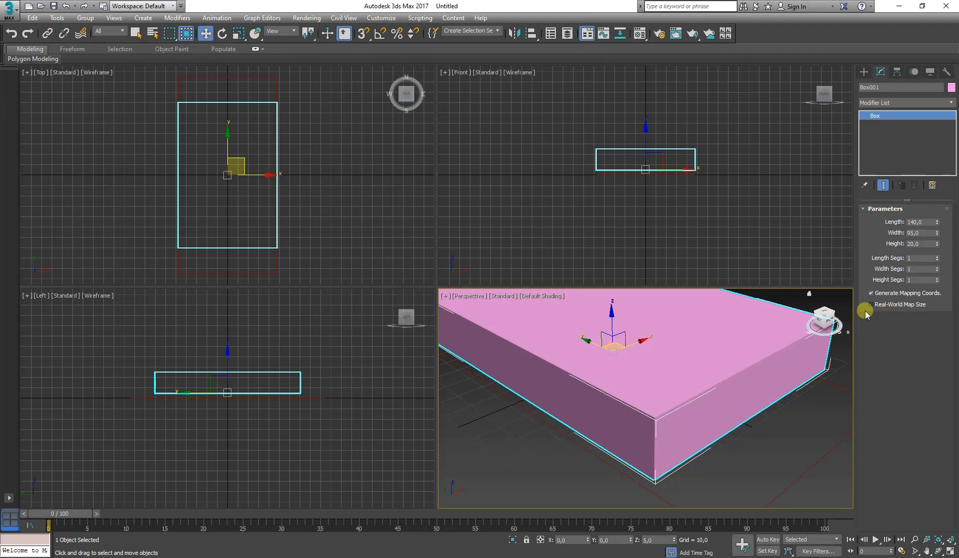
- Divide the box into two length segments and display edged faces in the perspective view
key(z)
scroll(646, 367, up, 2)
middle_drag(655, 351, 665, 357)
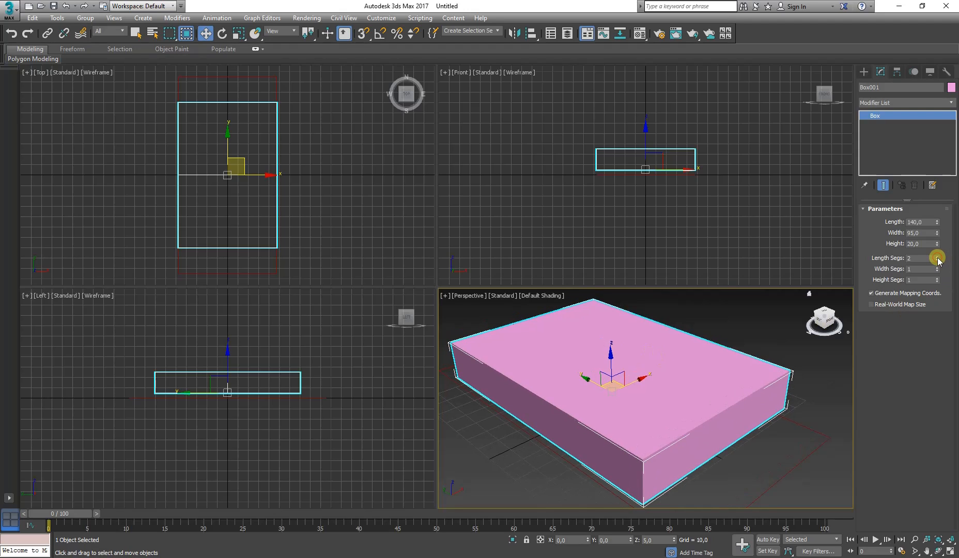
right_click(693, 371)
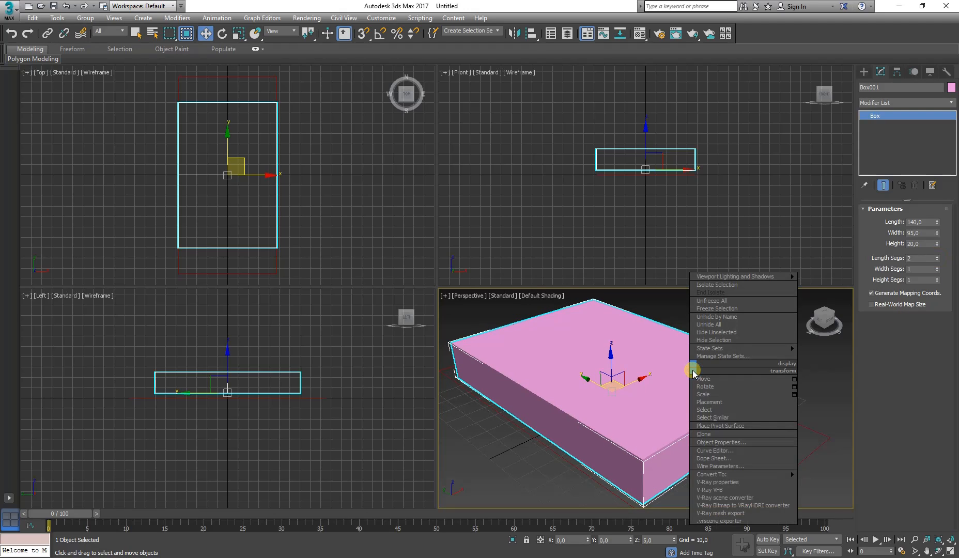
click(653, 307)
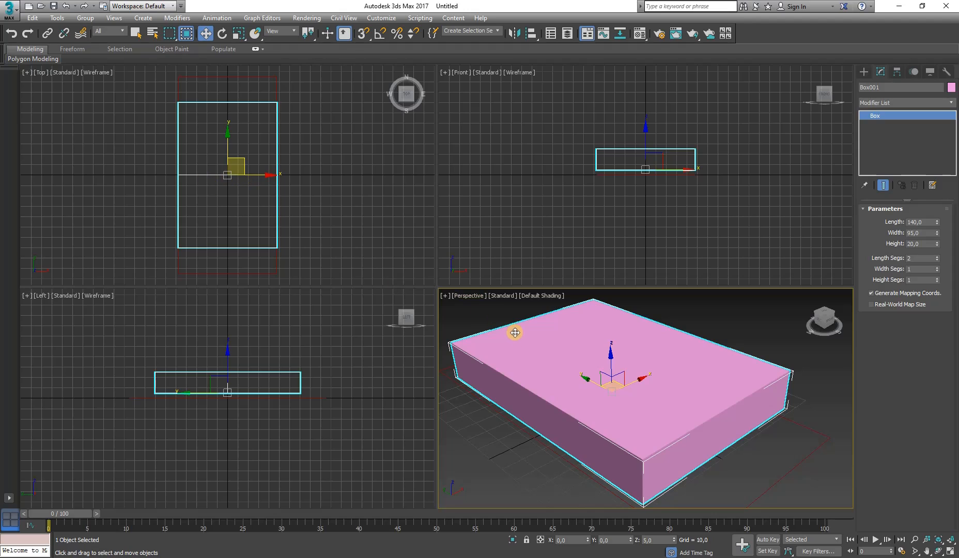
key(F4)
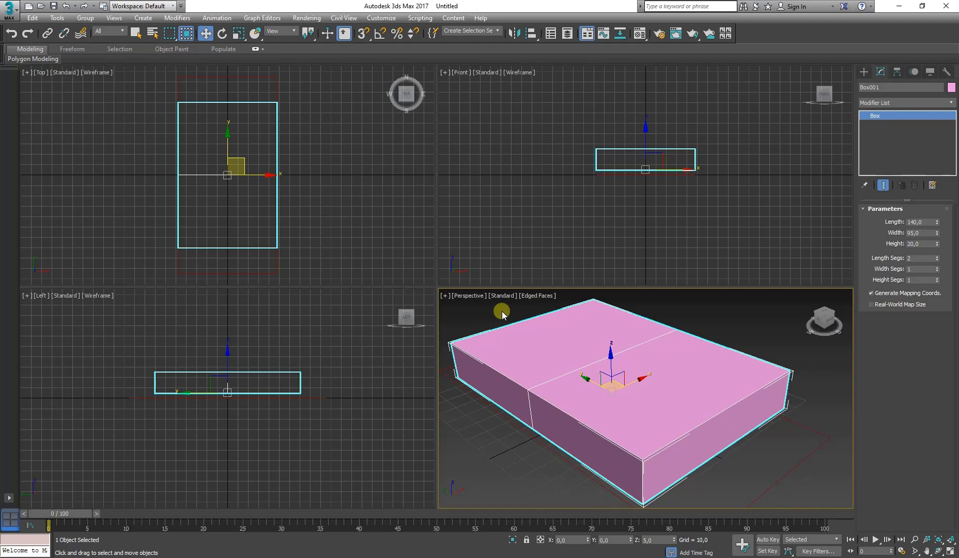
- Compare the box's shading with and without edged faces in the perspective view, leaving edged faces displayed
key(F4)
key(F4)
key(F4)
key(F4)
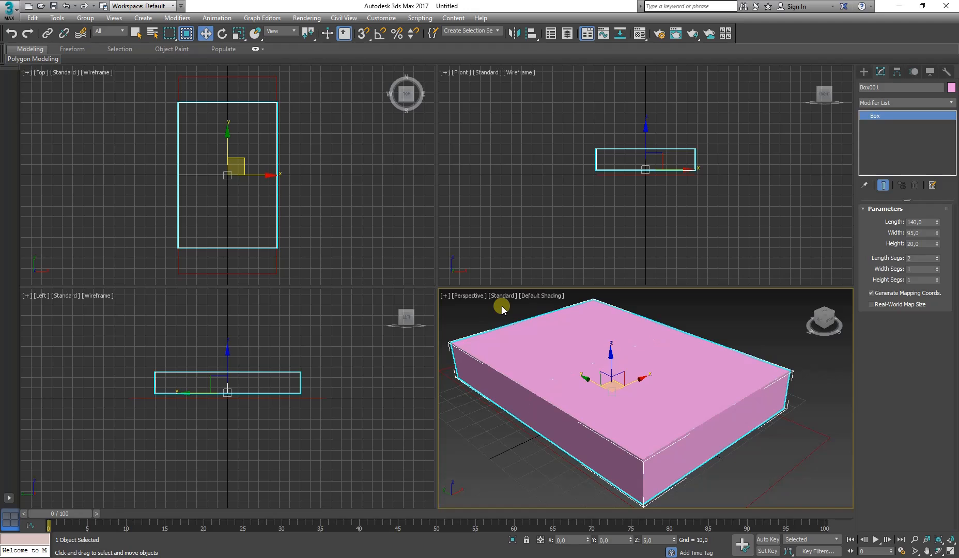
key(F4)
key(F4)
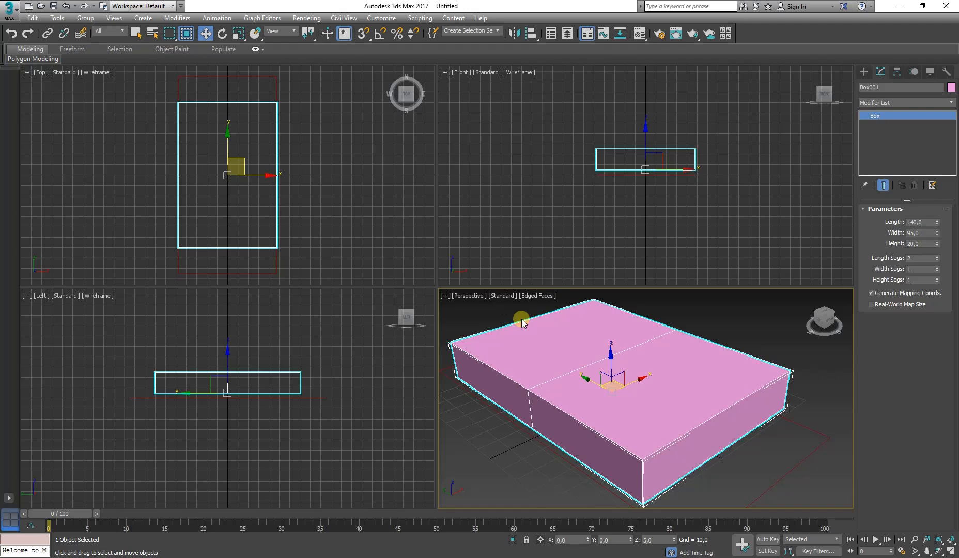
key(F4)
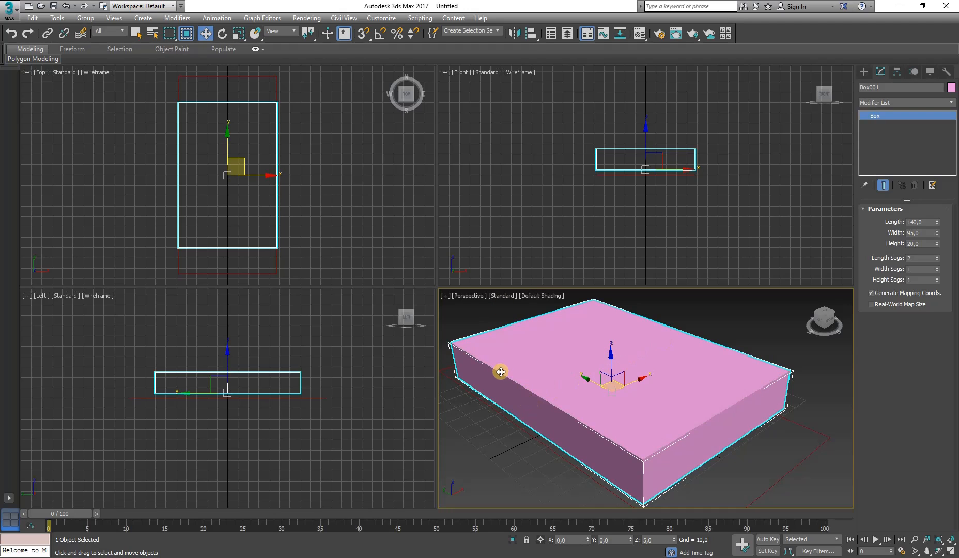
click(780, 469)
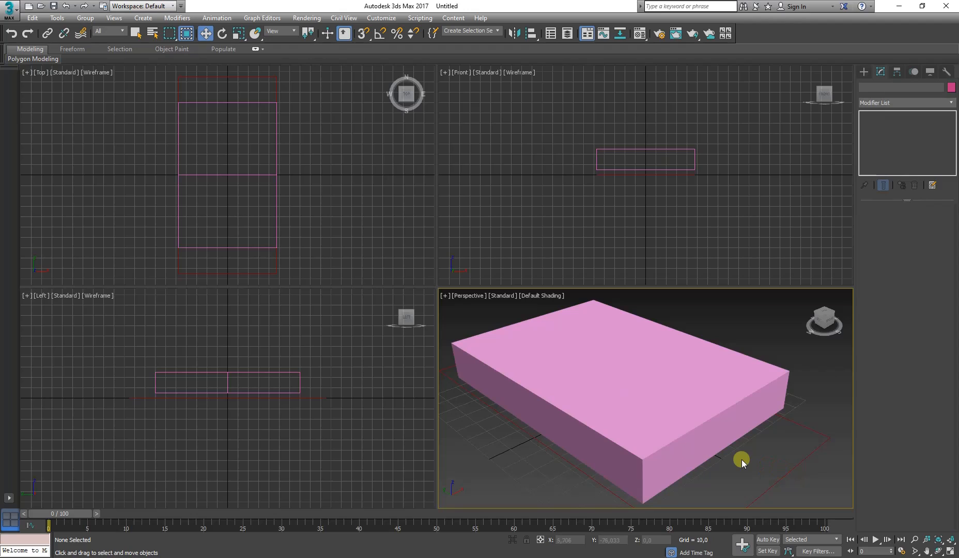
key(F4)
- Set the box's length, width and height segments to 4 each
click(766, 416)
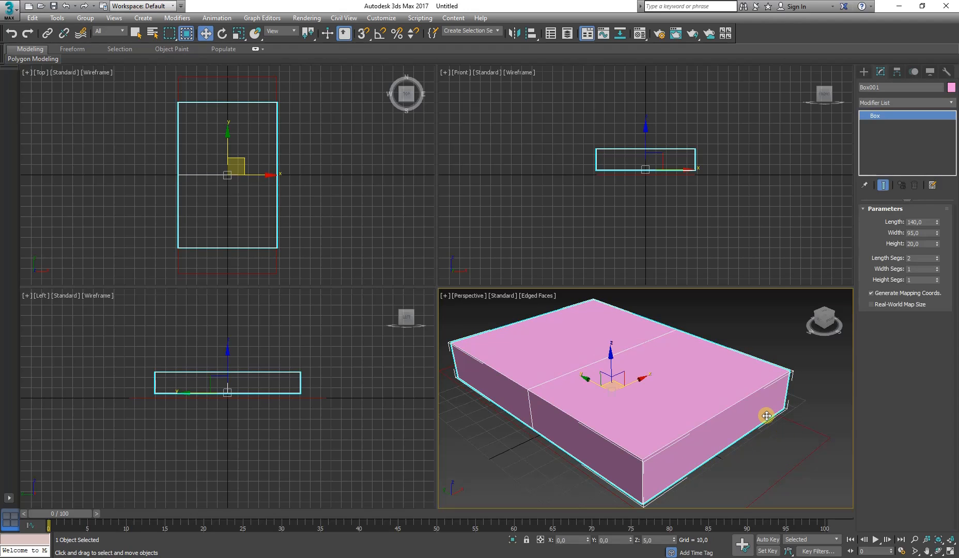
click(937, 257)
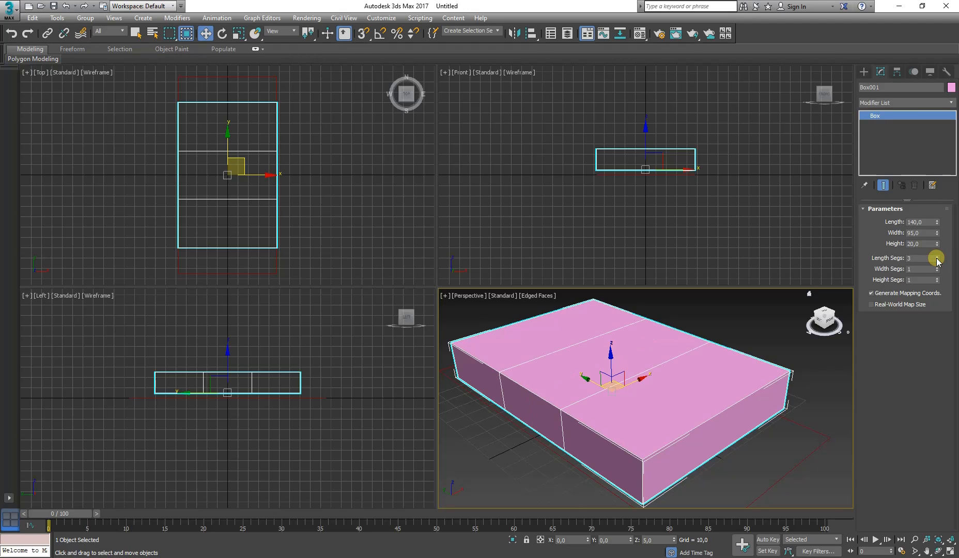
click(937, 257)
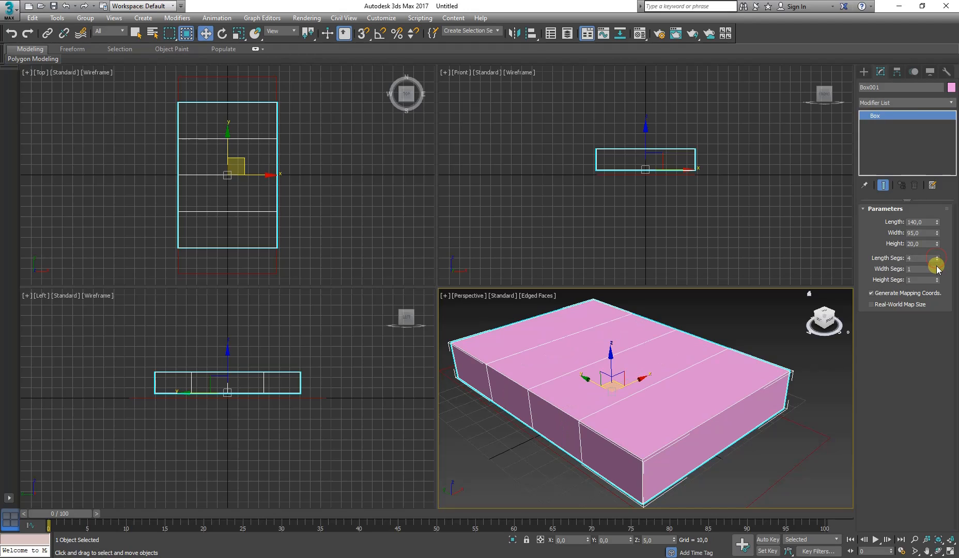
click(937, 267)
click(937, 267)
click(937, 267)
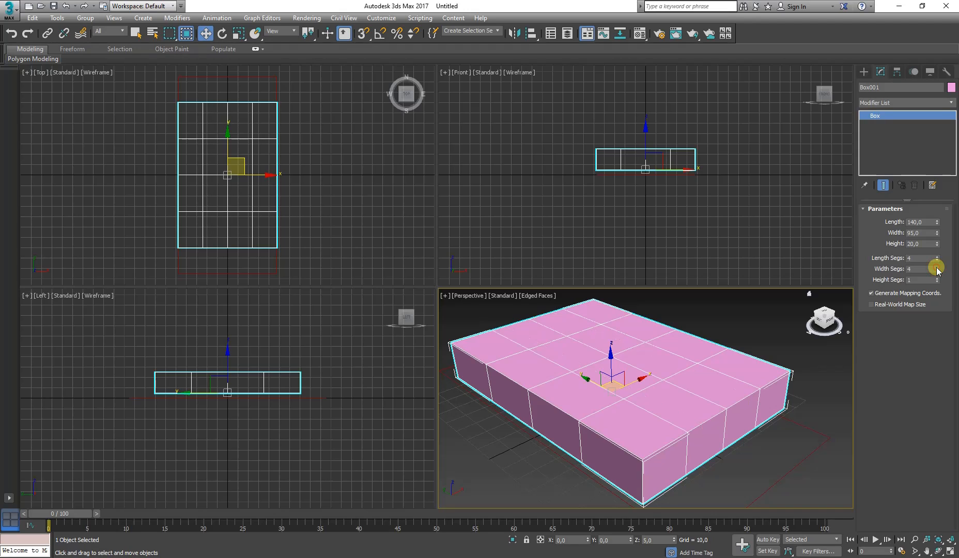
click(937, 278)
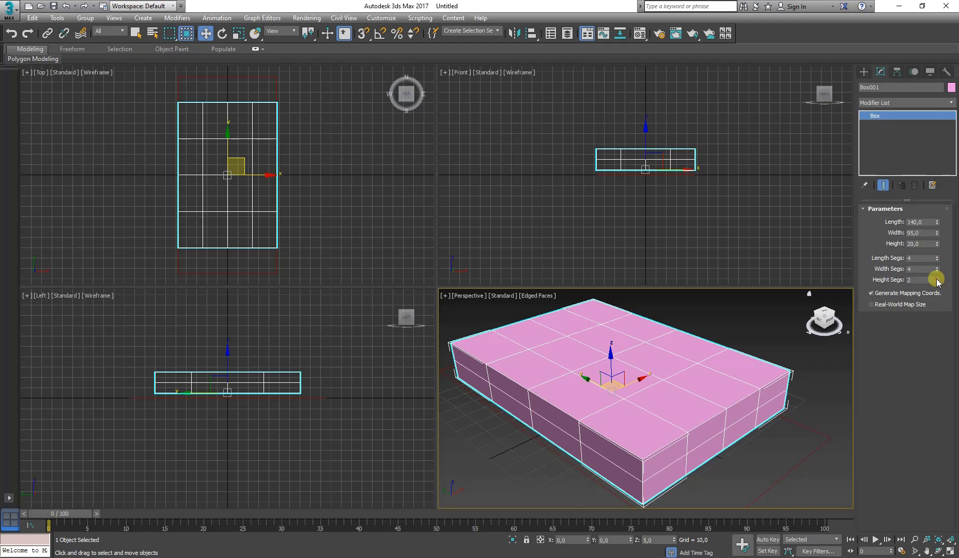
click(937, 278)
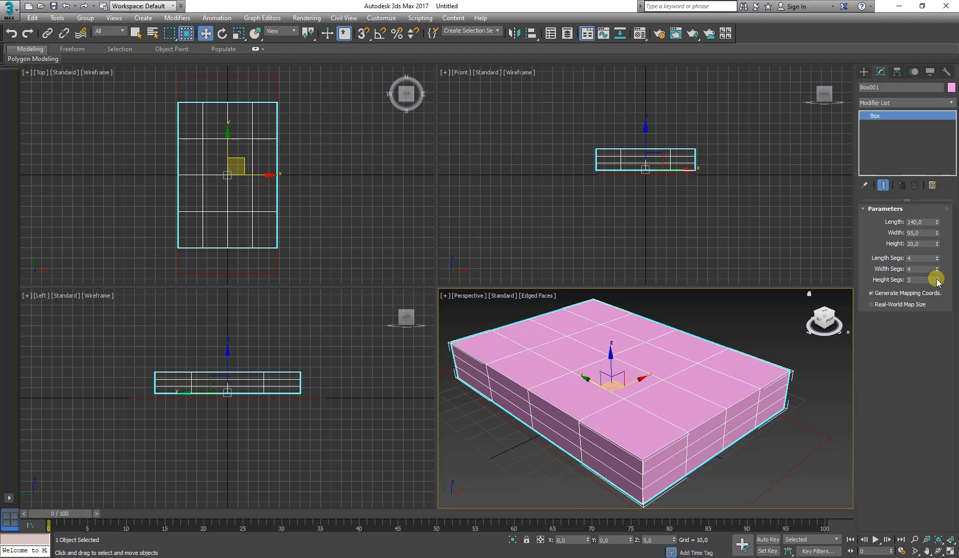
click(937, 278)
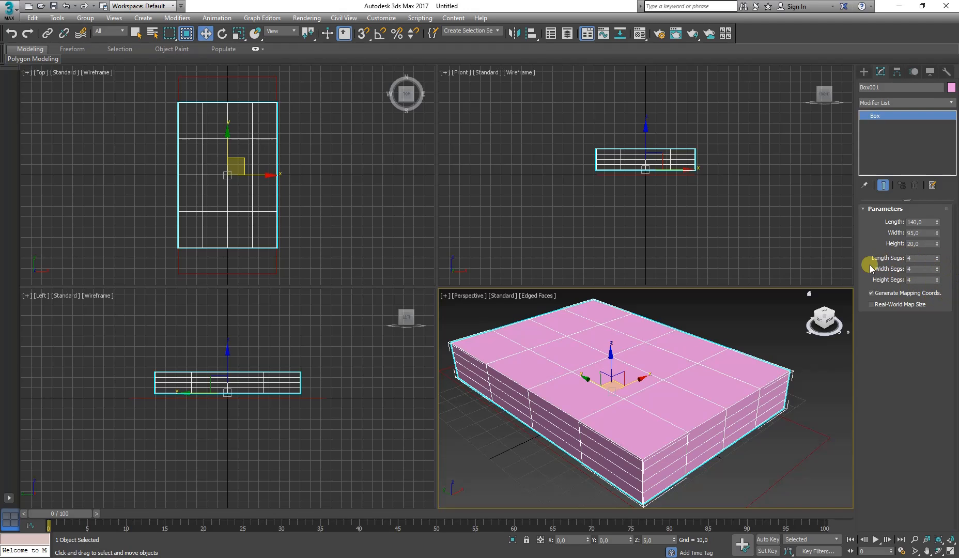
- Convert the segmented seat box to an Editable Poly
click(717, 304)
click(671, 356)
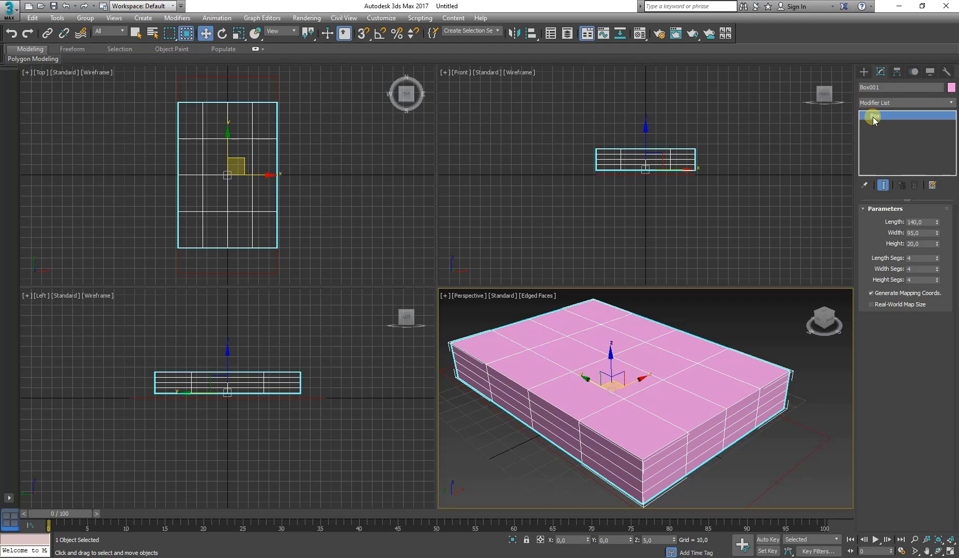
mouse_move(873, 119)
mouse_down()
mouse_move(873, 100)
mouse_move(872, 113)
mouse_up()
right_click(879, 115)
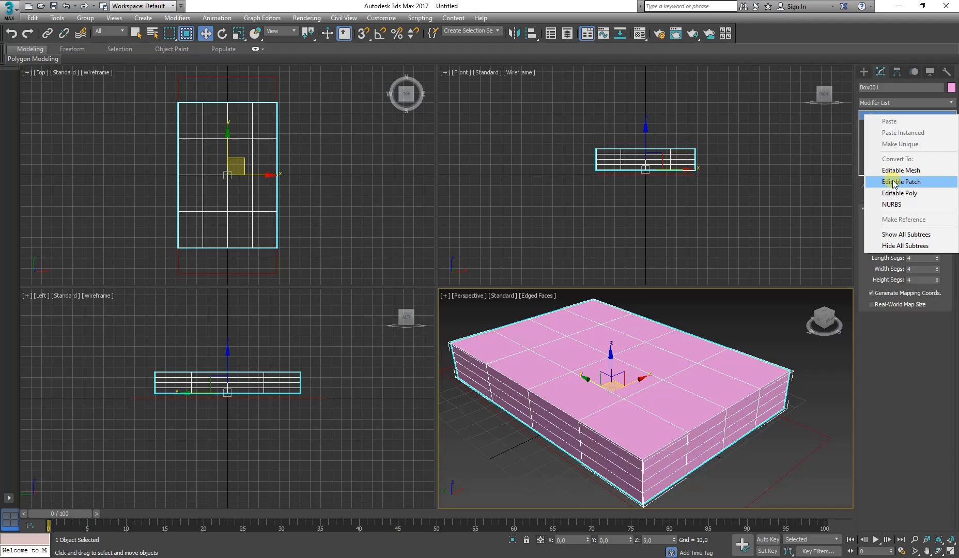
click(754, 310)
click(710, 367)
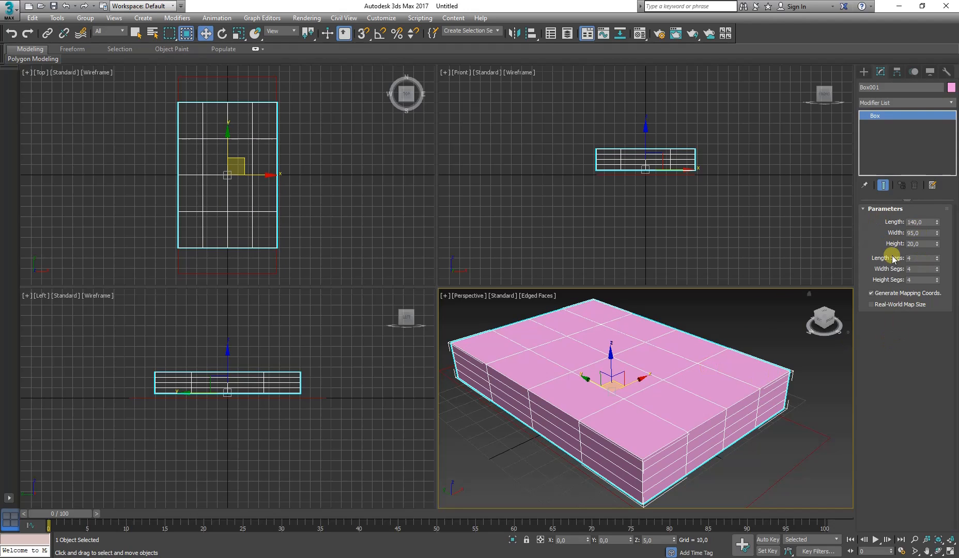
right_click(876, 119)
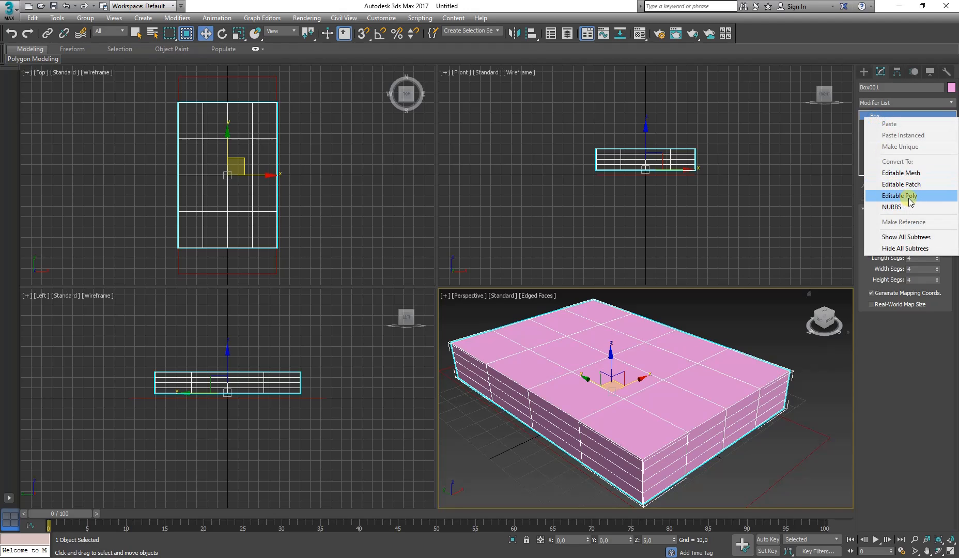
click(894, 196)
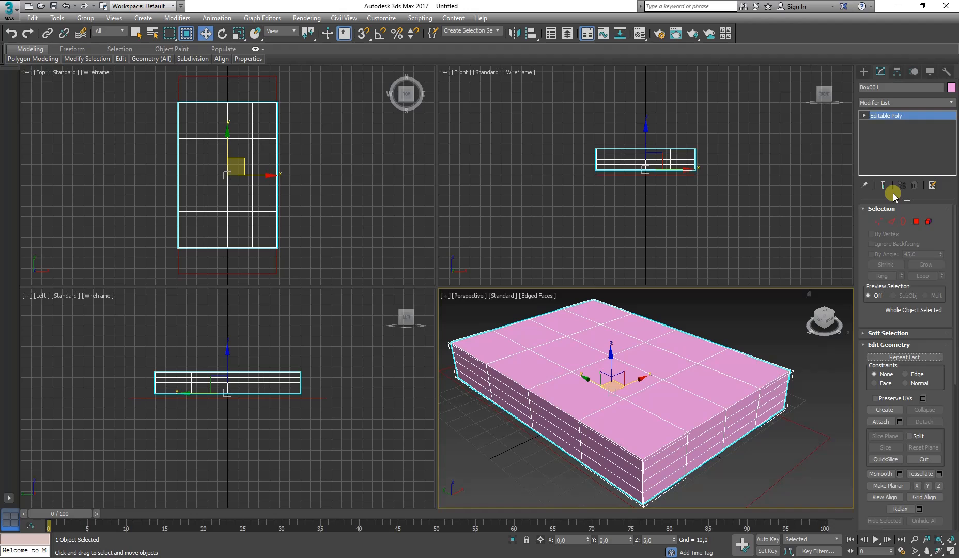
- Switch to the browser to examine the seat's shape in the main product photo, and return to 3ds Max to reselect the box
click(711, 313)
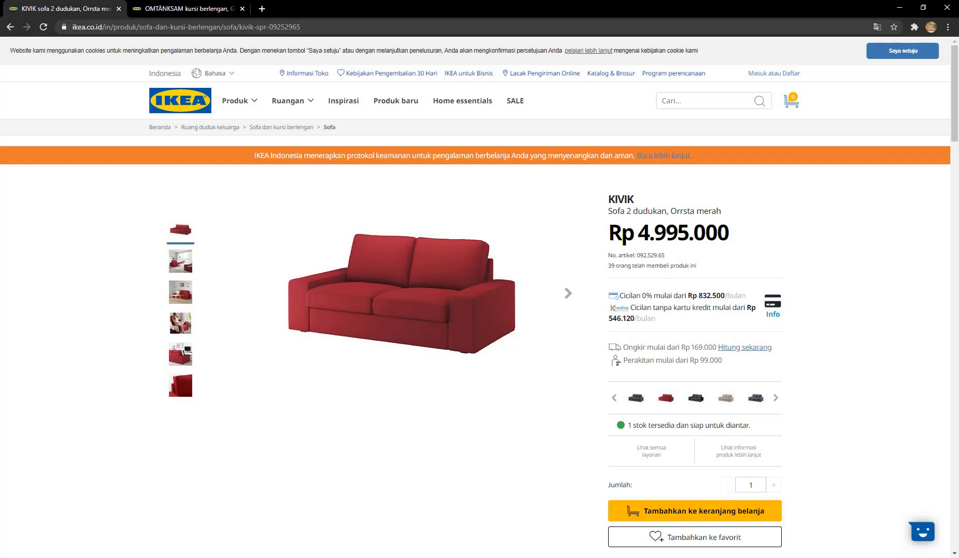
click(368, 320)
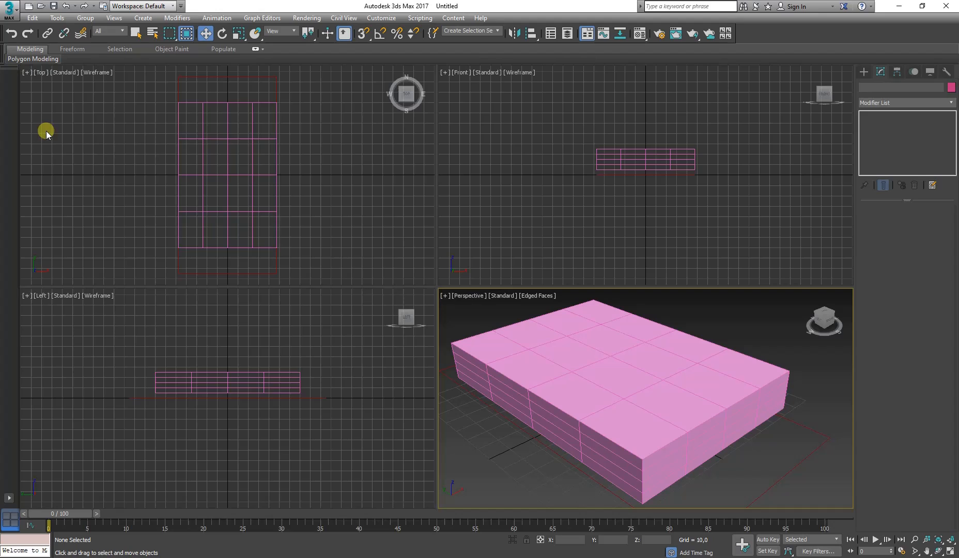
click(546, 360)
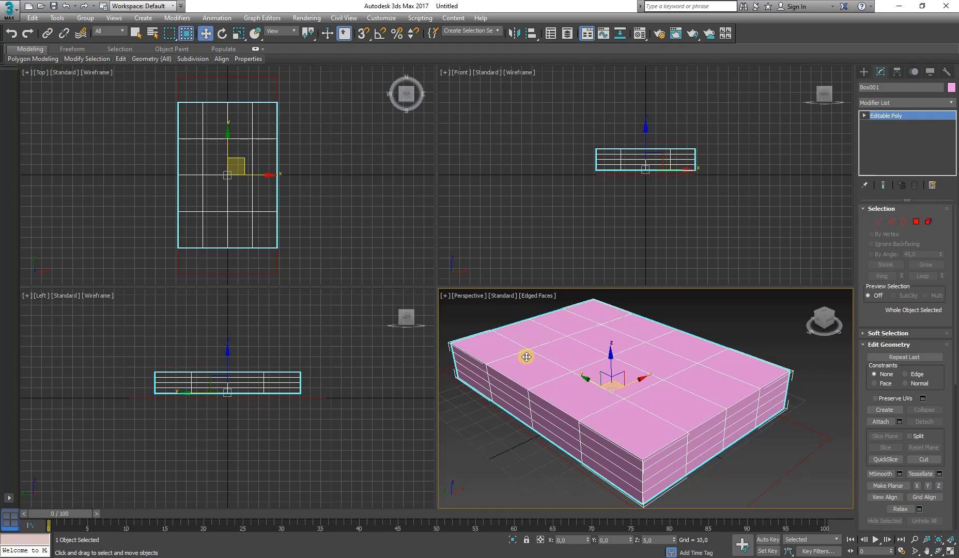
click(950, 102)
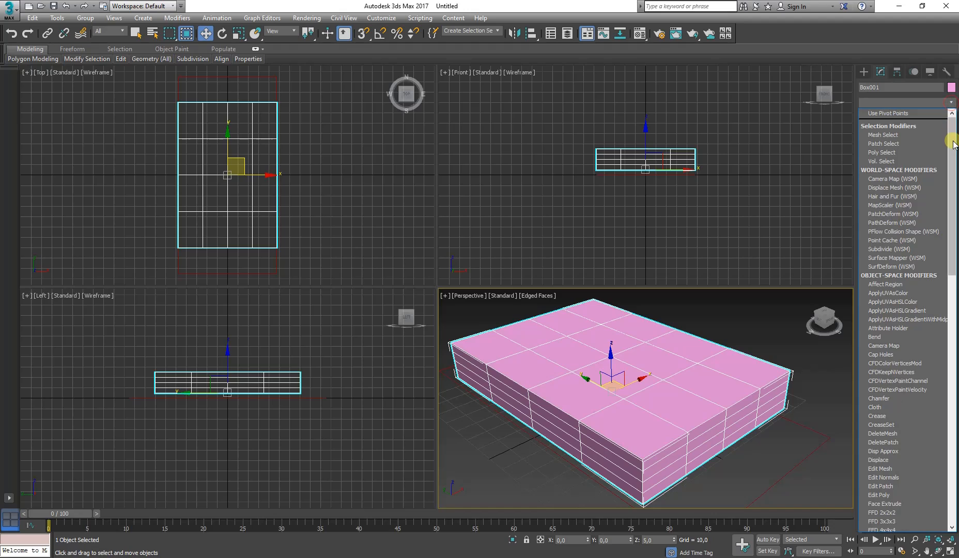
click(951, 102)
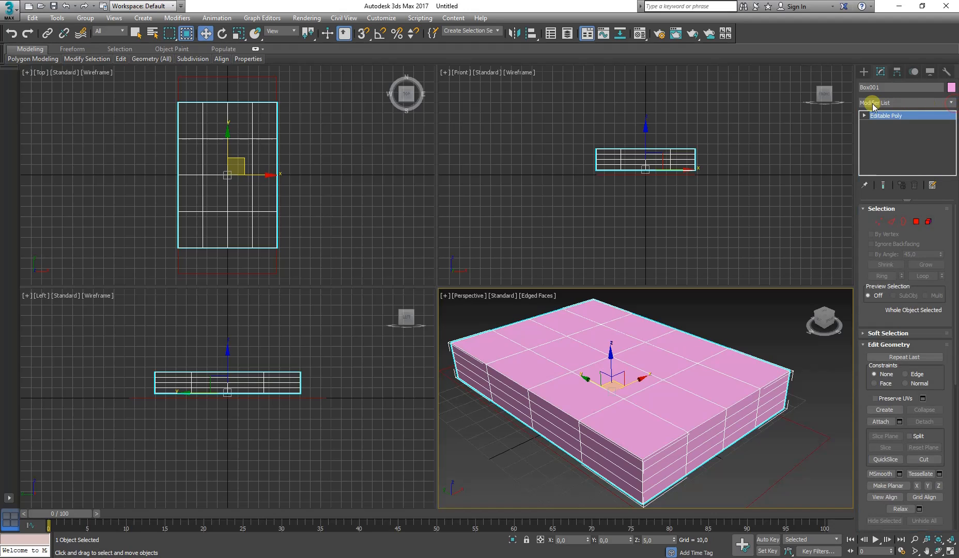
click(867, 71)
click(879, 71)
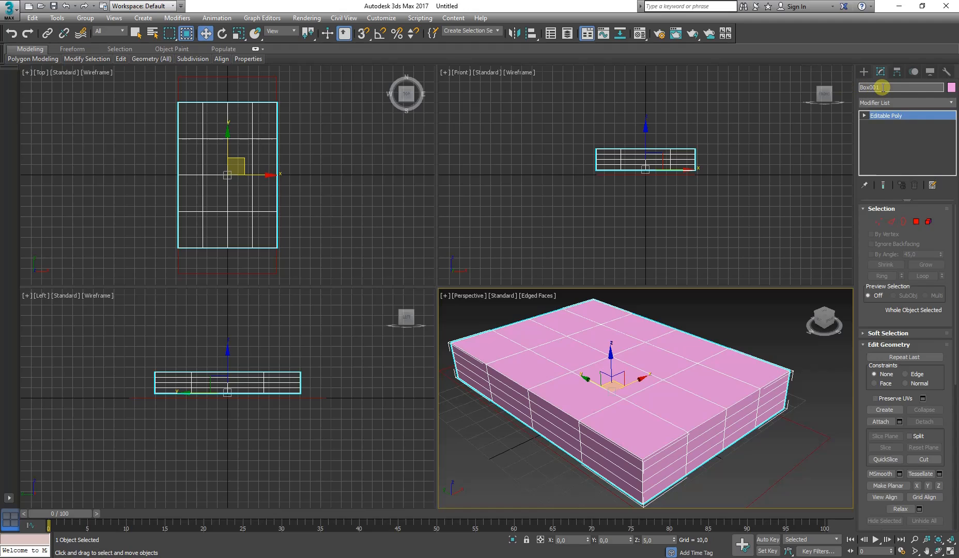
- Change the box's object color to olive yellow from the 3ds Max palette
click(950, 89)
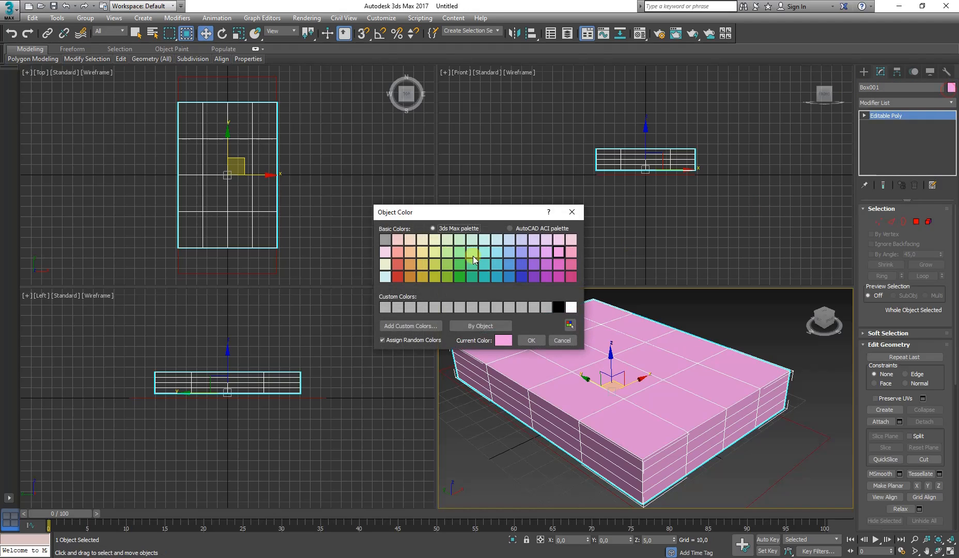
click(436, 276)
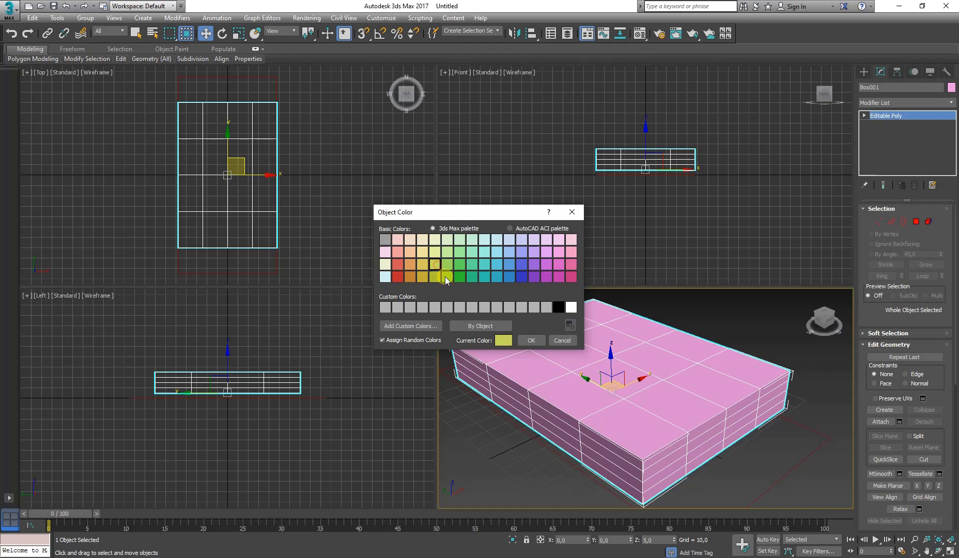
click(526, 341)
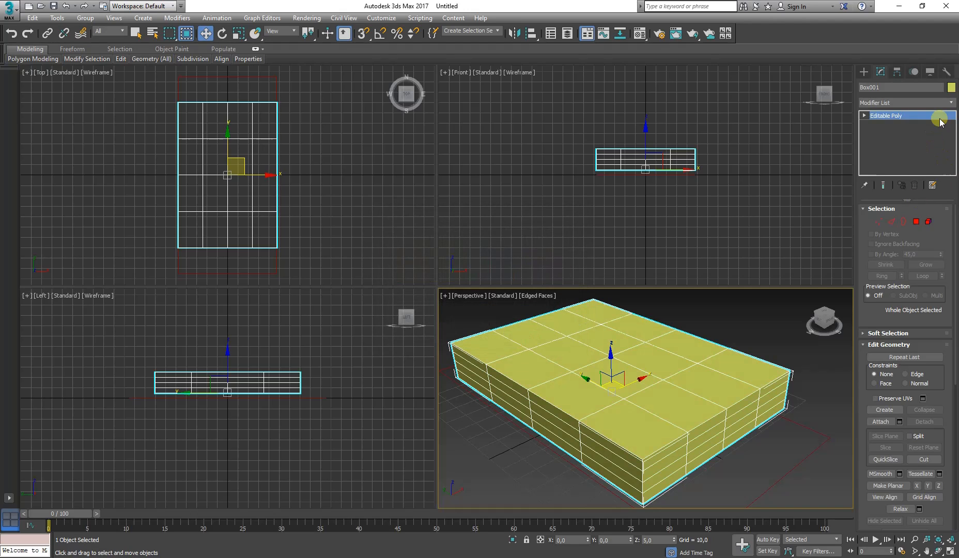
- Apply a TurboSmooth modifier to the seat box
click(948, 102)
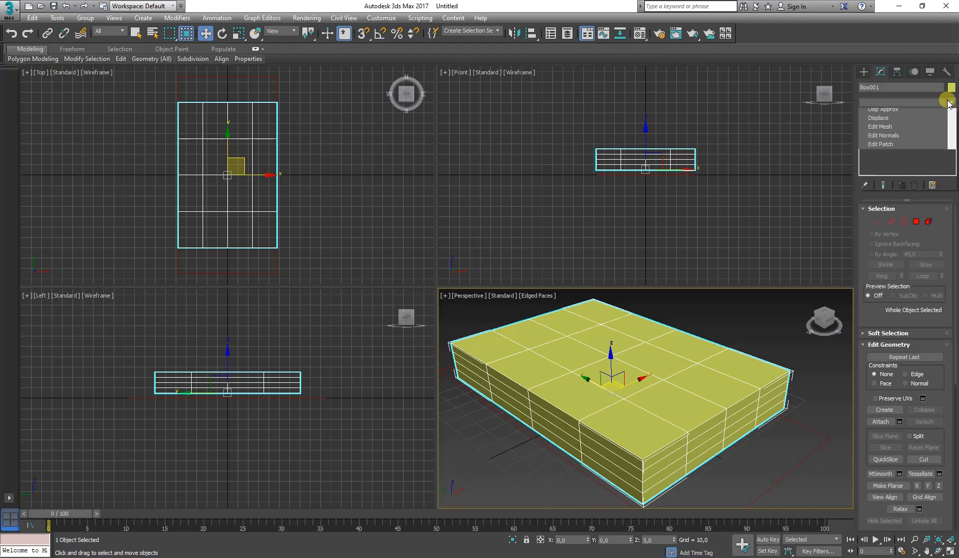
drag(950, 131, 954, 219)
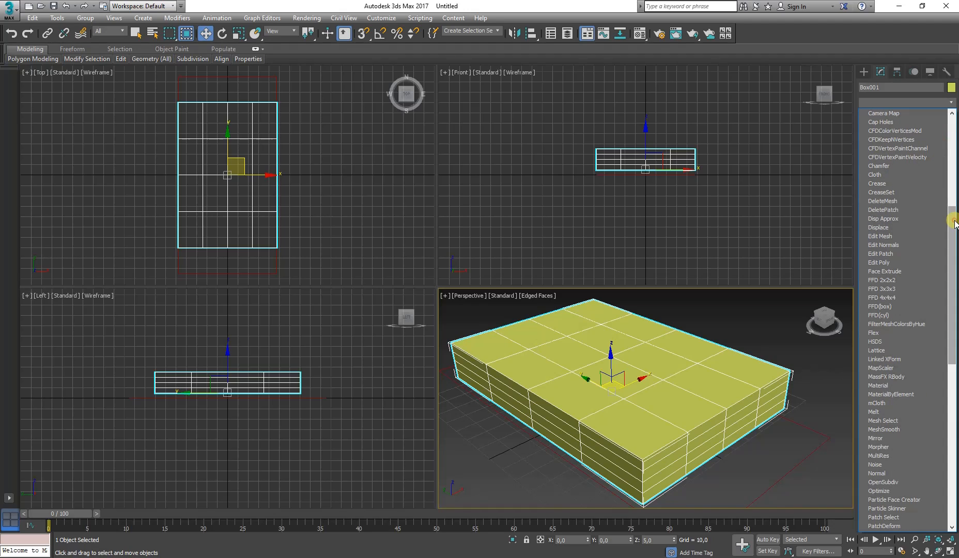
drag(954, 222, 954, 378)
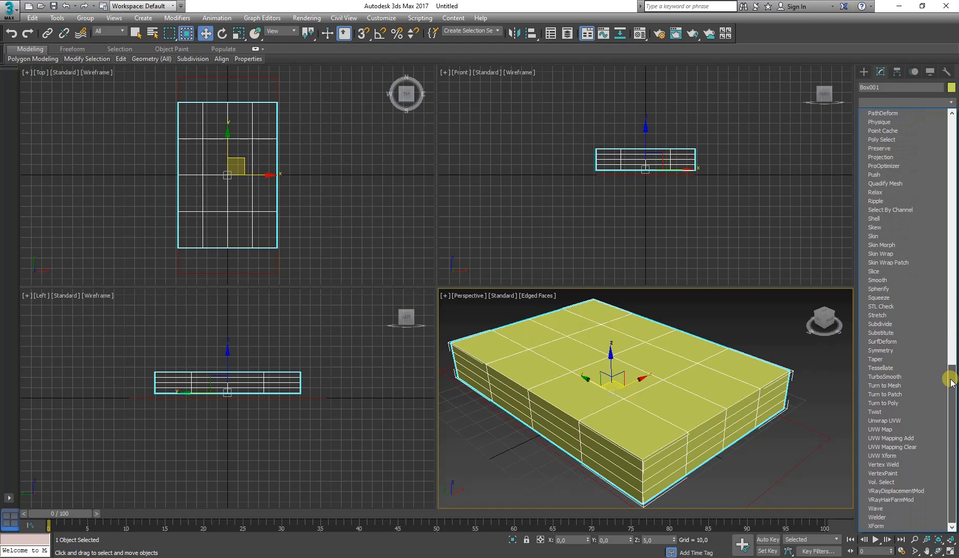
click(910, 376)
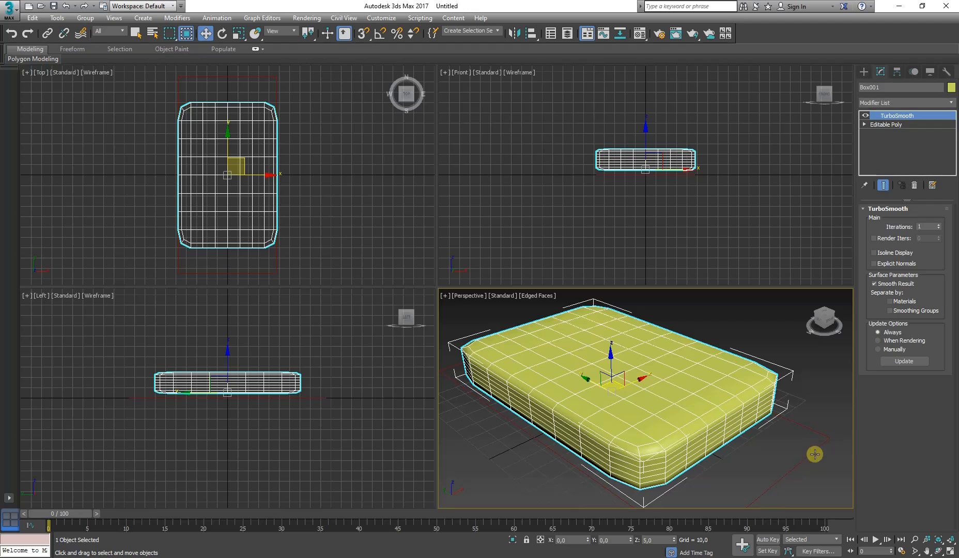
- Inspect the smoothed box's corners and set the TurboSmooth iterations to 2
click(816, 471)
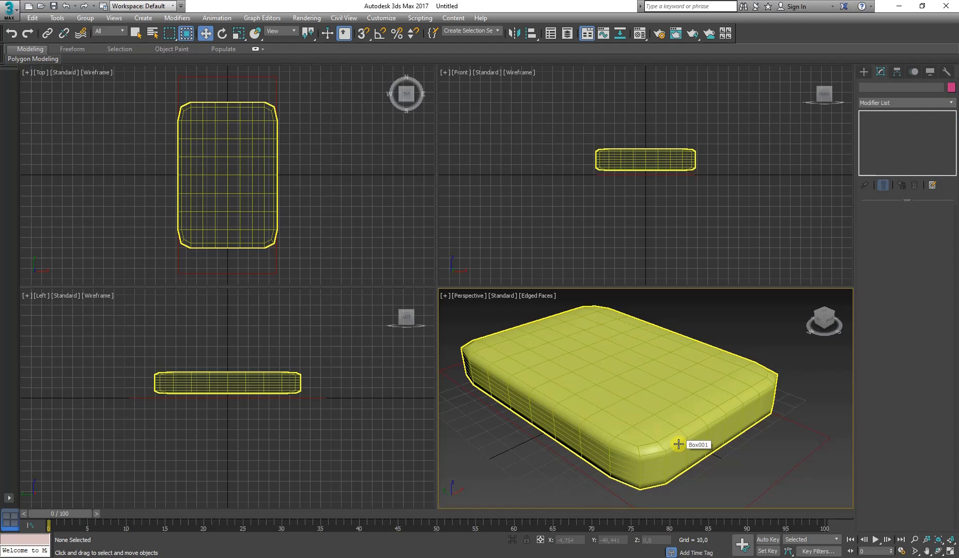
click(141, 115)
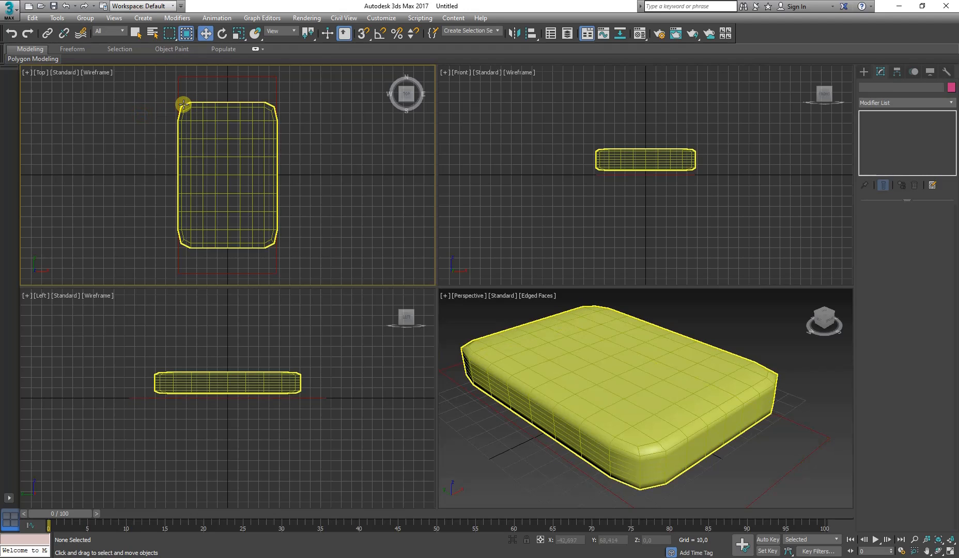
click(231, 163)
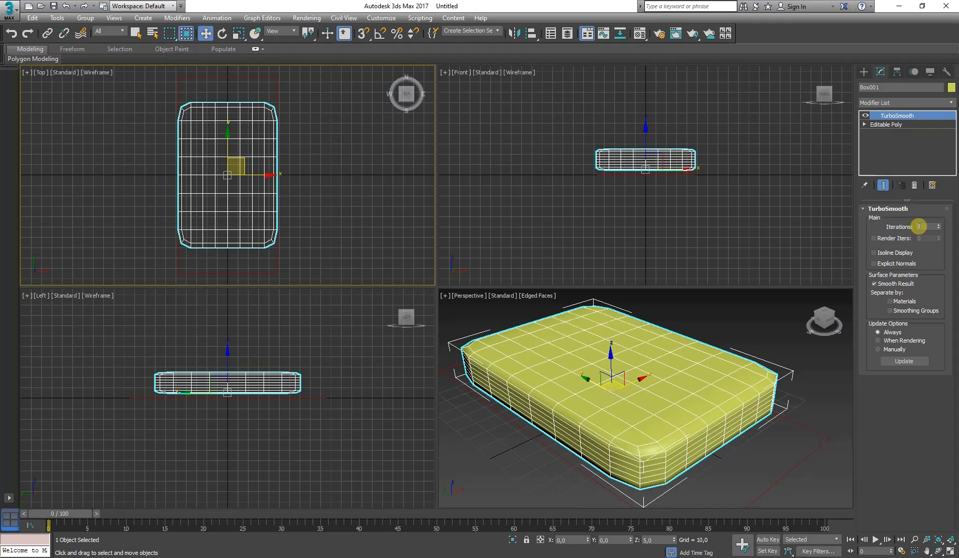
double_click(921, 226)
click(939, 225)
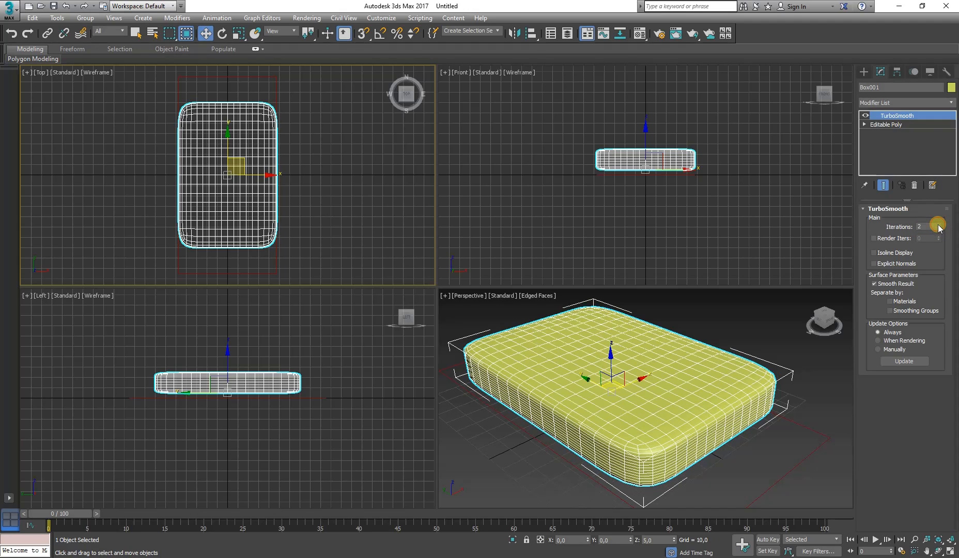
- Examine the smoothed box's rounded upper corners up close in the top view
click(358, 164)
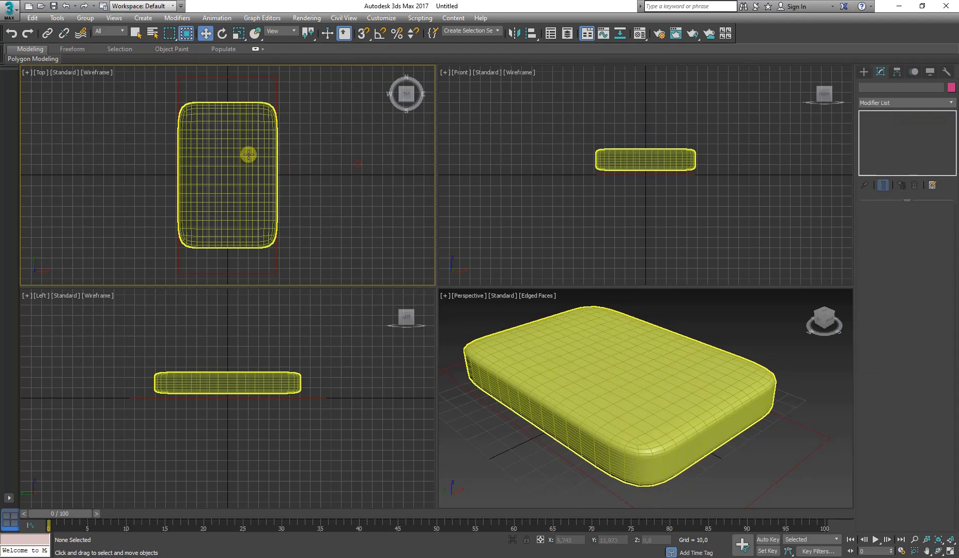
scroll(205, 147, up, 2)
scroll(205, 147, up, 3)
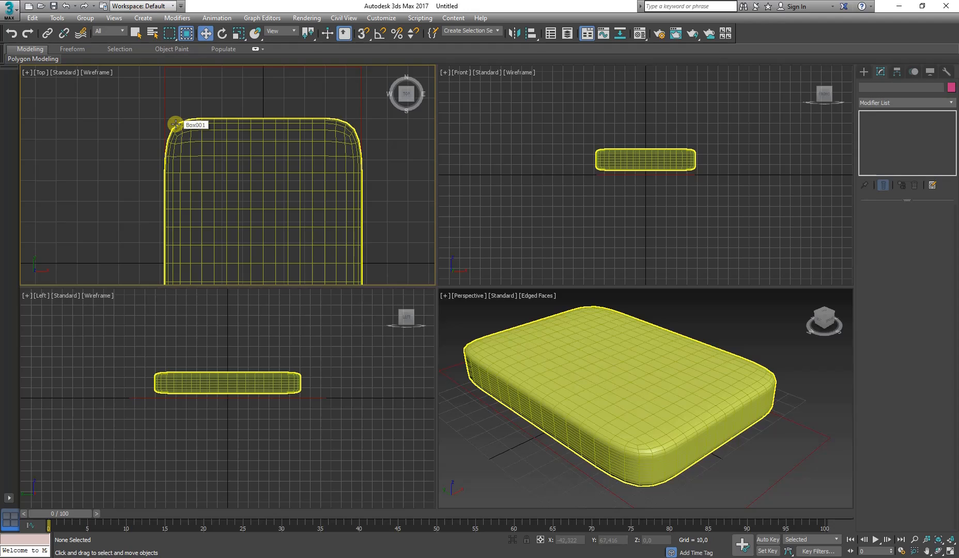
- Turn off the TurboSmooth display on the seat box and enter edge editing on its Editable Poly base
click(683, 164)
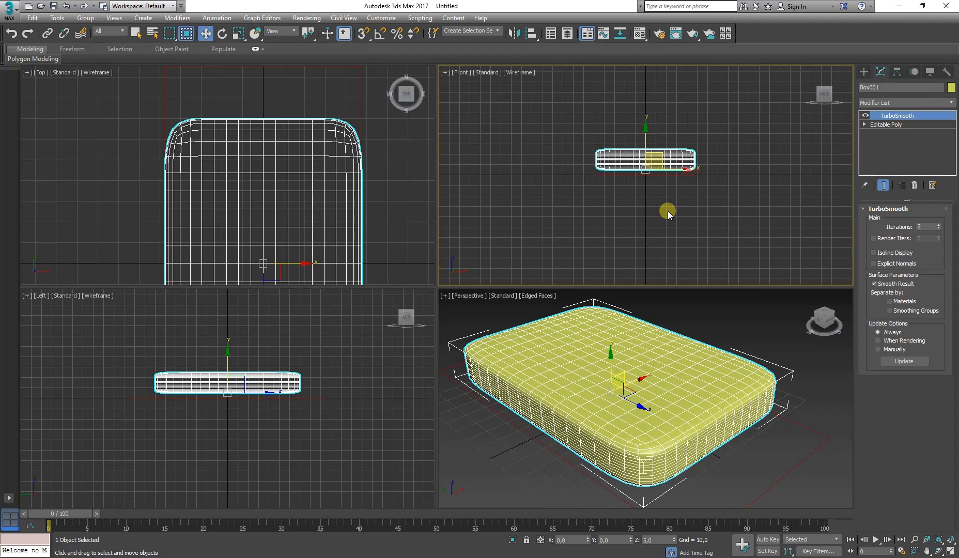
click(867, 116)
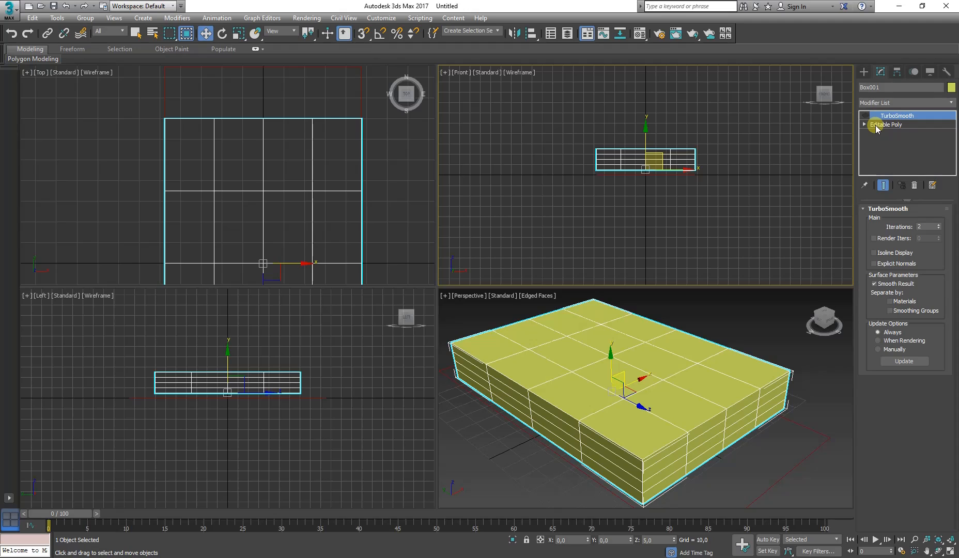
click(875, 126)
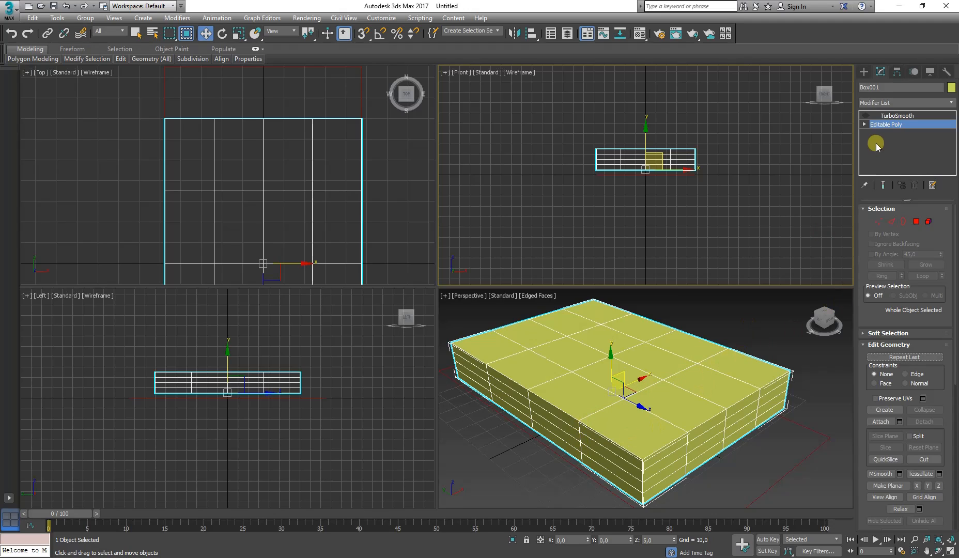
click(880, 221)
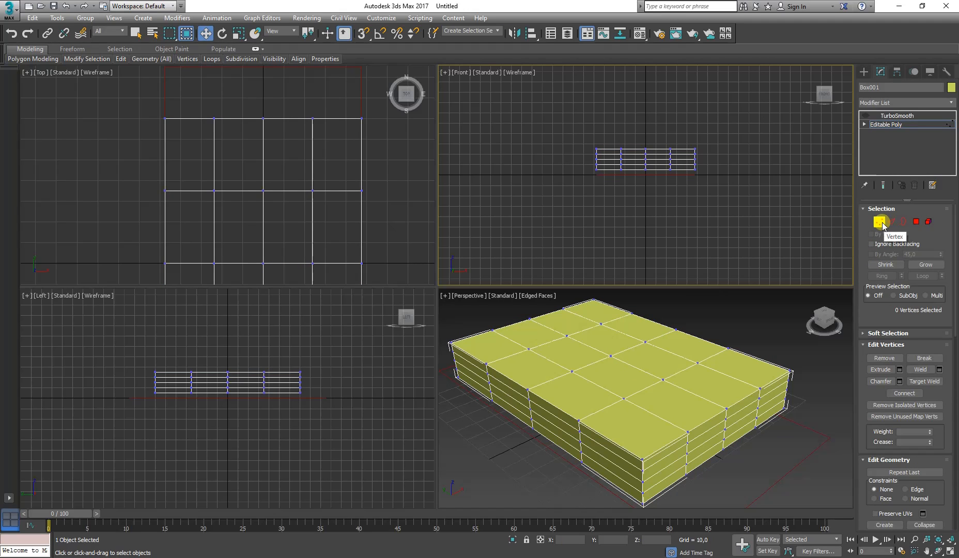
click(892, 223)
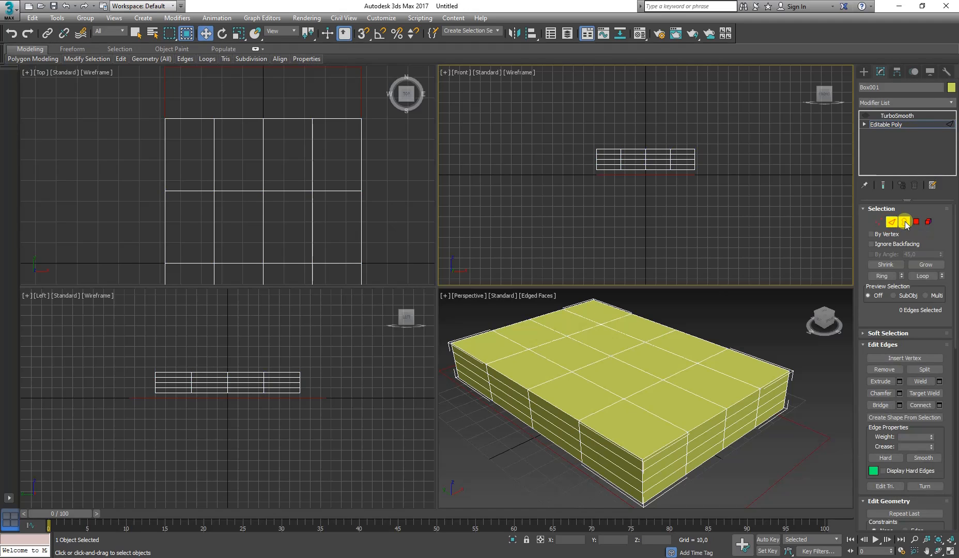
click(905, 222)
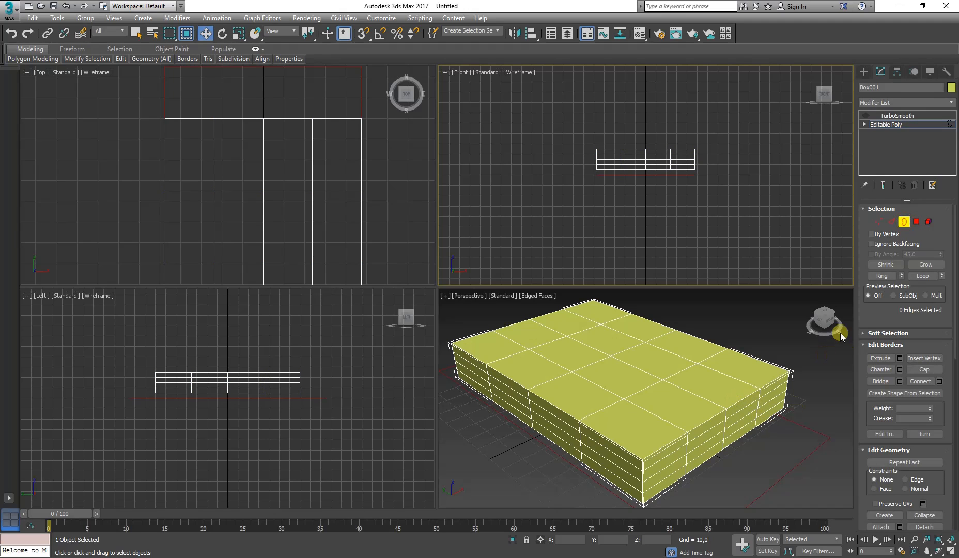
click(915, 224)
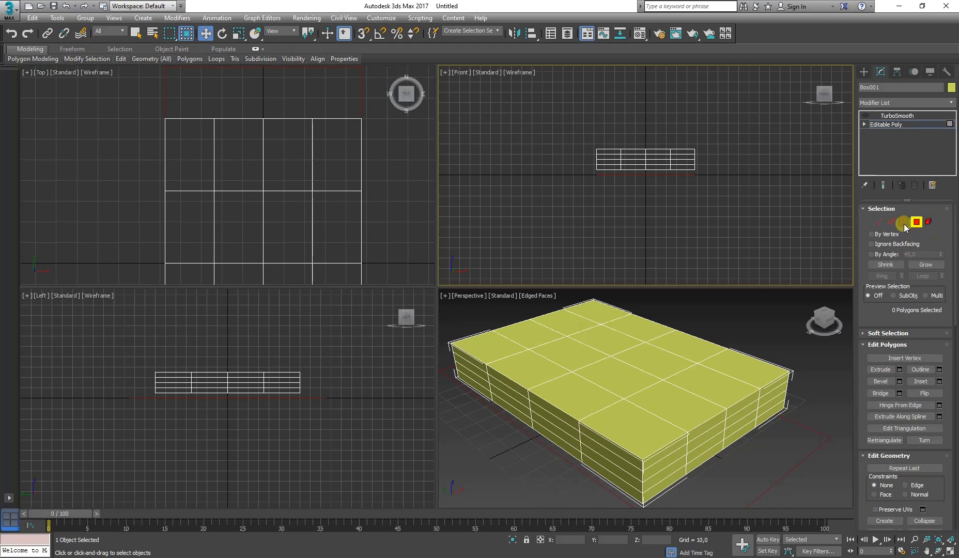
click(891, 224)
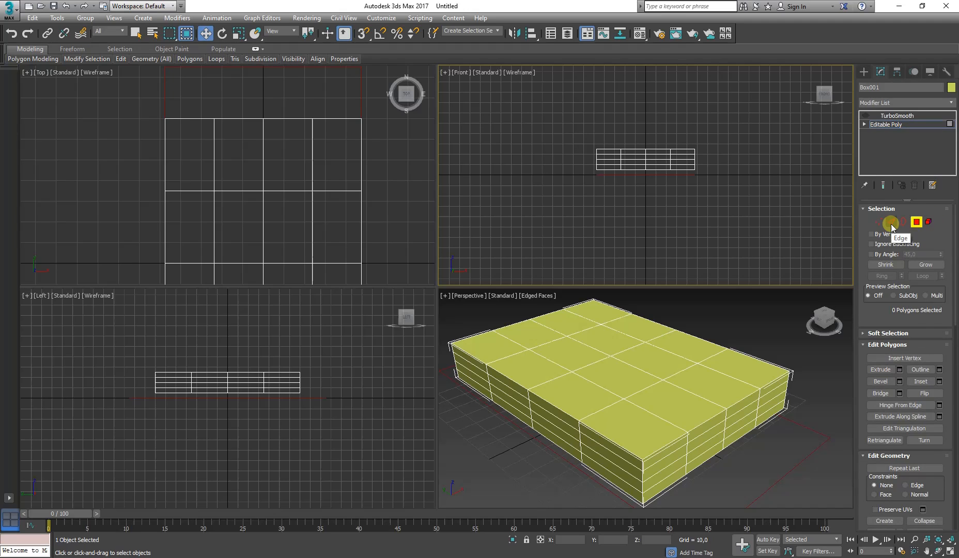
click(669, 379)
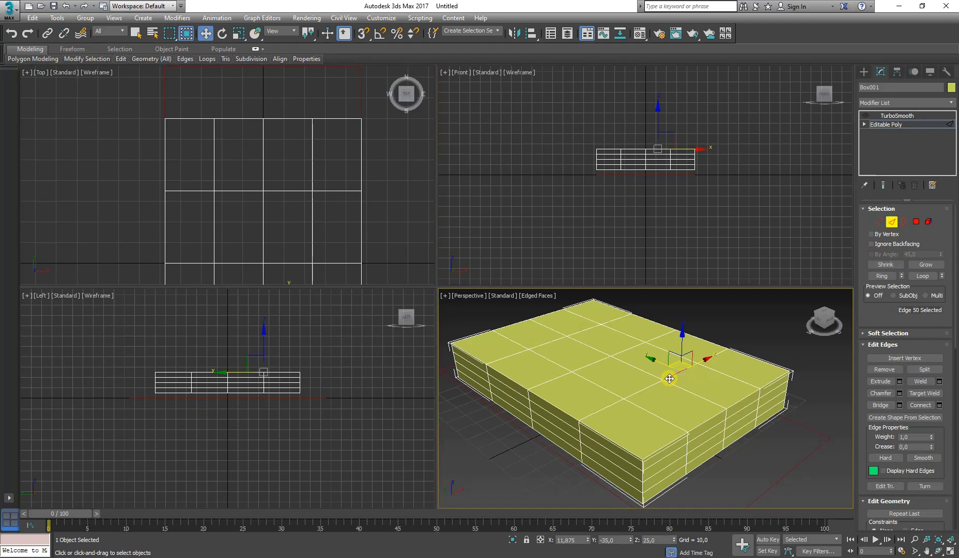
ctrl+click(642, 389)
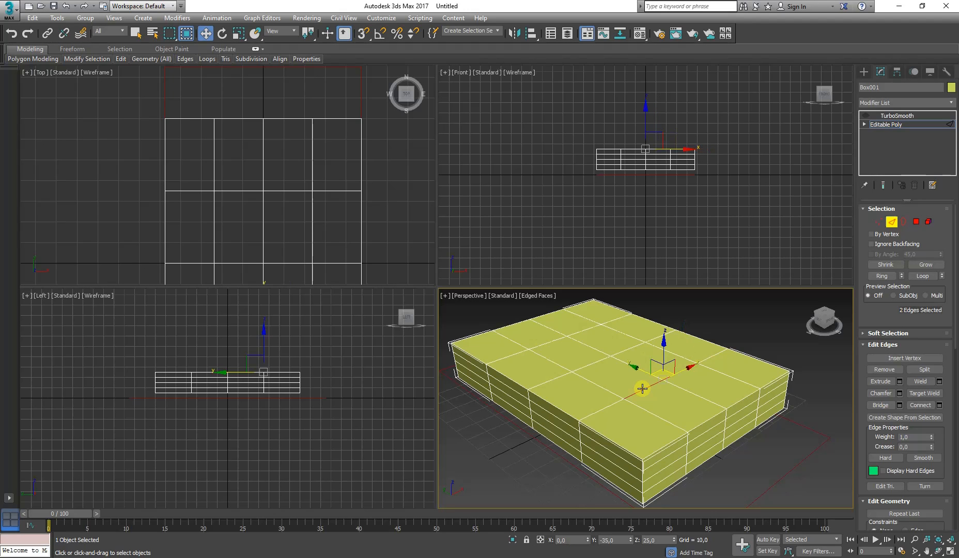
ctrl+click(607, 408)
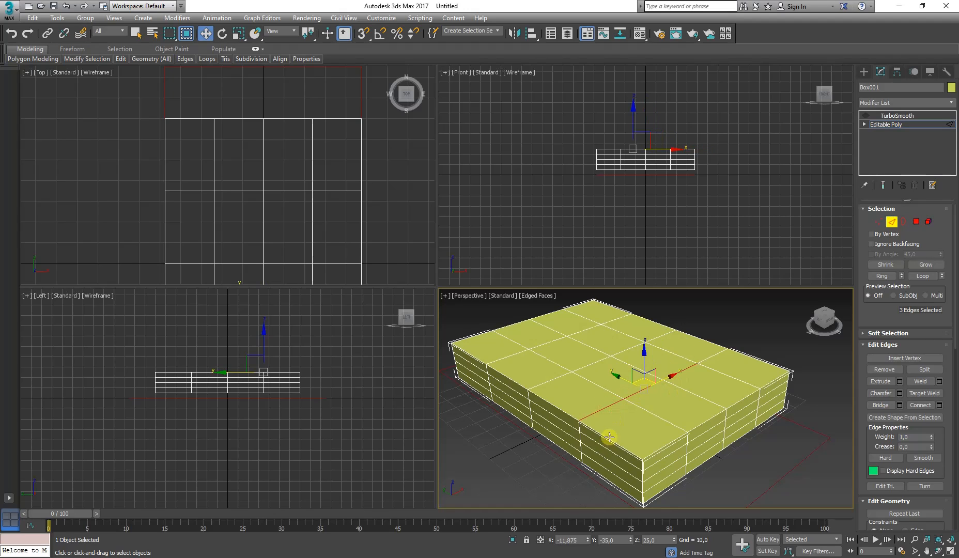
click(719, 328)
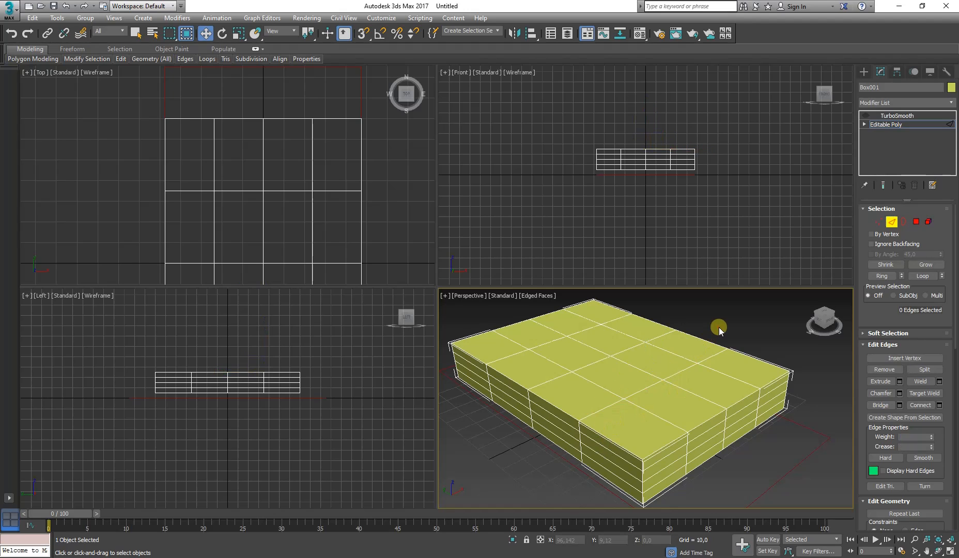
- Select the whole crosswise edge loop nearest the negative-Y end and move it close to that end, at about Y -65.9
click(686, 371)
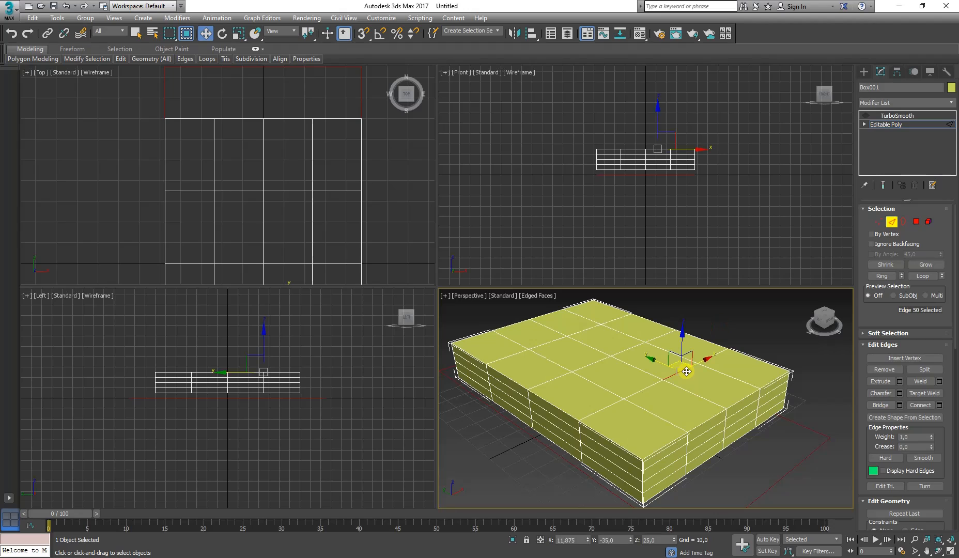
click(920, 277)
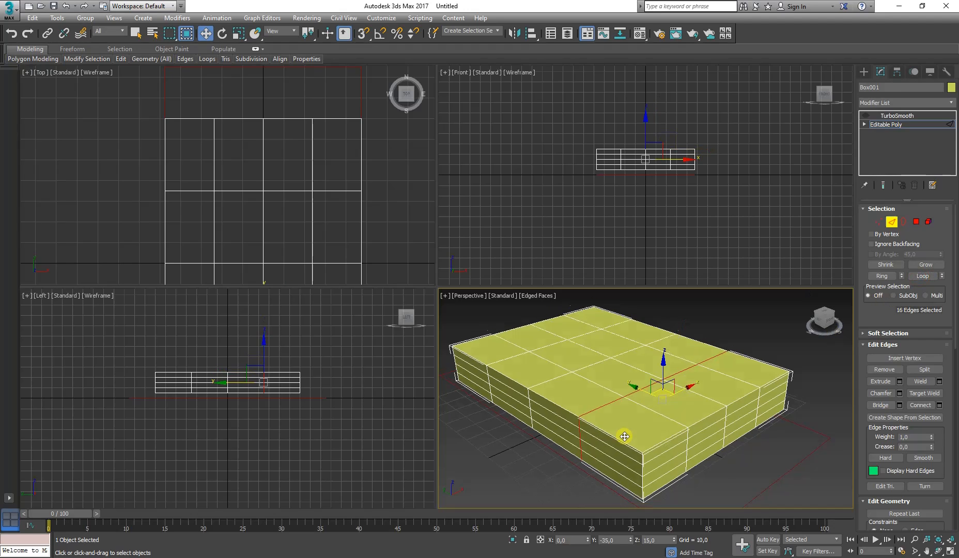
alt+middle_drag(625, 436, 618, 401)
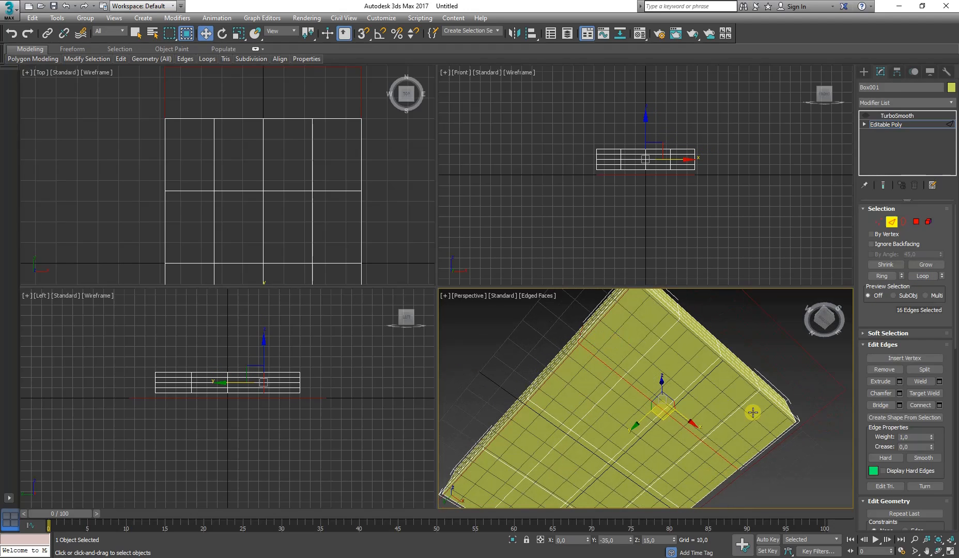
alt+middle_drag(753, 413, 709, 457)
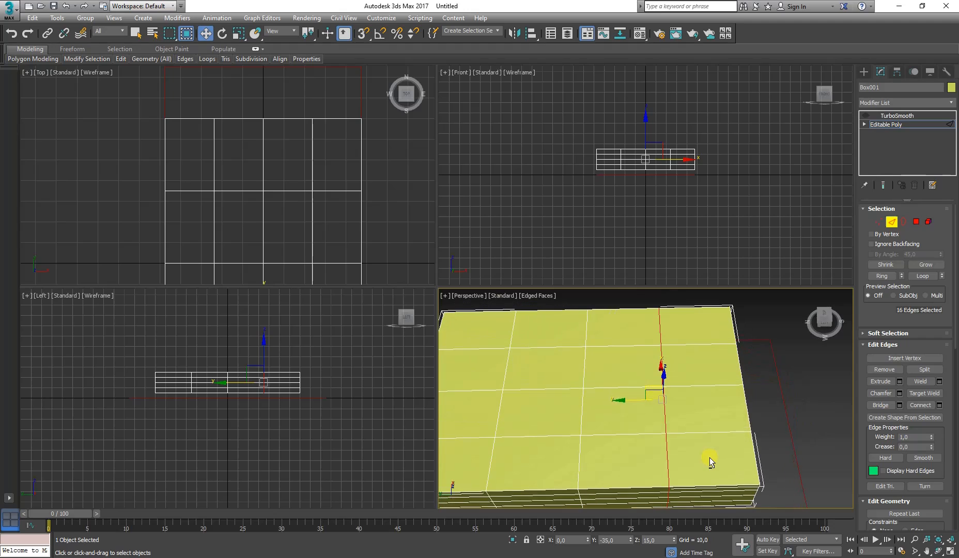
scroll(655, 416, down, 4)
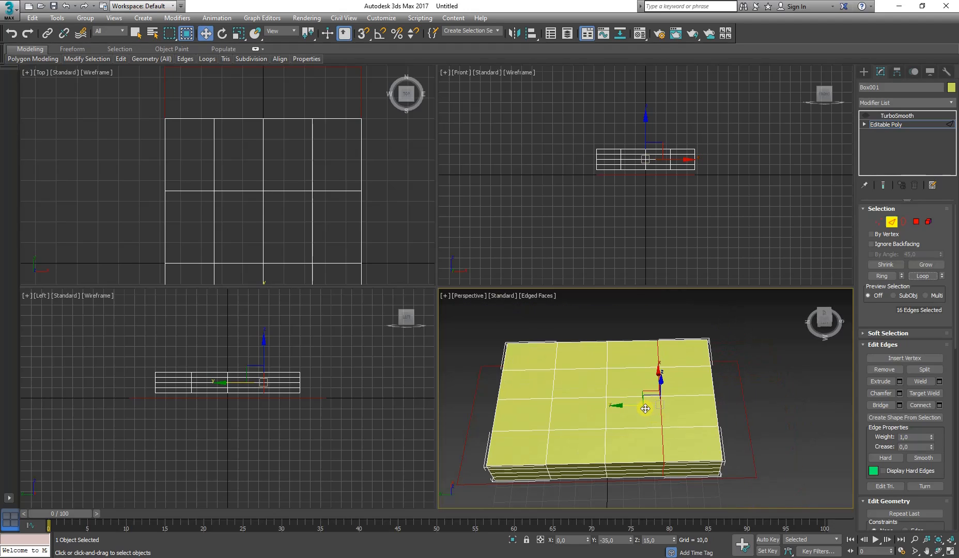
drag(626, 409, 668, 408)
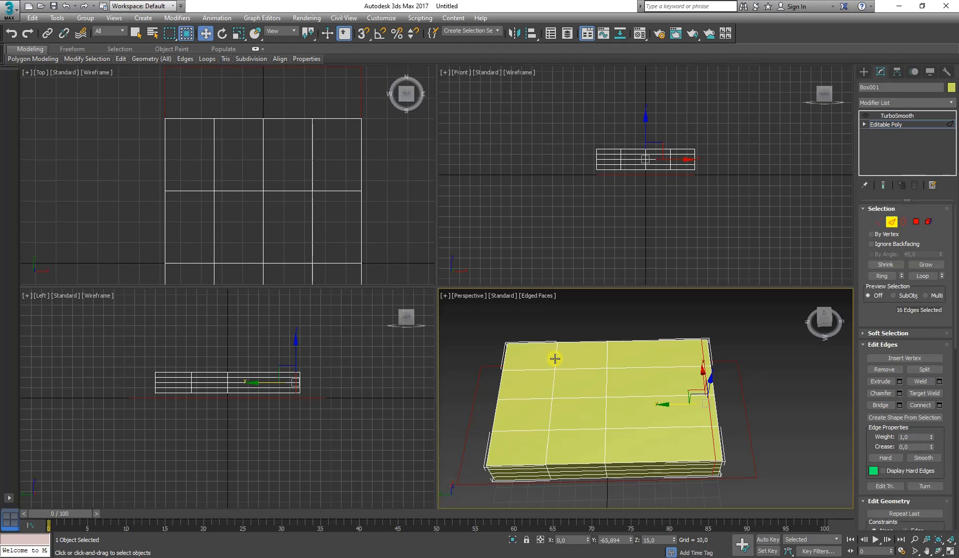
- Select the crosswise row of vertices nearest the positive-Y end and move it close to that end, at about Y 66.1
right_click(265, 187)
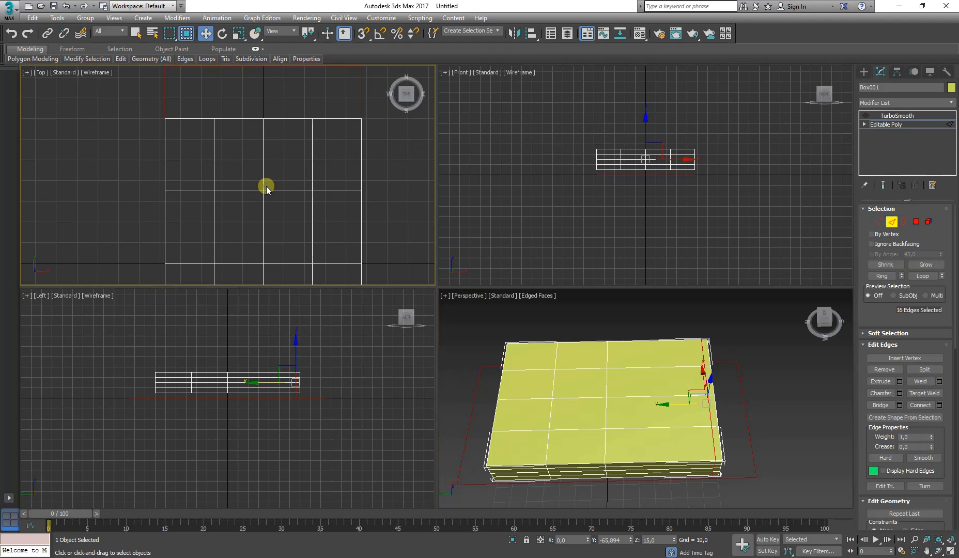
scroll(291, 169, down, 5)
scroll(262, 249, up, 5)
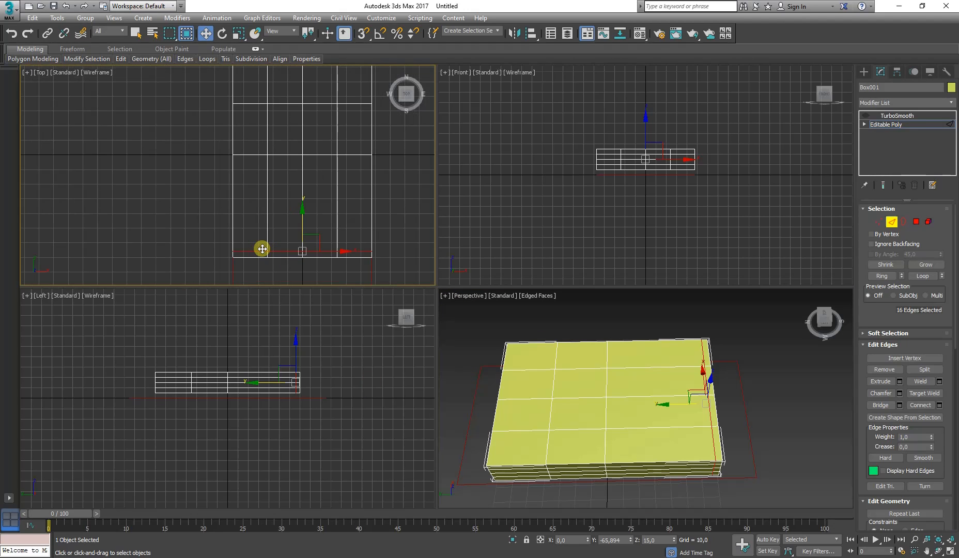
click(879, 221)
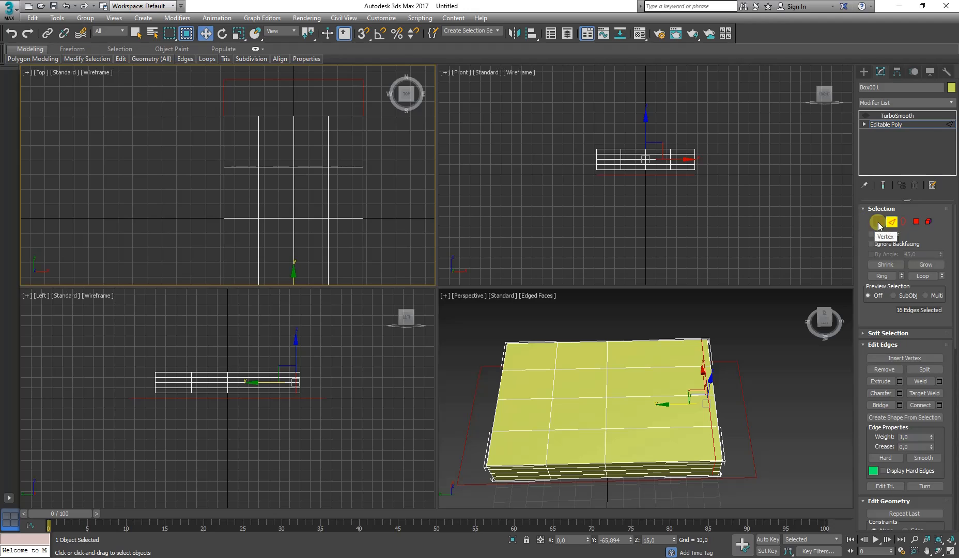
drag(184, 151, 399, 184)
middle_drag(280, 186, 274, 229)
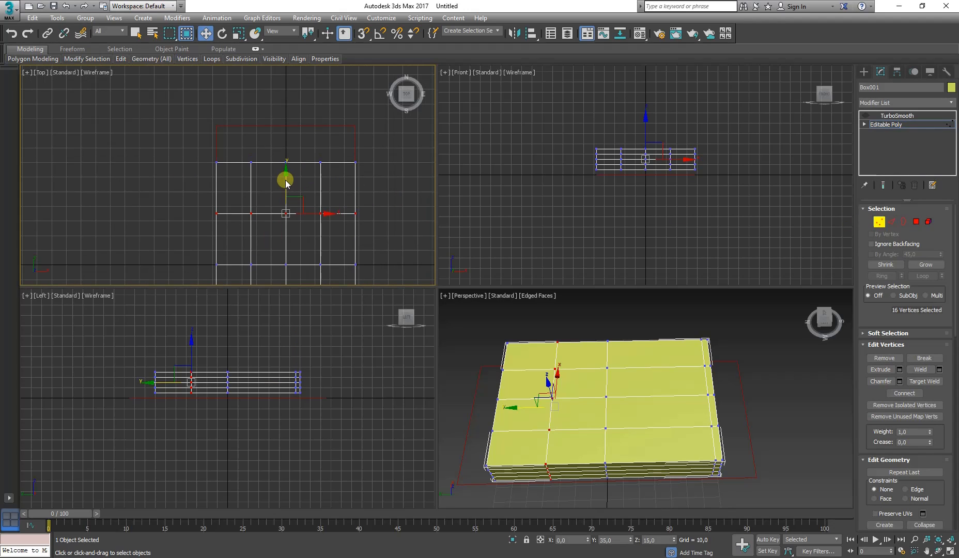
drag(286, 182, 280, 137)
mouse_move(357, 238)
middle_down()
mouse_move(341, 130)
mouse_move(368, 227)
middle_up()
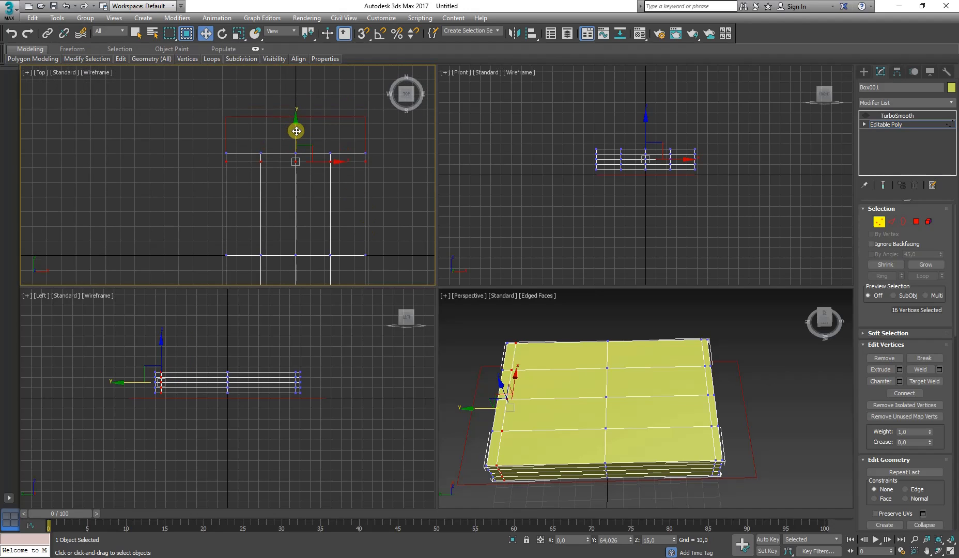
drag(296, 131, 295, 128)
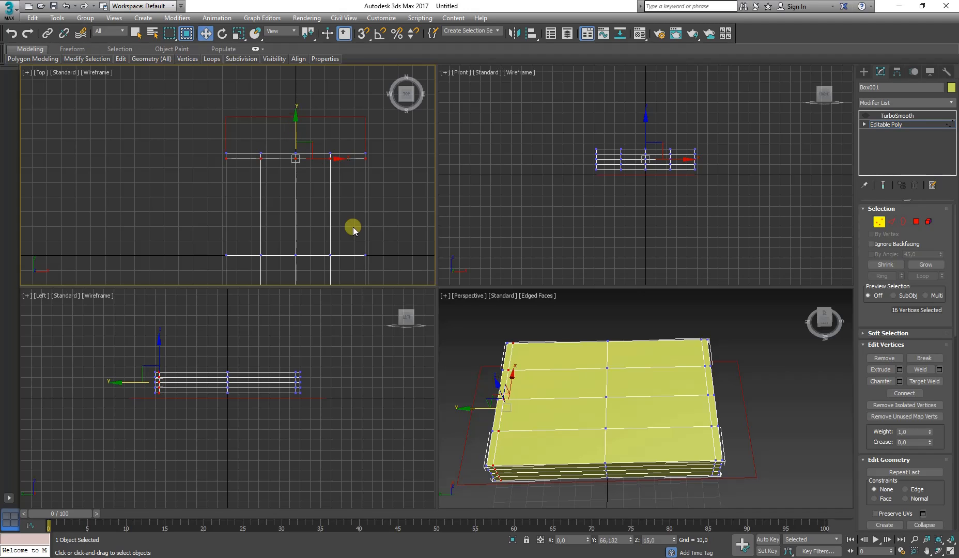
click(382, 212)
- Select the lengthwise edge loop on the negative-X side and move it outward about 19.8 units, close to the long side
middle_drag(565, 442, 572, 418)
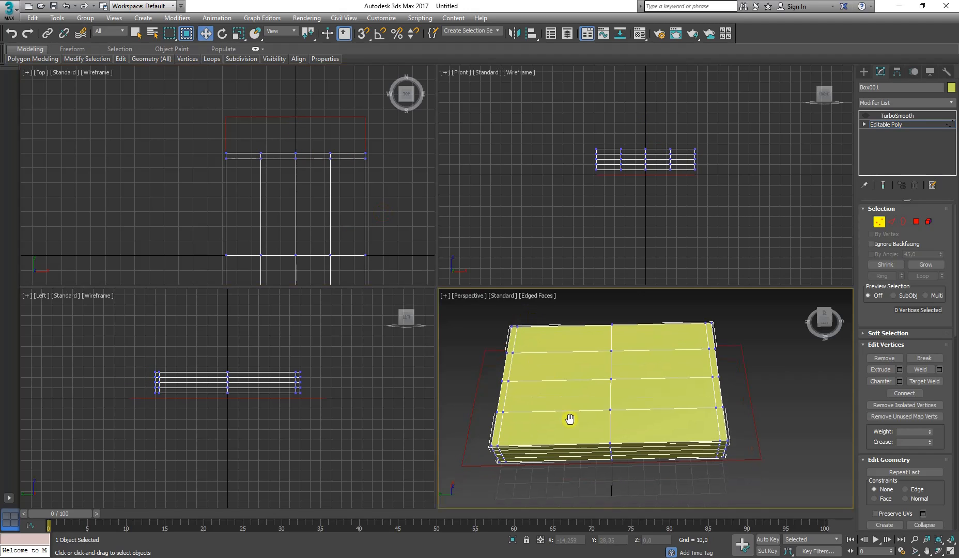
key(2)
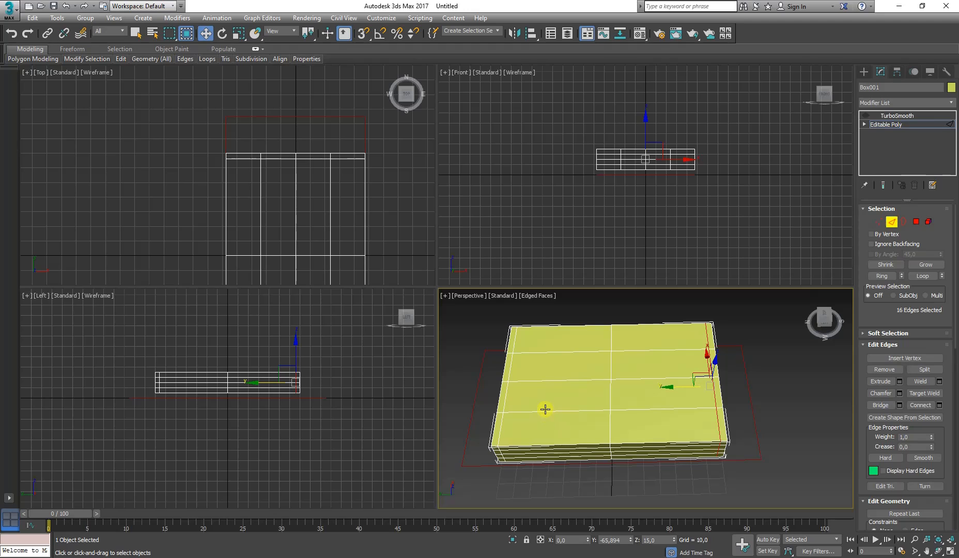
click(545, 411)
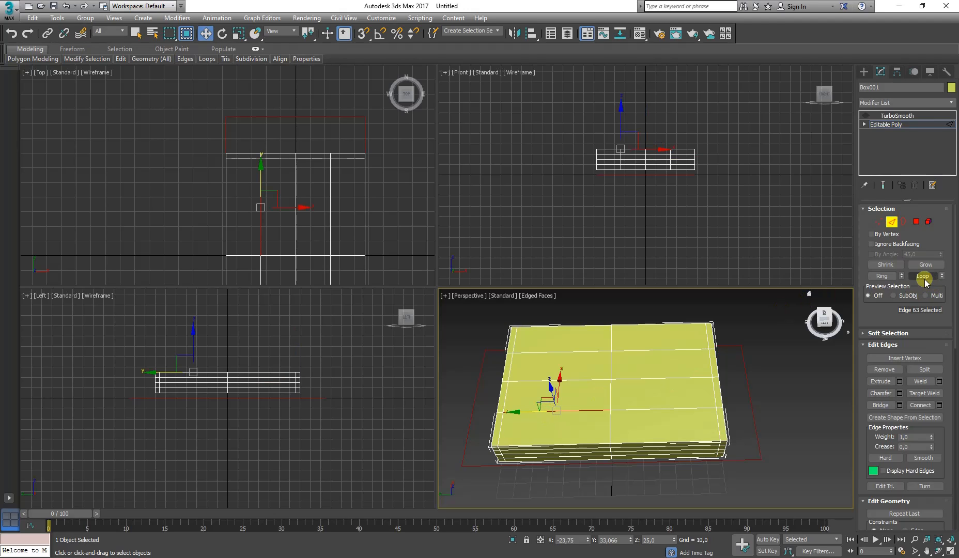
click(899, 222)
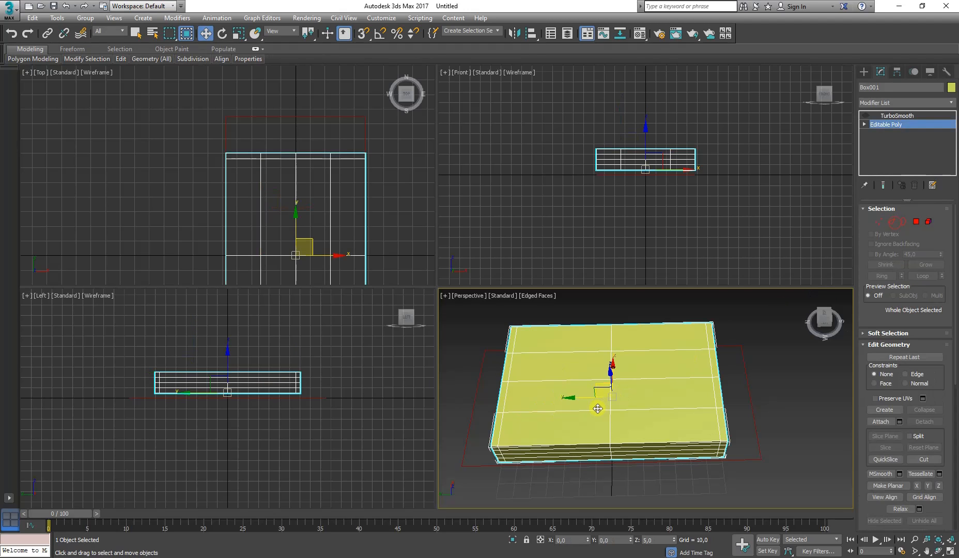
click(897, 116)
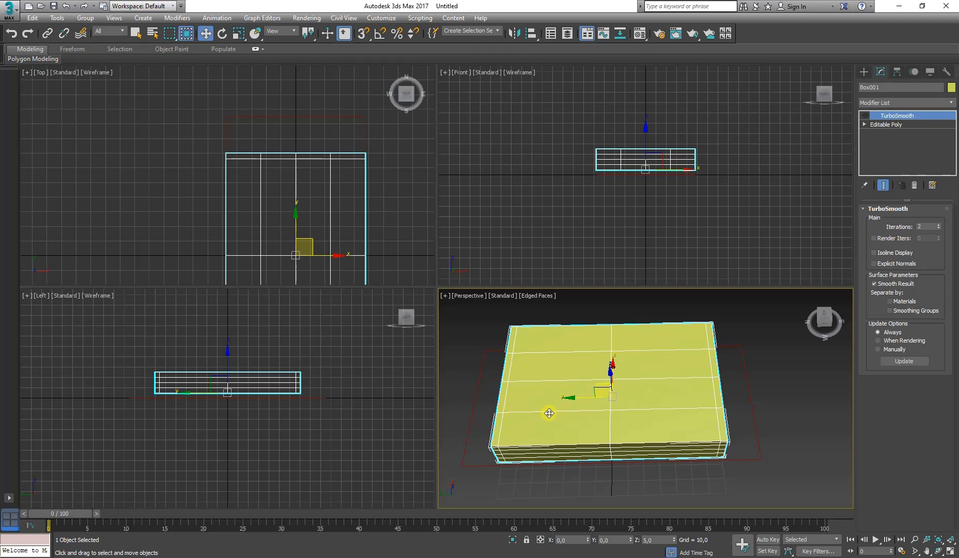
click(878, 125)
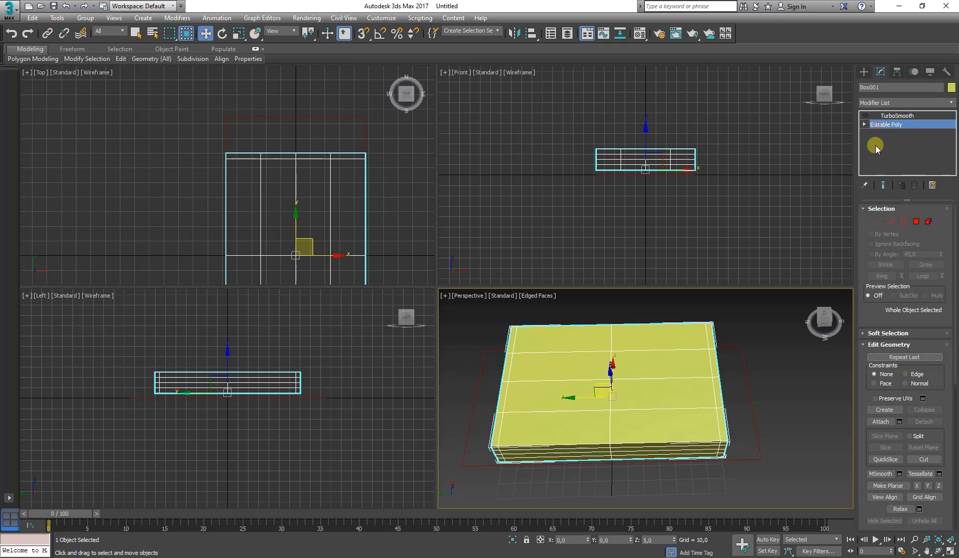
click(891, 221)
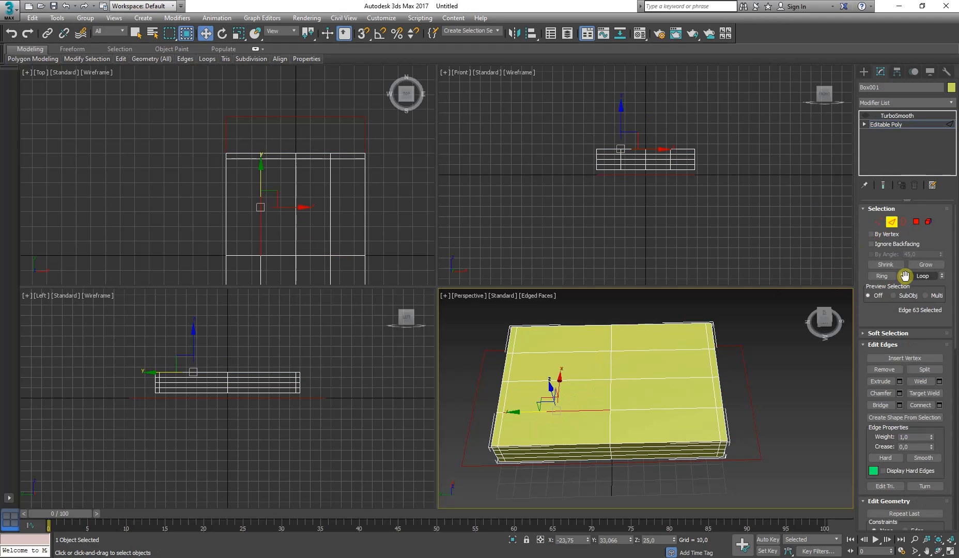
click(912, 278)
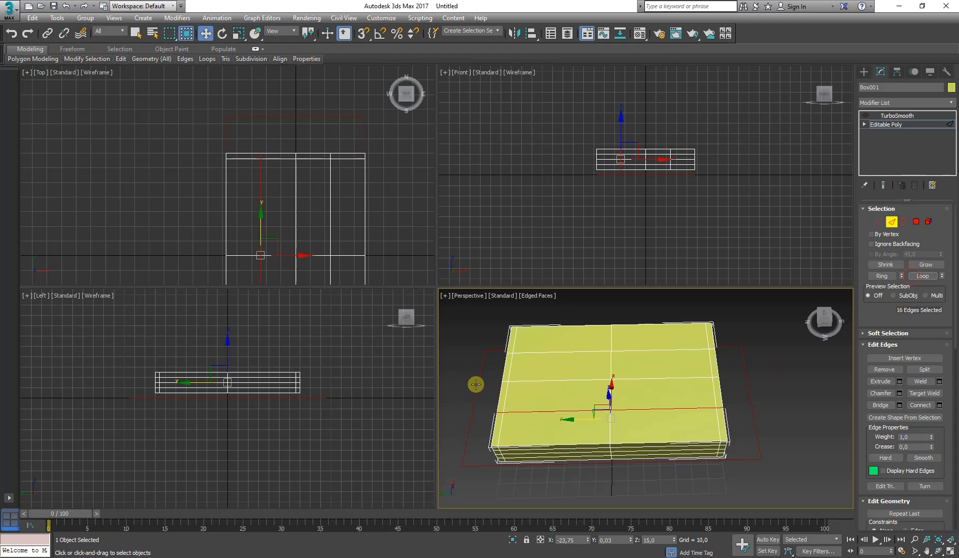
middle_drag(315, 222, 309, 137)
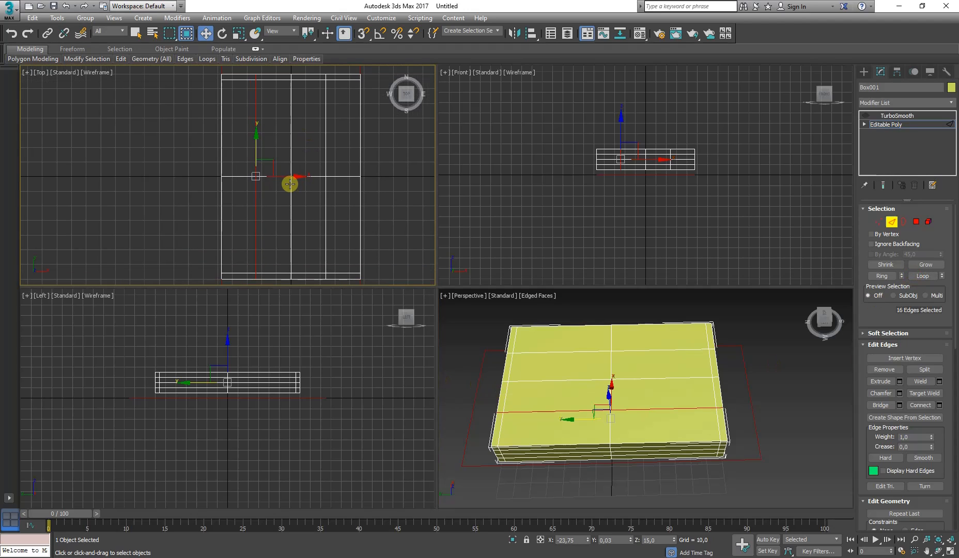
drag(291, 178, 261, 176)
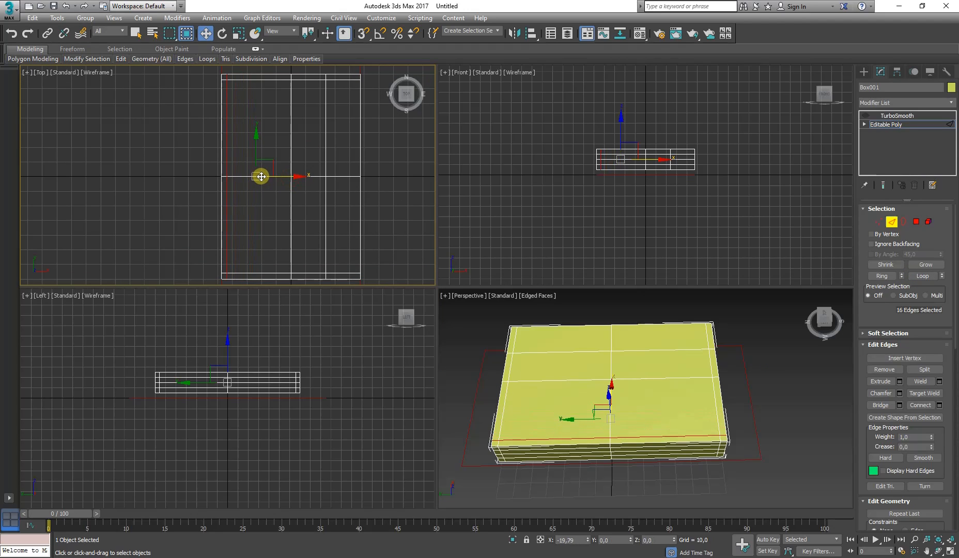
- Select the whole lengthwise edge loop on the positive-X side and move it outward to about X 43.8, close to the long side
click(325, 164)
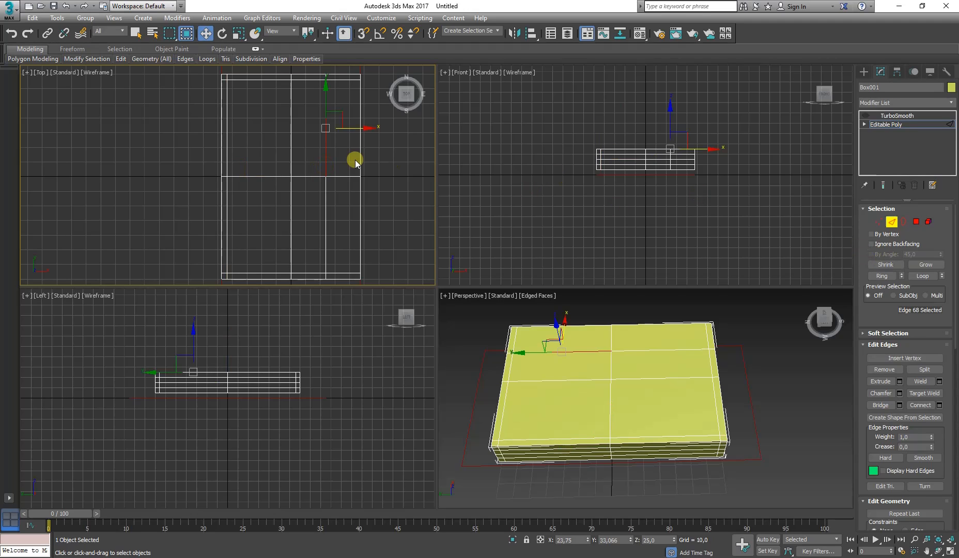
click(921, 276)
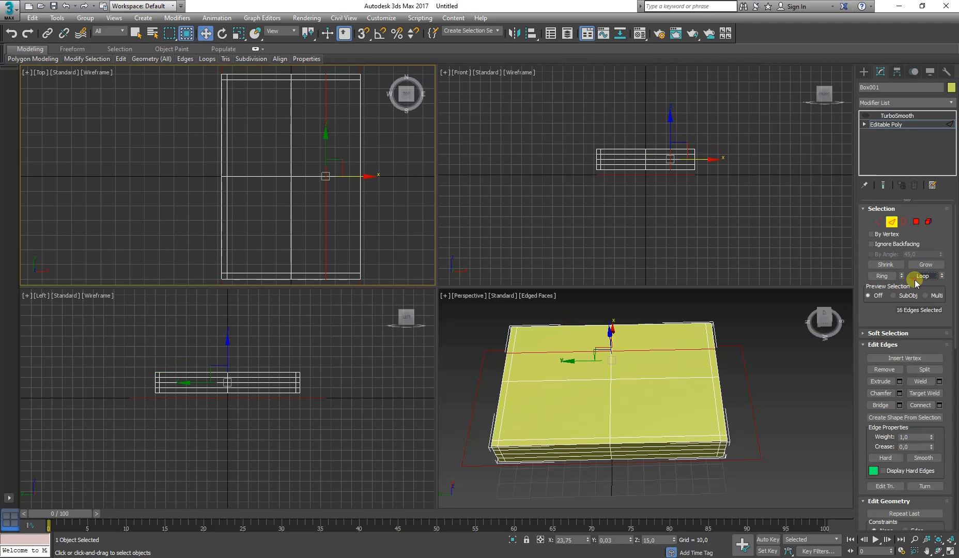
drag(350, 181, 378, 180)
click(500, 284)
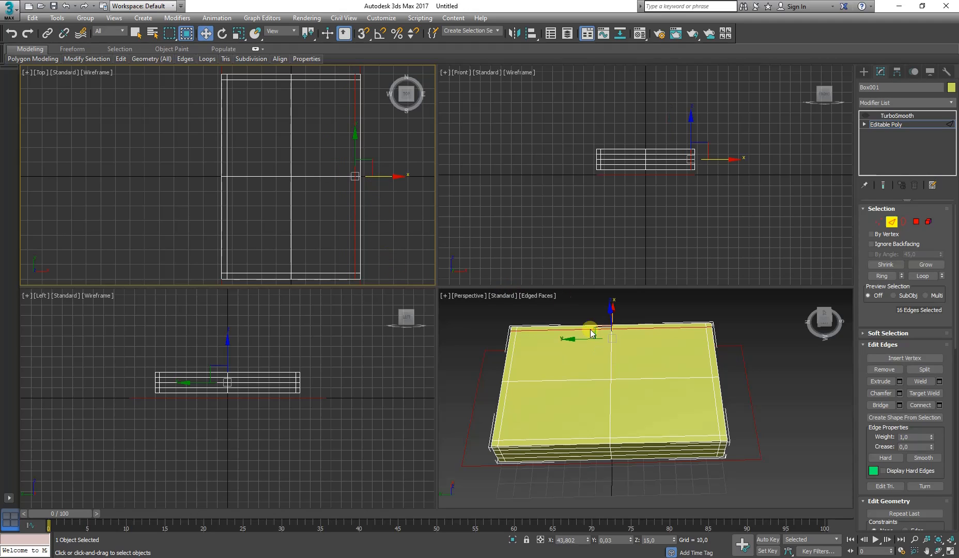
click(728, 308)
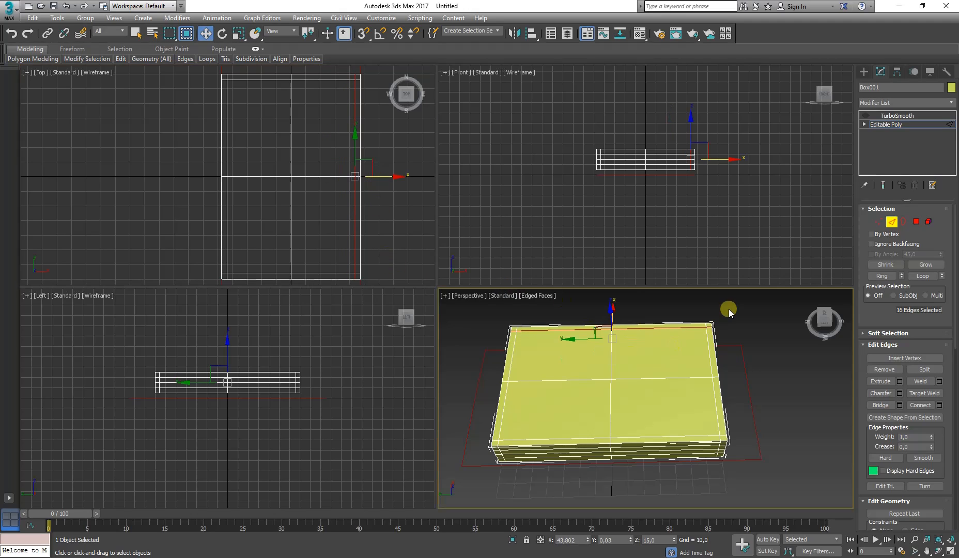
- Return to the TurboSmooth level, turn its display back on and deselect the seat box
click(897, 116)
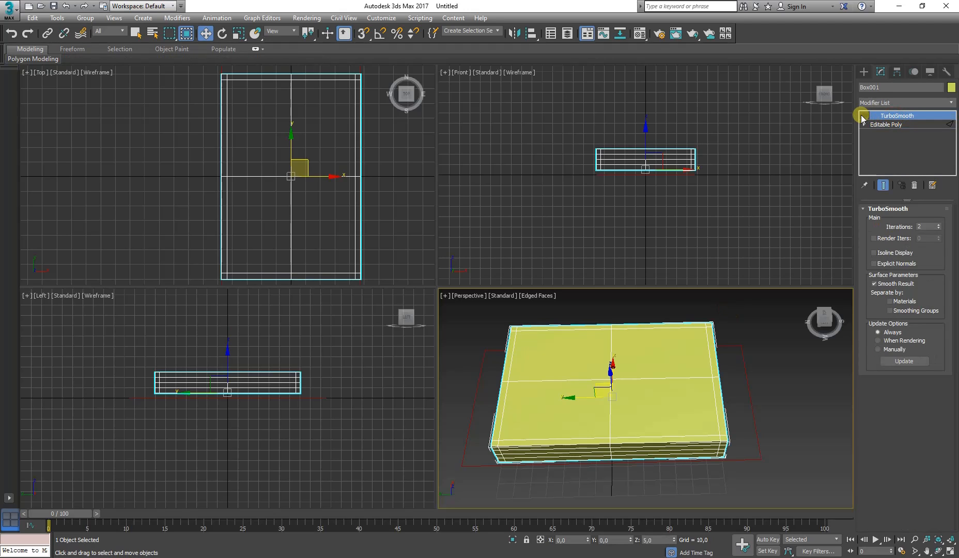
click(864, 115)
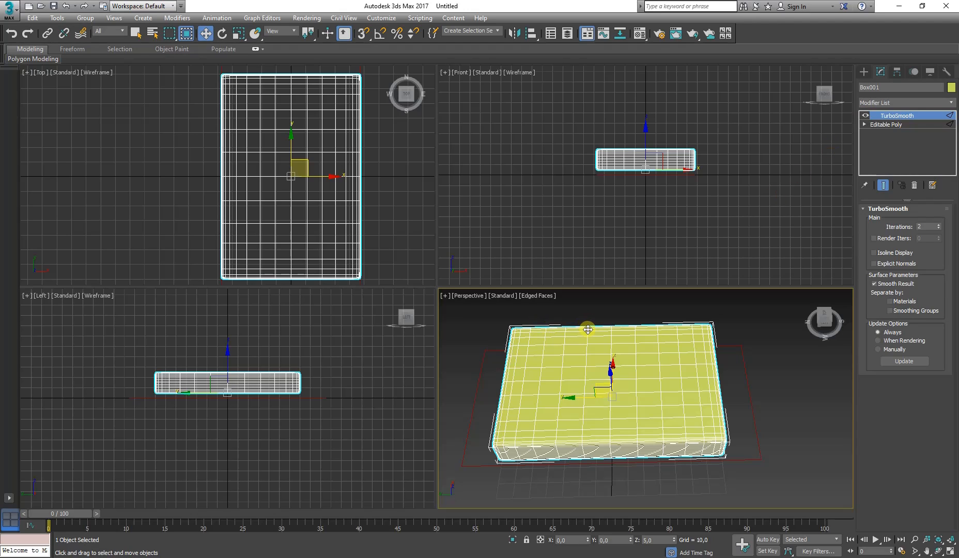
click(753, 442)
- Examine the seat box's smoothed corners up close in the perspective and top views
scroll(725, 453, up, 5)
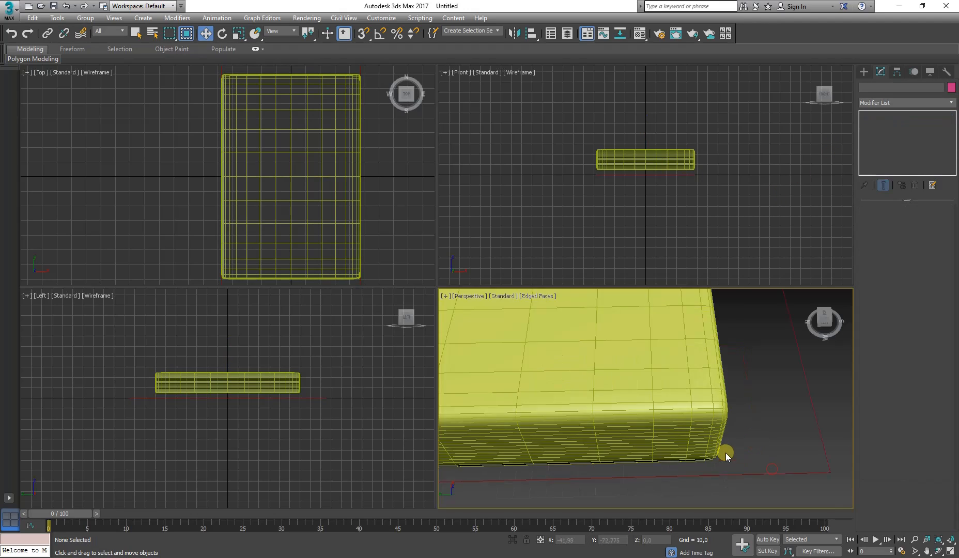
scroll(726, 453, up, 2)
scroll(675, 446, up, 2)
middle_drag(675, 446, 653, 383)
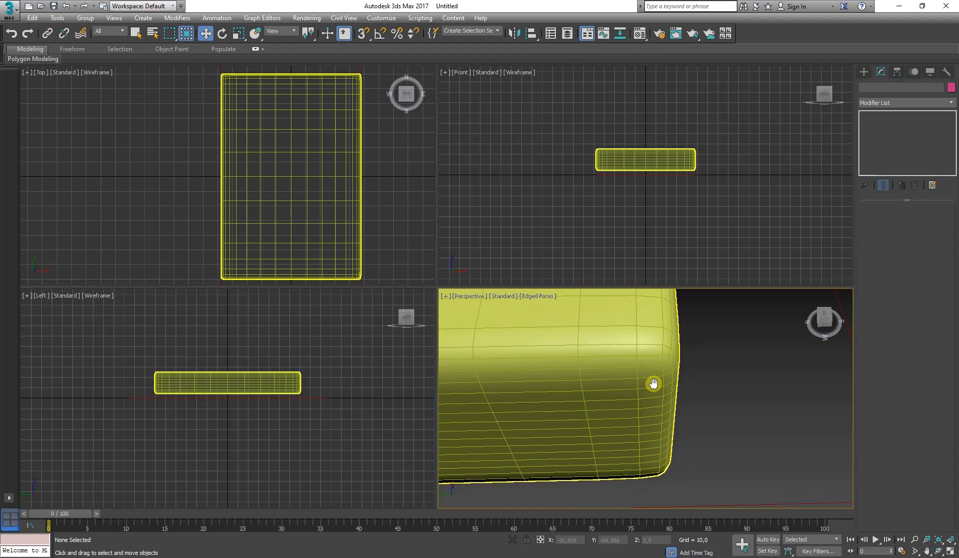
middle_drag(369, 139, 327, 150)
scroll(327, 149, up, 3)
scroll(365, 154, up, 4)
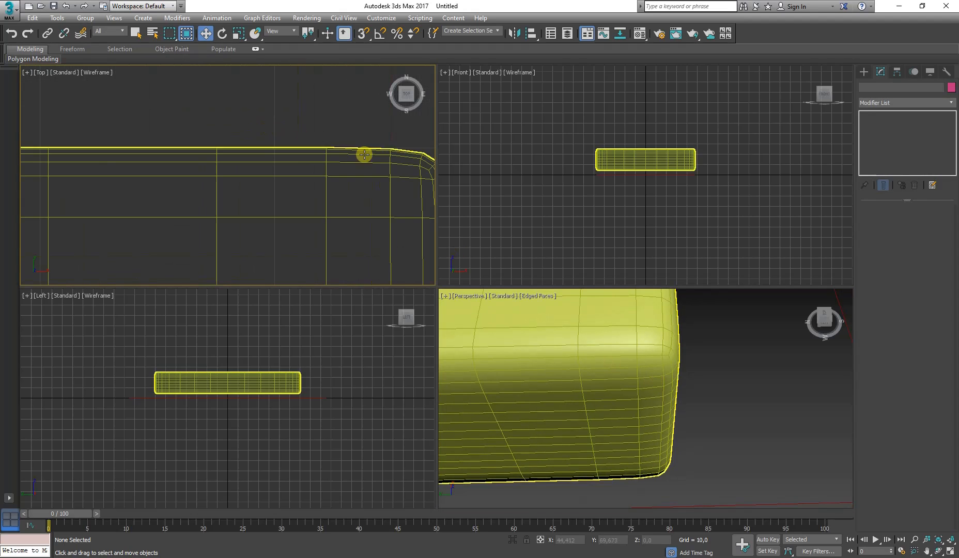
scroll(364, 154, down, 4)
scroll(395, 172, up, 1)
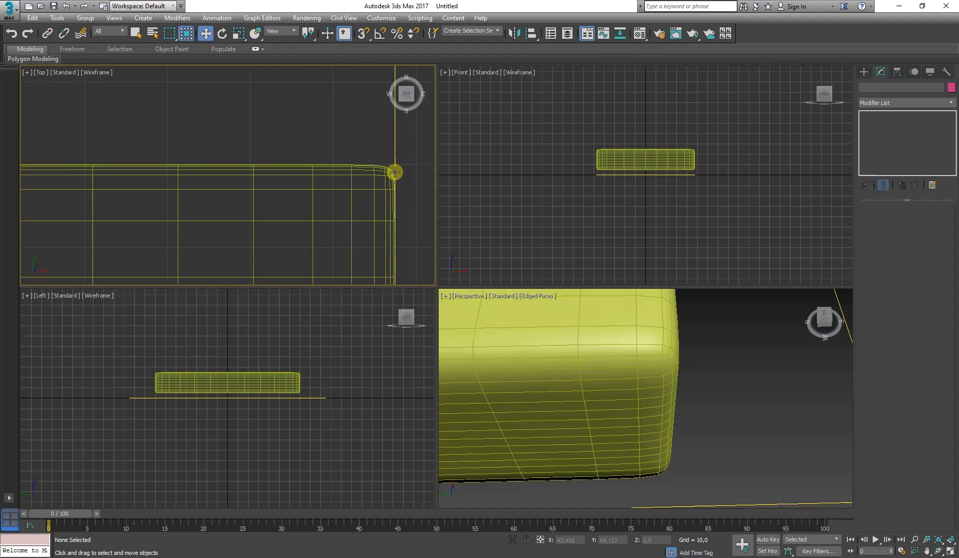
scroll(395, 172, down, 3)
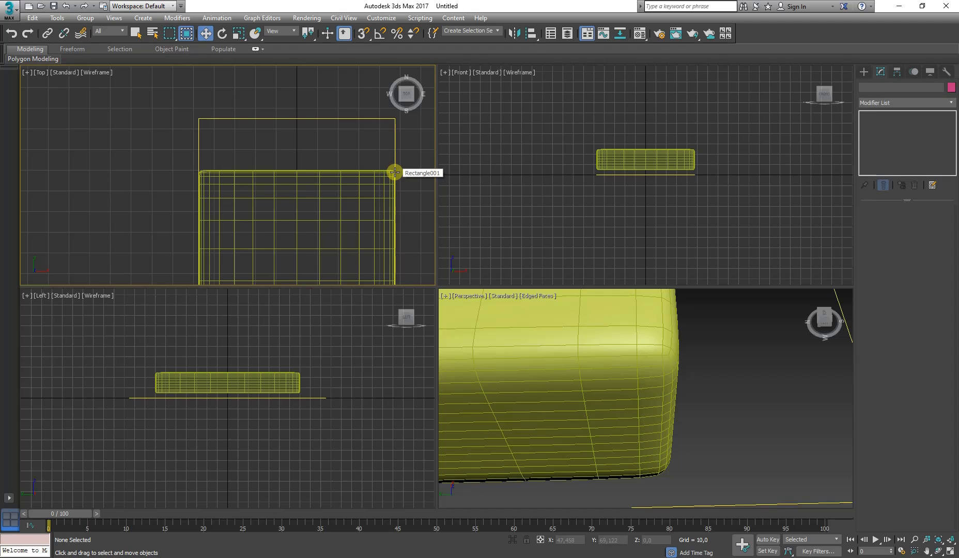
- Clear the selection and examine the whole smoothed seat base in the perspective view
click(614, 436)
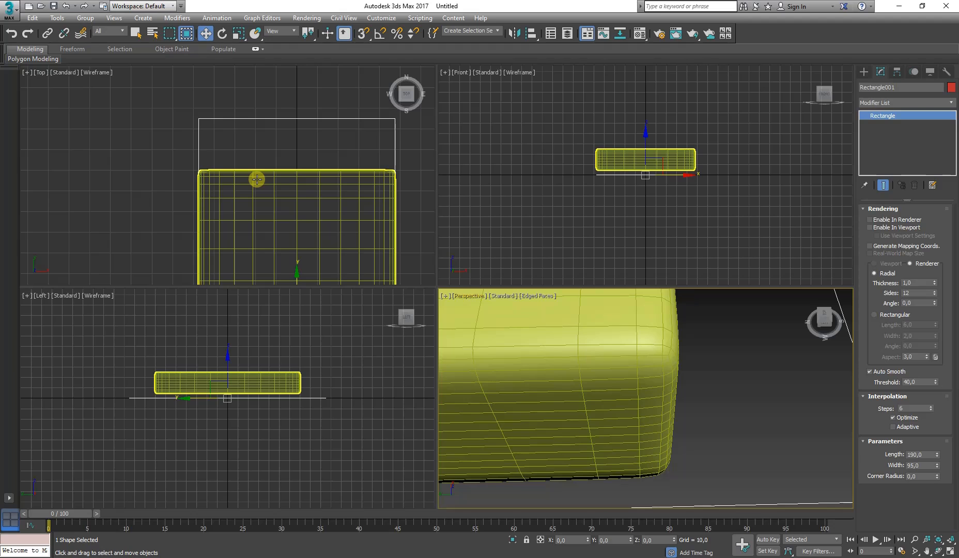
click(28, 33)
click(146, 185)
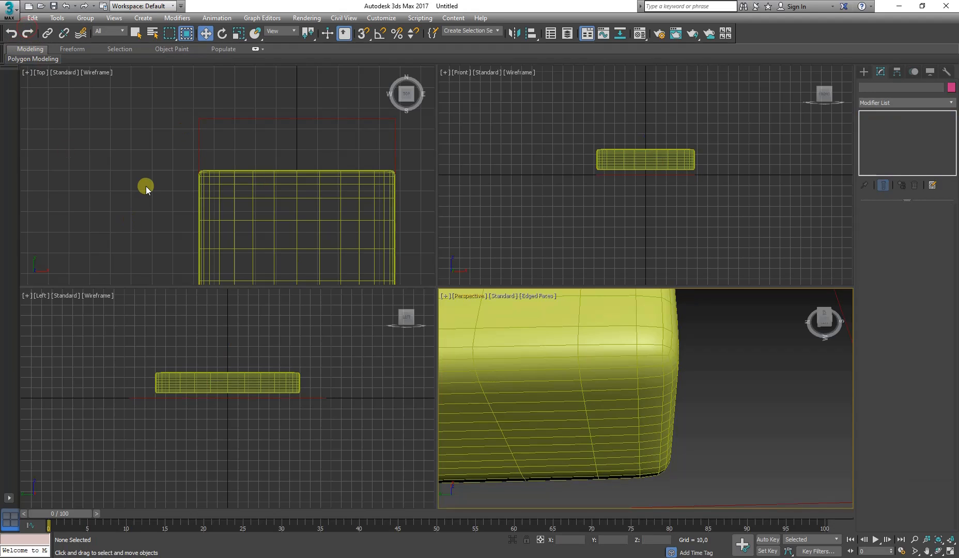
middle_drag(570, 374, 640, 383)
scroll(649, 383, down, 8)
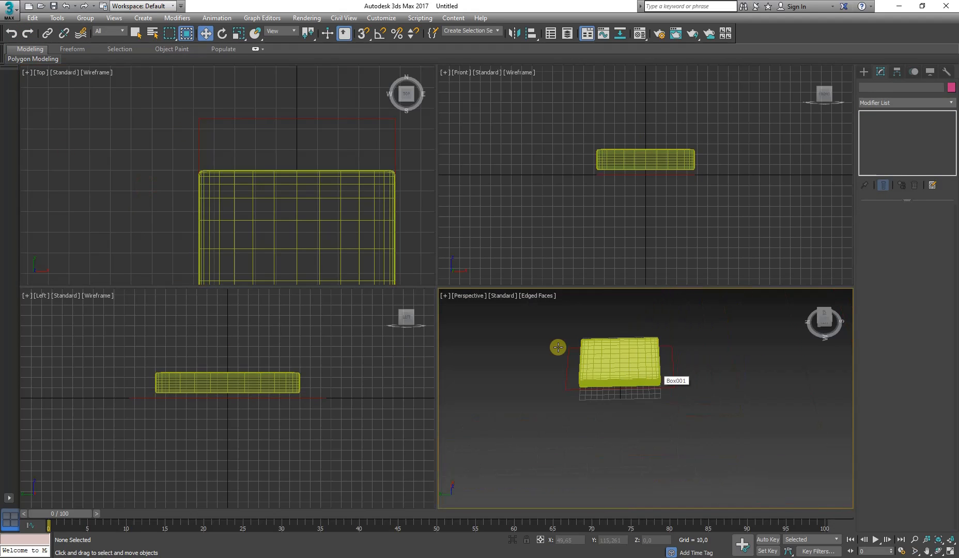
alt+middle_drag(557, 347, 595, 358)
scroll(621, 359, up, 4)
scroll(643, 360, up, 3)
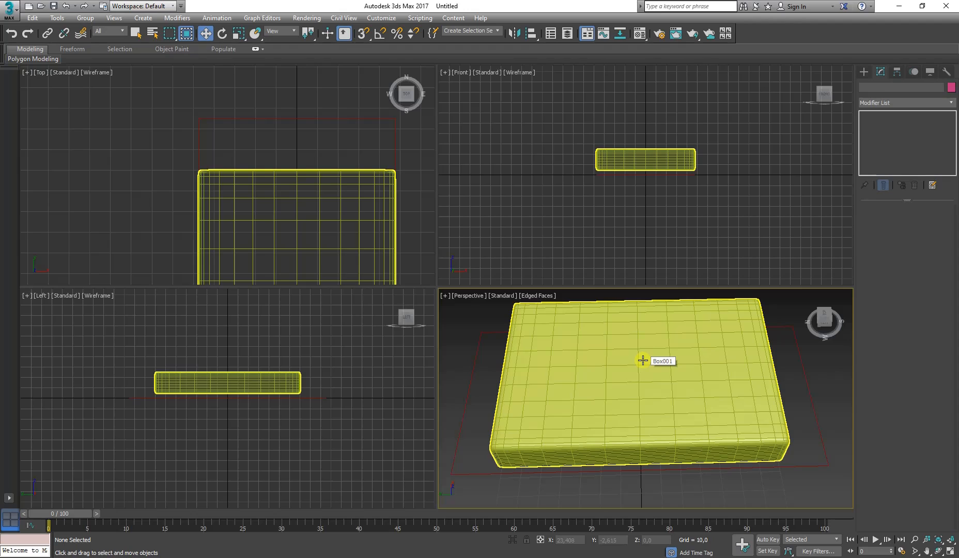
middle_drag(643, 360, 638, 380)
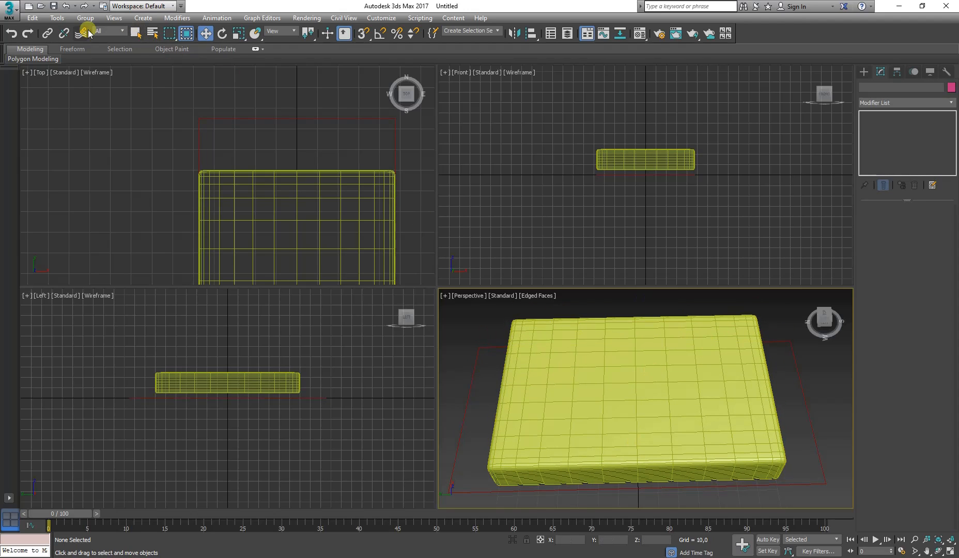
- Store the scene's current state with the Hold command
click(36, 18)
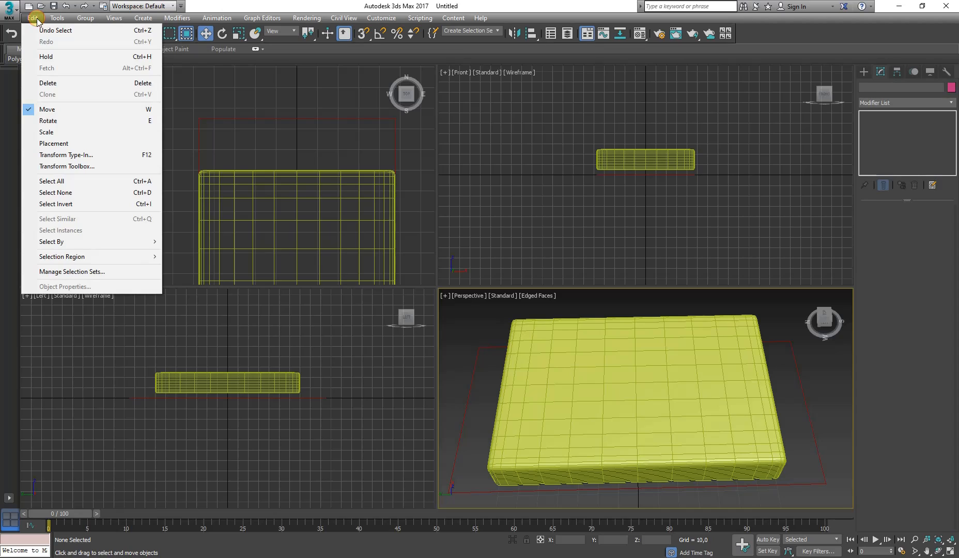
click(42, 57)
mouse_move(42, 58)
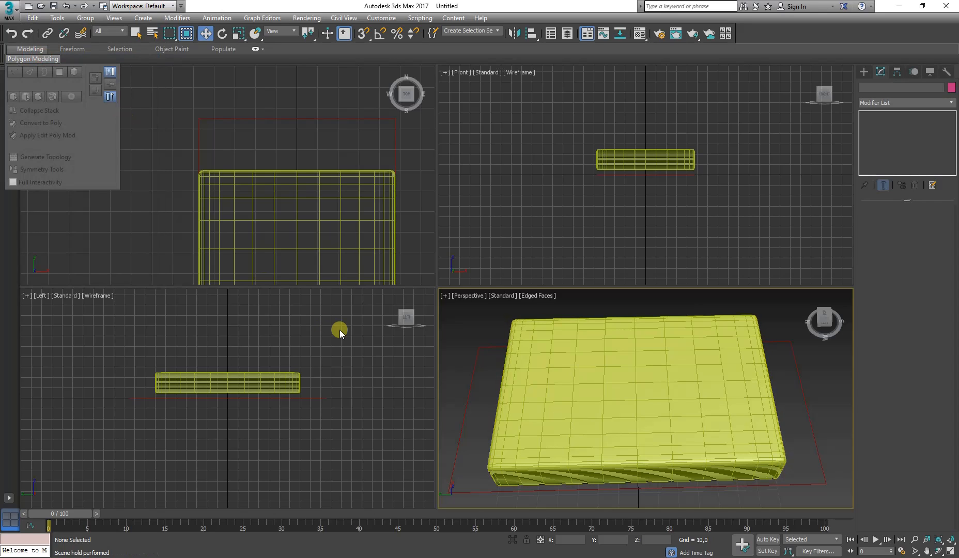
- Undo the edge loop moves on the seat box back to its evenly spaced divisions
drag(490, 323, 610, 376)
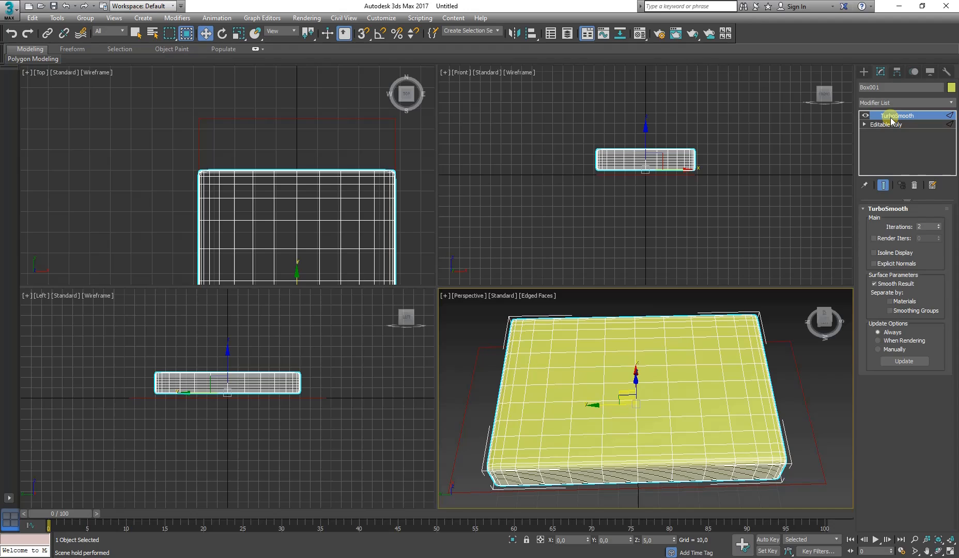
click(498, 329)
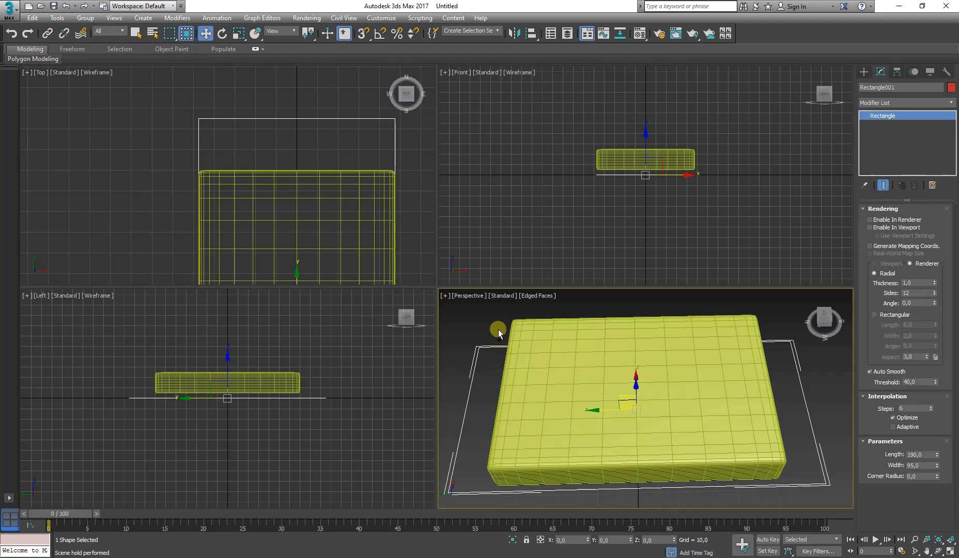
click(499, 329)
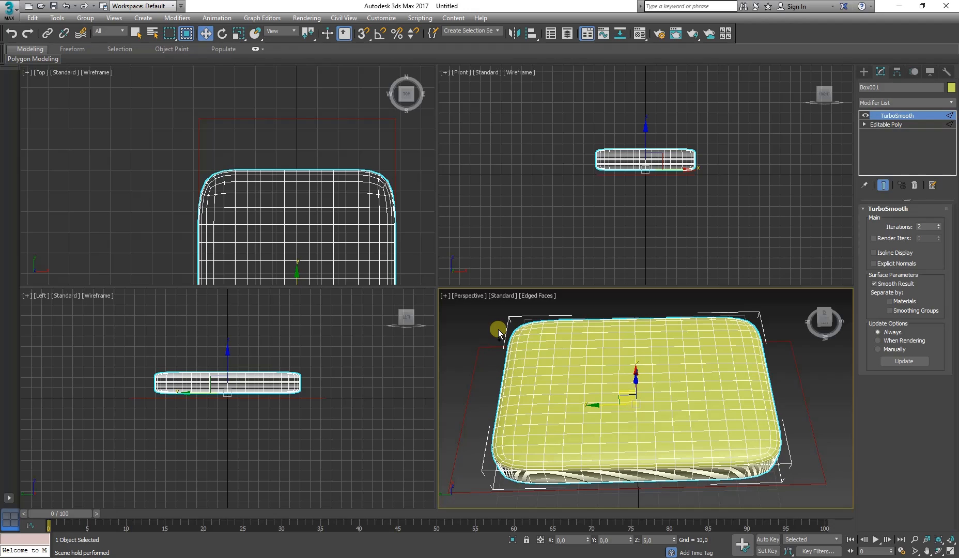
- Turn off the TurboSmooth modifier and delete it from the seat box's stack
click(865, 116)
right_click(883, 120)
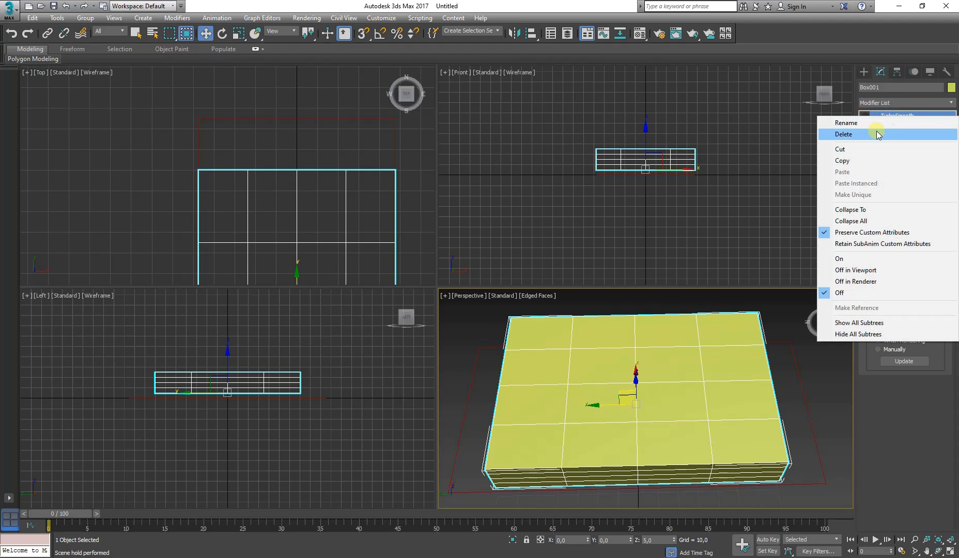
click(882, 132)
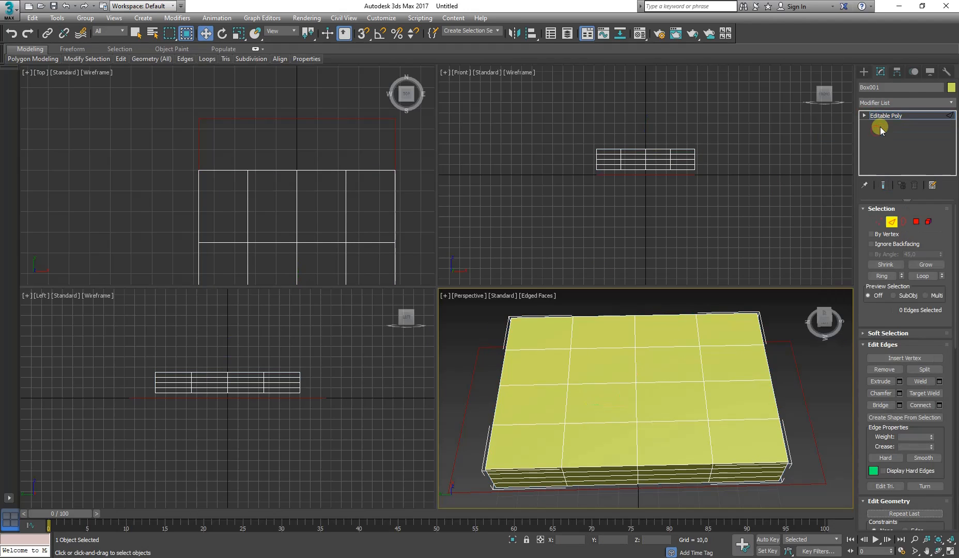
- Apply a new TurboSmooth modifier to the seat box and set its iterations to 2
click(950, 103)
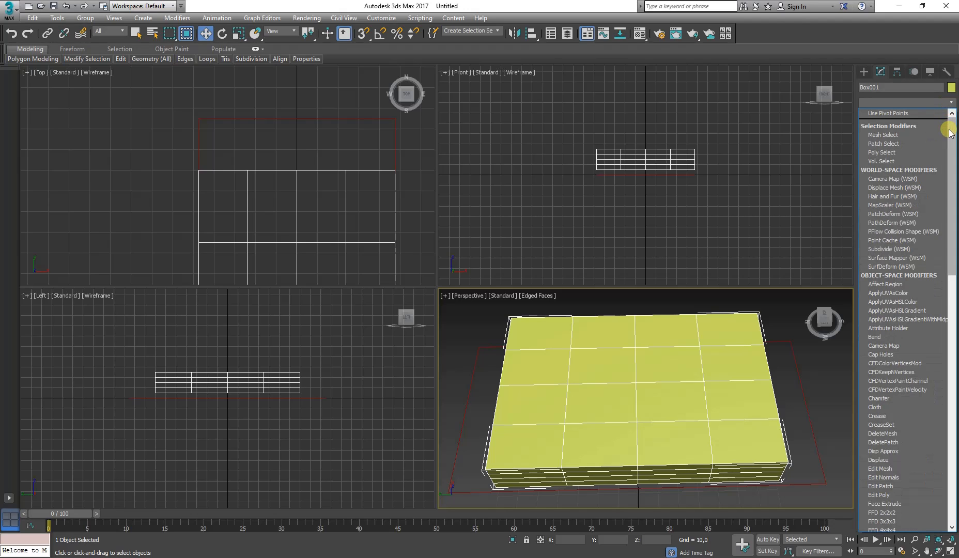
drag(950, 132, 948, 429)
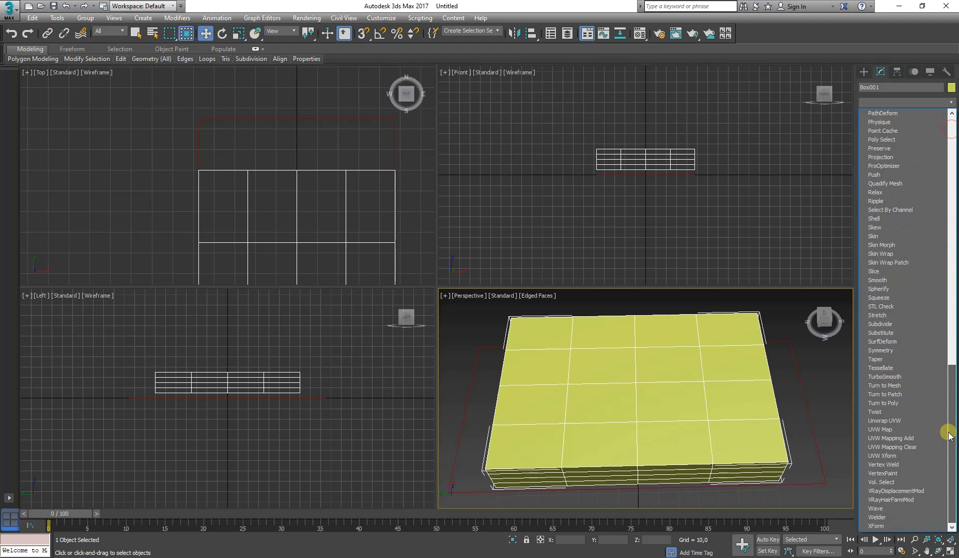
click(899, 375)
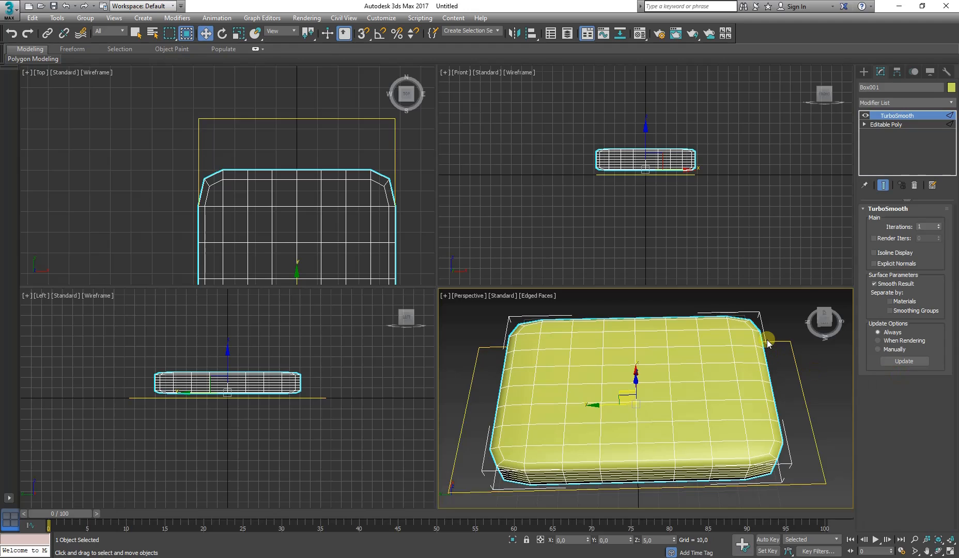
click(939, 225)
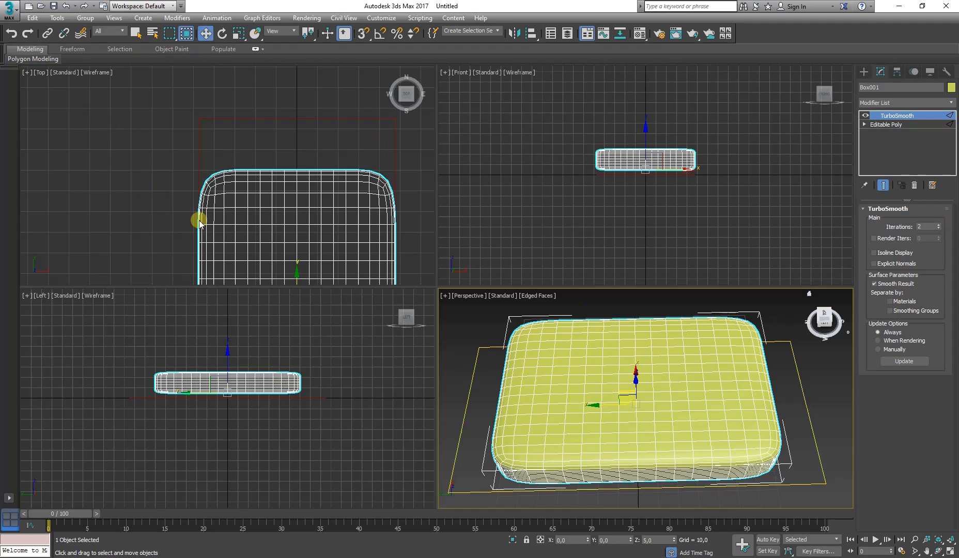
- Add an FFD 2x2x2 modifier above TurboSmooth on the seat box and enter its Control Points level
middle_drag(235, 200, 222, 200)
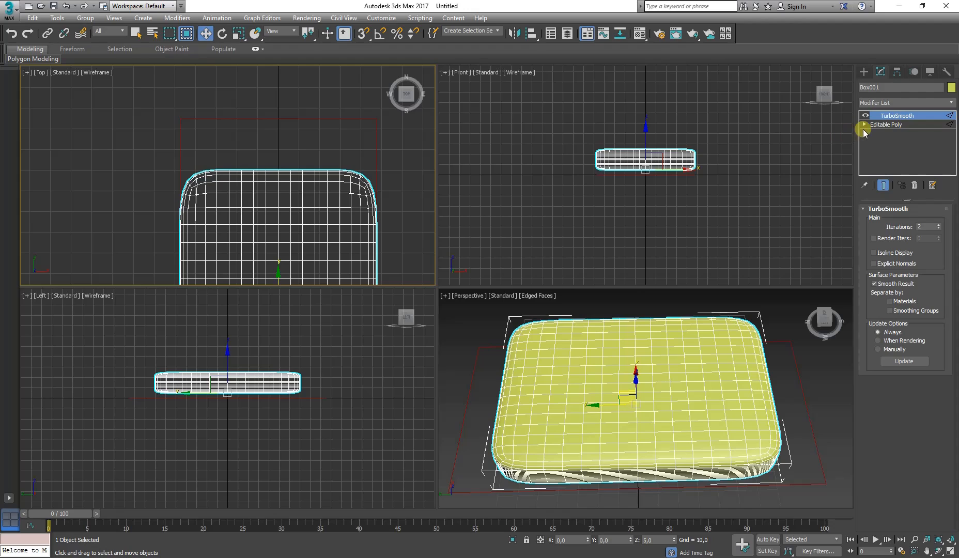
click(951, 104)
drag(951, 137, 953, 230)
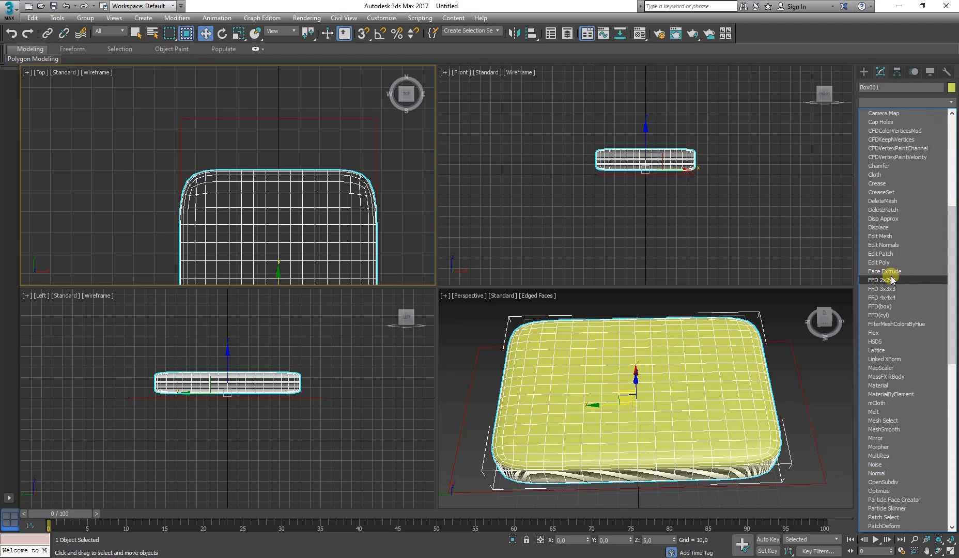
click(952, 102)
click(950, 92)
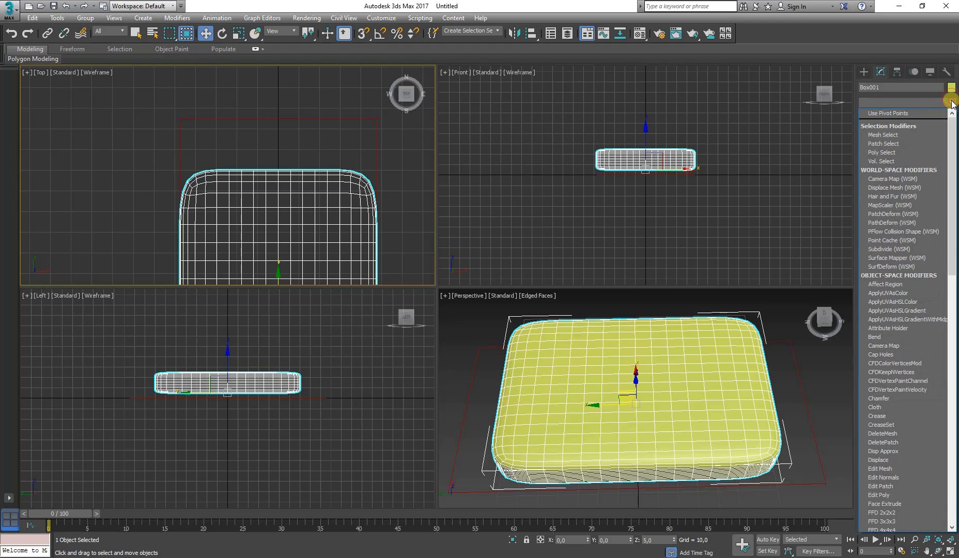
drag(950, 134, 953, 225)
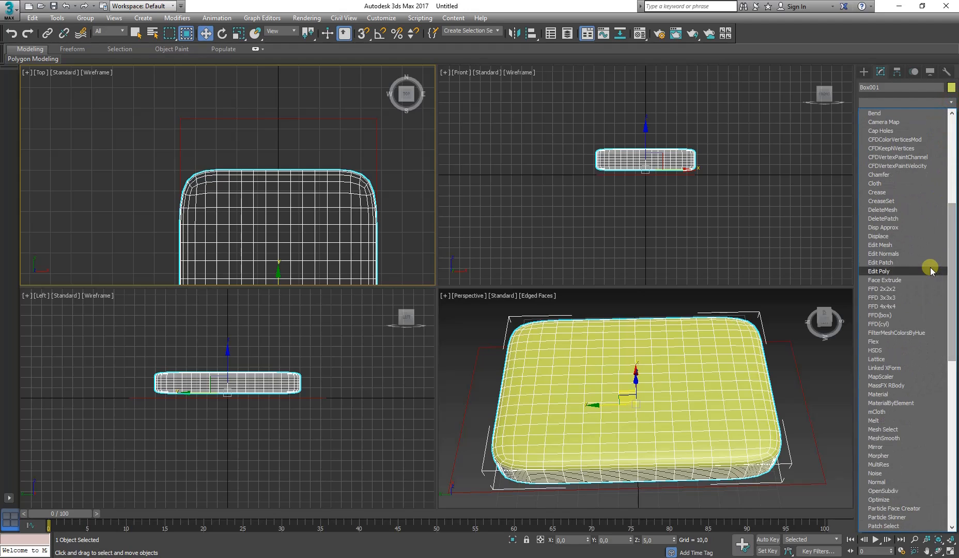
click(876, 292)
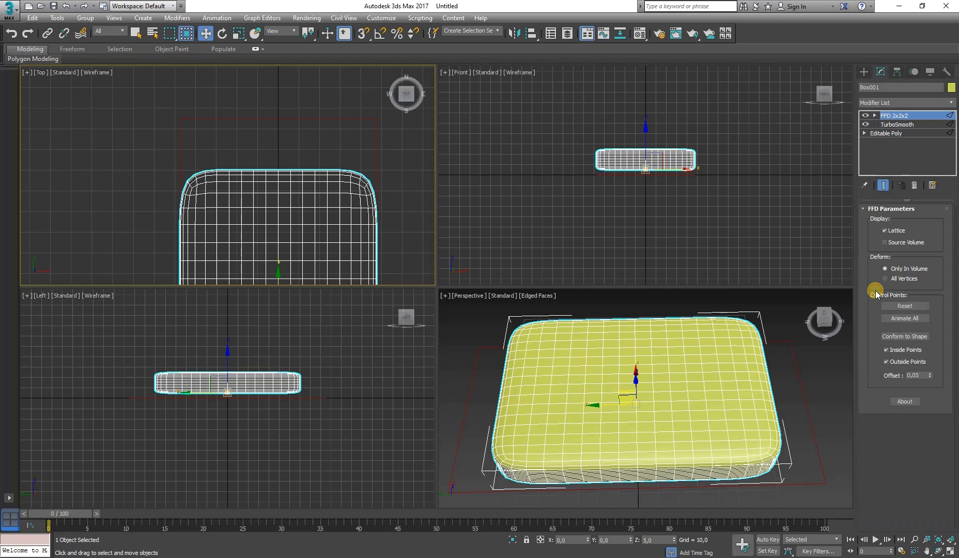
click(875, 116)
click(891, 127)
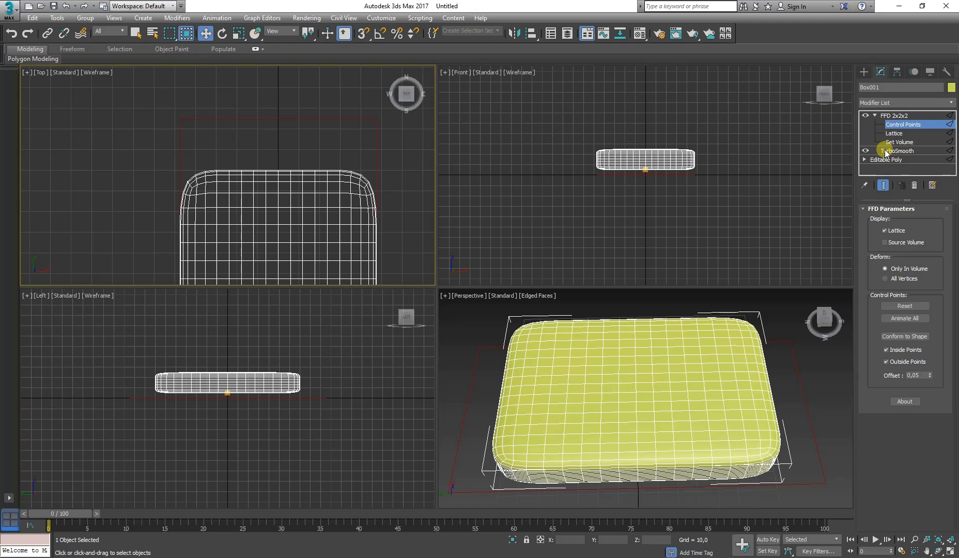
- Delete the FFD 2x2x2 modifier above TurboSmooth from the seat box's stack
click(886, 150)
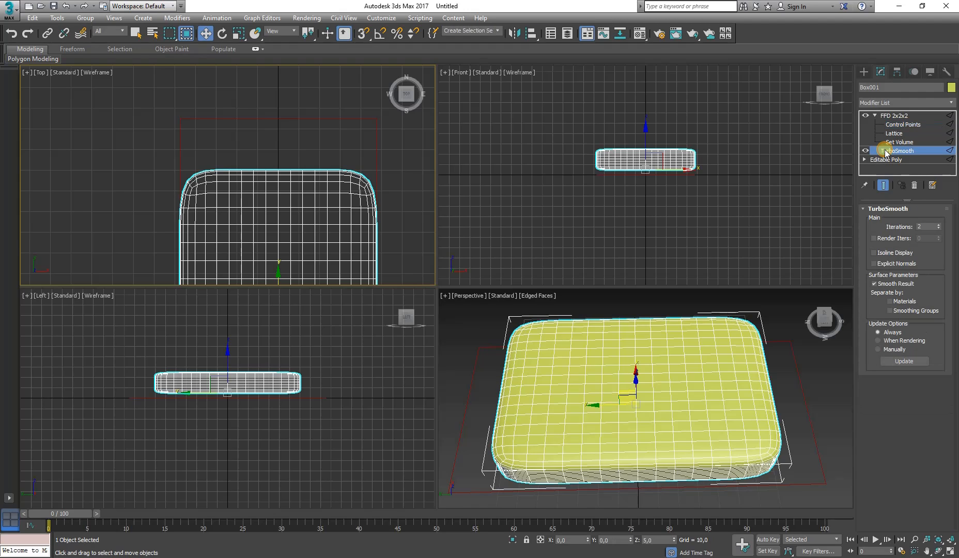
right_click(885, 151)
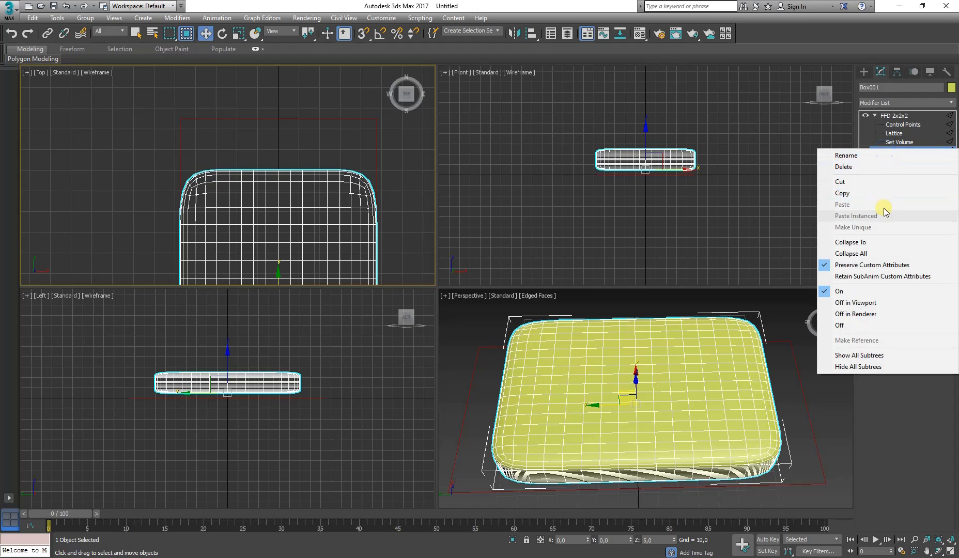
click(905, 114)
right_click(905, 114)
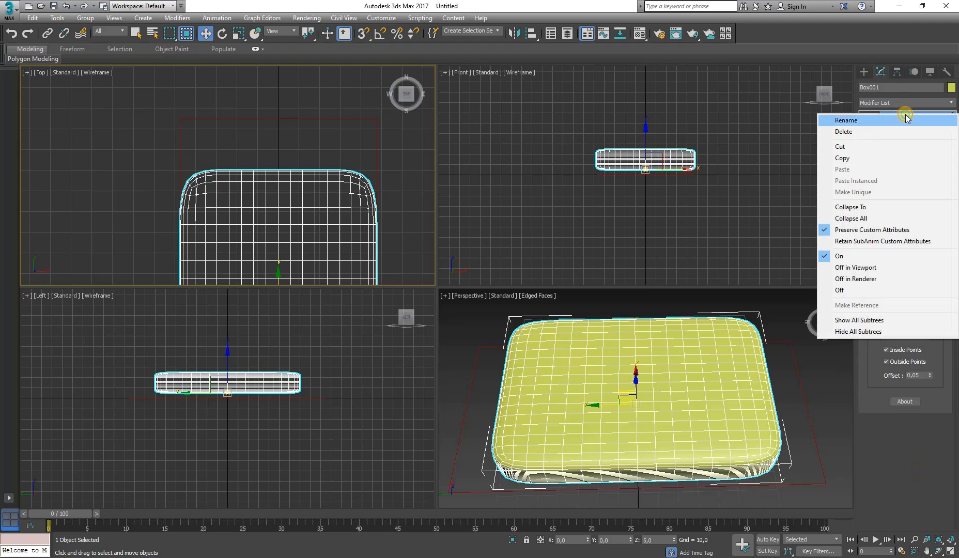
click(887, 133)
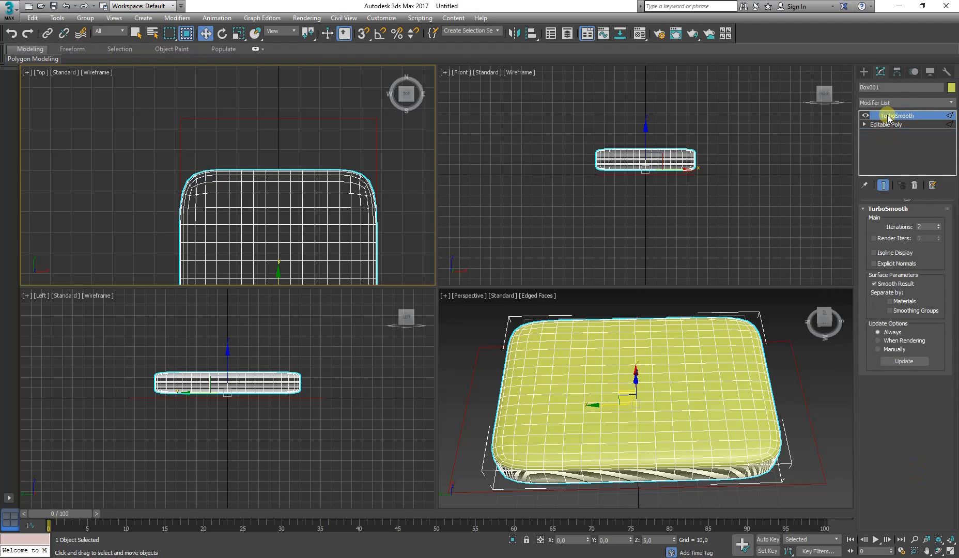
- Collapse the seat box's whole modifier stack, accepting the loss of the TurboSmooth parameters
right_click(888, 117)
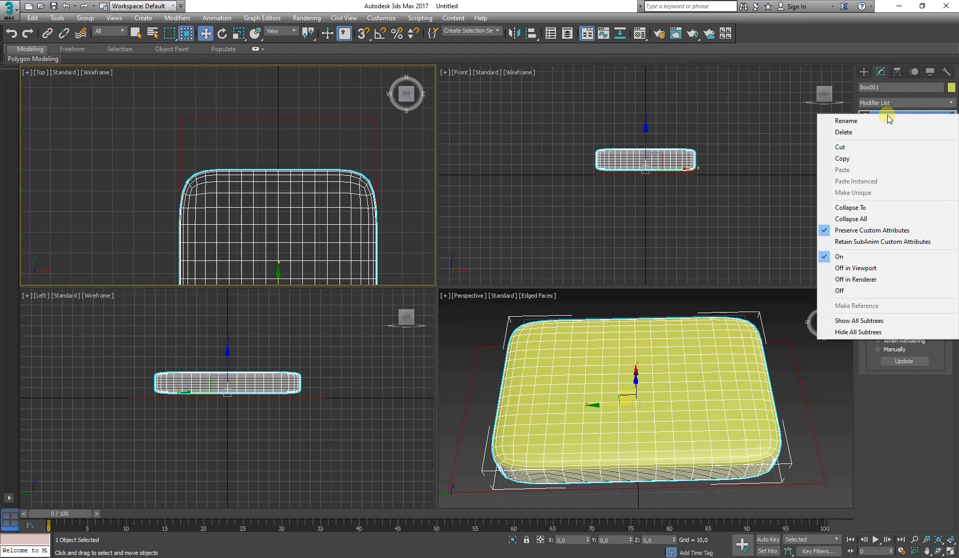
click(893, 439)
right_click(885, 115)
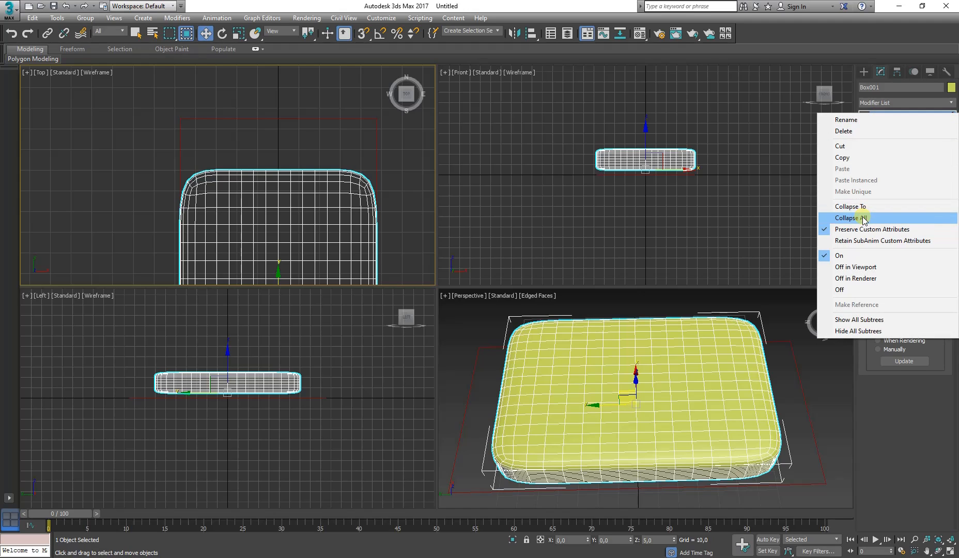
click(882, 421)
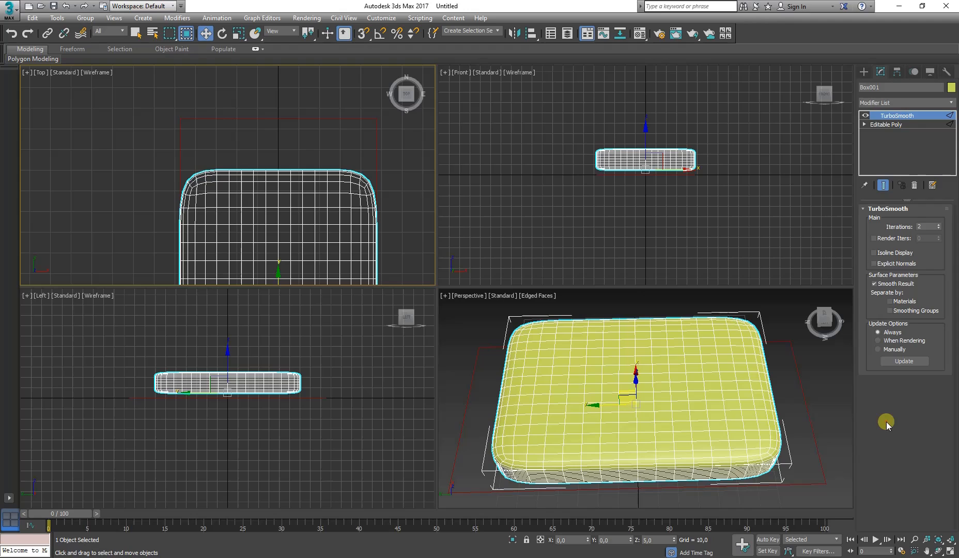
click(874, 125)
click(881, 116)
right_click(878, 115)
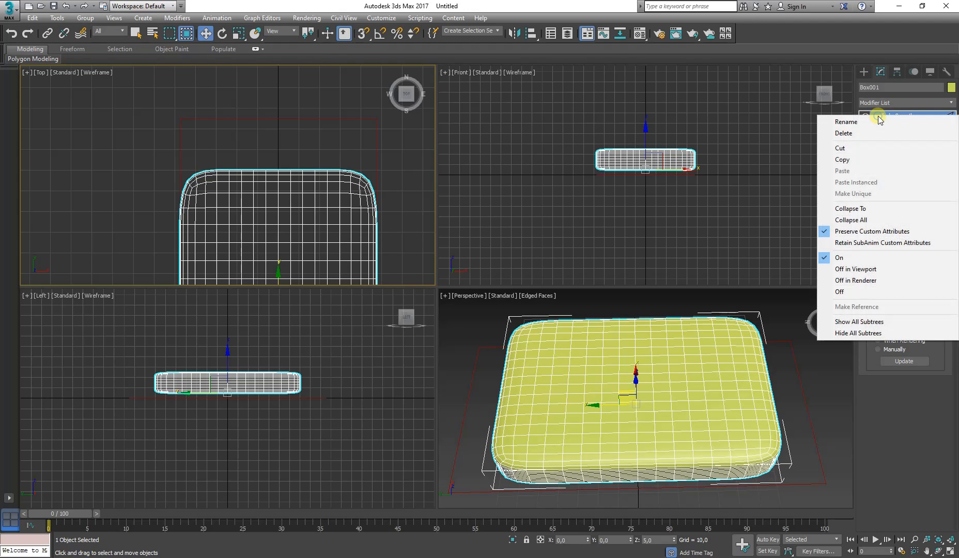
click(866, 220)
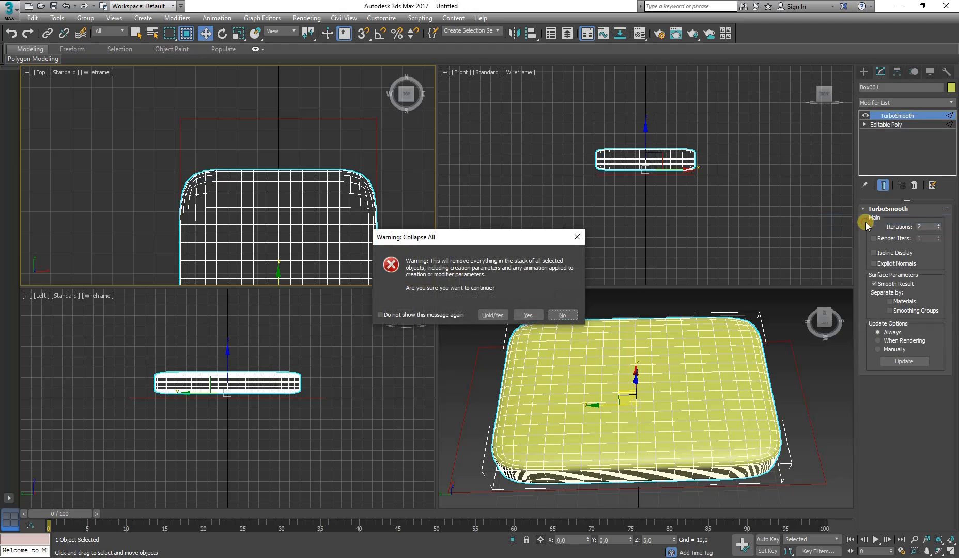
click(528, 316)
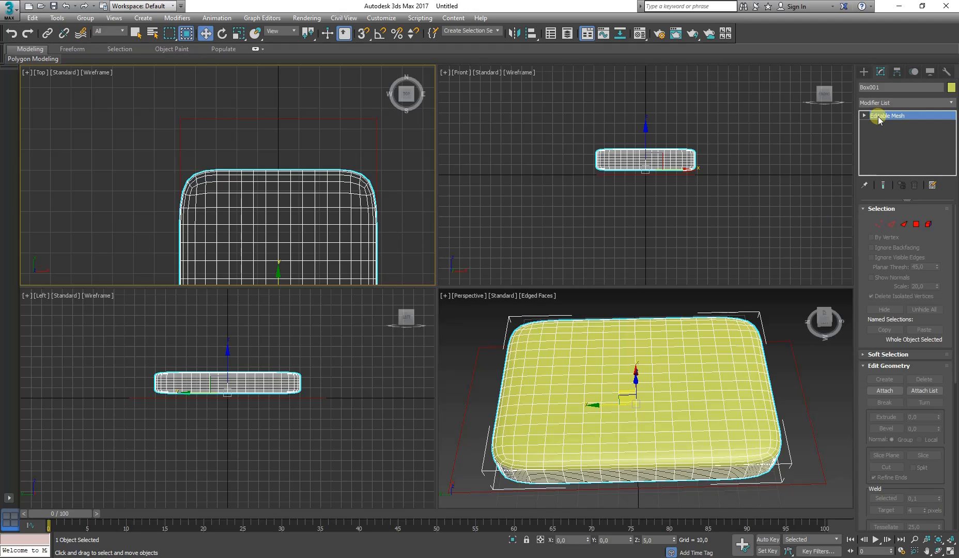
- Convert the collapsed seat box from Editable Mesh to Editable Poly
click(685, 361)
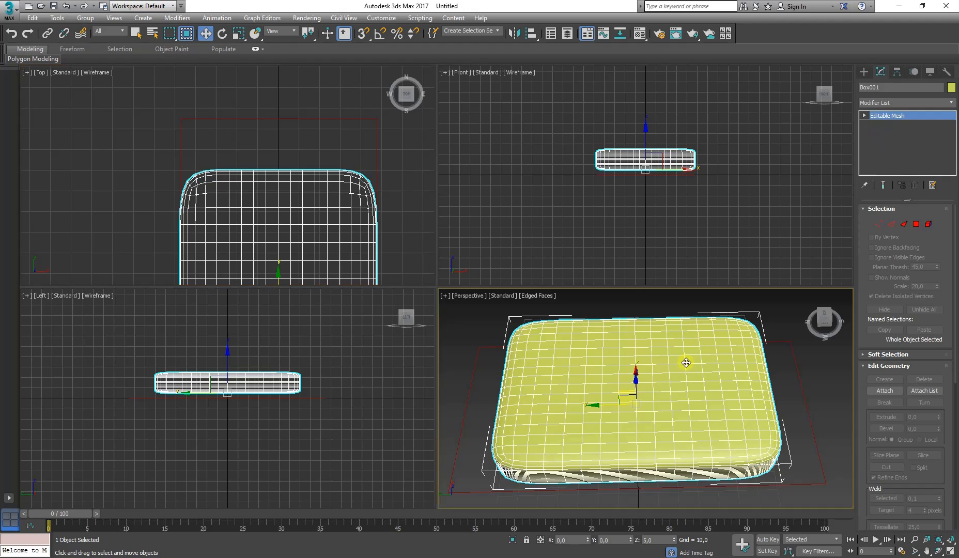
click(659, 315)
click(657, 351)
right_click(889, 114)
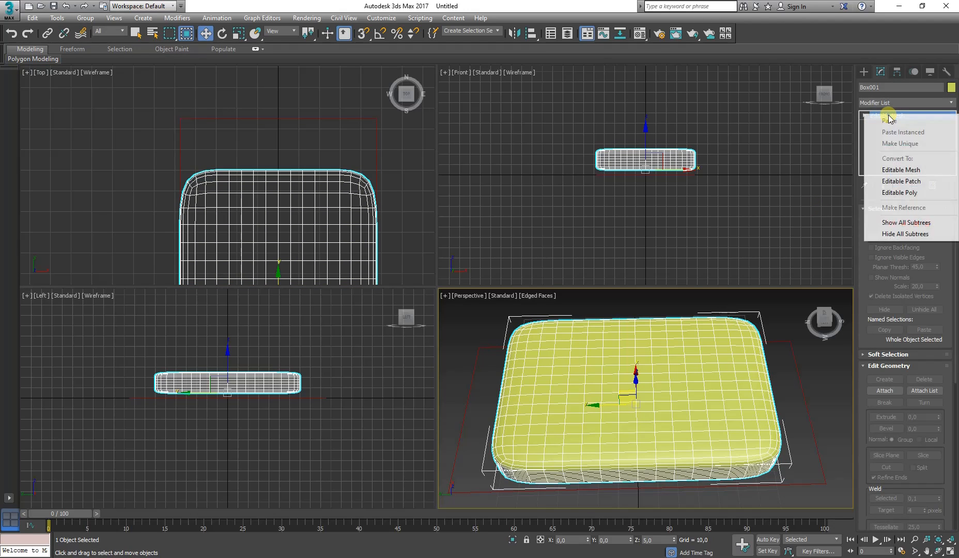
click(892, 194)
- Add an FFD 2x2x2 modifier to the Editable Poly seat box and enter its Control Points level
click(951, 102)
drag(949, 122, 929, 313)
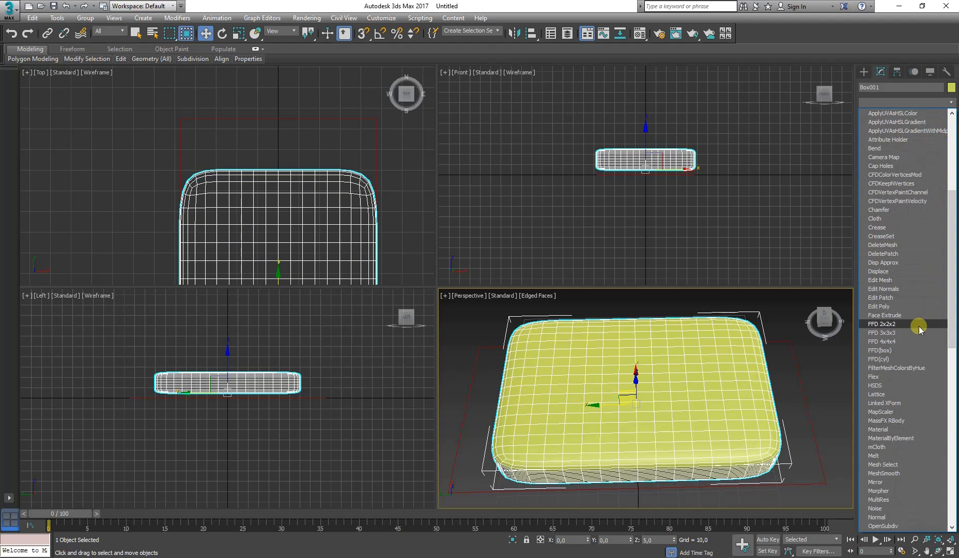
click(917, 326)
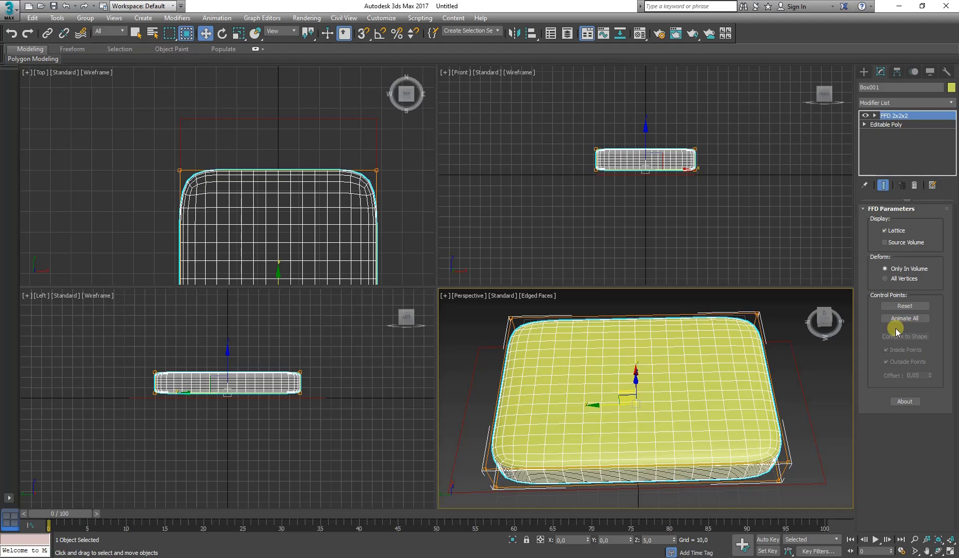
click(873, 116)
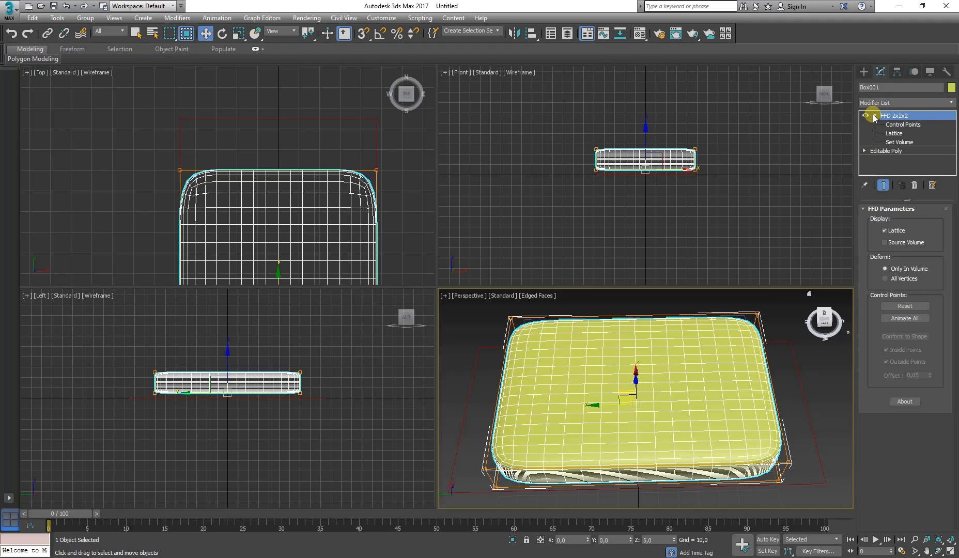
click(902, 125)
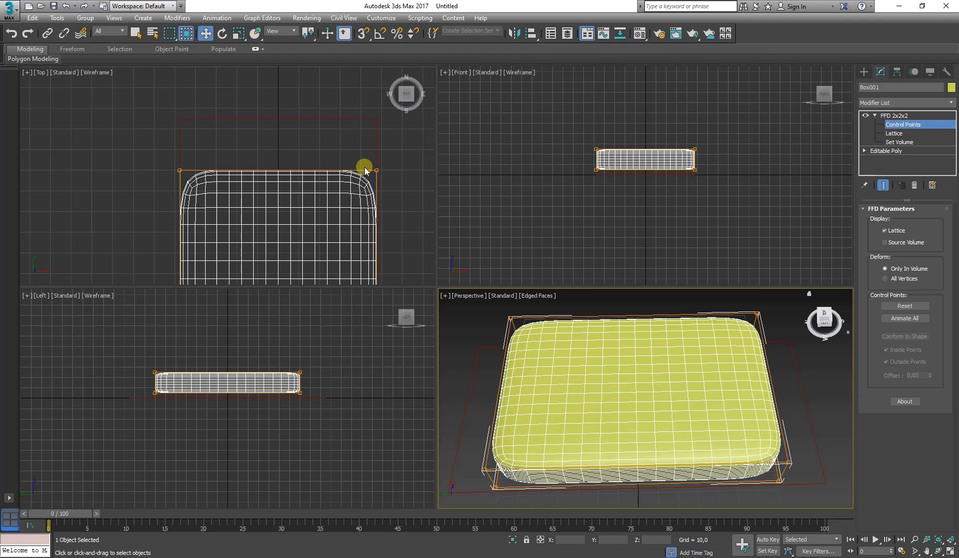
- Try to move the upper row of FFD 2x2x2 control points outward along Y in the Top view
middle_drag(363, 165, 286, 152)
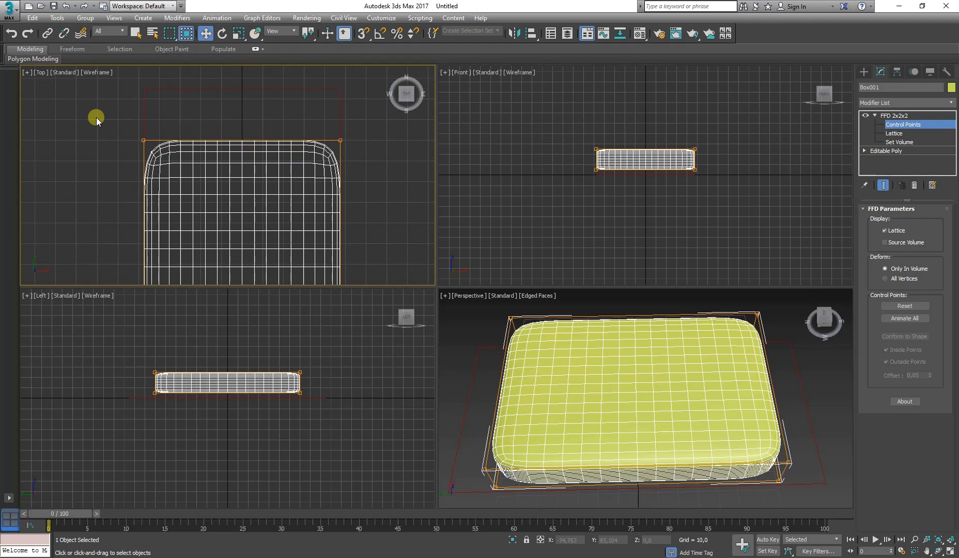
drag(79, 110, 402, 172)
middle_drag(236, 106, 246, 154)
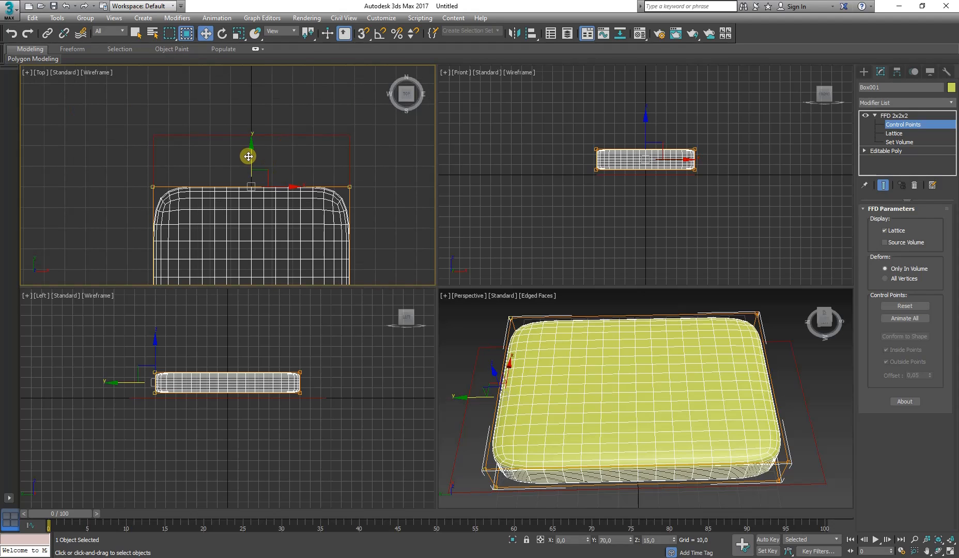
drag(250, 156, 283, 130)
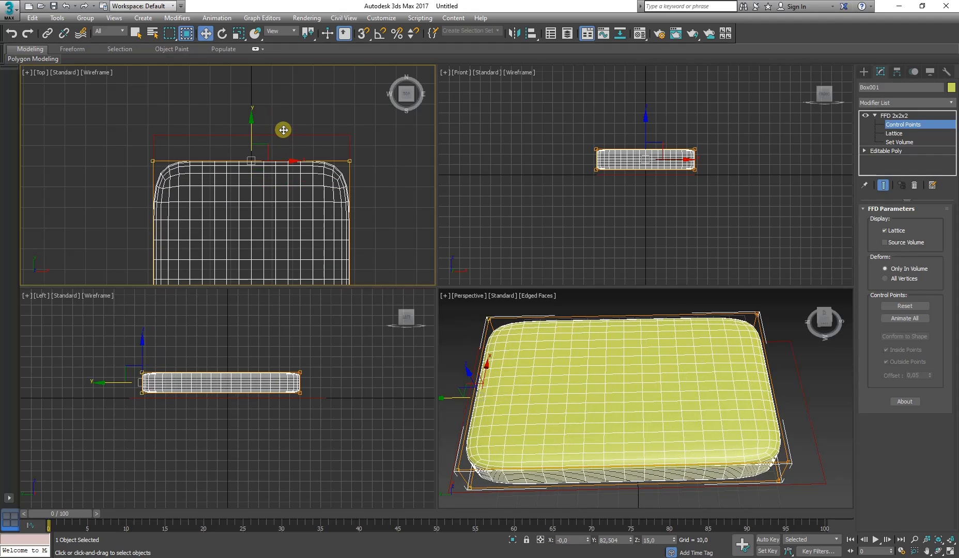
right_click(283, 130)
- Remove the FFD 2x2x2 modifier so that only the Editable Poly is left in the seat box's stack
click(903, 116)
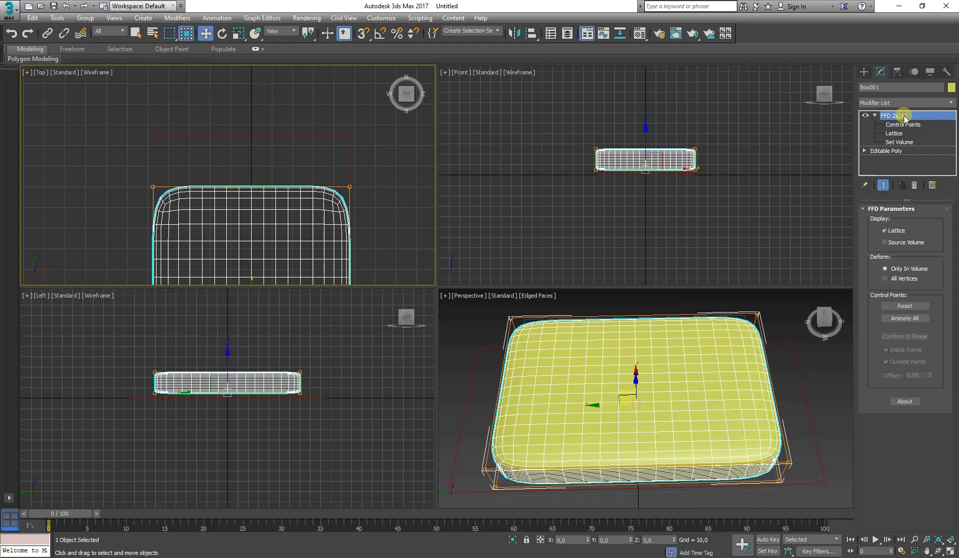
click(512, 319)
click(911, 117)
right_click(911, 118)
click(885, 133)
- Add an FFD 4x4x4 modifier to the seat box and enter its Control Points level
click(951, 103)
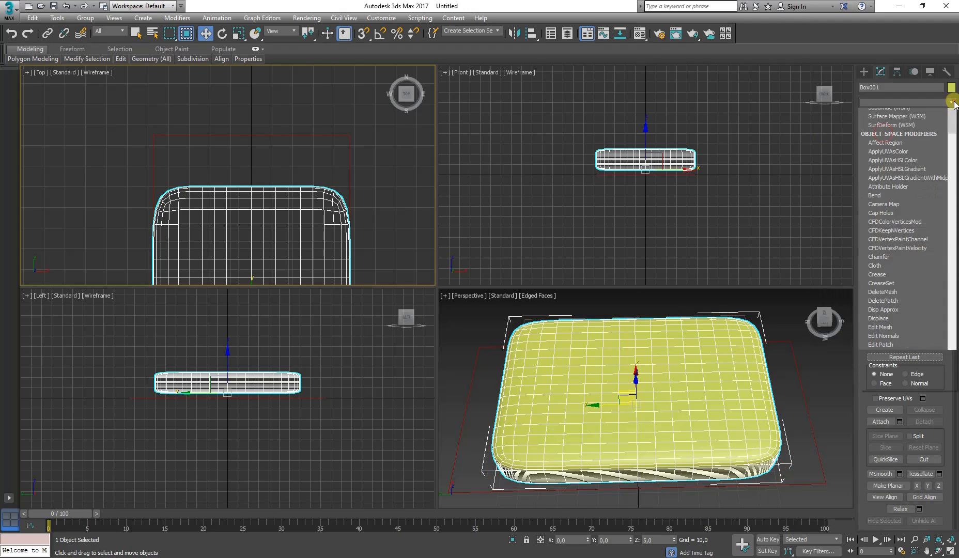
drag(955, 104, 954, 245)
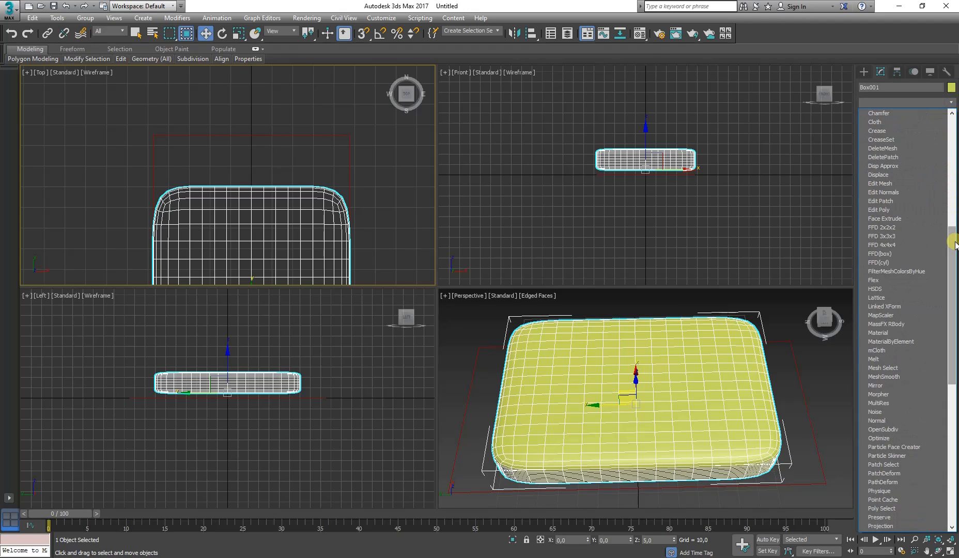
click(900, 246)
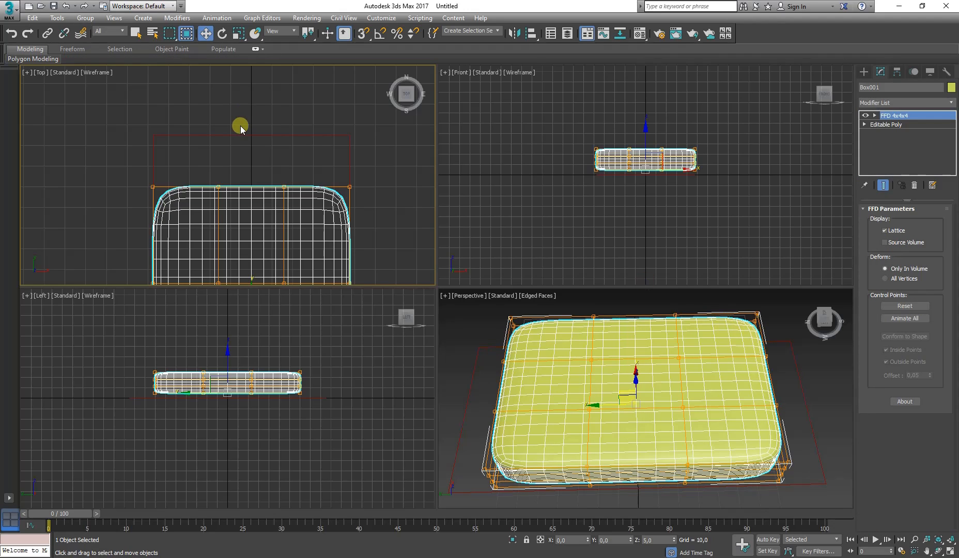
scroll(232, 155, down, 5)
scroll(171, 124, up, 5)
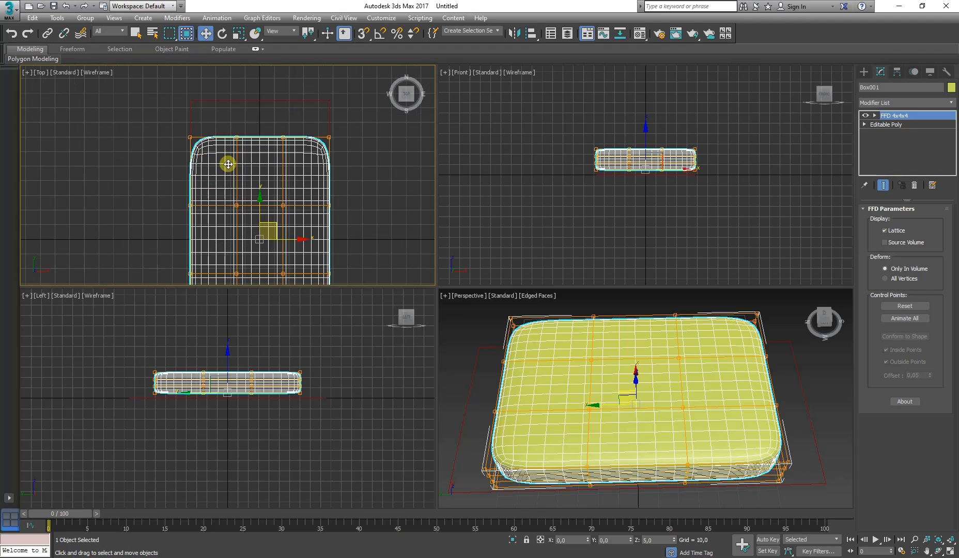
click(392, 166)
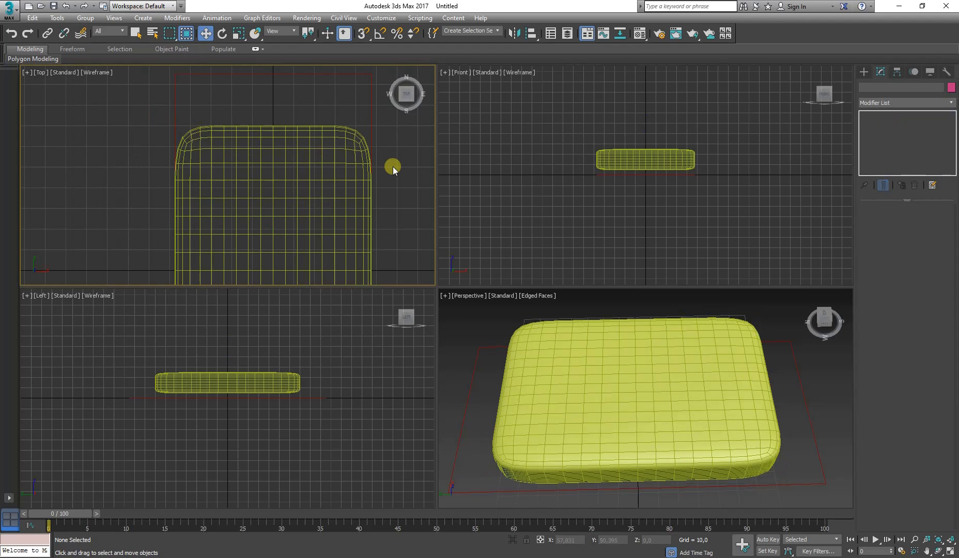
click(336, 162)
click(874, 115)
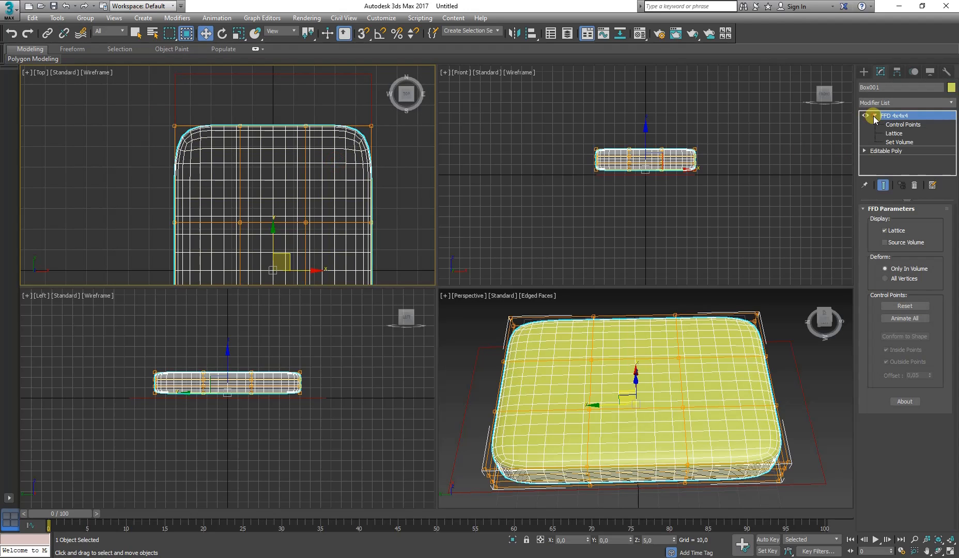
click(894, 124)
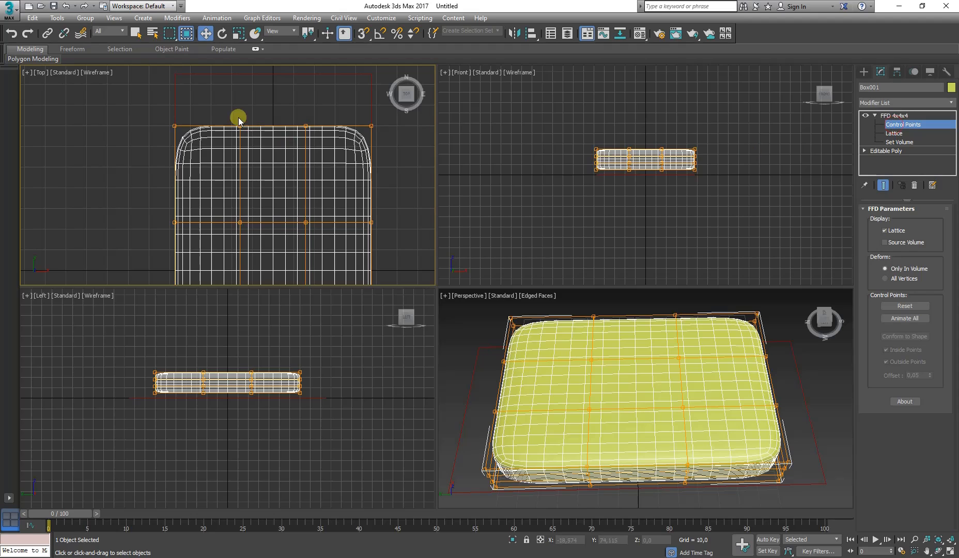
- Try to move the outermost upper row of FFD 4x4x4 control points outward along Y in the Top view
drag(137, 104, 428, 170)
middle_drag(306, 178, 302, 205)
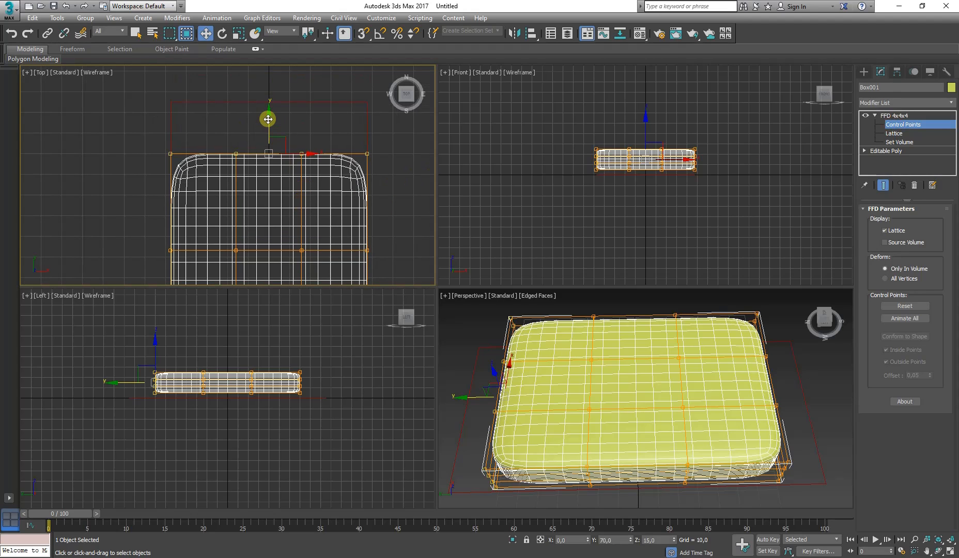
drag(268, 118, 269, 83)
right_click(269, 83)
- Move the upper inner row of lattice control points in the Top view toward the upper edge, to Y about 66.6
middle_drag(246, 214, 223, 196)
drag(121, 178, 412, 223)
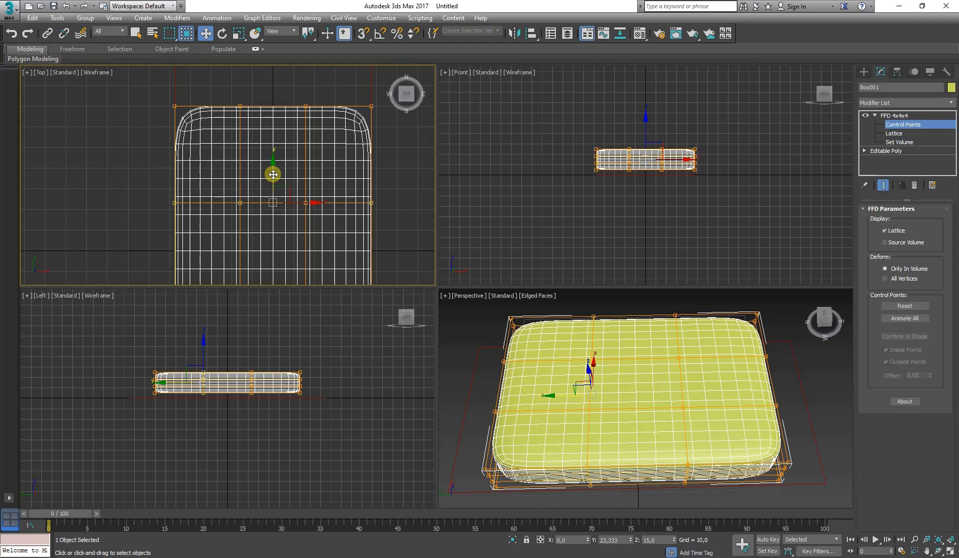
drag(272, 173, 264, 91)
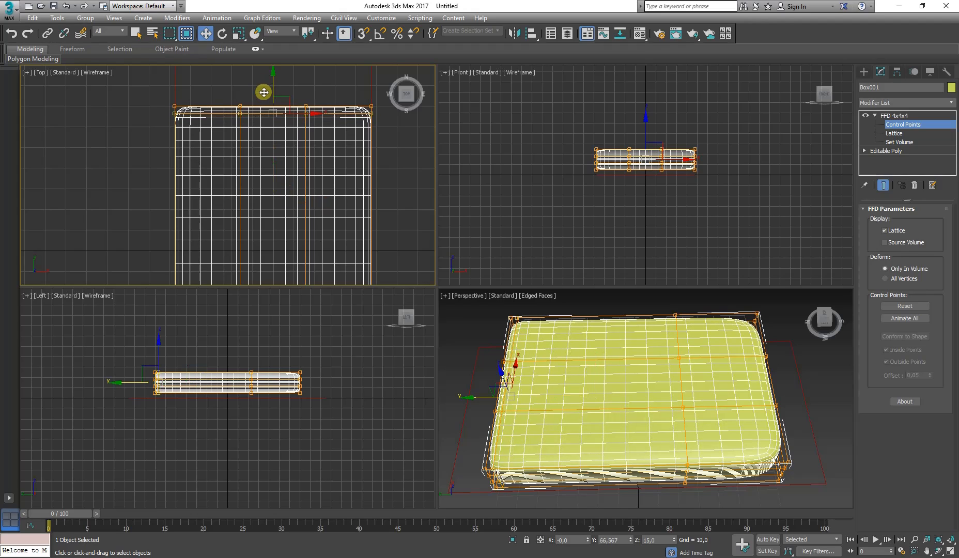
- Move the lower inner row of lattice control points in the Top view close to the lower edge, to Y about -67
scroll(264, 113, down, 4)
scroll(233, 140, up, 3)
drag(402, 194, 403, 193)
scroll(253, 163, up, 3)
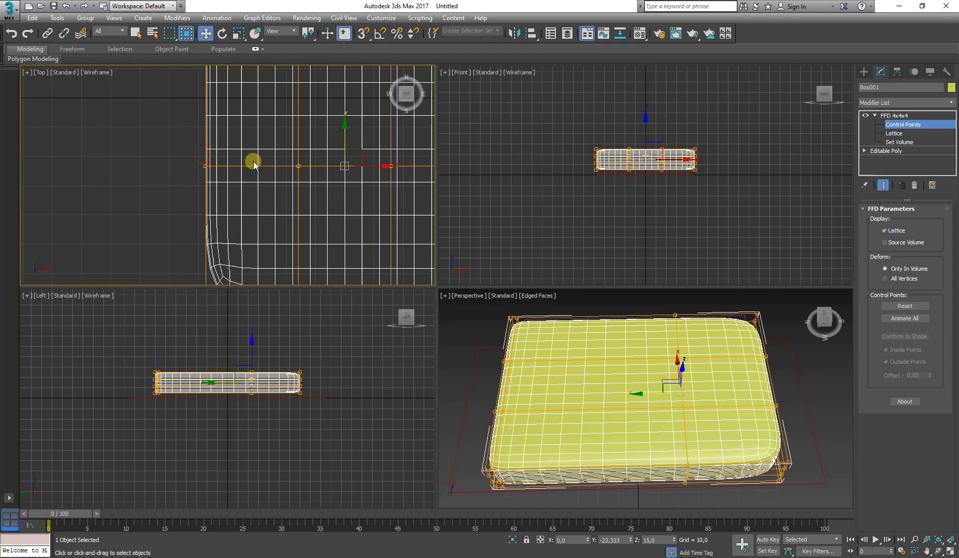
drag(341, 137, 343, 243)
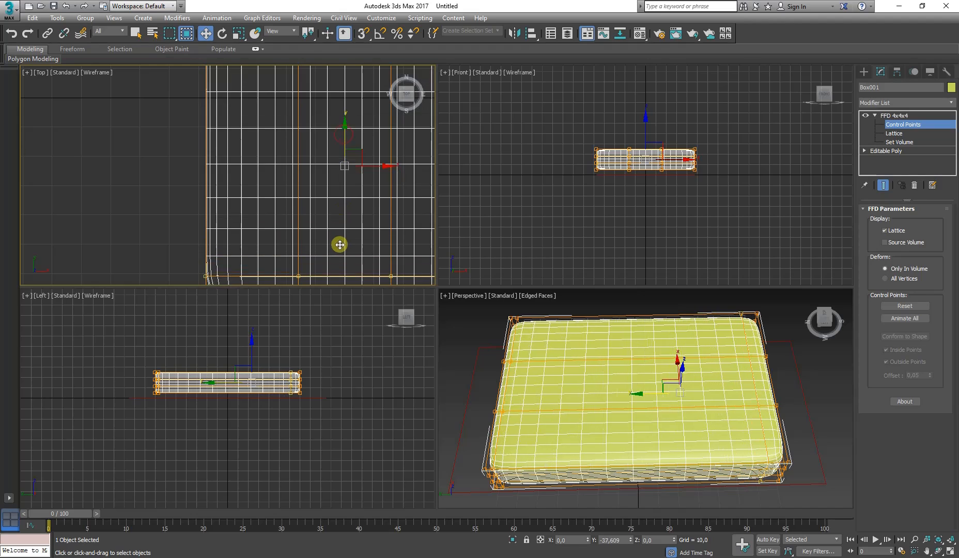
scroll(251, 214, up, 3)
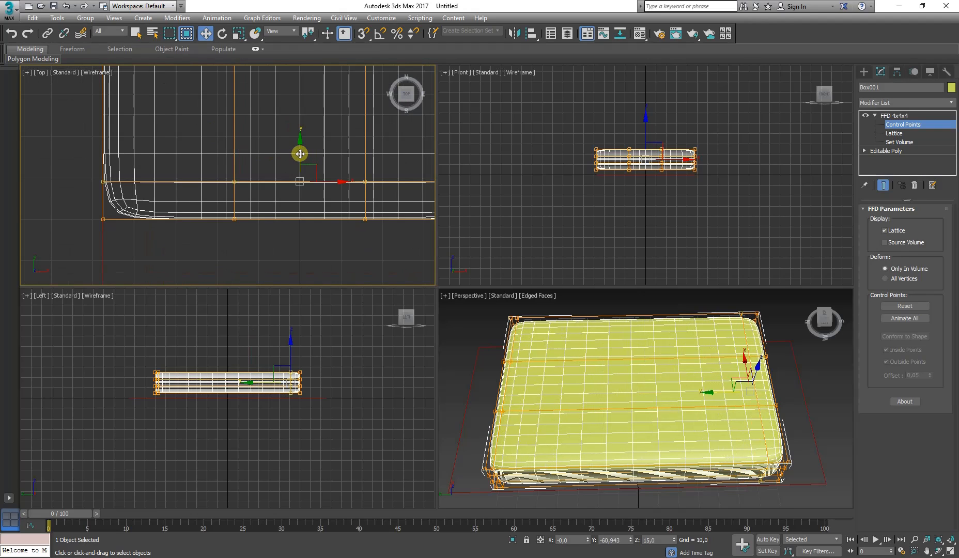
drag(300, 154, 298, 179)
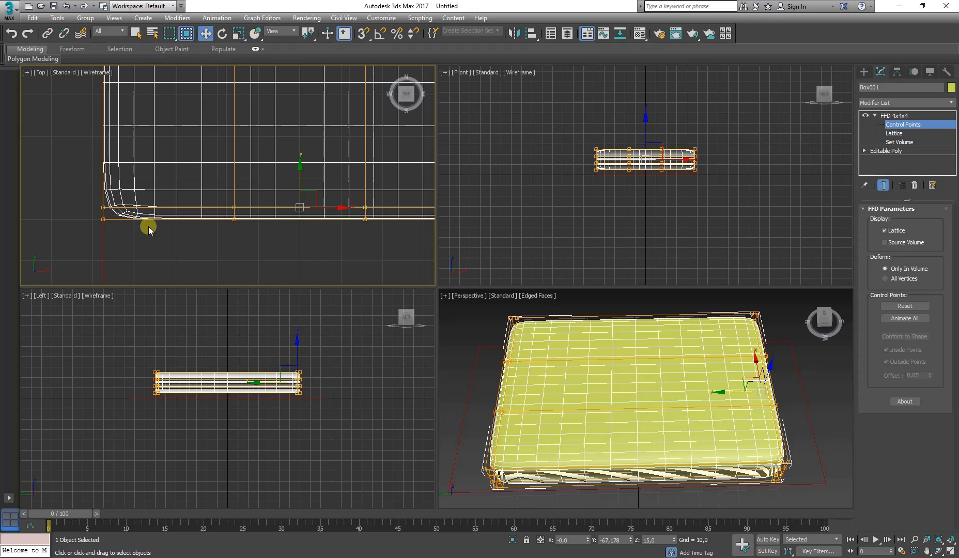
middle_drag(194, 213, 311, 263)
mouse_move(310, 240)
mouse_down()
mouse_move(317, 103)
mouse_move(305, 89)
mouse_move(309, 235)
mouse_up()
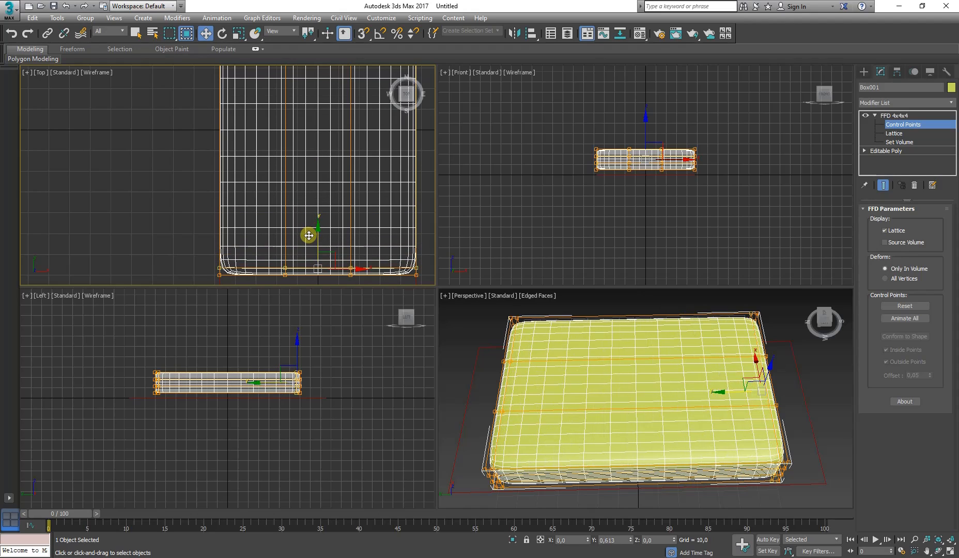
- Move the left inner column of lattice control points in the Top view toward the left edge, to X about -43
scroll(309, 235, down, 4)
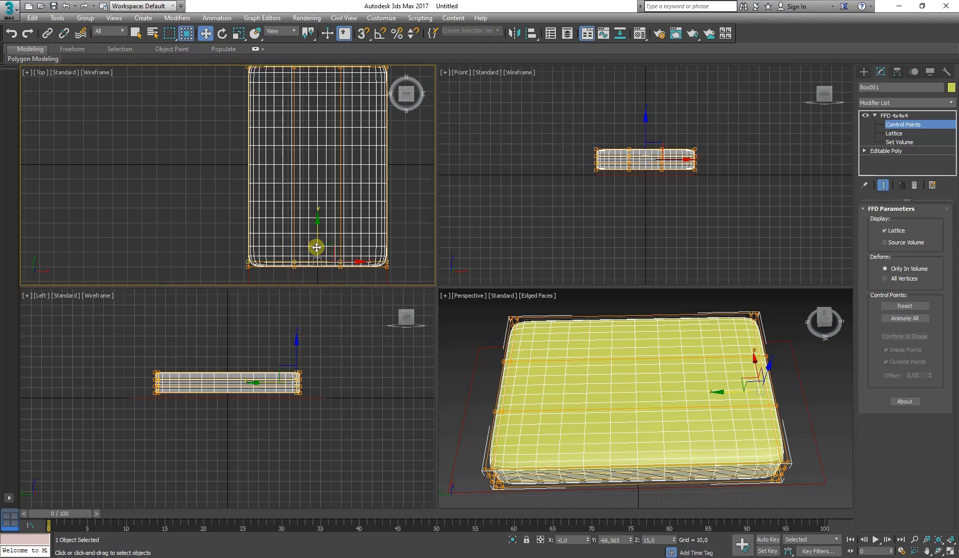
drag(289, 70, 315, 267)
scroll(306, 176, up, 2)
drag(328, 190, 286, 192)
- Move the right inner column of lattice control points in the Top view close to the seat box's right edge
scroll(281, 159, down, 2)
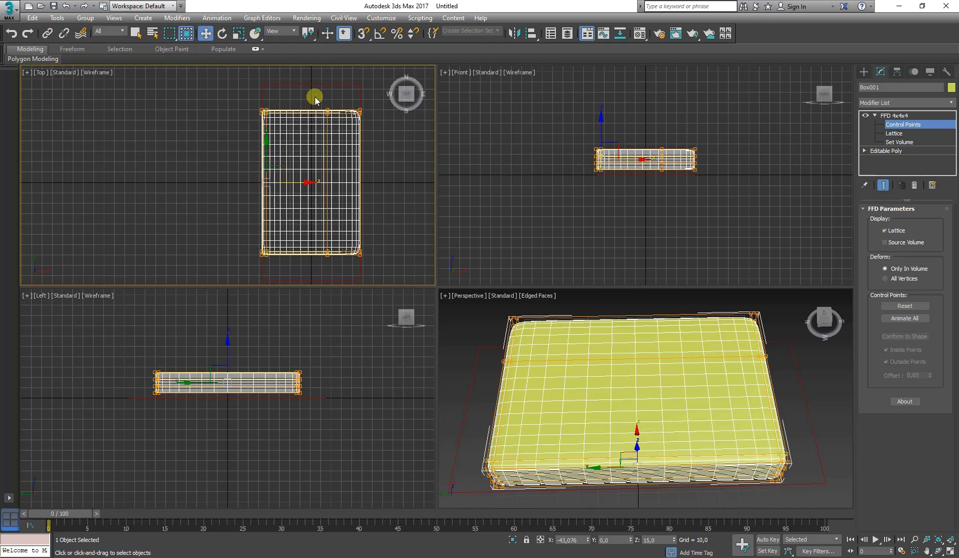
drag(315, 96, 336, 264)
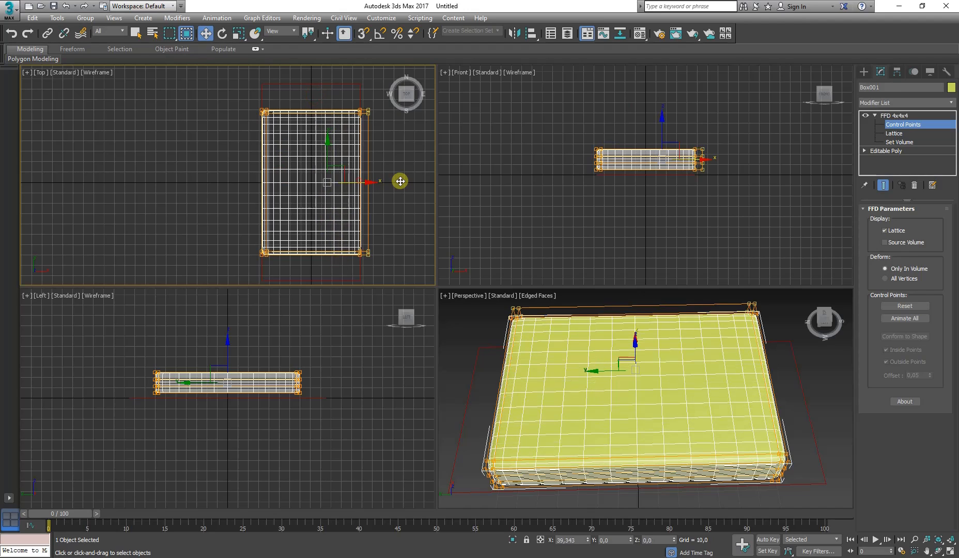
scroll(364, 176, up, 5)
drag(387, 181, 364, 171)
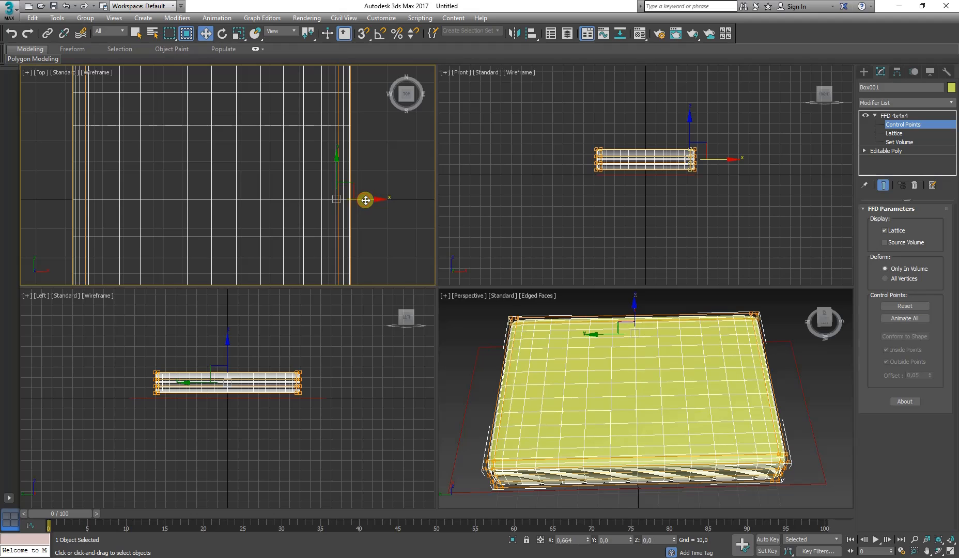
- Leave the FFD Control Points level, deselect the seat base and examine its rounded corners and overall shape in the Perspective view
click(807, 383)
scroll(781, 473, up, 5)
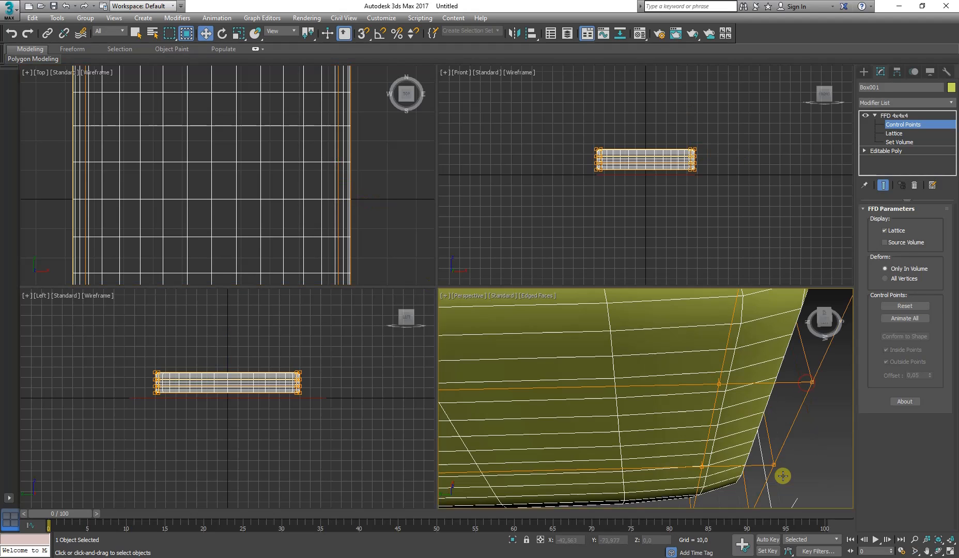
scroll(692, 470, up, 3)
middle_drag(647, 521, 656, 420)
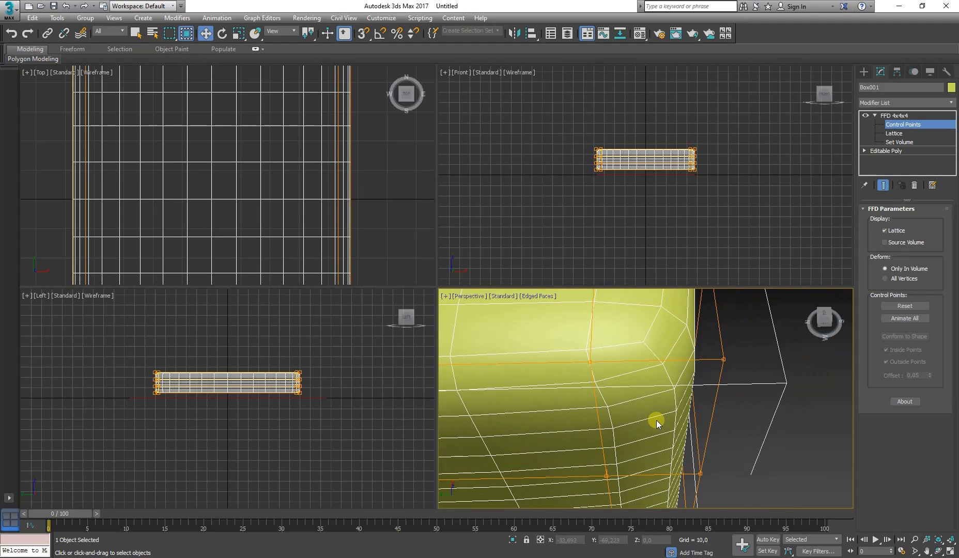
scroll(656, 420, down, 2)
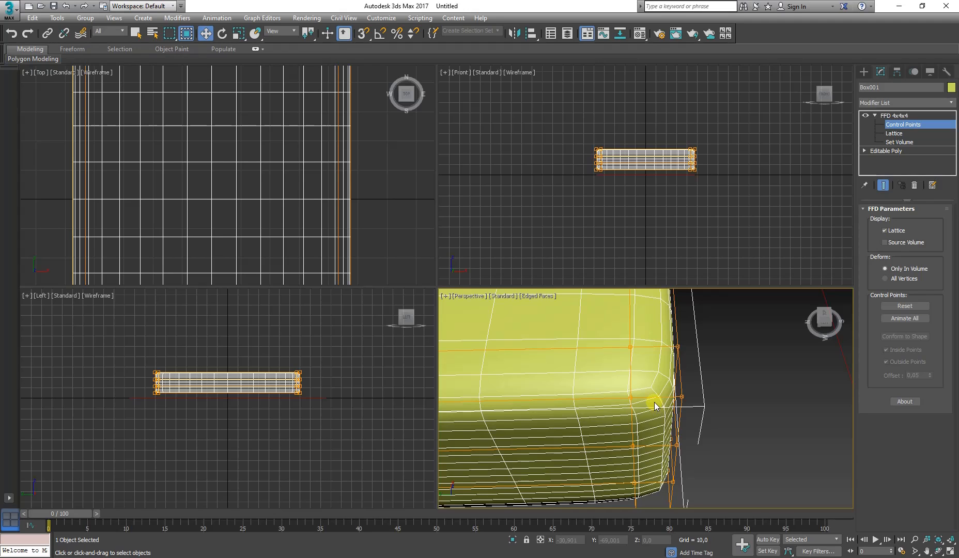
scroll(325, 176, down, 4)
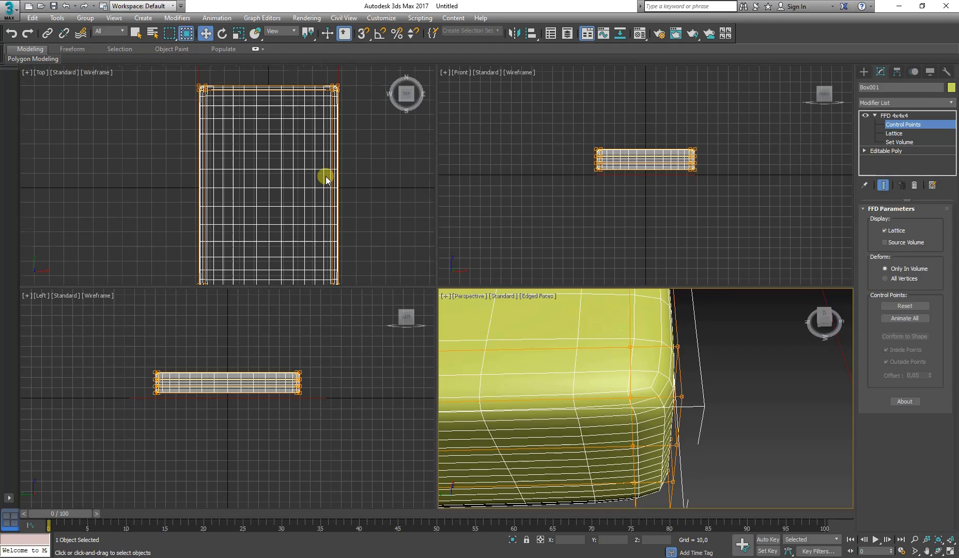
click(903, 124)
click(531, 197)
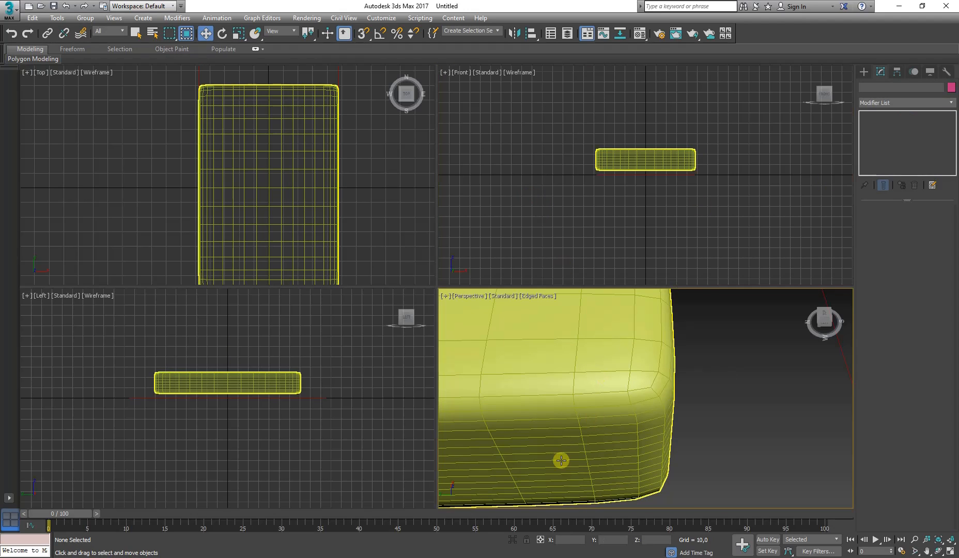
middle_drag(620, 394, 624, 400)
scroll(672, 429, down, 6)
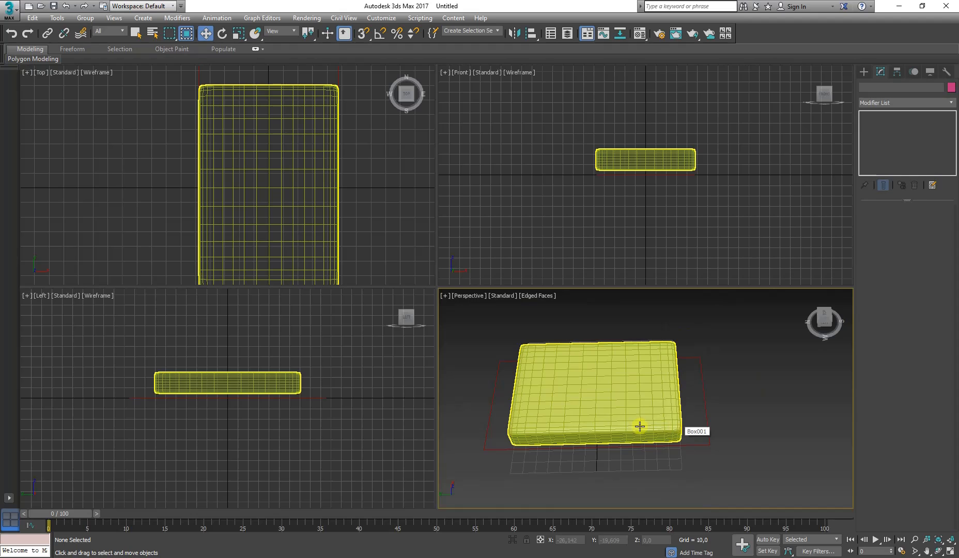
scroll(573, 418, up, 2)
alt+middle_drag(602, 424, 583, 373)
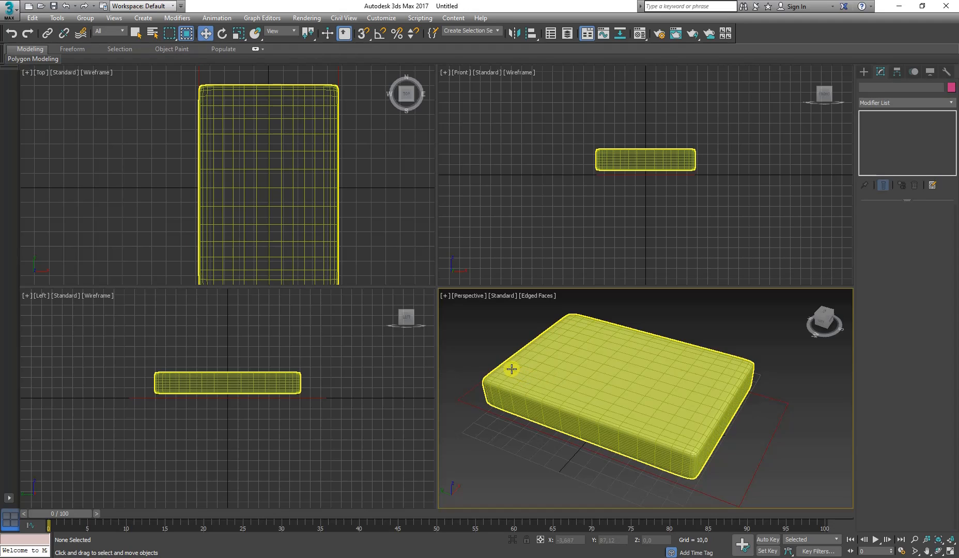
- Restore the held scene with Fetch and select the seat base
click(30, 18)
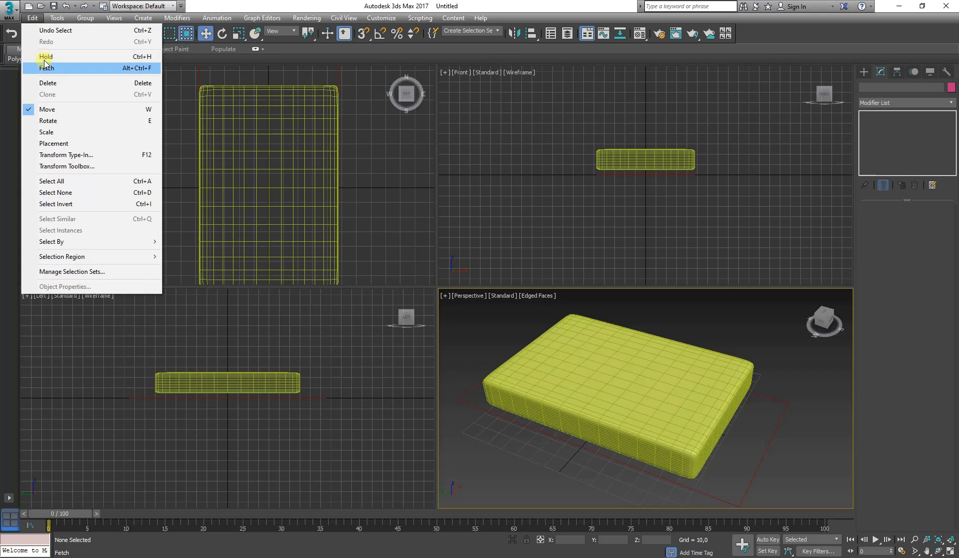
click(46, 69)
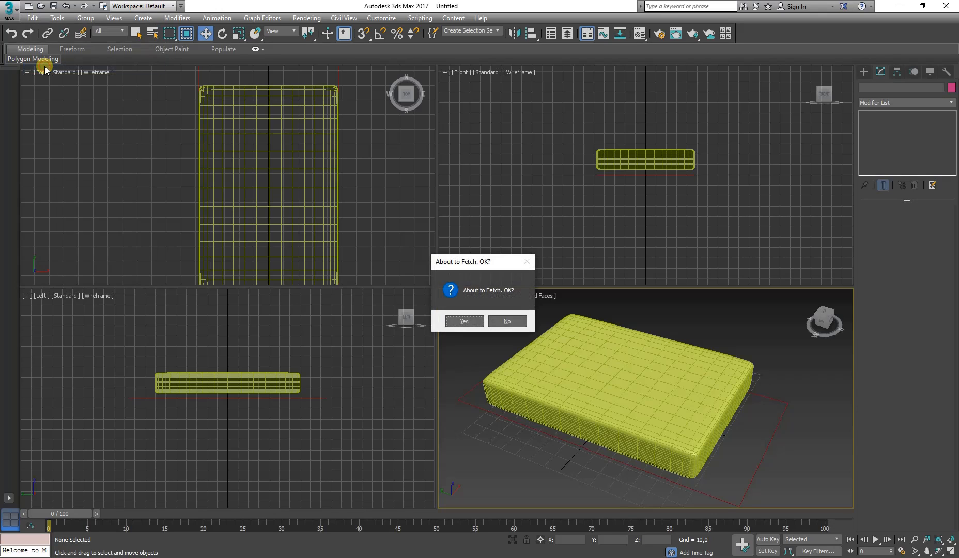
click(465, 320)
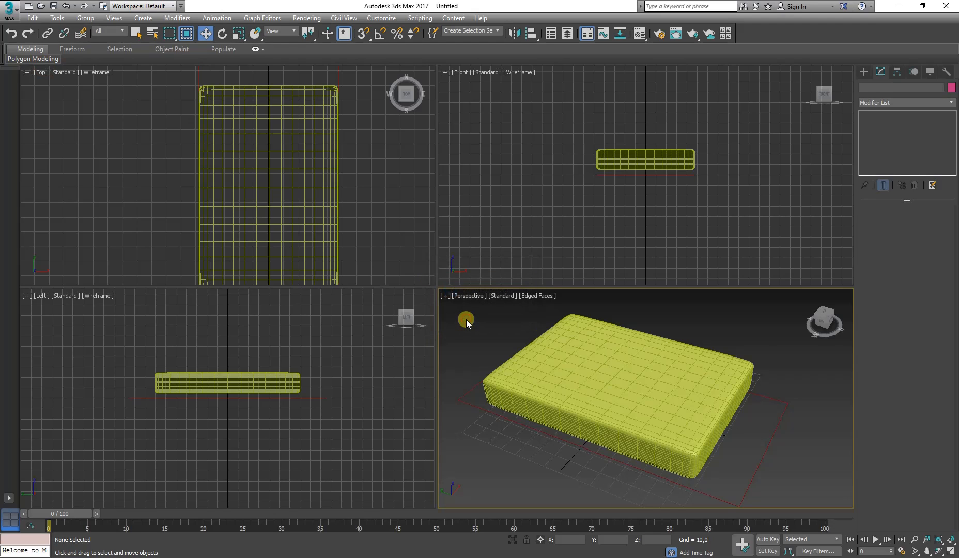
click(602, 362)
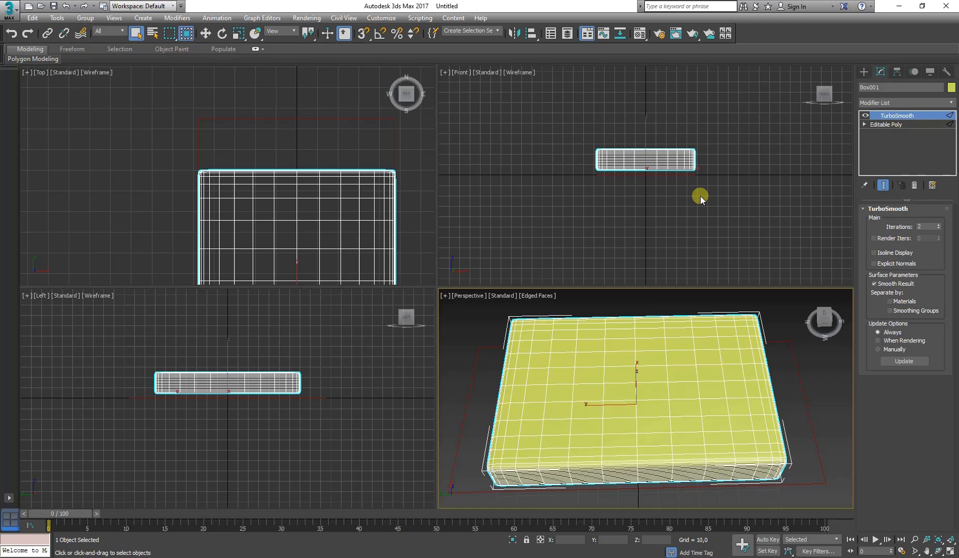
- Examine the TurboSmoothed seat base's corner up close in the Perspective view, both without and with edged faces
click(813, 398)
click(759, 453)
alt+middle_drag(778, 441, 718, 404)
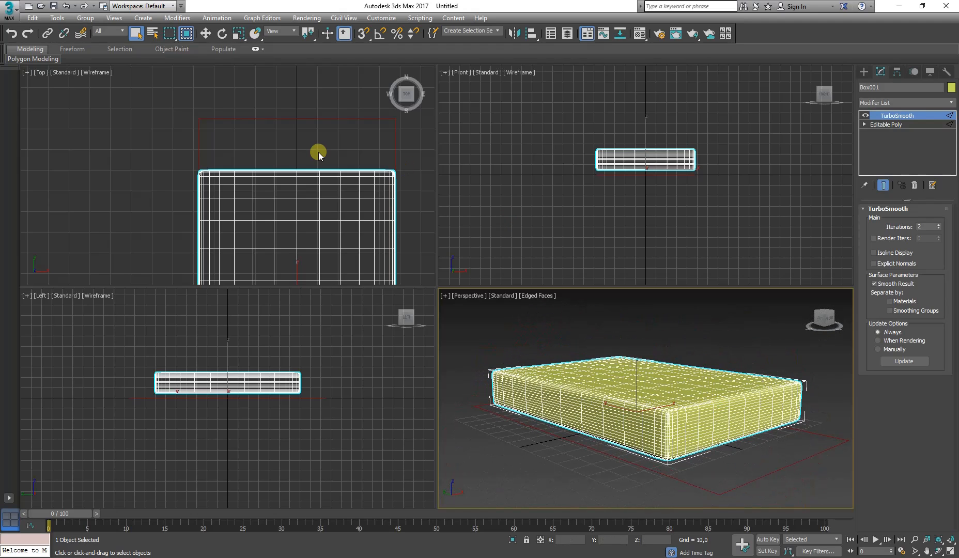
scroll(314, 162, up, 3)
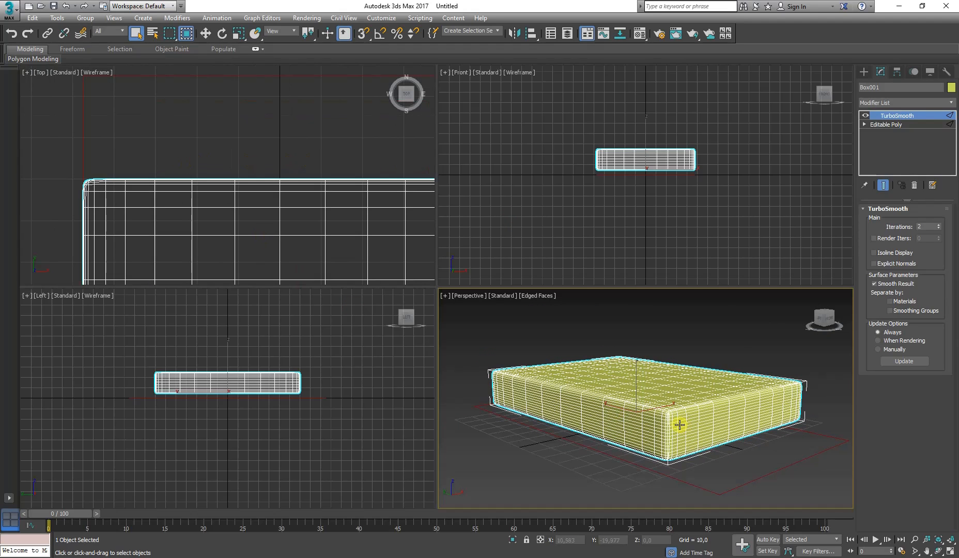
key(F4)
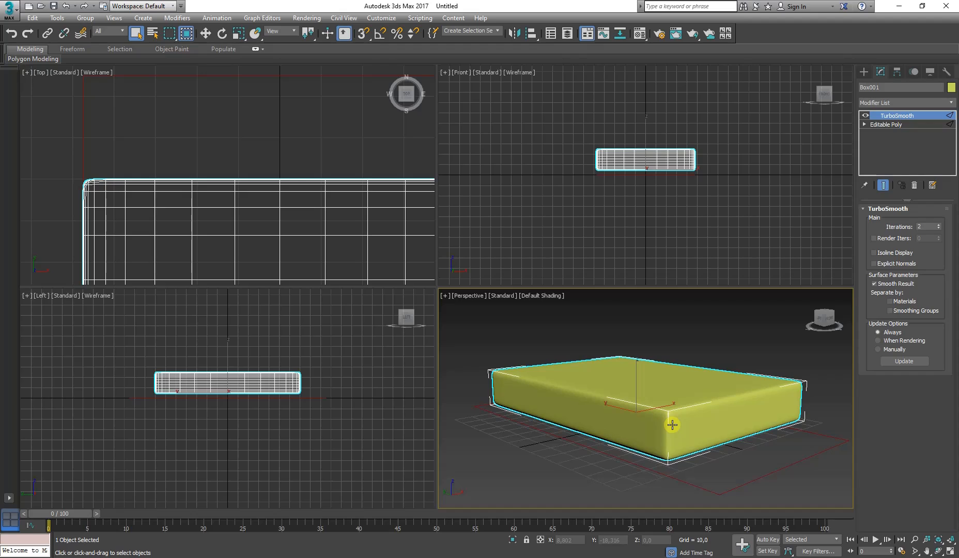
scroll(672, 425, up, 4)
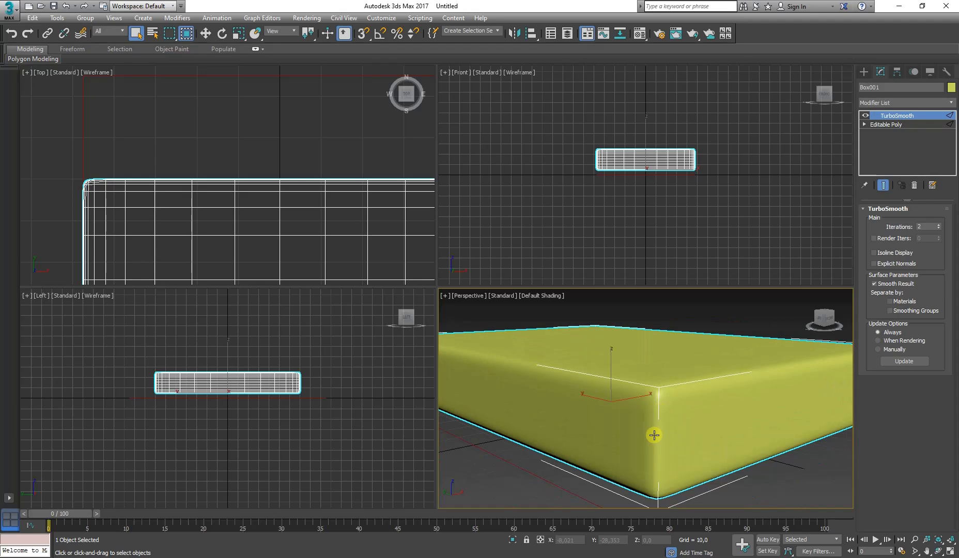
scroll(654, 436, down, 1)
key(alt+Tab)
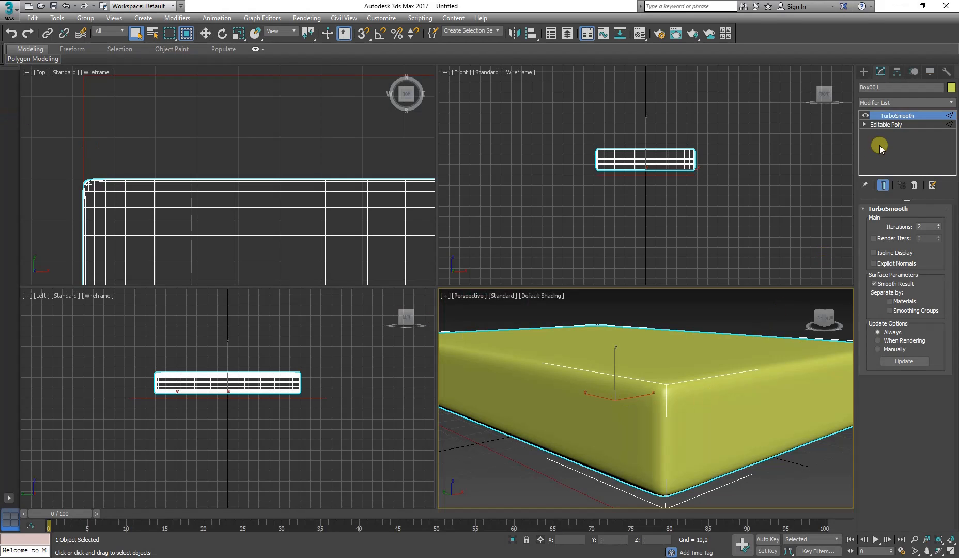
key(F4)
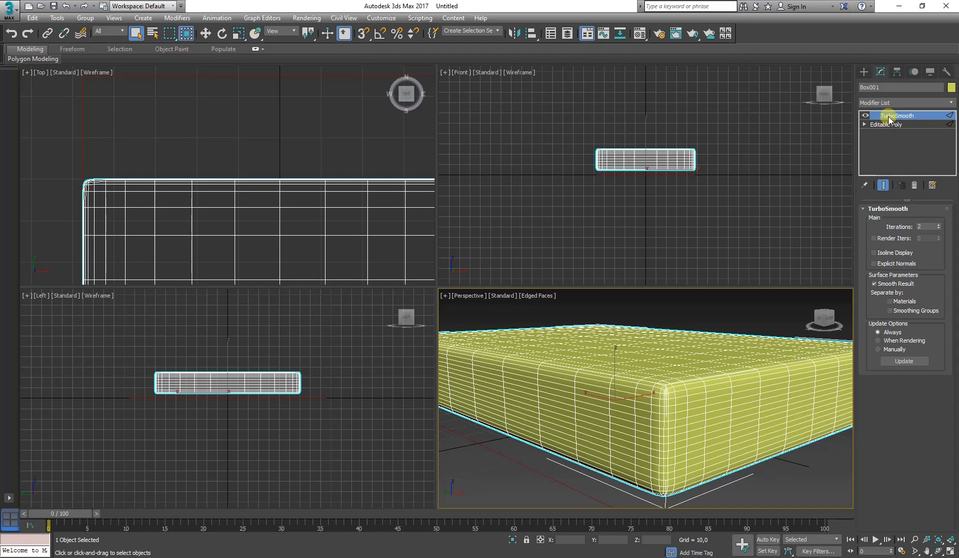
- Collapse the seat base's entire modifier stack without holding the scene
right_click(889, 116)
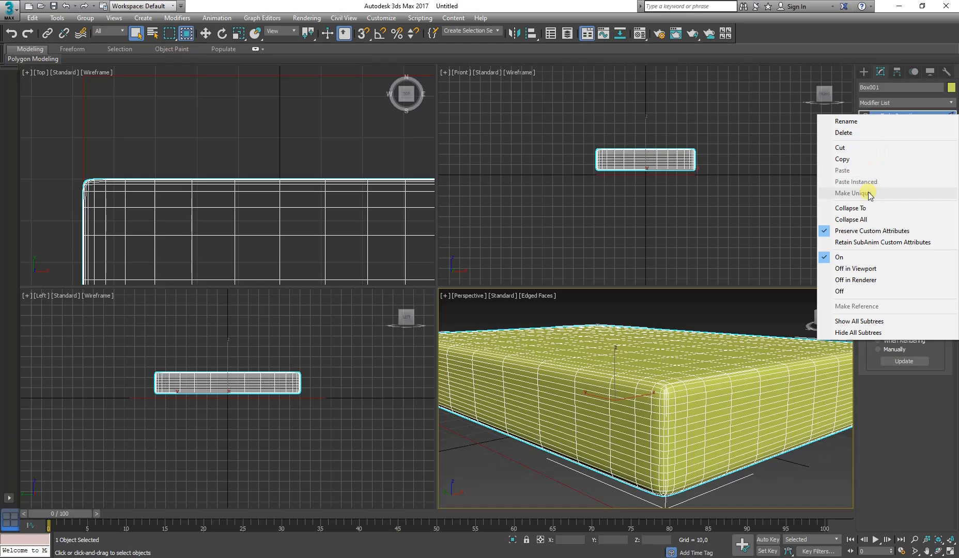
click(867, 219)
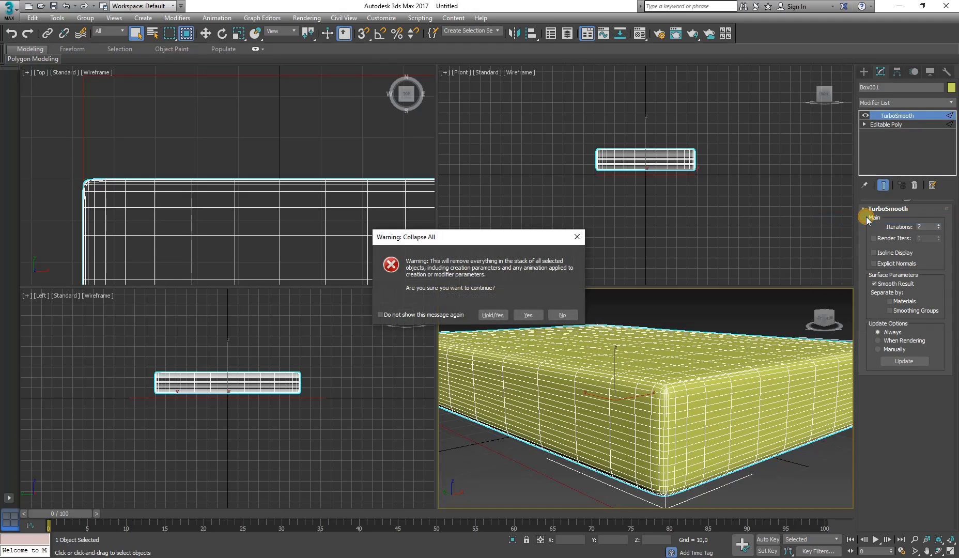
click(528, 315)
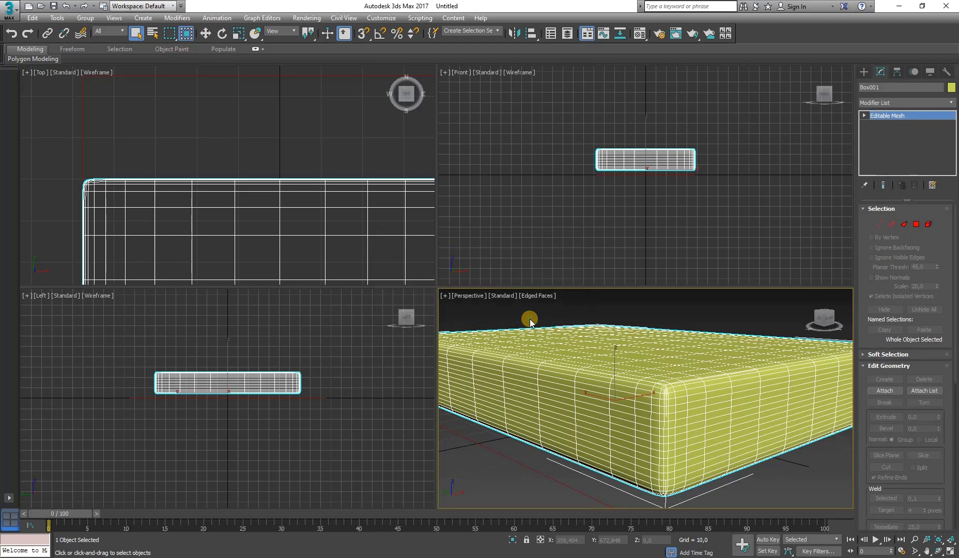
- Try selecting a mesh edge near the seat base's lower corner, and undo back to before the stack collapse
alt+middle_drag(677, 400, 680, 360)
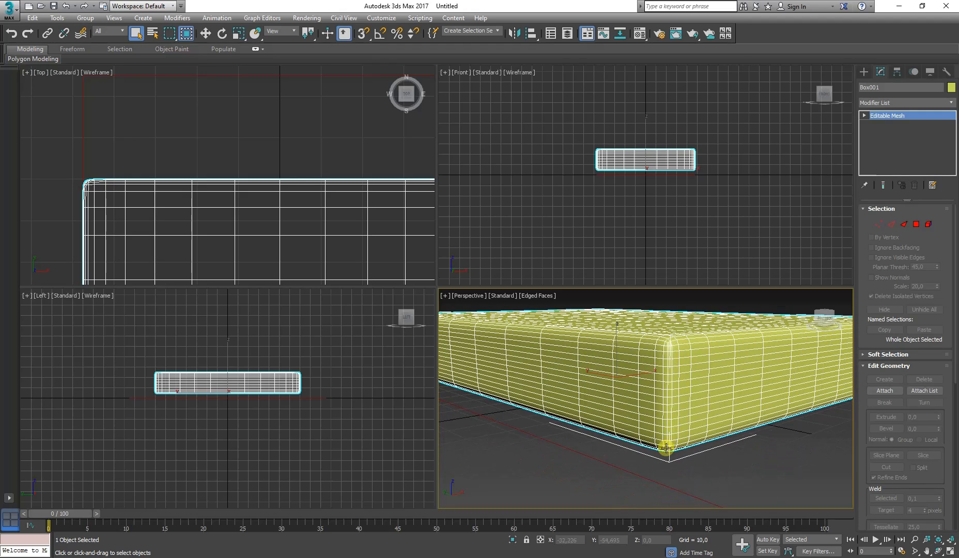
scroll(669, 446, up, 5)
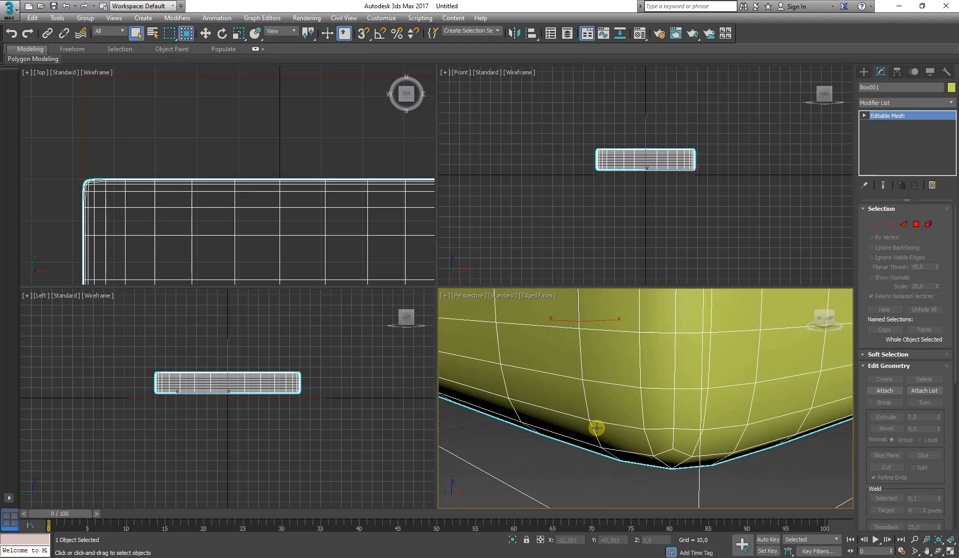
alt+middle_drag(595, 428, 666, 391)
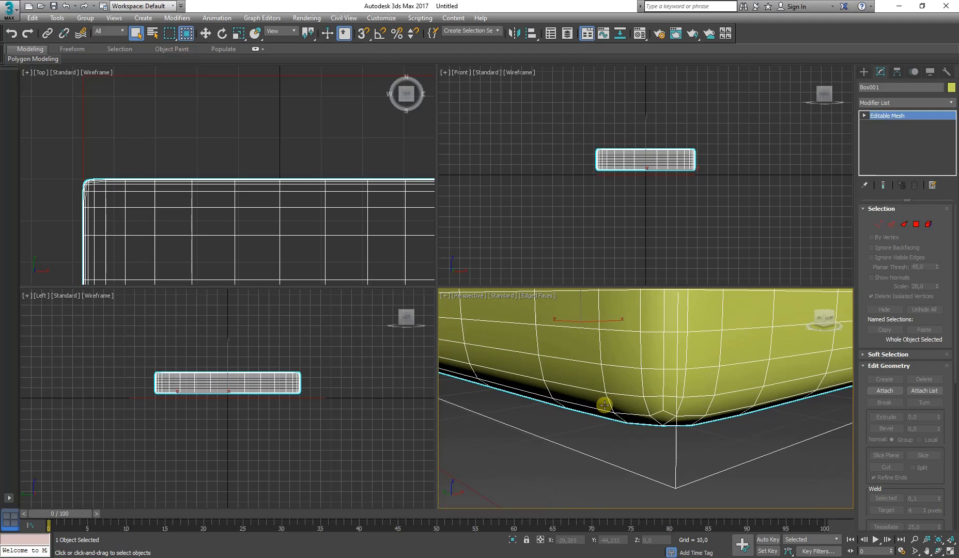
click(889, 221)
click(617, 394)
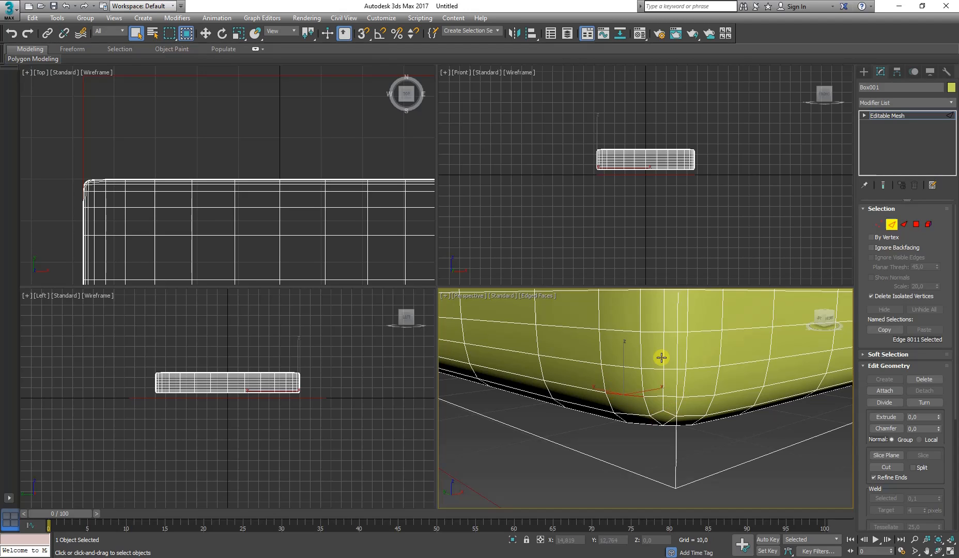
alt+middle_drag(600, 390, 622, 391)
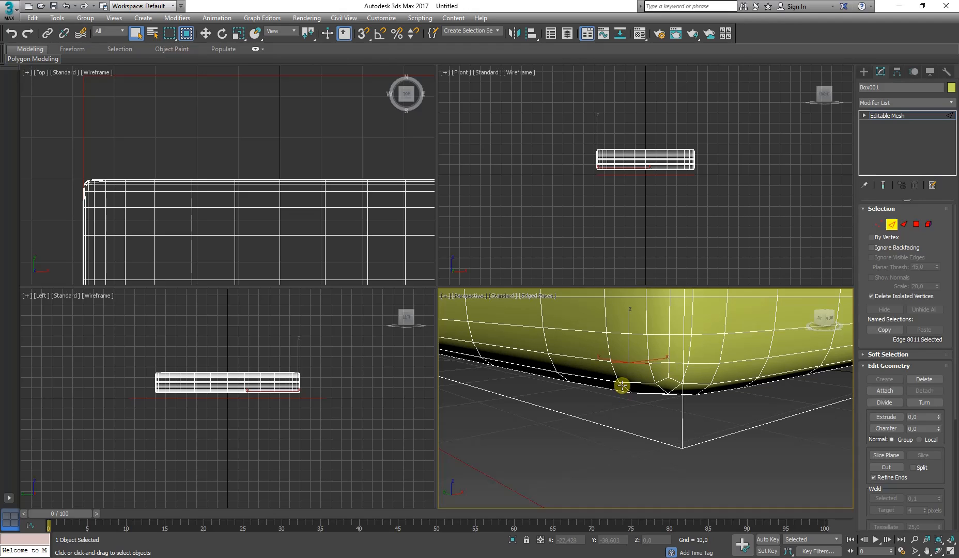
scroll(636, 385, up, 2)
key(ctrl+t)
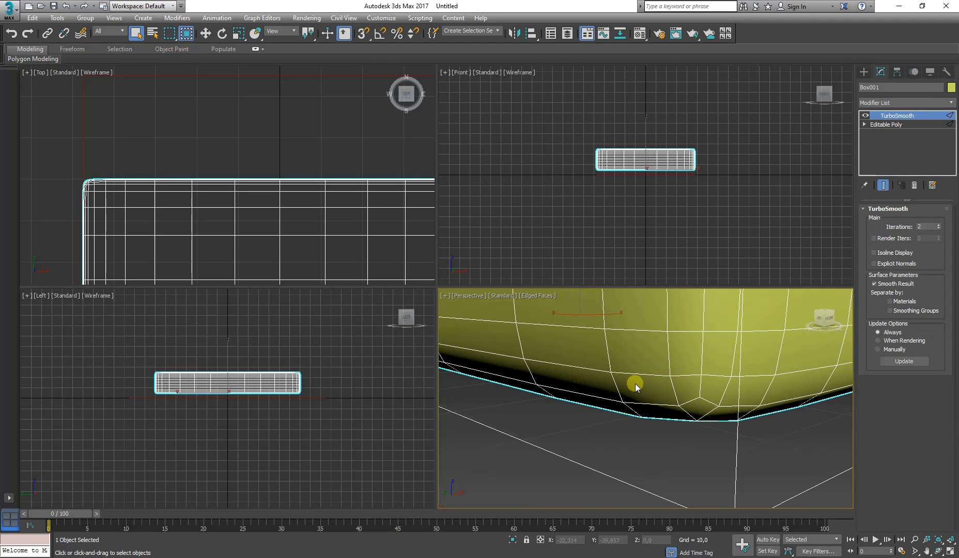
- Hide the TurboSmooth result and move the seat base's lower horizontal edge loop down to about Z 5.9, close to the bottom edge
click(864, 125)
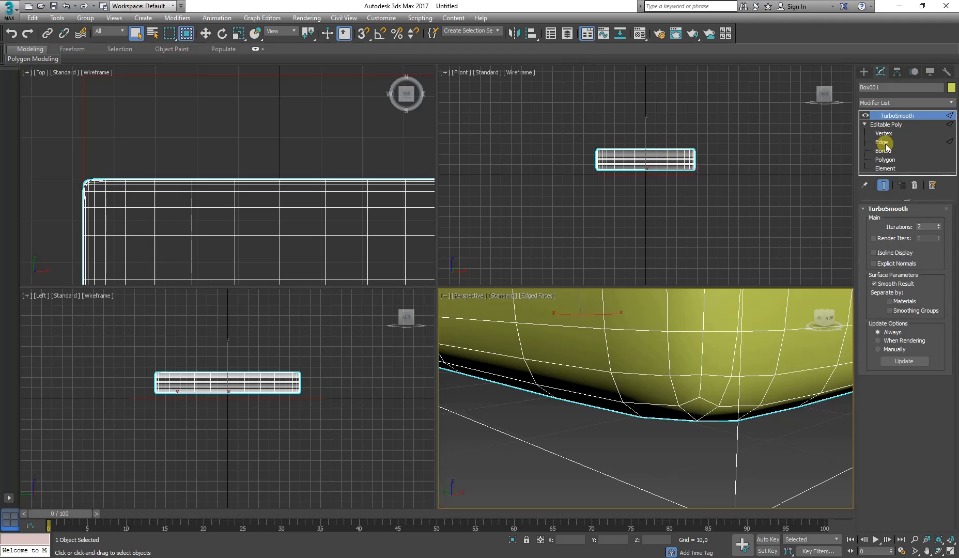
click(865, 116)
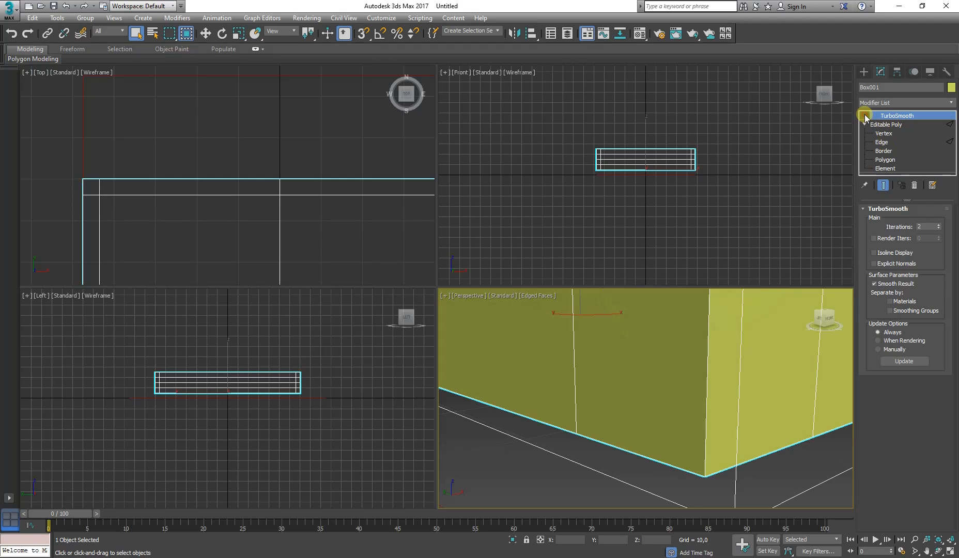
click(881, 142)
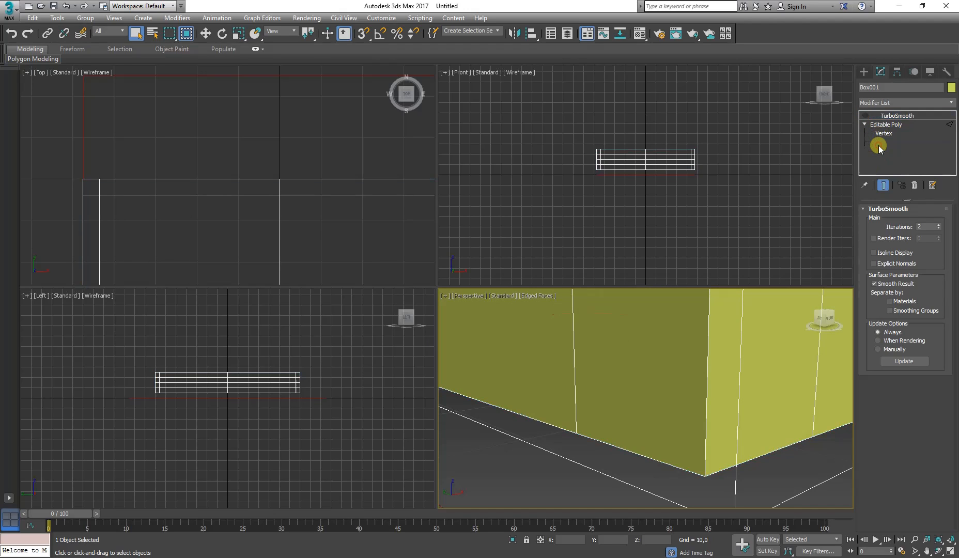
scroll(690, 365, down, 5)
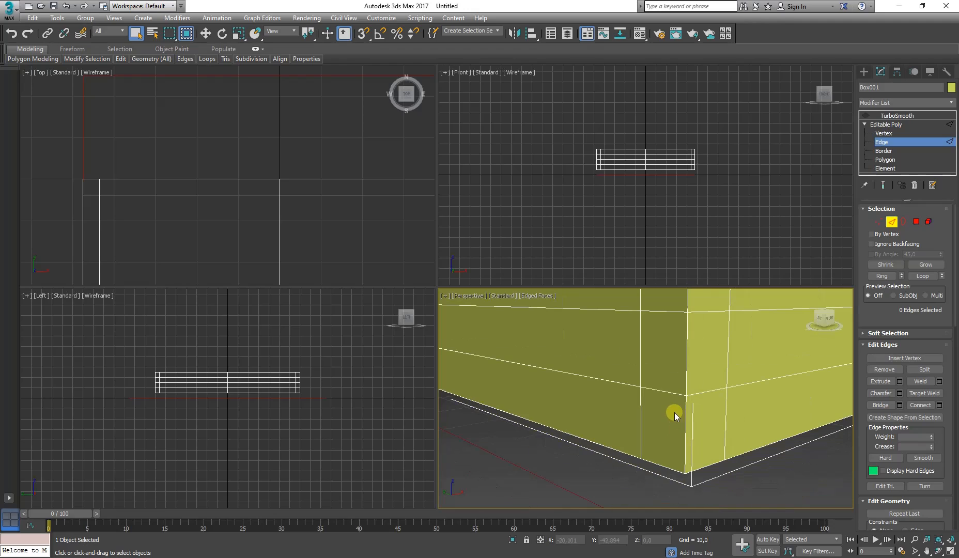
click(672, 395)
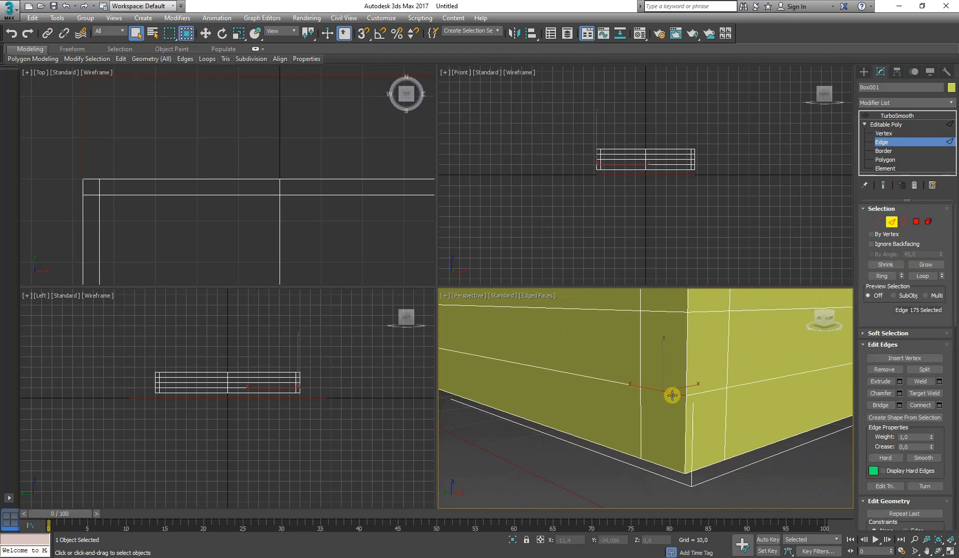
click(923, 276)
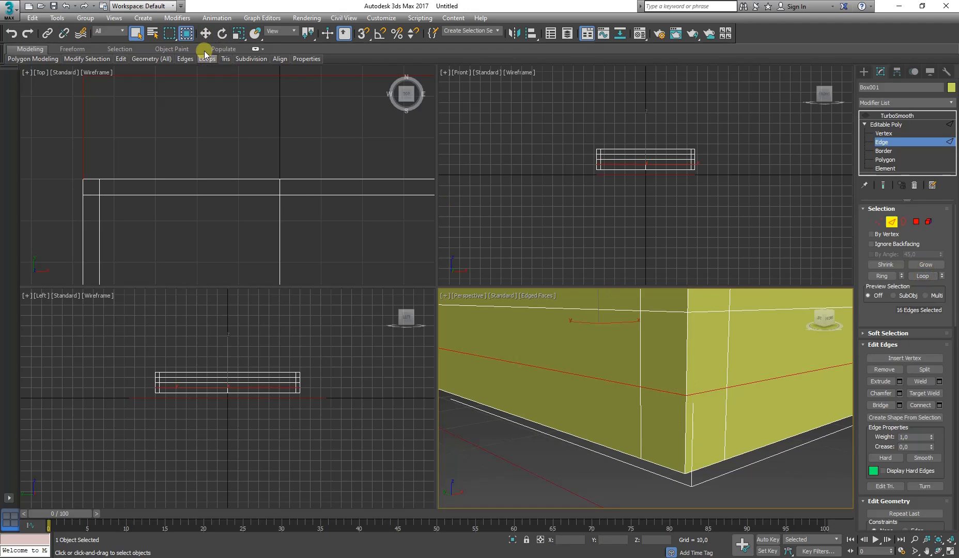
click(205, 33)
middle_drag(617, 319, 627, 345)
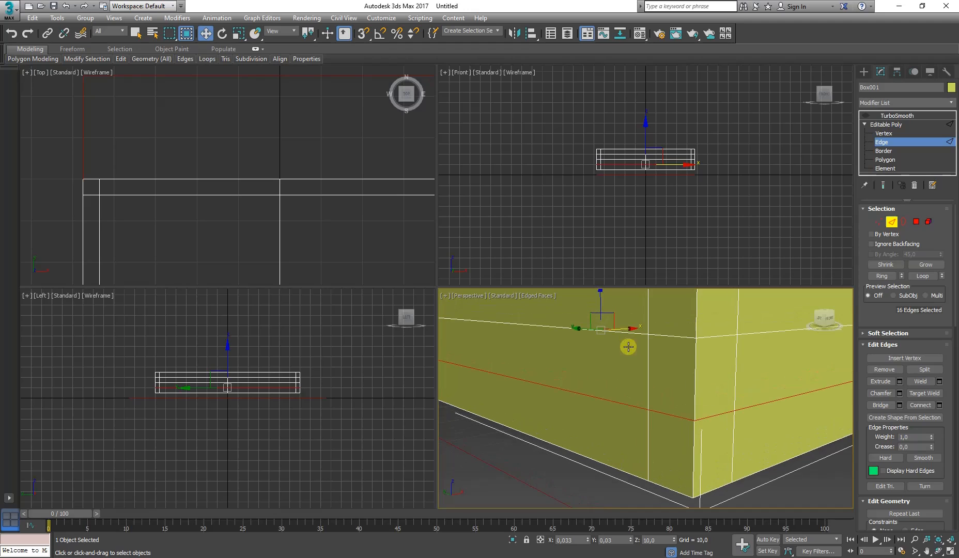
drag(603, 305, 602, 323)
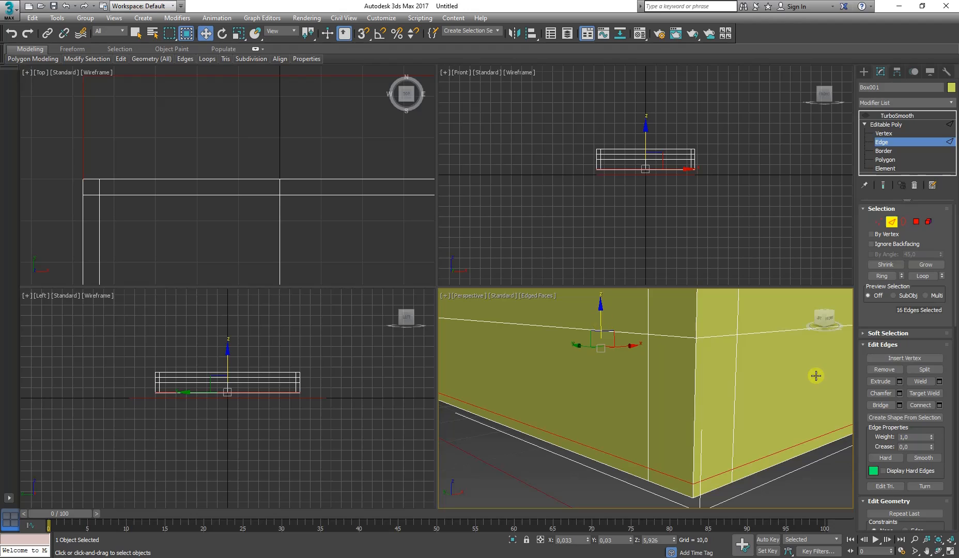
- Show the TurboSmooth result again and inspect the seat base's corner from top to bottom in the Perspective view
click(866, 116)
click(889, 115)
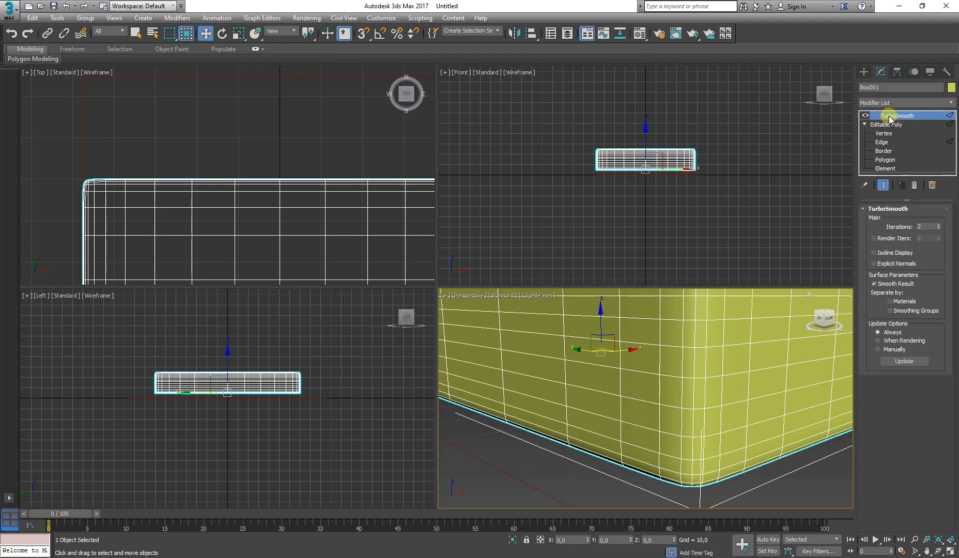
middle_drag(676, 386, 621, 449)
scroll(622, 449, down, 2)
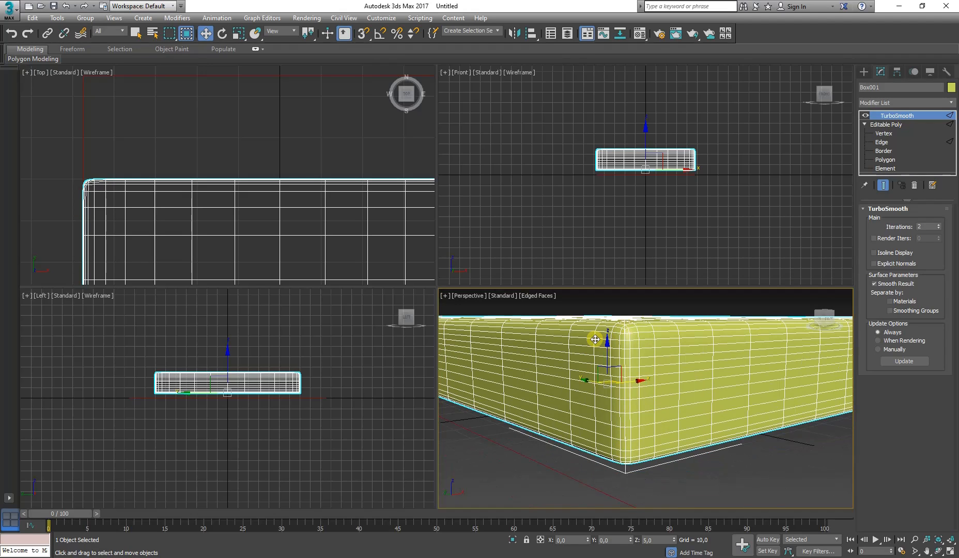
middle_drag(588, 388, 589, 395)
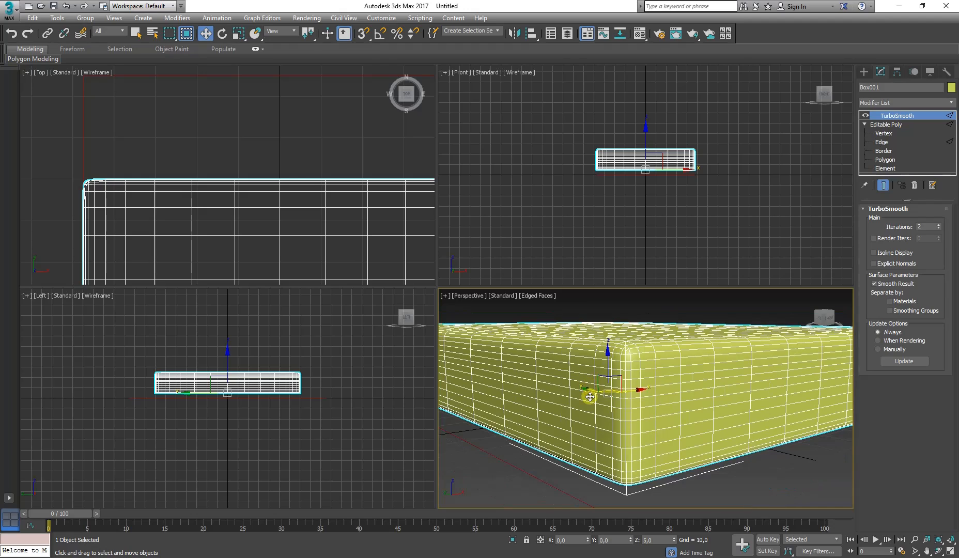
scroll(612, 483, up, 3)
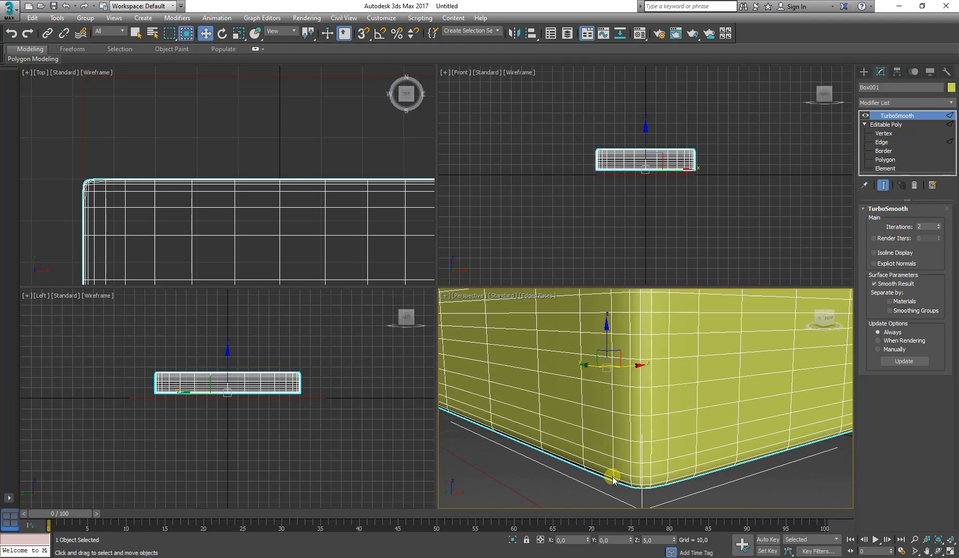
click(884, 134)
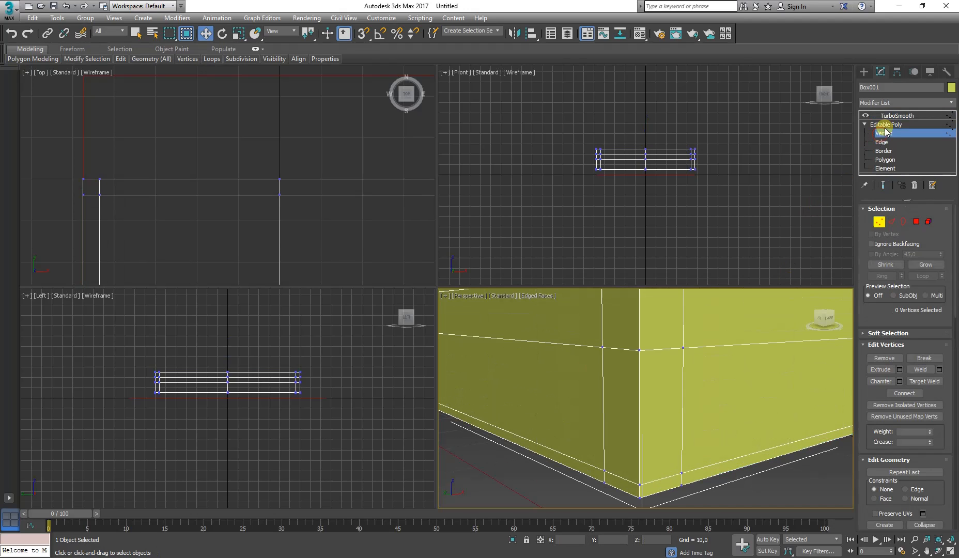
click(898, 116)
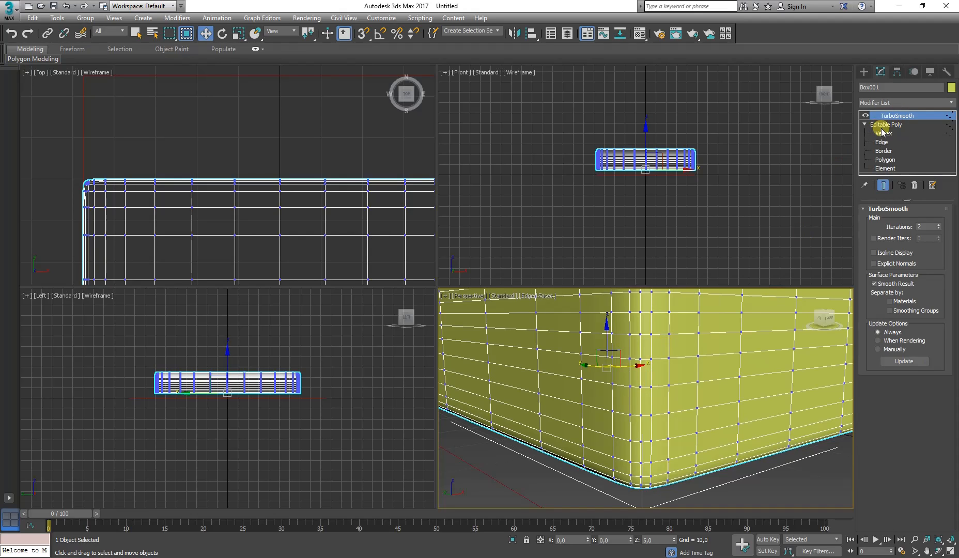
alt+middle_drag(569, 401, 602, 430)
mouse_move(605, 379)
alt+middle_down()
mouse_move(615, 382)
mouse_move(602, 390)
alt+middle_up()
click(584, 469)
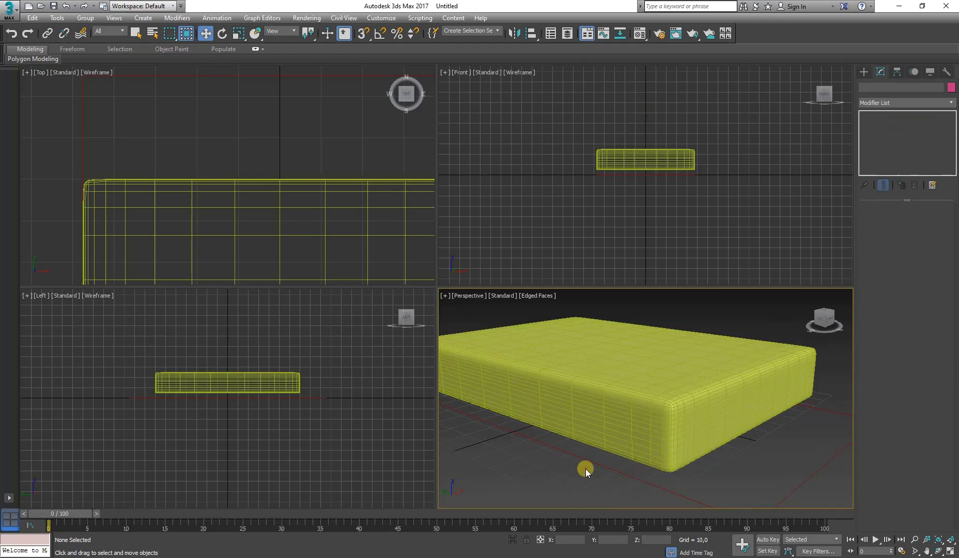
key(ctrl+z)
click(875, 126)
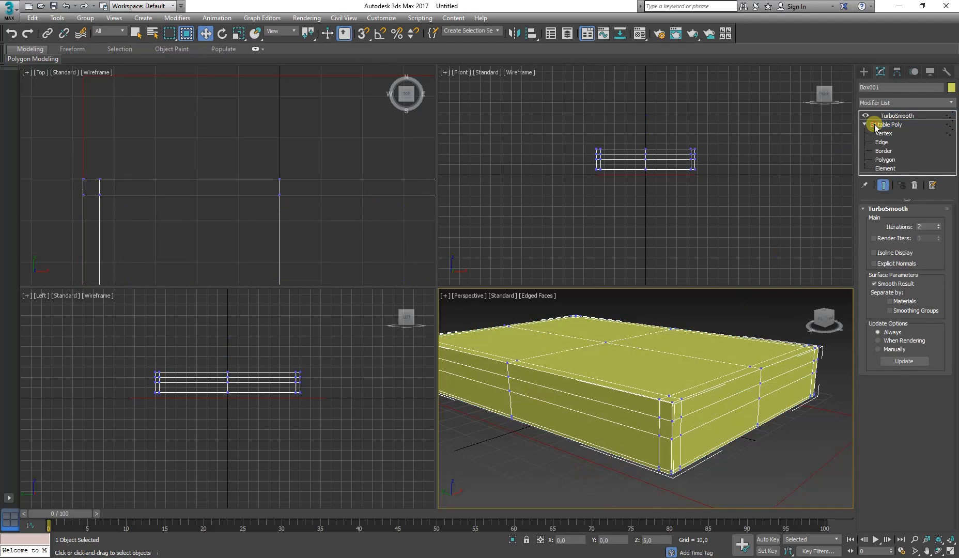
click(884, 134)
click(886, 124)
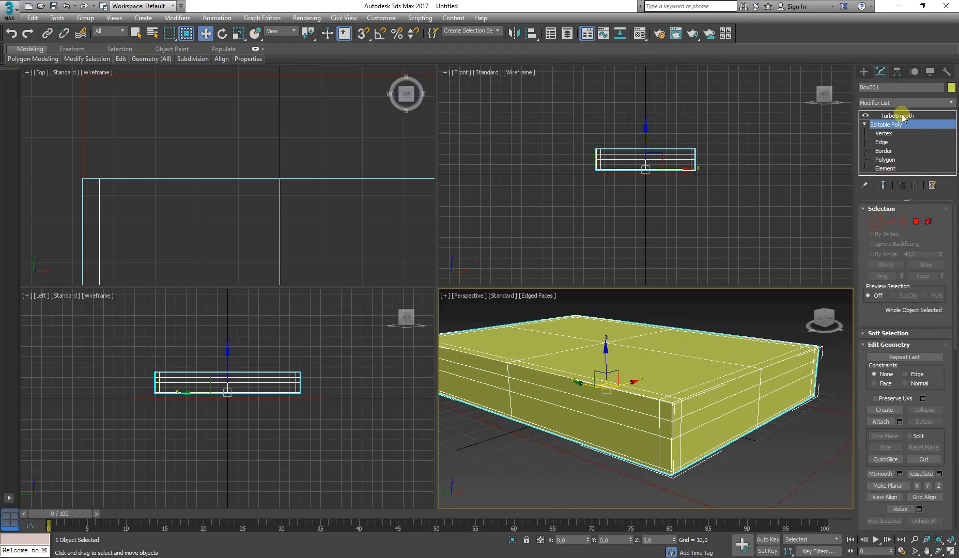
click(897, 115)
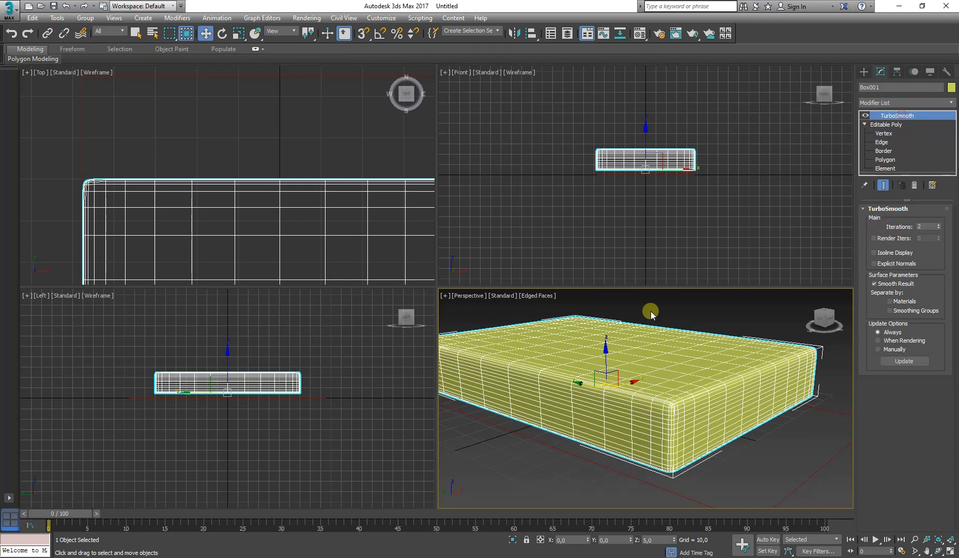
- Hold the scene and collapse the seat base's entire modifier stack
click(32, 18)
click(42, 57)
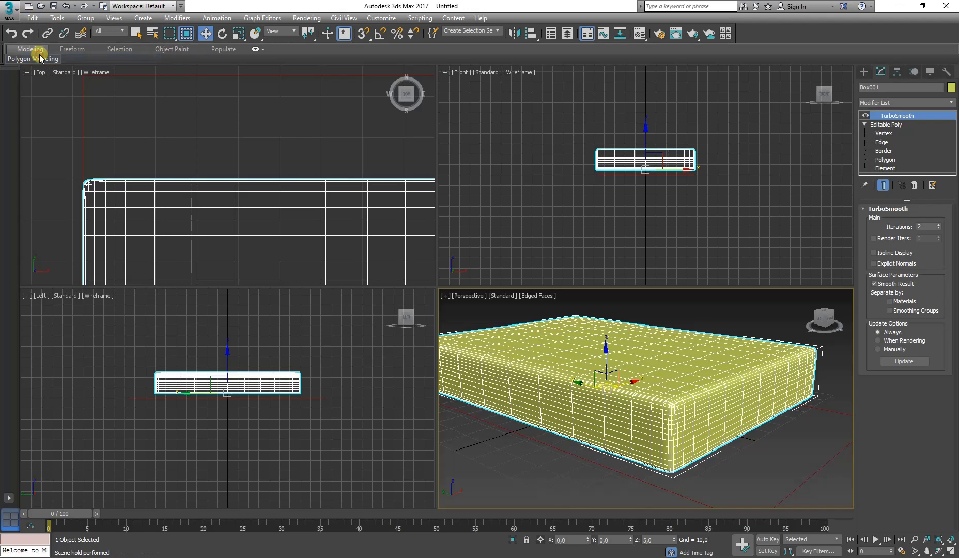
right_click(896, 118)
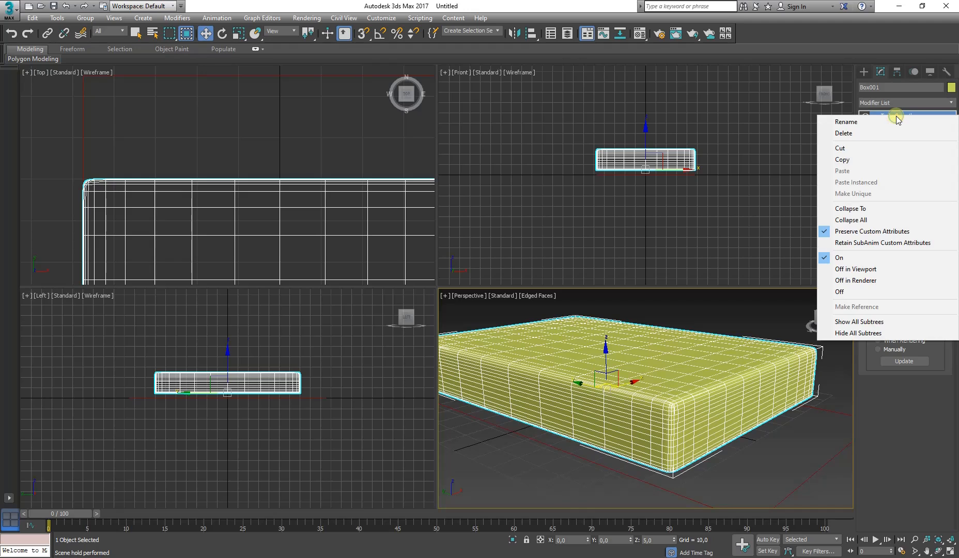
click(885, 220)
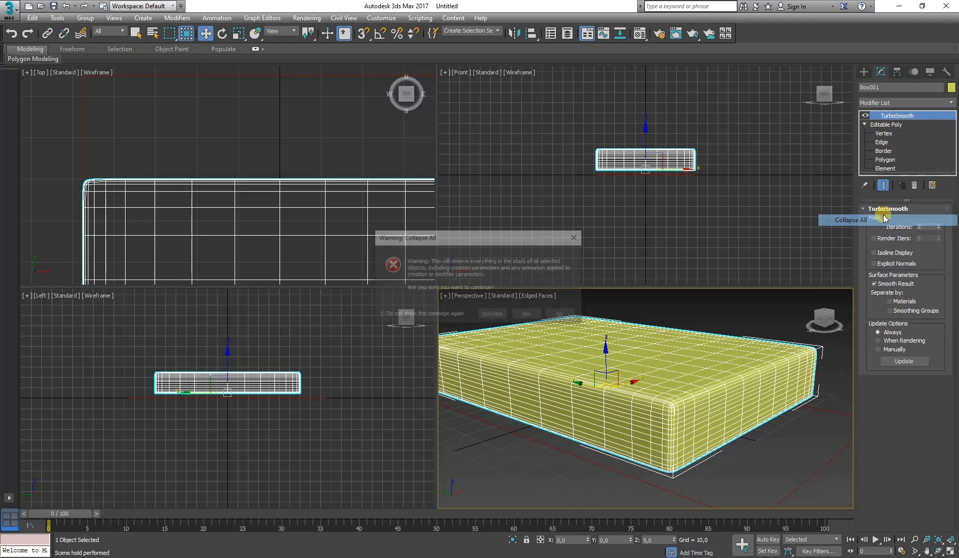
click(527, 313)
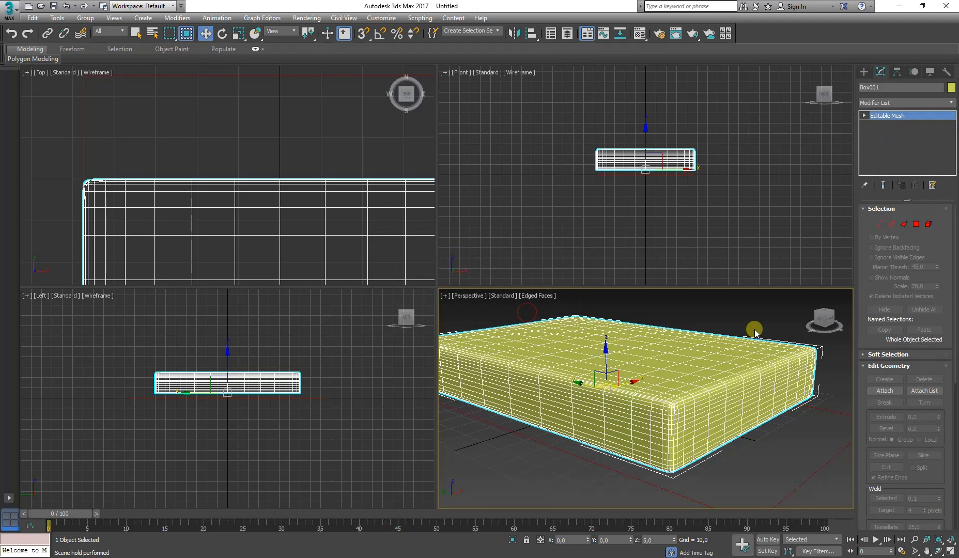
- Convert the collapsed seat base from Editable Mesh to Editable Poly
right_click(891, 115)
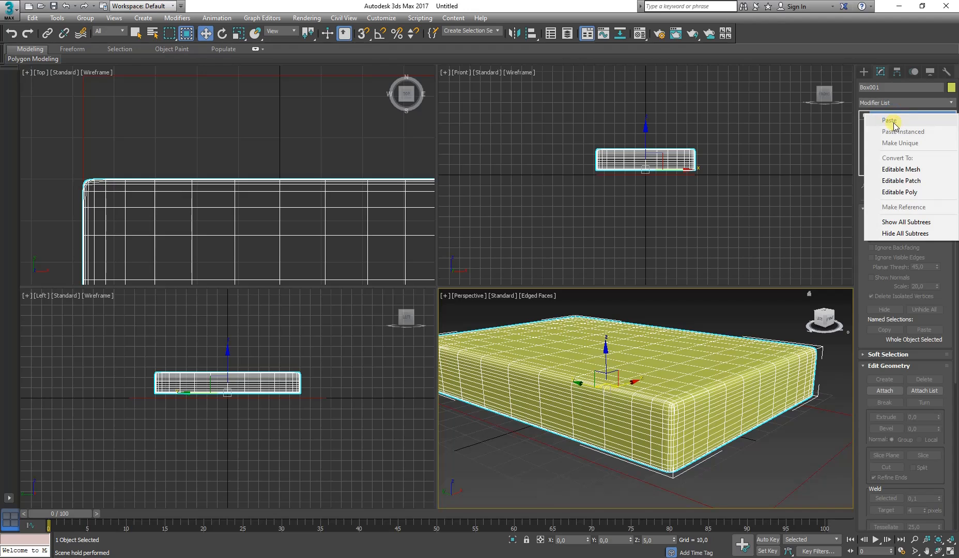
click(834, 181)
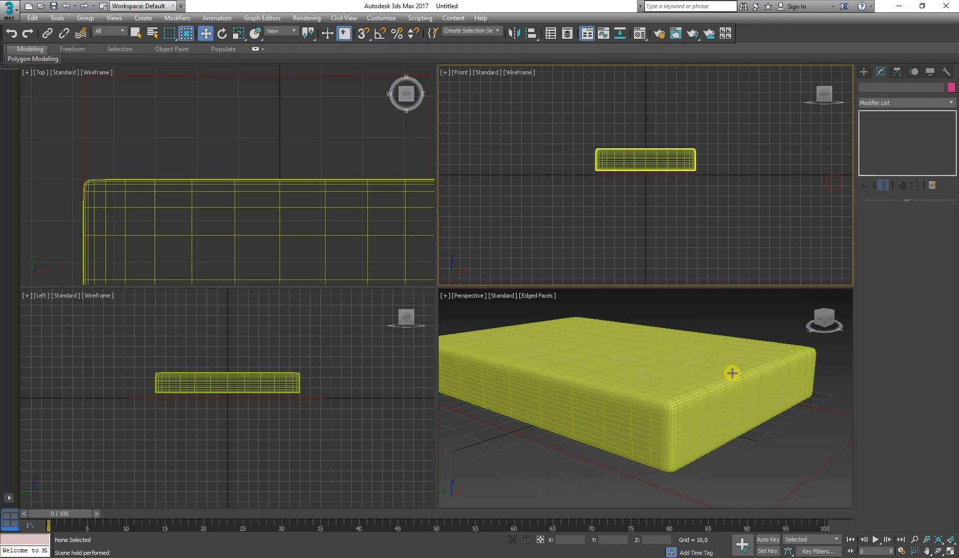
click(733, 374)
right_click(891, 115)
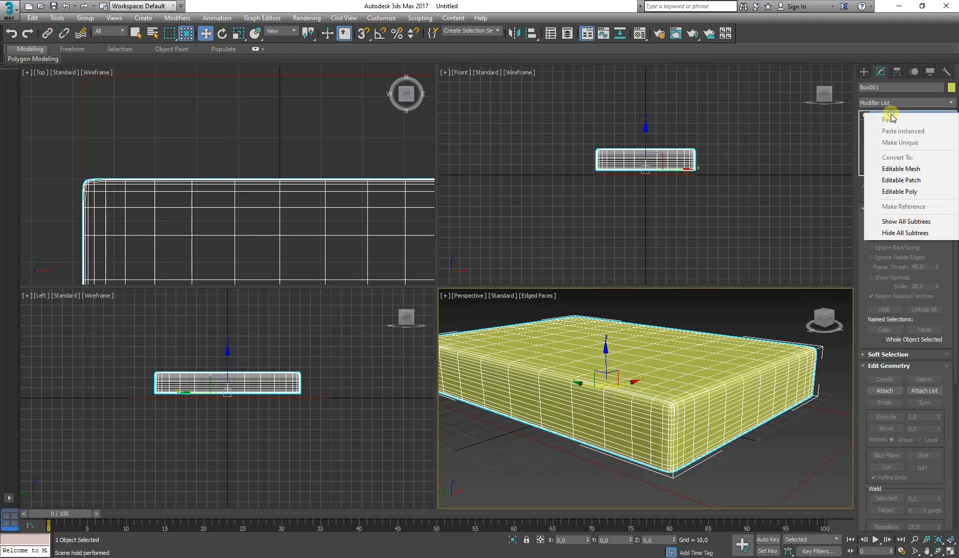
click(898, 191)
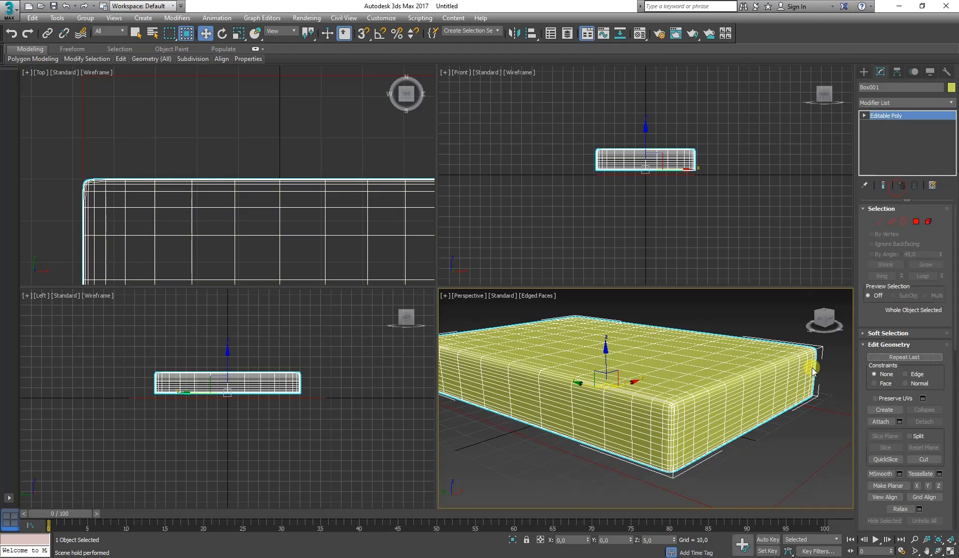
- Select the full horizontal edge loop running around the seat base just above its rounded bottom edge
click(893, 222)
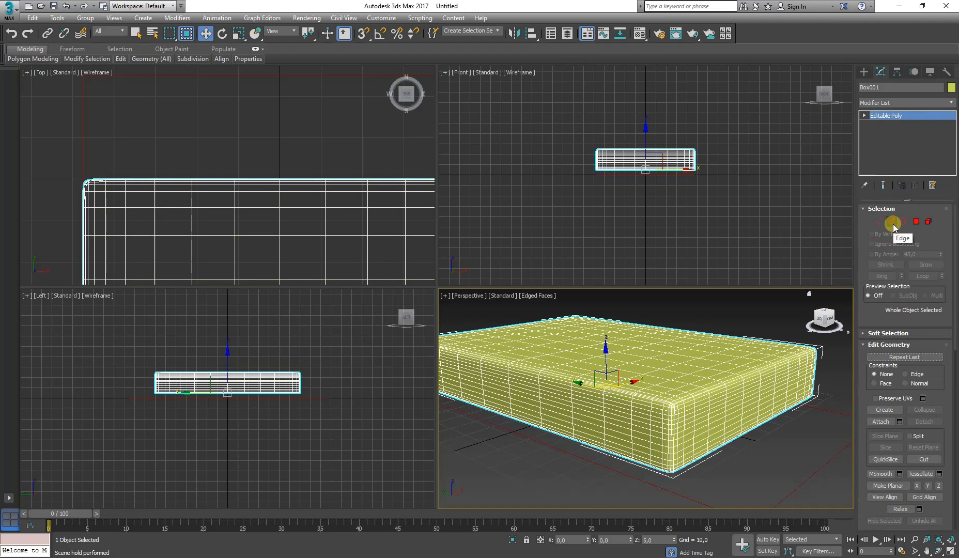
scroll(663, 463, up, 5)
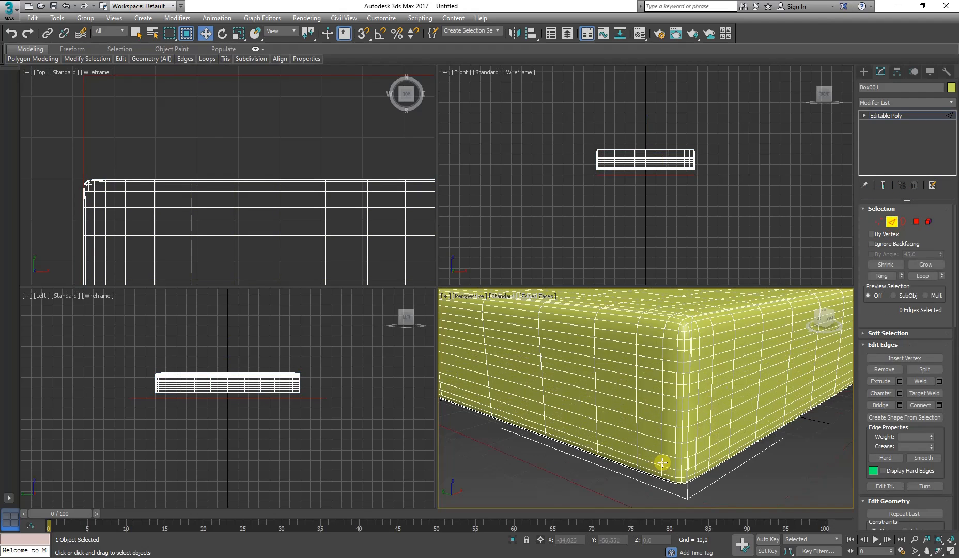
scroll(663, 462, up, 4)
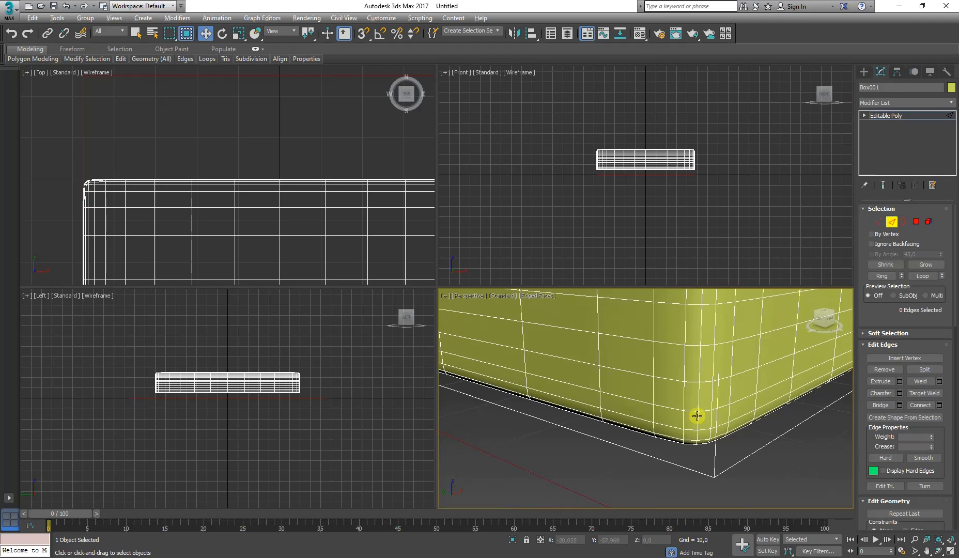
alt+middle_drag(697, 416, 654, 392)
click(643, 404)
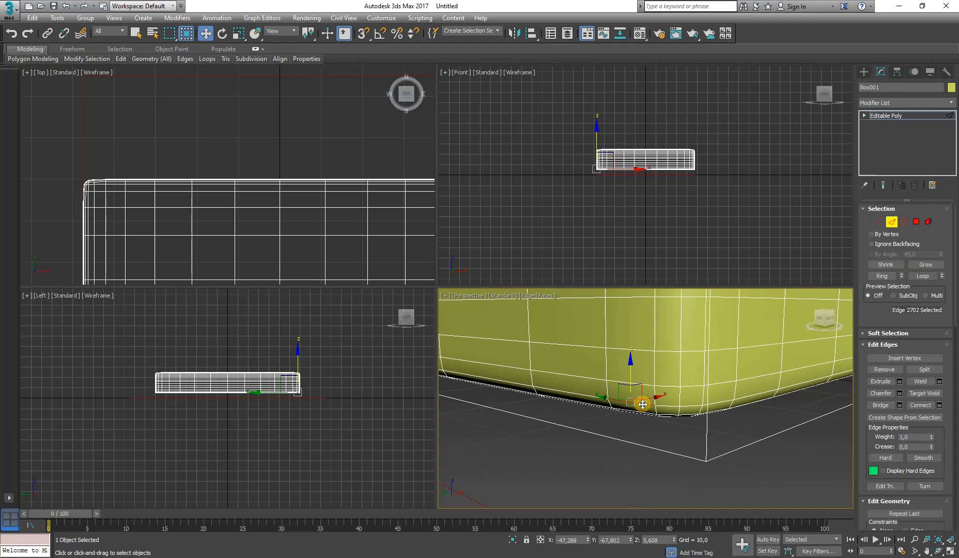
click(919, 277)
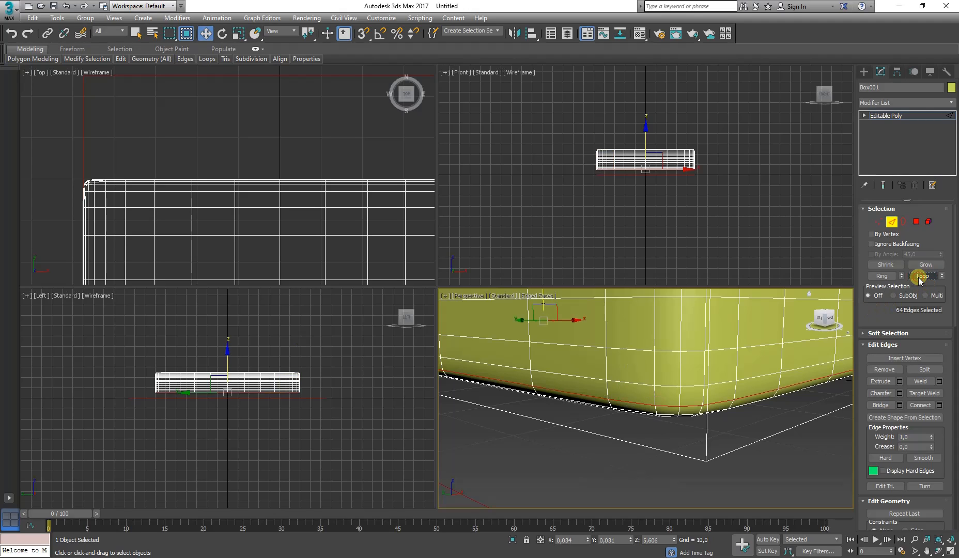
middle_drag(606, 389, 601, 388)
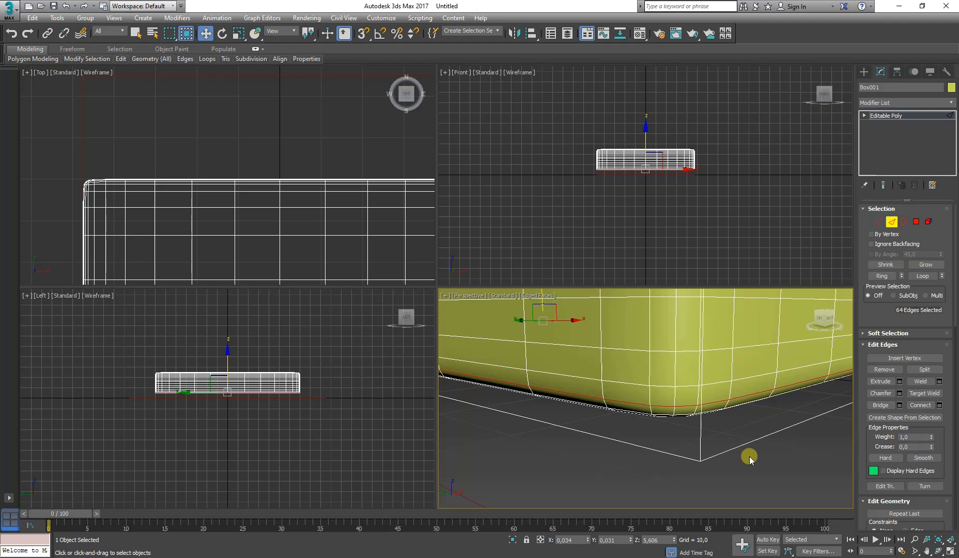
scroll(680, 411, up, 3)
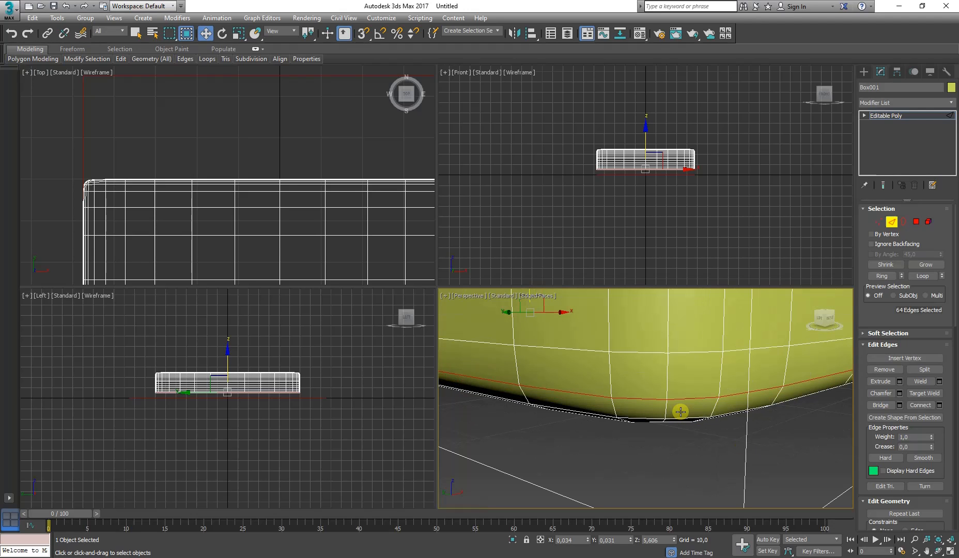
key(z)
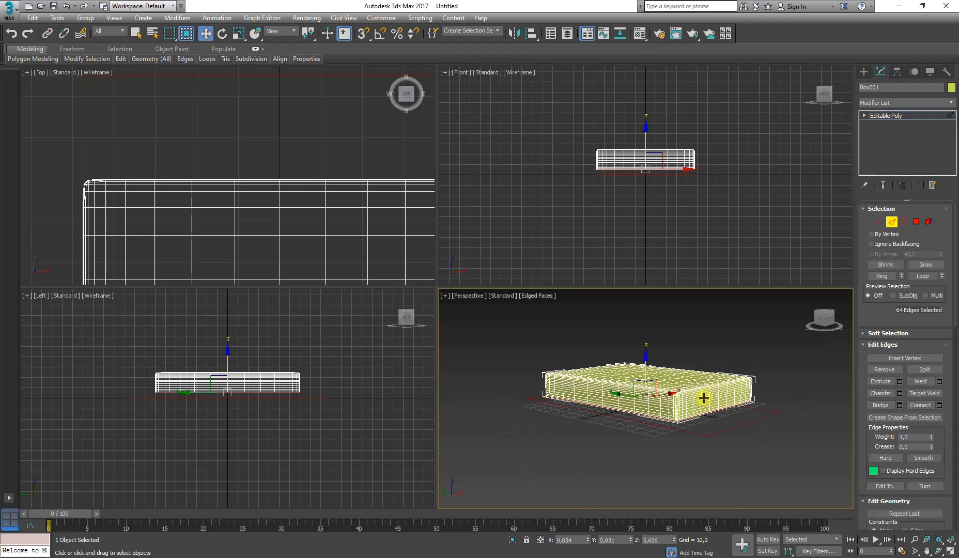
scroll(682, 413, up, 5)
scroll(605, 446, up, 3)
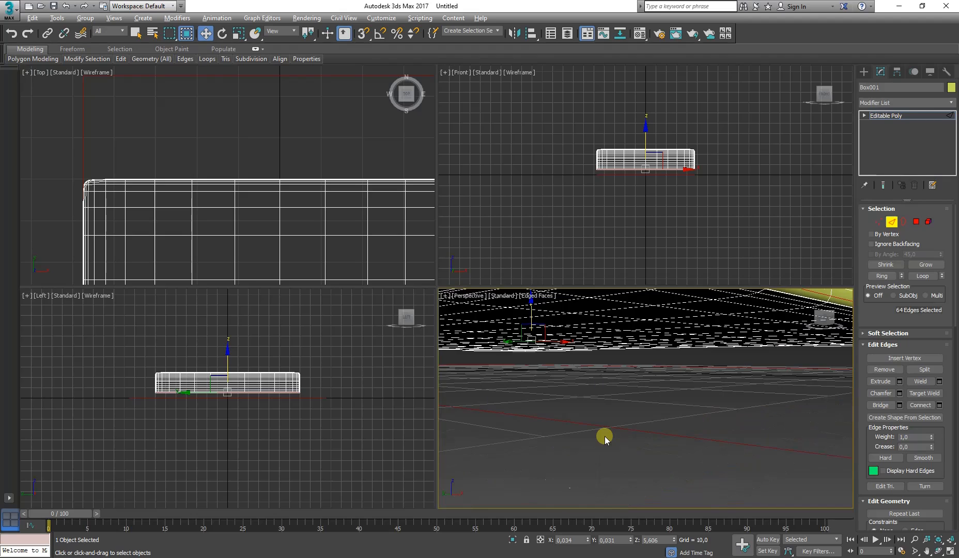
- Try extruding the selected edge loop near the seat base's bottom edge freehand in the Perspective view
middle_drag(642, 336, 660, 383)
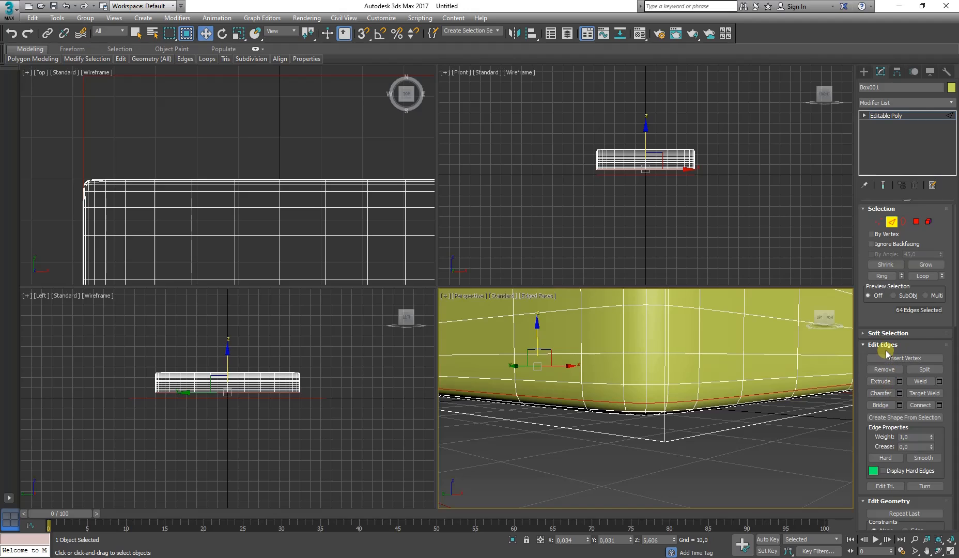
click(867, 346)
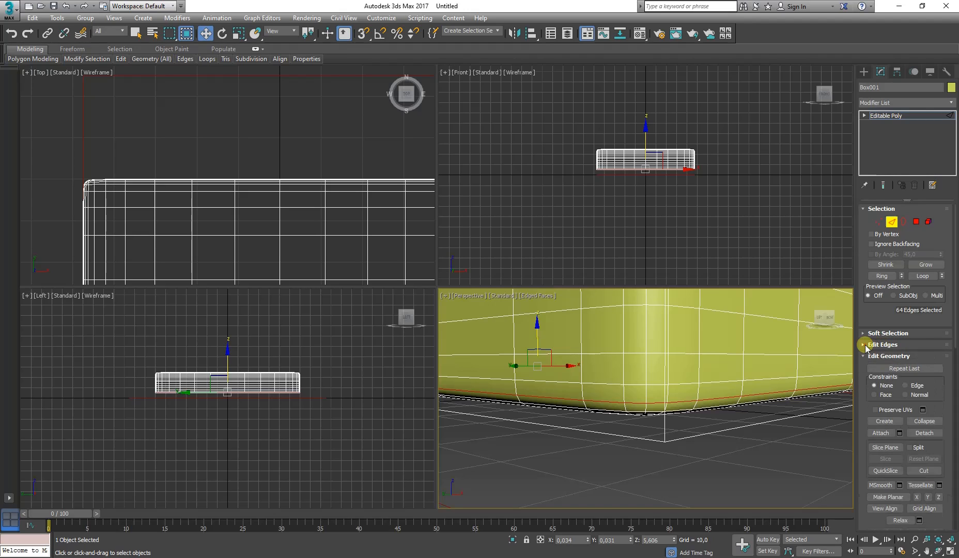
click(861, 358)
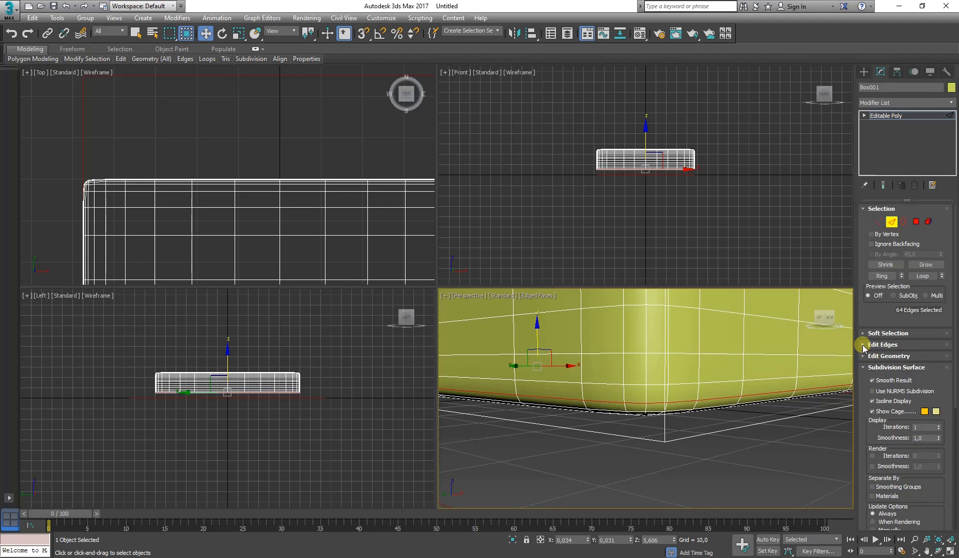
click(863, 345)
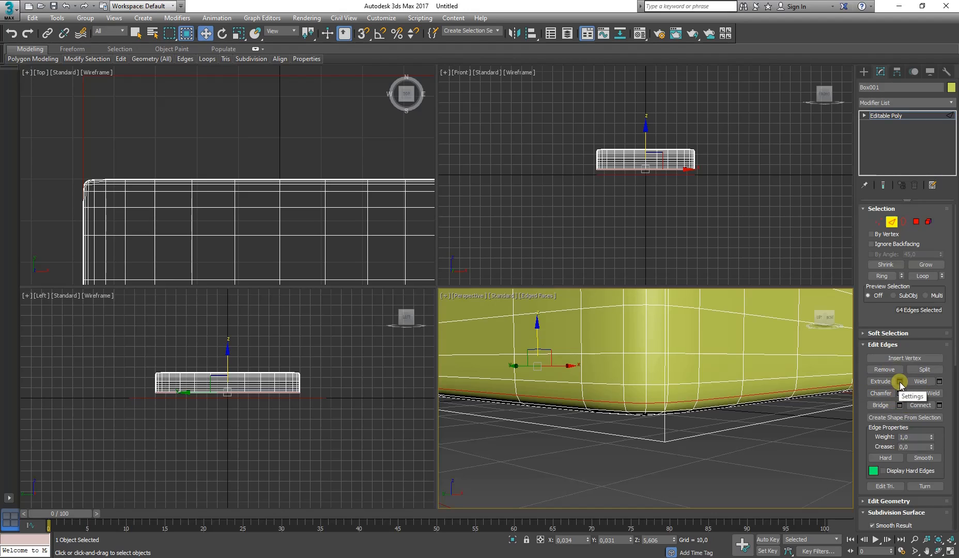
click(876, 383)
click(886, 385)
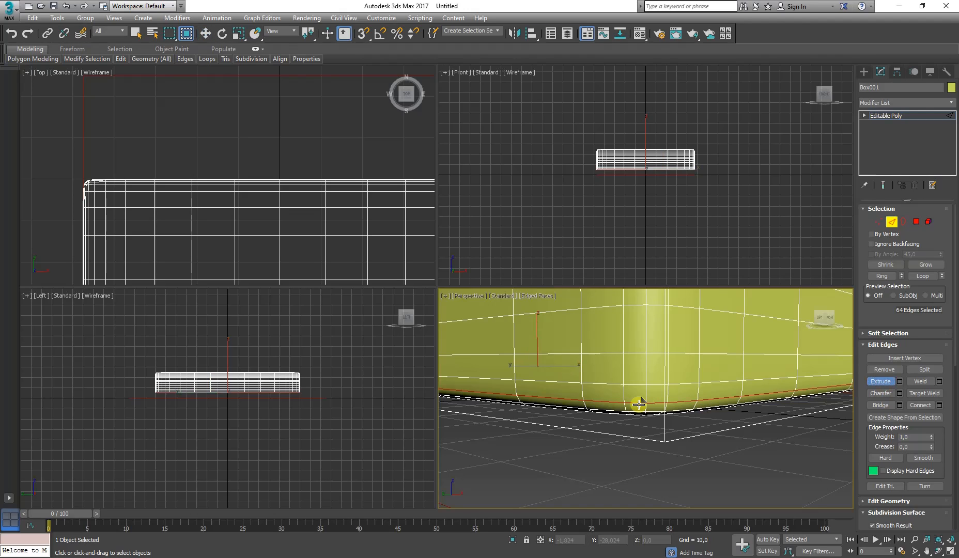
drag(640, 403, 640, 402)
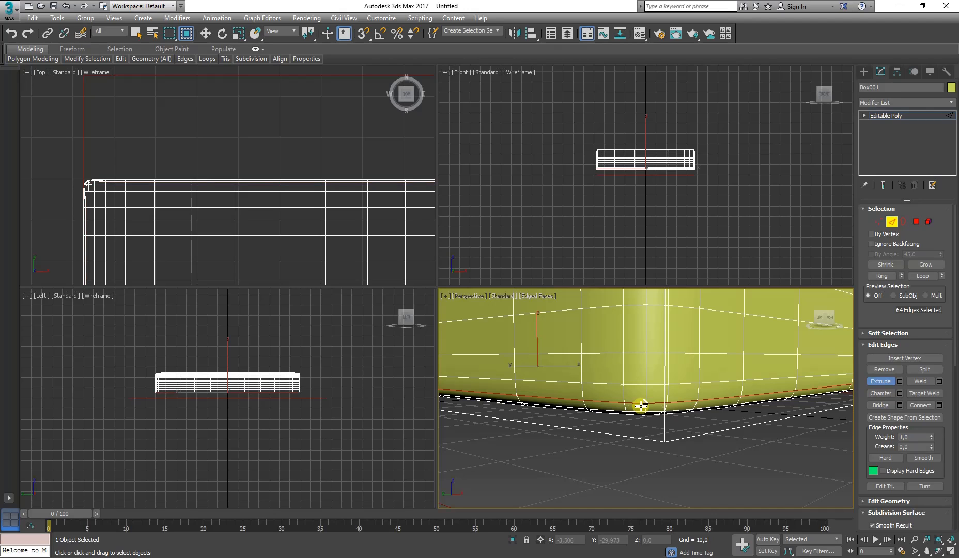
click(879, 383)
drag(709, 399, 687, 413)
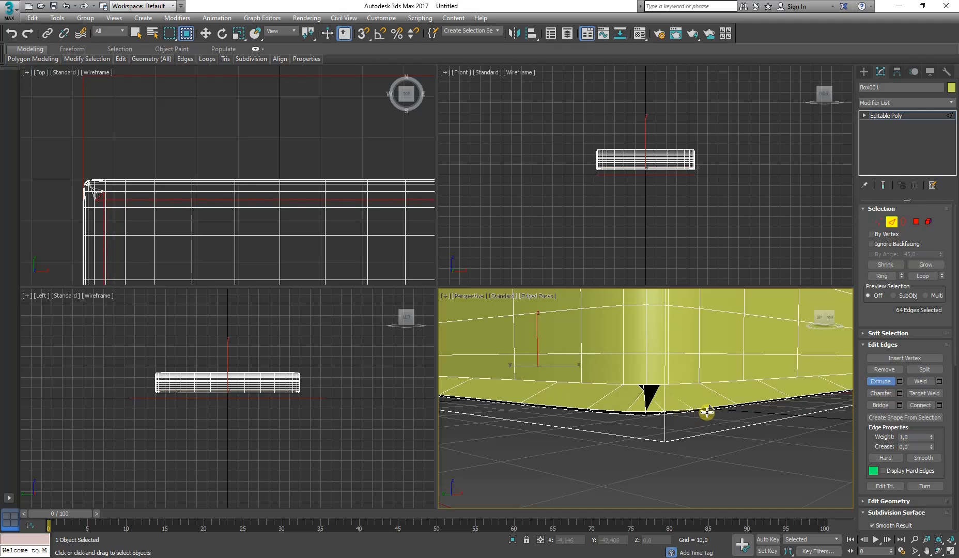
drag(760, 412, 708, 399)
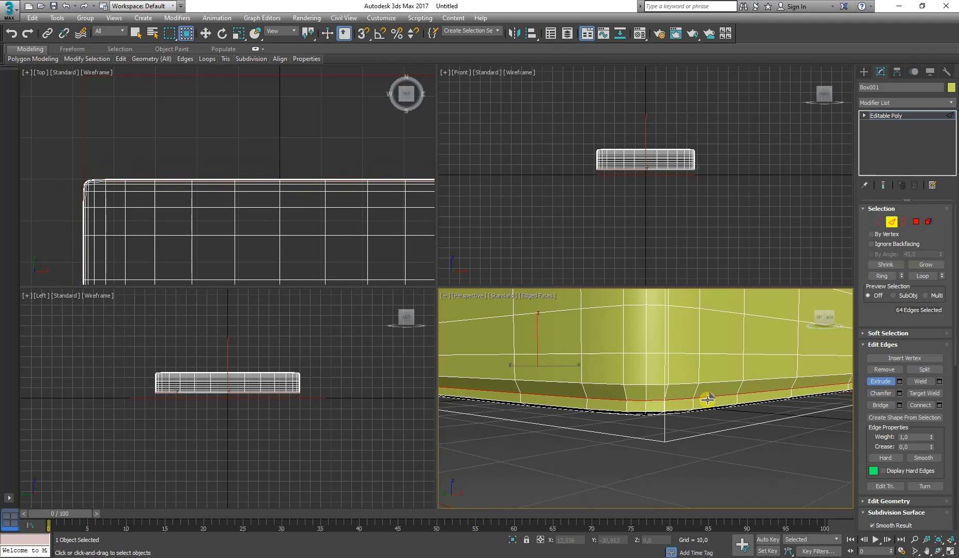
right_click(708, 399)
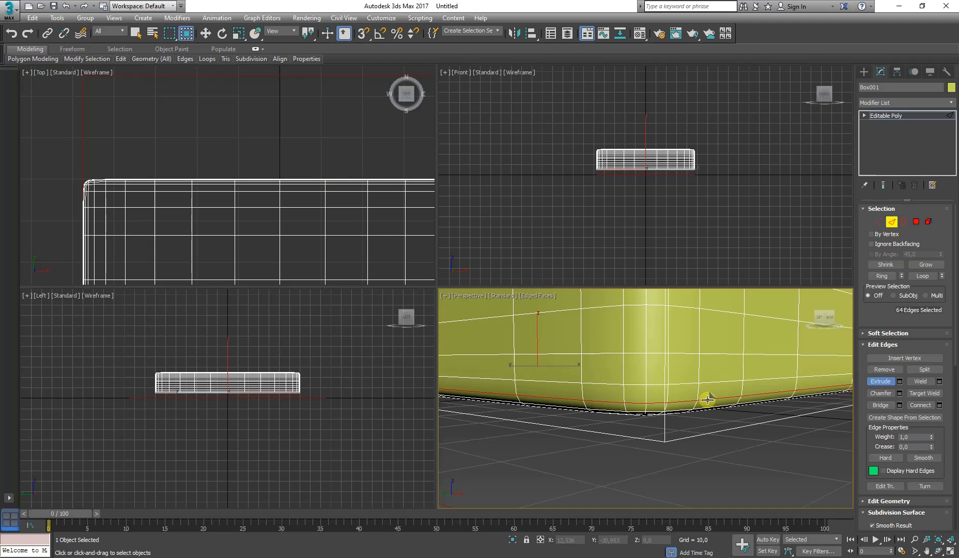
- Start a numeric Extrude Edges operation on the selected loop and reset its height and width to 0
click(900, 381)
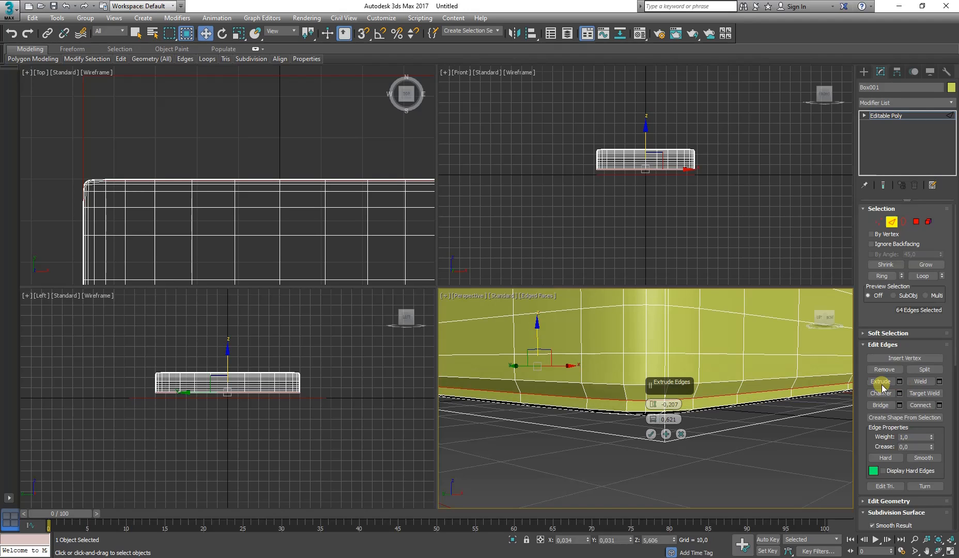
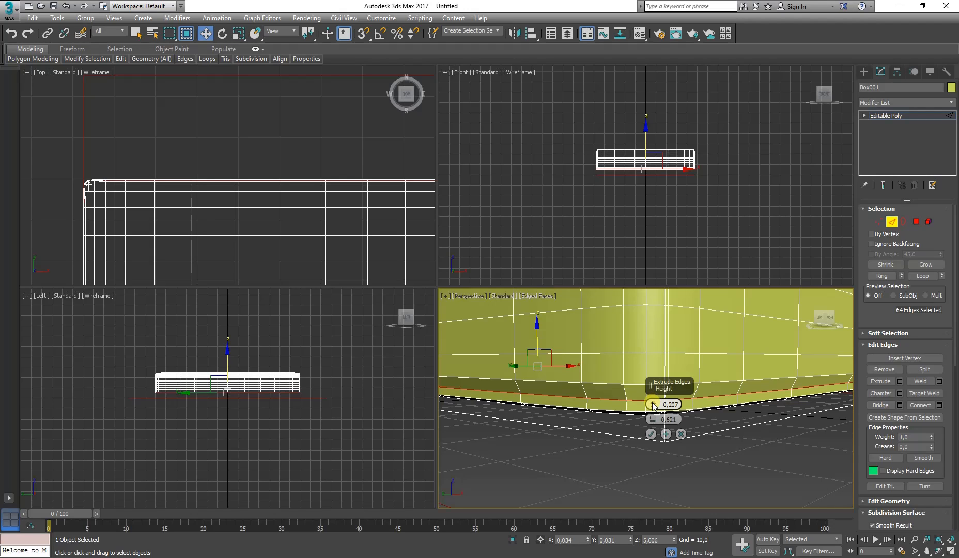
drag(653, 405, 652, 403)
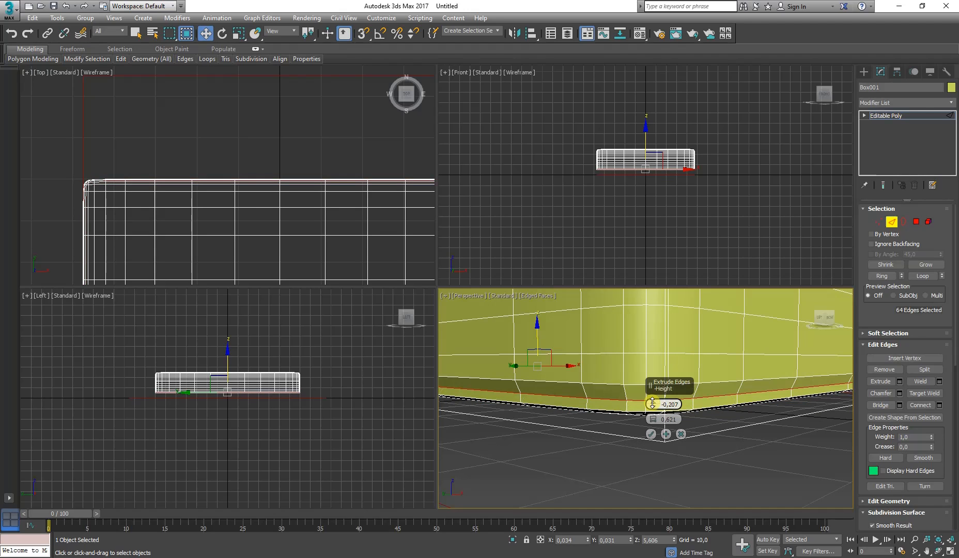
right_click(652, 404)
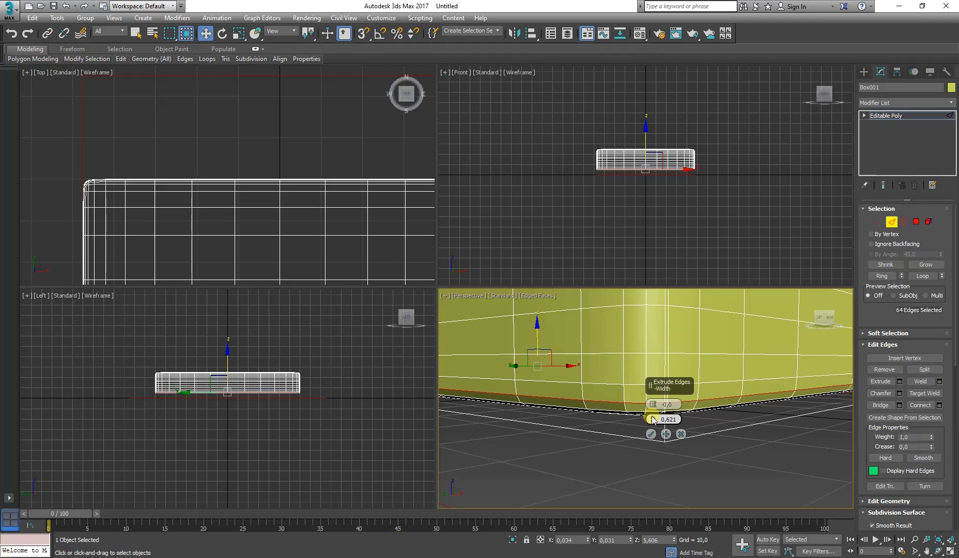
drag(653, 418, 655, 418)
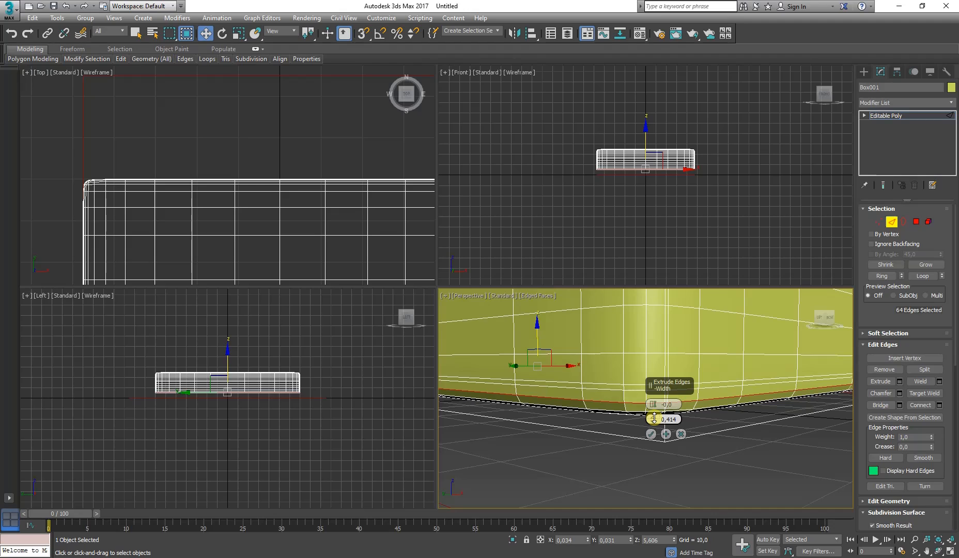
right_click(654, 419)
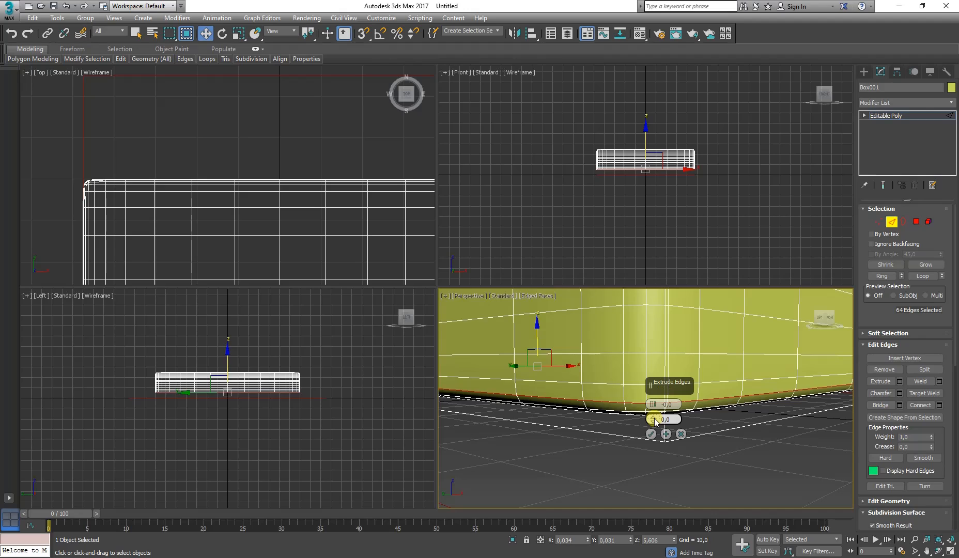
- Extrude the bottom edge loop outward with a height of 0.08 and a width of 0.09, checking the profile in the Front view
drag(654, 419, 655, 418)
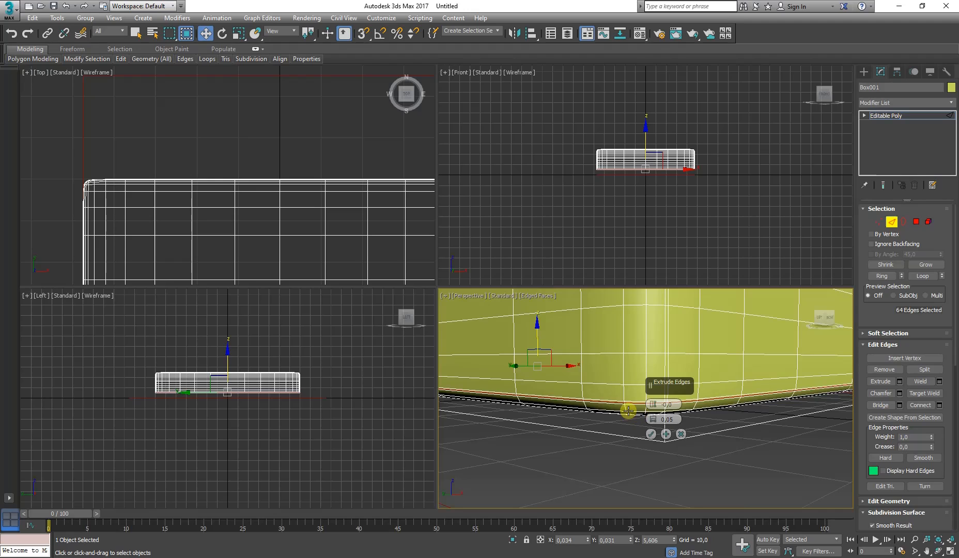
scroll(628, 410, up, 4)
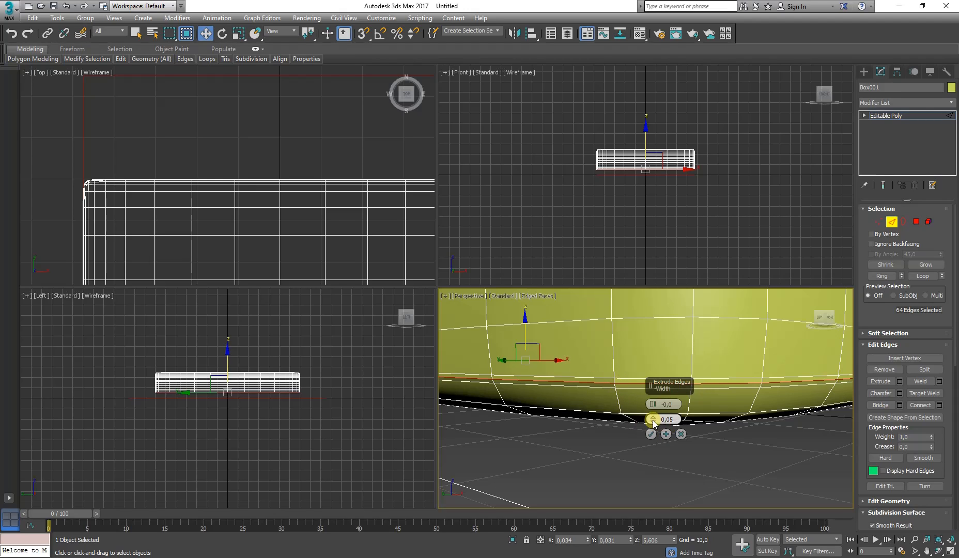
mouse_move(653, 420)
mouse_down()
mouse_move(586, 386)
mouse_move(652, 417)
mouse_up()
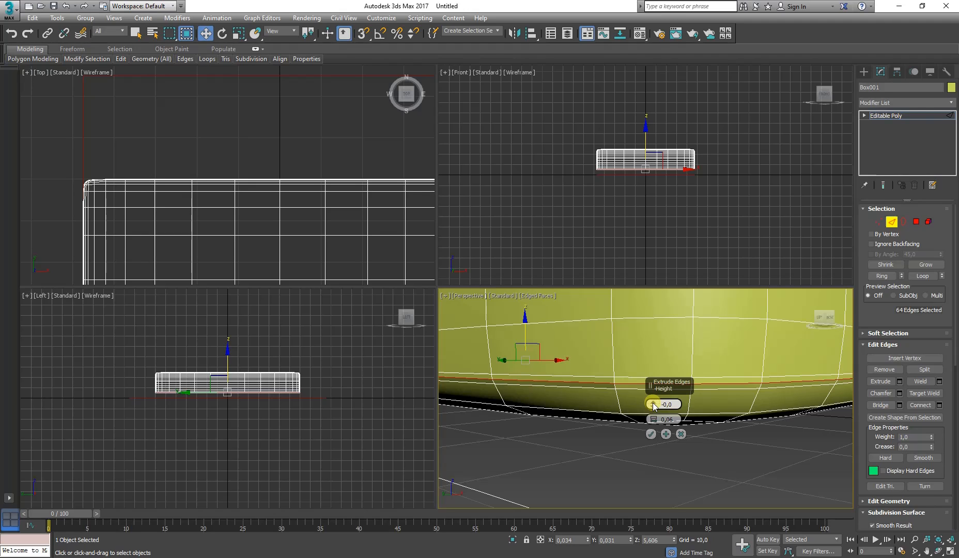
drag(653, 403, 641, 302)
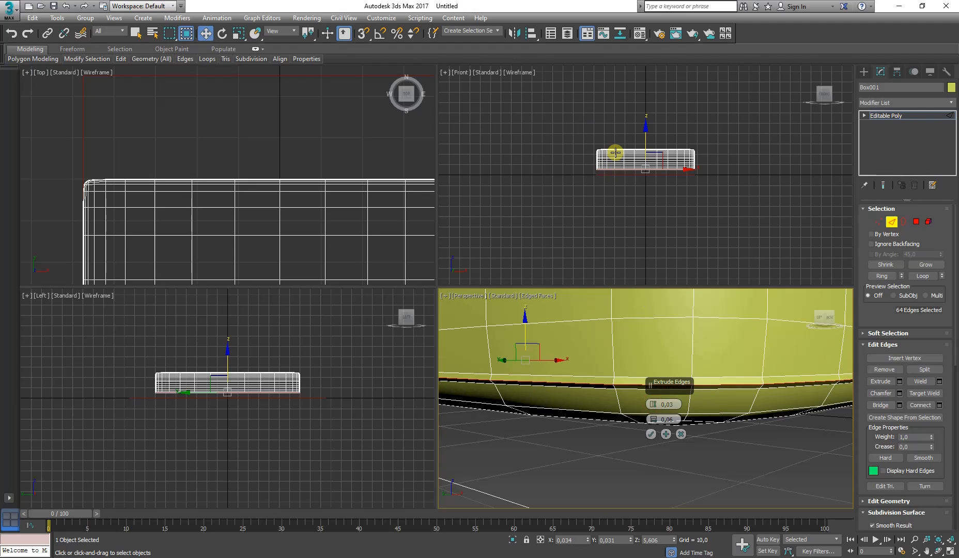
scroll(614, 154, up, 8)
scroll(537, 223, up, 6)
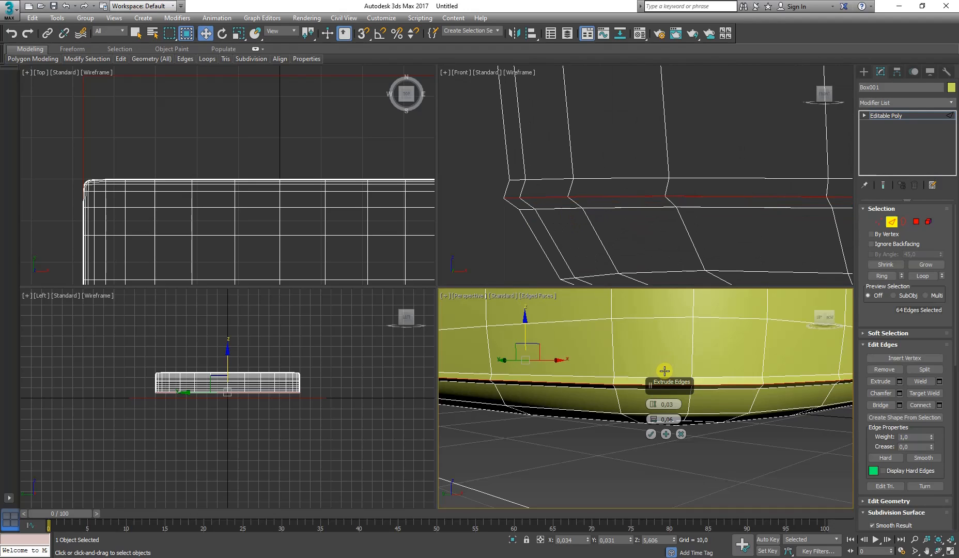
mouse_move(654, 406)
mouse_down()
mouse_move(654, 398)
mouse_move(653, 417)
mouse_move(654, 402)
mouse_up()
scroll(592, 239, up, 3)
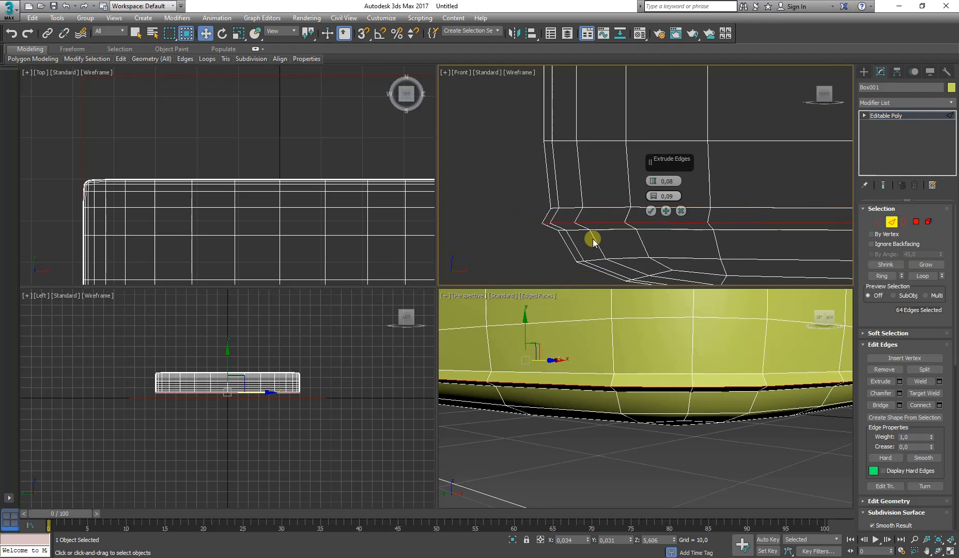
scroll(592, 239, down, 4)
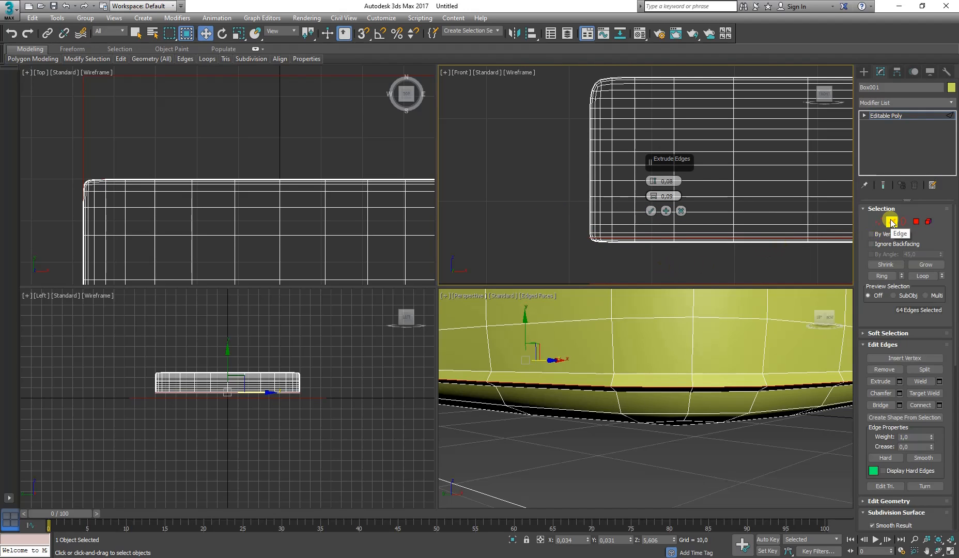
right_click(650, 403)
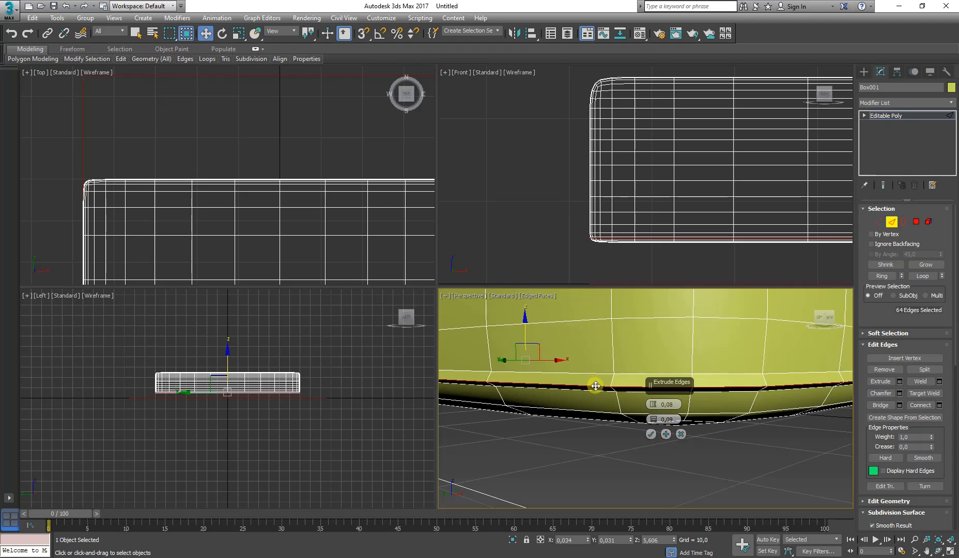
click(653, 434)
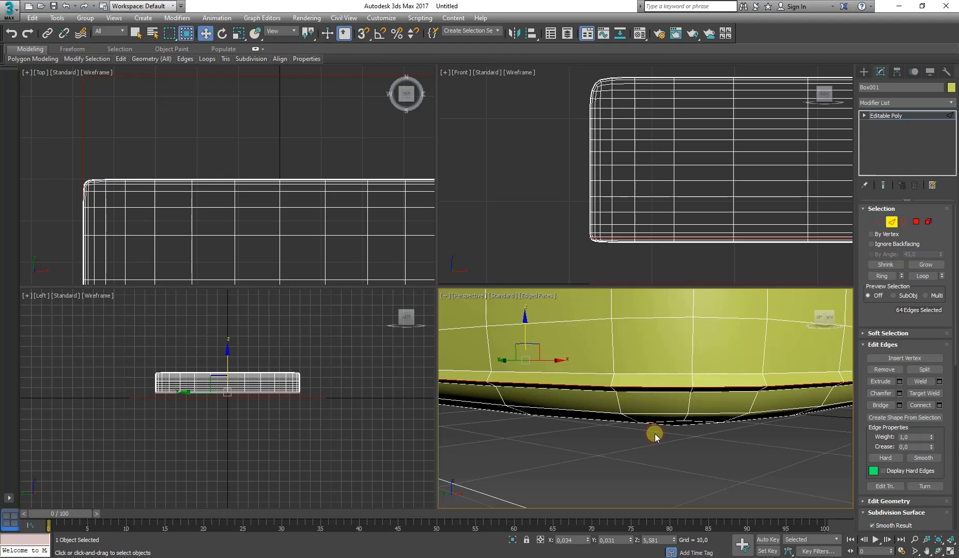
- Clear the edge selection, leave edge editing and deselect the seat base
click(703, 367)
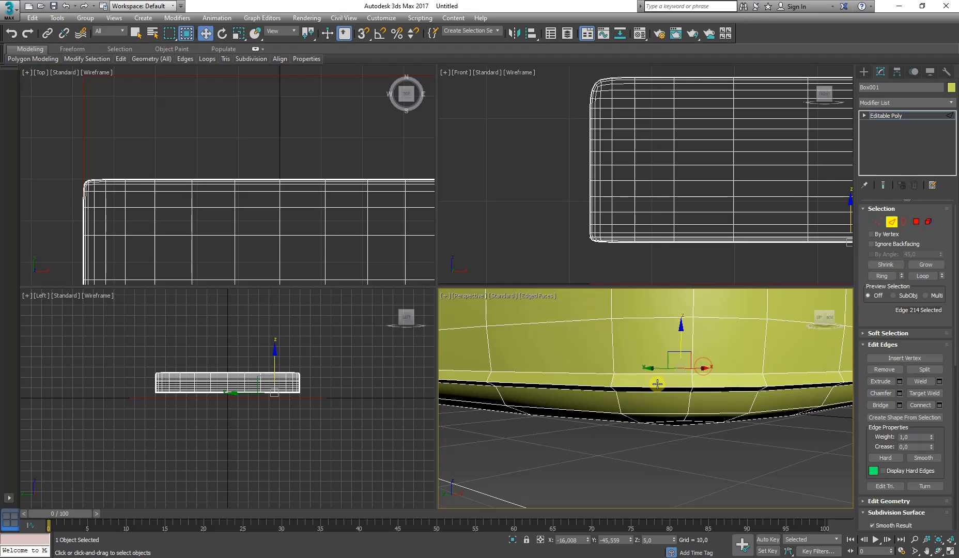
scroll(628, 438, down, 8)
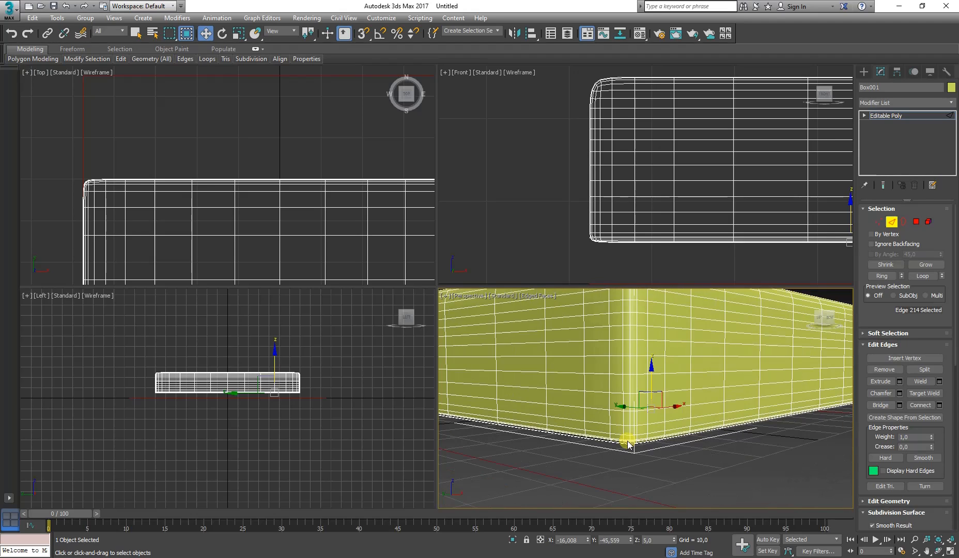
scroll(628, 443, down, 5)
click(616, 427)
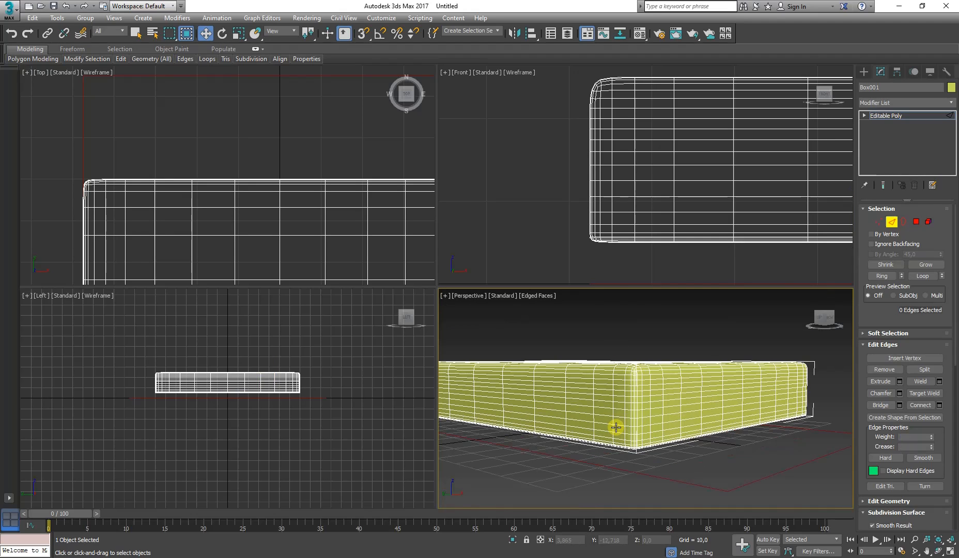
click(892, 222)
click(621, 322)
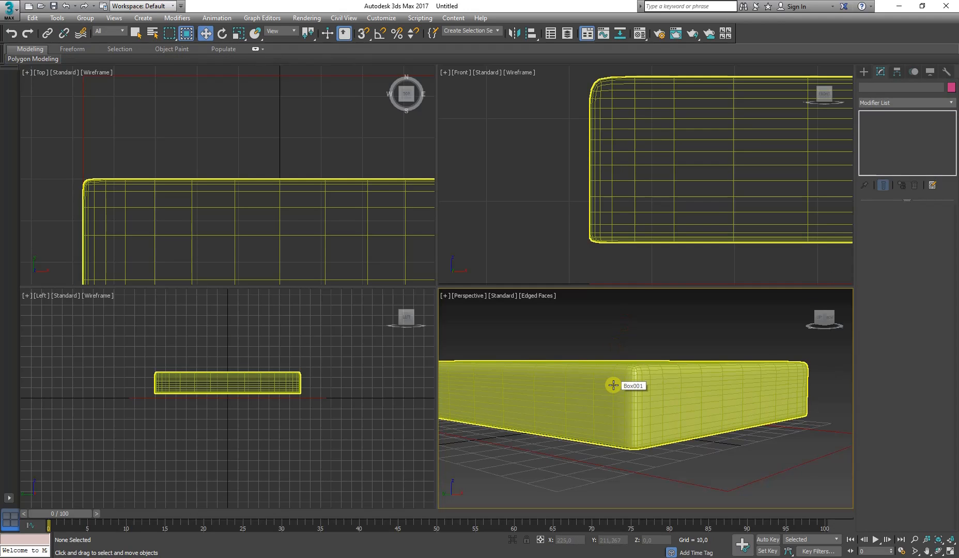
- Hide the edge overlay and examine the extruded ridge at the seat base's bottom corner in the Perspective and Front views
key(F4)
scroll(620, 445, up, 4)
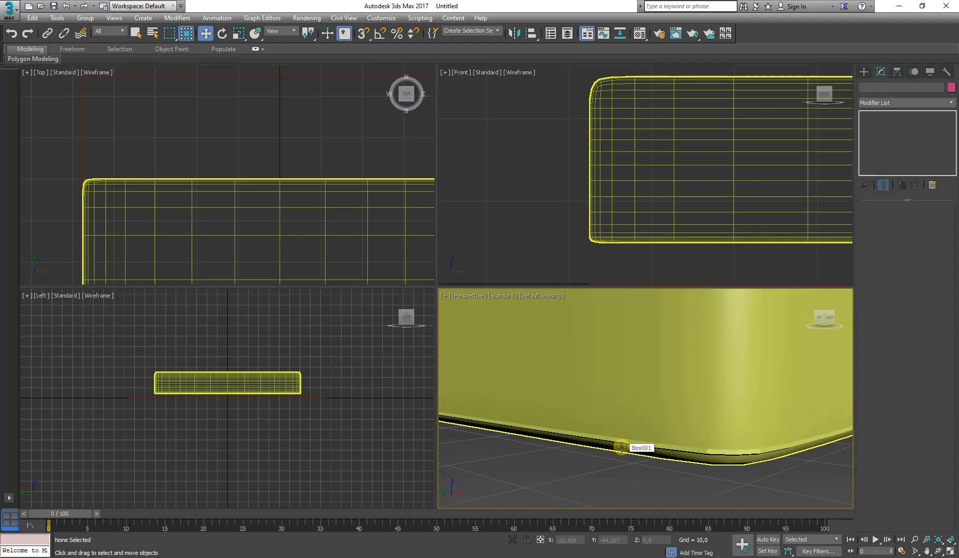
scroll(718, 452, up, 3)
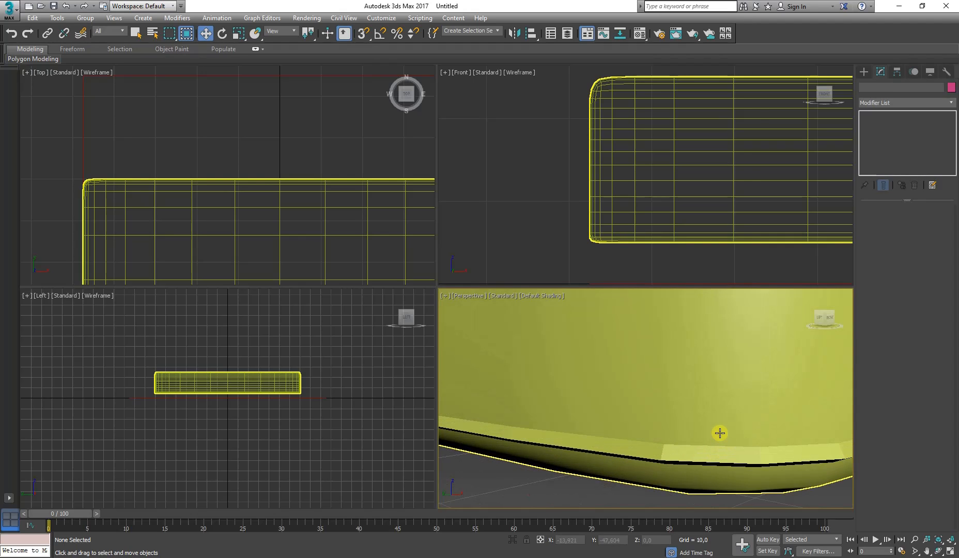
middle_drag(657, 453, 678, 349)
scroll(594, 238, up, 3)
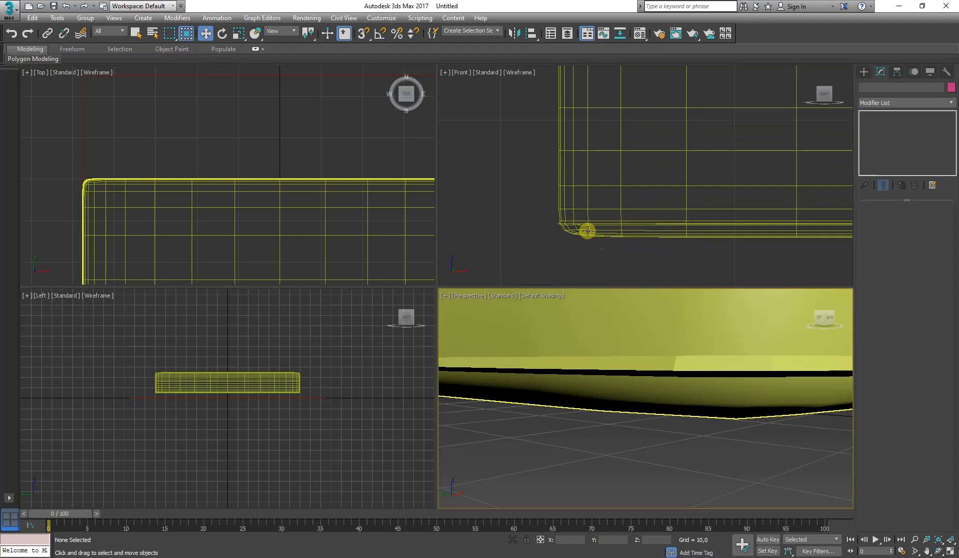
scroll(491, 216, up, 4)
scroll(505, 216, up, 2)
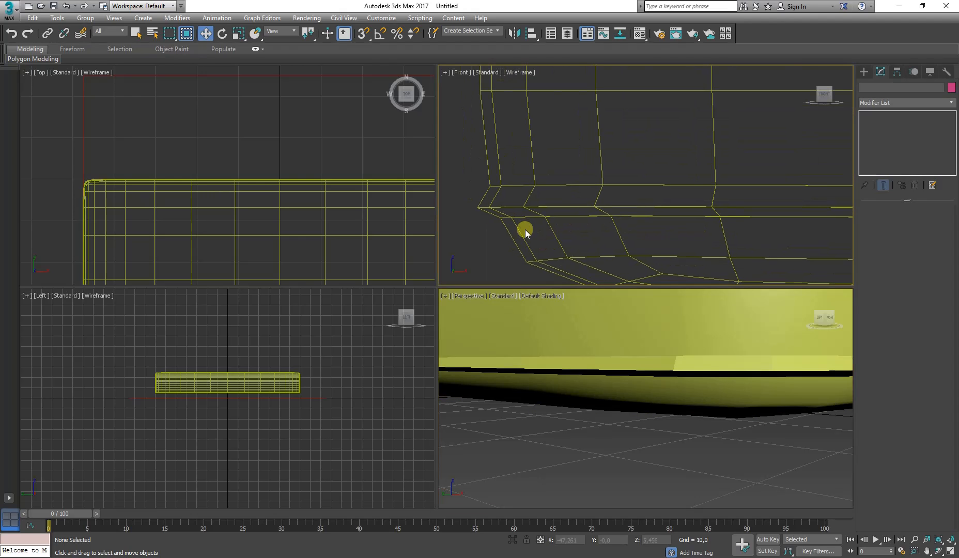
- Select the seat base, show its edges in the Perspective view, and select the full edge loop along the ridge's outer tip
click(498, 209)
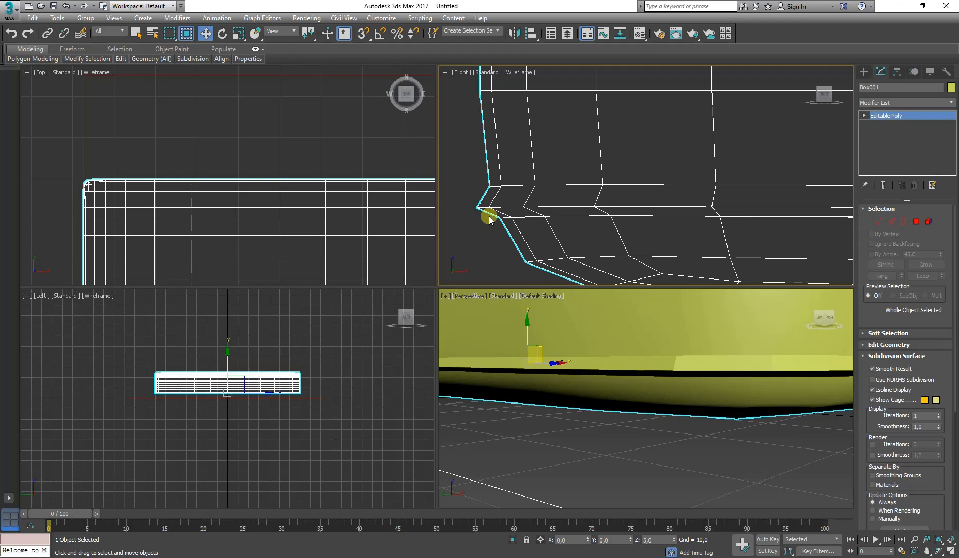
click(896, 222)
click(572, 358)
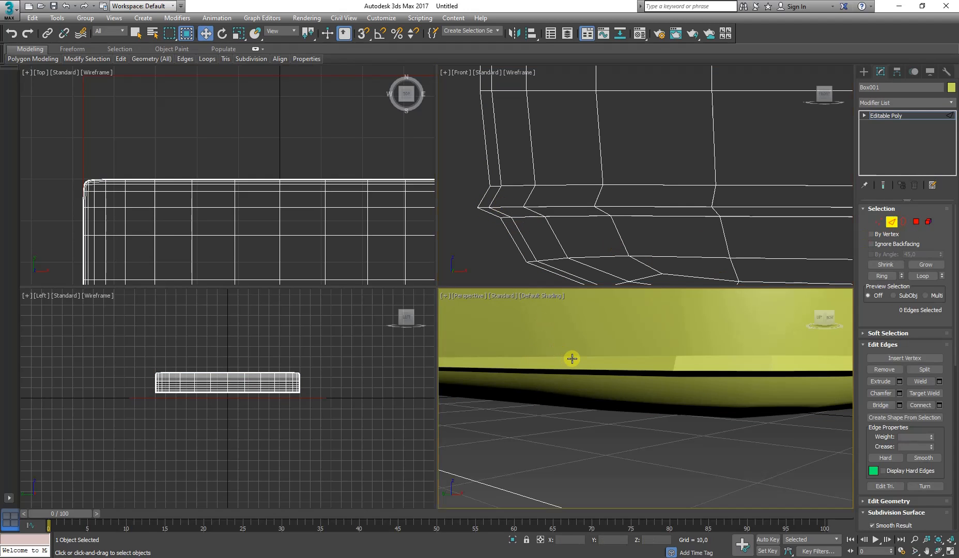
key(F4)
click(574, 370)
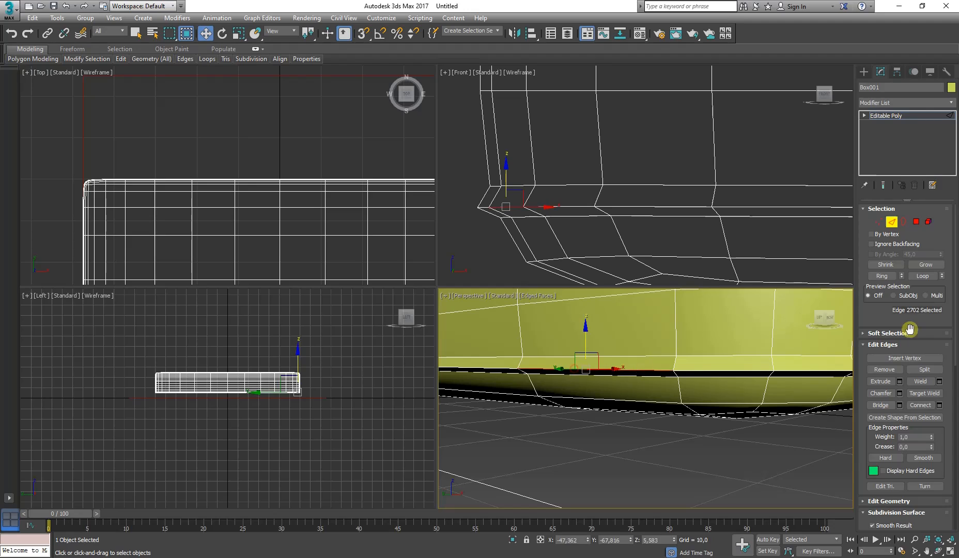
click(932, 277)
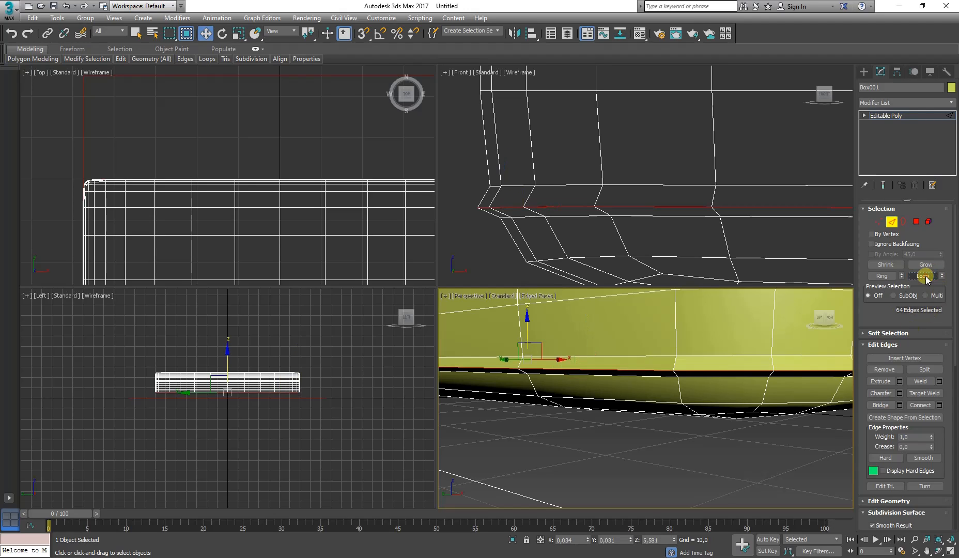
- Move the selected ridge edge loop upward along the Z axis on the seat base
middle_click(552, 227)
middle_drag(553, 204, 550, 216)
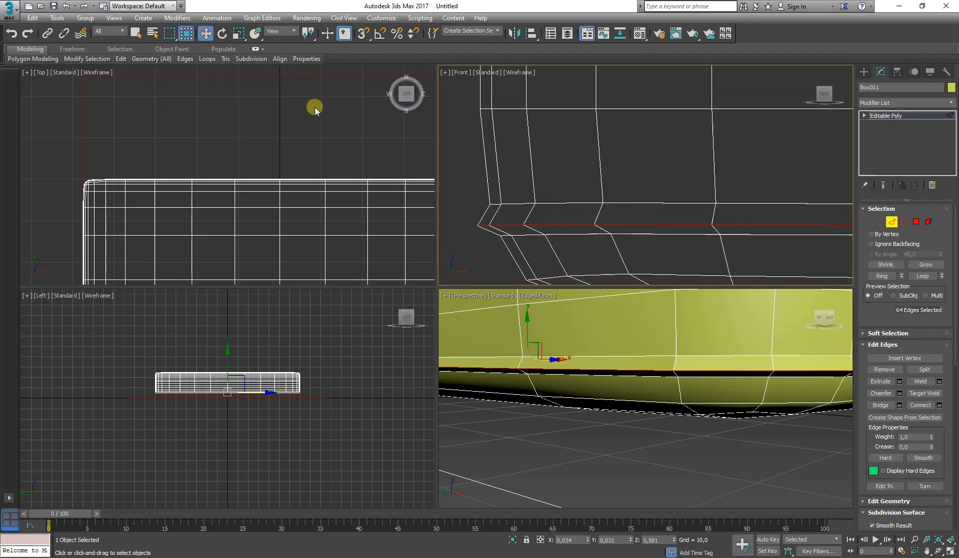
middle_drag(620, 214, 560, 225)
scroll(559, 226, down, 3)
scroll(558, 204, down, 2)
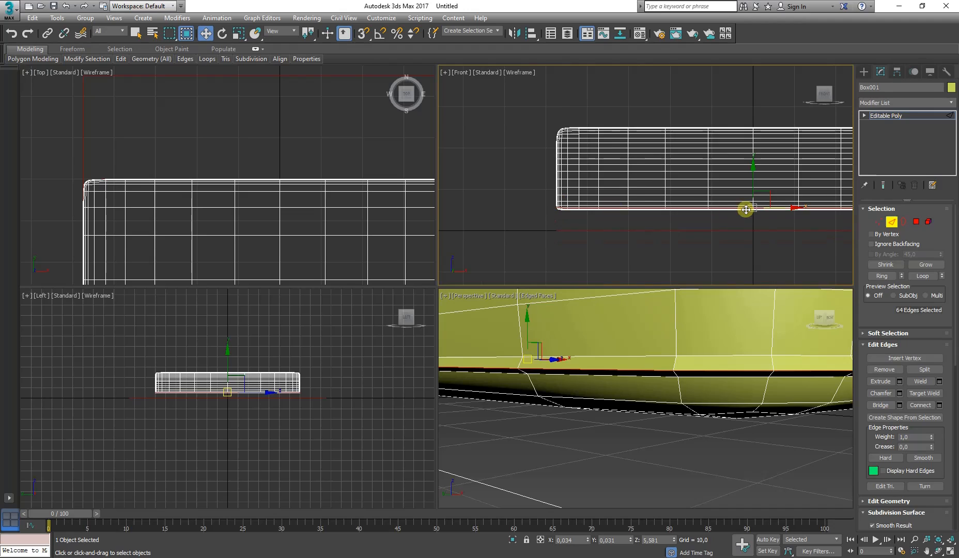
scroll(744, 210, up, 5)
scroll(657, 208, down, 2)
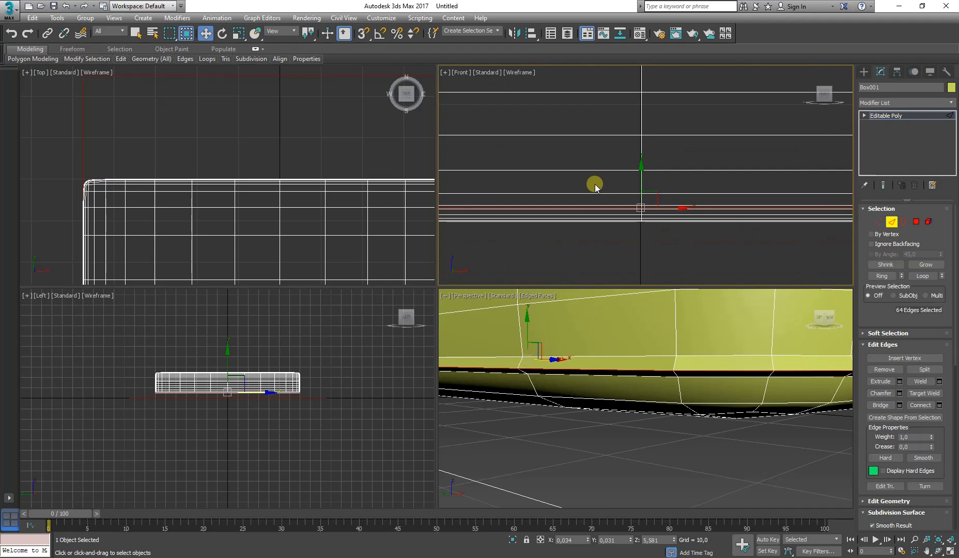
scroll(595, 184, up, 3)
middle_drag(807, 202, 638, 208)
scroll(531, 222, up, 4)
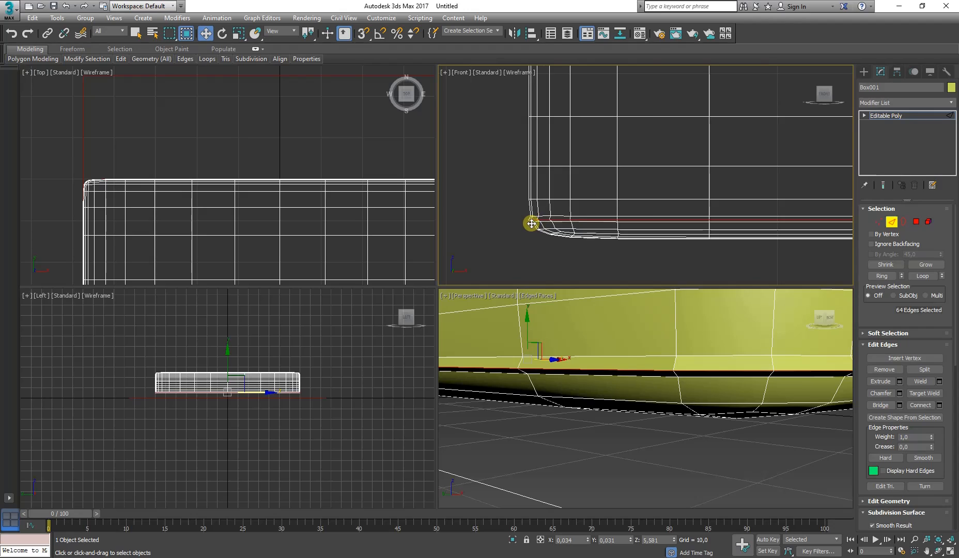
scroll(531, 223, up, 3)
middle_click(603, 353)
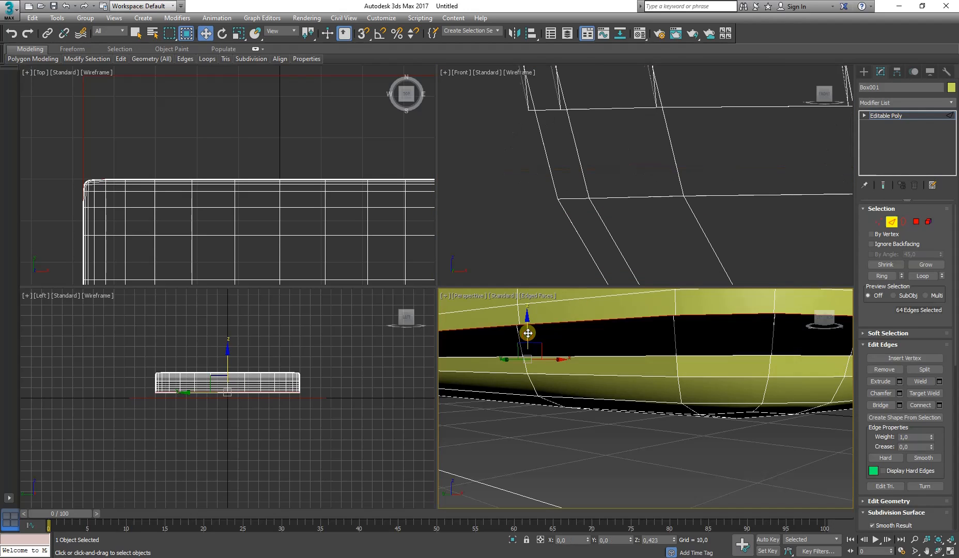
- Shape the selected edge loop near the box's base into an outward-protruding seam ridge, and leave edge editing
mouse_move(526, 331)
mouse_down()
mouse_move(524, 357)
mouse_move(526, 330)
mouse_up()
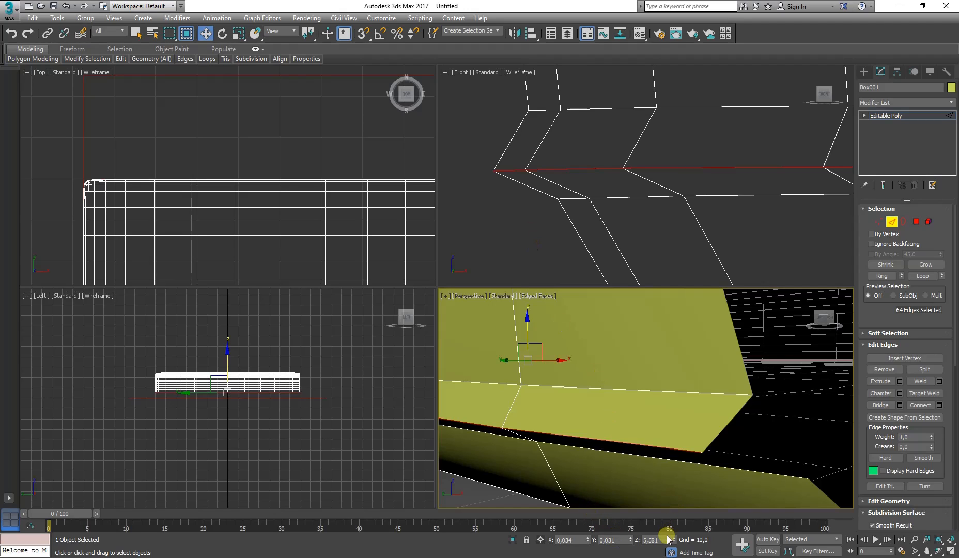
click(526, 250)
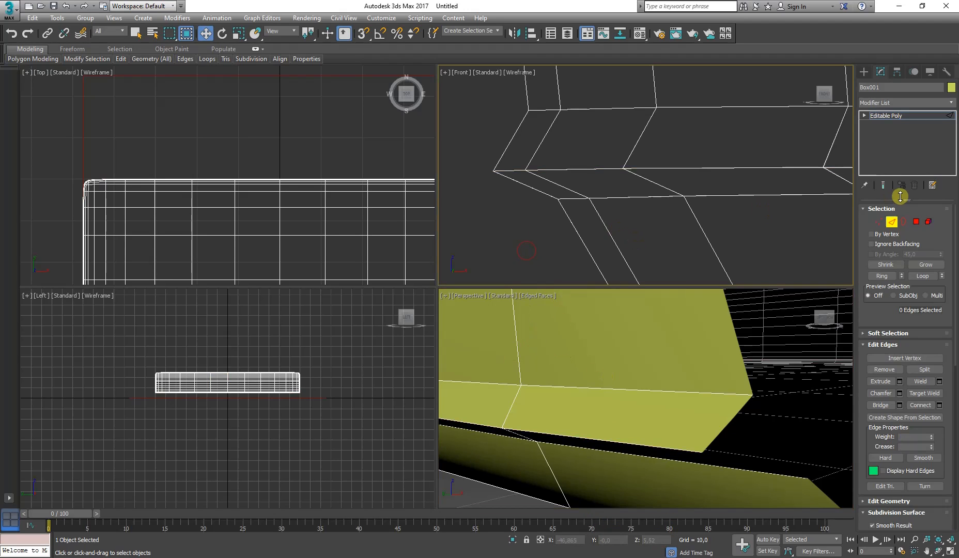
click(889, 221)
scroll(522, 229, down, 3)
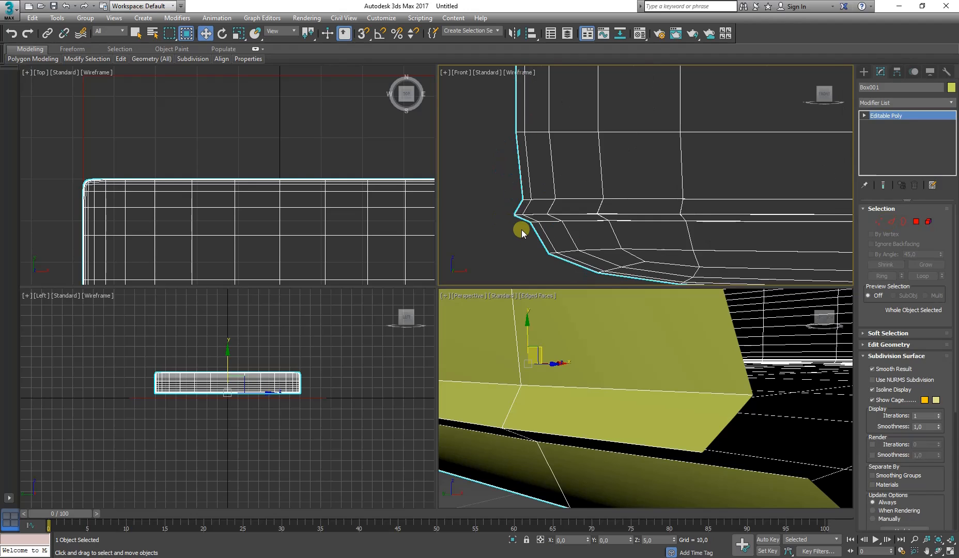
- Inspect the seam around the box's lower corner and compare it with the KIVIK sofa photo in the browser
scroll(521, 230, up, 3)
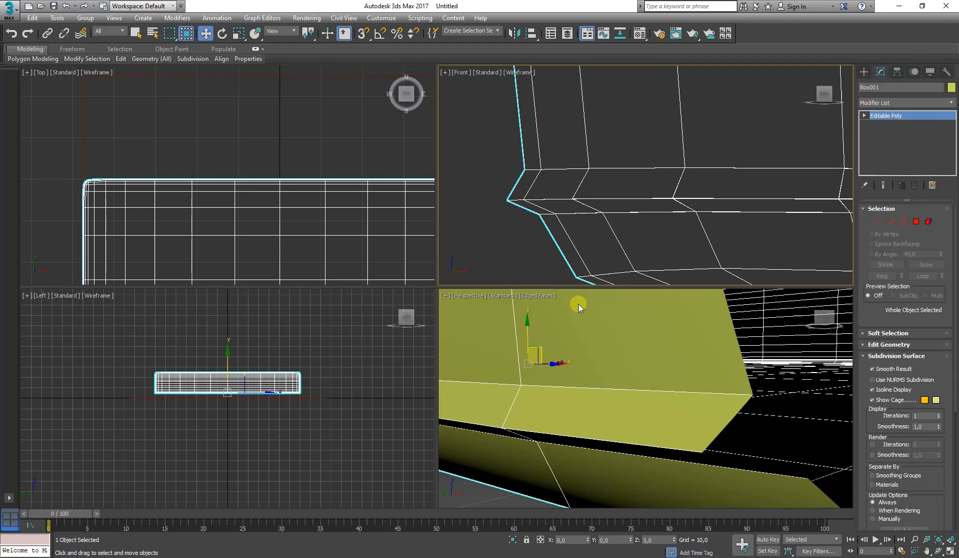
scroll(554, 368, down, 5)
scroll(632, 343, up, 4)
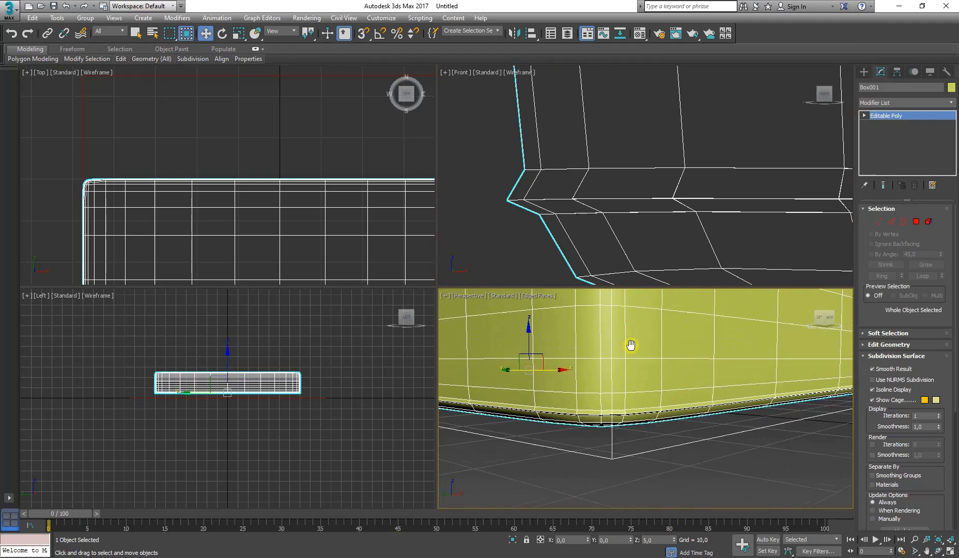
click(662, 471)
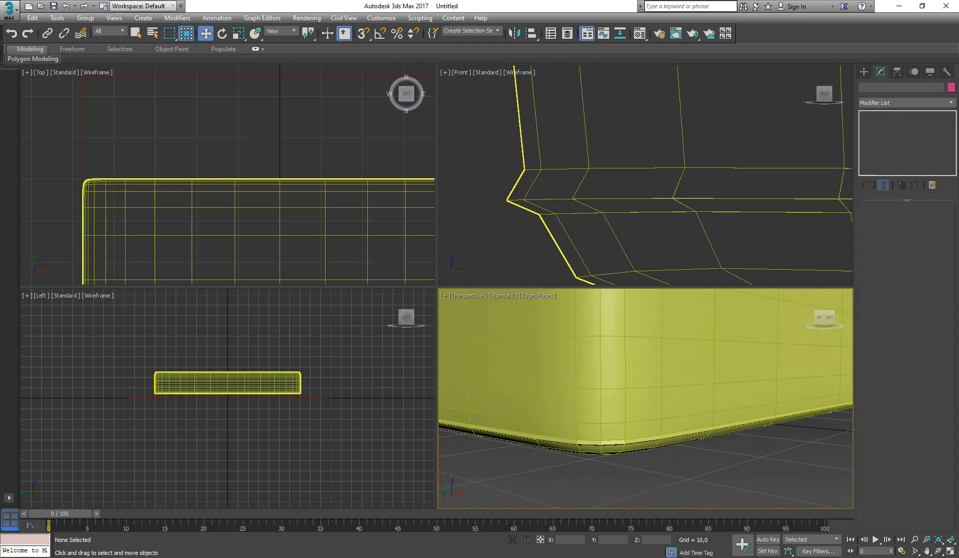
key(alt+Tab)
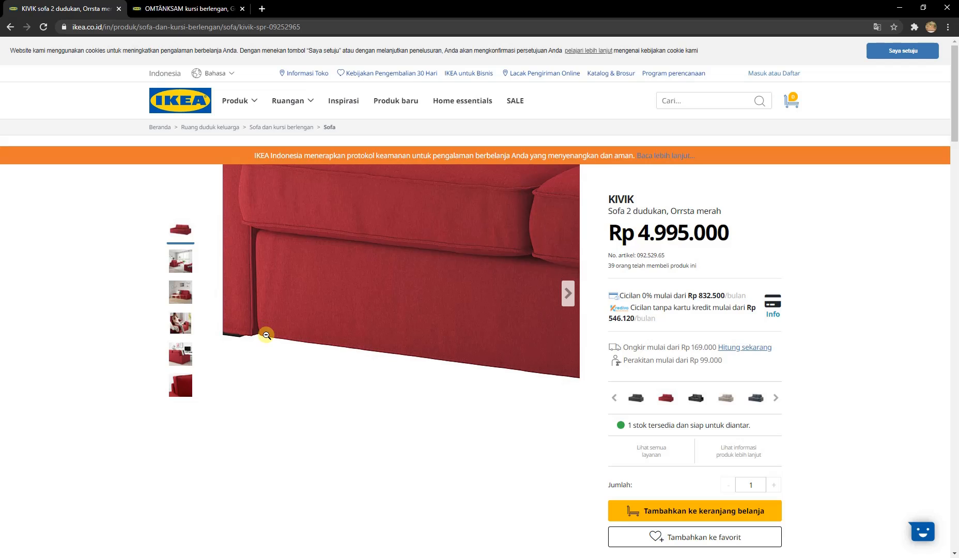
key(alt+Tab)
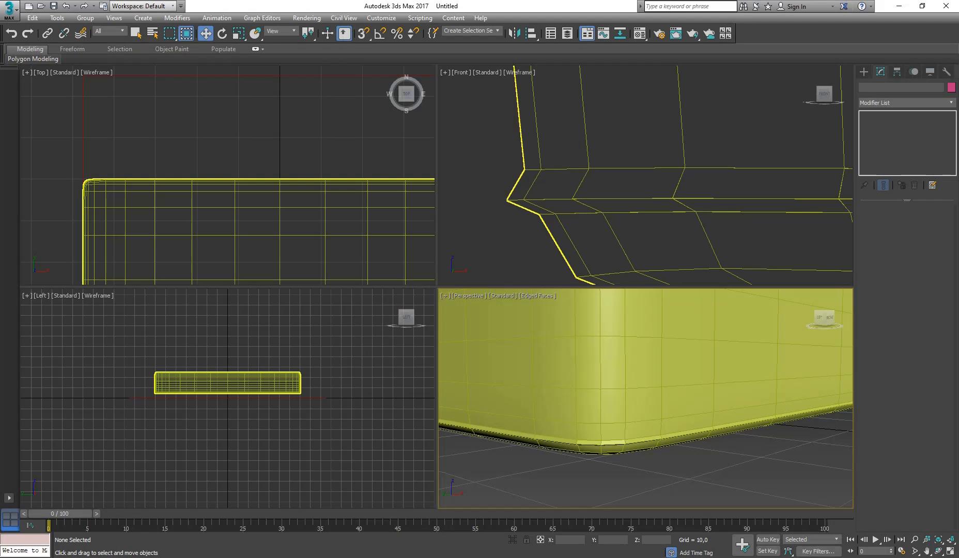
- Apply a TurboSmooth modifier to the seamed box and hide the edge wires in the perspective view
click(570, 276)
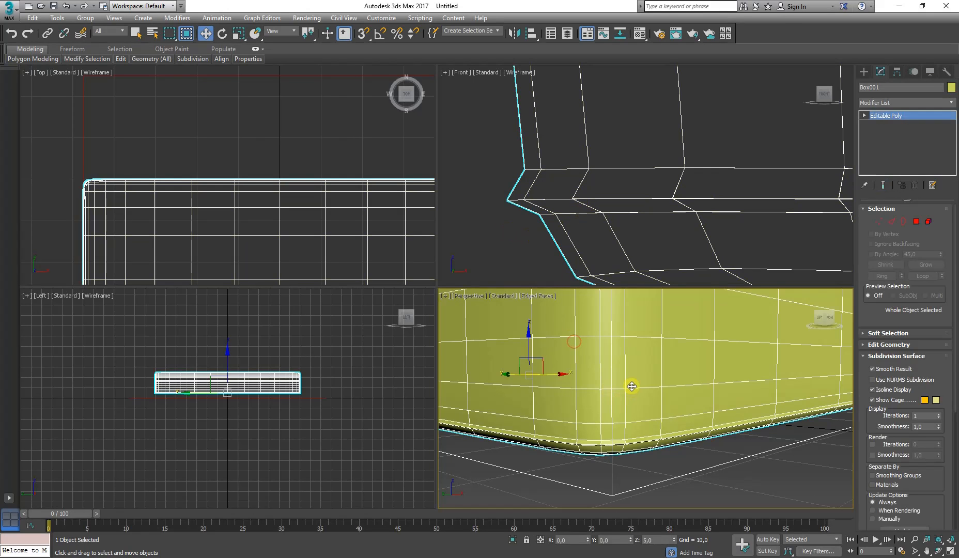
click(951, 102)
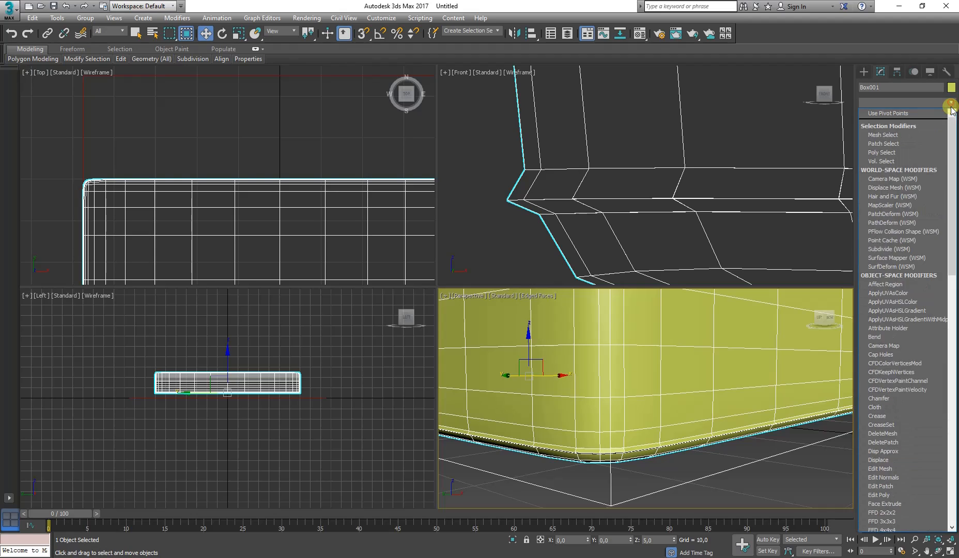
drag(950, 150, 956, 390)
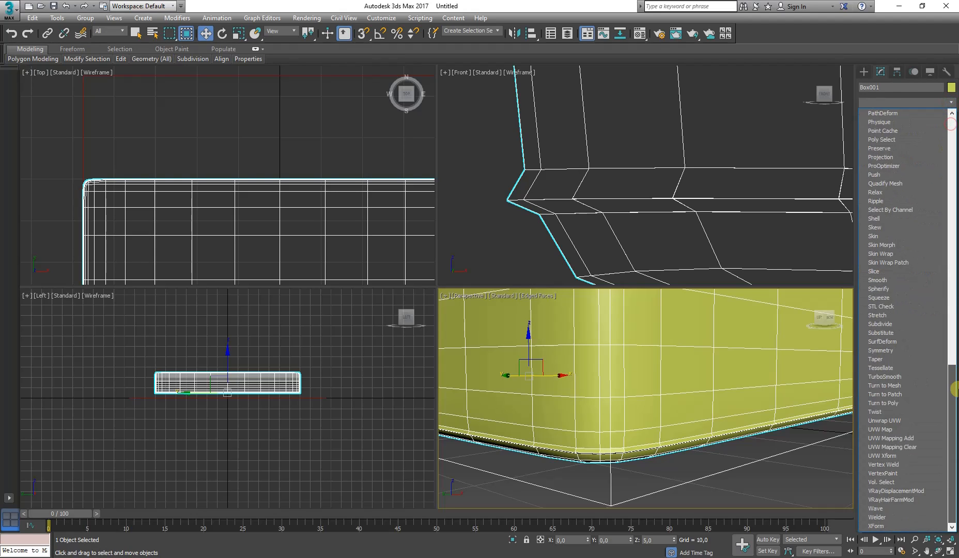
click(894, 379)
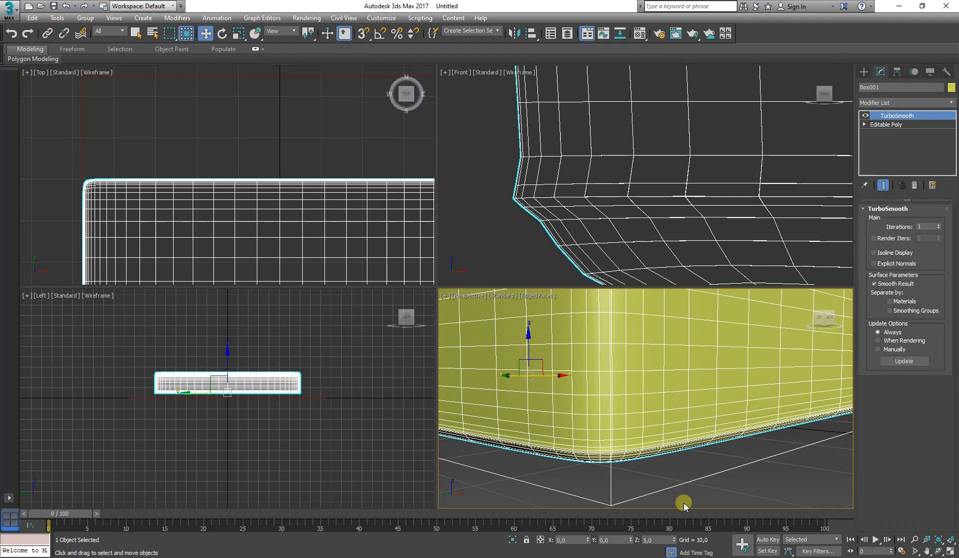
middle_drag(631, 395, 631, 402)
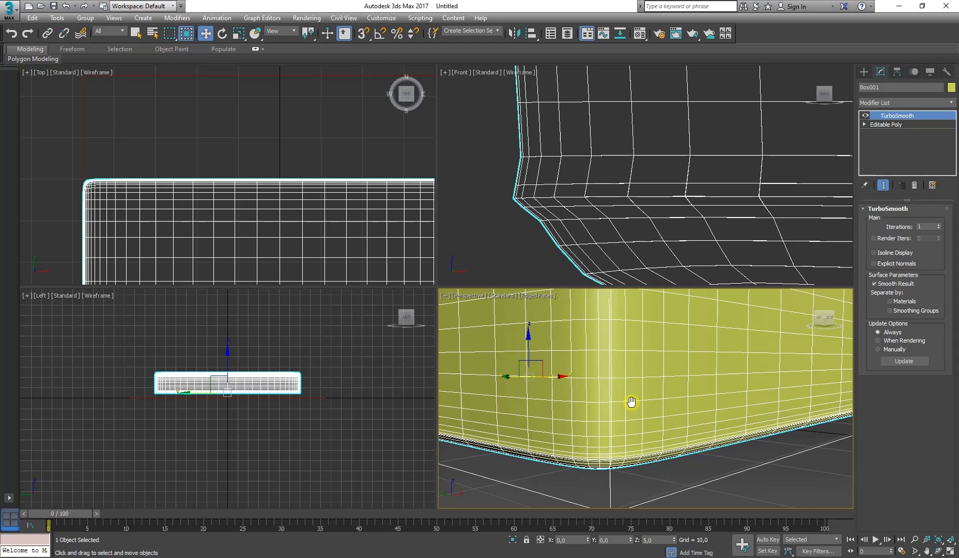
key(F4)
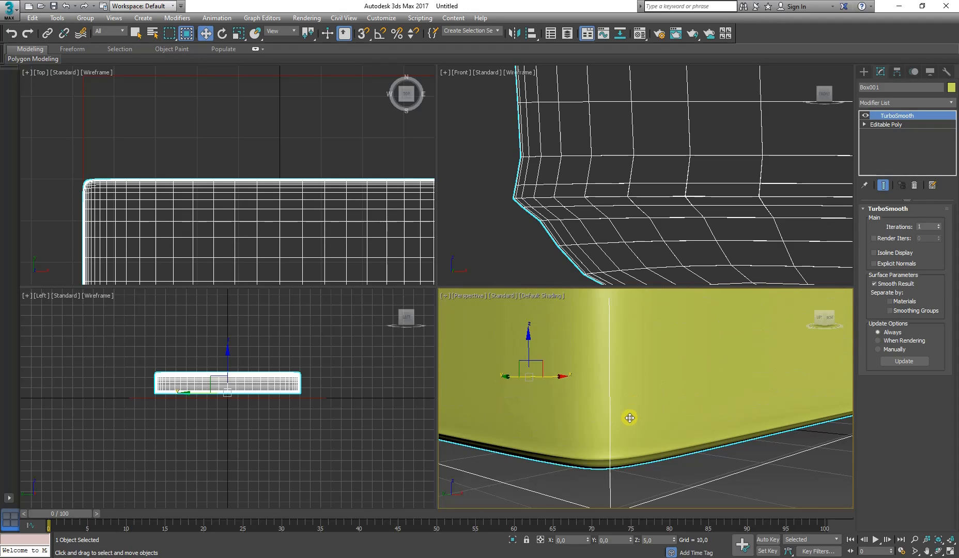
- Examine the smoothed bottom seam, corners and overall box shape from several angles, and compare them with the KIVIK sofa photo in the browser
scroll(600, 465, up, 2)
scroll(600, 465, up, 2)
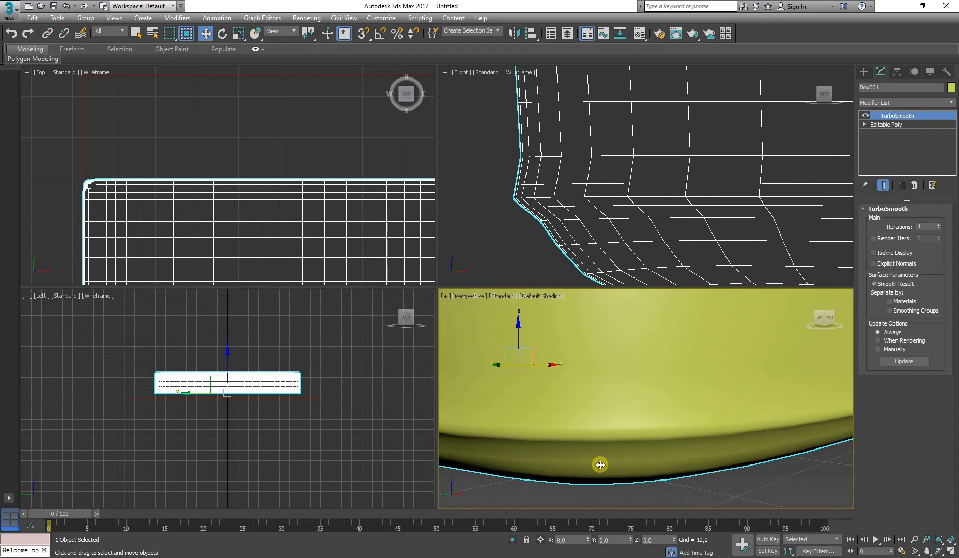
alt+middle_drag(595, 445, 565, 445)
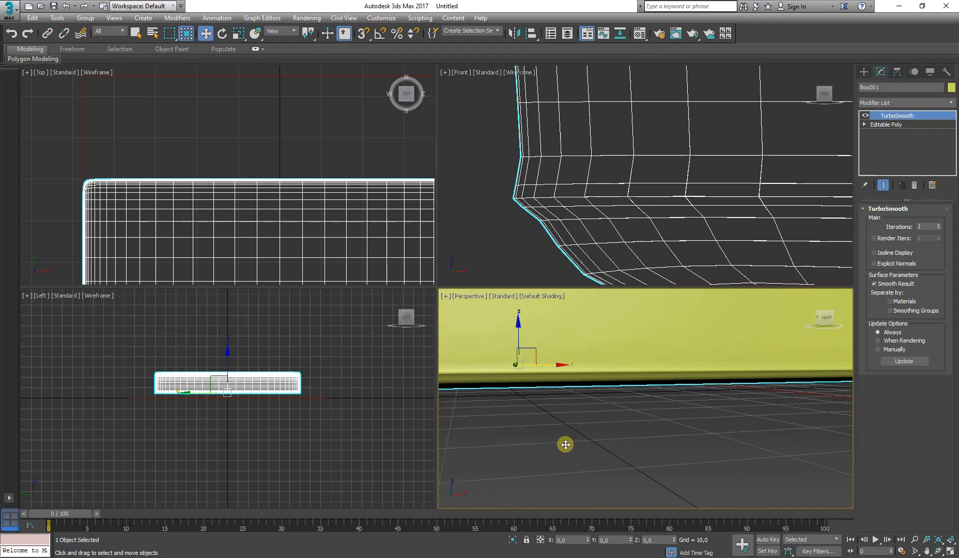
alt+middle_drag(537, 366, 620, 380)
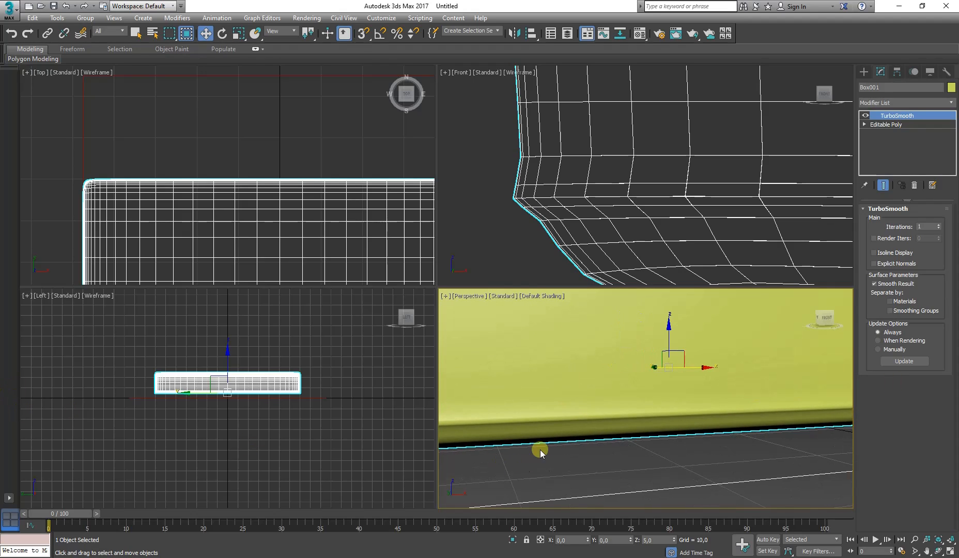
scroll(605, 407, down, 8)
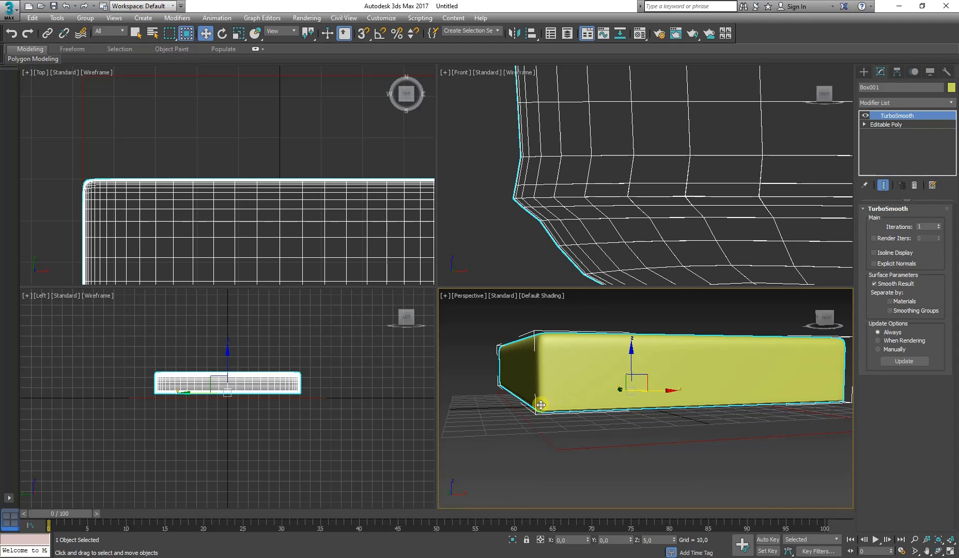
scroll(540, 405, up, 5)
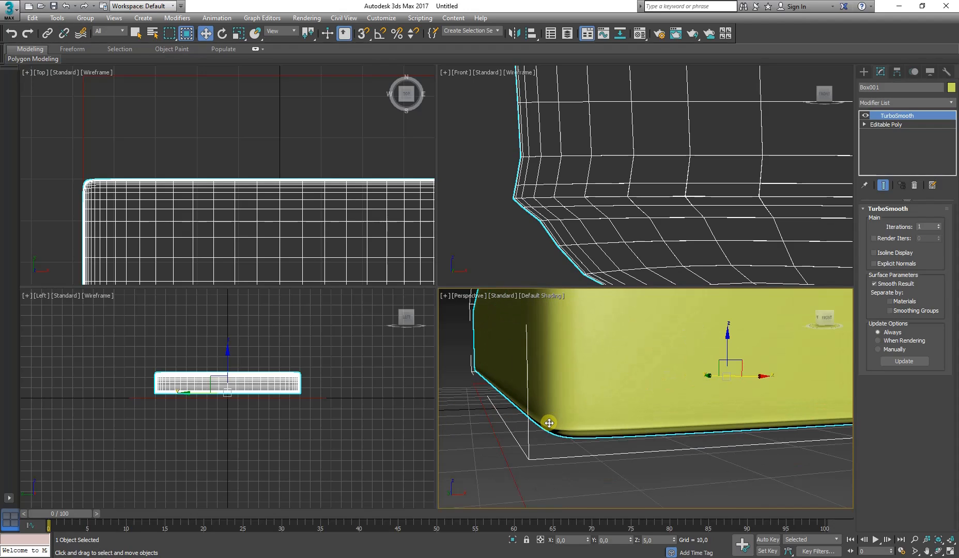
scroll(549, 423, up, 2)
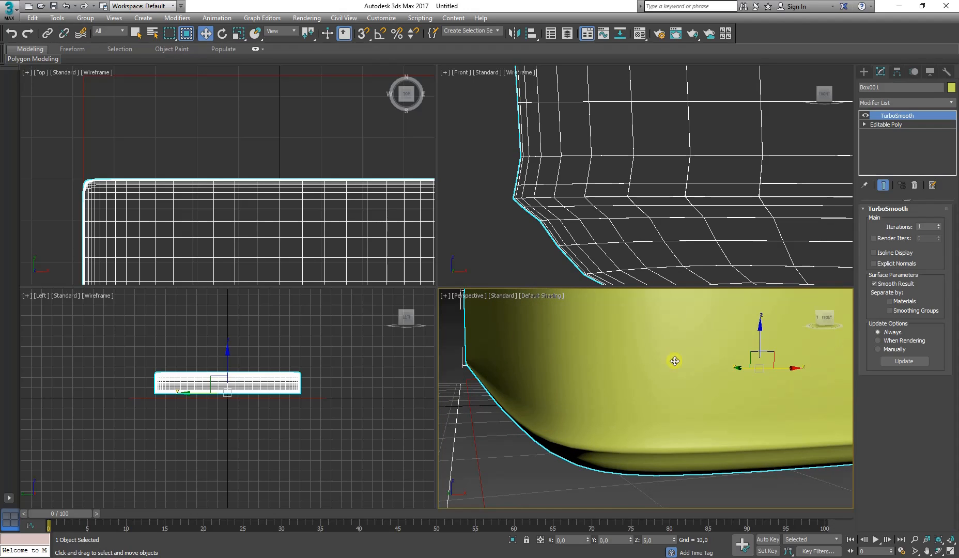
click(561, 477)
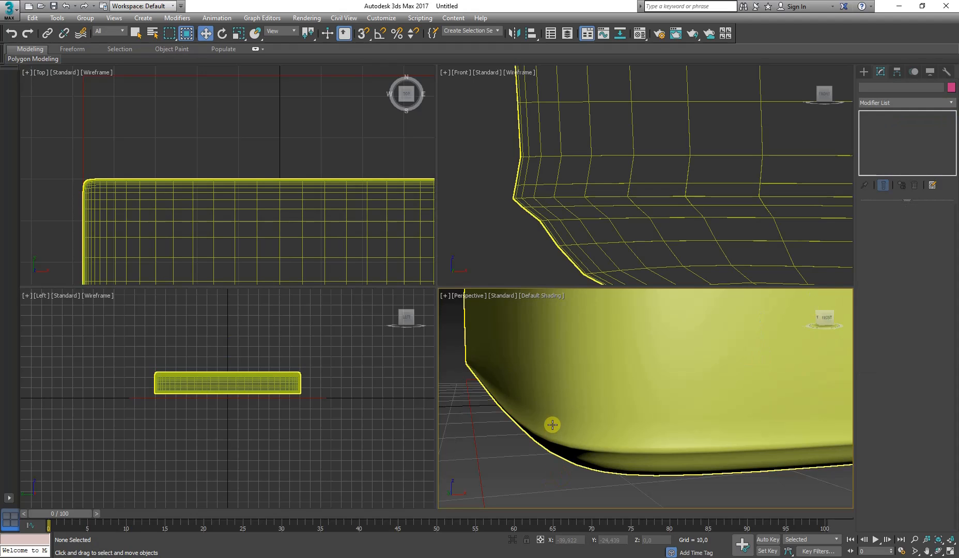
scroll(555, 416, down, 8)
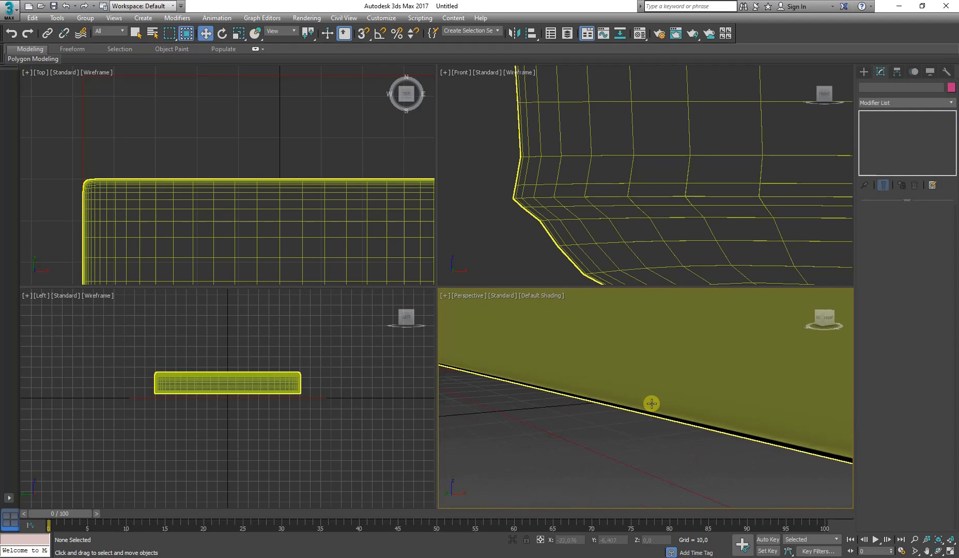
alt+middle_drag(617, 366, 640, 392)
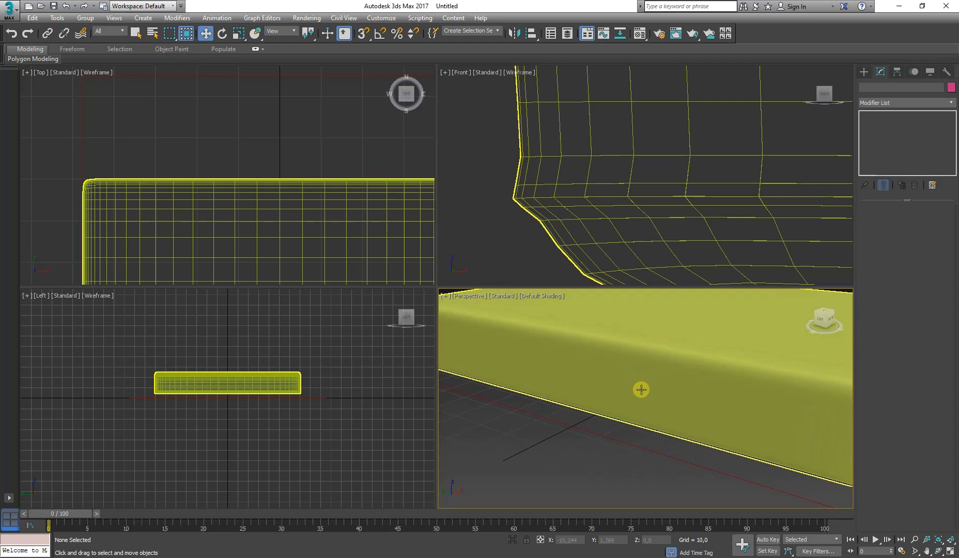
scroll(641, 390, down, 5)
scroll(641, 360, up, 5)
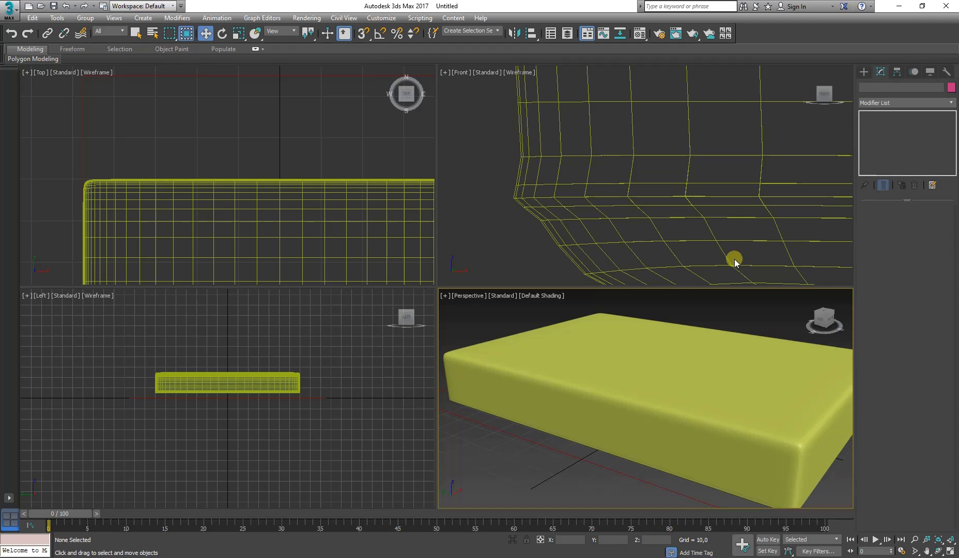
key(alt+Tab)
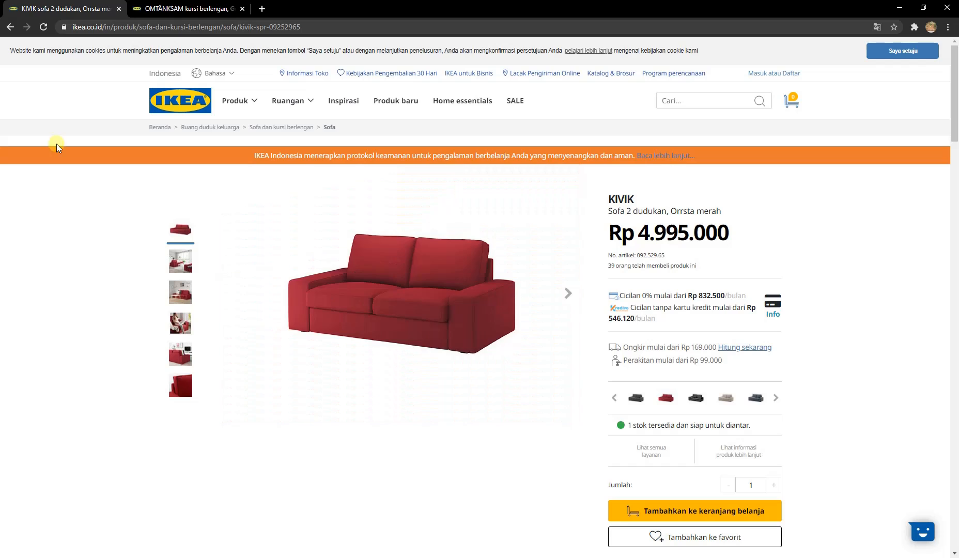
key(alt+Tab)
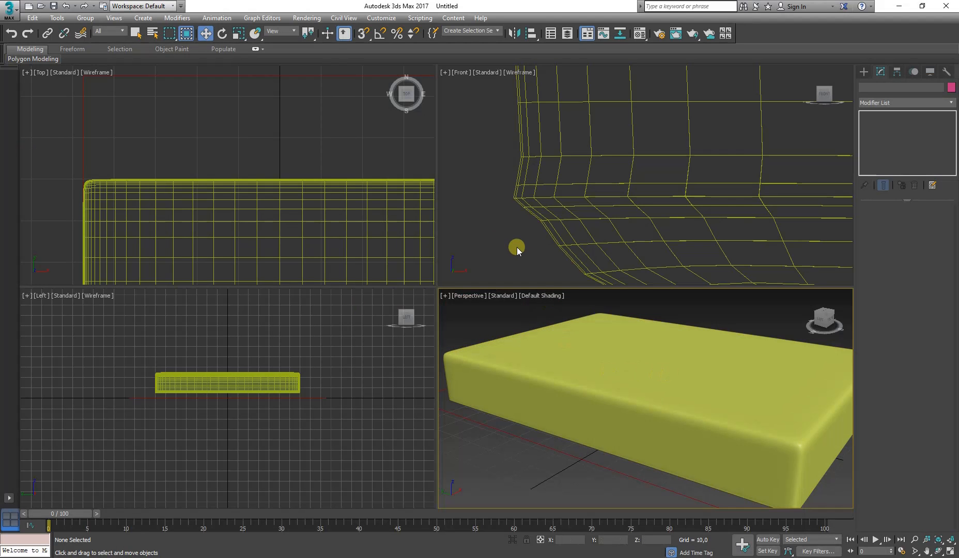
- Create a second box over the smoothed one, about 95.7 long, 90 wide and 21.9 high
scroll(292, 140, down, 8)
scroll(295, 151, up, 5)
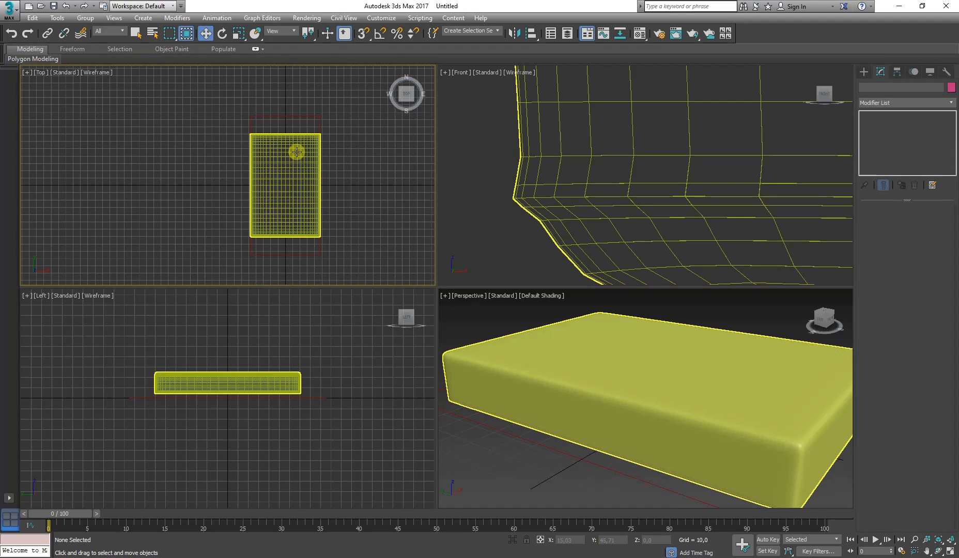
click(863, 73)
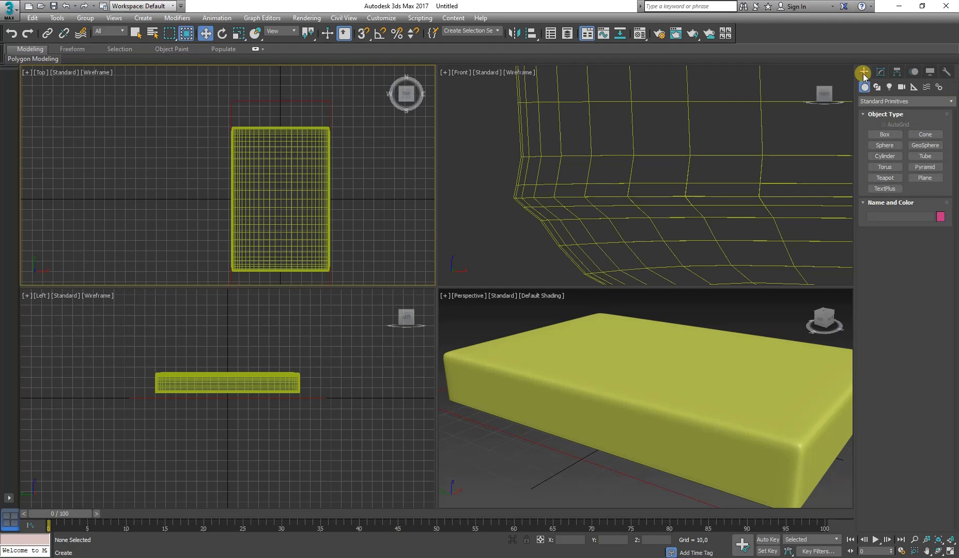
click(884, 134)
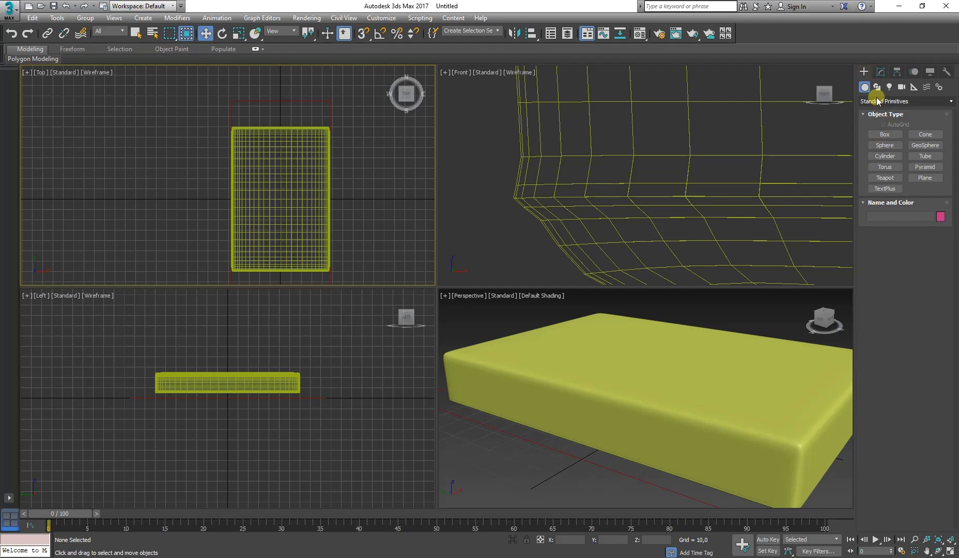
click(881, 136)
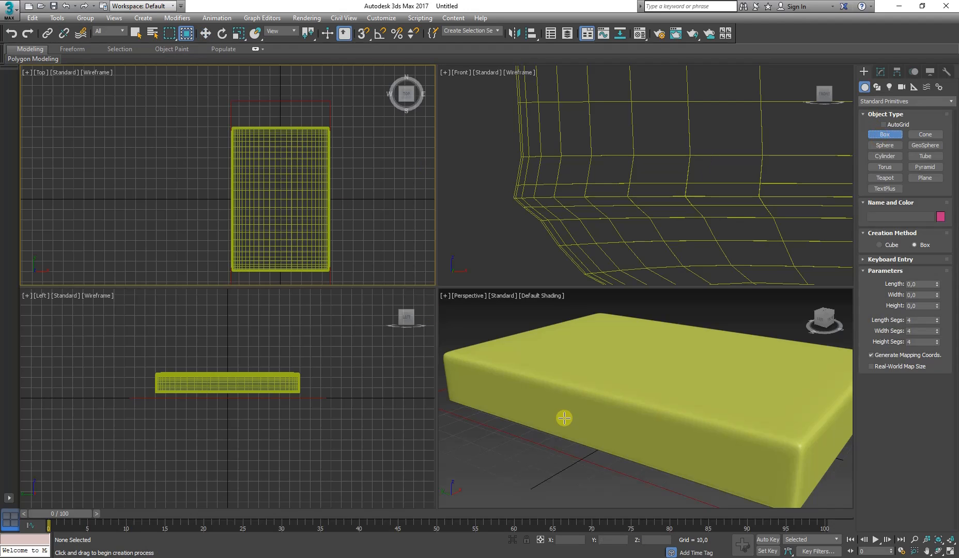
middle_drag(602, 416, 640, 446)
scroll(576, 409, down, 5)
scroll(562, 400, up, 4)
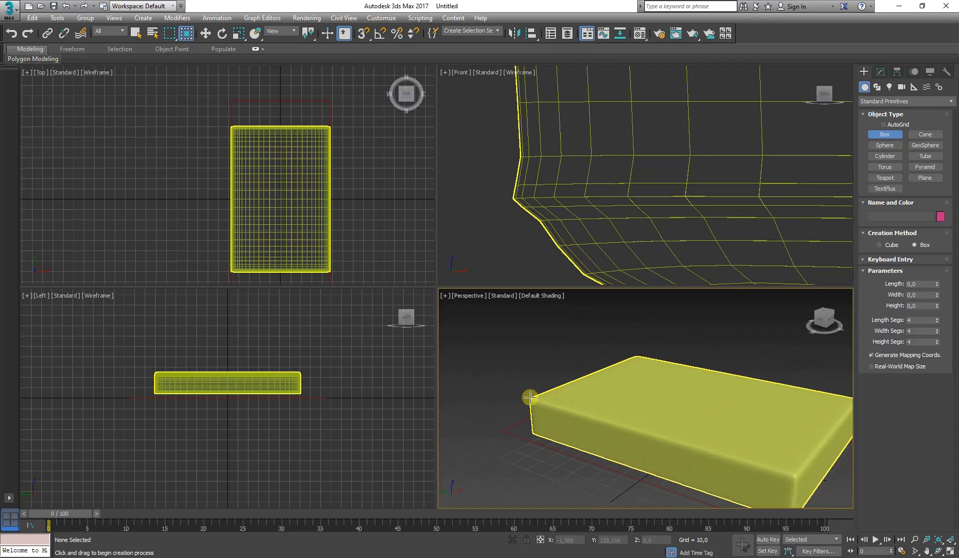
drag(533, 397, 727, 386)
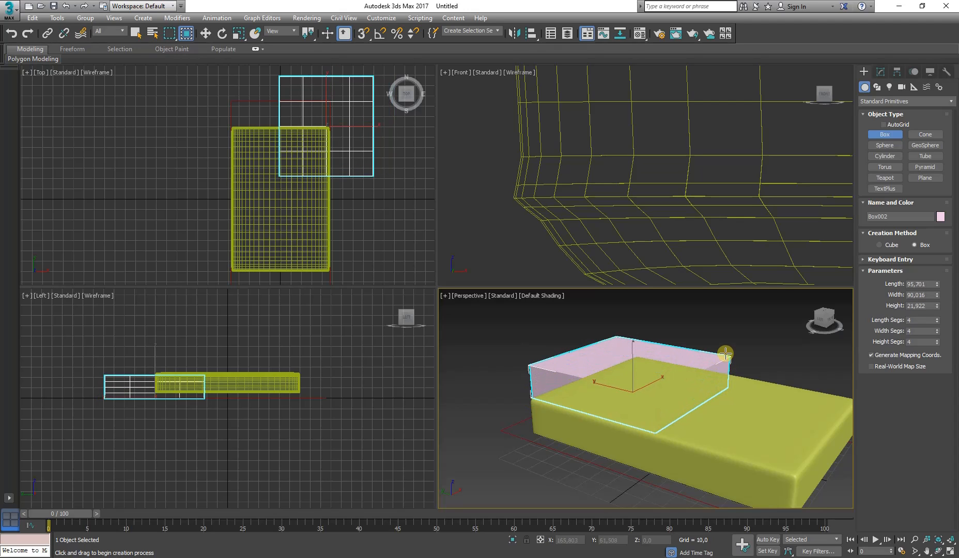
click(725, 353)
- Move the new box to X 0,0 and Y 0,0
click(205, 33)
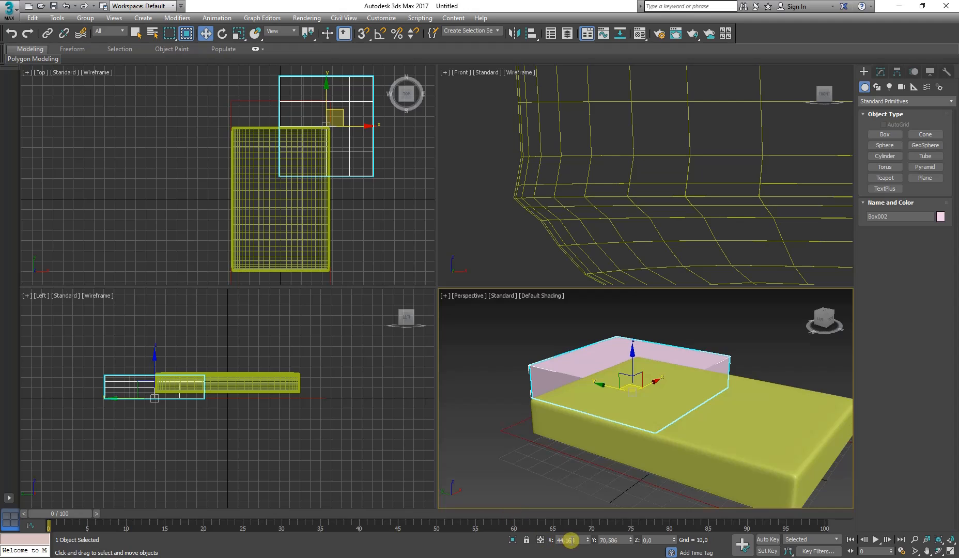
double_click(573, 540)
text(0,0)
key(Tab)
text(0,0)
key(Tab)
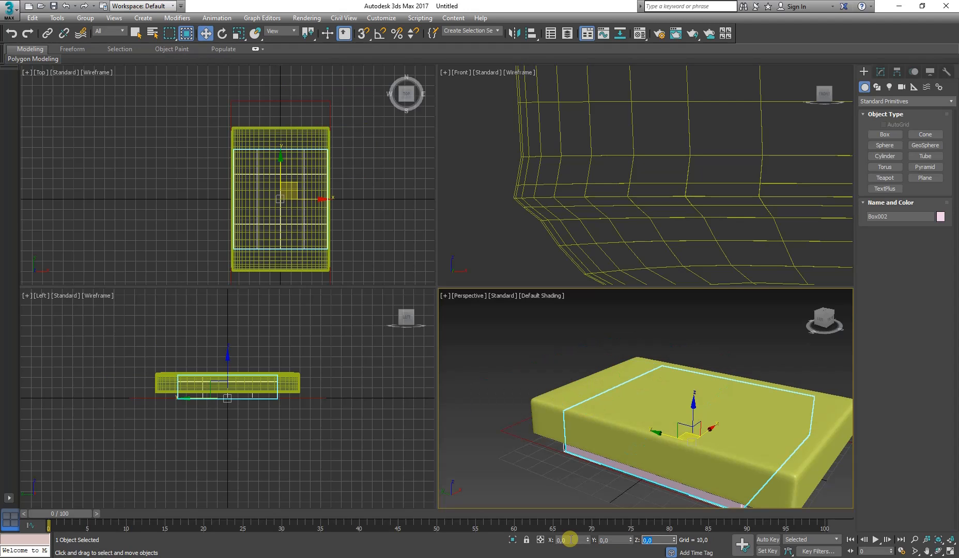
- Open the new box's parameters for editing and check the KIVIK product dimensions and seat cushion photo in the browser
click(876, 74)
click(868, 73)
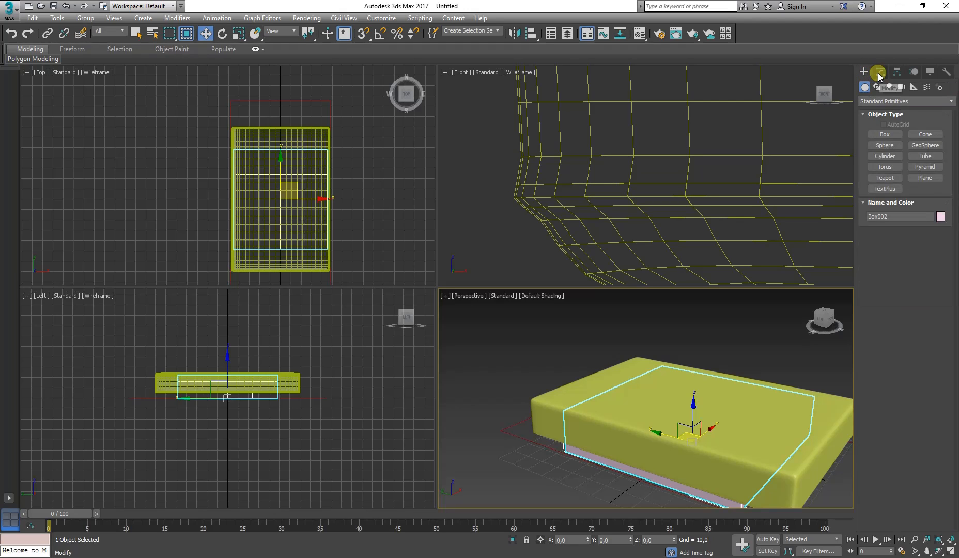
click(880, 75)
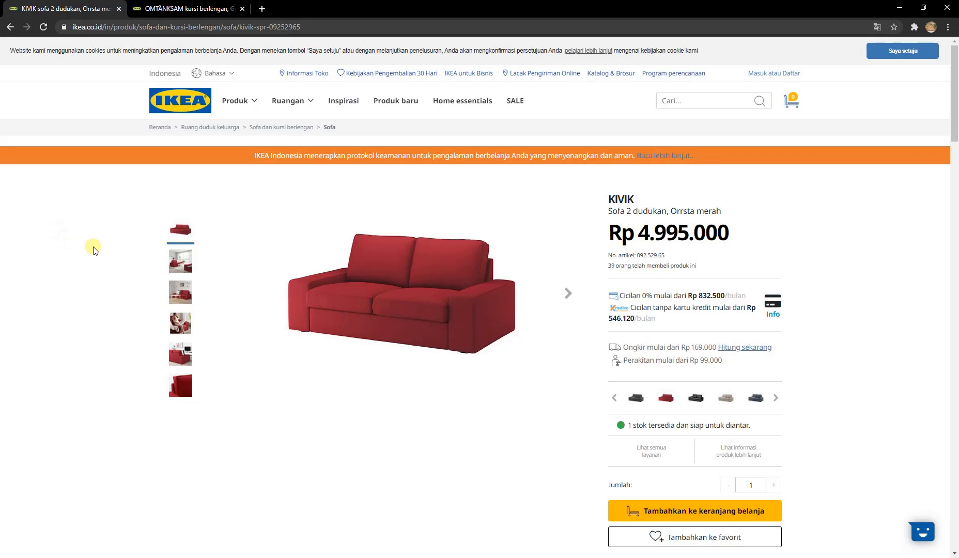
scroll(93, 250, down, 15)
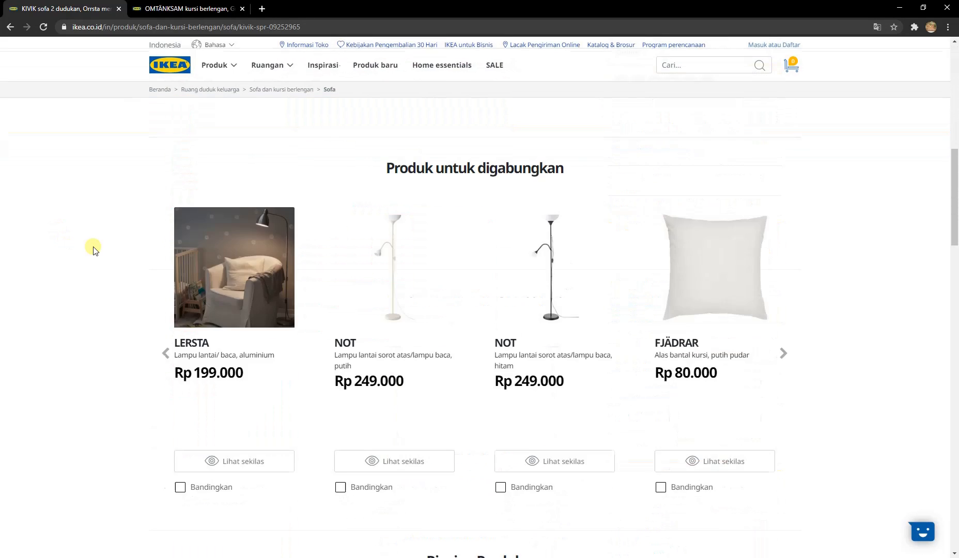
scroll(93, 251, up, 4)
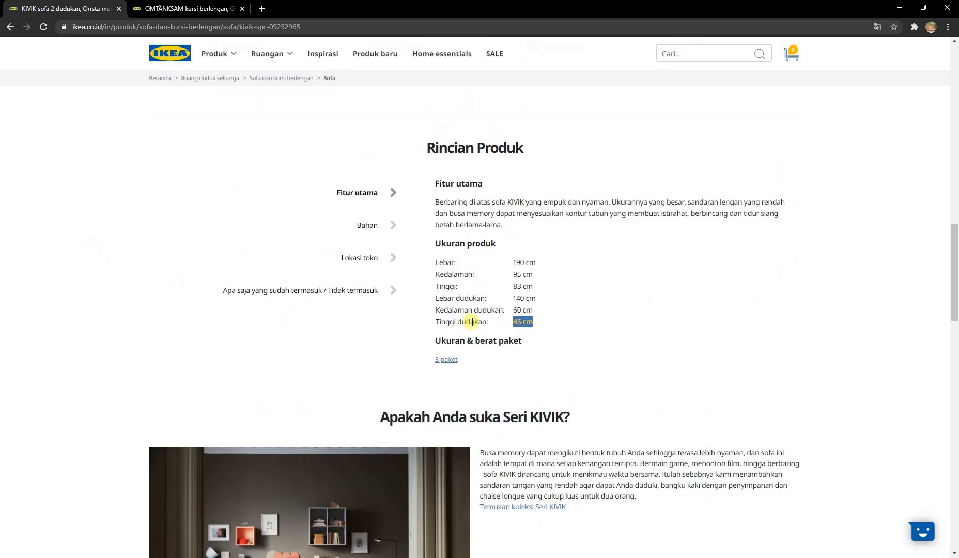
scroll(516, 297, up, 12)
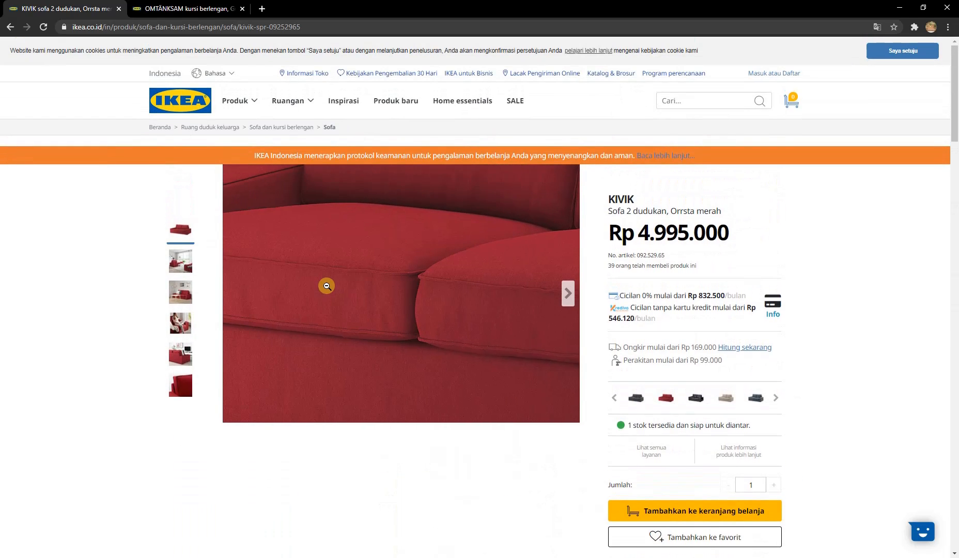
scroll(326, 286, down, 12)
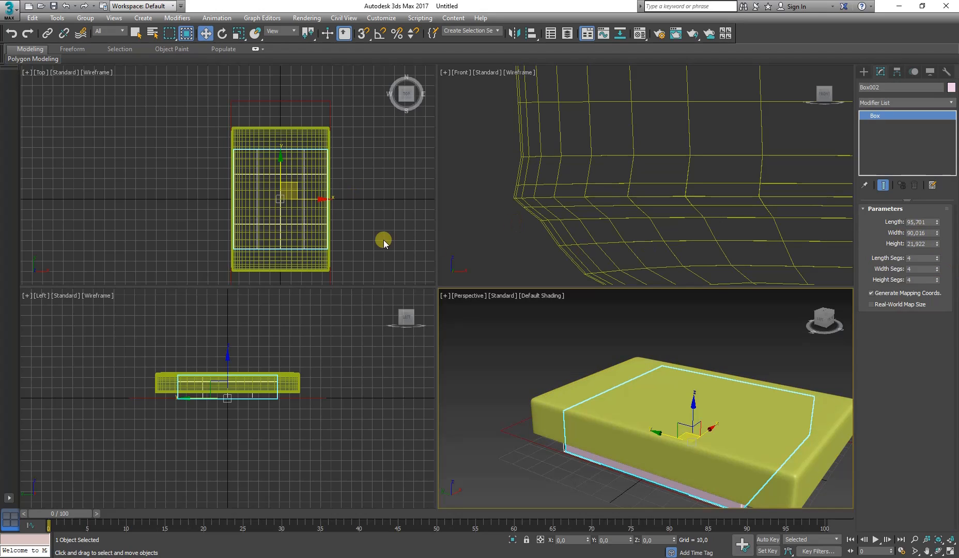
- Back in 3ds Max, set the new box's length to 70, width to 60 and height to 20
double_click(929, 222)
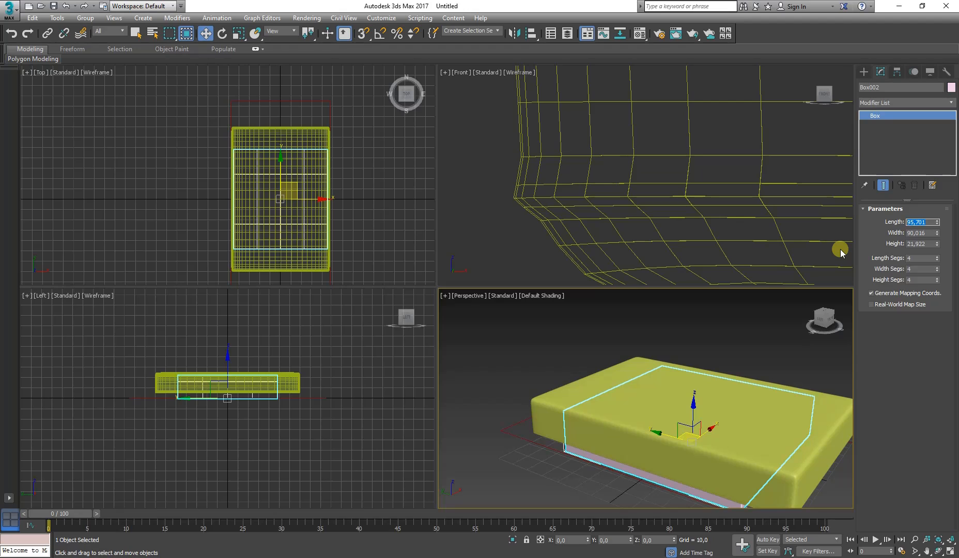
key(Tab)
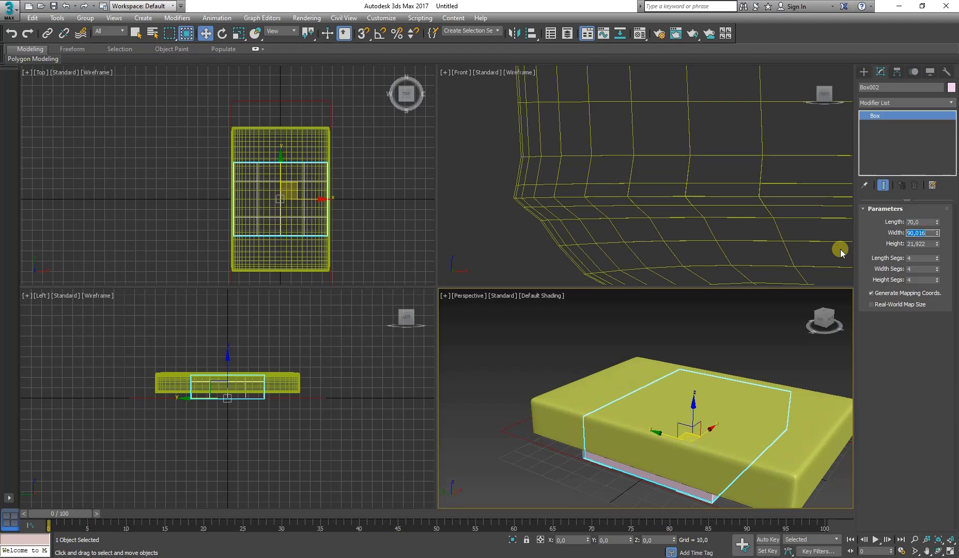
key(Tab)
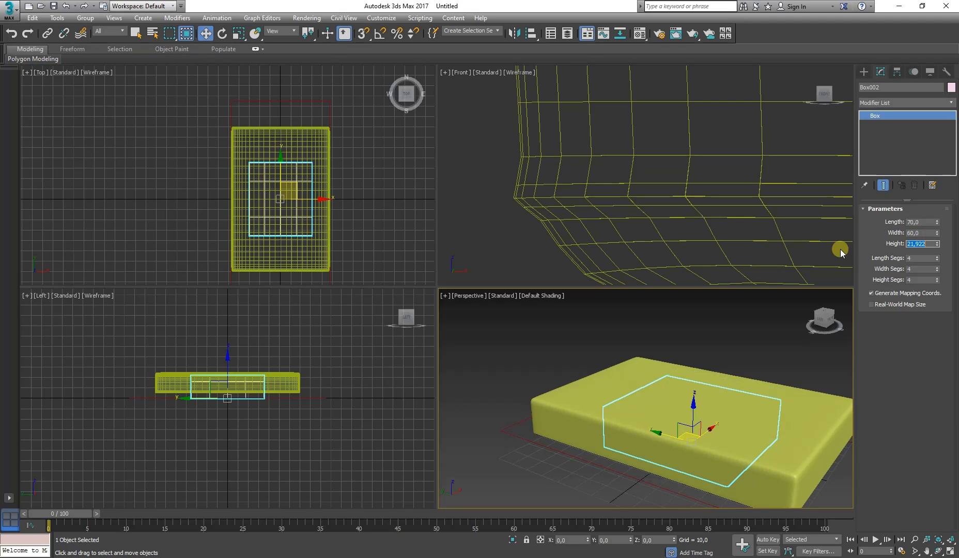
key(Return)
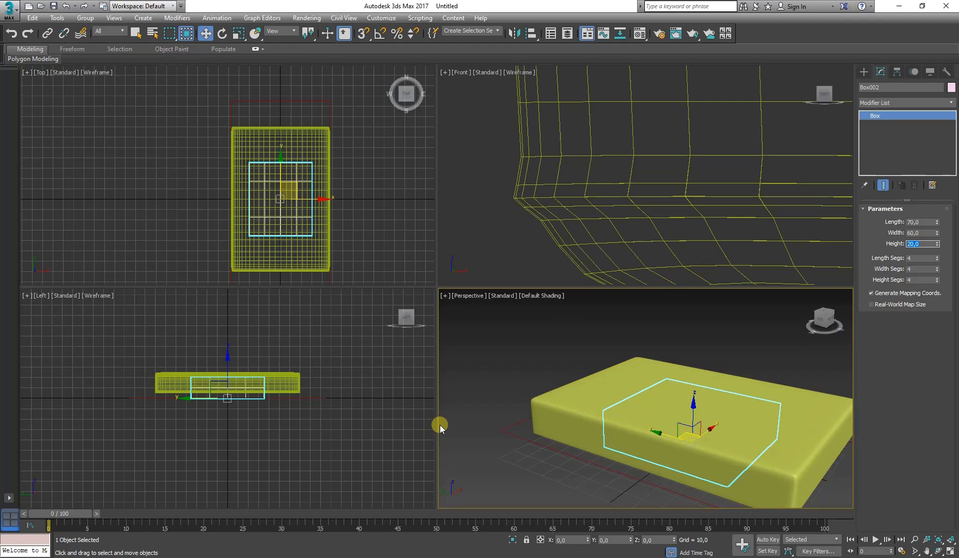
- Move the new box to Y 35 so it lines up with one end of the smoothed base
middle_drag(290, 214, 300, 193)
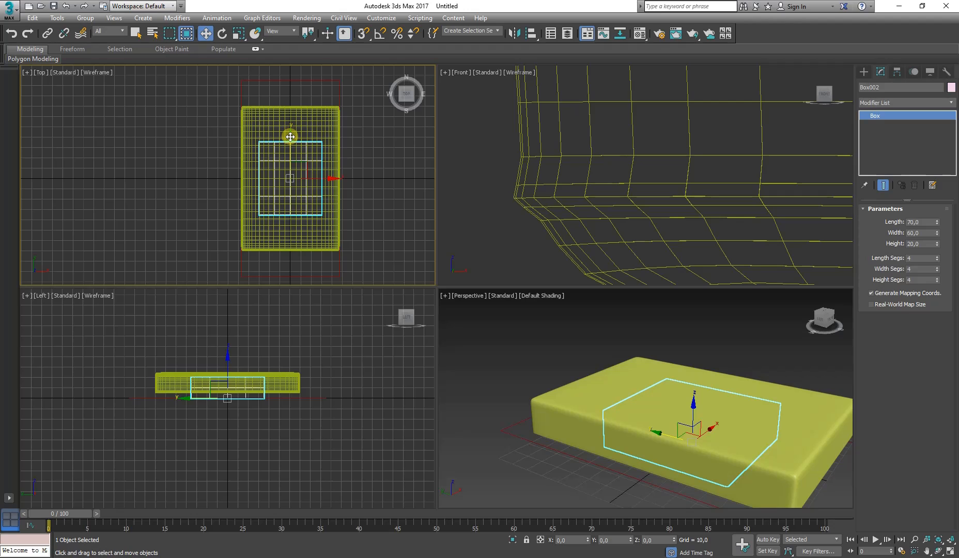
drag(291, 136, 300, 173)
right_click(283, 180)
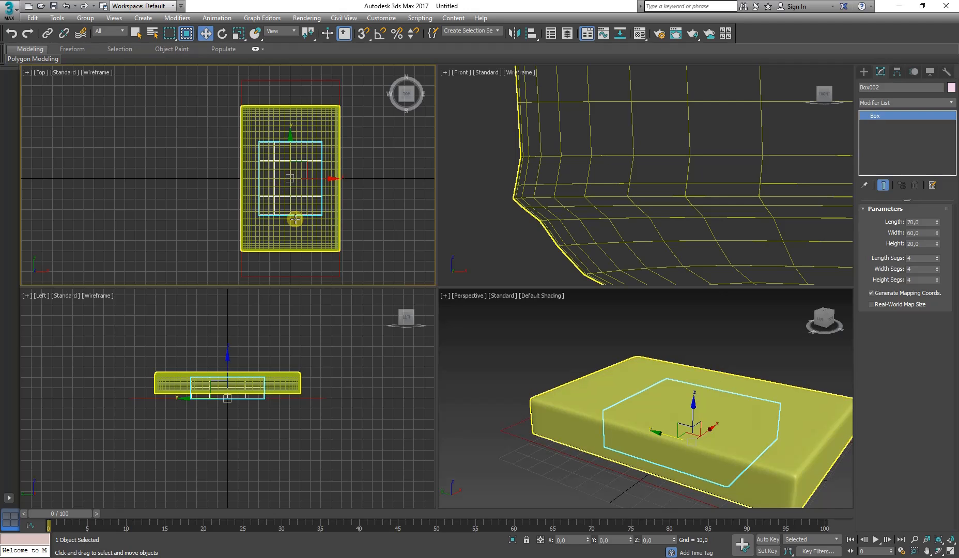
click(617, 540)
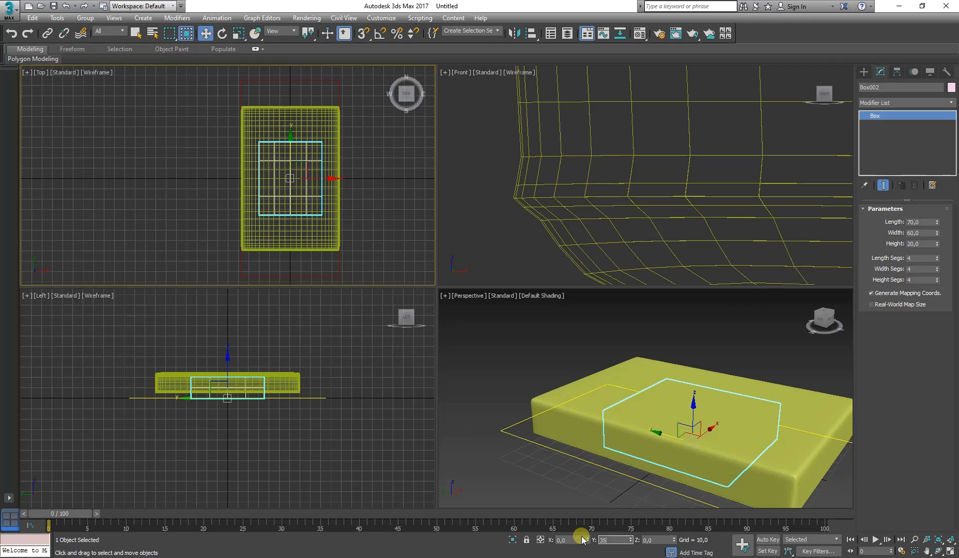
text(35)
key(Return)
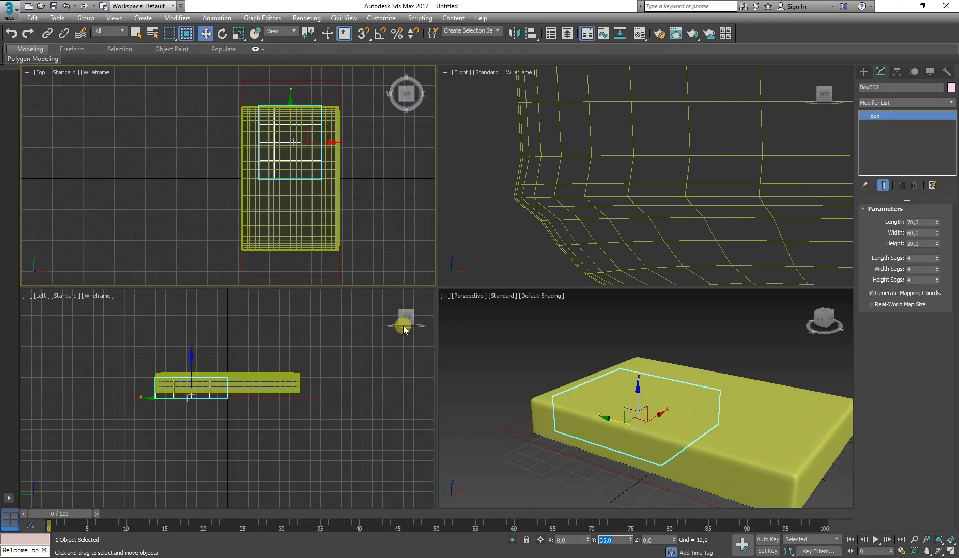
- Raise the new box to Z 25 so it rests on top of the smoothed base
scroll(141, 391, up, 8)
scroll(199, 364, up, 2)
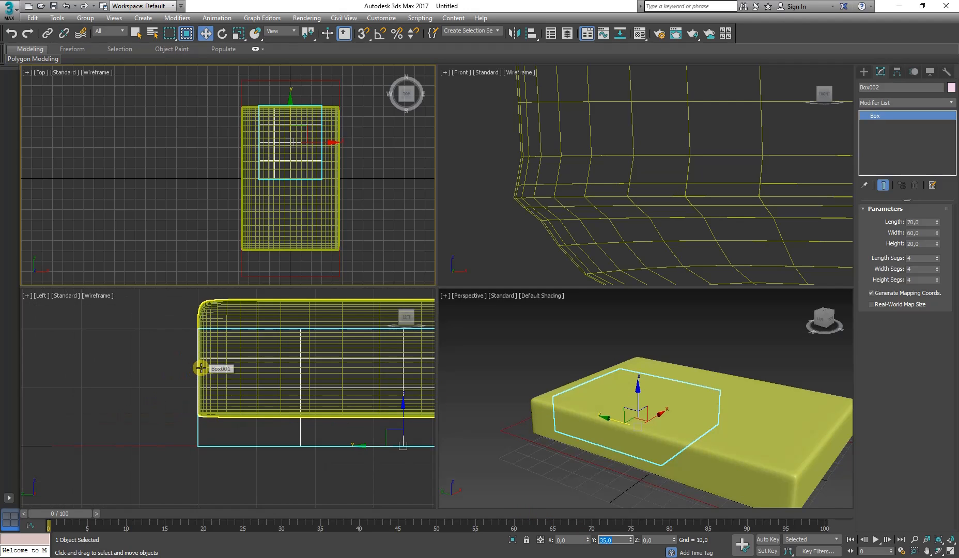
scroll(178, 418, down, 4)
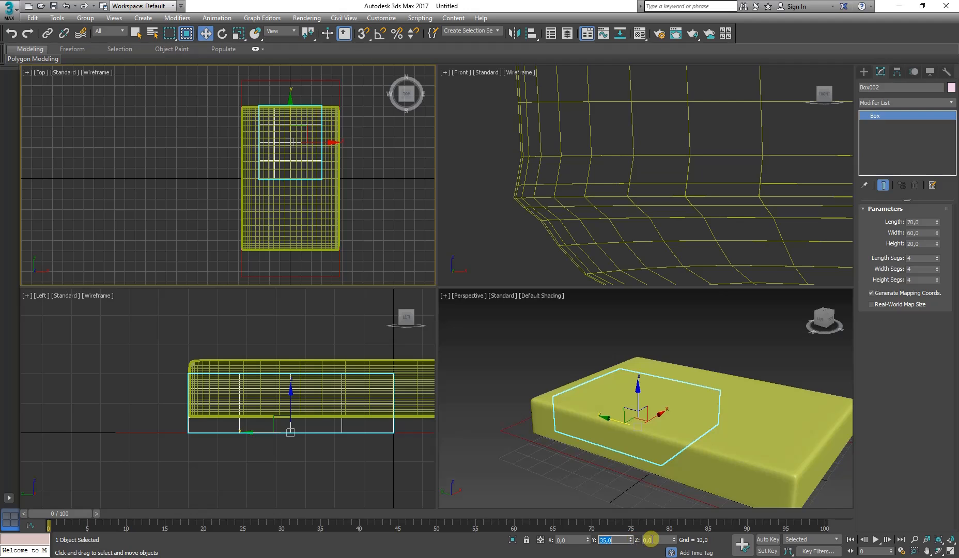
click(651, 539)
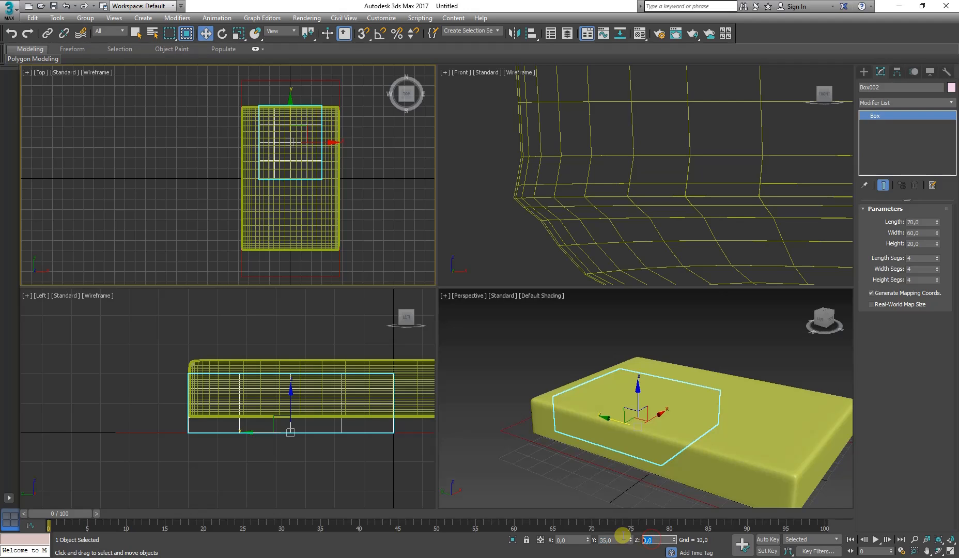
text(2)
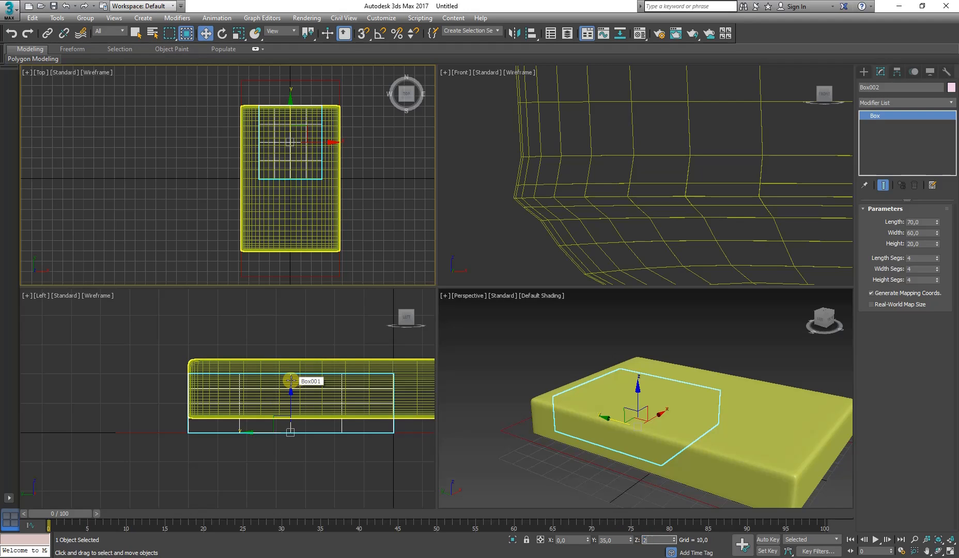
text(5)
key(Return)
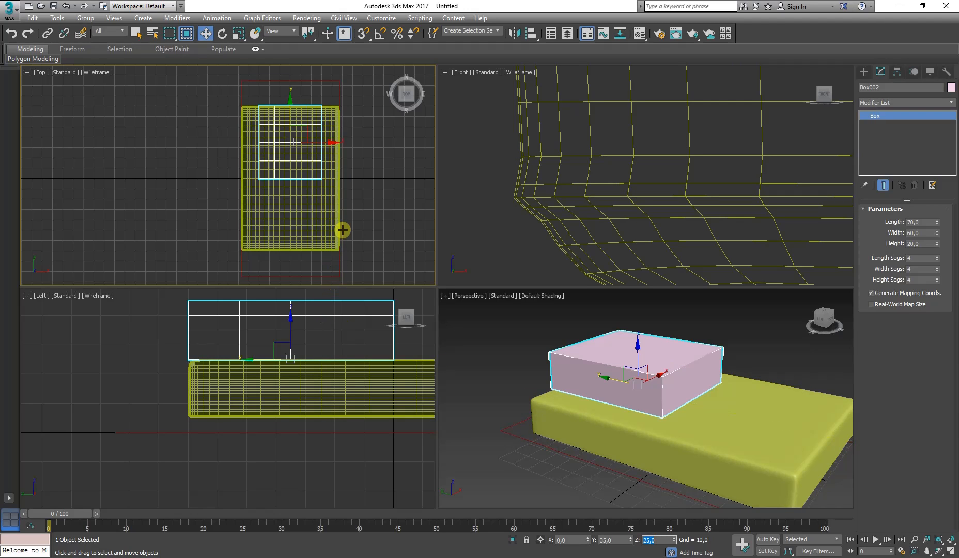
- Shift the upper box along X to about -17, flush with the front edge of the base
middle_drag(322, 188, 317, 199)
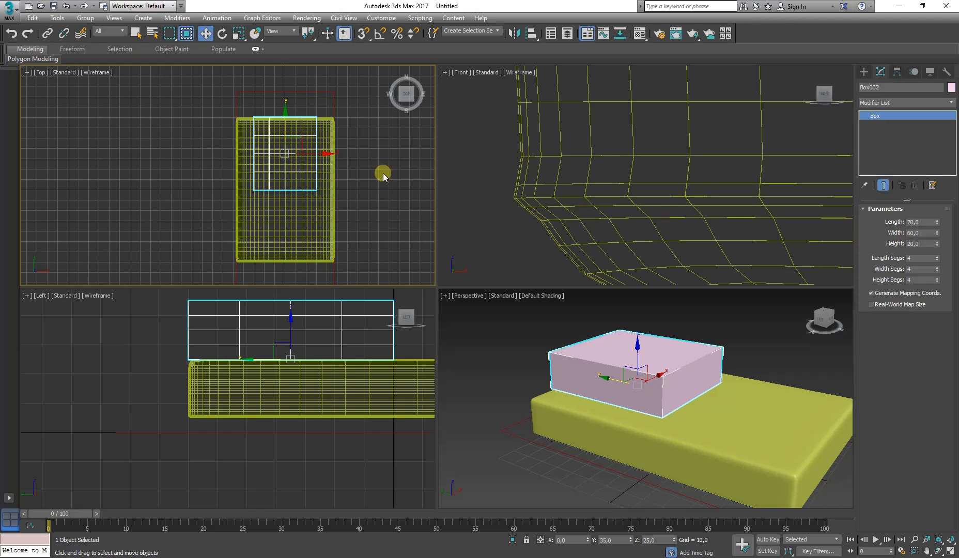
scroll(309, 146, up, 2)
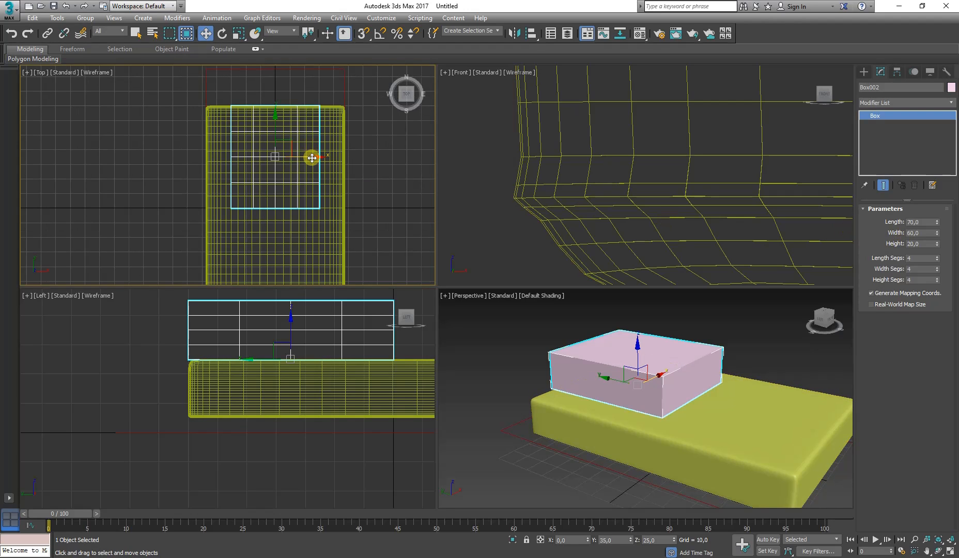
drag(312, 157, 288, 158)
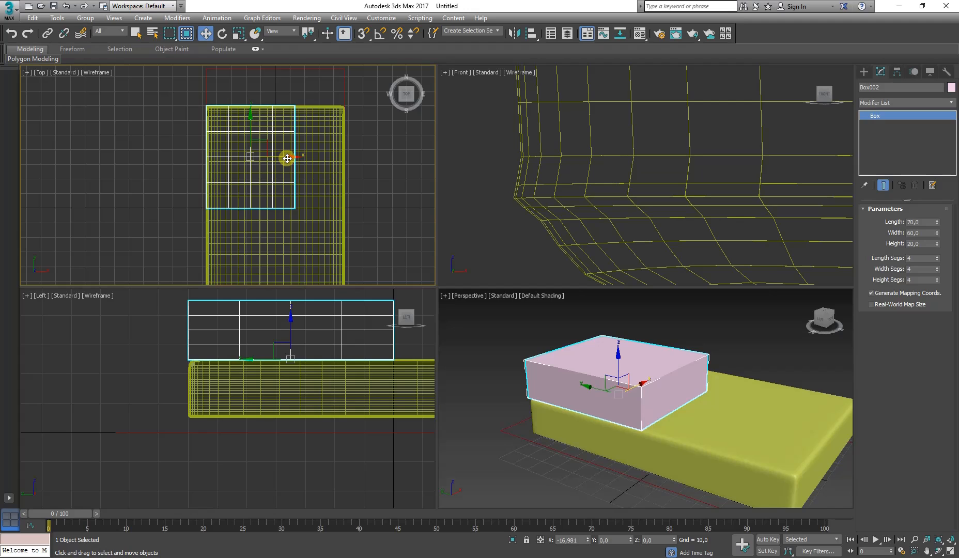
- Check the cushion's front overhang in the browser's sofa photo, and in 3ds Max shift the upper box to about X -18.8
key(alt+Tab)
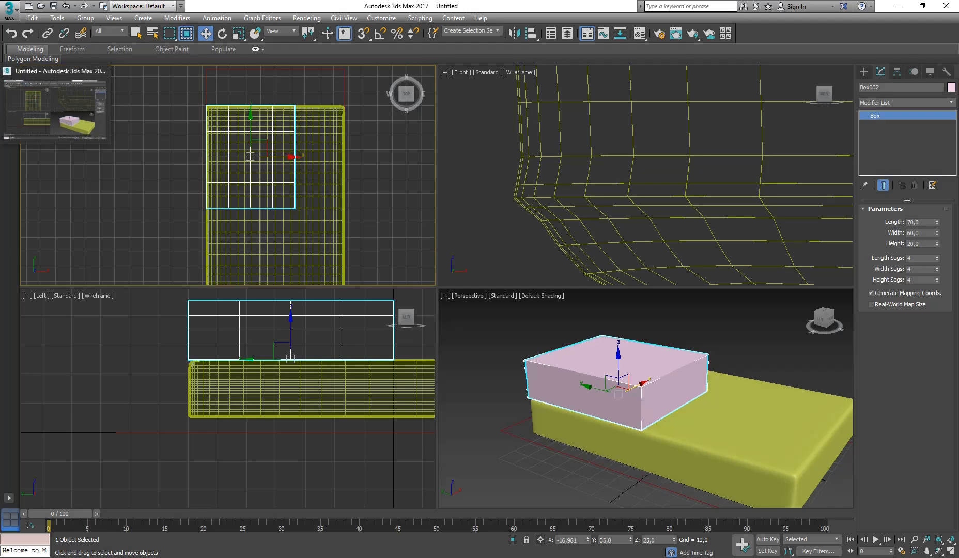
scroll(140, 185, up, 15)
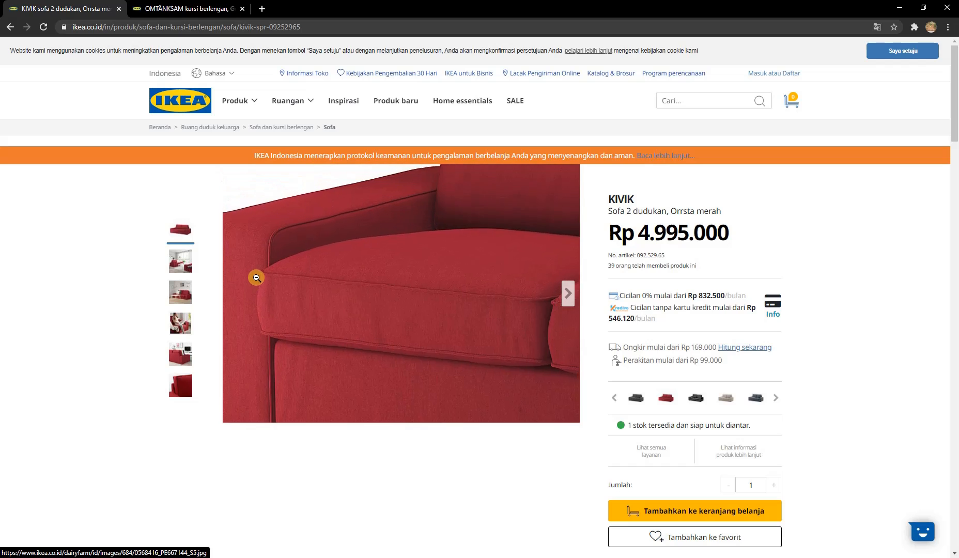
click(257, 277)
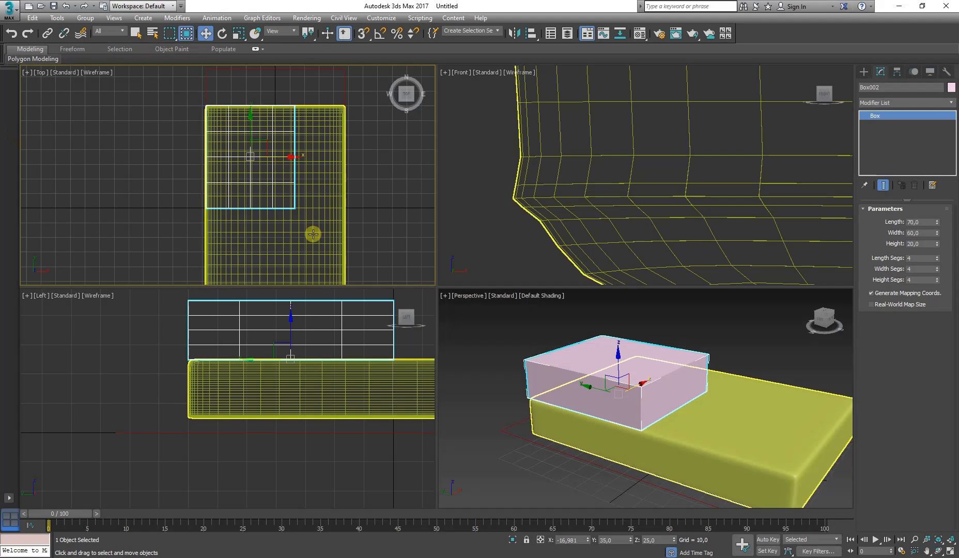
scroll(215, 137, up, 4)
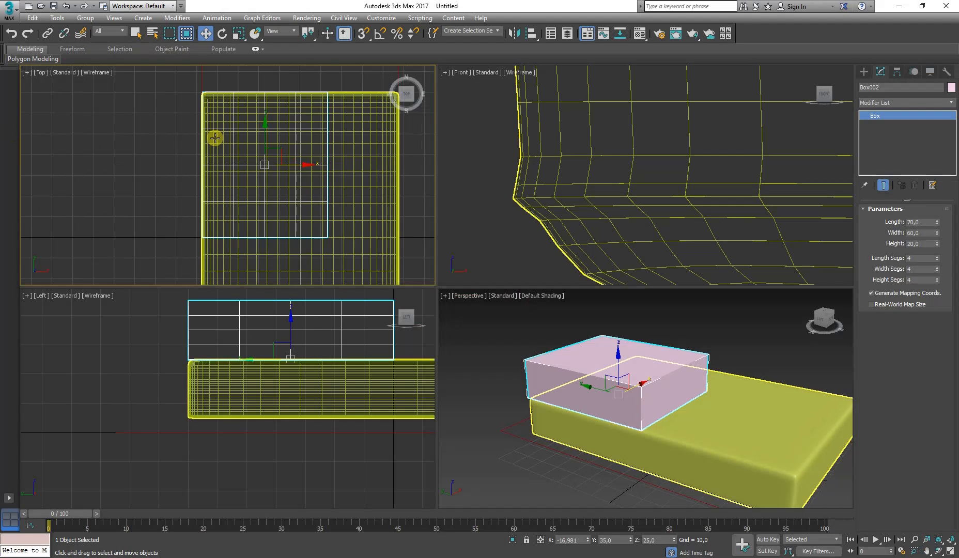
drag(310, 177, 305, 177)
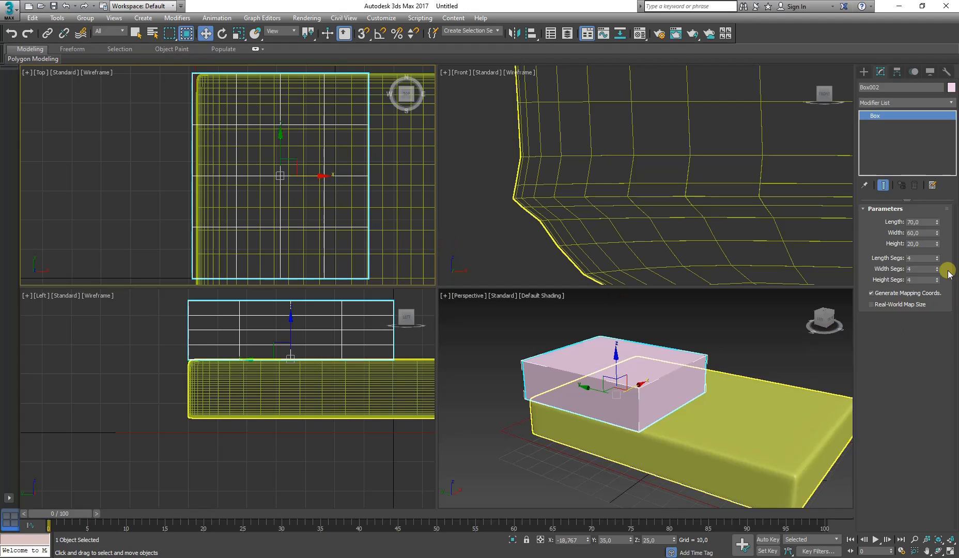
- Set the upper box's height to 15
click(920, 244)
drag(920, 244, 895, 246)
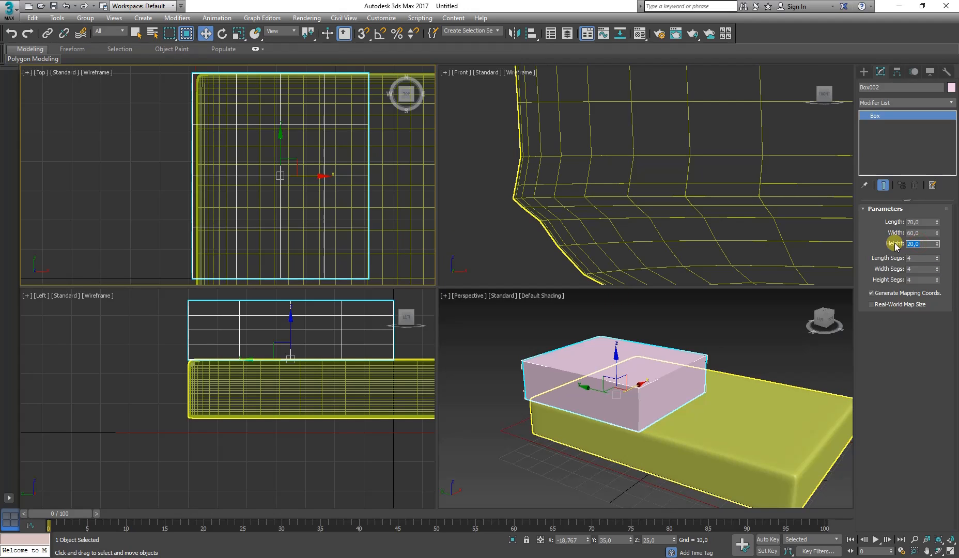
text(15)
key(Return)
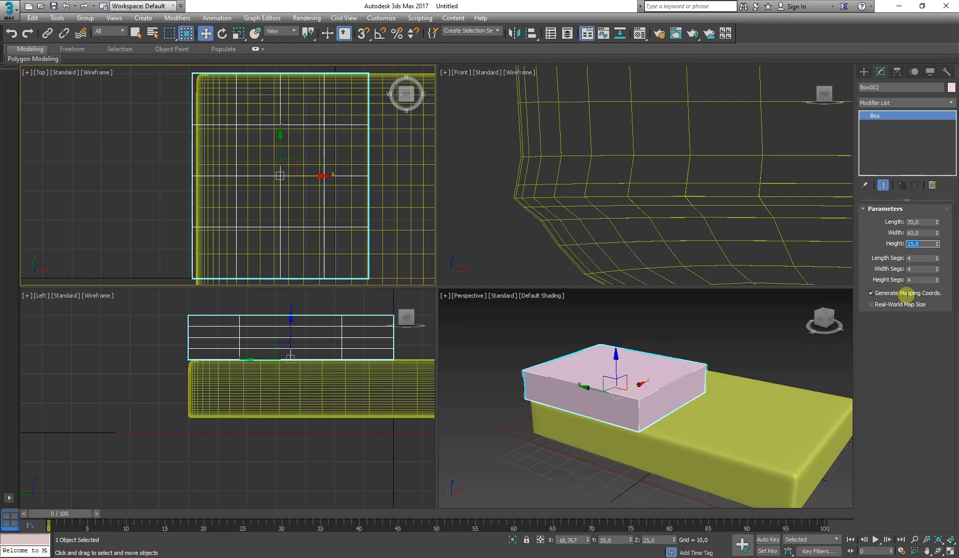
- Show edged faces in the perspective view to reveal the upper box's segments
right_click(690, 322)
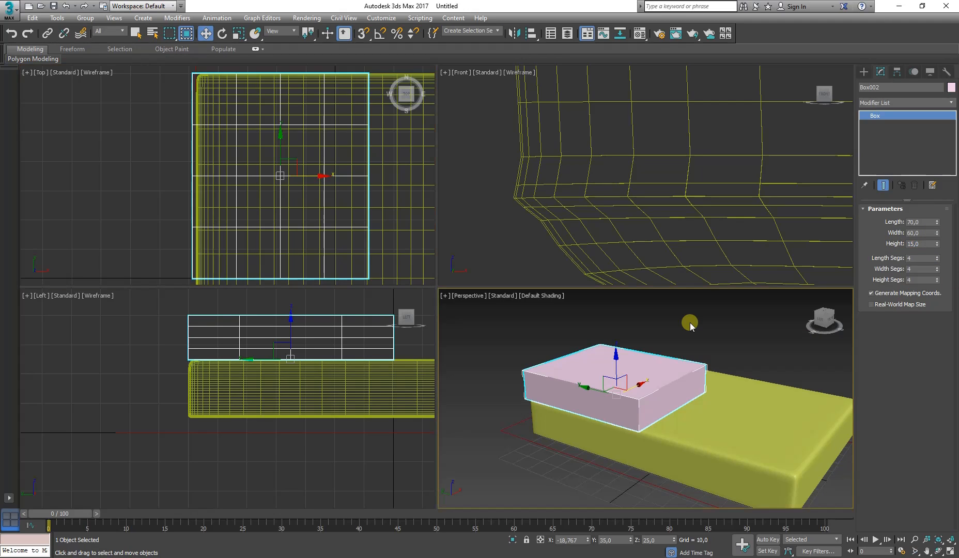
key(F4)
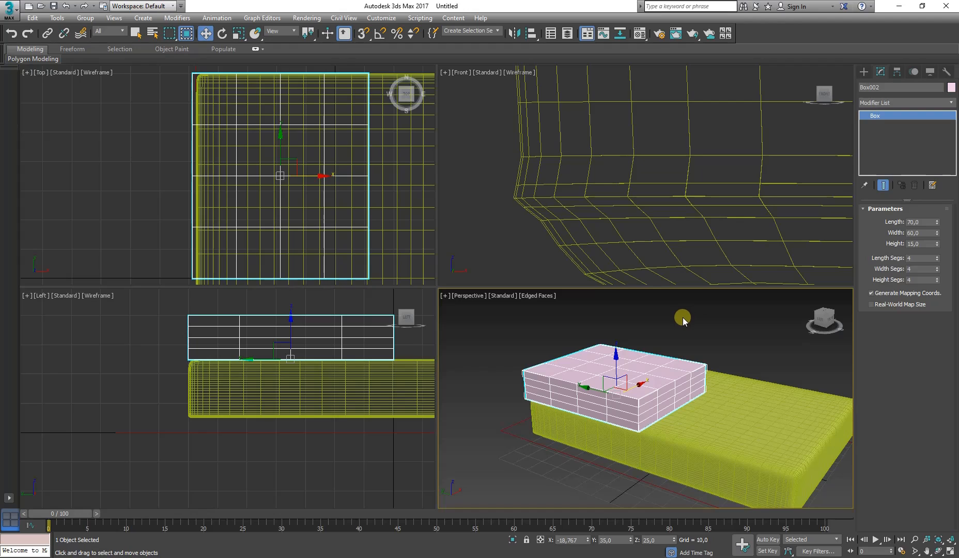
middle_drag(680, 387, 663, 387)
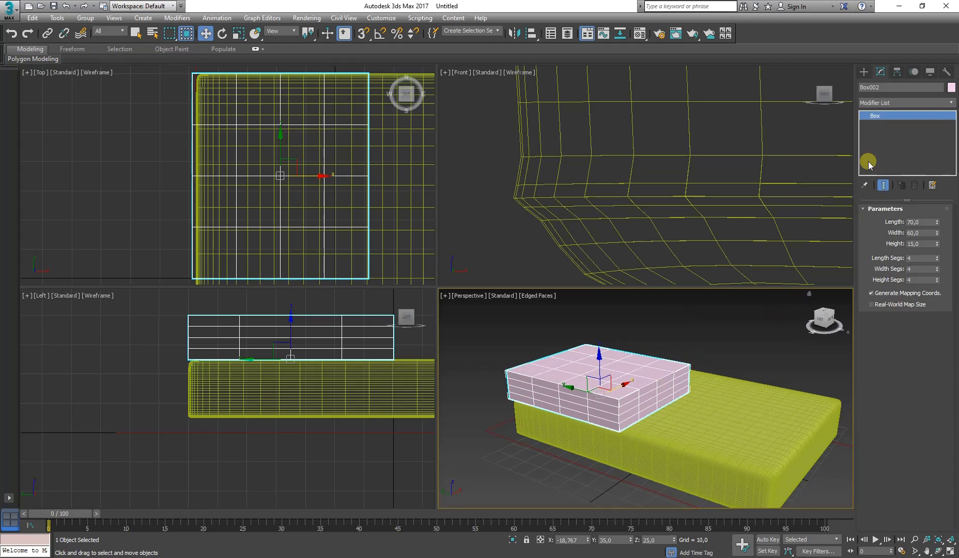
- Convert the upper box to an Editable Poly and check the seat cushion's shape in the browser's sofa photo
right_click(929, 116)
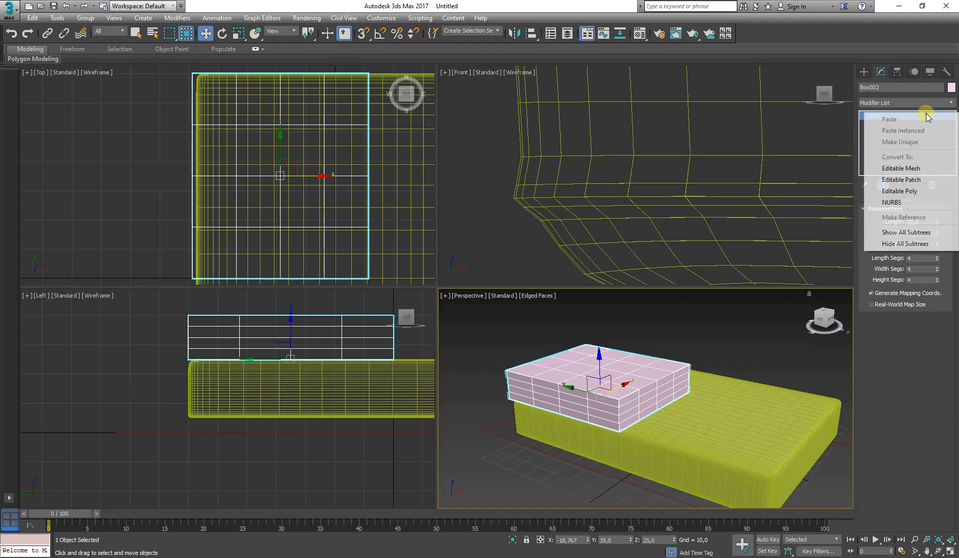
click(883, 329)
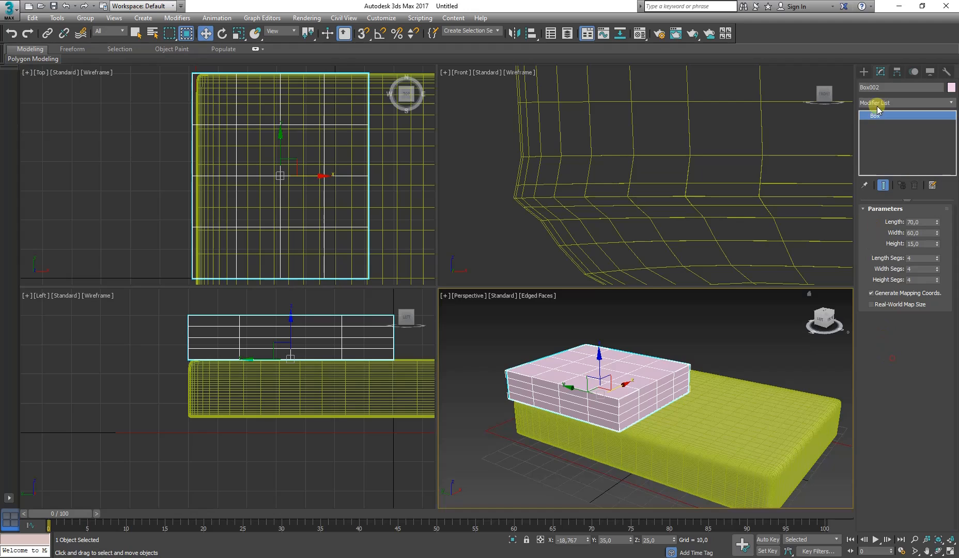
right_click(878, 115)
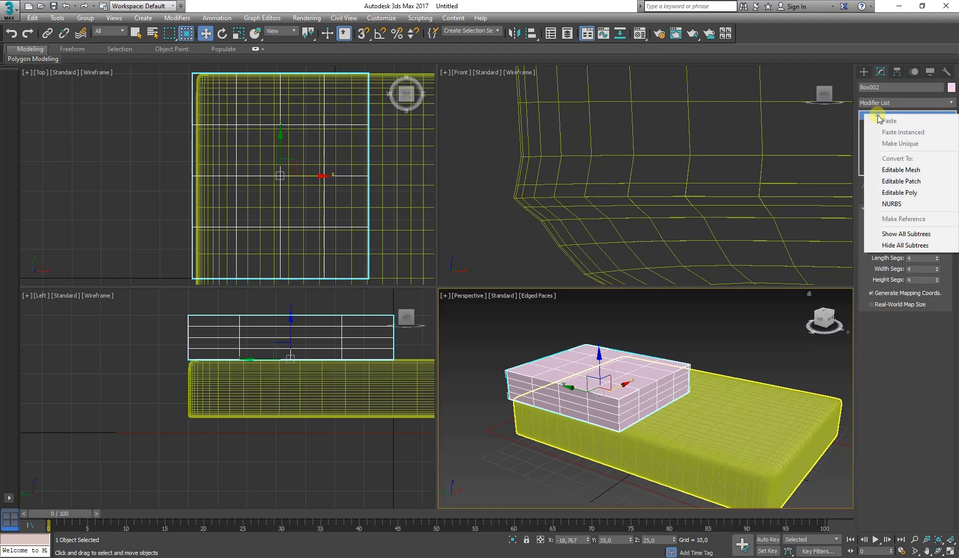
click(902, 189)
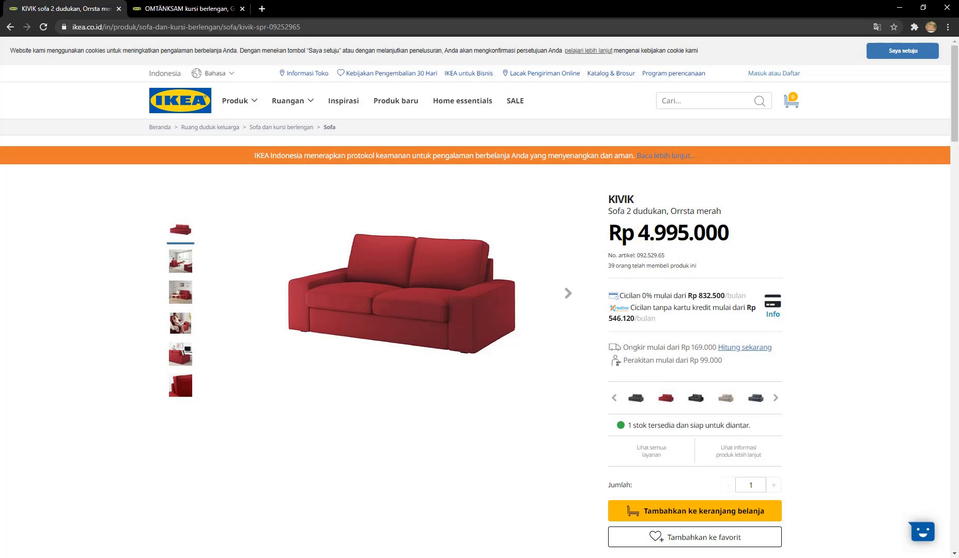
click(253, 278)
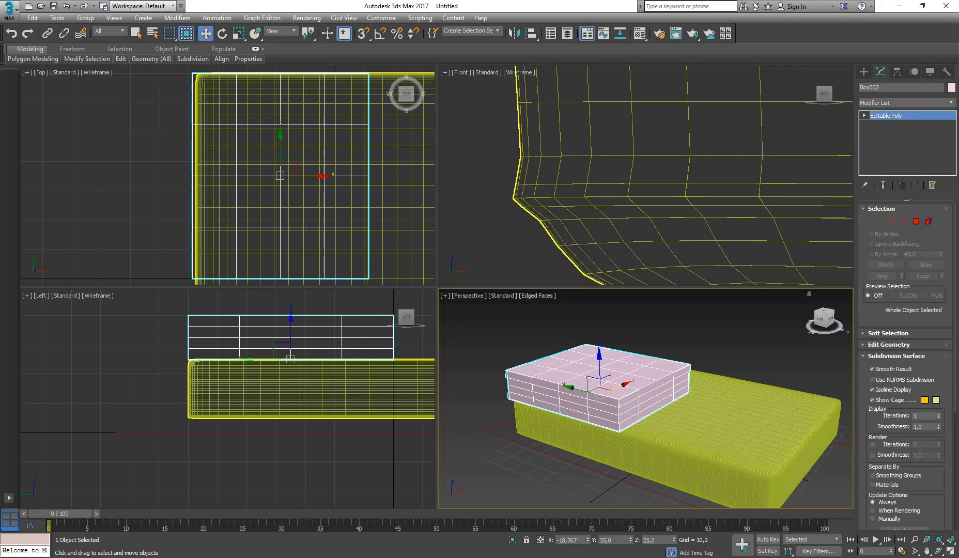
- Move the upper box's lengthwise-outermost cross edge loop nearest Y 0 toward that end, to about Y 3
click(892, 221)
scroll(599, 394, up, 3)
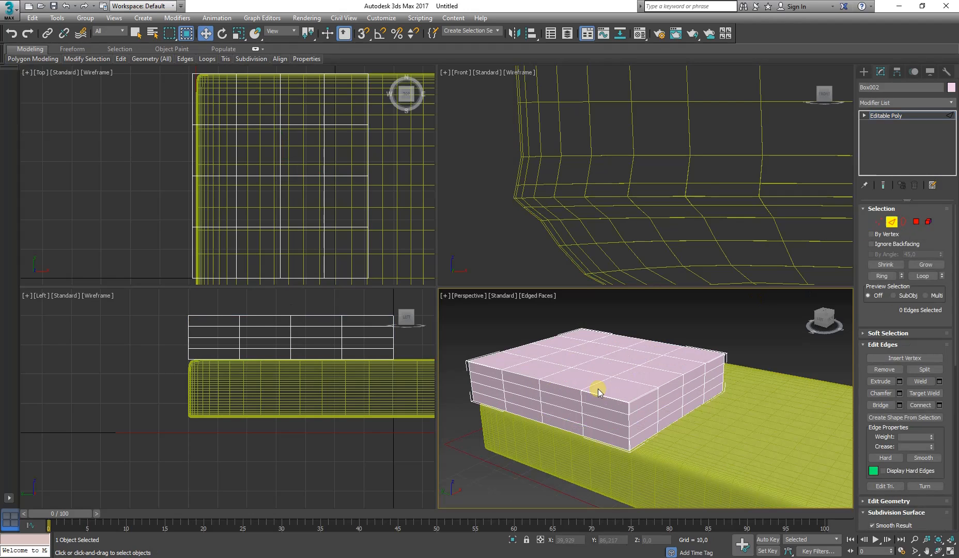
click(592, 385)
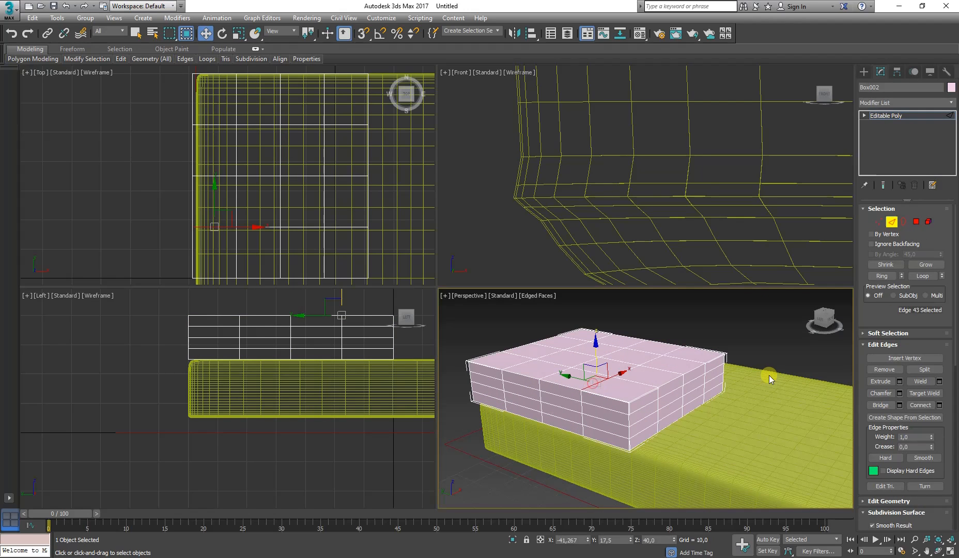
click(920, 276)
middle_drag(189, 148, 186, 161)
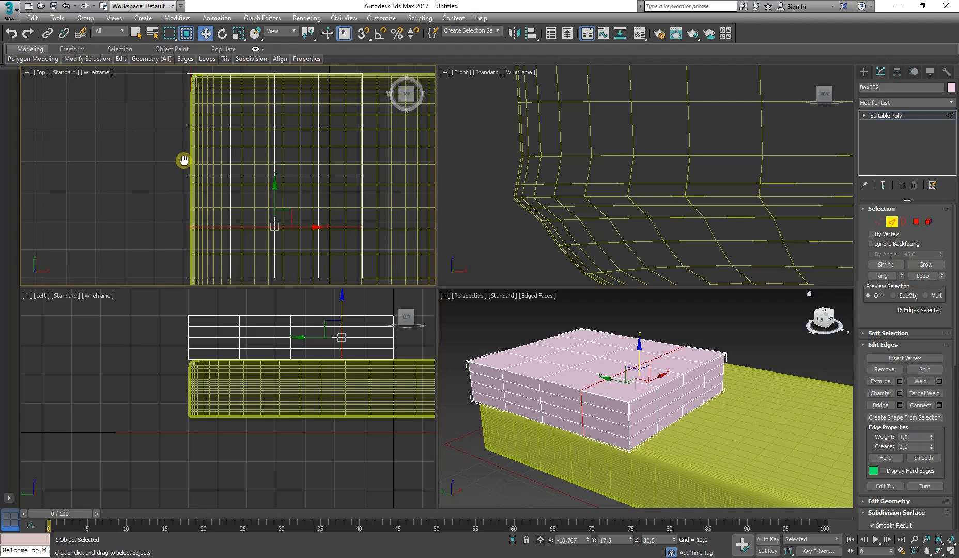
scroll(279, 230, down, 2)
scroll(270, 247, up, 3)
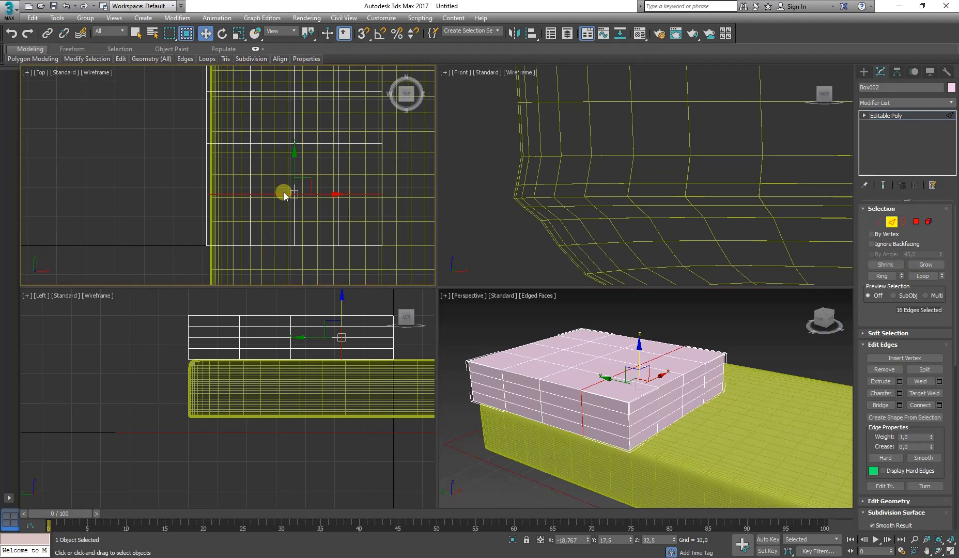
drag(293, 156, 293, 198)
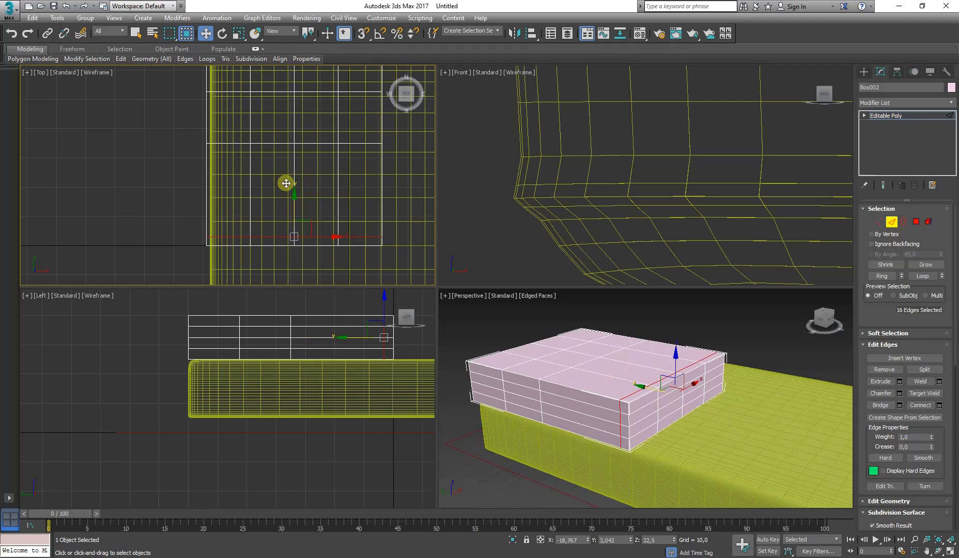
- Move the outermost cross edge loop at the upper box's opposite end to about Y 66.5
middle_drag(281, 182, 268, 221)
click(254, 178)
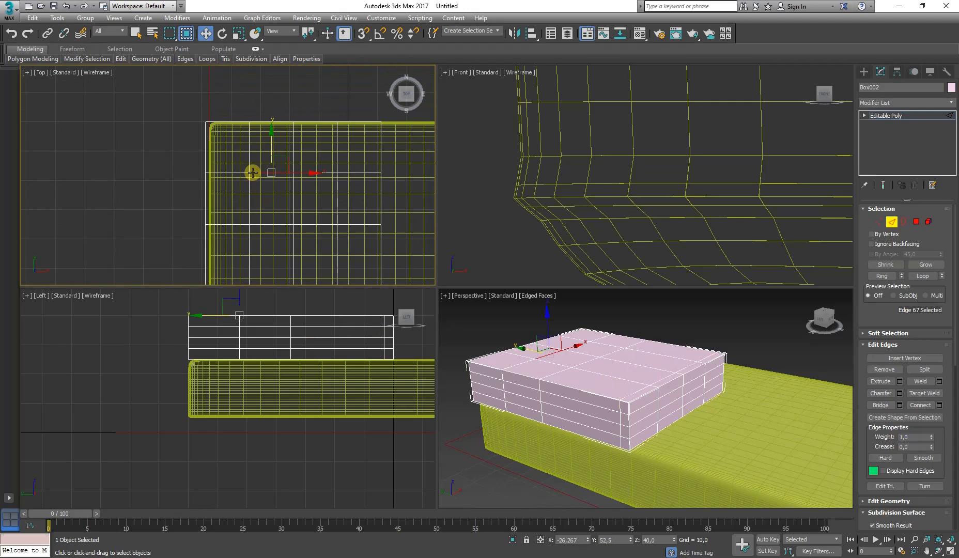
click(921, 277)
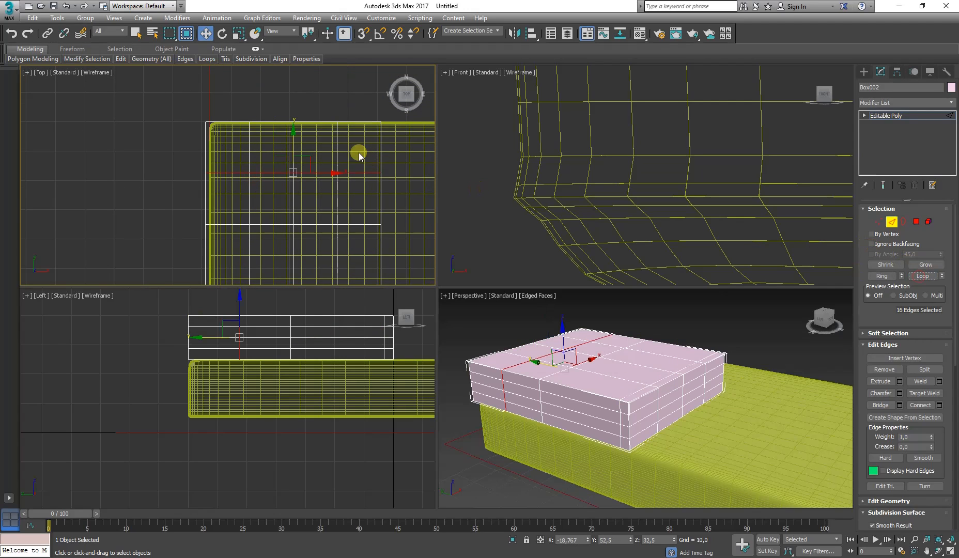
drag(293, 144, 296, 105)
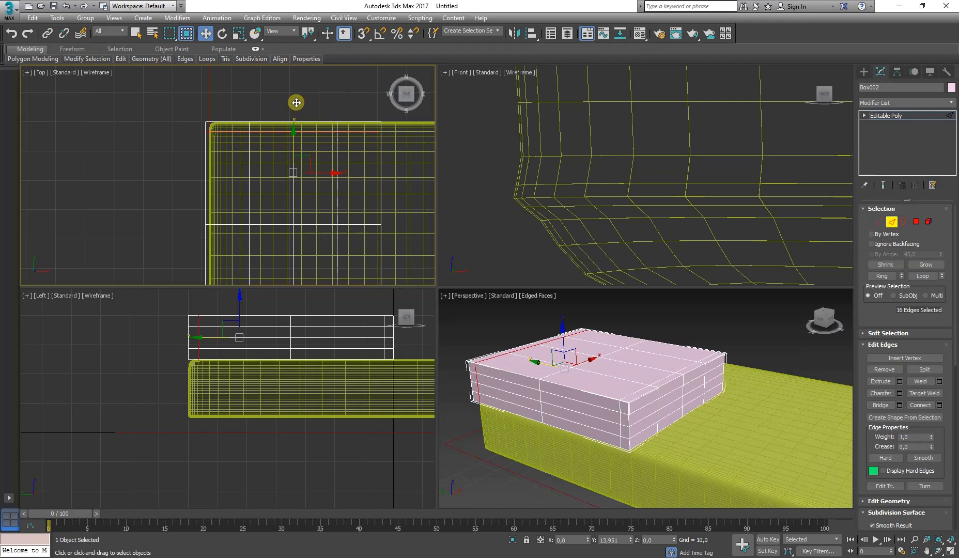
drag(297, 102, 296, 101)
scroll(295, 101, down, 3)
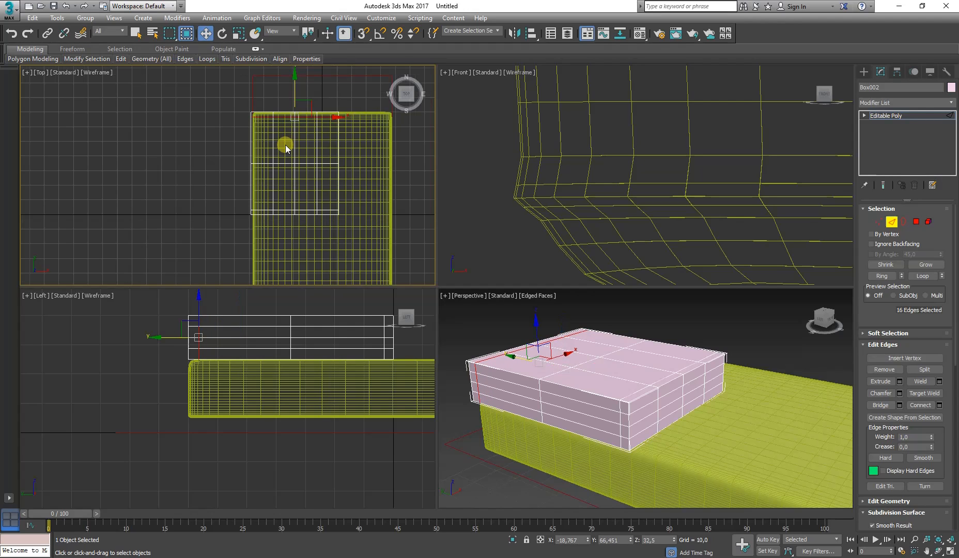
- Raise the uppermost horizontal edge loop around the upper box's sides to about Z 36.9
click(586, 404)
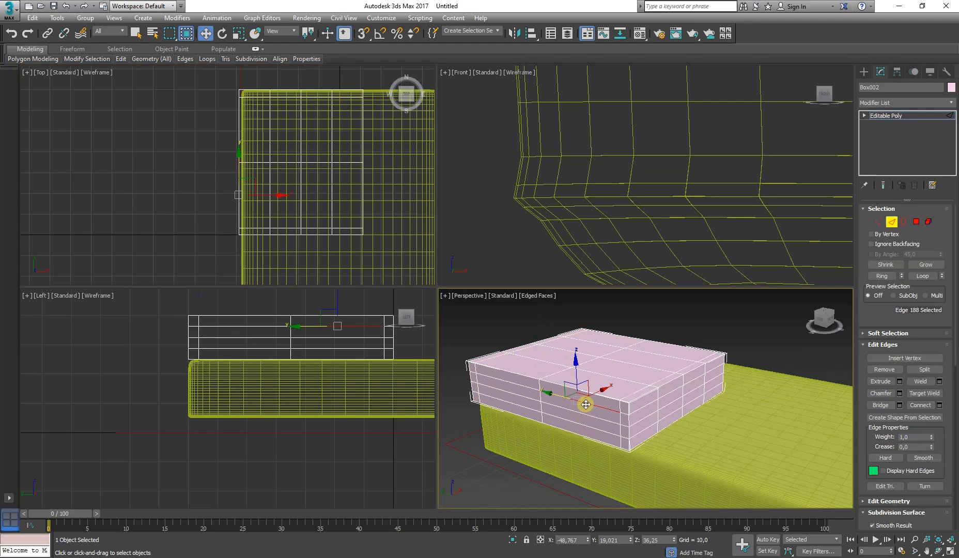
click(924, 275)
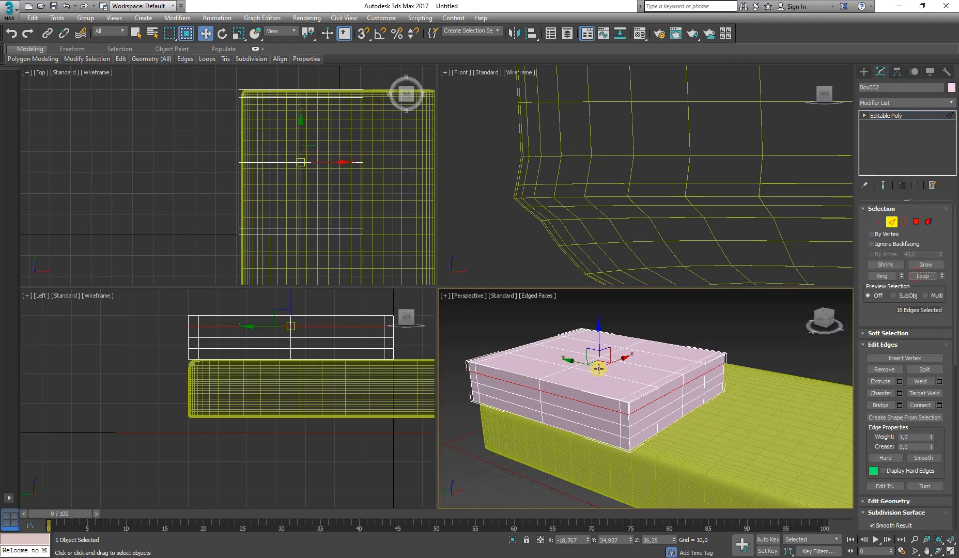
right_click(259, 359)
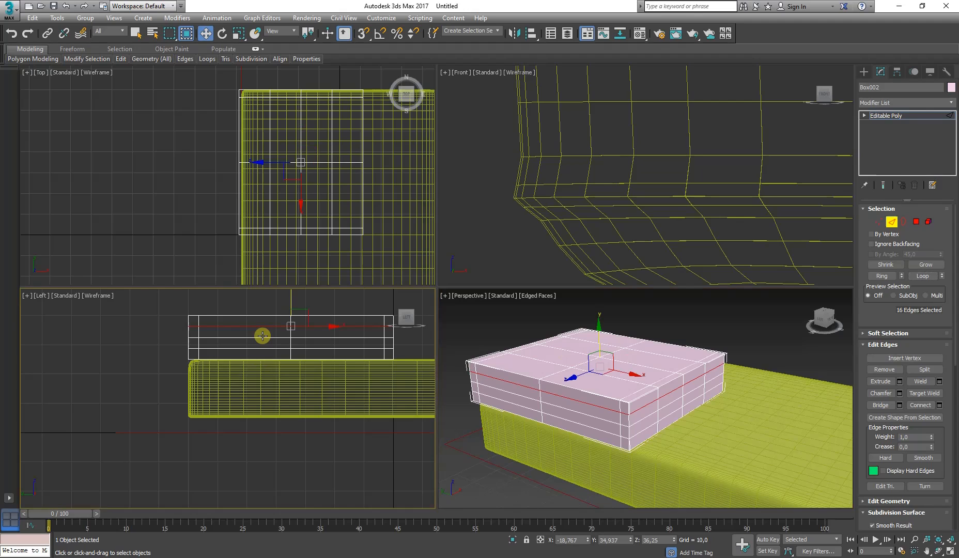
scroll(249, 383, up, 5)
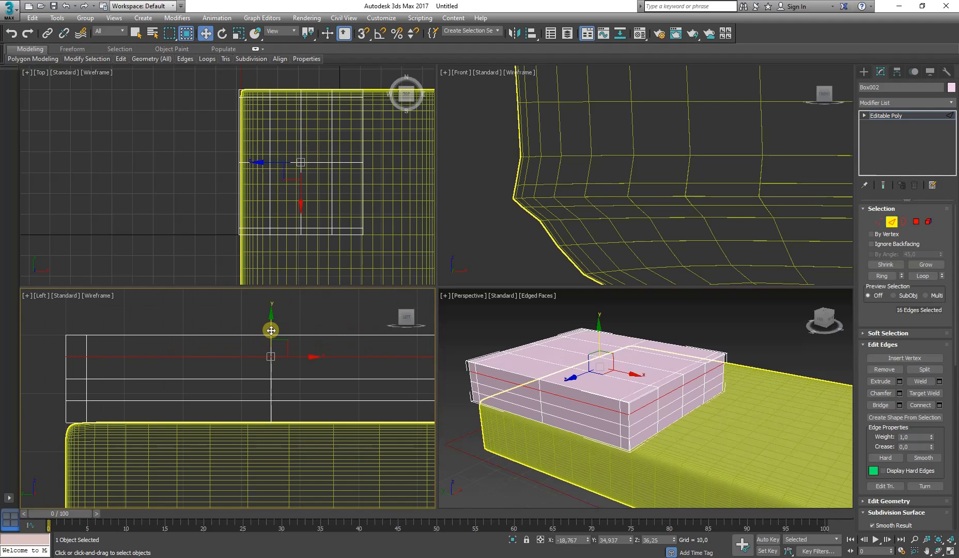
drag(272, 330, 270, 325)
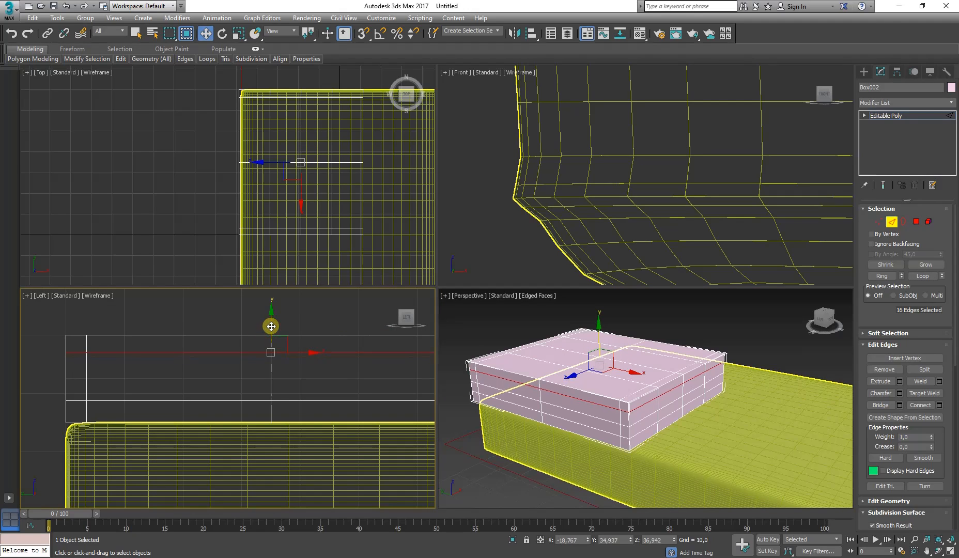
- Lower the bottommost horizontal edge loop around the upper box's sides to about Z 27.5
click(553, 416)
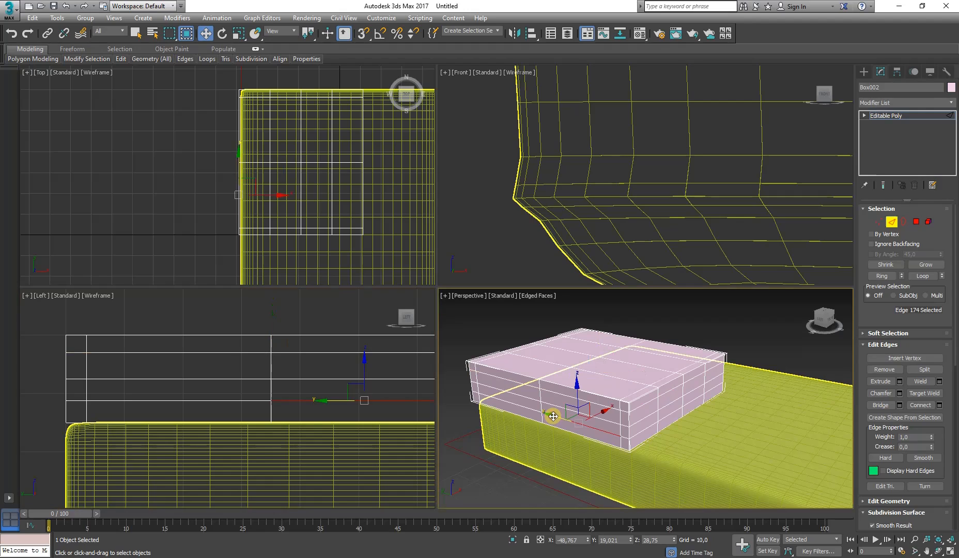
click(364, 368)
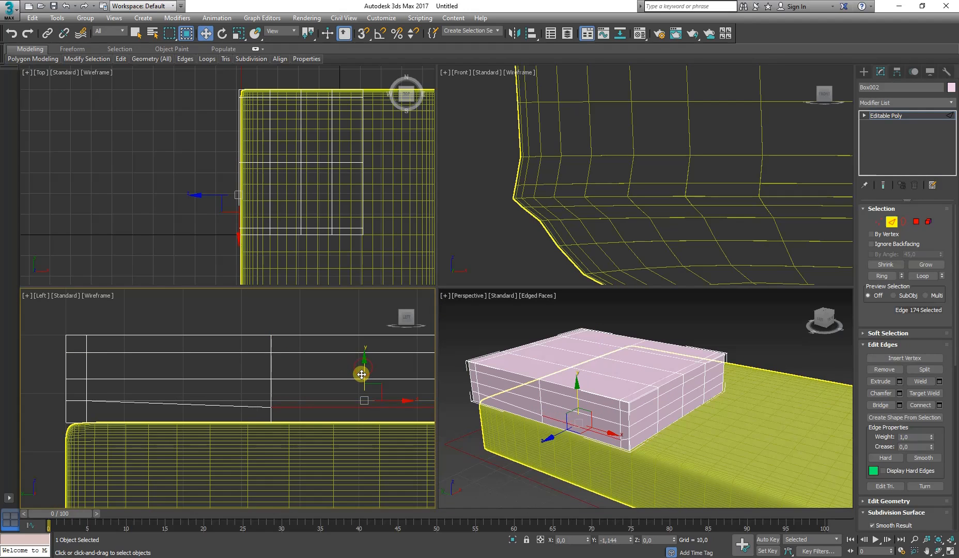
click(923, 276)
right_click(279, 380)
click(124, 365)
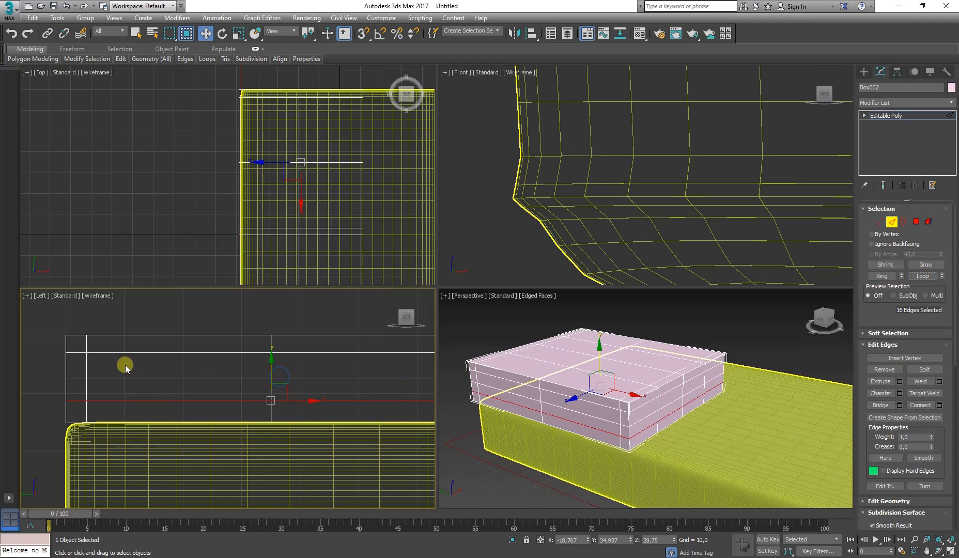
drag(273, 369, 271, 377)
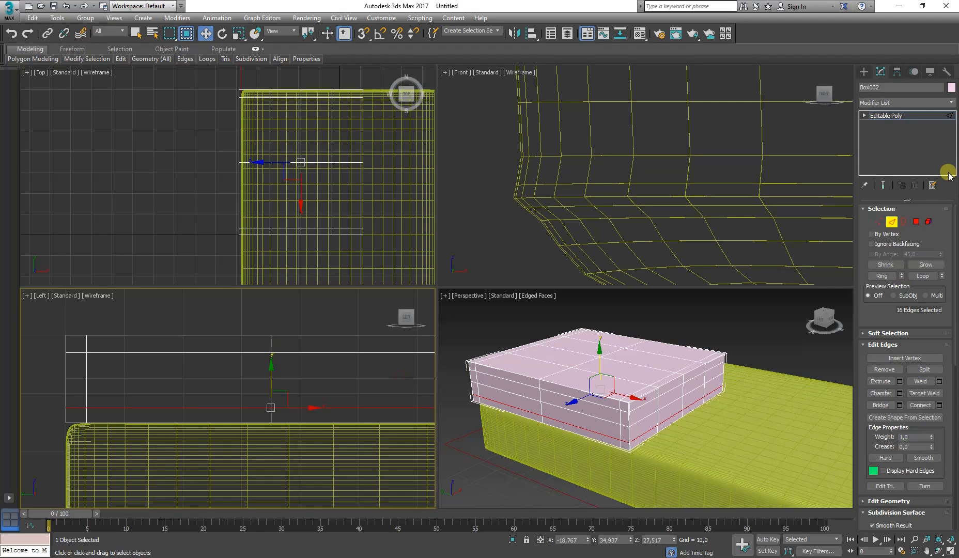
- Finish edge editing and apply a TurboSmooth modifier with 2 iterations to the upper box
click(891, 222)
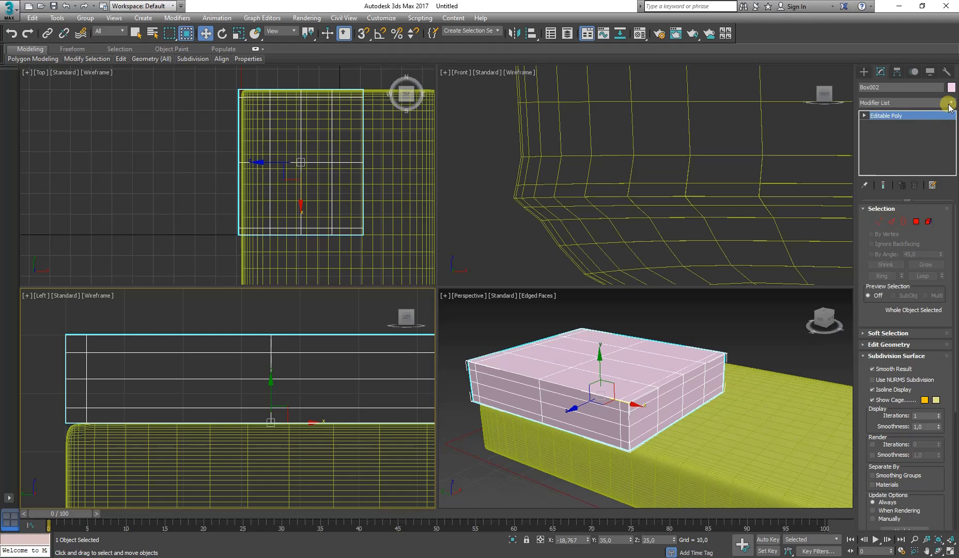
click(951, 103)
drag(951, 135, 953, 369)
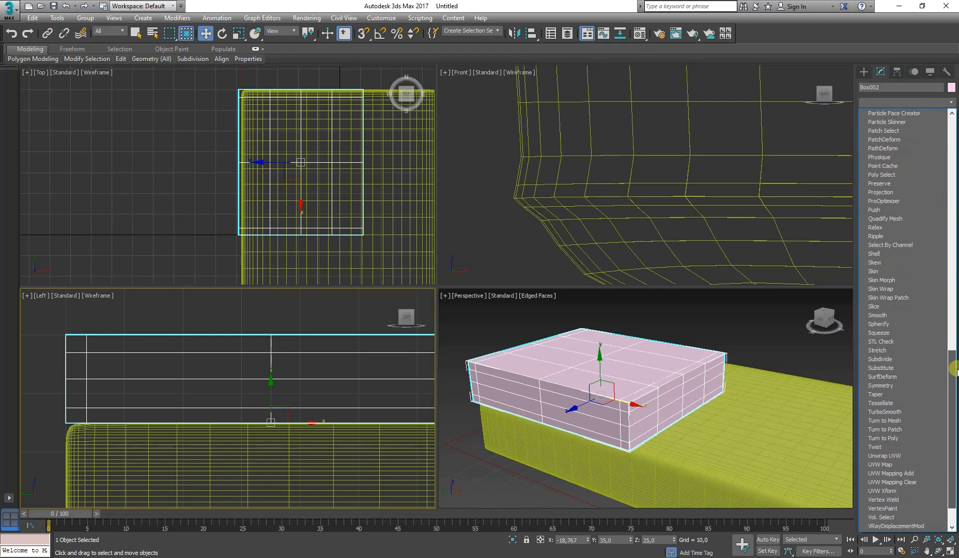
click(916, 410)
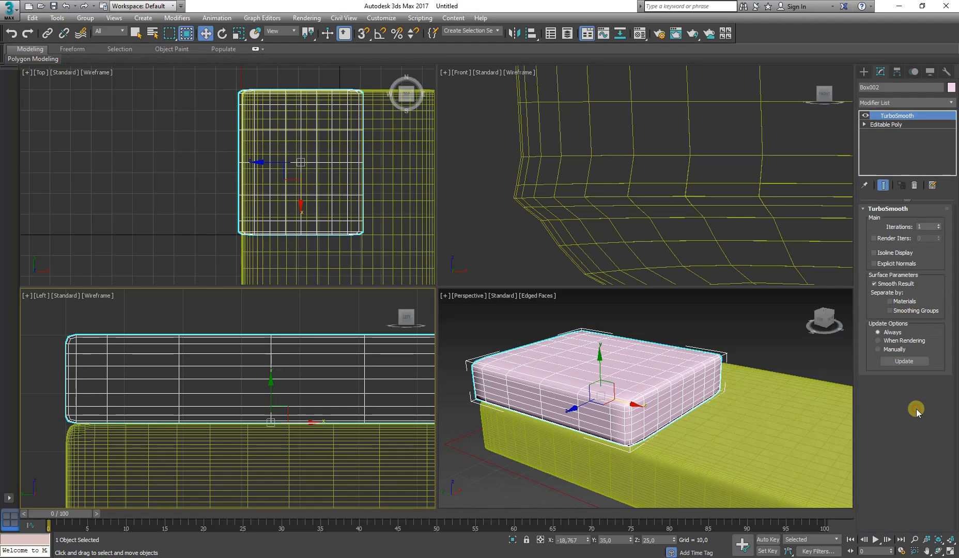
click(939, 225)
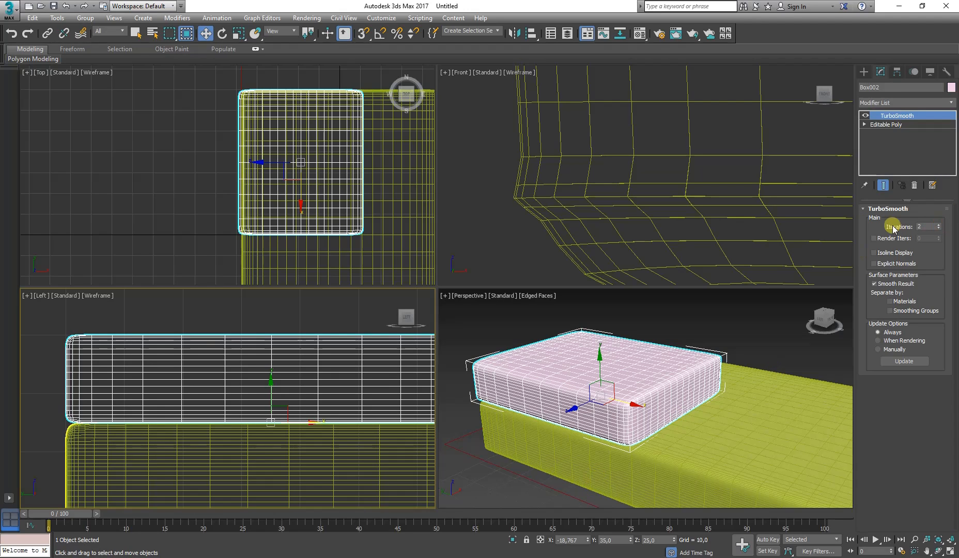
scroll(635, 400, up, 5)
scroll(634, 399, down, 3)
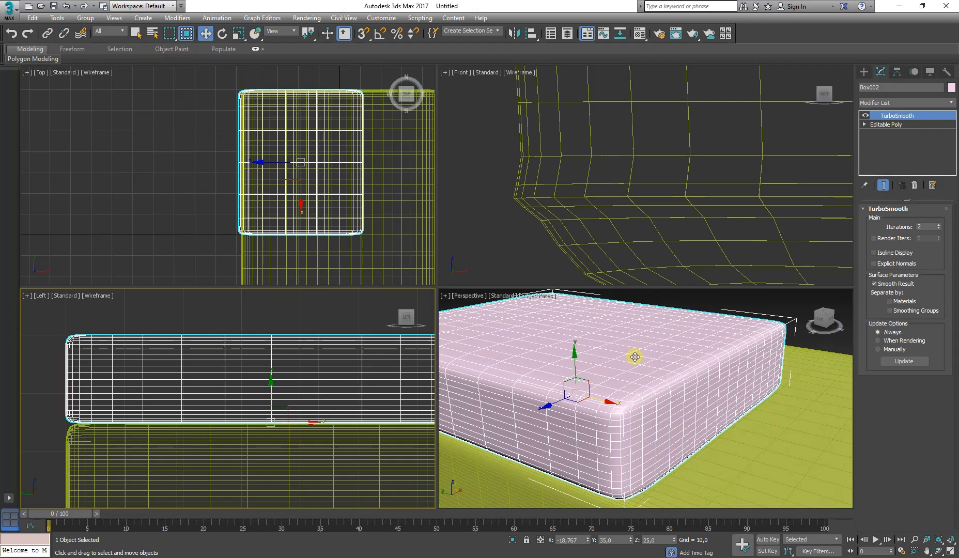
- Try 3 and 1 TurboSmooth iterations on the cushion for comparison, and return to 2
click(939, 225)
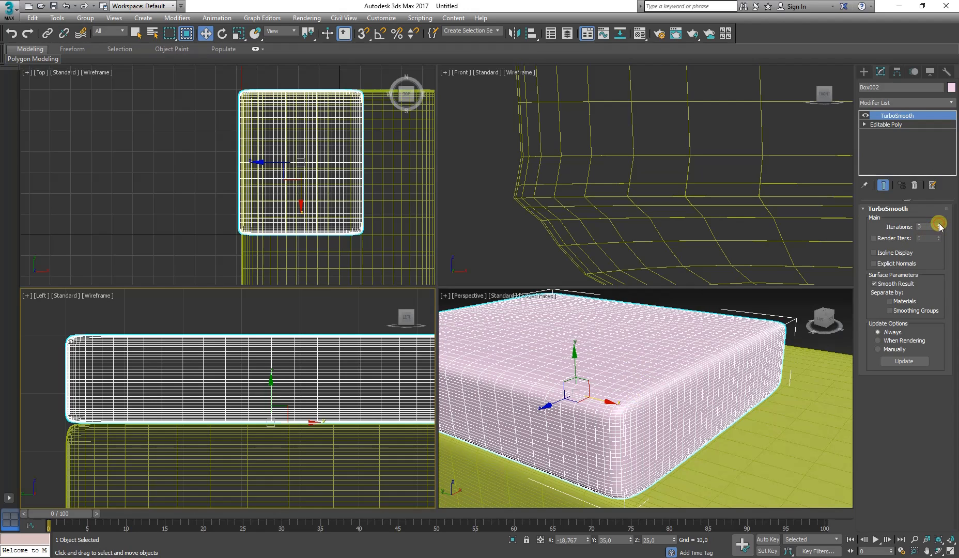
click(940, 229)
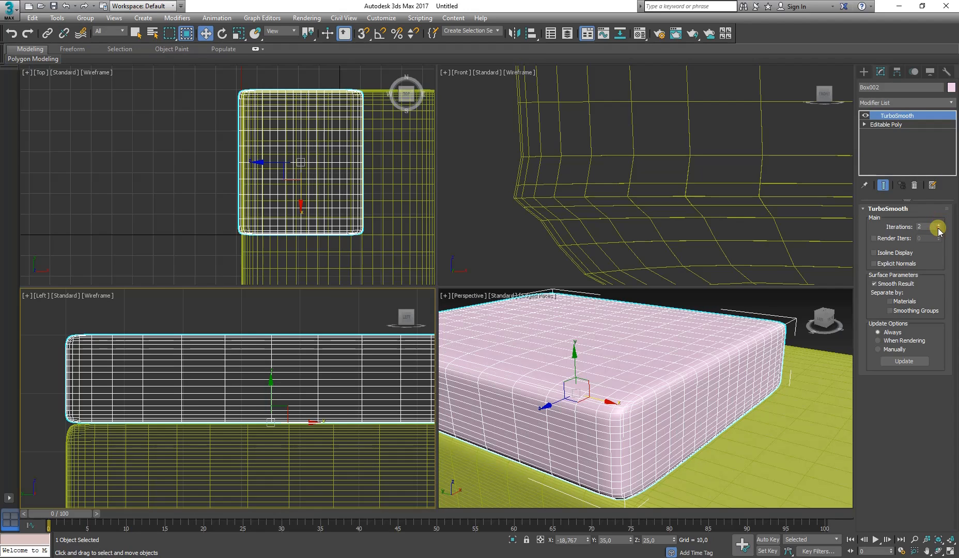
click(939, 229)
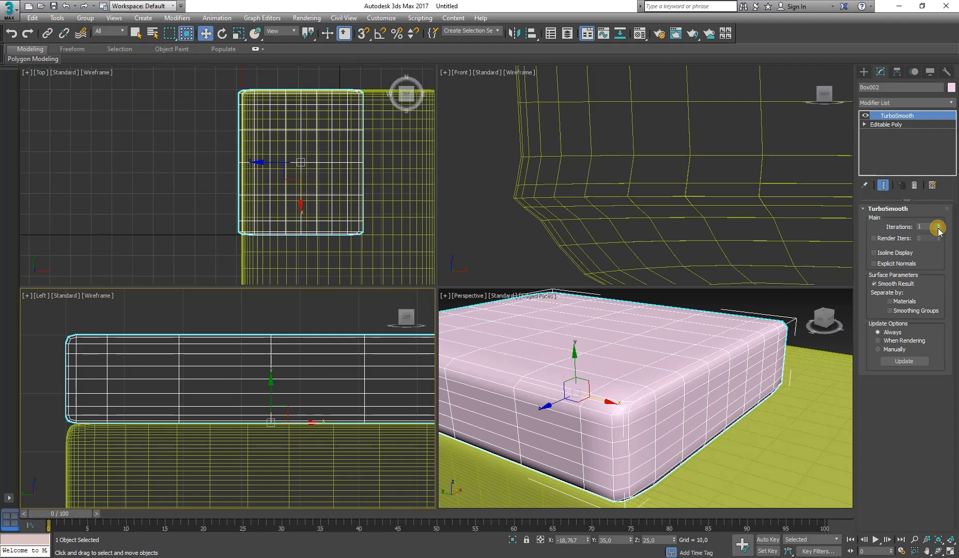
click(939, 226)
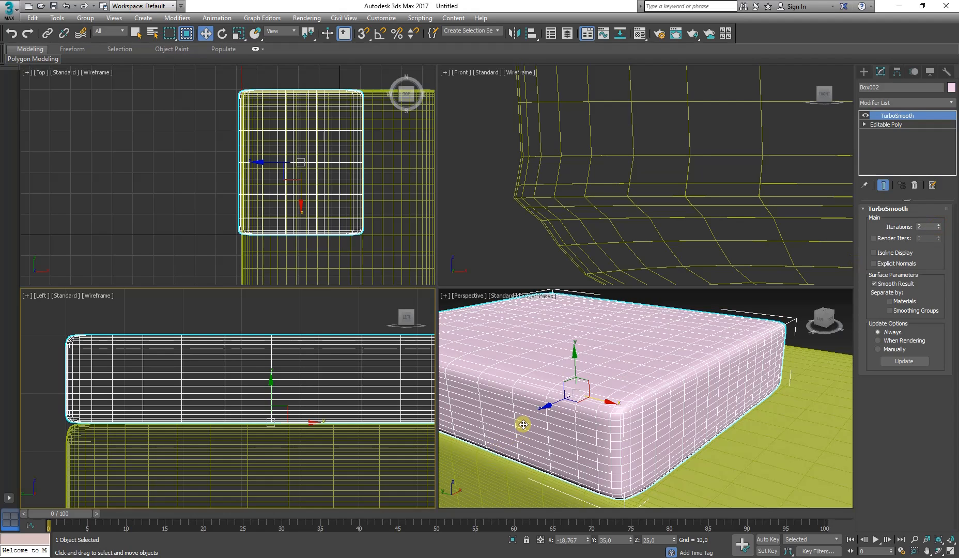
- Collapse the cushion's whole modifier stack, including TurboSmooth, and accept the warning
click(599, 381)
middle_drag(599, 381, 639, 376)
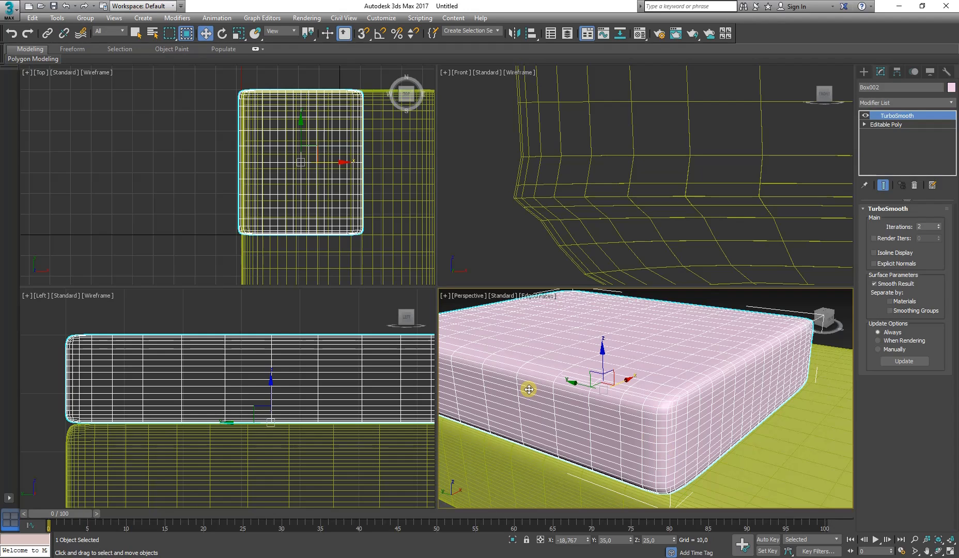
click(52, 93)
right_click(887, 117)
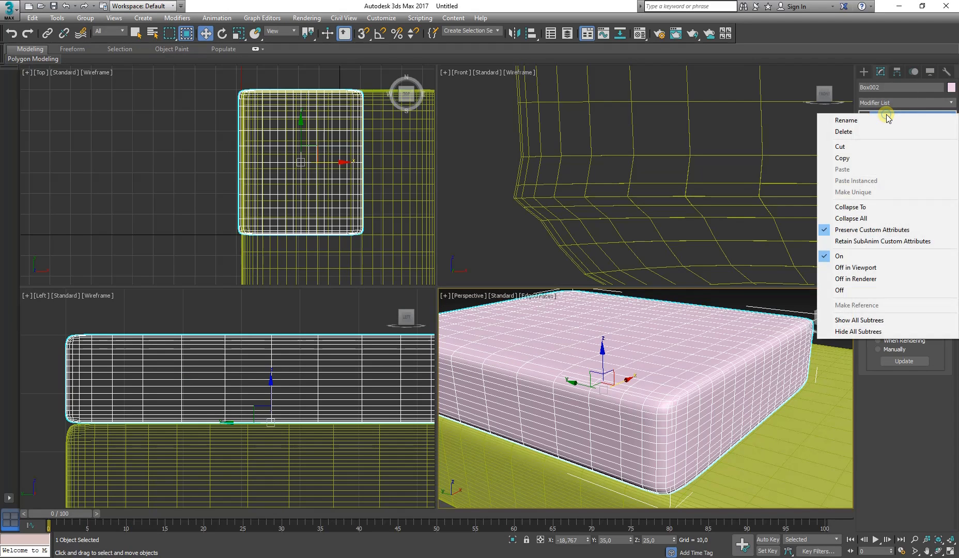
click(863, 218)
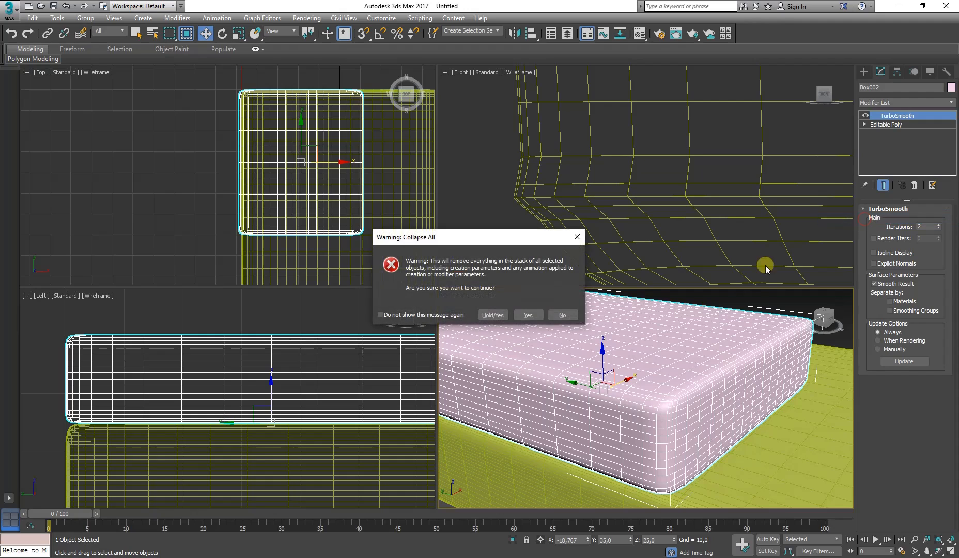
click(526, 316)
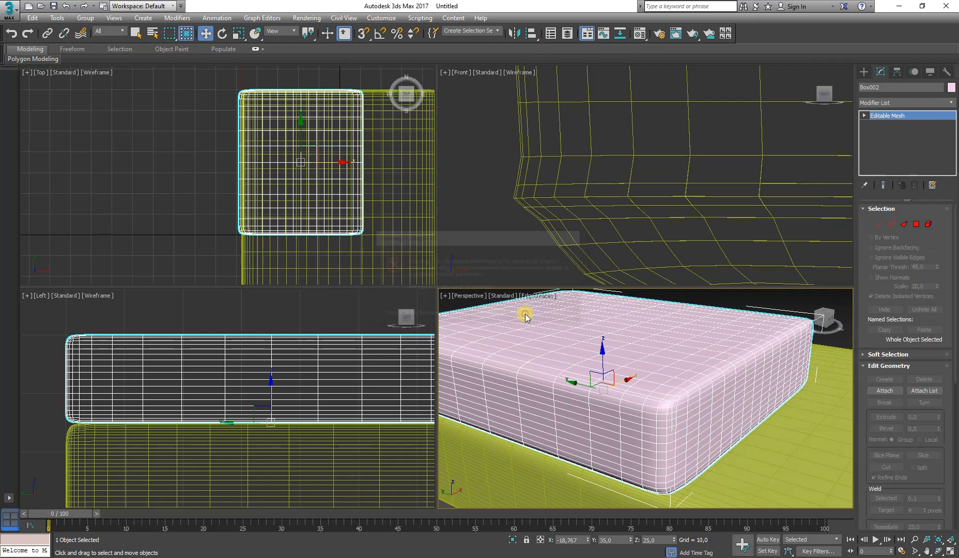
- Apply an FFD 4x4x4 modifier to the collapsed seat cushion
click(951, 103)
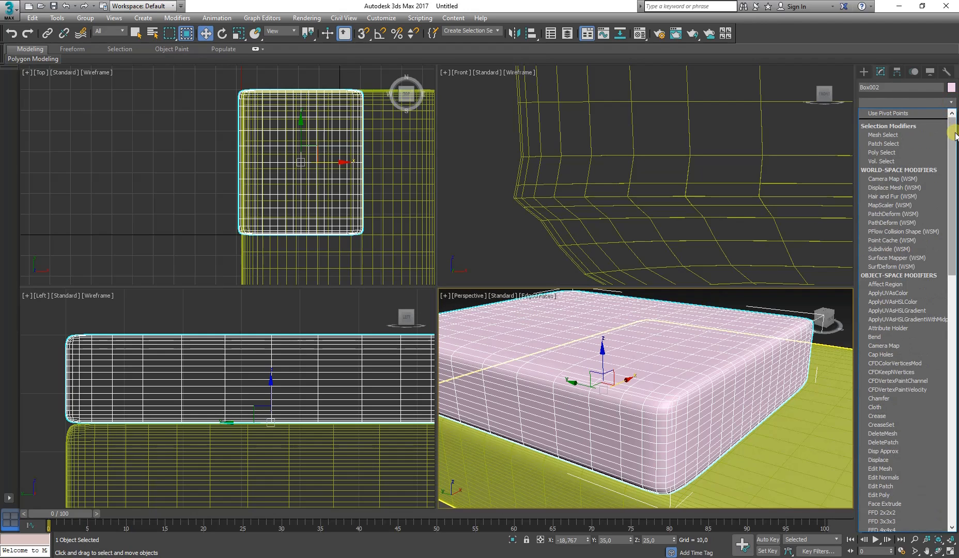
scroll(955, 215, down, 4)
scroll(955, 214, down, 3)
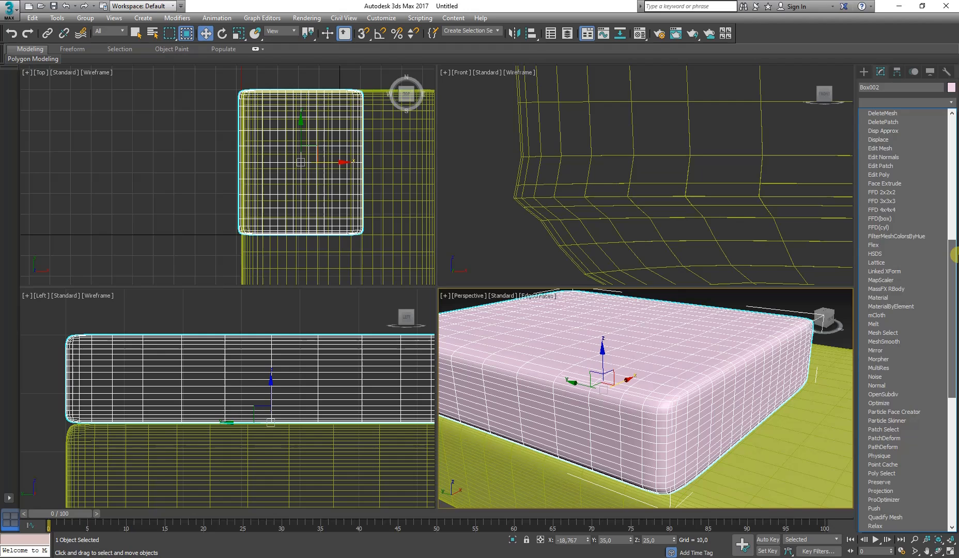
click(897, 212)
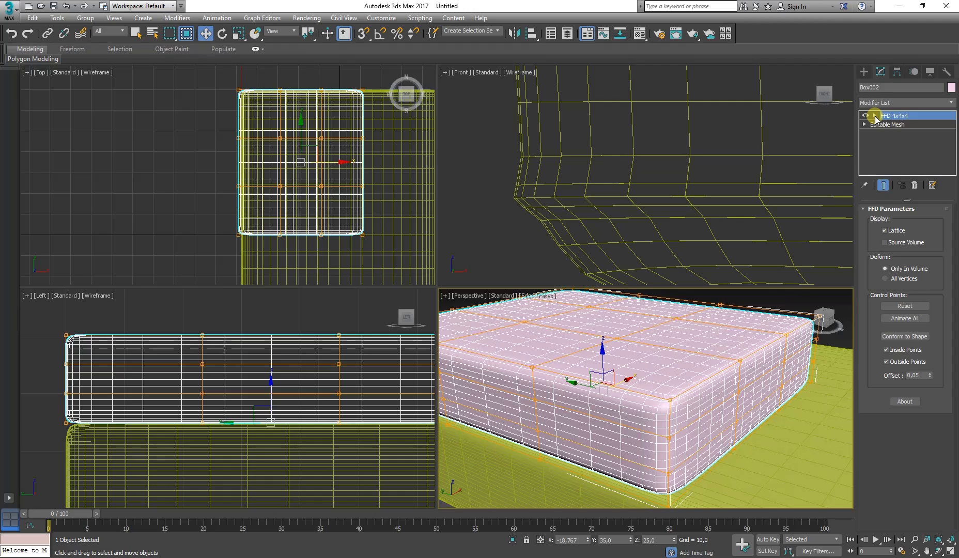
- Look through the Editable Mesh's Vertex and Edge levels and activate the Control Points level of the FFD 4x4x4 modifier
click(874, 116)
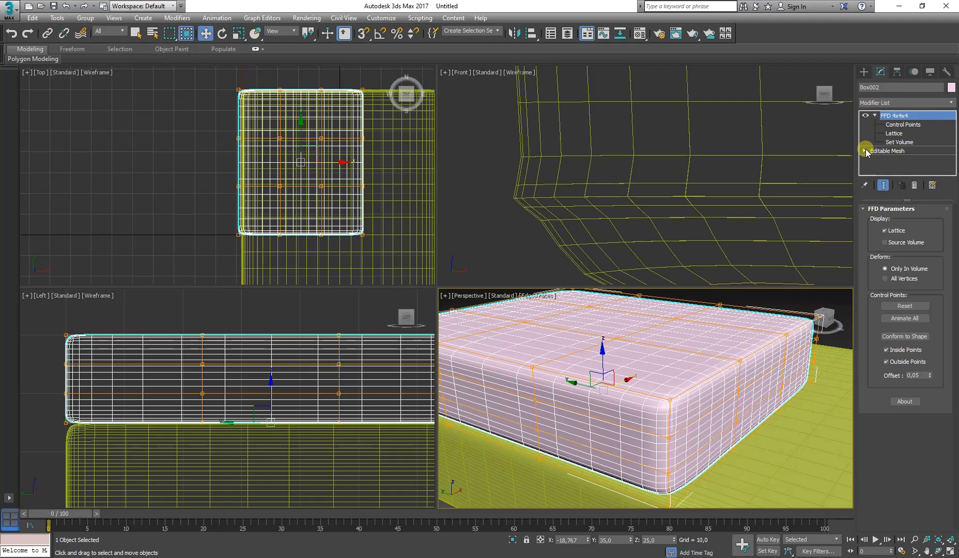
click(865, 151)
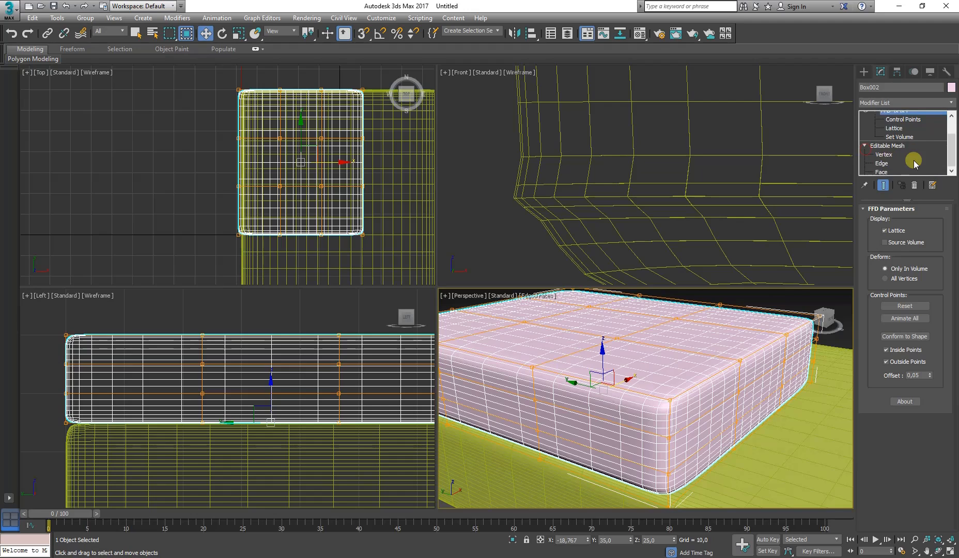
scroll(914, 164, up, 1)
click(884, 159)
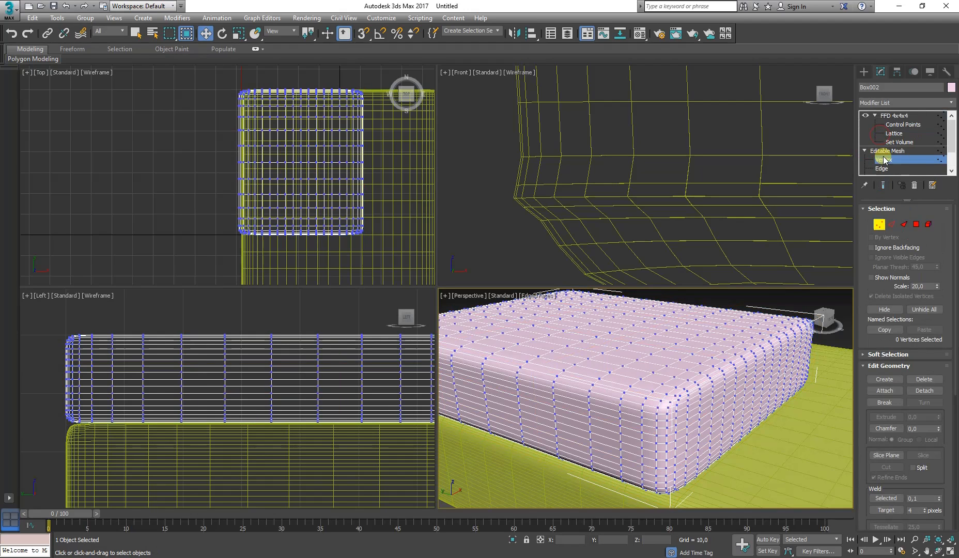
scroll(884, 158, down, 1)
click(883, 145)
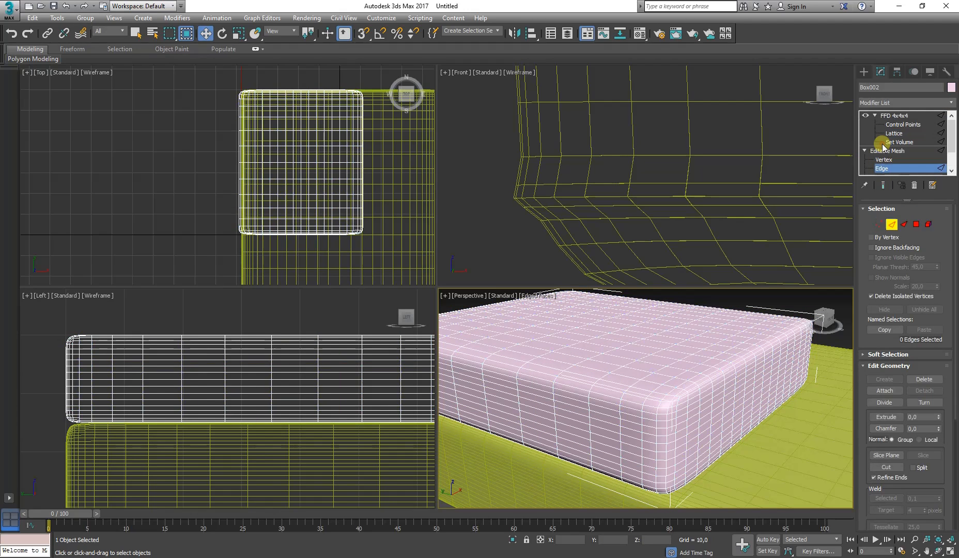
click(885, 170)
click(903, 125)
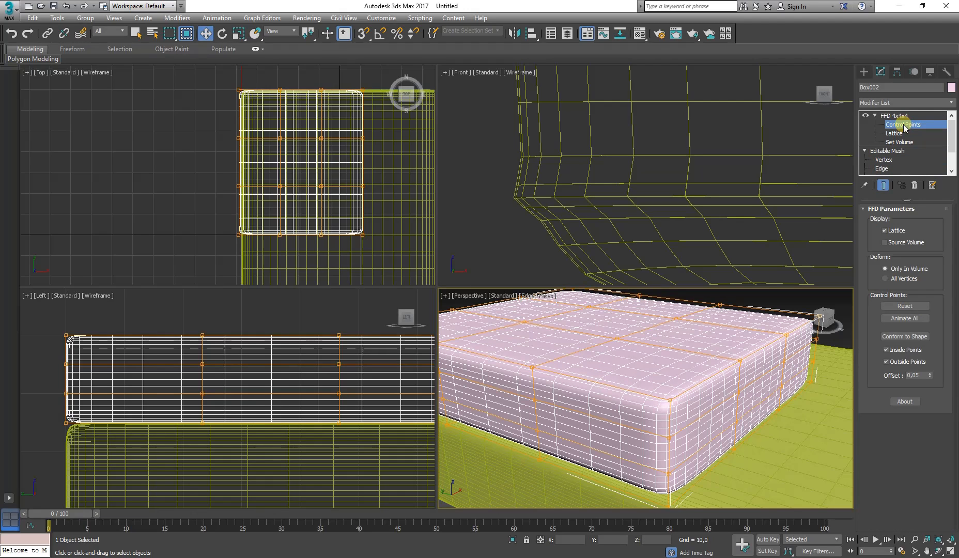
- Switch to the browser and examine the seat cushions in the KIVIK sofa photo on the IKEA product page
scroll(234, 153, up, 3)
middle_drag(231, 154, 204, 168)
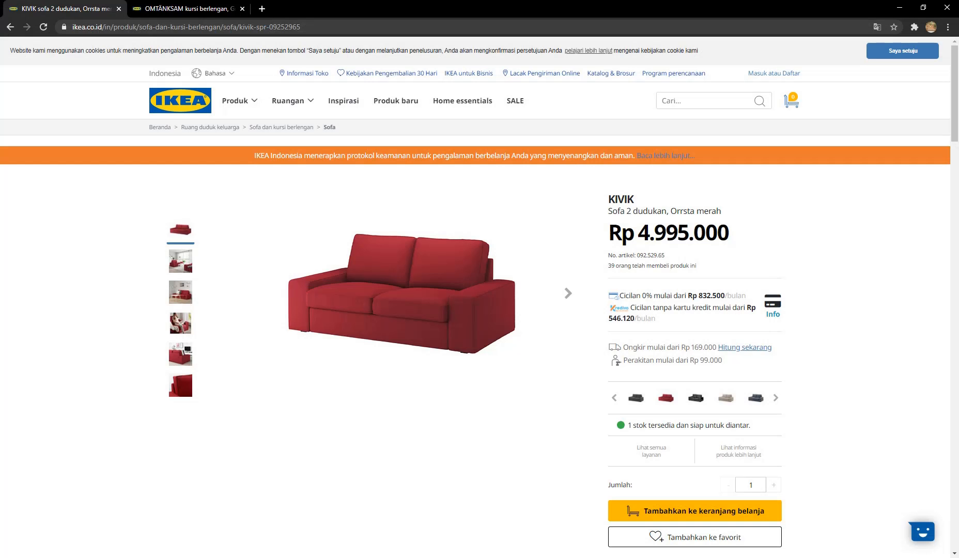
click(407, 318)
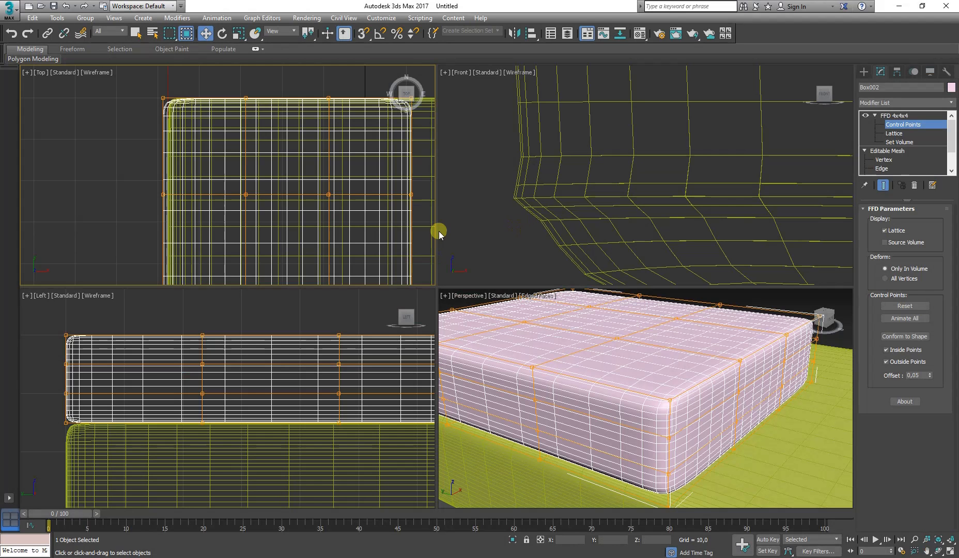
- Back in 3ds Max, select the four inner control points on the lattice's top face and raise them to about Z 45.8
middle_drag(337, 214, 317, 182)
alt+middle_drag(545, 356, 604, 412)
click(571, 373)
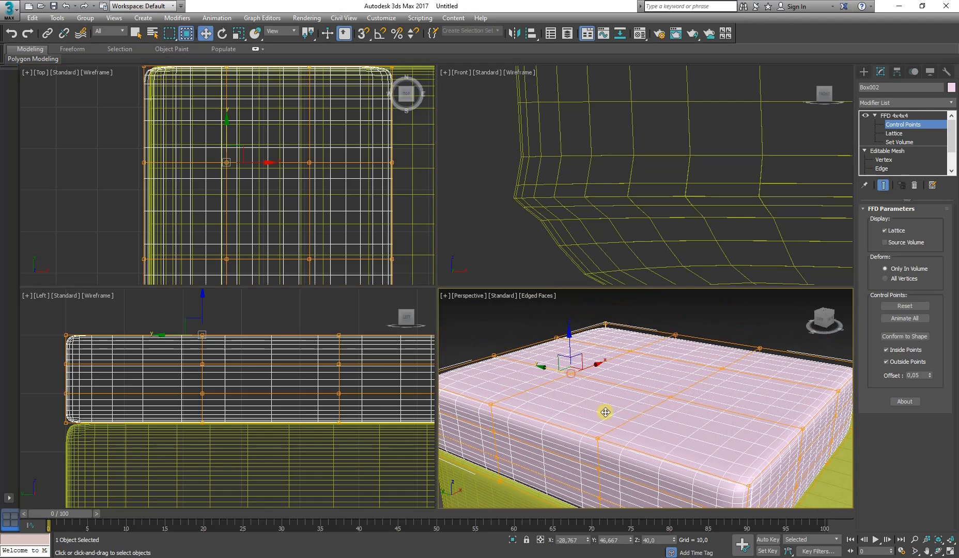
ctrl+click(630, 352)
ctrl+click(720, 368)
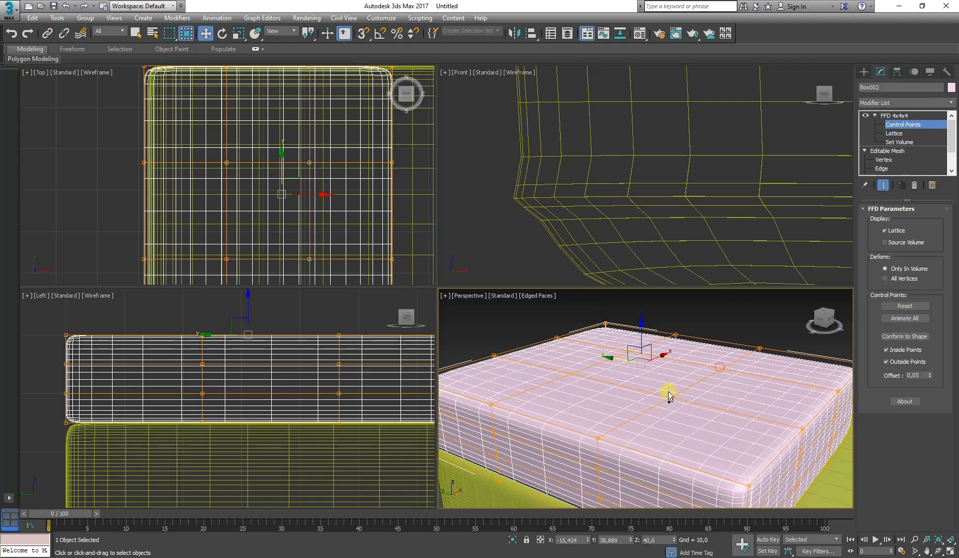
ctrl+click(672, 395)
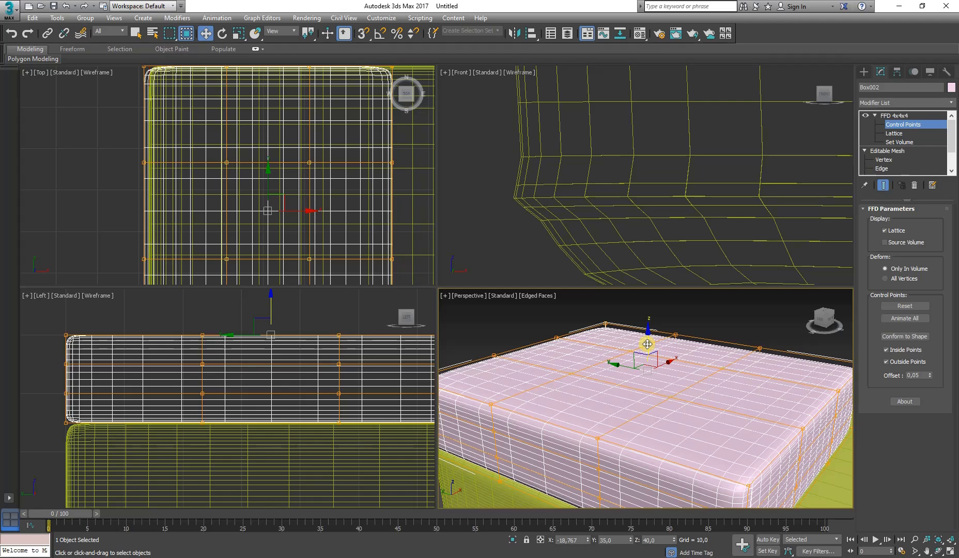
drag(648, 344, 656, 313)
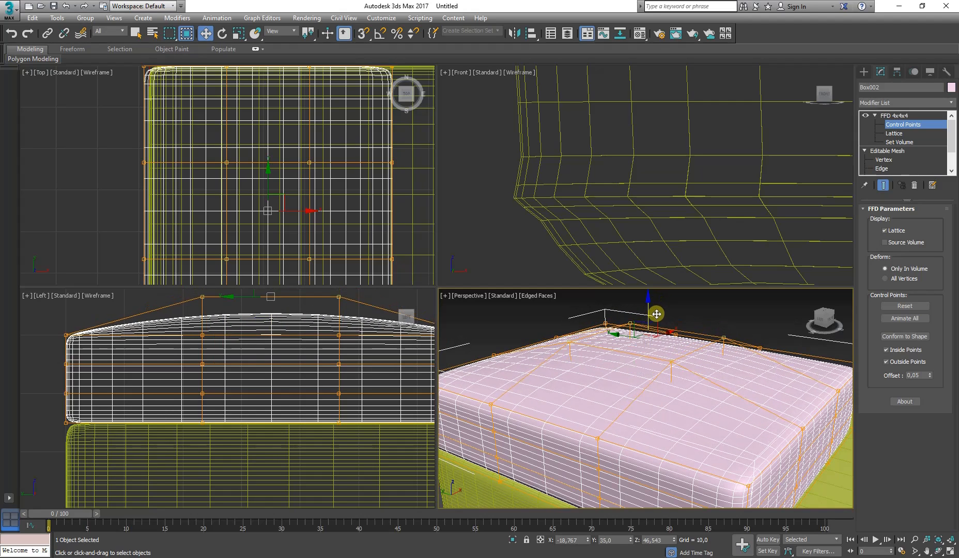
key(ctrl+z)
middle_drag(236, 344, 194, 366)
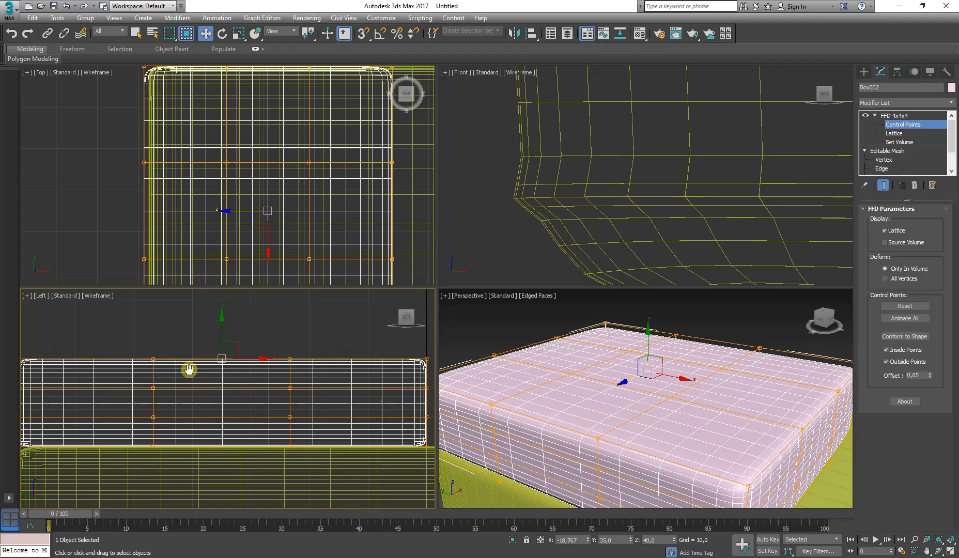
middle_drag(189, 370, 208, 372)
click(695, 360)
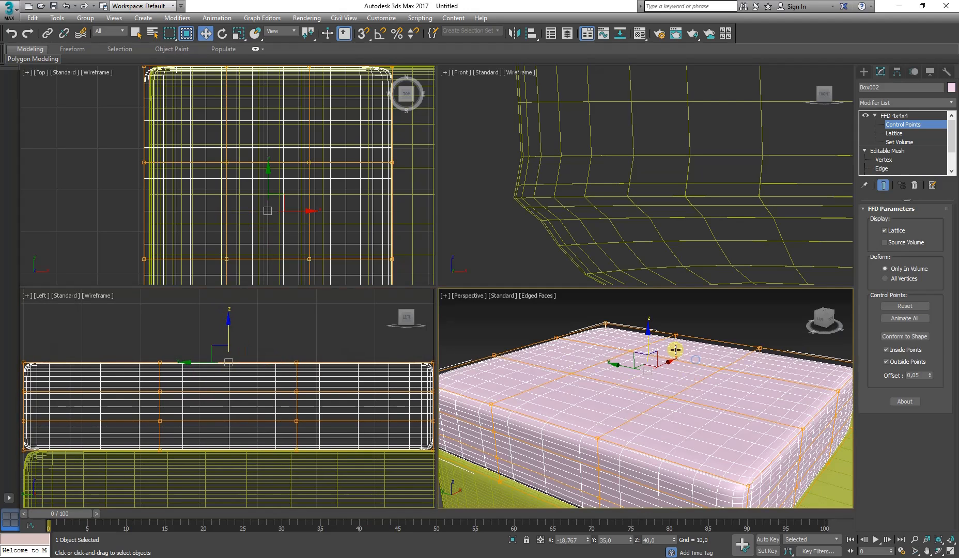
drag(649, 333, 648, 305)
click(648, 305)
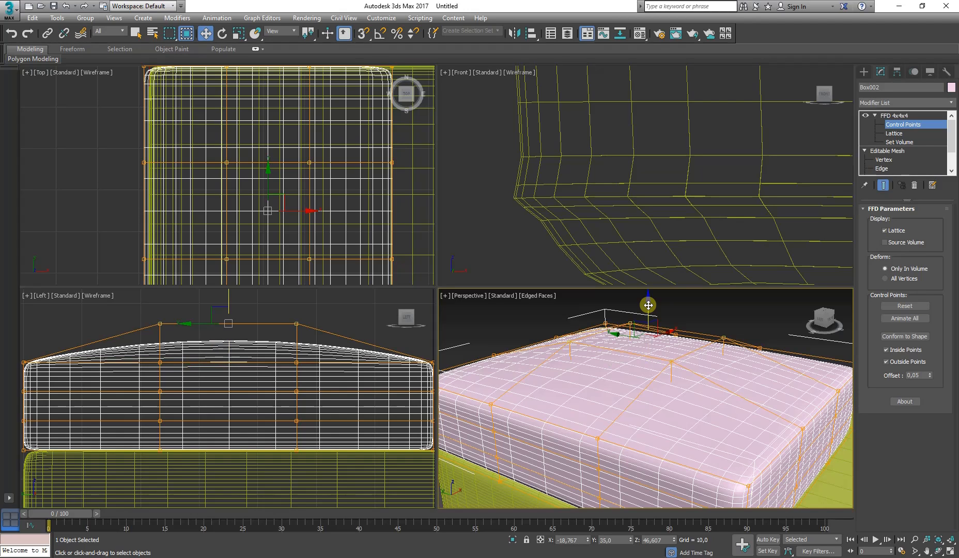
drag(649, 305, 649, 309)
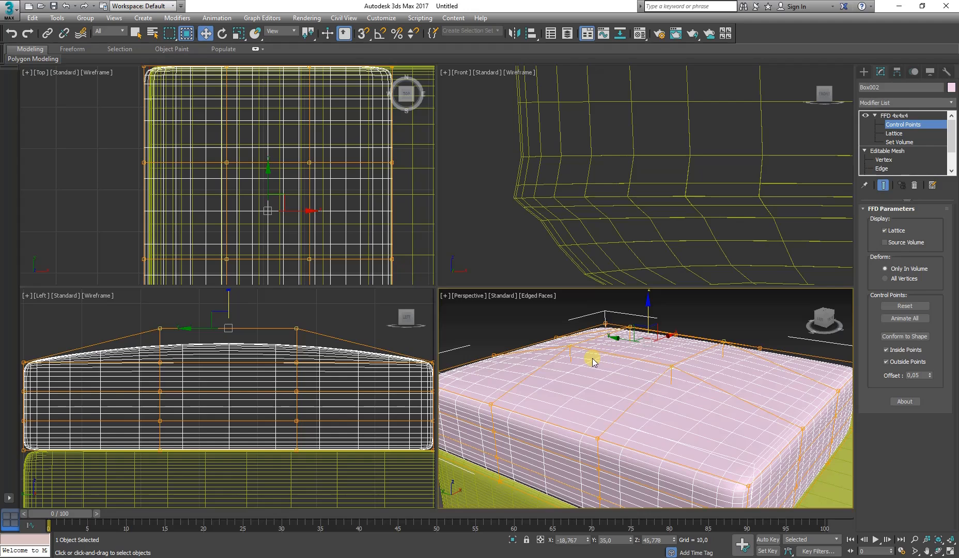
- Try raising the bottom row of lattice control points at the cushion's Y 70 end to about Z 26.2
scroll(237, 376, down, 2)
middle_drag(237, 376, 242, 363)
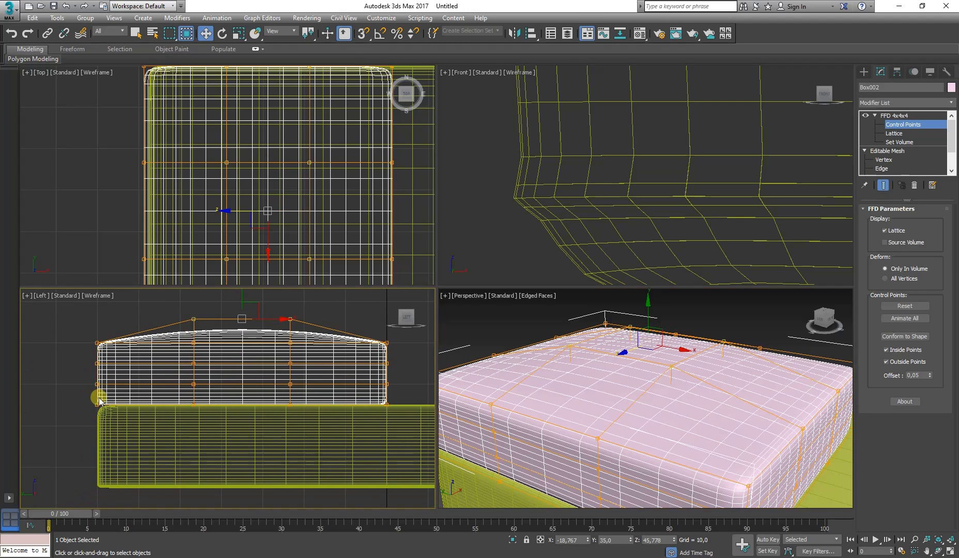
scroll(97, 396, up, 1)
scroll(129, 392, up, 2)
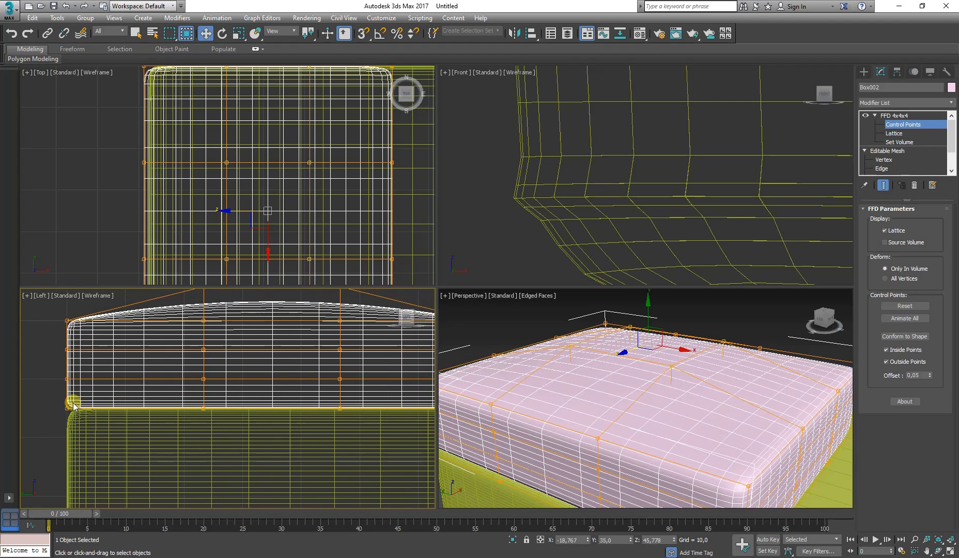
scroll(65, 402, down, 1)
drag(62, 401, 80, 413)
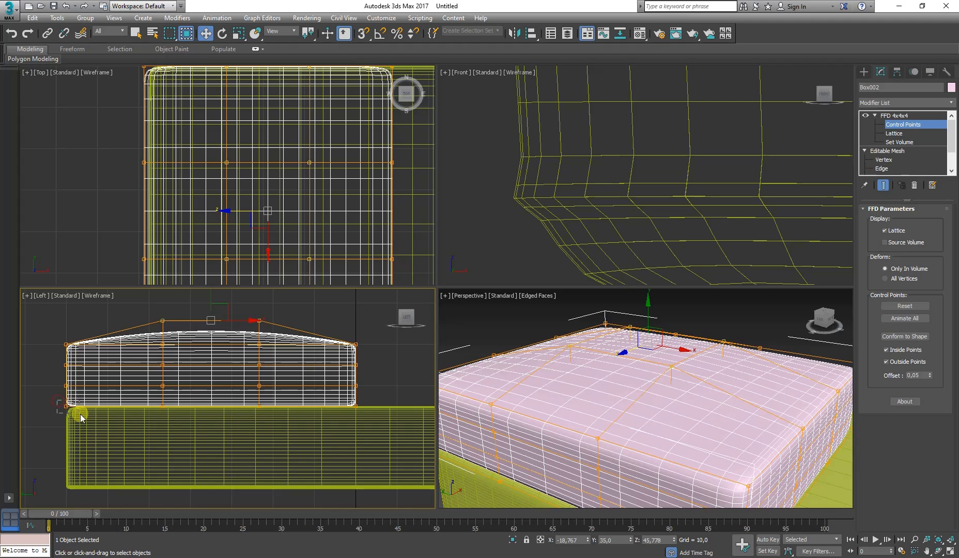
scroll(111, 391, up, 1)
scroll(131, 387, up, 2)
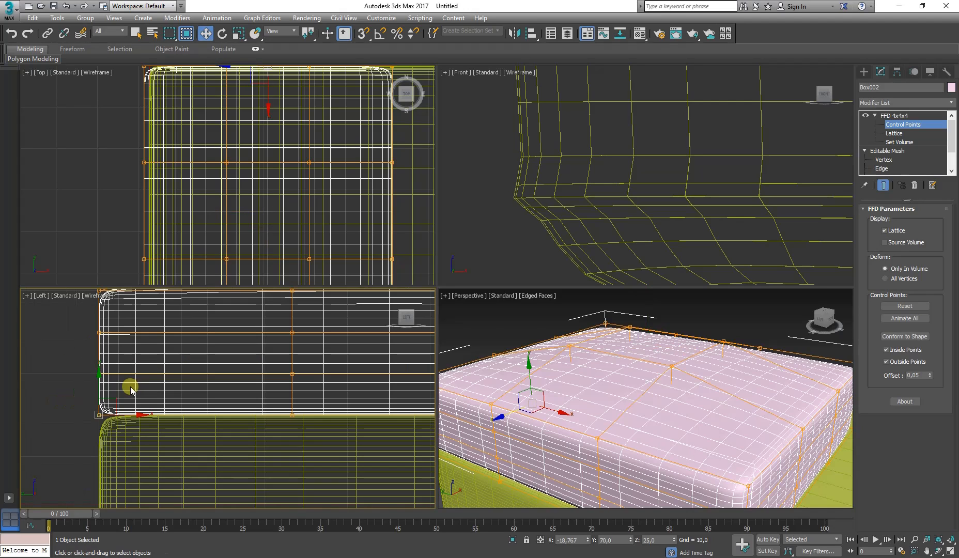
drag(99, 383, 99, 373)
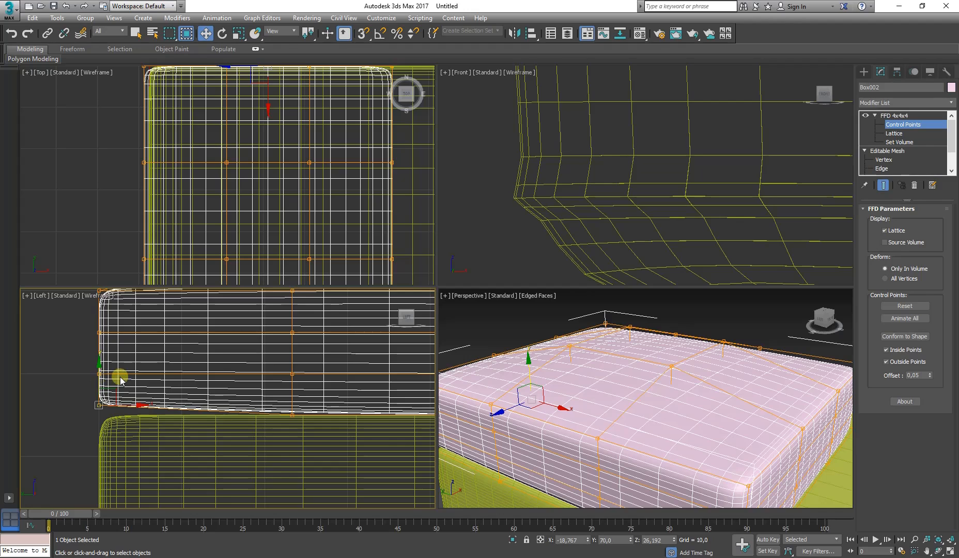
scroll(120, 377, down, 2)
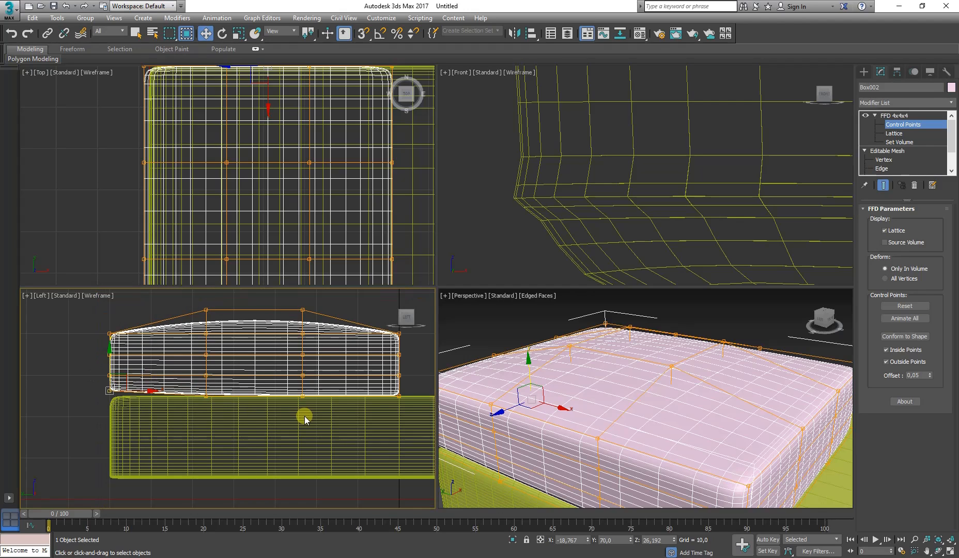
drag(313, 413, 176, 383)
scroll(176, 383, up, 2)
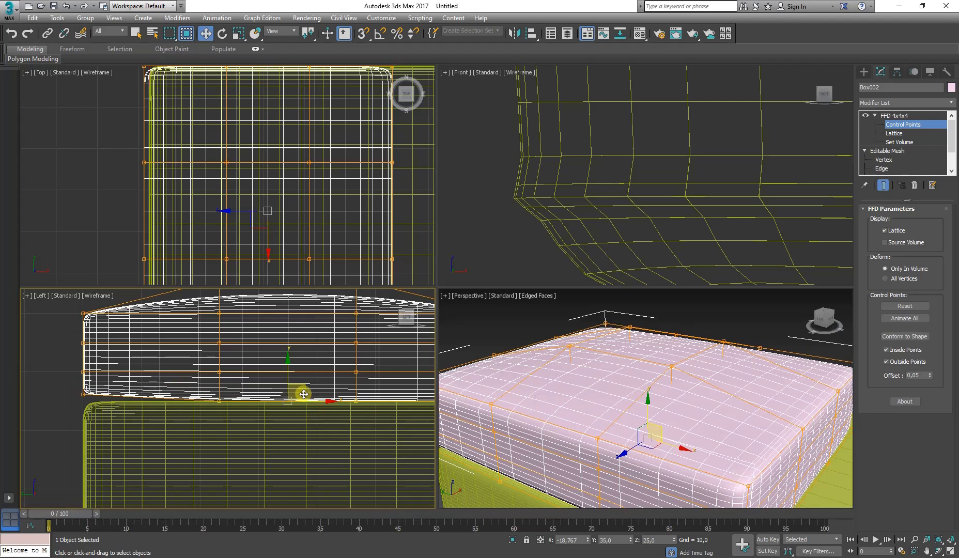
drag(321, 404, 272, 409)
right_click(273, 408)
- Reselect the bottom control points at the Y 70 end and undo their raise
drag(73, 385, 125, 410)
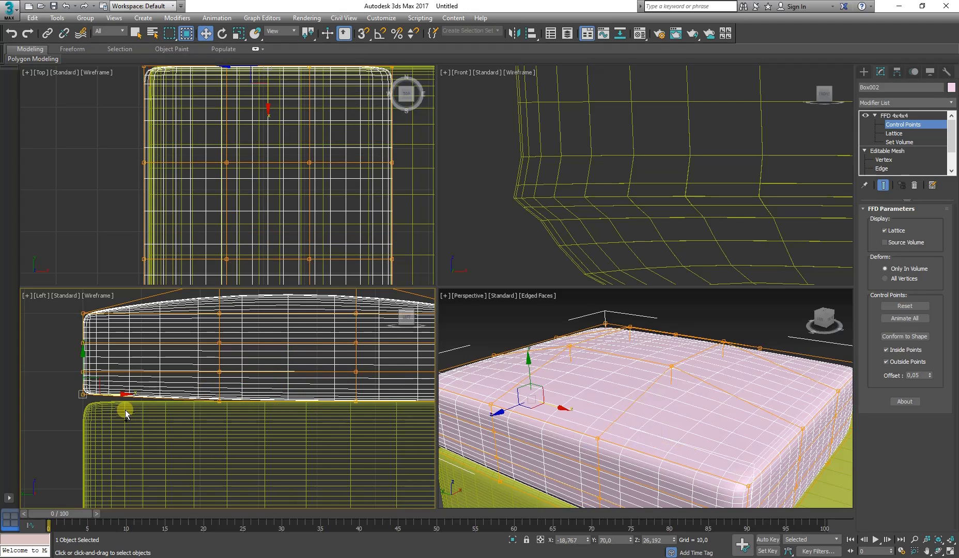
scroll(71, 401, up, 2)
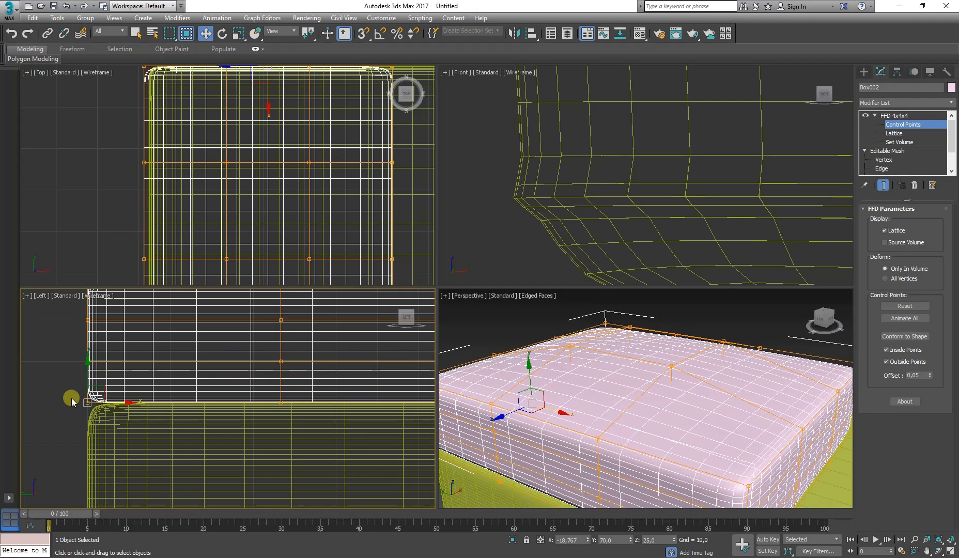
drag(102, 390, 110, 383)
right_click(111, 384)
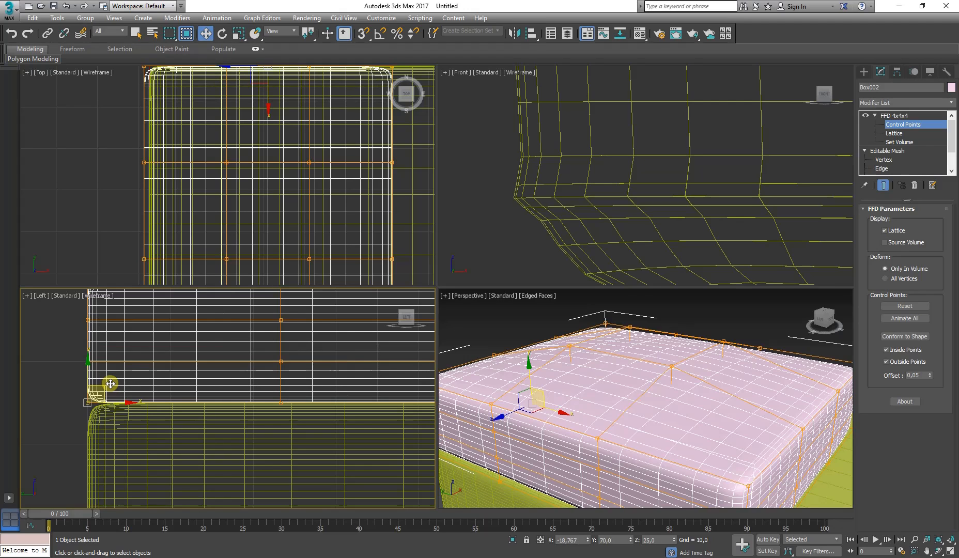
- Select the second-lowest layer of lattice control points across the whole cushion and lower it to about Z 29.9
scroll(64, 364, down, 2)
scroll(65, 363, down, 2)
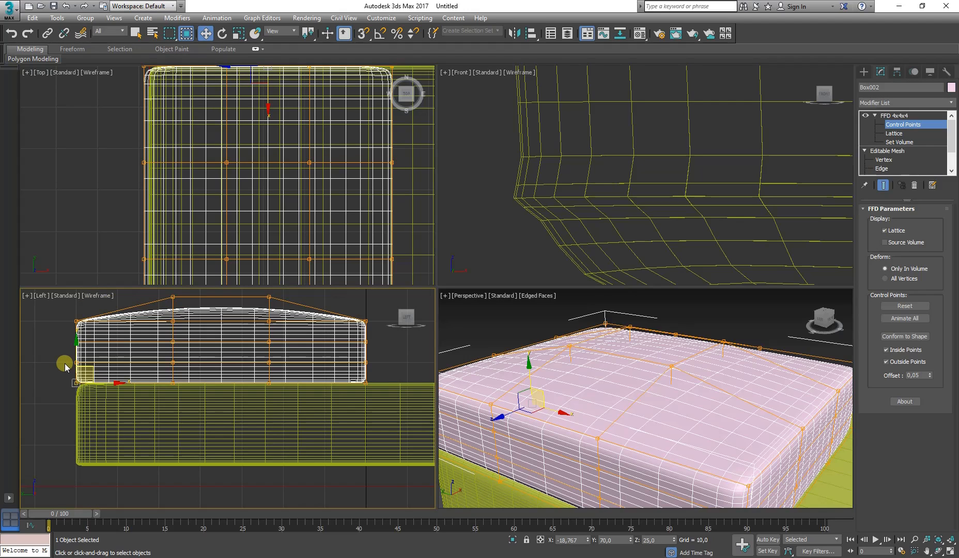
drag(59, 363, 385, 370)
scroll(96, 349, up, 2)
drag(270, 342, 271, 343)
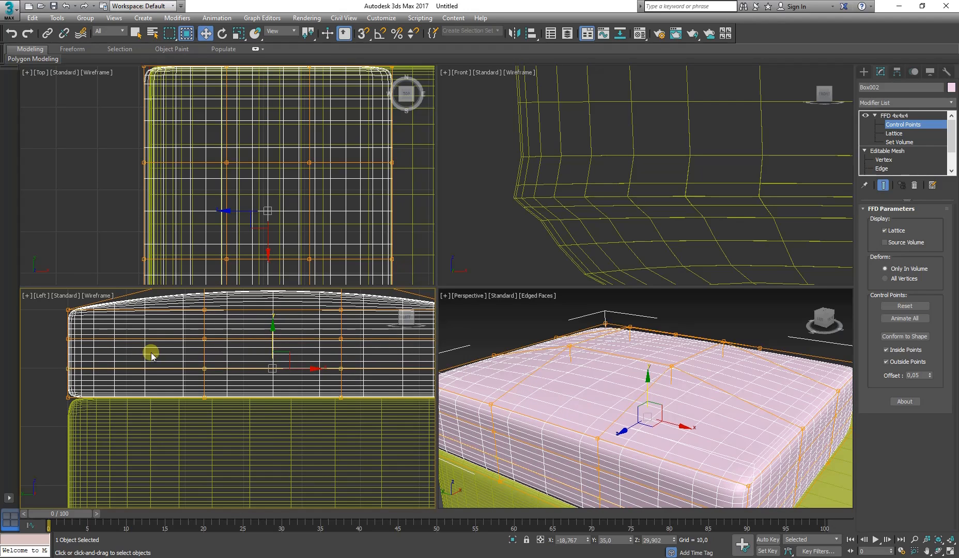
- Select the four middle lattice control points on the cushion's side at X -48.8 and move them outward to about X -51.6
drag(55, 332, 71, 374)
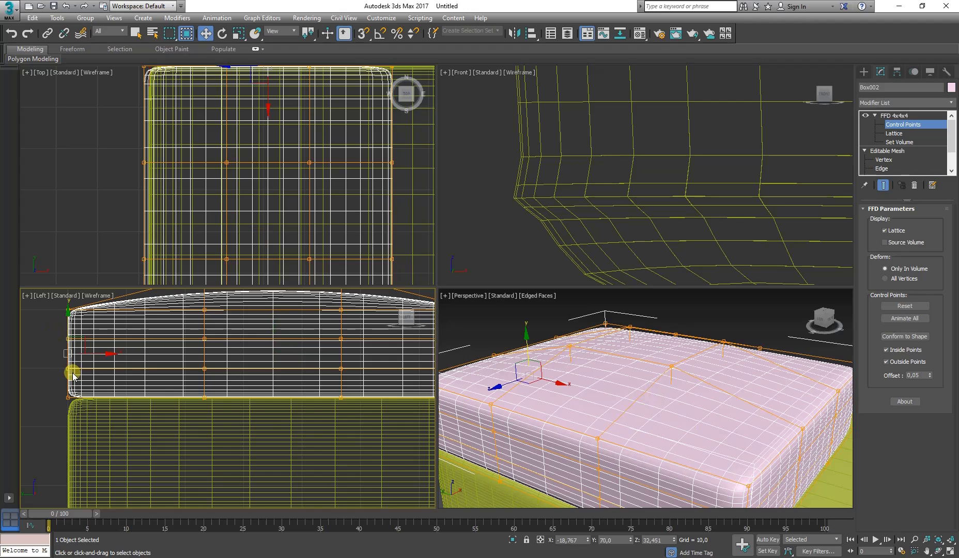
middle_drag(608, 432, 546, 371)
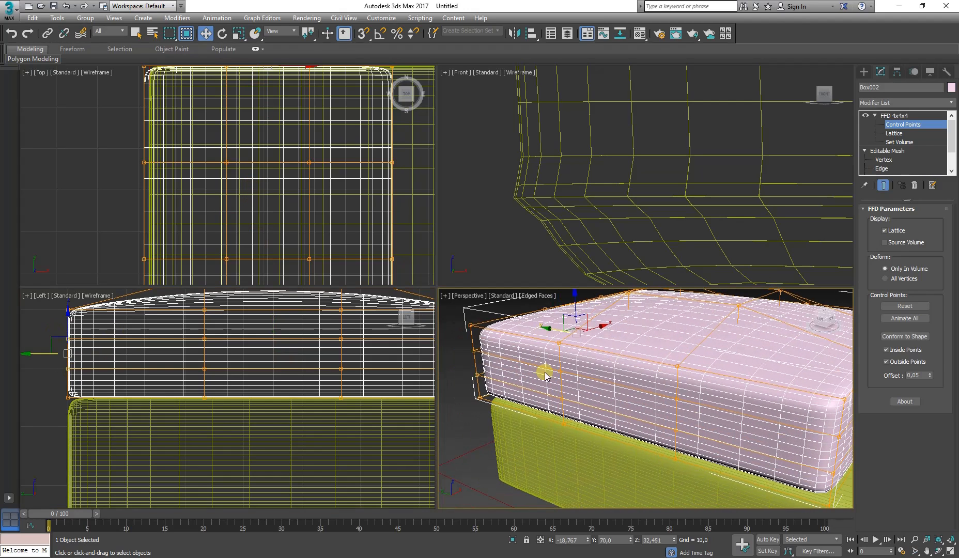
click(562, 373)
ctrl+click(679, 402)
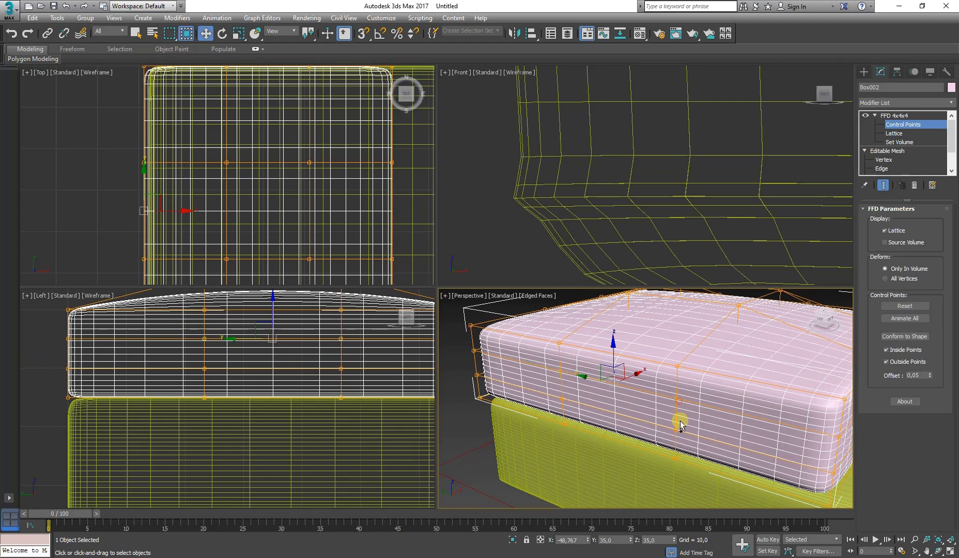
ctrl+click(676, 428)
ctrl+click(563, 397)
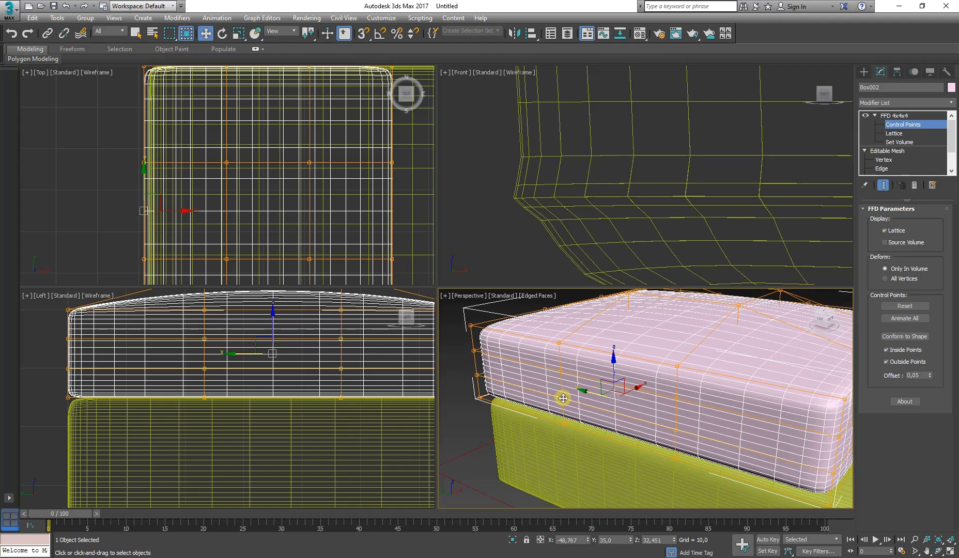
right_click(108, 192)
drag(182, 211, 171, 210)
middle_drag(646, 418, 581, 389)
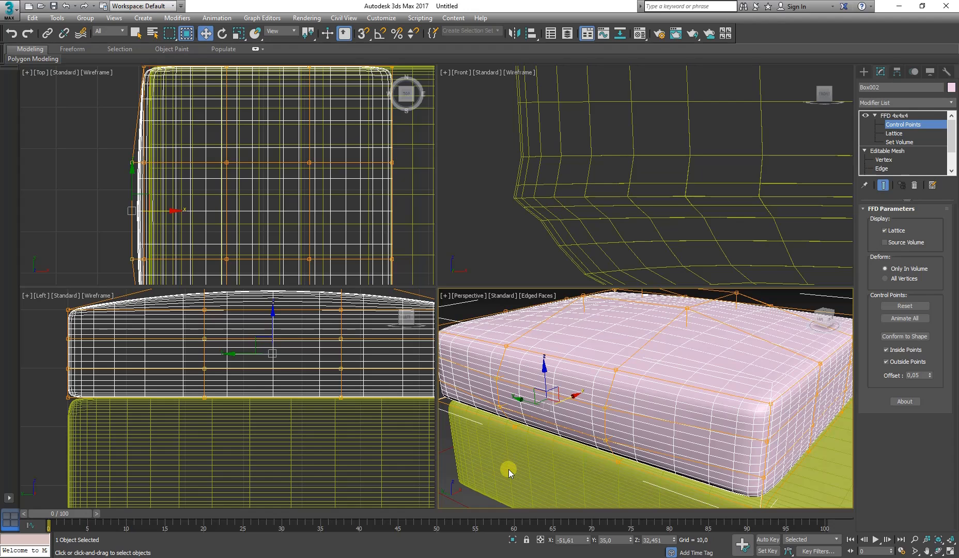
- Inspect the bulged cushion from the front with nothing selected, compare it with the KIVIK product photo, and return to 3ds Max
scroll(565, 254, down, 6)
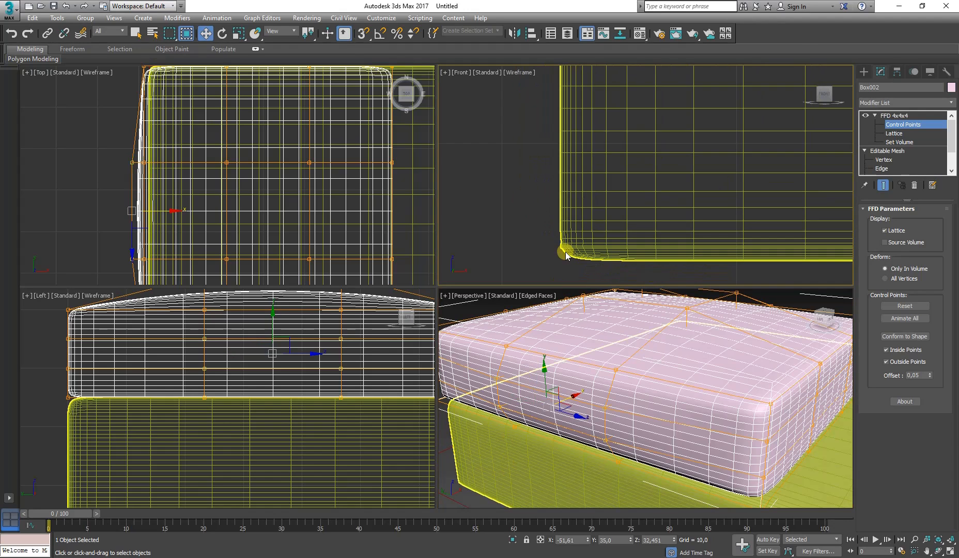
middle_drag(565, 254, 563, 216)
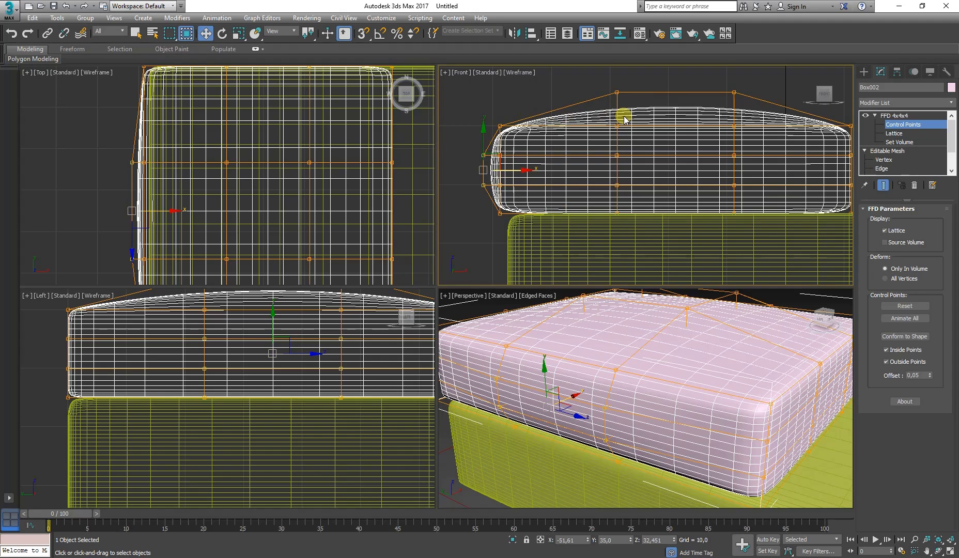
click(917, 127)
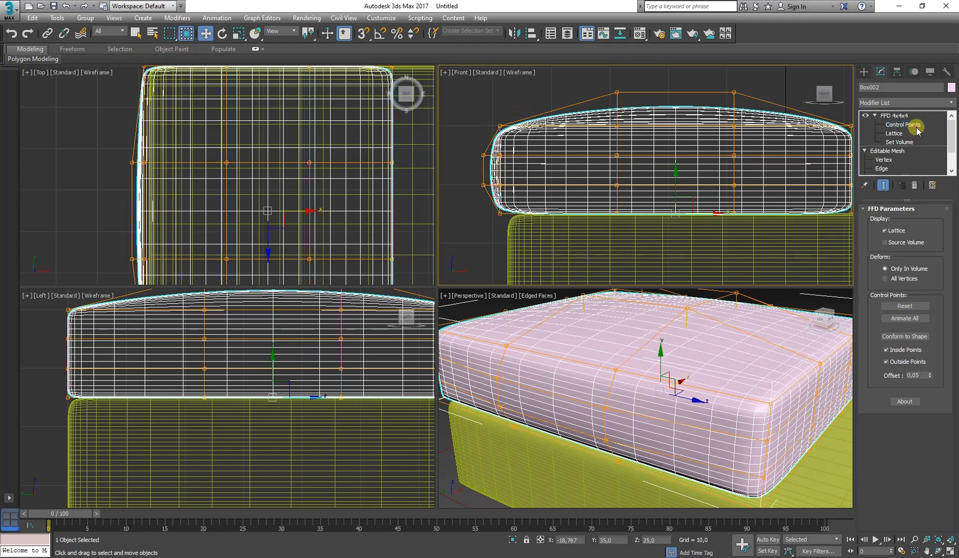
click(590, 89)
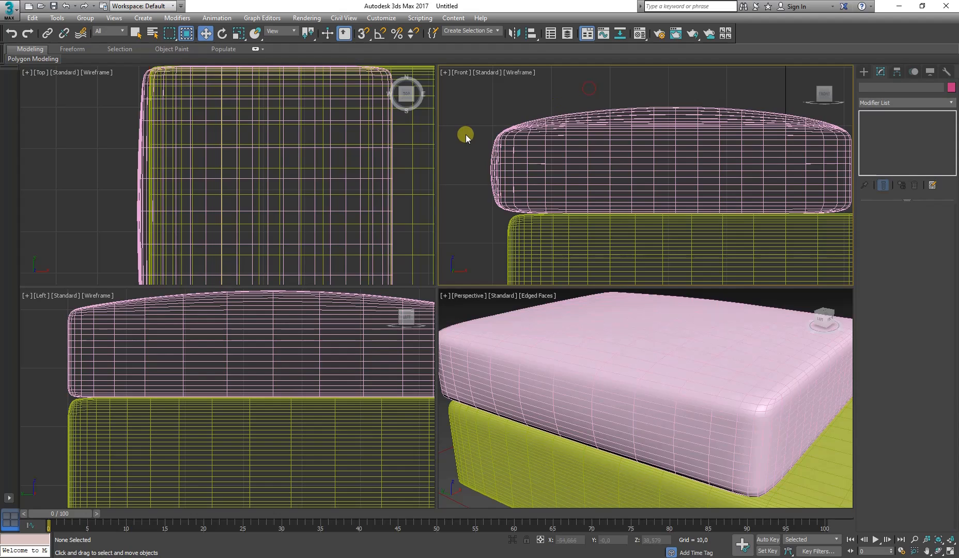
scroll(583, 399, down, 5)
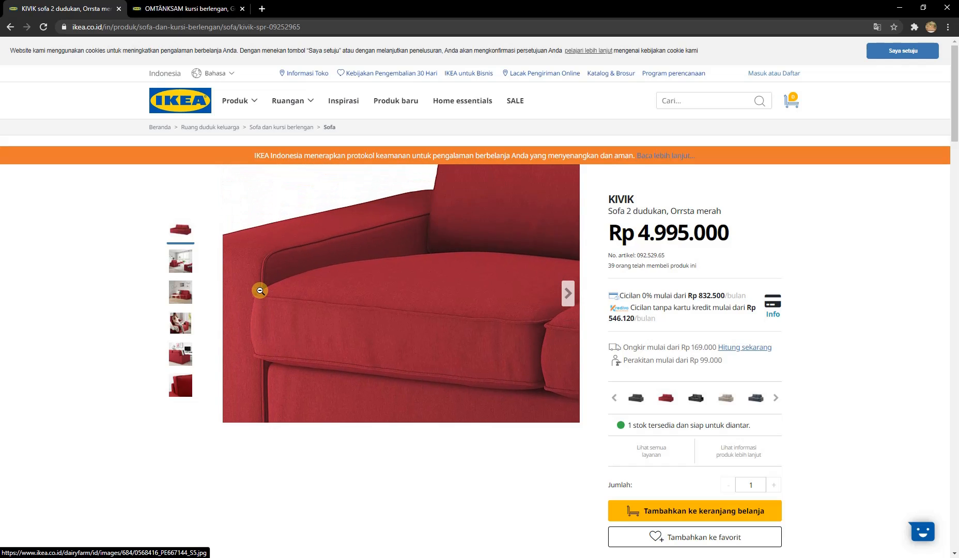
key(alt+Tab)
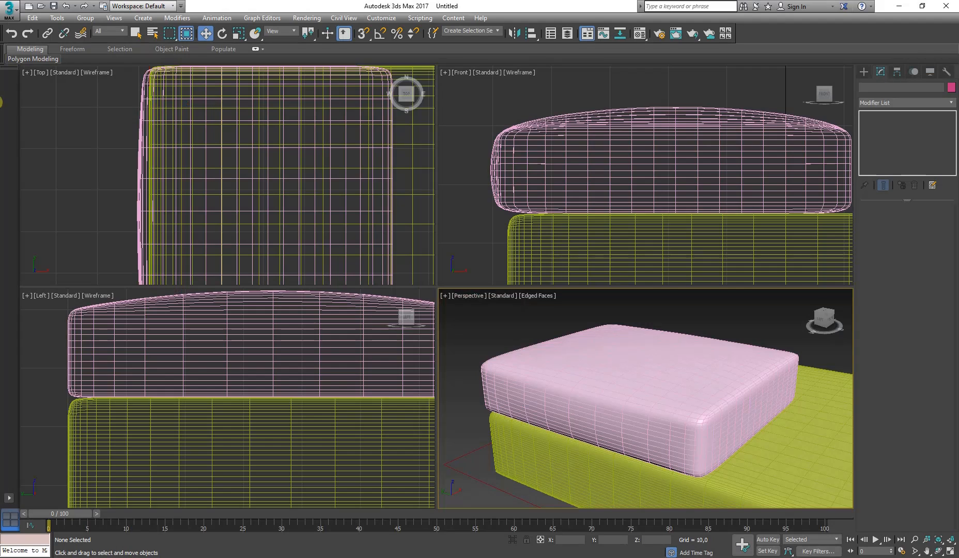
- Select the seat cushion, collapse its whole modifier stack, and convert it to an Editable Poly
click(633, 416)
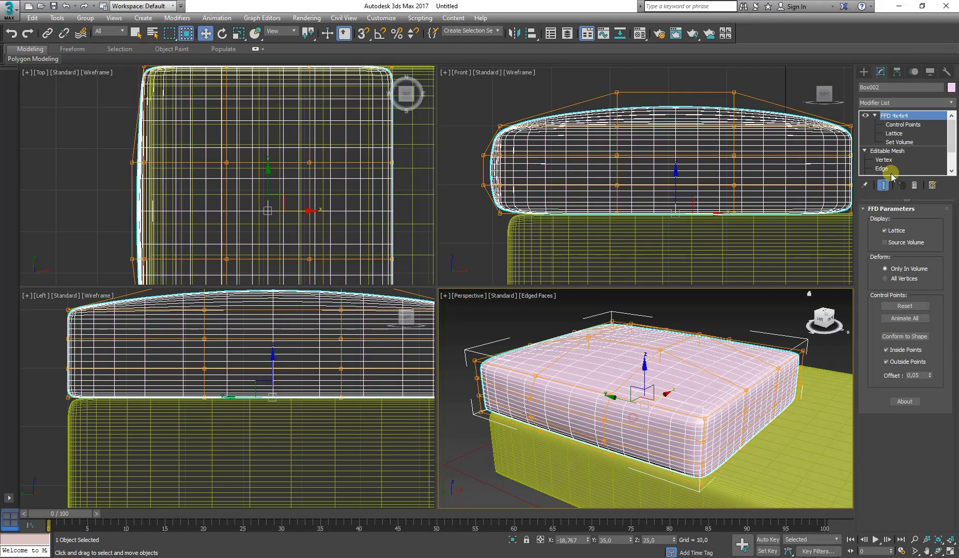
right_click(904, 116)
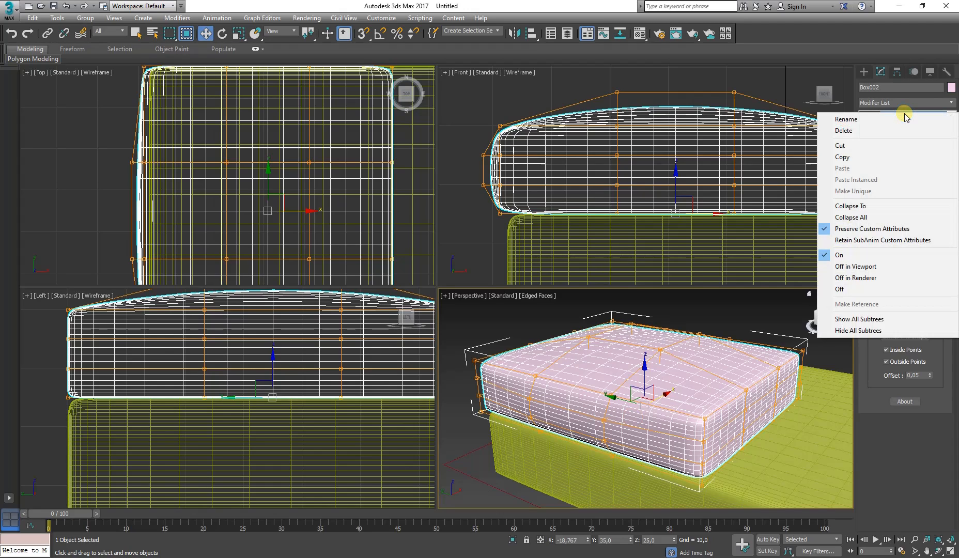
click(872, 218)
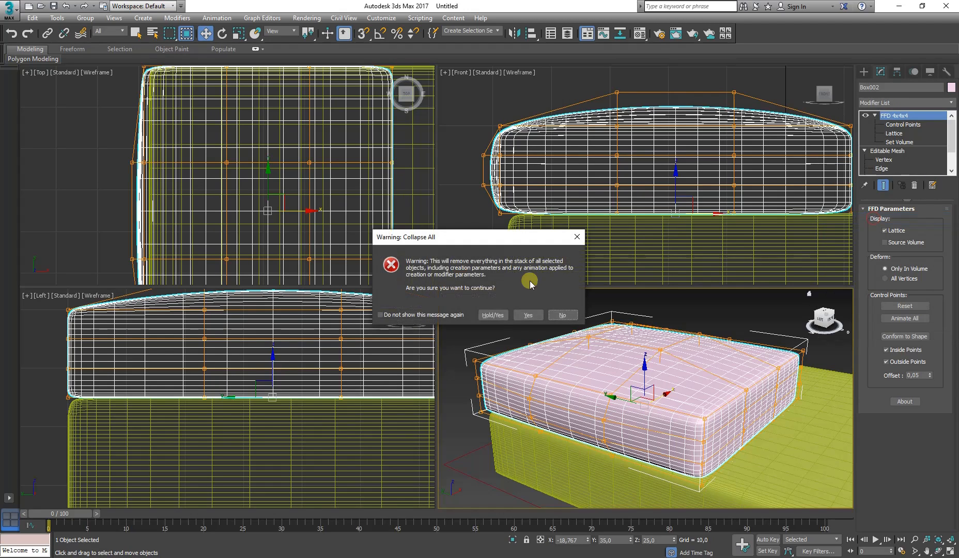
click(528, 315)
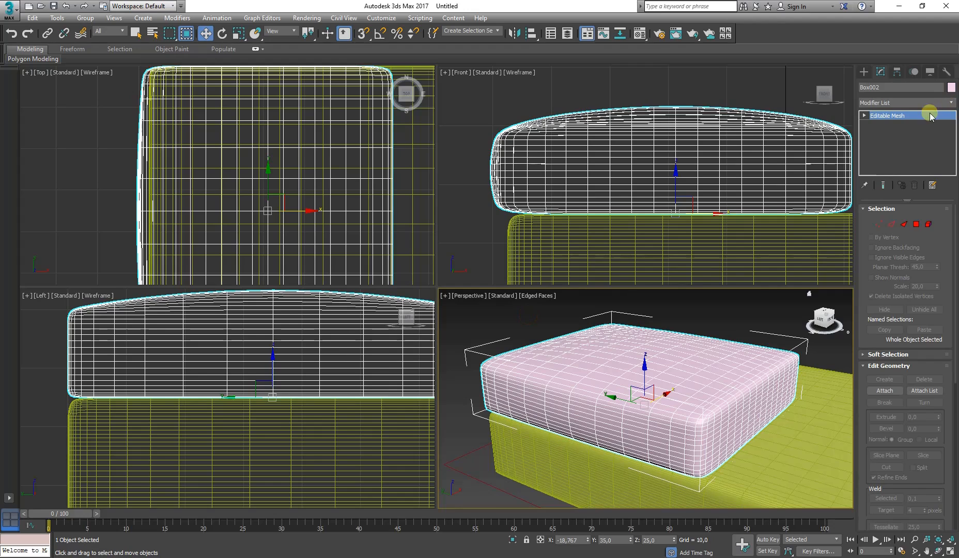
right_click(873, 115)
click(901, 193)
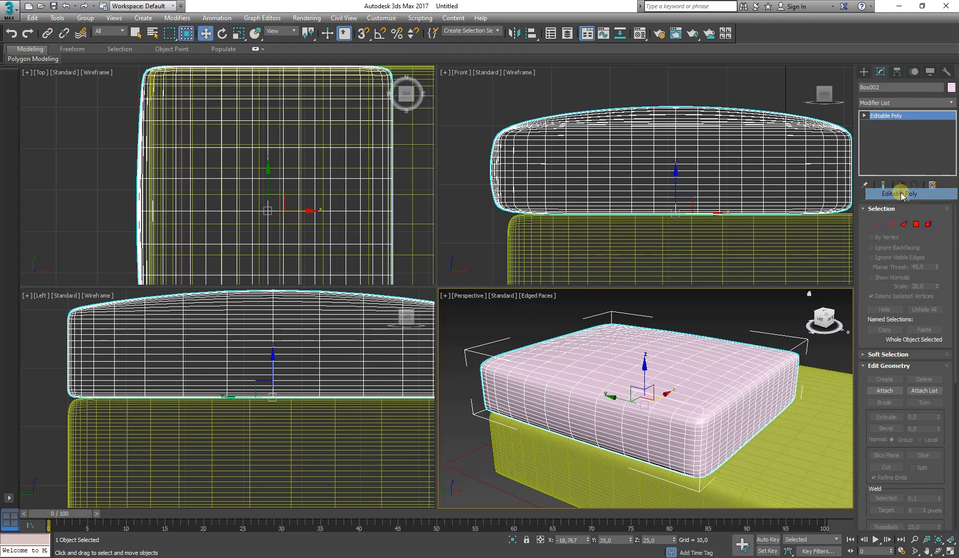
- At Edge level, select the full horizontal edge loop around the cushion's upper sides at about Z 37.6, just below the rounded rim
click(893, 221)
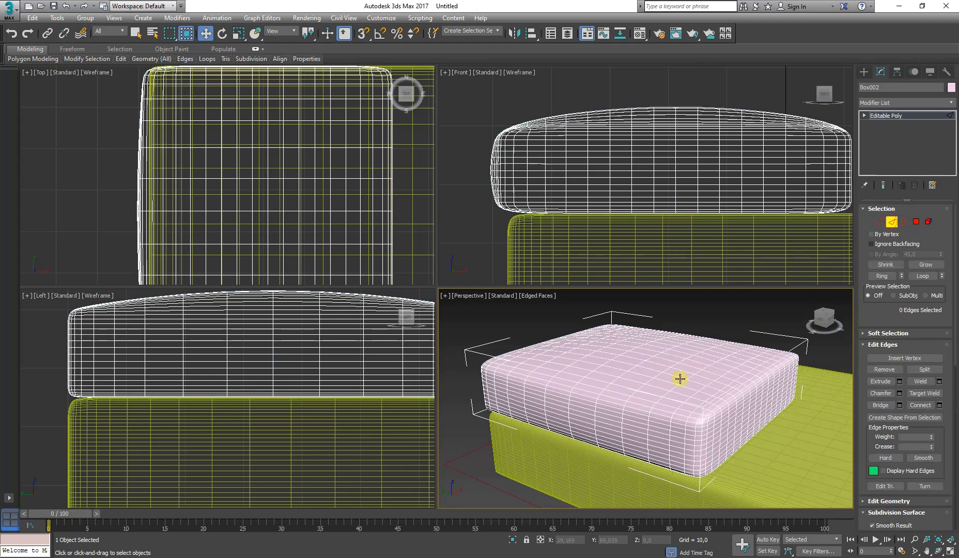
scroll(682, 436, up, 5)
scroll(733, 439, up, 4)
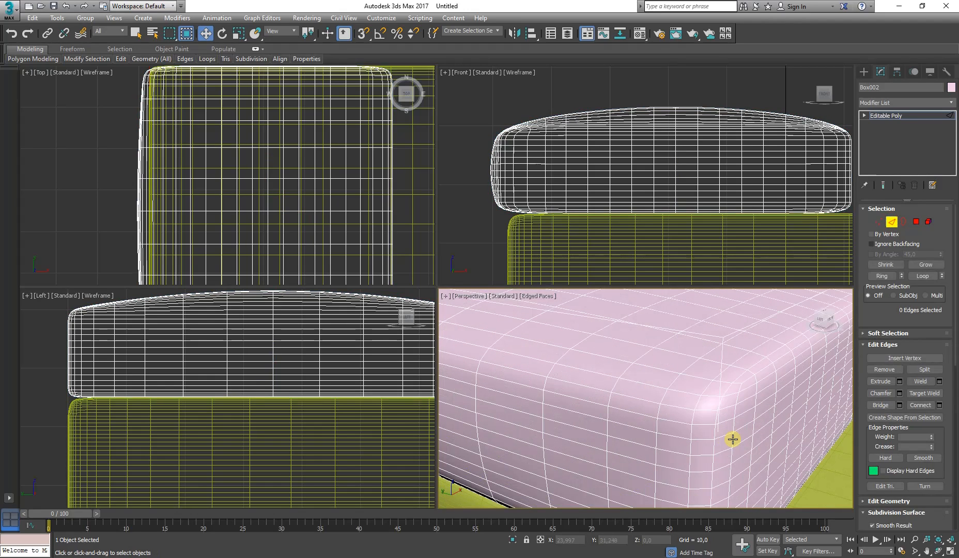
click(671, 420)
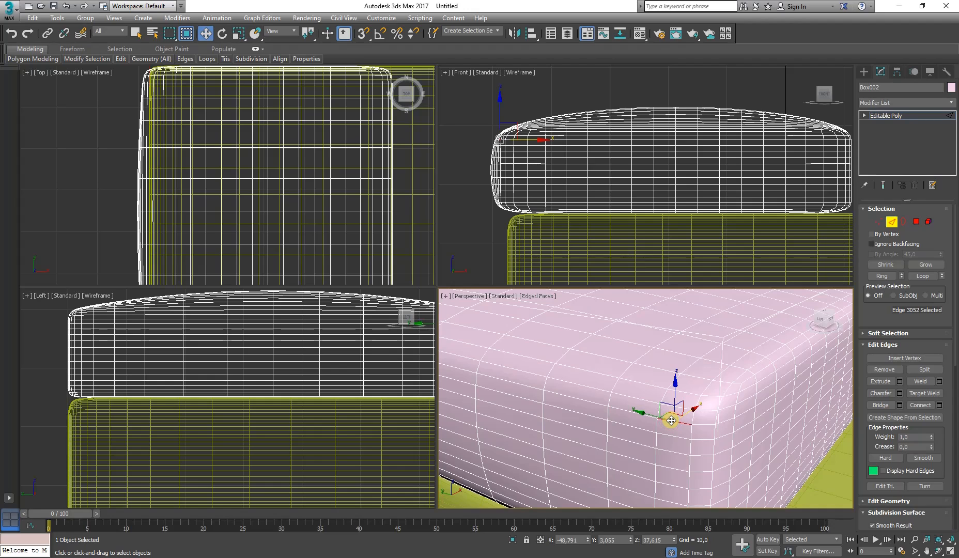
scroll(550, 225, up, 8)
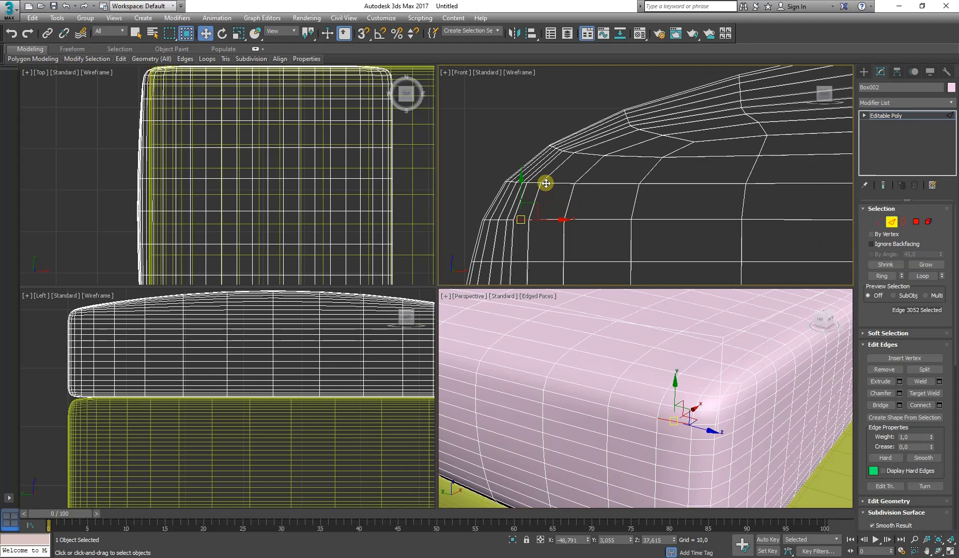
key(F5)
scroll(548, 217, down, 8)
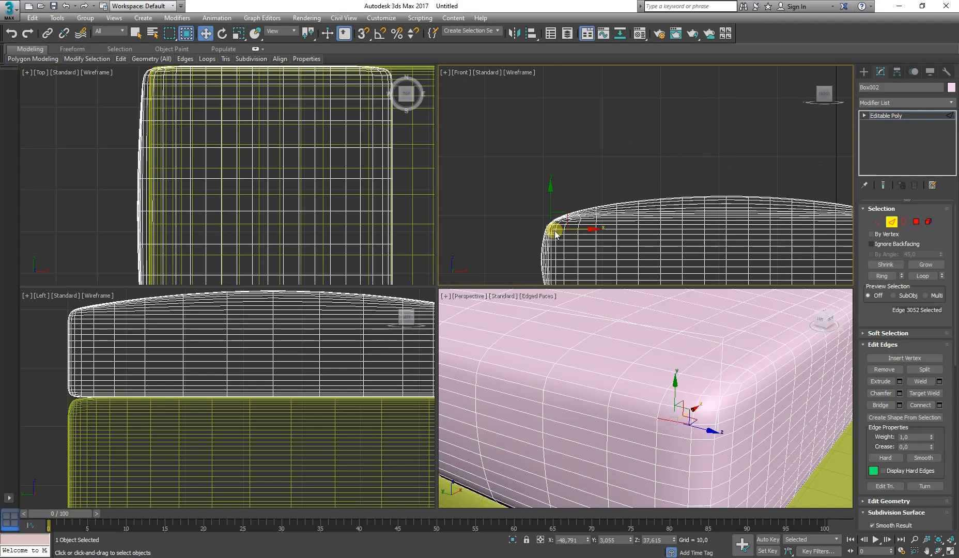
click(921, 276)
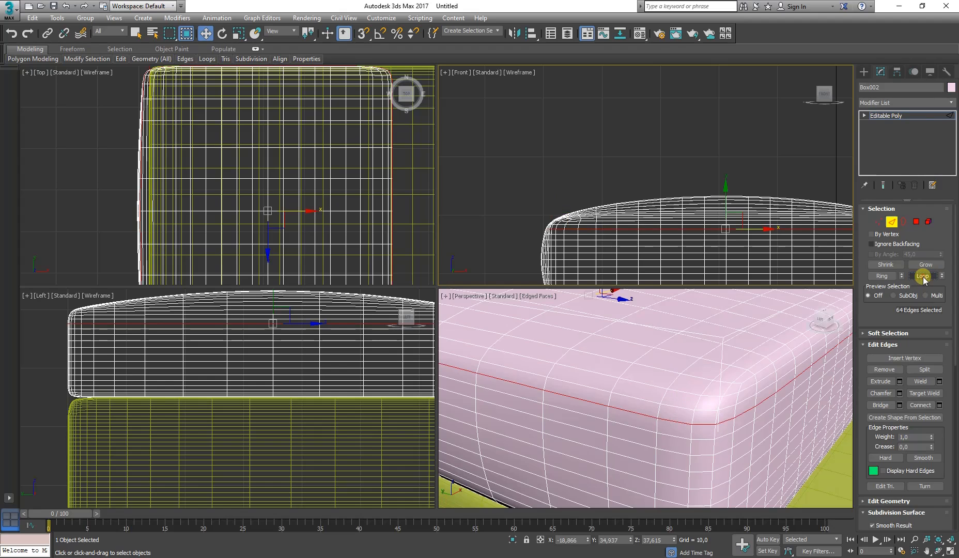
middle_drag(704, 392, 708, 398)
scroll(708, 398, down, 10)
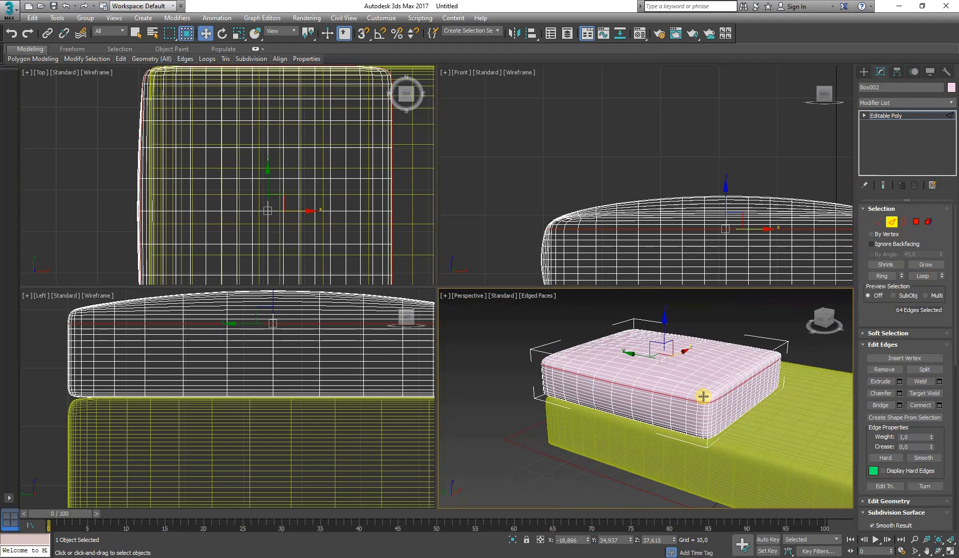
scroll(704, 397, up, 10)
scroll(703, 397, down, 10)
scroll(703, 397, up, 12)
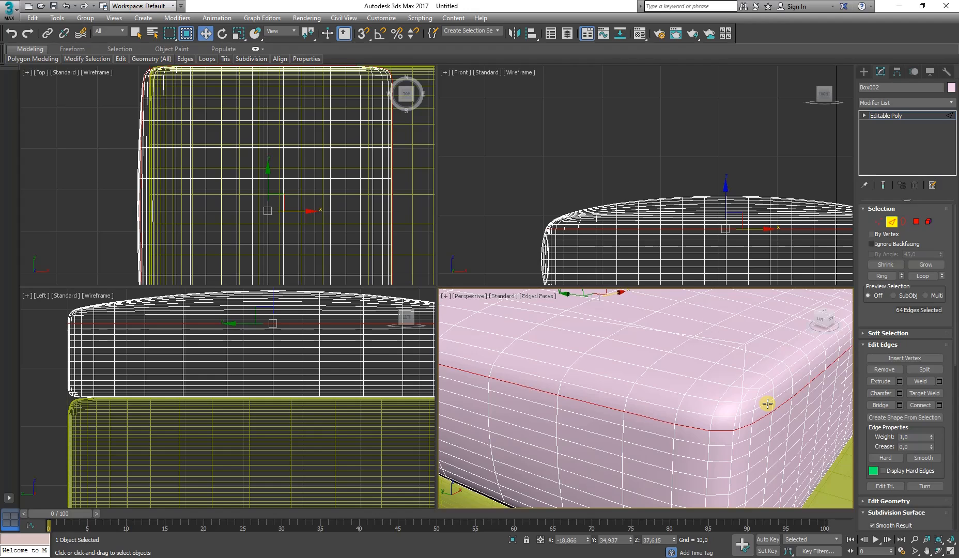
- Try selecting an edge loop from a higher edge at the cushion's corner and extending it along the rim, and undo those selections
middle_drag(744, 408, 603, 368)
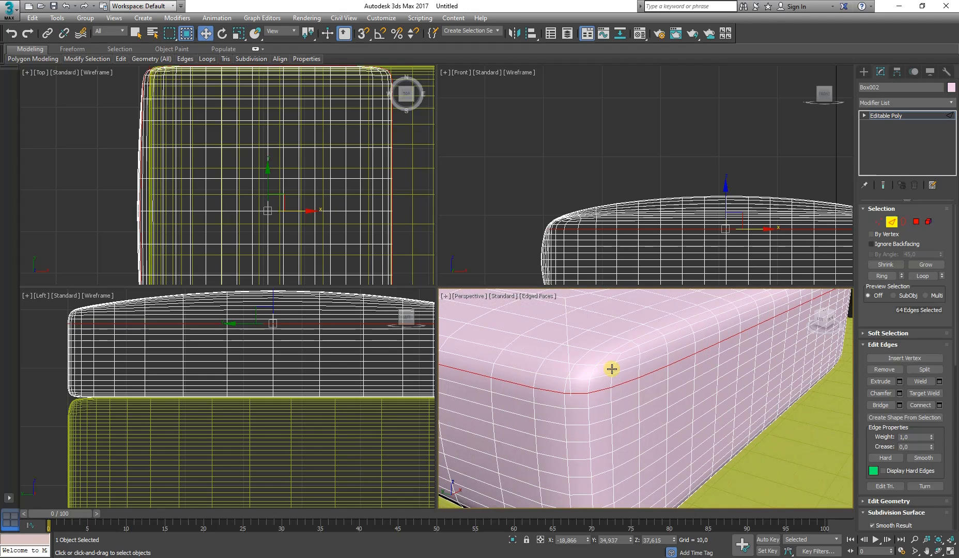
click(613, 369)
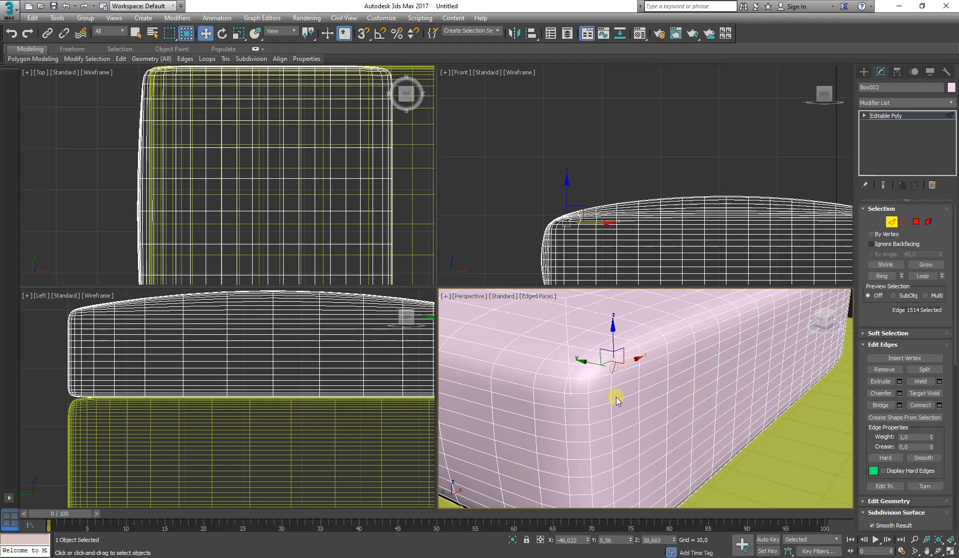
click(923, 276)
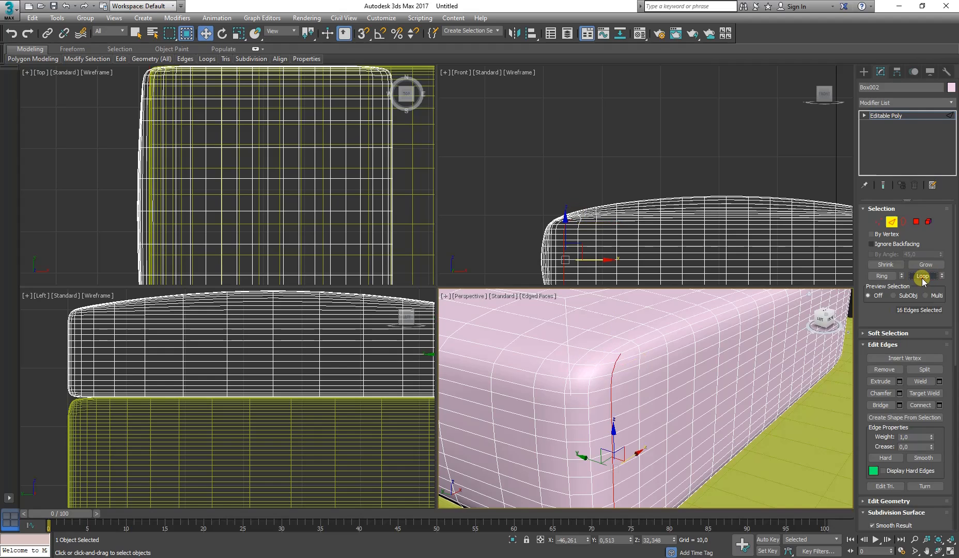
middle_drag(611, 349, 567, 372)
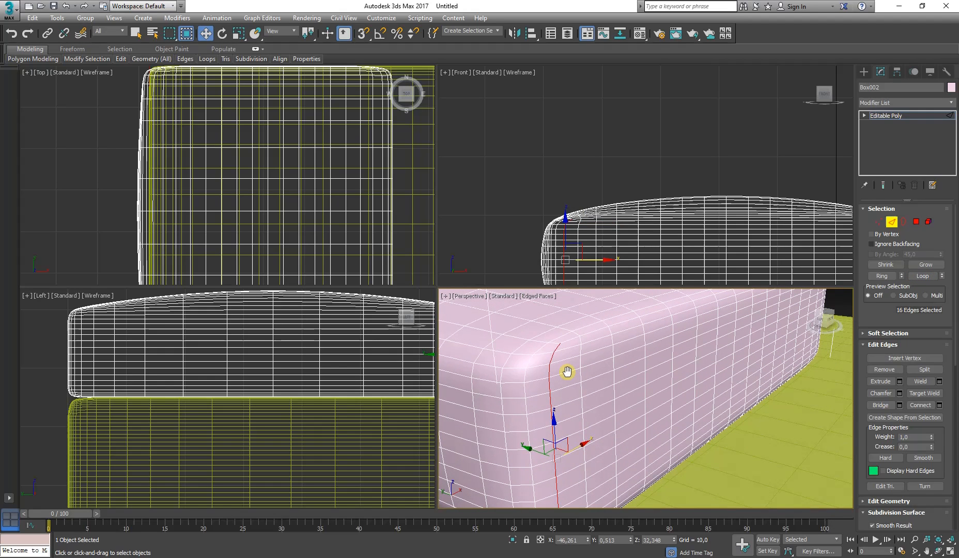
ctrl+click(570, 339)
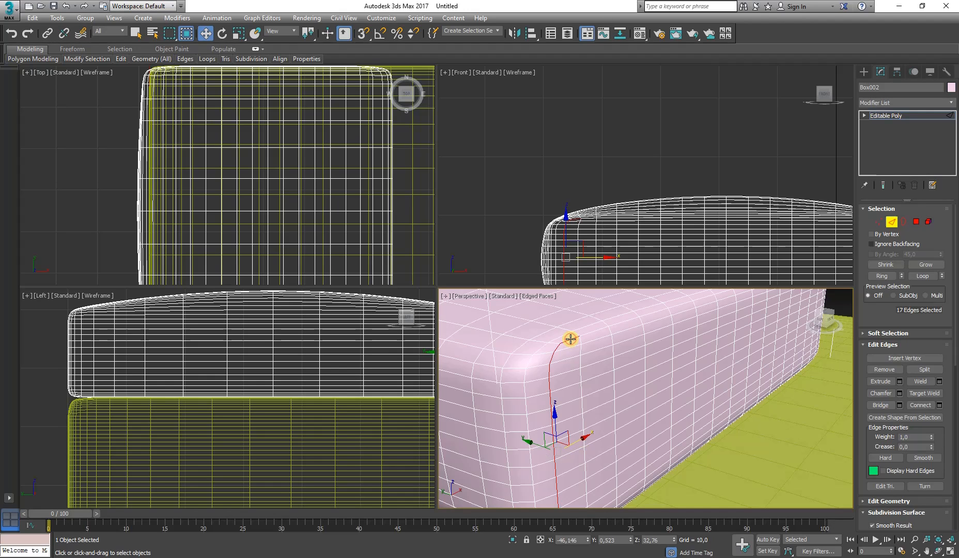
click(912, 276)
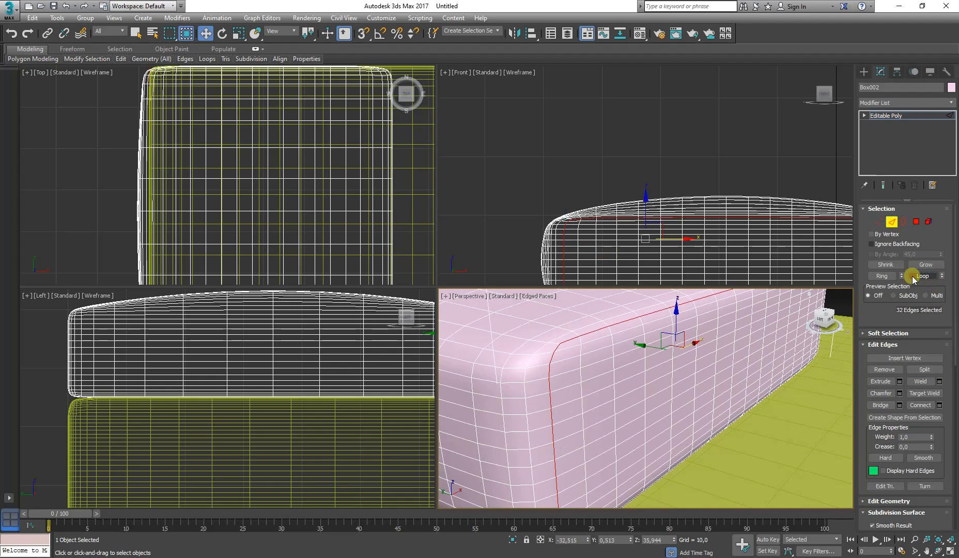
alt+middle_drag(676, 421, 601, 464)
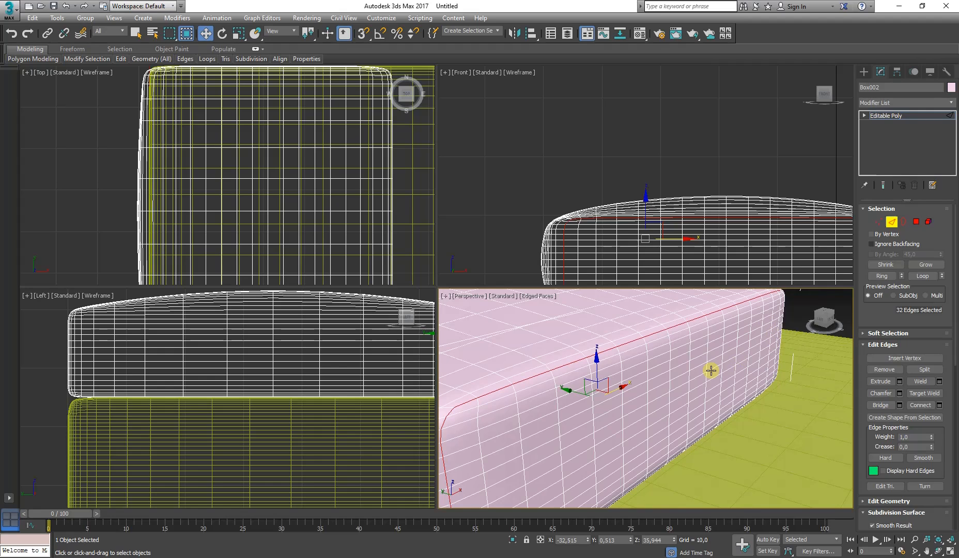
key(ctrl+z)
key(ctrl+z)
alt+middle_drag(508, 392, 659, 363)
click(660, 364)
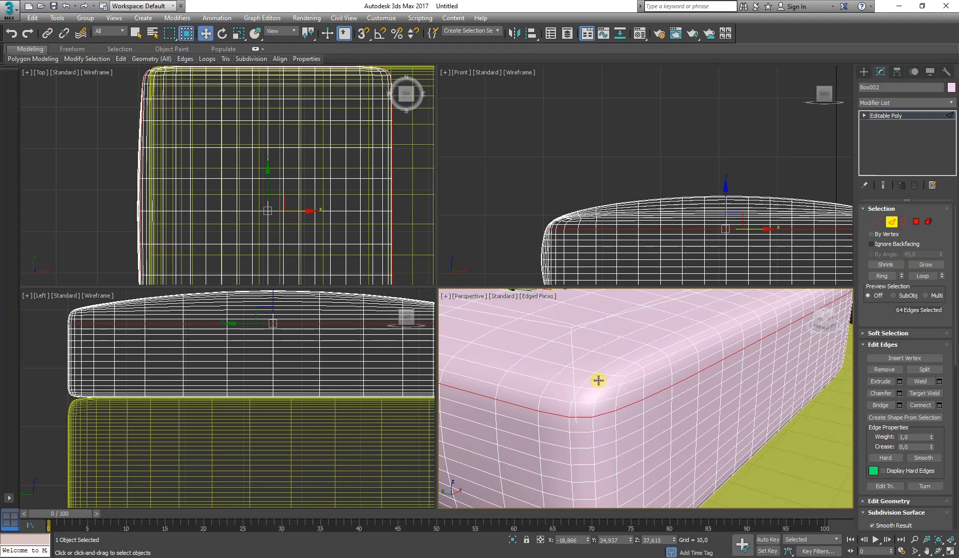
- Extrude the selected edge loop around the cushion's upper sides with a height of 0.217 and a width of 0.311
alt+middle_drag(599, 381, 741, 369)
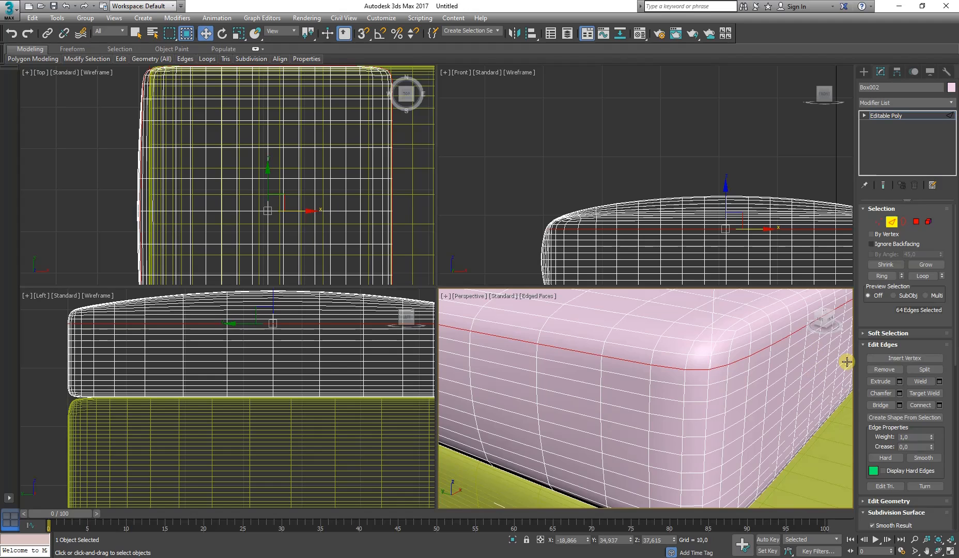
click(900, 382)
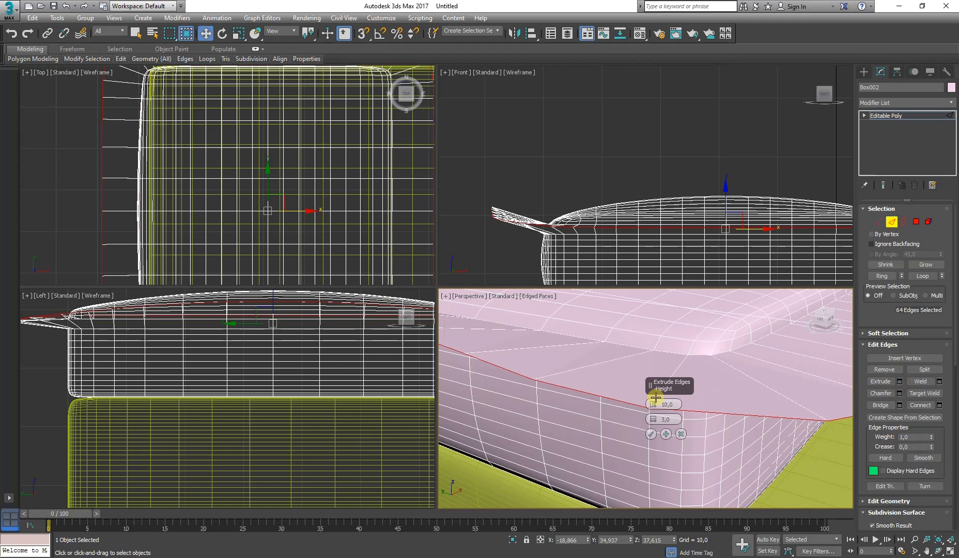
drag(654, 406, 652, 432)
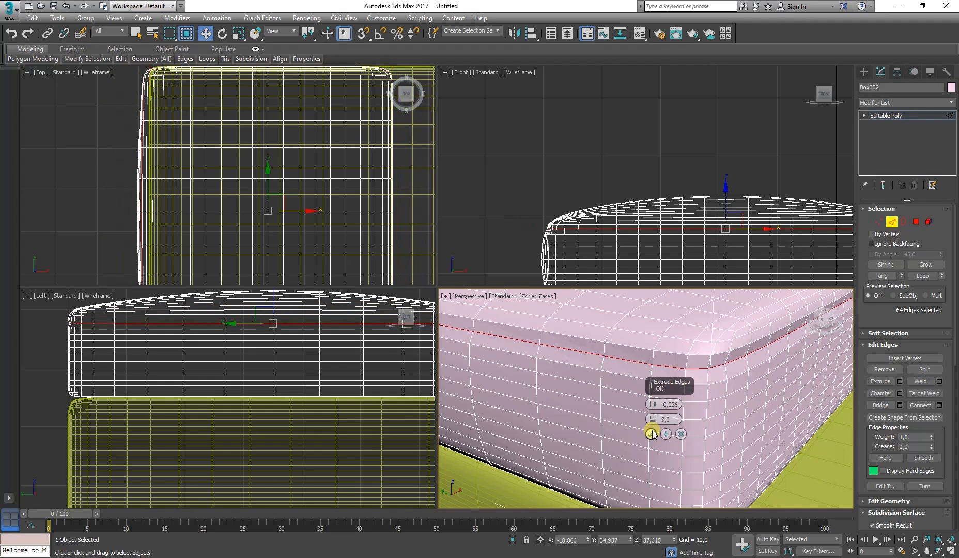
scroll(564, 255, up, 4)
scroll(513, 179, up, 4)
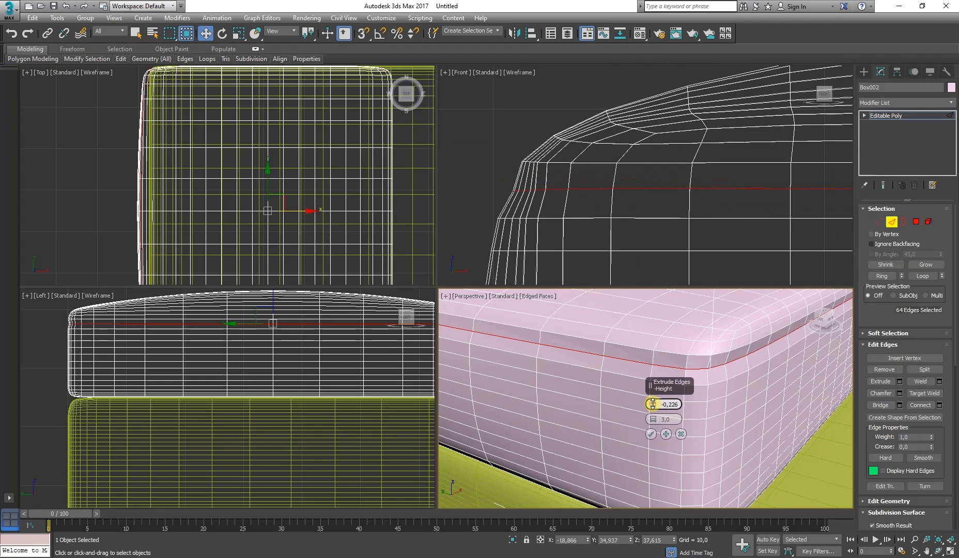
drag(652, 404, 653, 403)
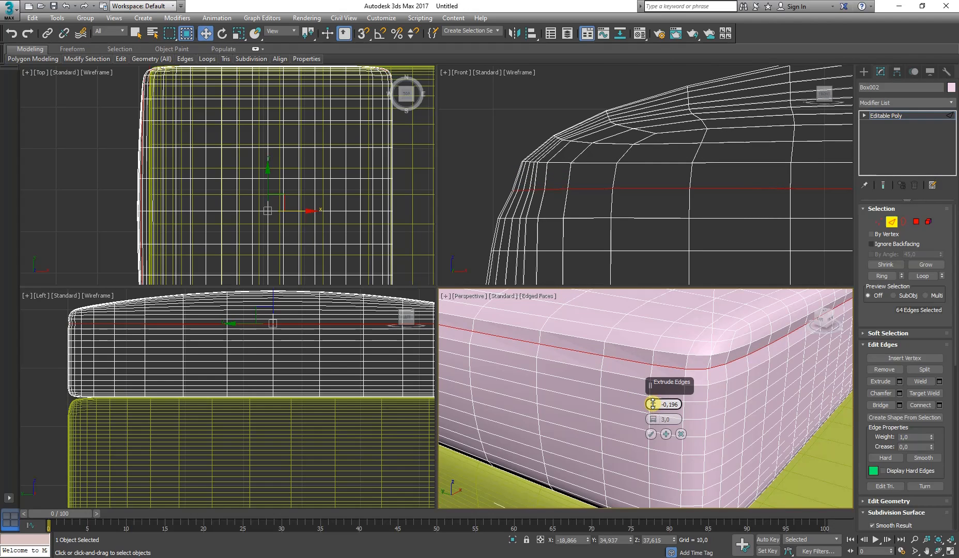
drag(654, 401, 653, 400)
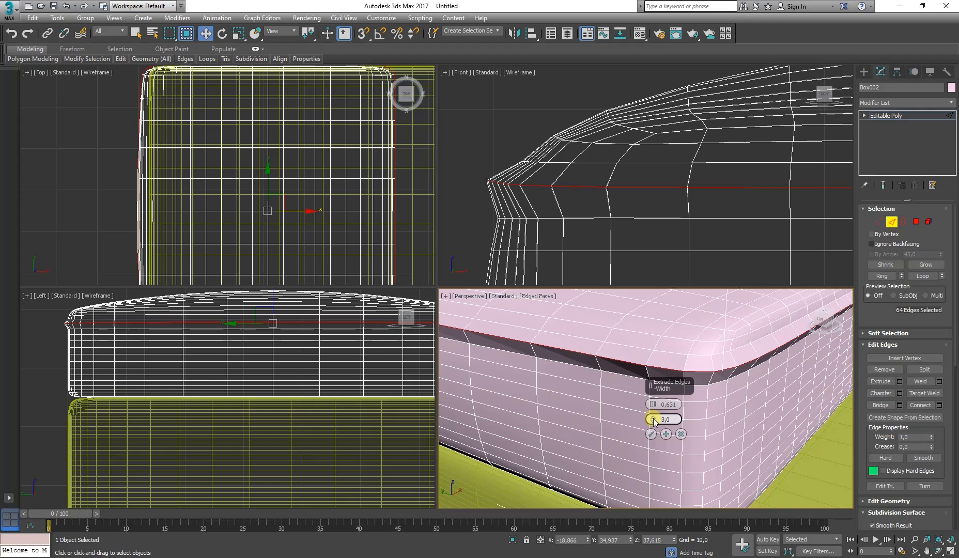
drag(653, 417, 654, 424)
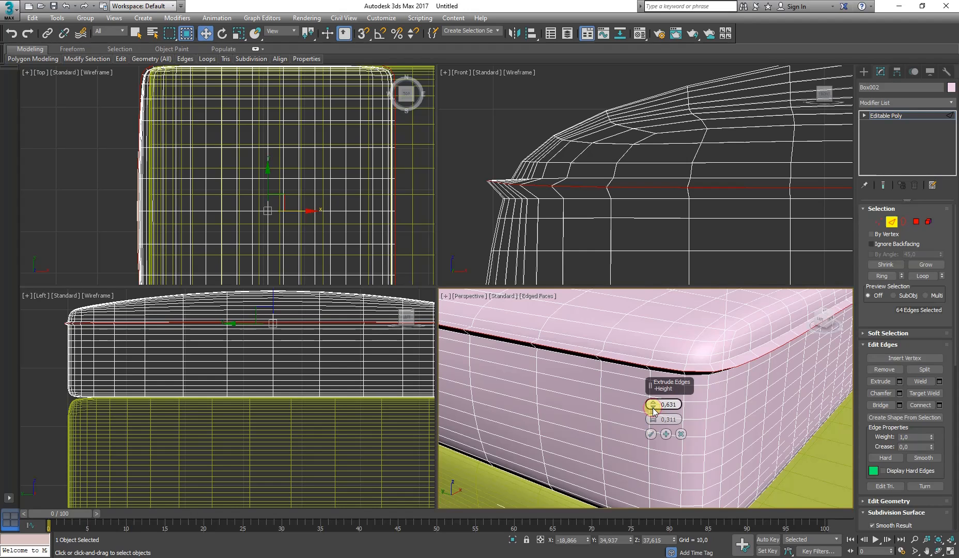
drag(653, 411, 653, 409)
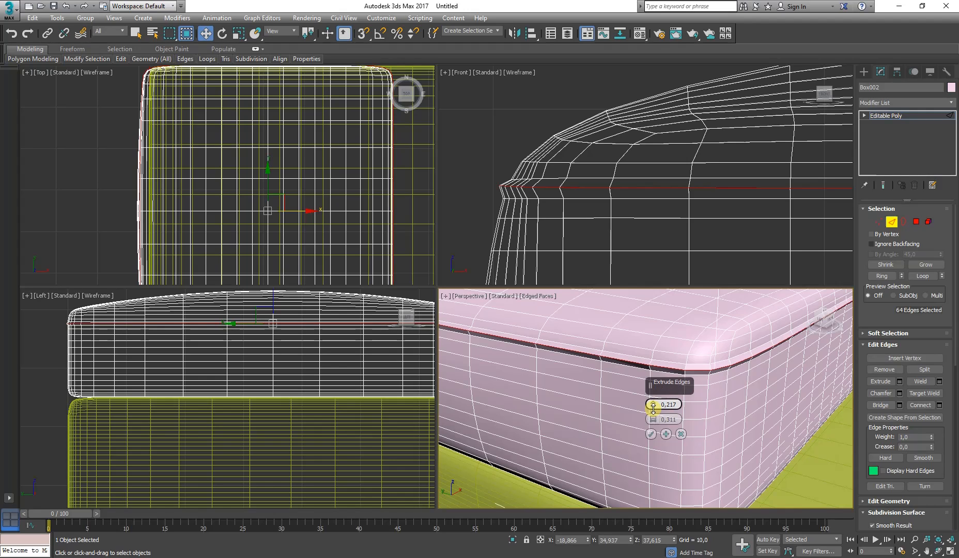
middle_drag(529, 214, 548, 178)
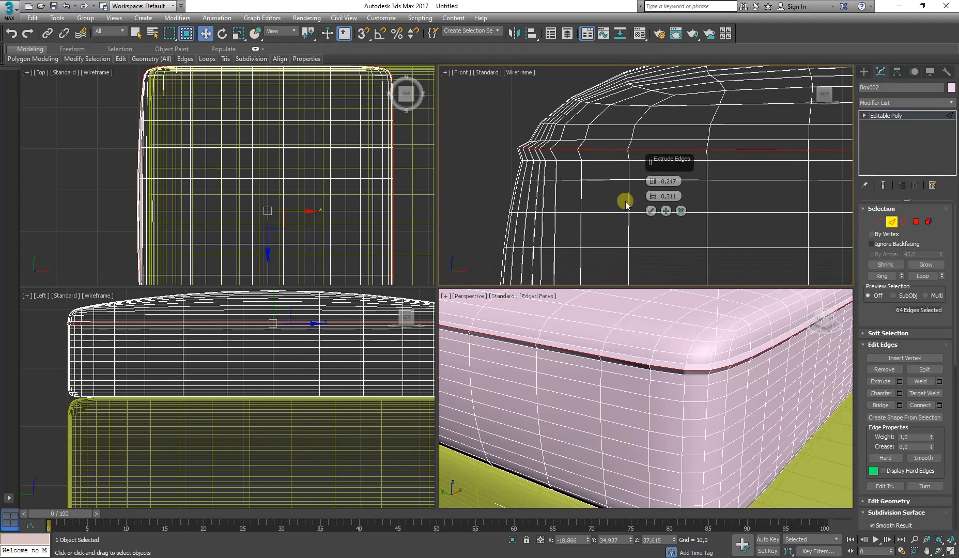
click(650, 211)
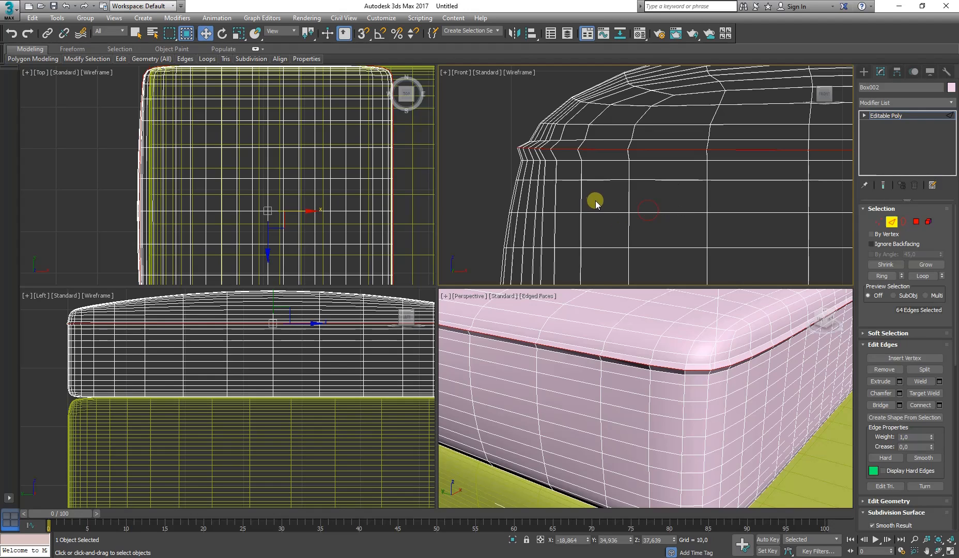
- Select the full horizontal edge loop around the cushion's lower sides at about Z 27.0, just above the rounded bottom rim
mouse_move(595, 201)
middle_down()
mouse_move(600, 238)
mouse_move(595, 219)
middle_up()
scroll(595, 219, down, 5)
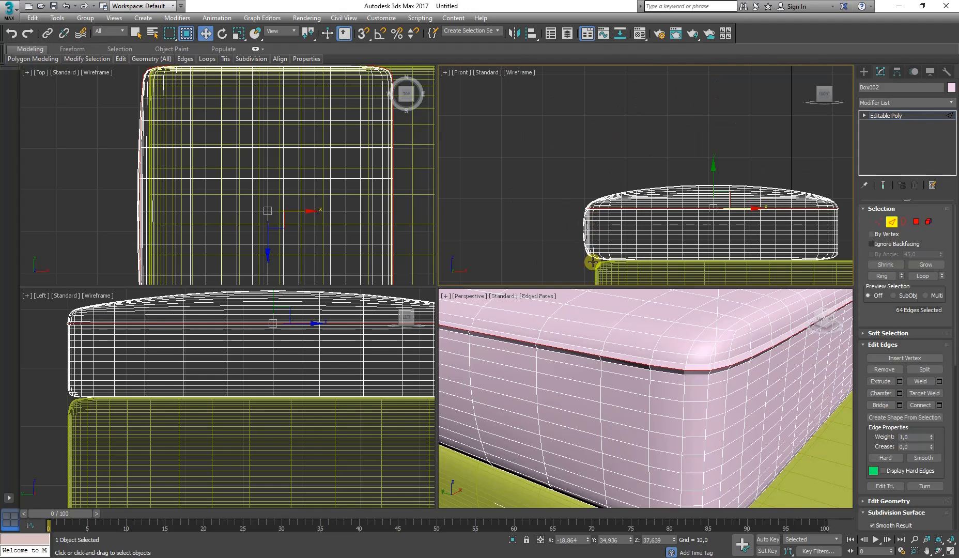
scroll(592, 258, up, 5)
scroll(590, 245, up, 2)
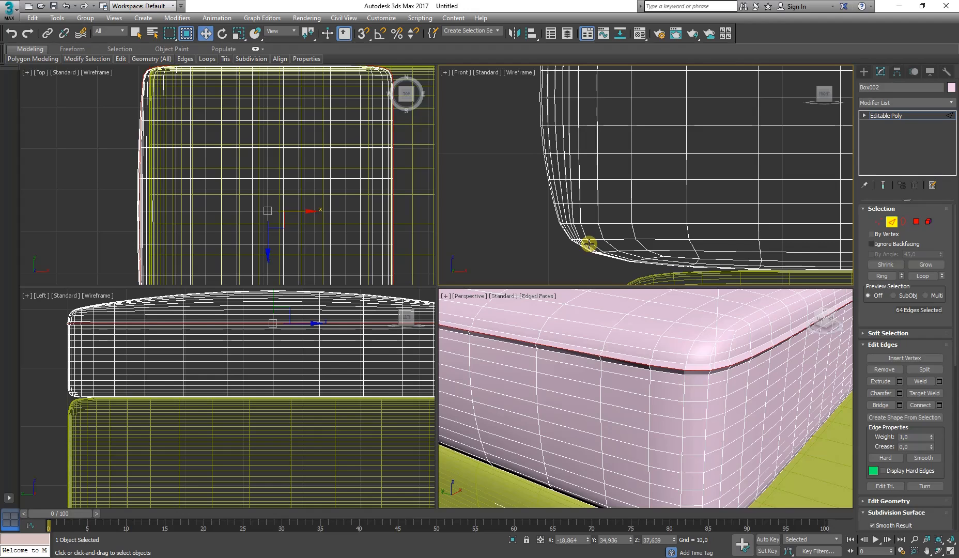
click(590, 244)
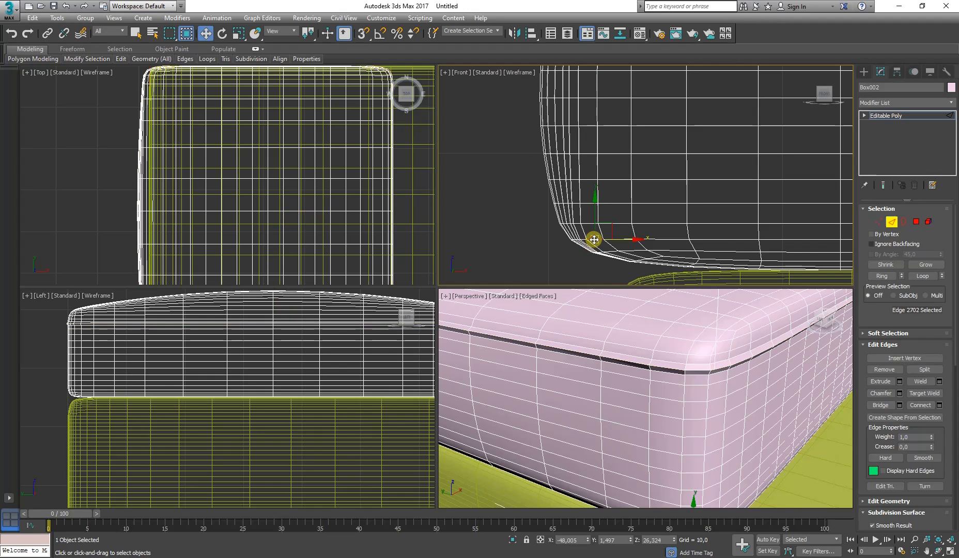
click(923, 276)
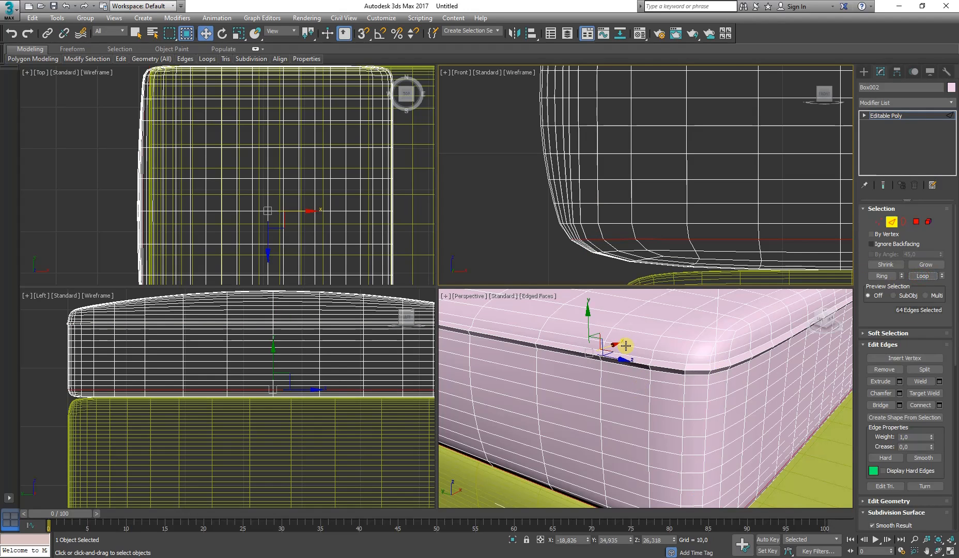
middle_drag(626, 345, 589, 248)
click(590, 223)
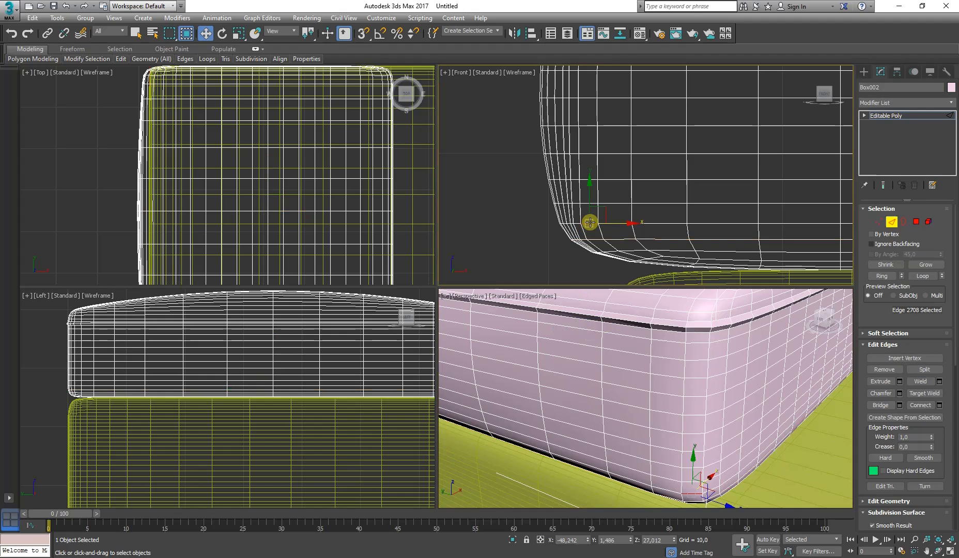
click(920, 276)
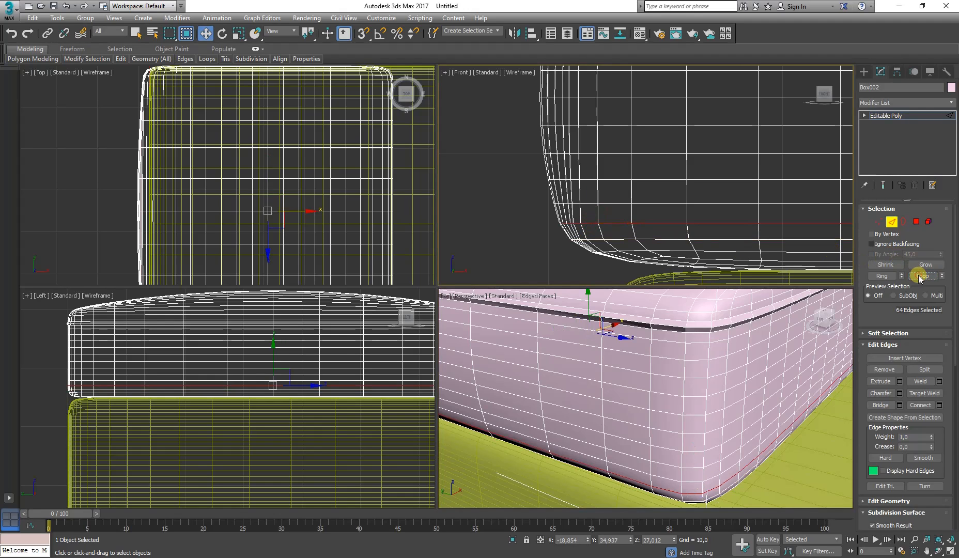
- Extrude the lower edge loop with the same height of 0.217 and width of 0.311 as the upper seam
click(900, 381)
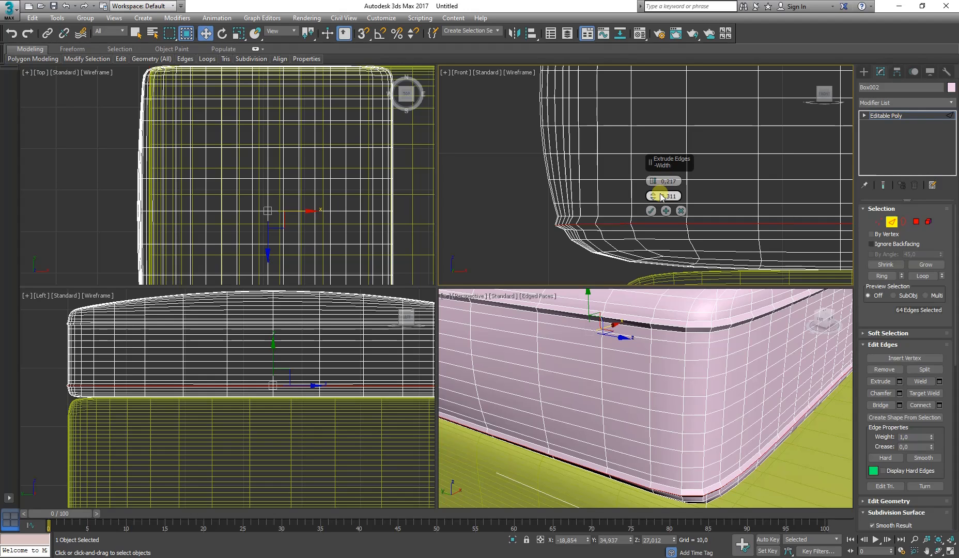
scroll(571, 222, up, 3)
middle_drag(567, 258, 557, 140)
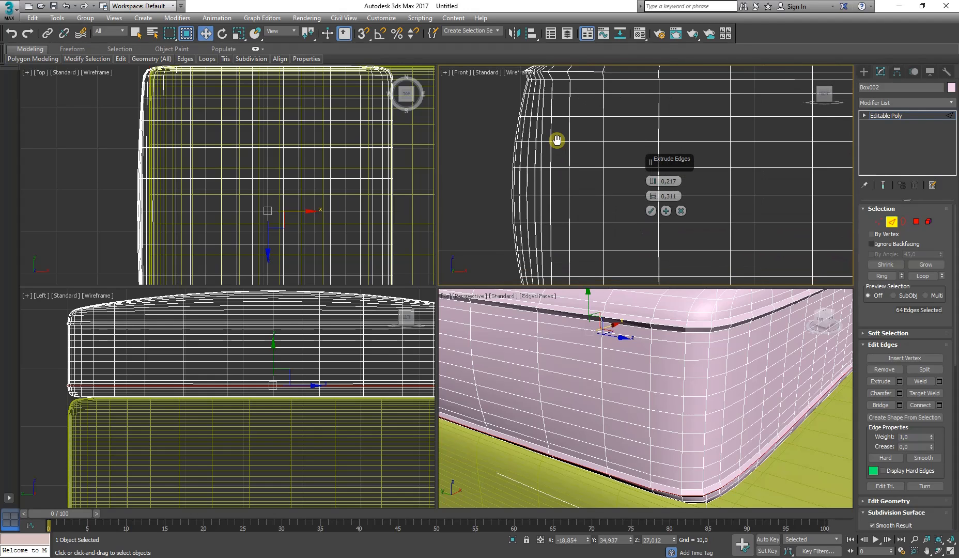
middle_drag(599, 223, 612, 162)
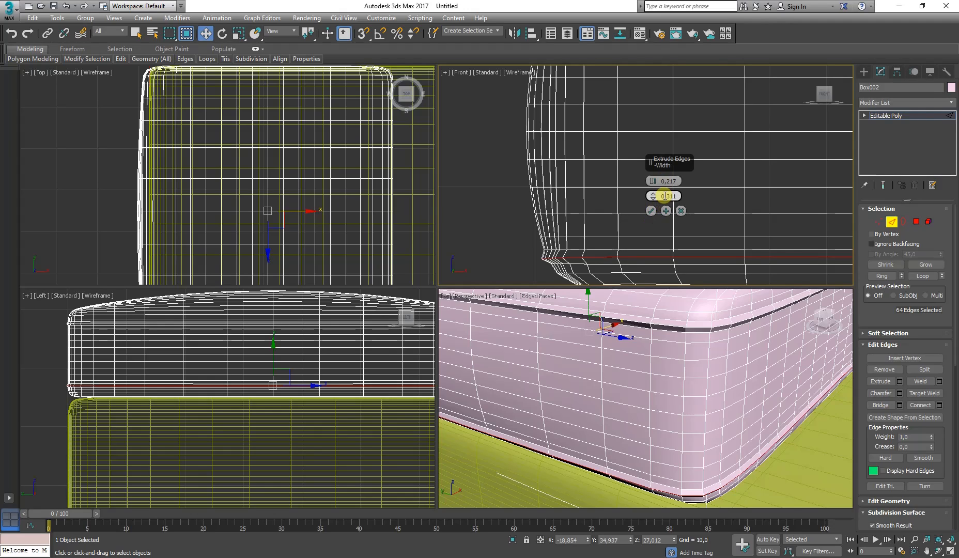
click(651, 210)
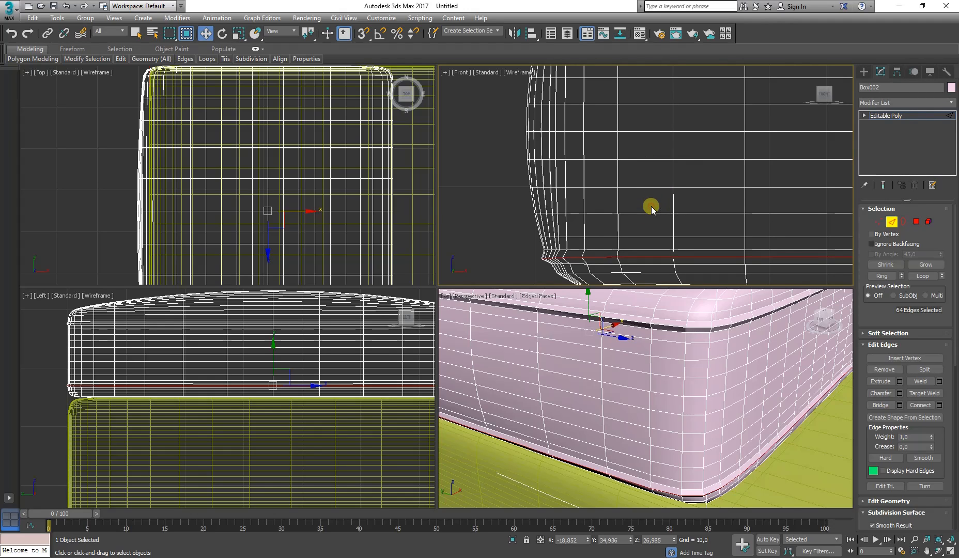
- Clear the edge selection, turn off edged faces in the perspective view, and leave Edge level
scroll(688, 385, down, 6)
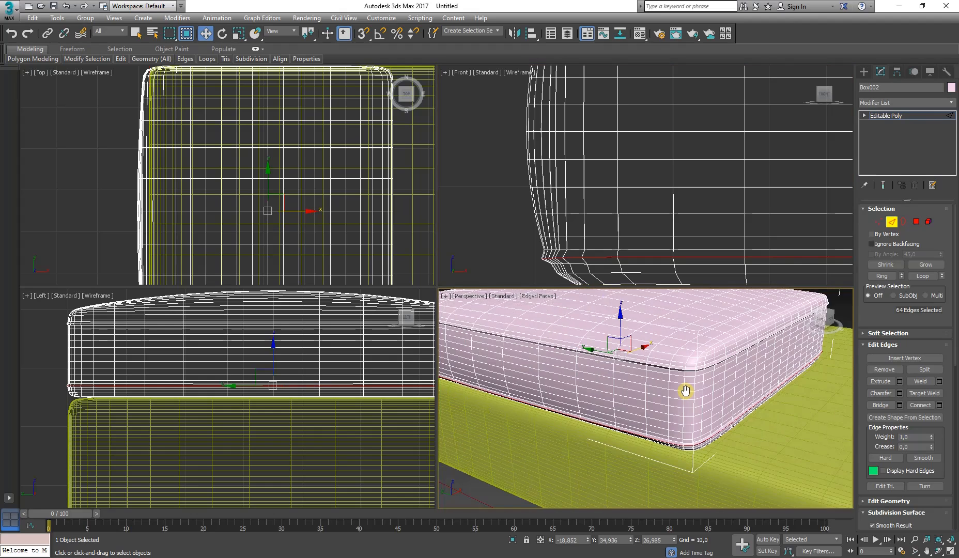
click(512, 403)
scroll(659, 377, up, 3)
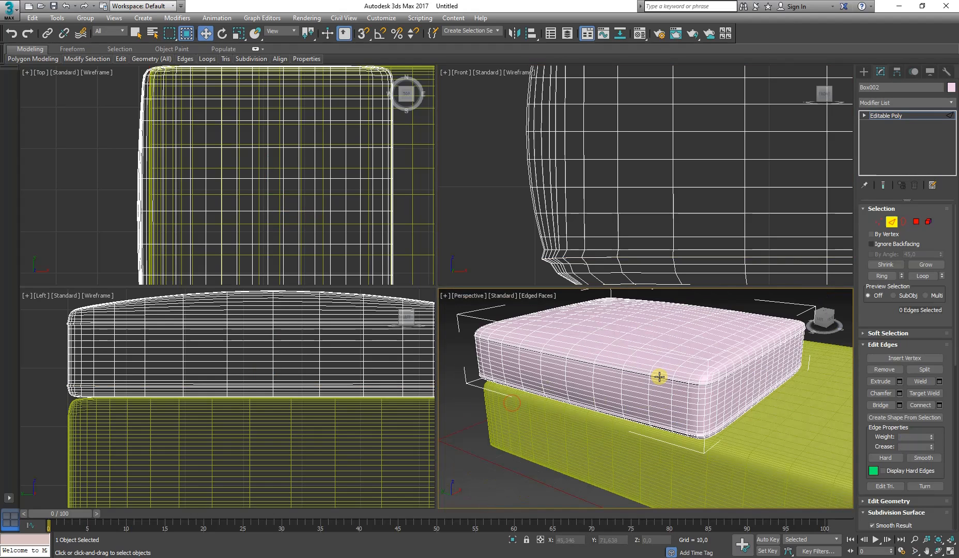
key(F4)
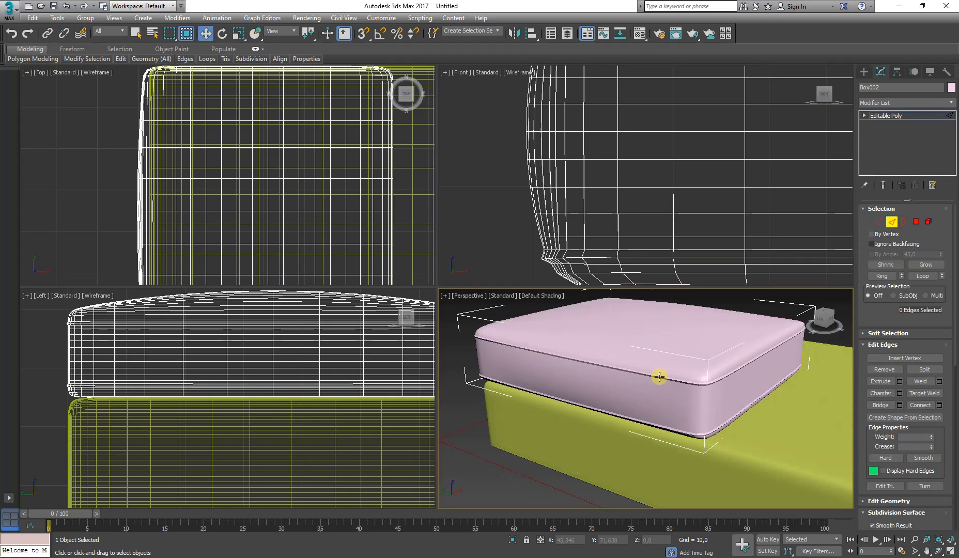
click(892, 222)
scroll(767, 398, up, 3)
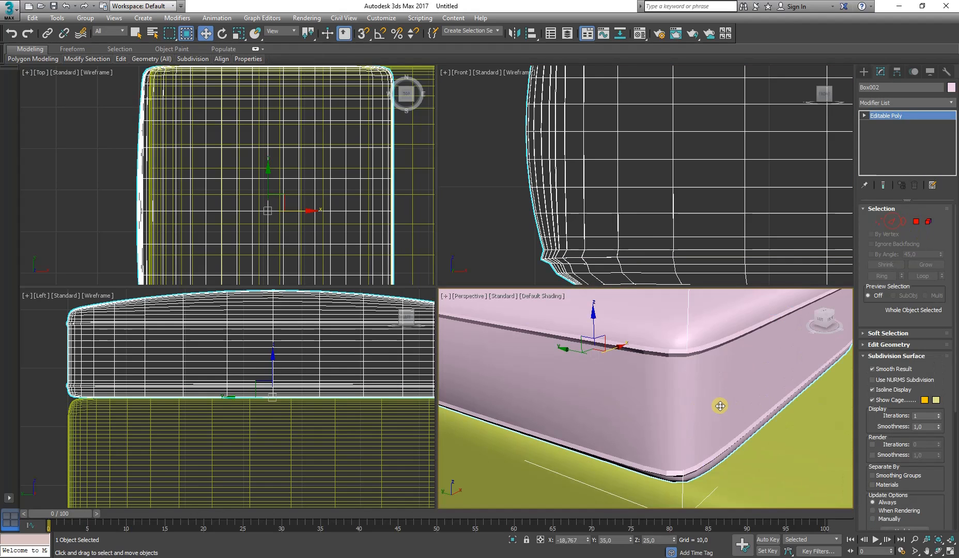
- Add a TurboSmooth modifier to the seat cushion
click(952, 103)
scroll(924, 397, down, 15)
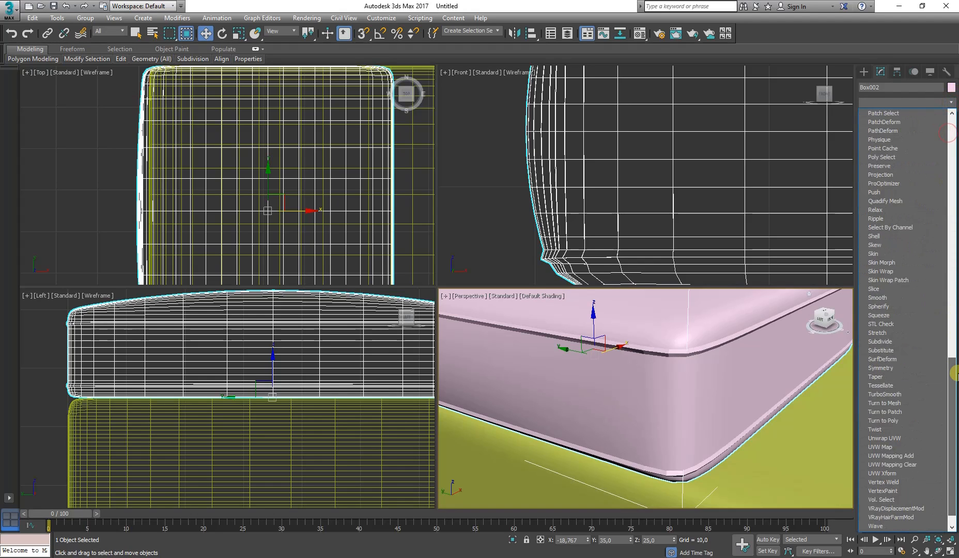
click(885, 394)
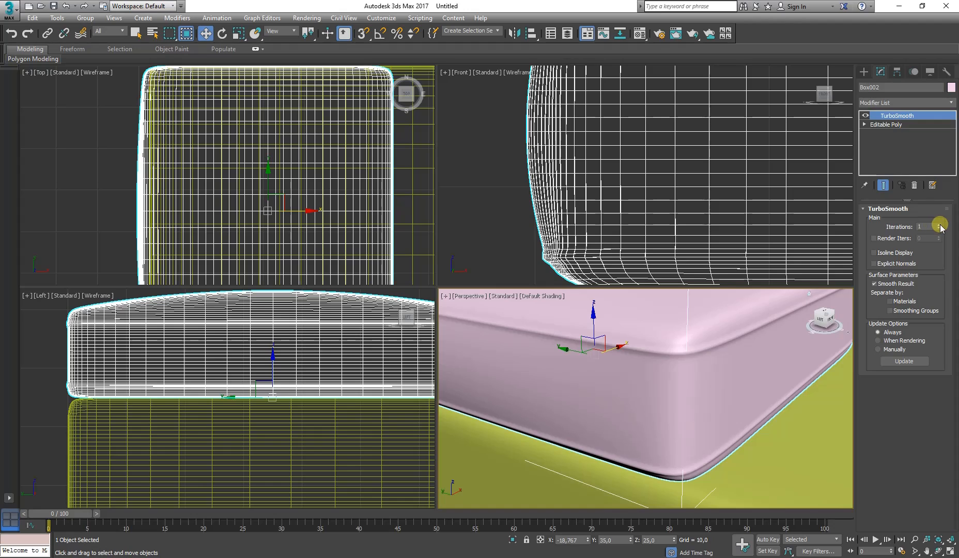
scroll(643, 414, down, 10)
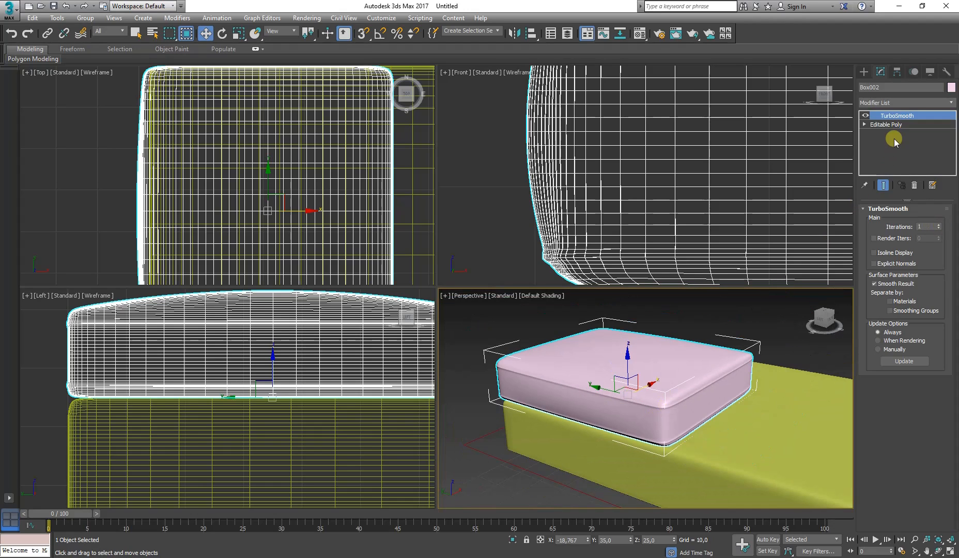
- Inspect the smoothed cushion unselected, reselect it, compare it with the KIVIK product photo in the browser, and return to 3ds Max
click(722, 314)
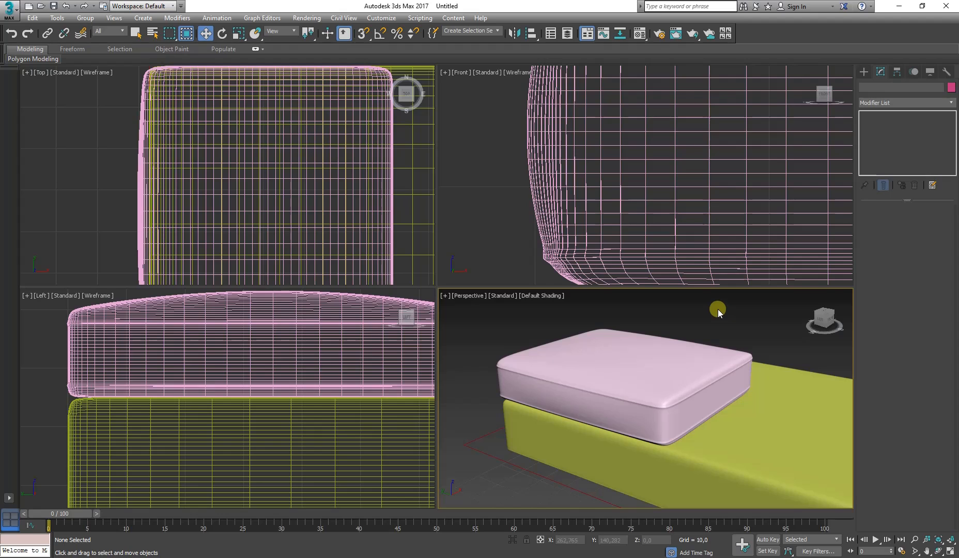
click(685, 388)
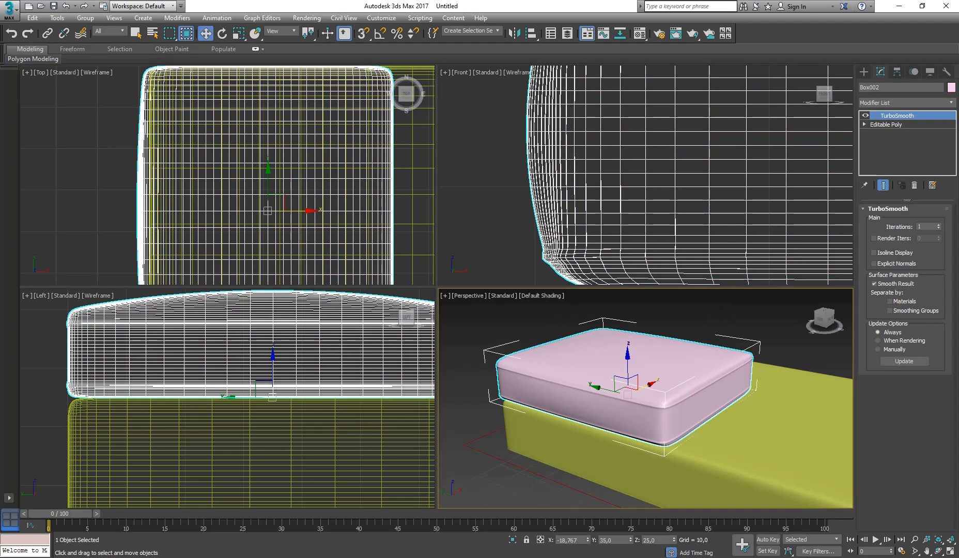
key(alt+Tab)
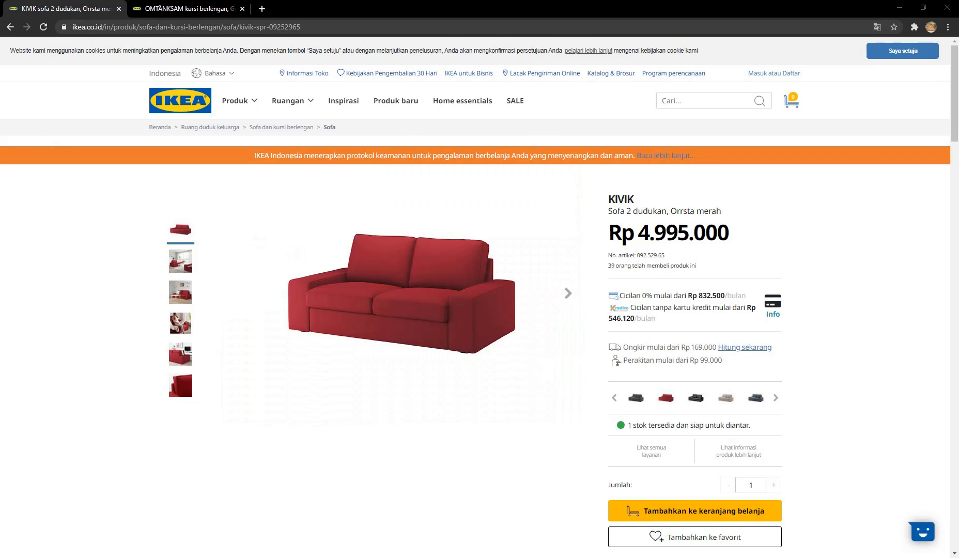
key(alt+Tab)
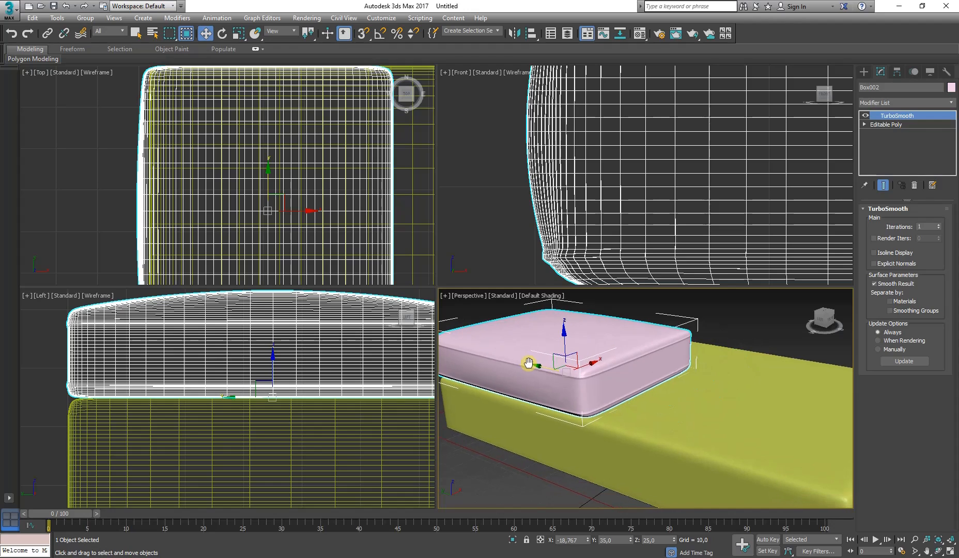
scroll(627, 395, down, 3)
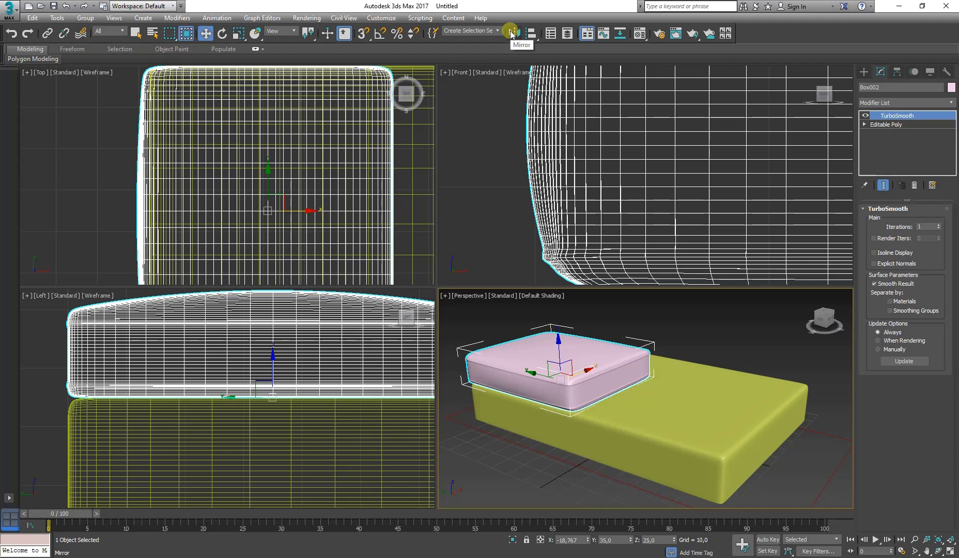
- Collapse the seat cushion's whole modifier stack, accepting the loss of its modifier parameters
right_click(920, 117)
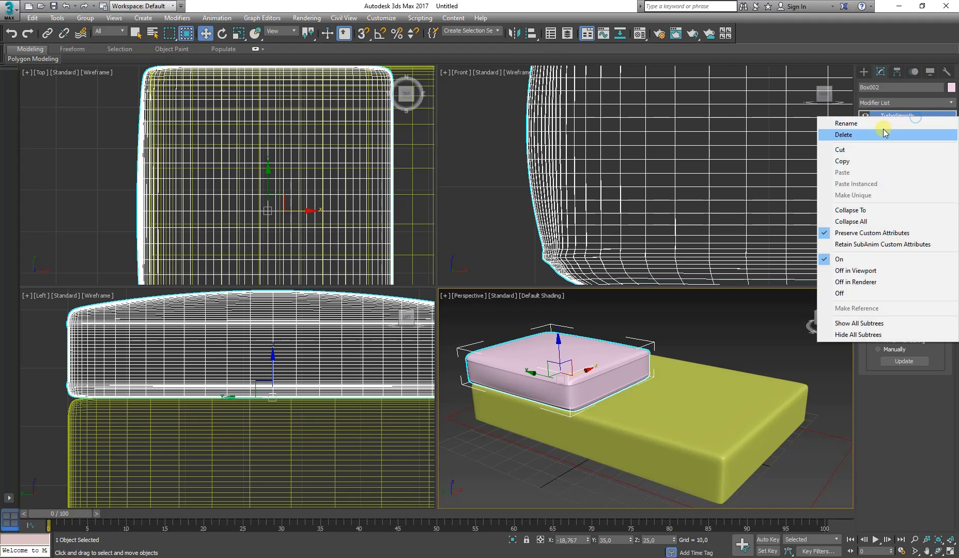
click(873, 222)
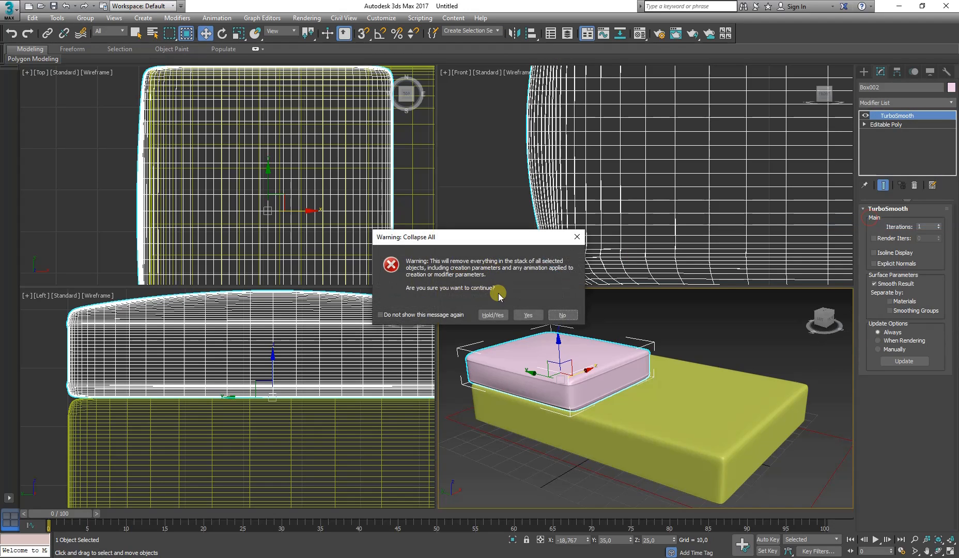
click(534, 316)
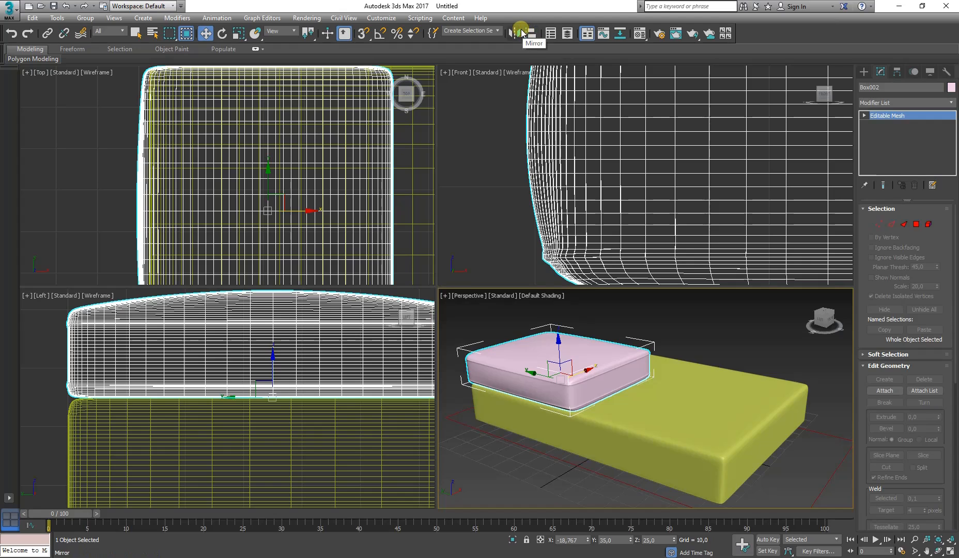
- Mirror the seat cushion on the X axis with zero offset, creating an instance
click(517, 33)
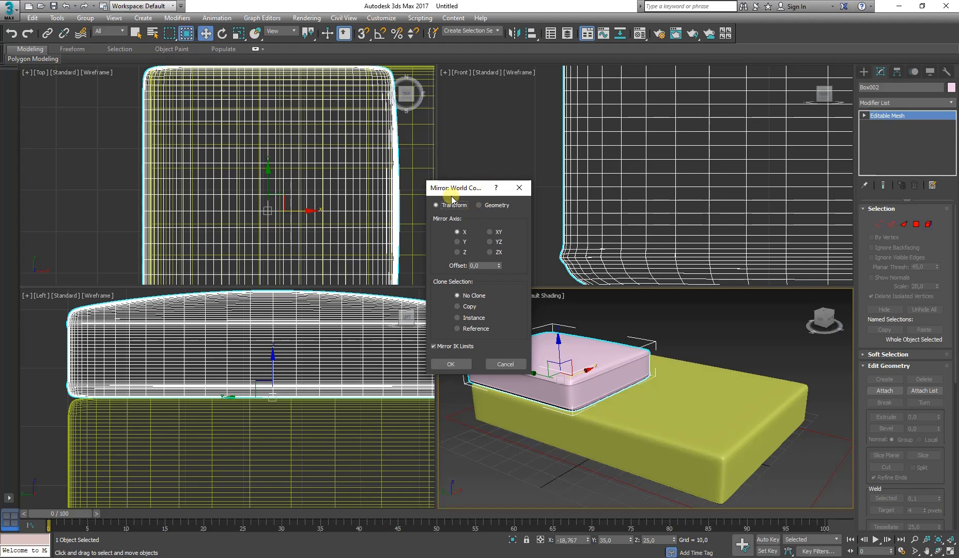
drag(455, 191, 494, 132)
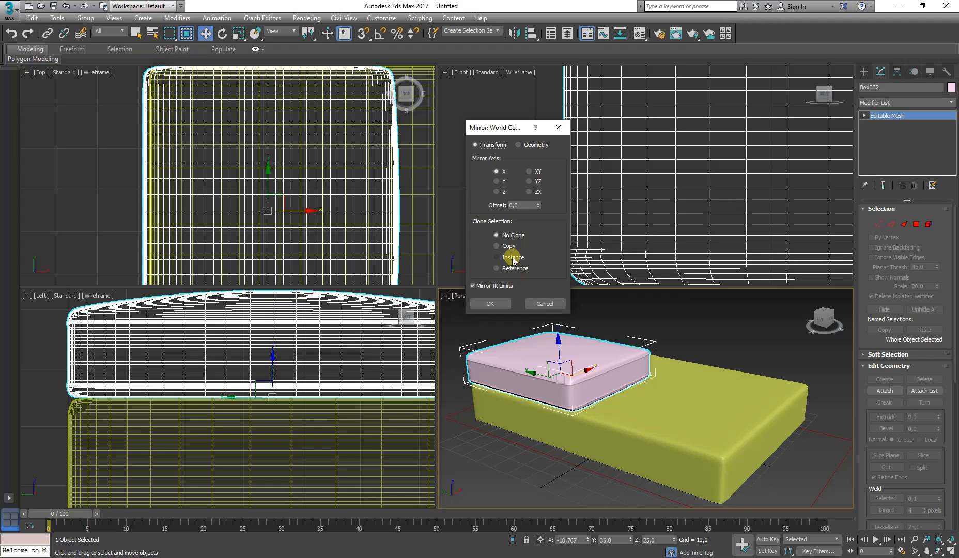
click(507, 246)
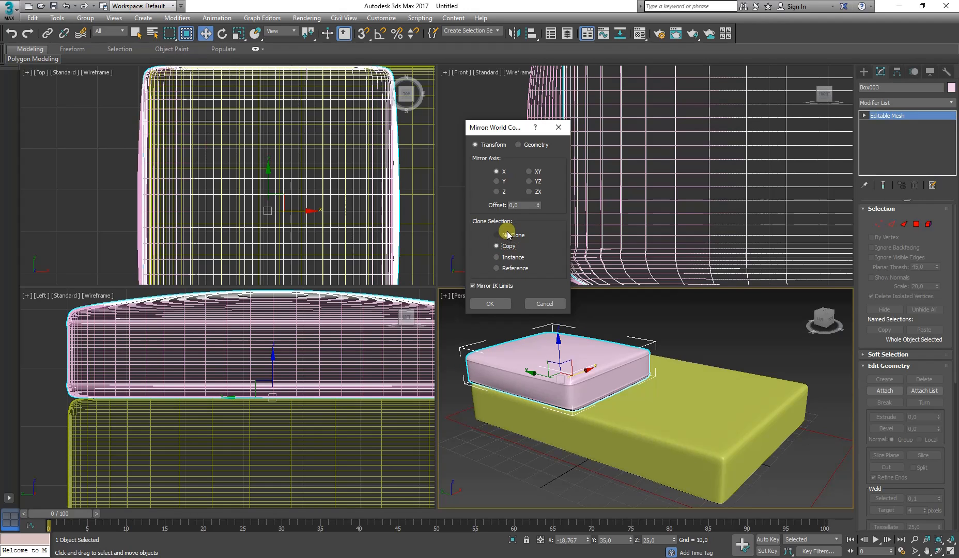
click(499, 235)
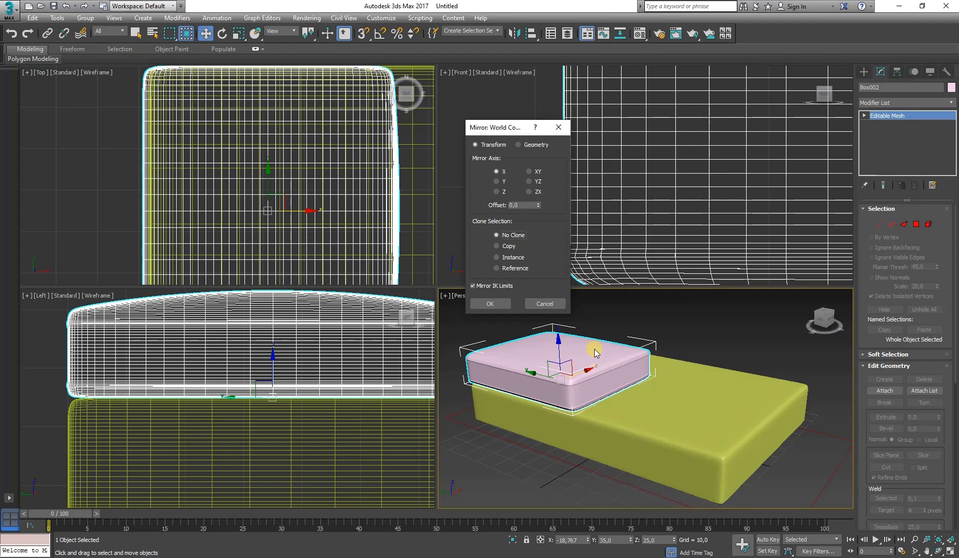
click(504, 247)
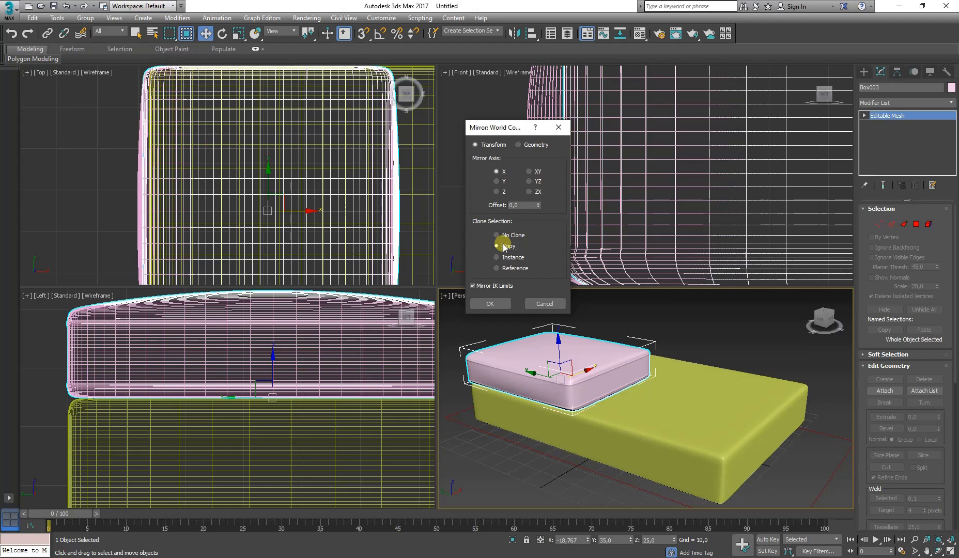
click(505, 257)
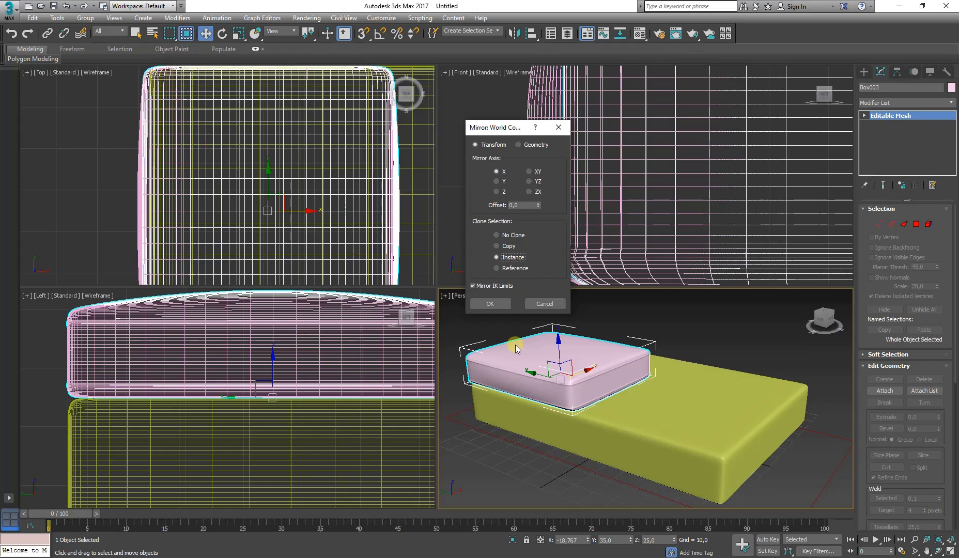
click(491, 303)
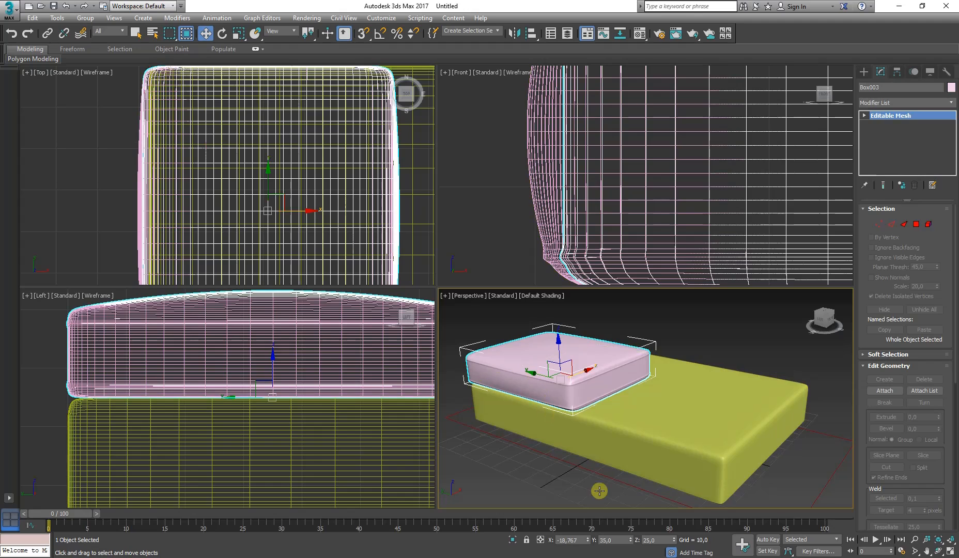
- Place the mirrored cushion beside the first one by setting its Y position to -35, and keep it selected
double_click(607, 540)
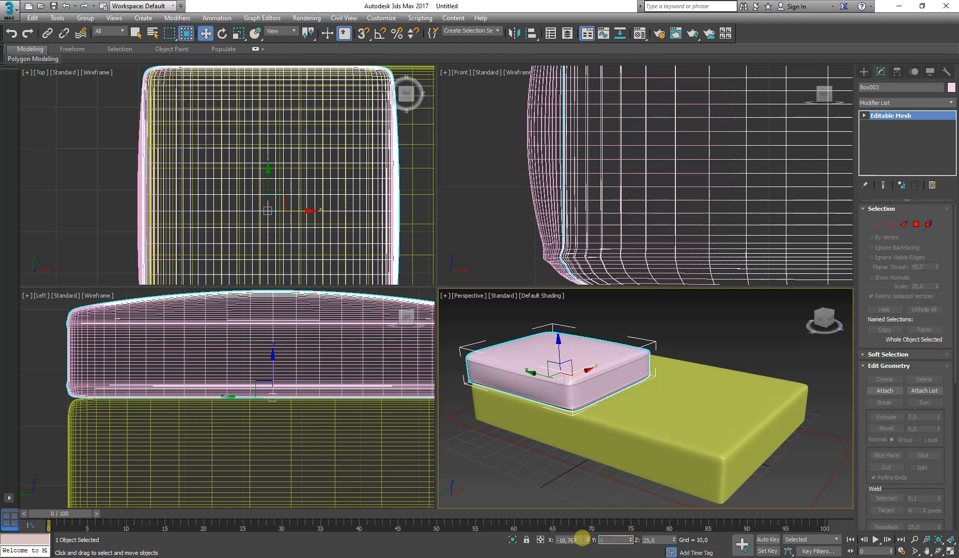
key(Return)
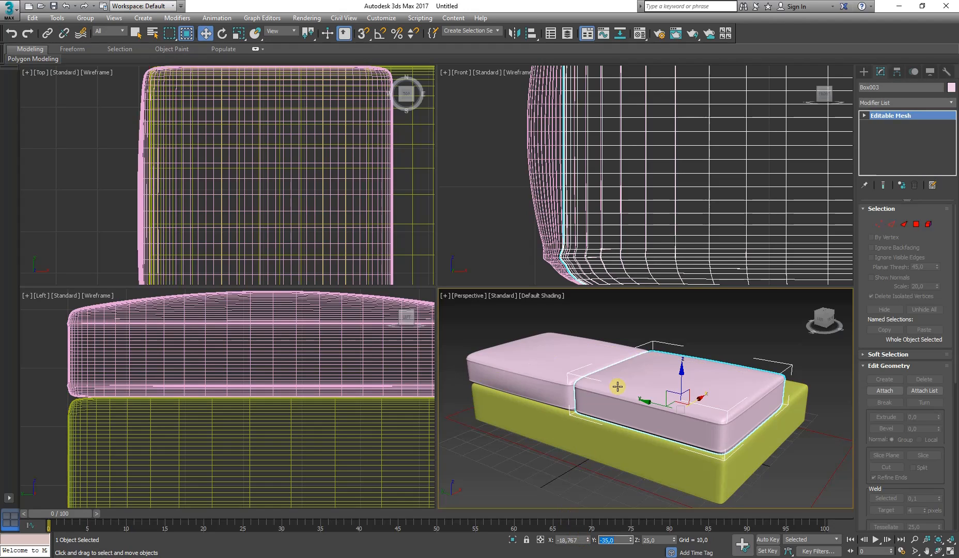
click(657, 326)
click(662, 384)
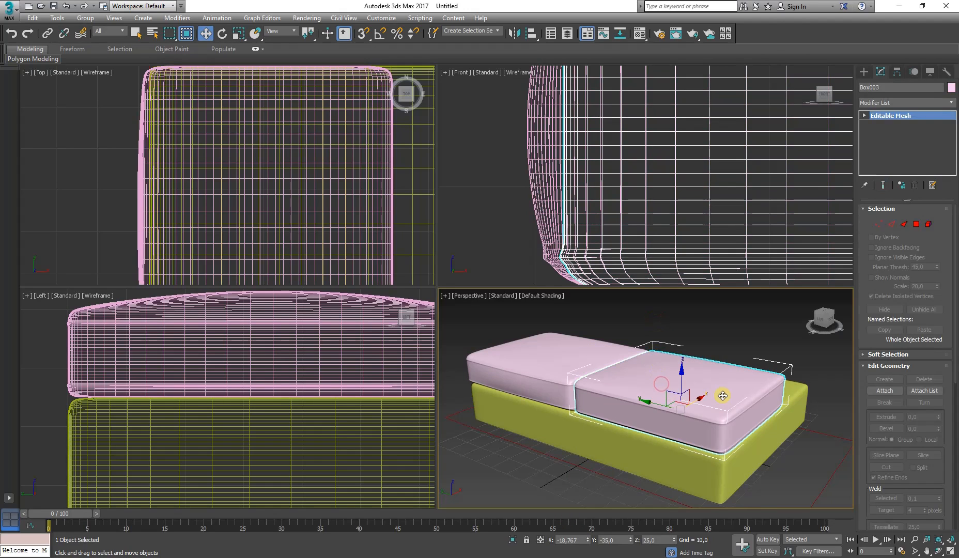
- Add an FFD 4x4x4 modifier to the mirrored cushion and enter its Control Points level
scroll(732, 397, up, 2)
scroll(704, 400, up, 3)
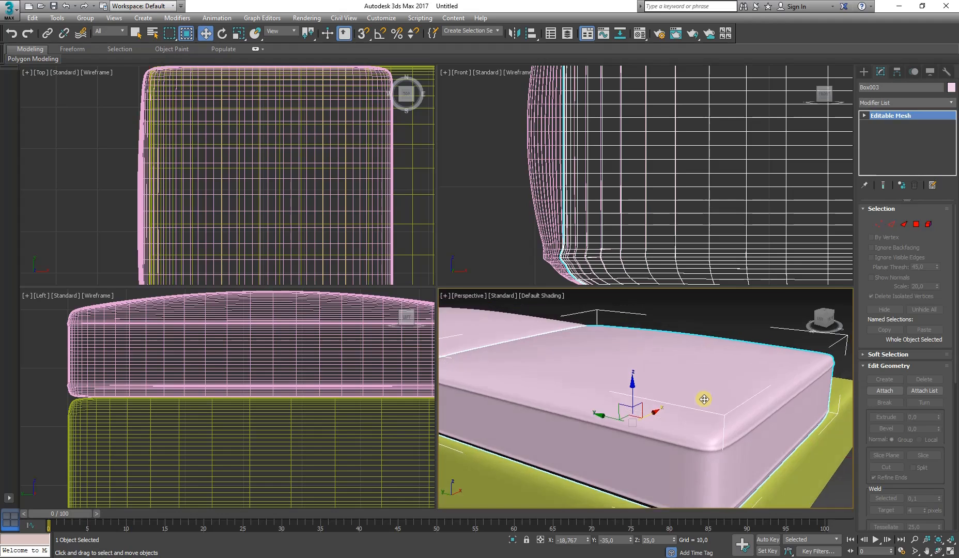
scroll(724, 390, down, 6)
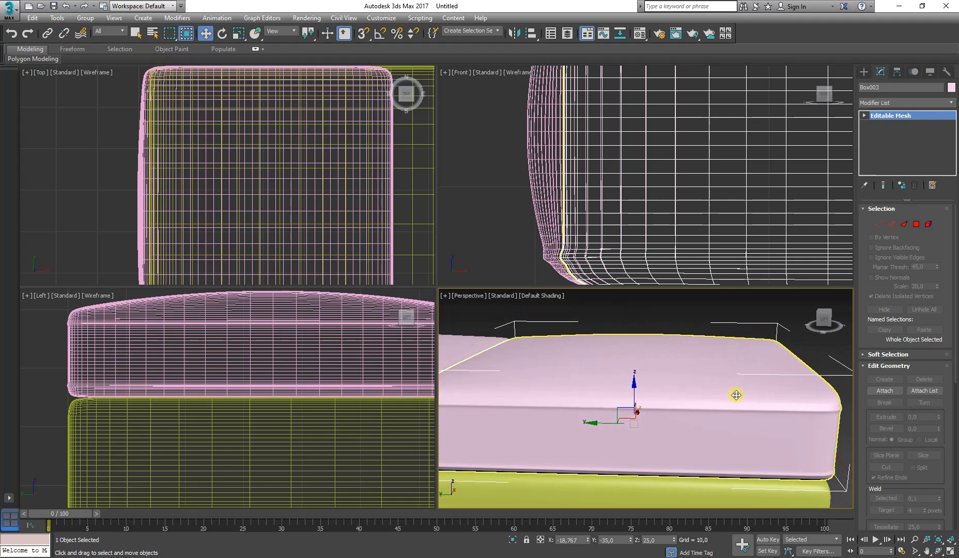
alt+middle_drag(737, 395, 672, 397)
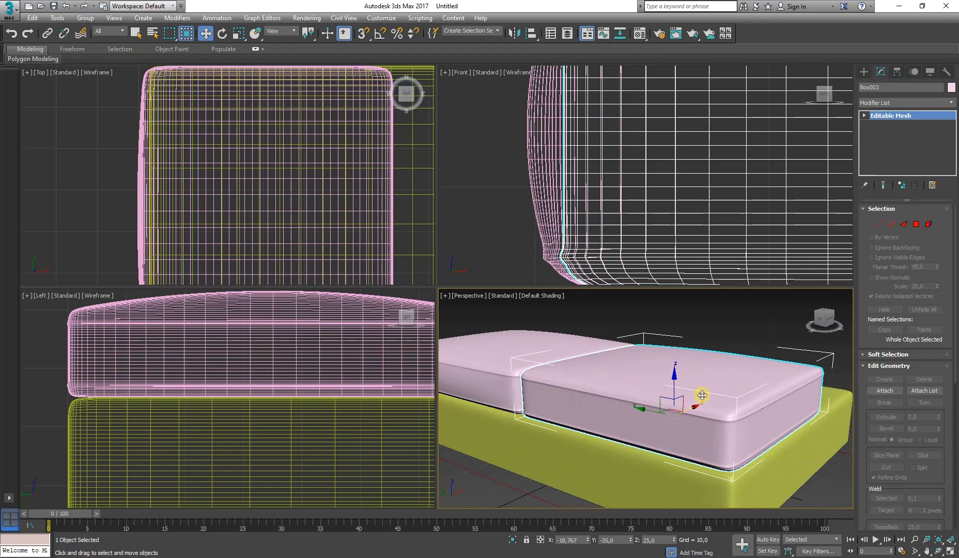
click(952, 105)
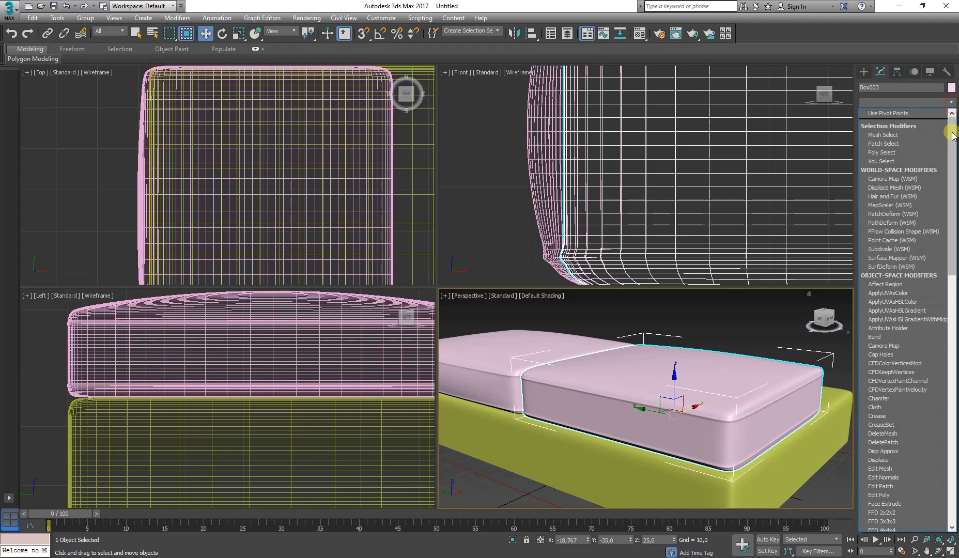
drag(951, 130, 956, 239)
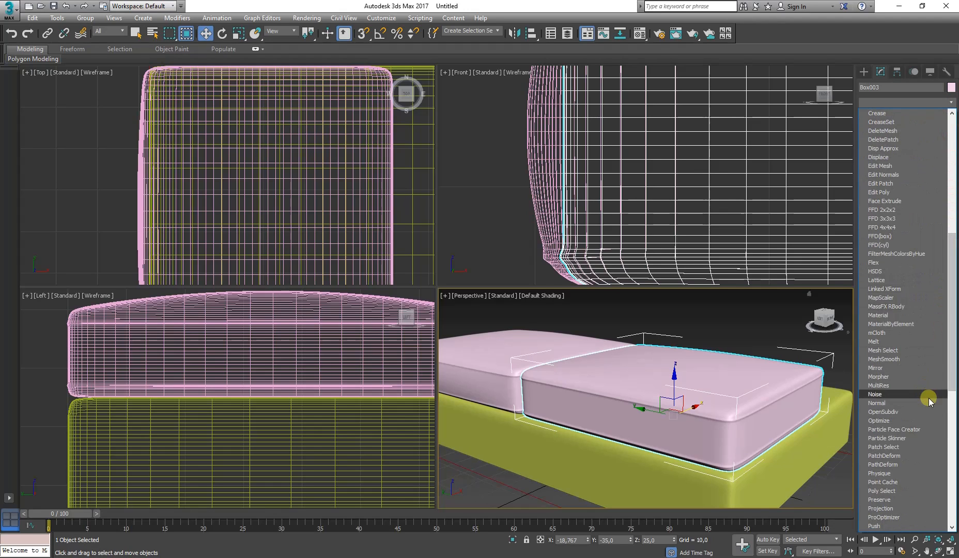
click(903, 228)
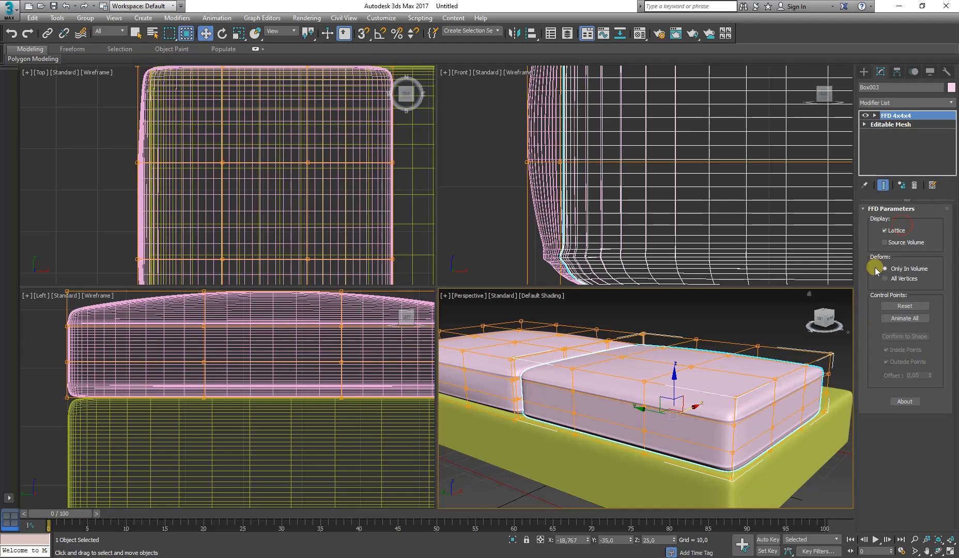
click(875, 116)
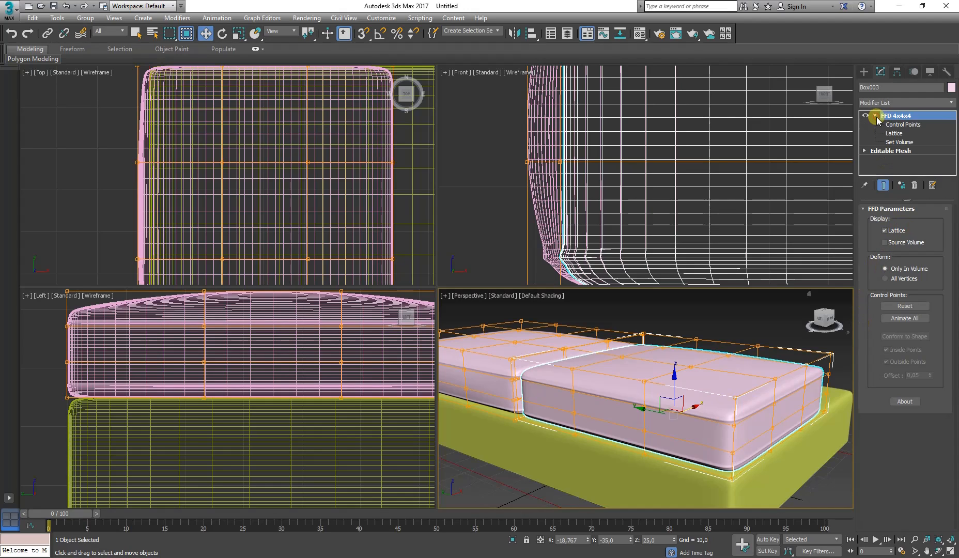
click(892, 125)
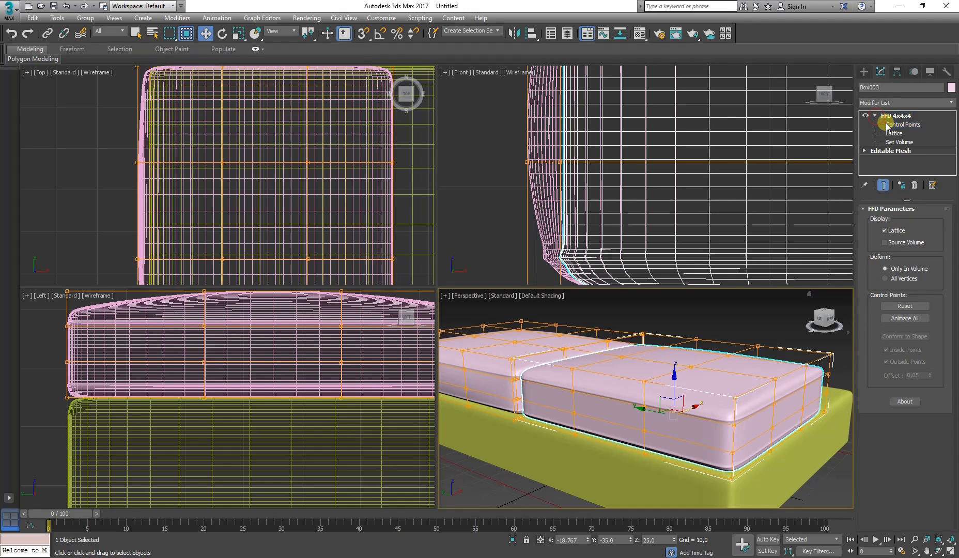
- Try raising the four central control points on top of the mirrored cushion, and undo the move
click(623, 358)
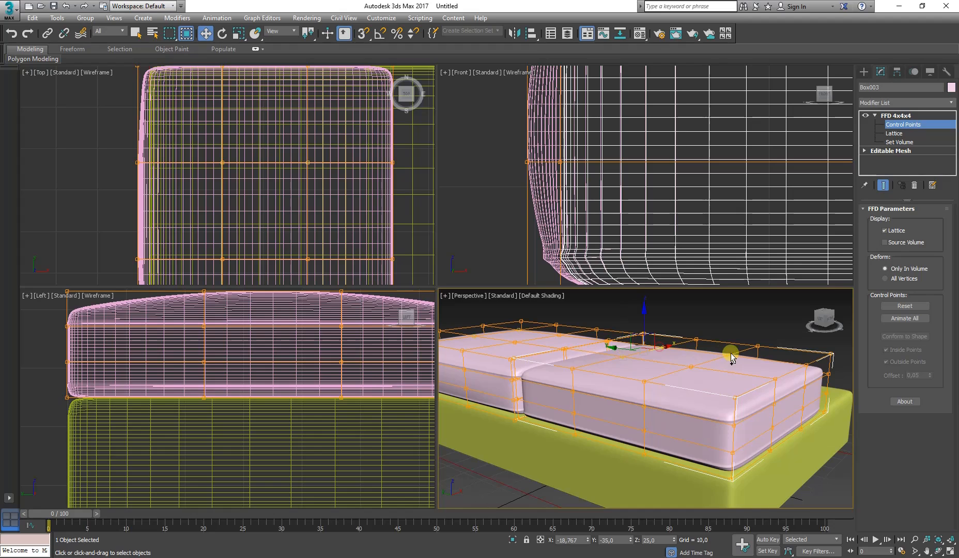
click(691, 368)
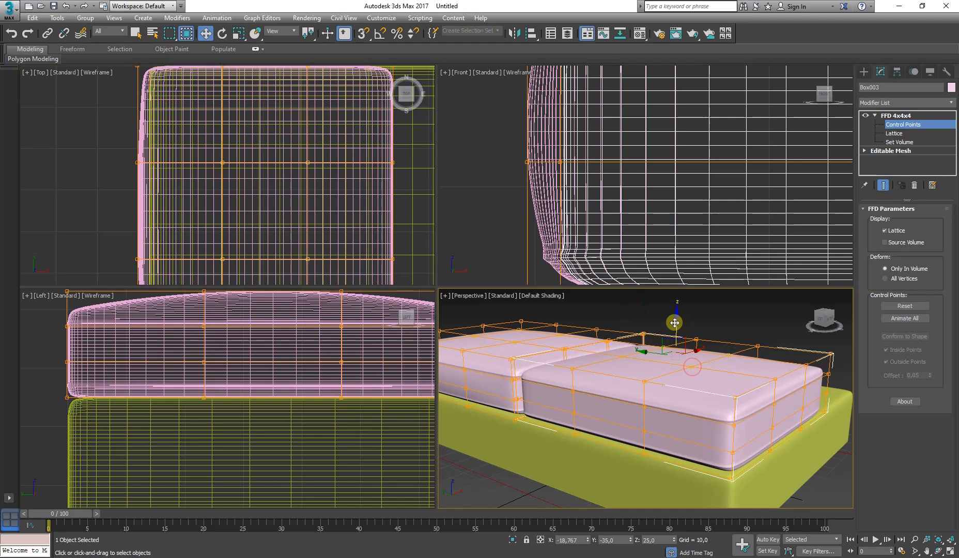
mouse_move(676, 317)
mouse_down()
mouse_move(673, 298)
mouse_move(672, 306)
mouse_up()
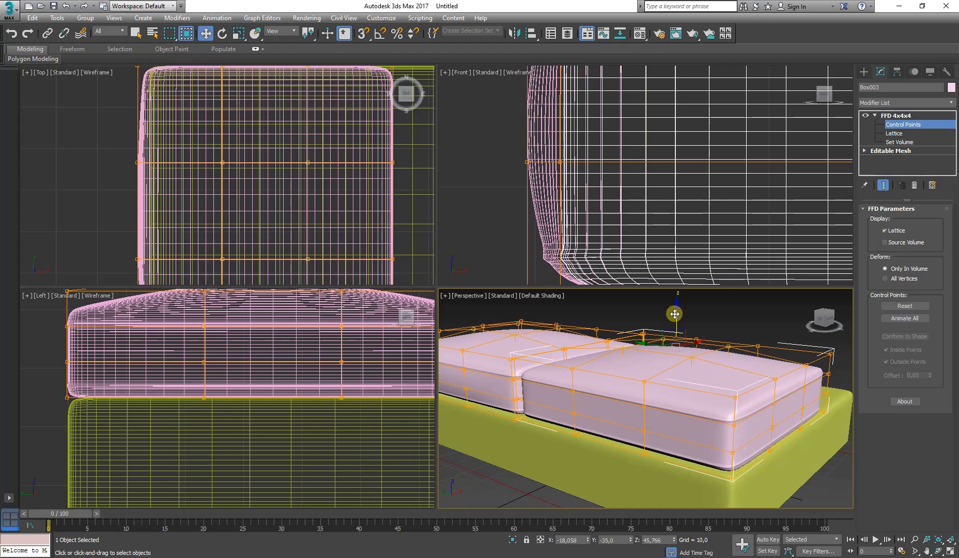
key(ctrl+z)
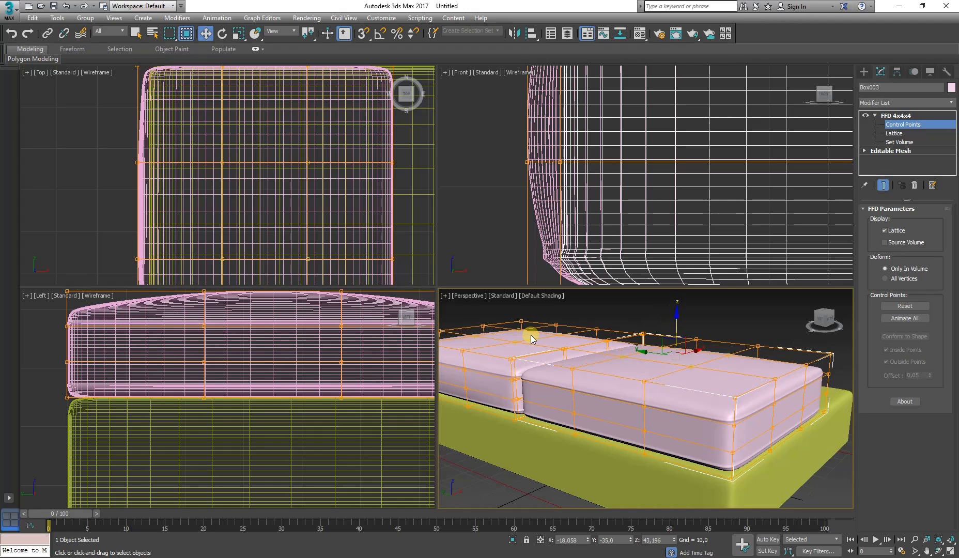
- Turn on edged faces in the perspective view and frame the second cushion's lattice in the top view
key(F4)
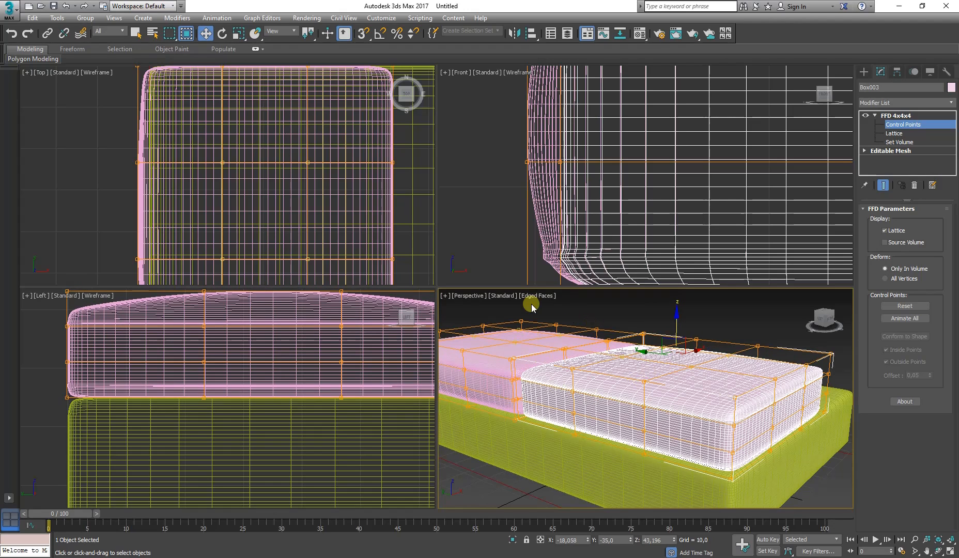
key(ctrl+a)
middle_drag(334, 192, 273, 156)
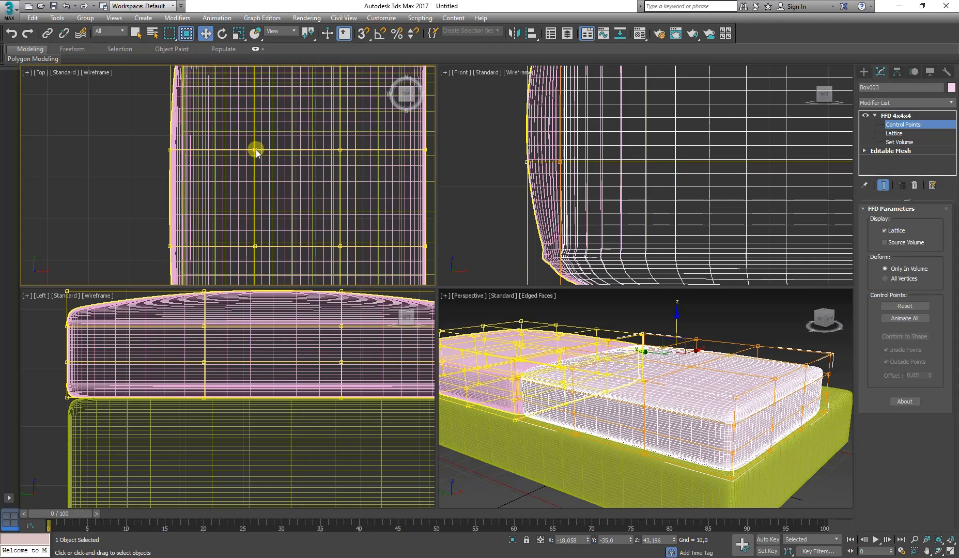
right_click(254, 150)
click(229, 186)
scroll(230, 186, down, 5)
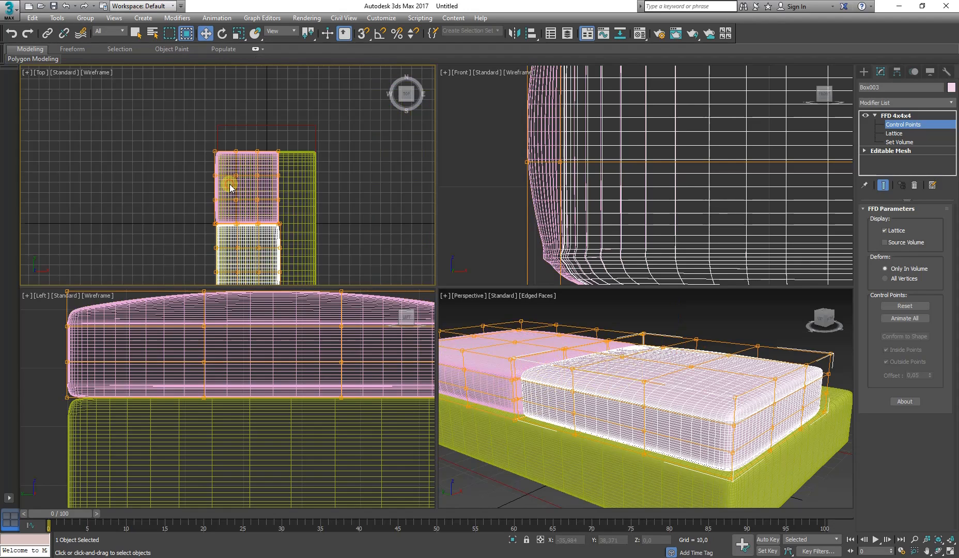
scroll(230, 186, up, 6)
- Try shifting the second cushion's inner control points below the top layer toward the other cushion, and undo the move
click(239, 202)
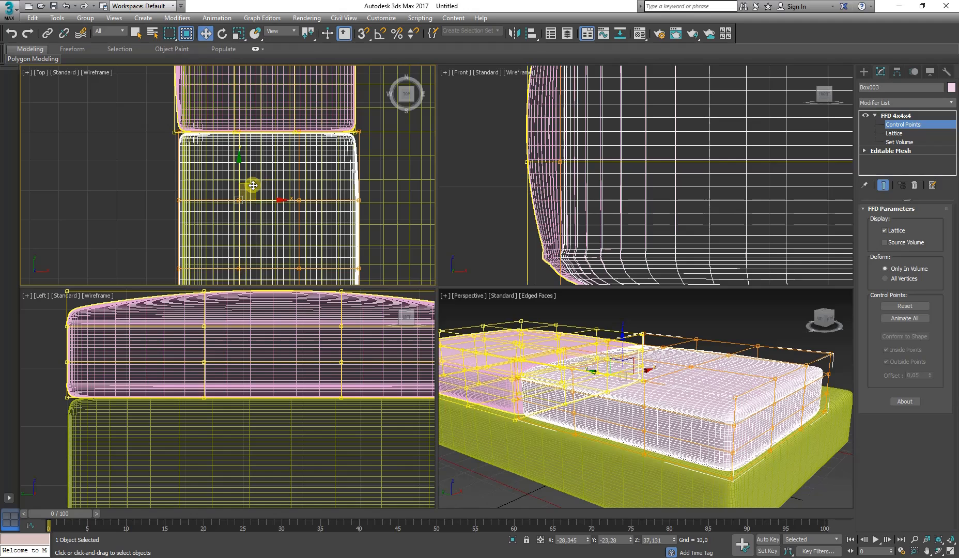
drag(253, 185, 268, 150)
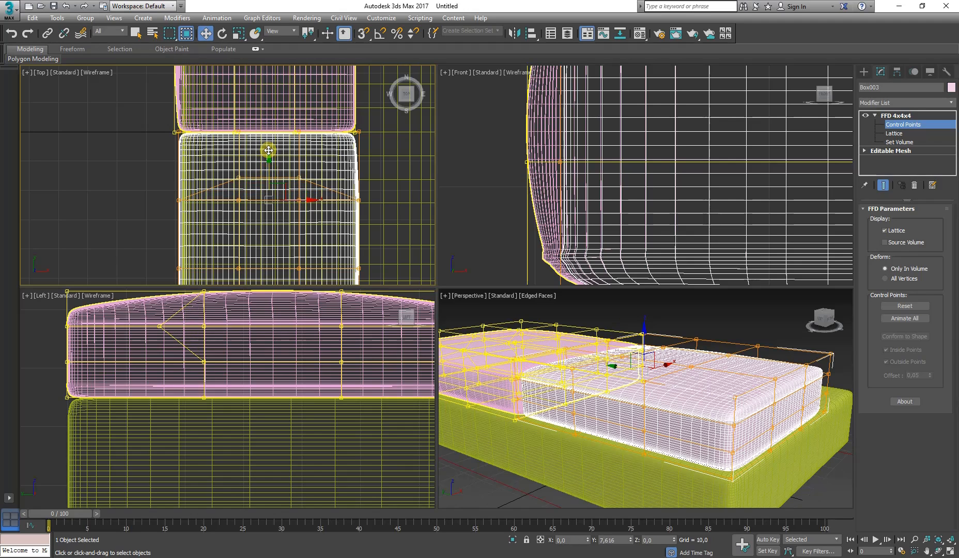
key(ctrl+z)
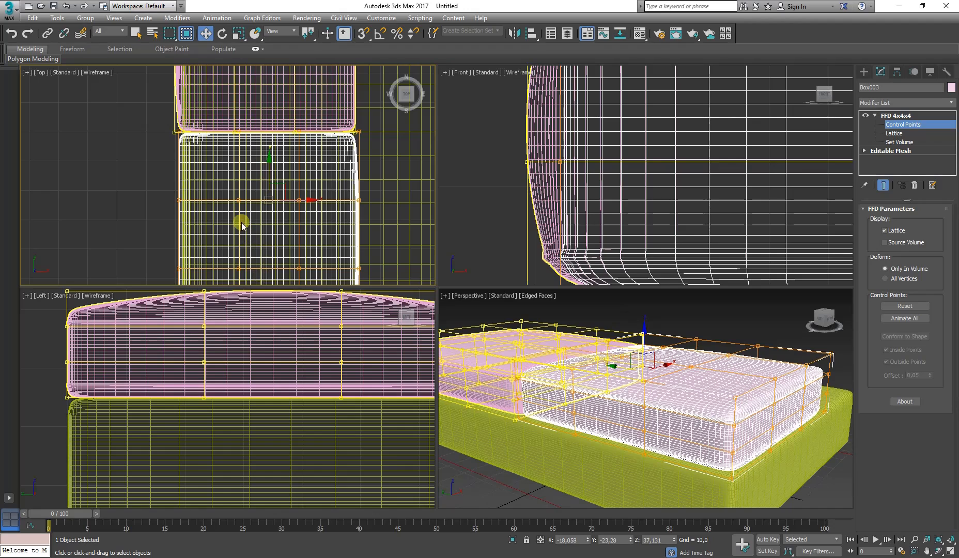
- Move the two inner top-layer control points nearest the cushion joint along Y to about -13.7
middle_drag(548, 375, 565, 382)
drag(614, 384, 667, 368)
right_click(237, 197)
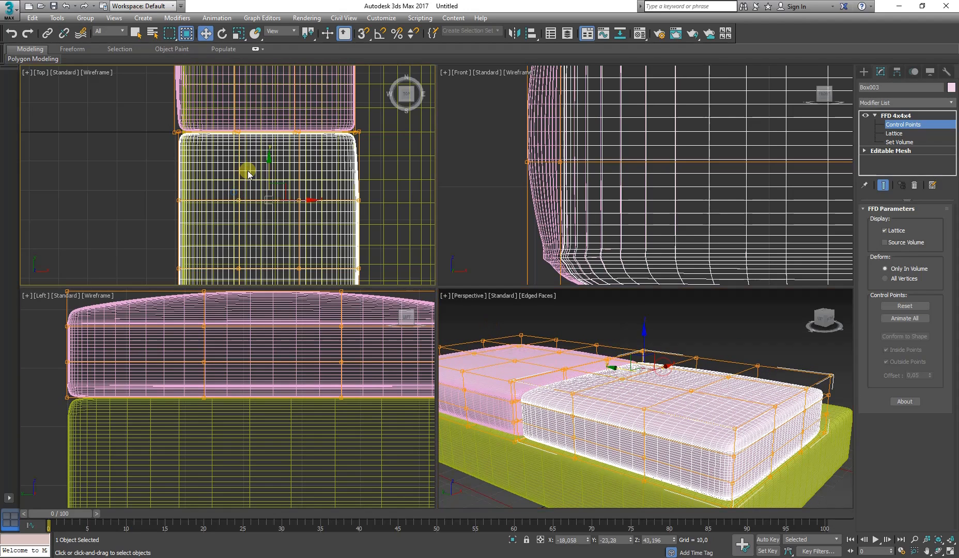
drag(268, 167, 264, 138)
- Raise the same two top-layer control points slightly, to a Z height of about 43.5
right_click(250, 337)
middle_drag(250, 337, 251, 399)
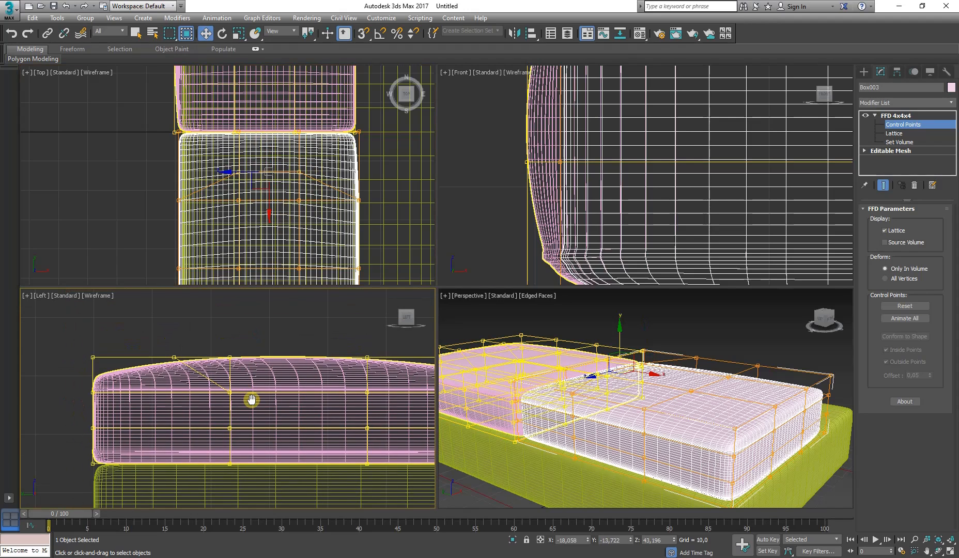
right_click(617, 330)
drag(620, 338, 616, 337)
middle_drag(305, 356, 229, 338)
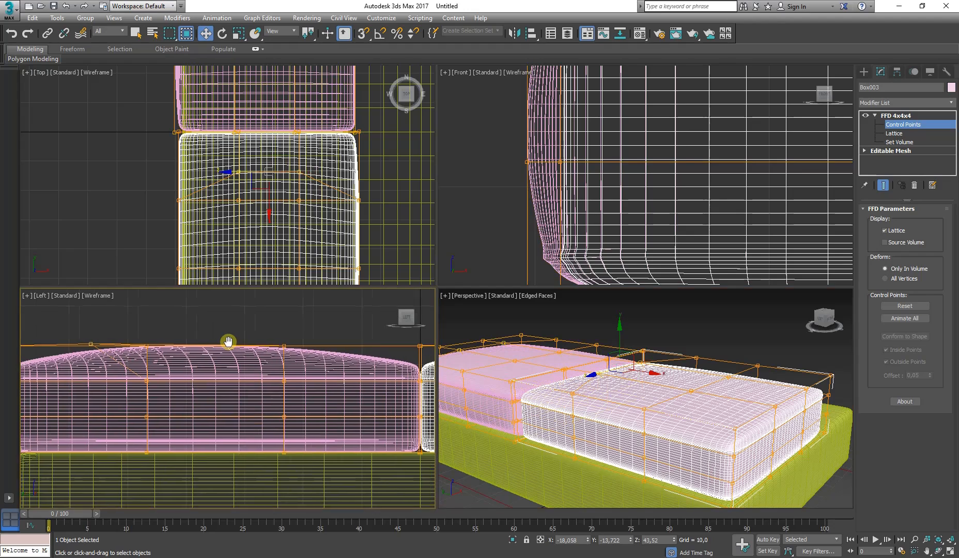
- Move the two inner top-layer control points farther from the cushion joint outward along Y to about -57.6
middle_drag(692, 414, 684, 412)
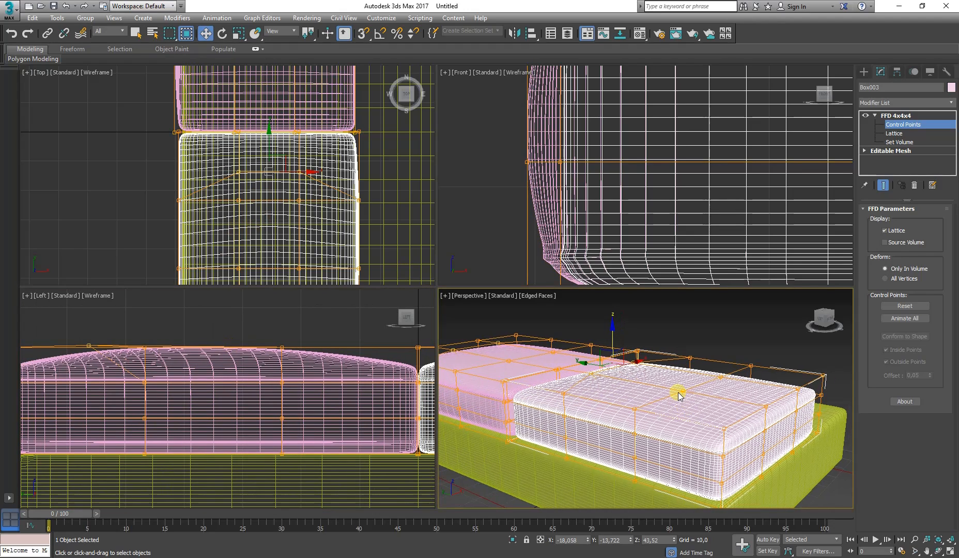
click(679, 394)
ctrl+click(722, 378)
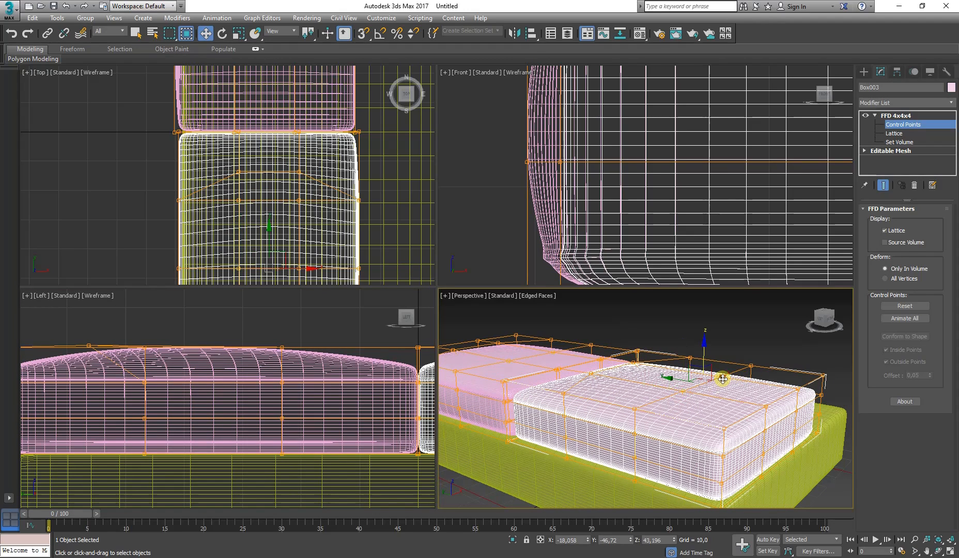
middle_click(280, 224)
middle_drag(336, 247, 283, 195)
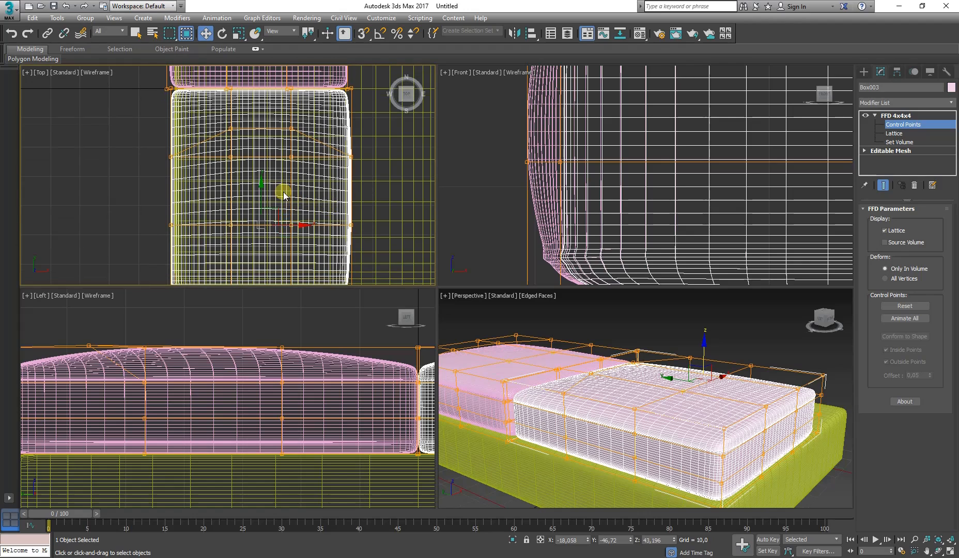
drag(261, 189, 263, 221)
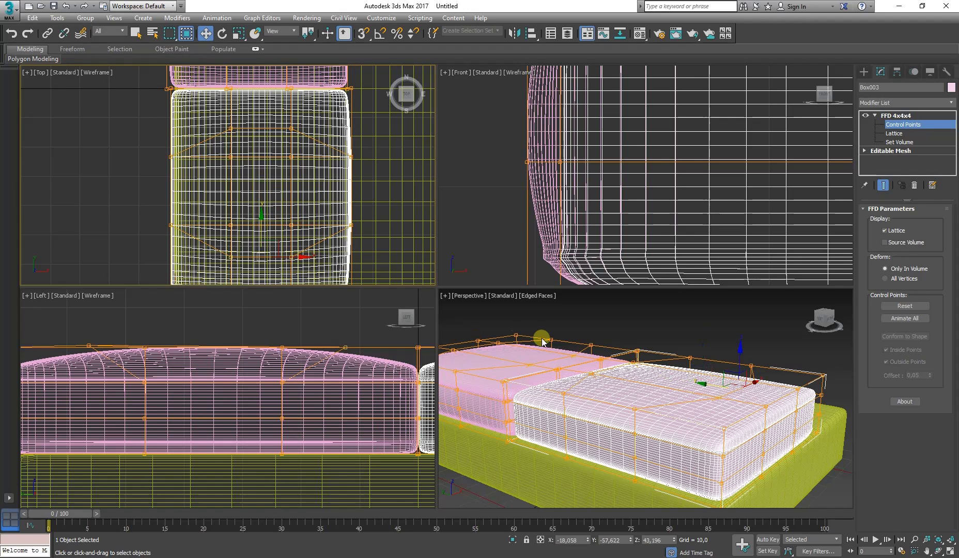
- Raise the two selected top-layer control points to a Z height of about 43.6, nudge them along Y, and deselect the cushion
click(639, 380)
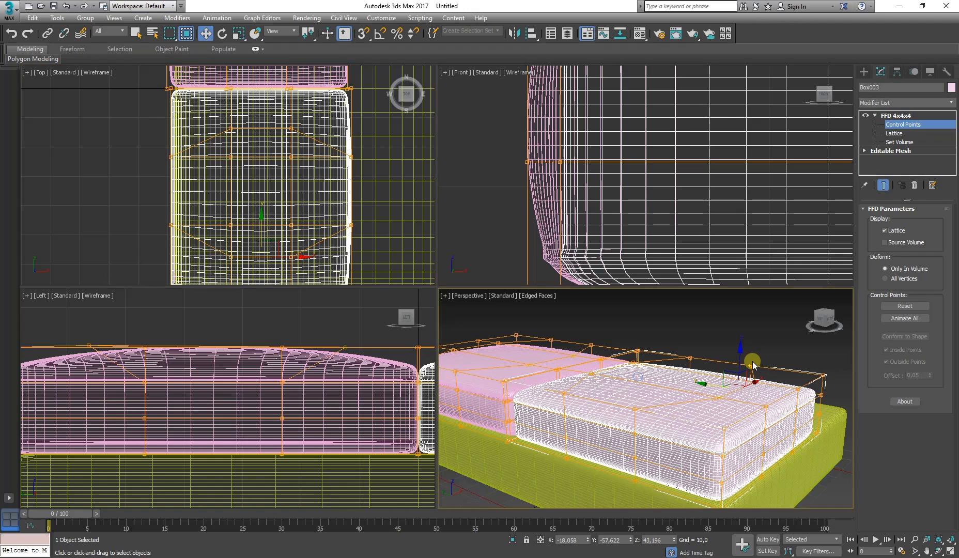
drag(742, 358, 741, 357)
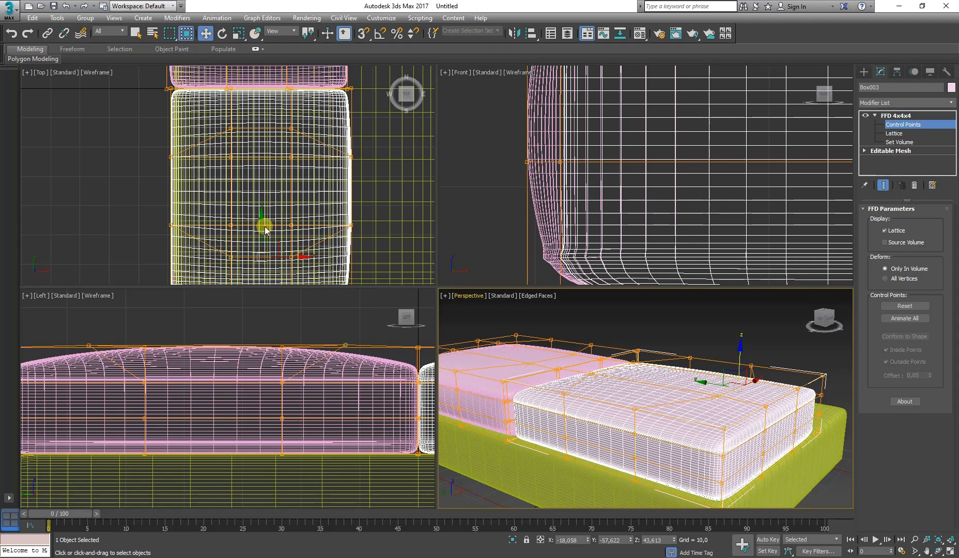
middle_drag(263, 222, 272, 168)
mouse_move(267, 167)
mouse_down()
mouse_move(267, 200)
mouse_move(268, 175)
mouse_up()
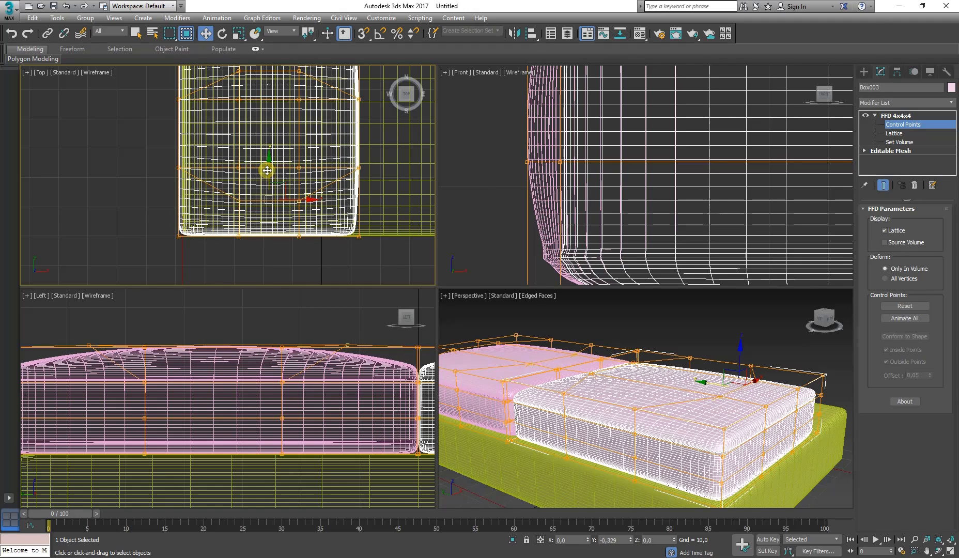
click(594, 314)
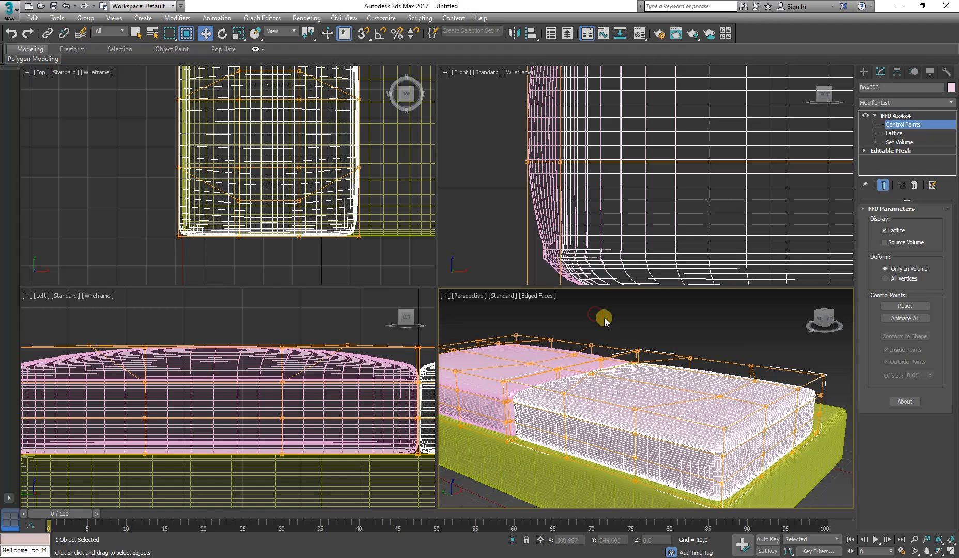
click(896, 116)
click(686, 325)
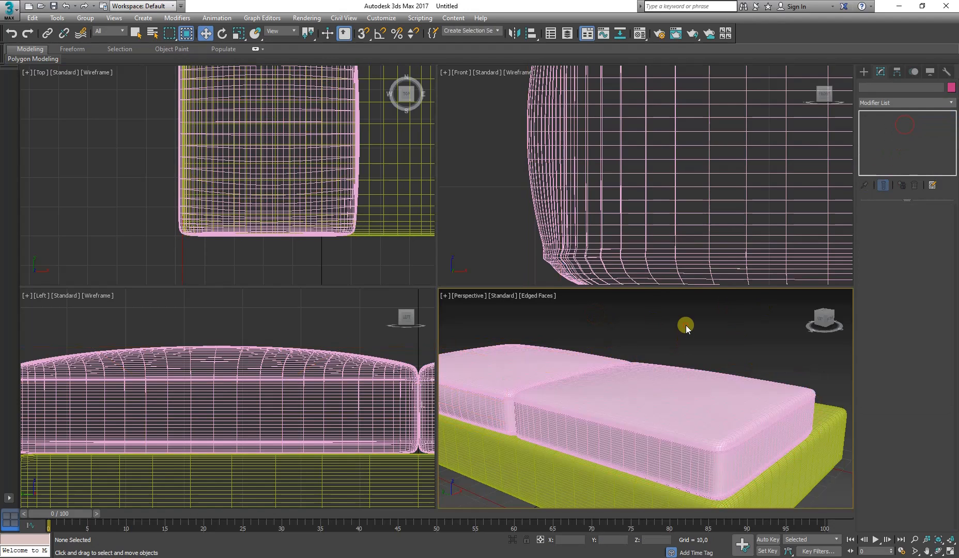
- Inspect both cushions in perspective and compare their shape with the KIVIK product photo in the browser
scroll(666, 396, down, 4)
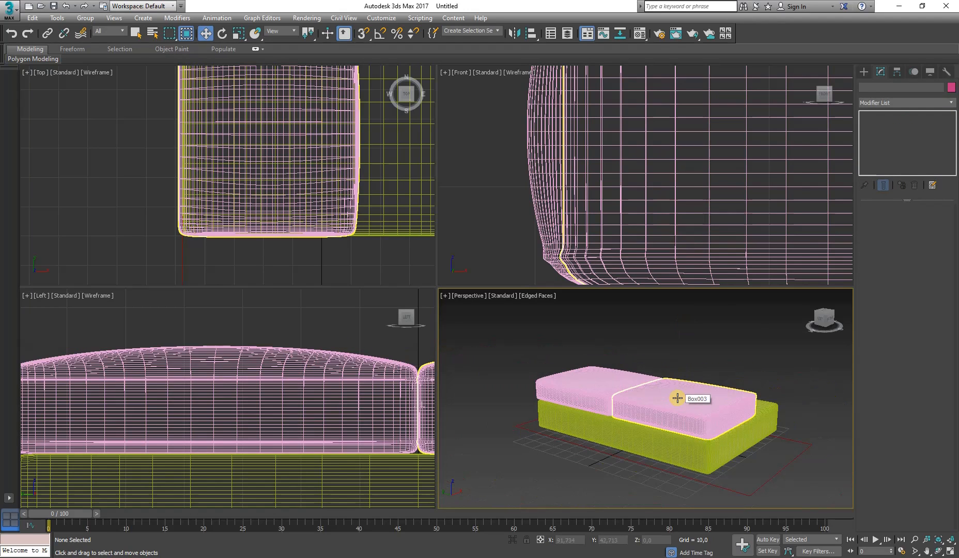
scroll(729, 397, up, 5)
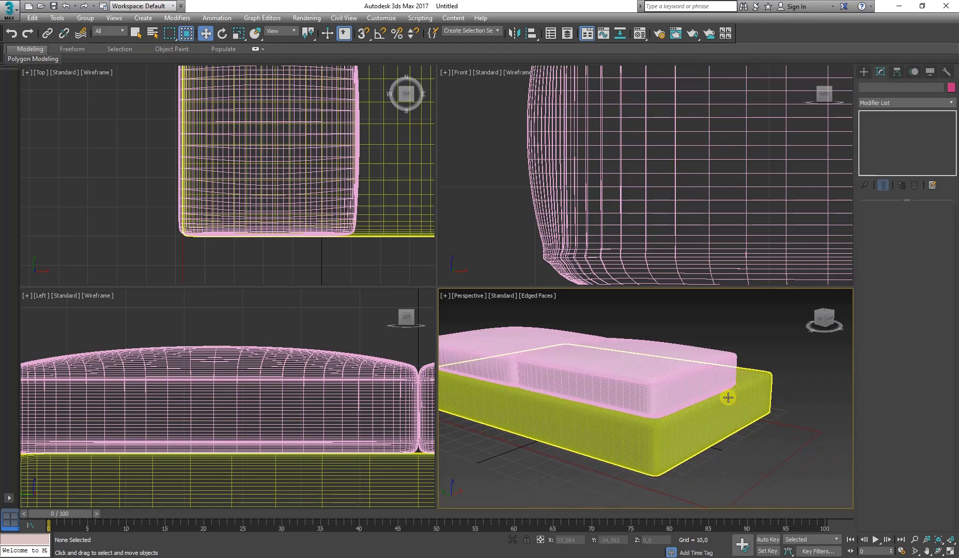
scroll(698, 393, down, 3)
key(alt+Tab)
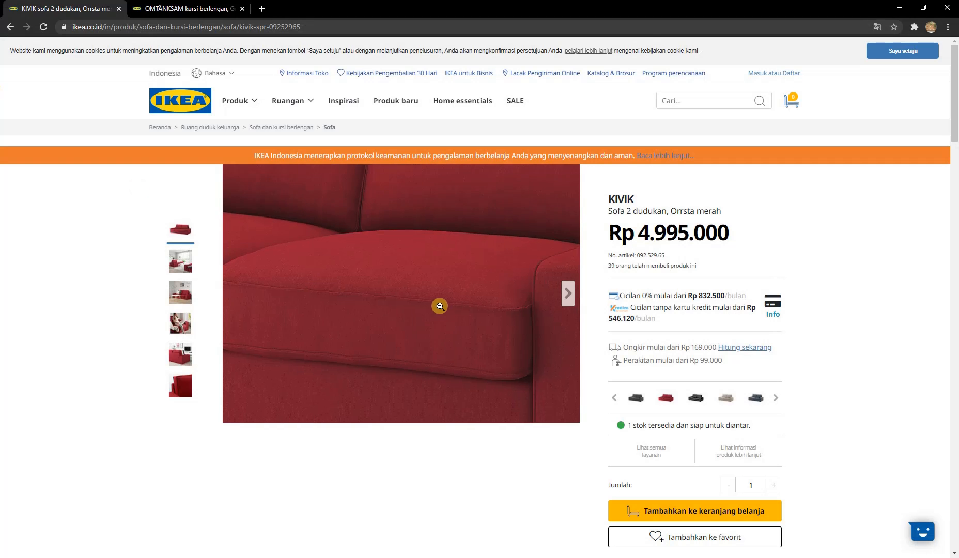
scroll(448, 338, down, 1)
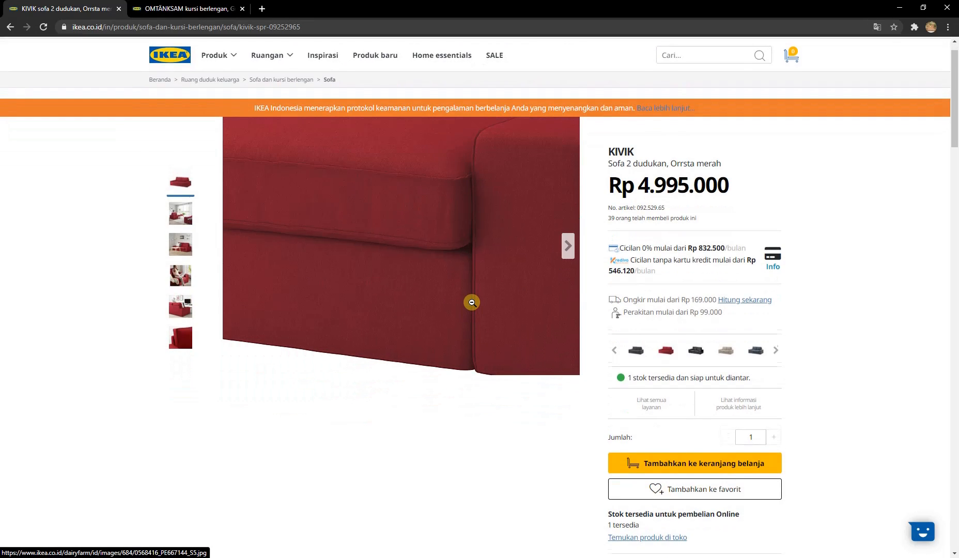
scroll(471, 302, up, 1)
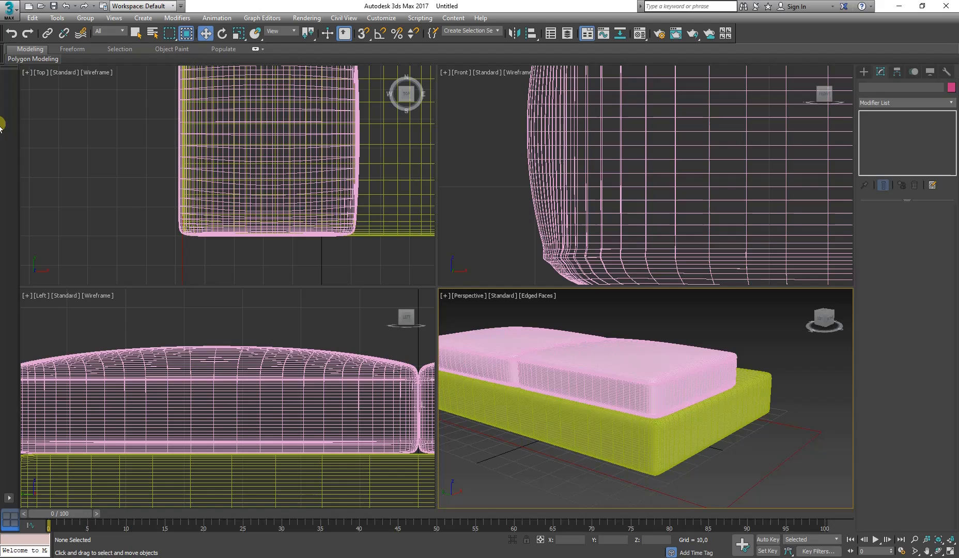
- Create an armrest box about 23.7 long, 95.3 wide and 52.3 high beside the end of the seat base
click(182, 262)
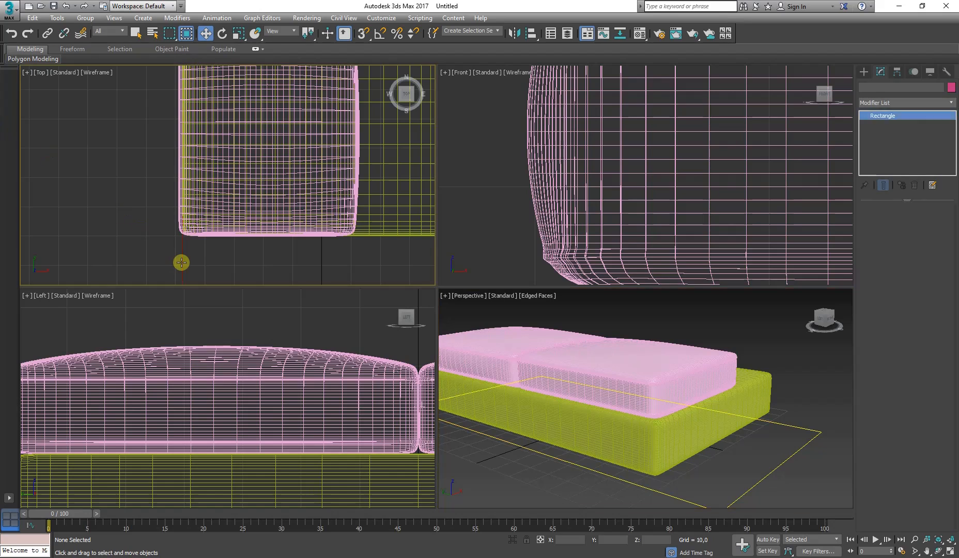
scroll(249, 208, down, 8)
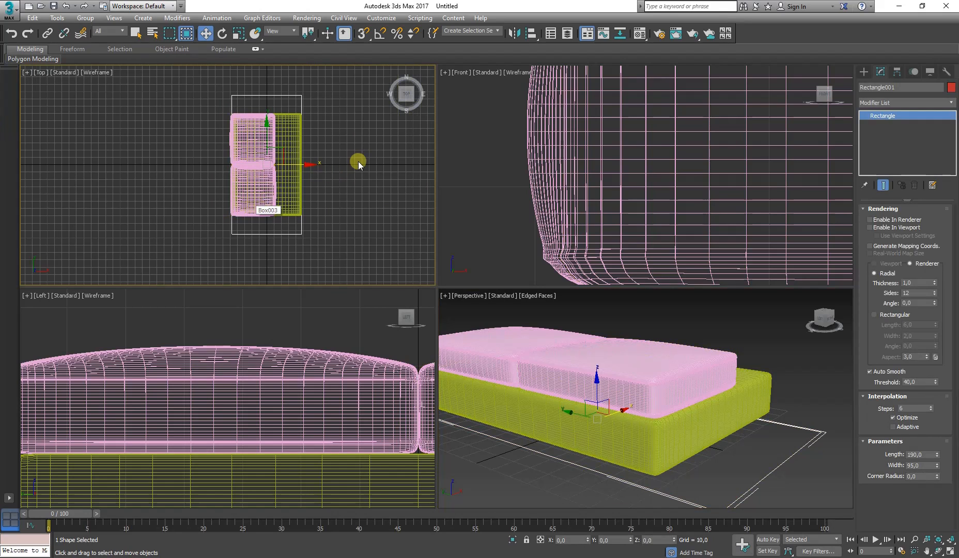
click(358, 161)
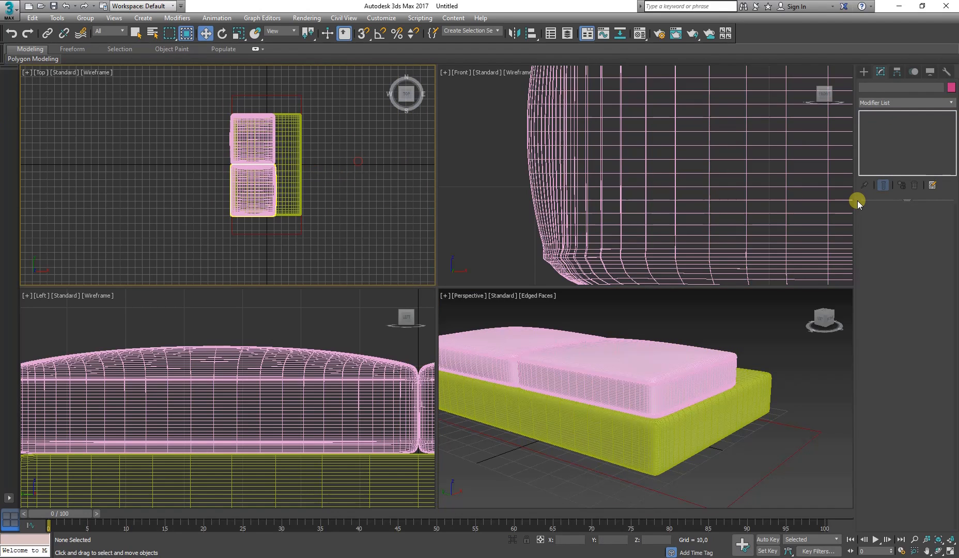
click(862, 74)
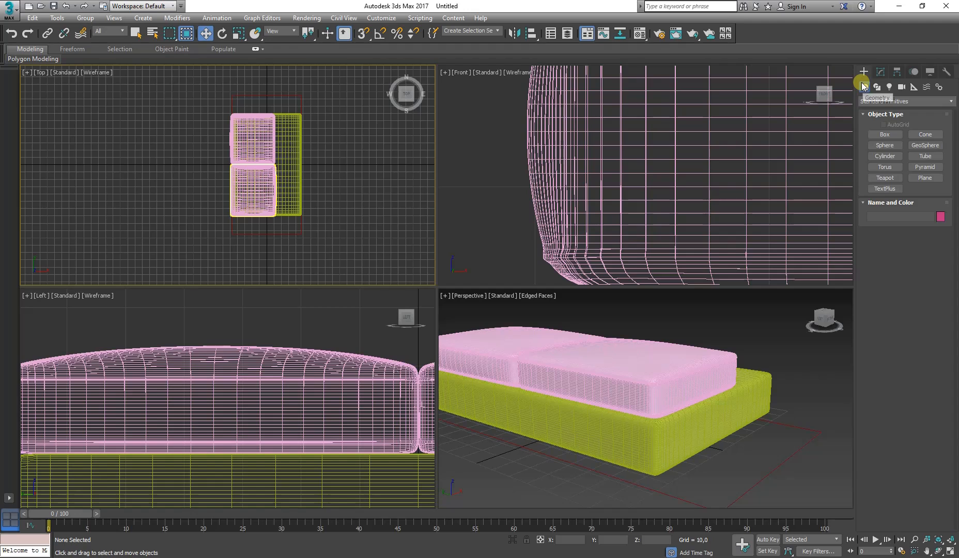
click(885, 135)
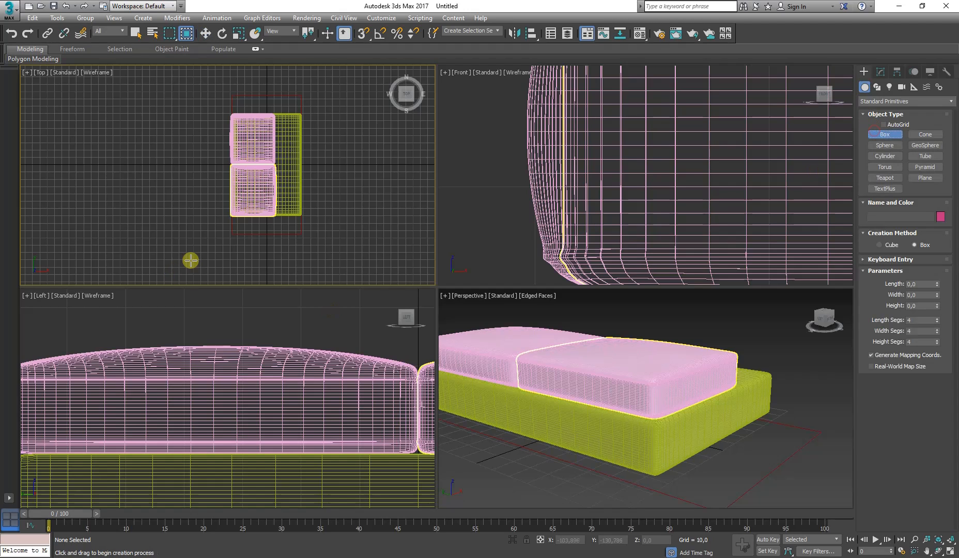
scroll(264, 214, up, 4)
drag(199, 219, 338, 254)
click(354, 177)
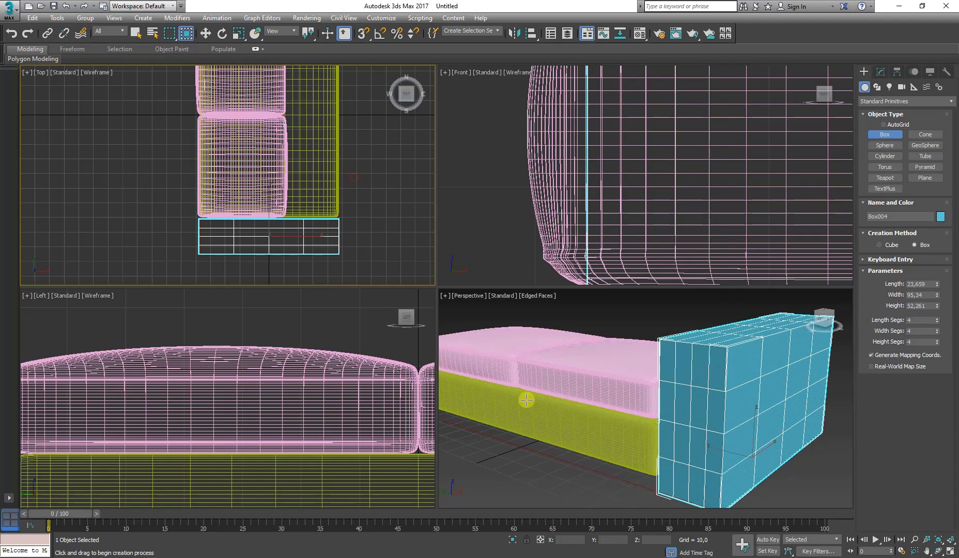
- Examine the armrest box beside the seat from the side, and check the sofa reference on the KIVIK product page
scroll(544, 214, down, 5)
scroll(294, 352, down, 5)
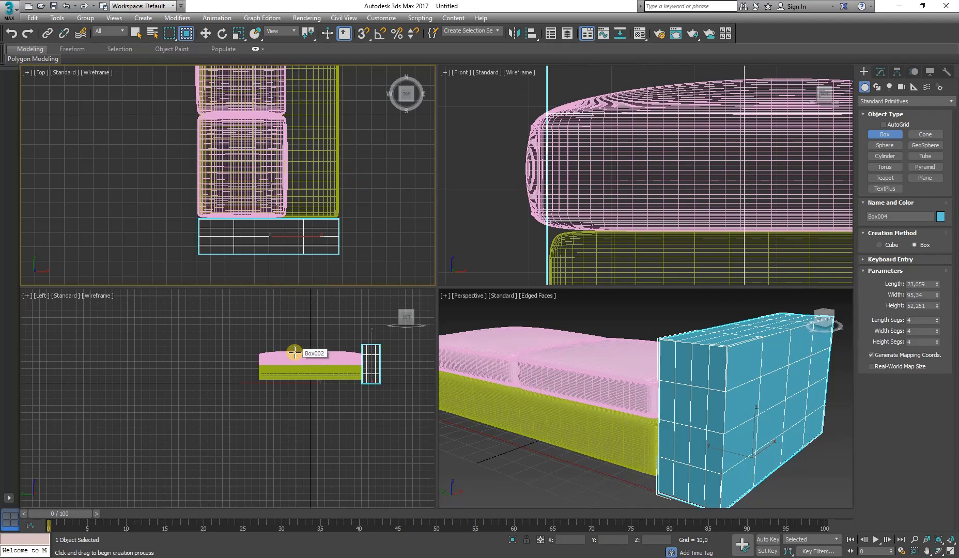
middle_drag(327, 362, 285, 354)
scroll(285, 354, up, 5)
middle_drag(349, 353, 300, 368)
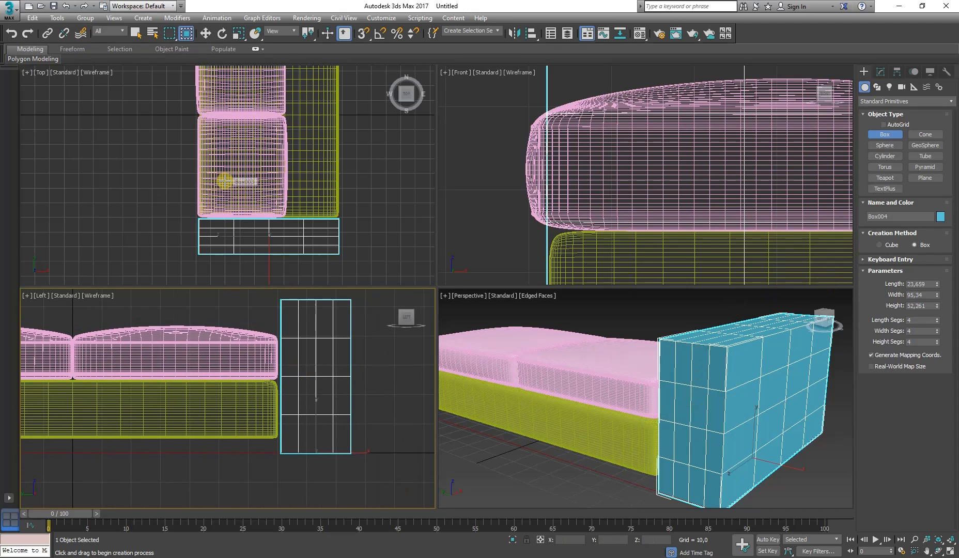
key(alt+Tab)
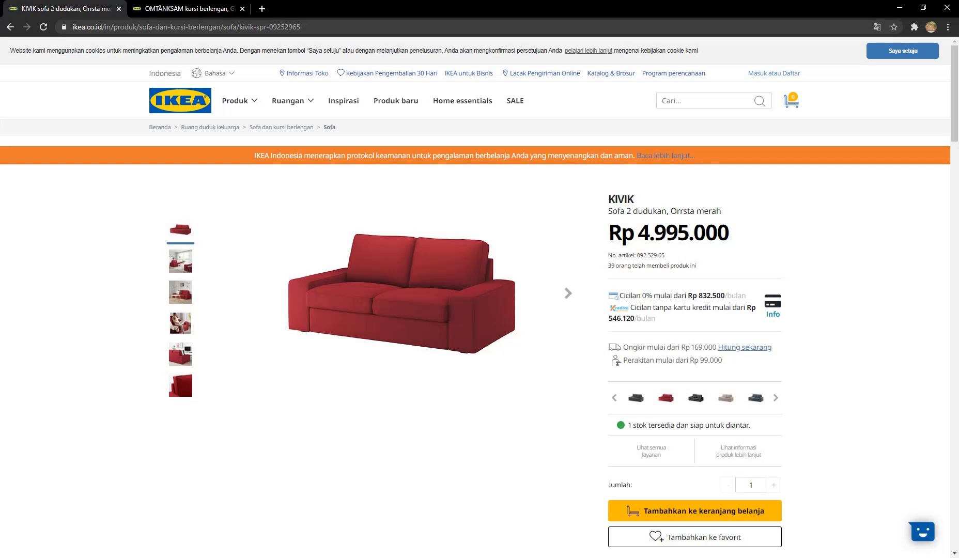
scroll(86, 347, down, 15)
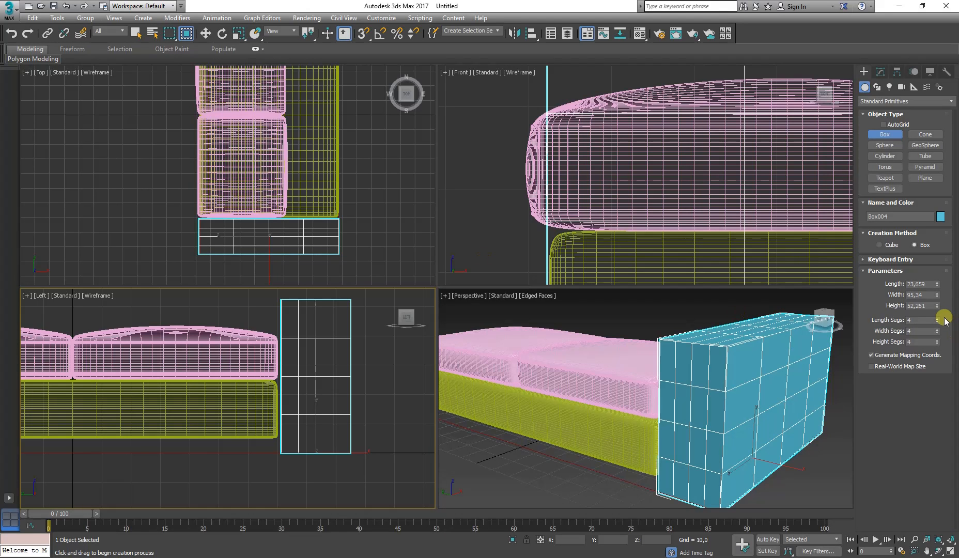
- Set the armrest box's length to 25, width to 95 and height to 50
click(933, 309)
click(879, 285)
key(Tab)
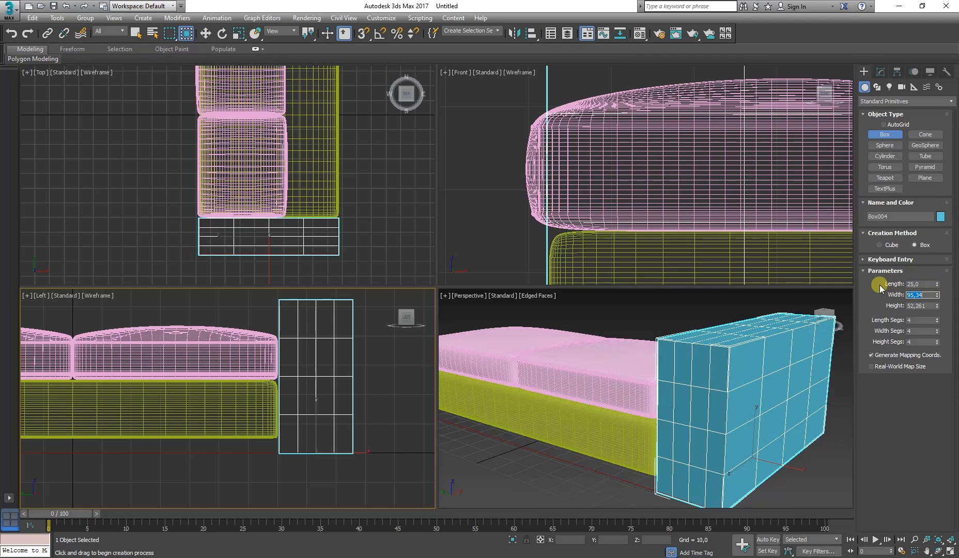
text(95)
key(Tab)
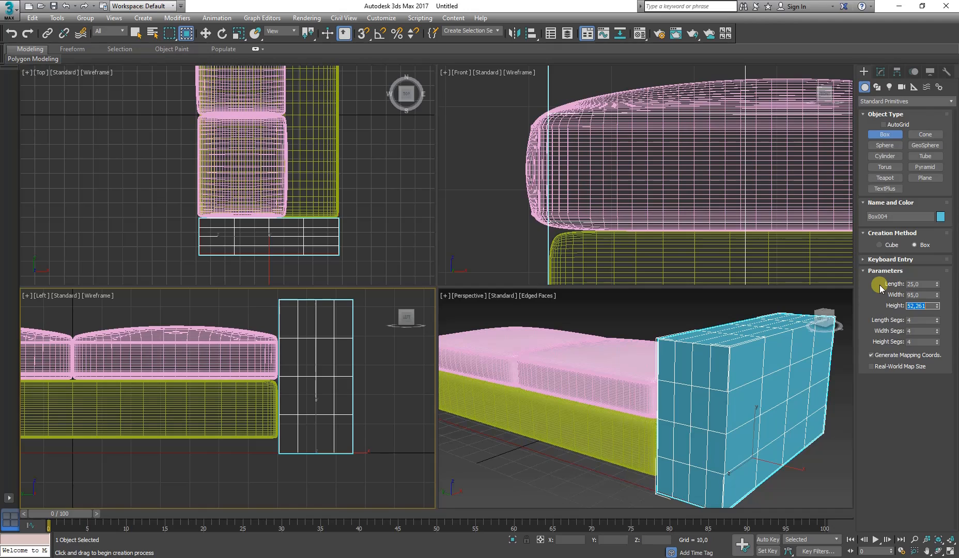
text(50)
key(Return)
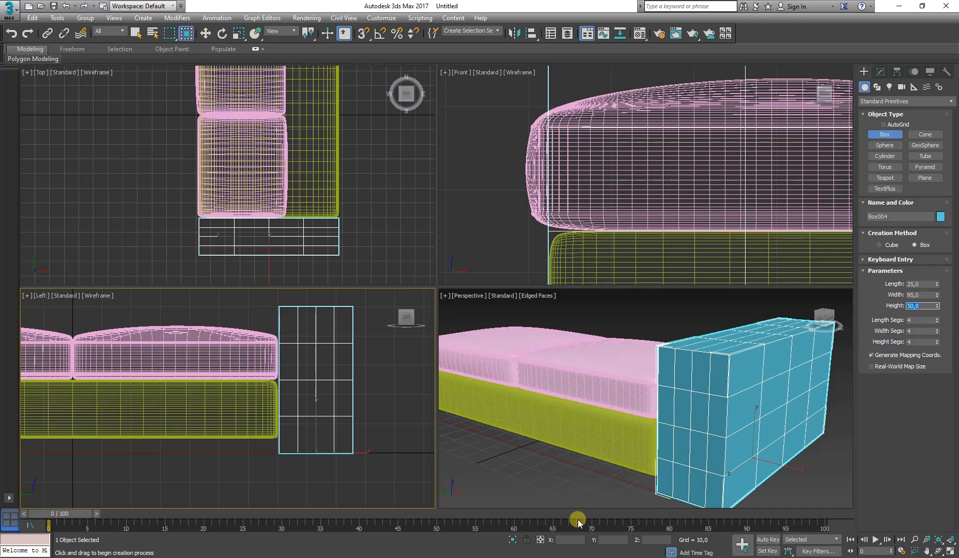
- Move the armrest box against the end of the seat base, to a Y position of about -82.7
click(211, 39)
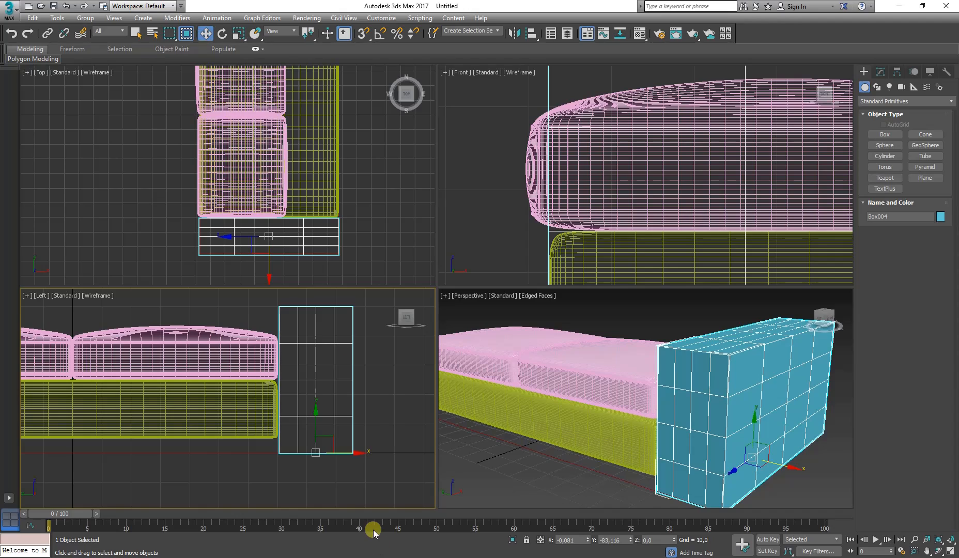
scroll(289, 411, up, 2)
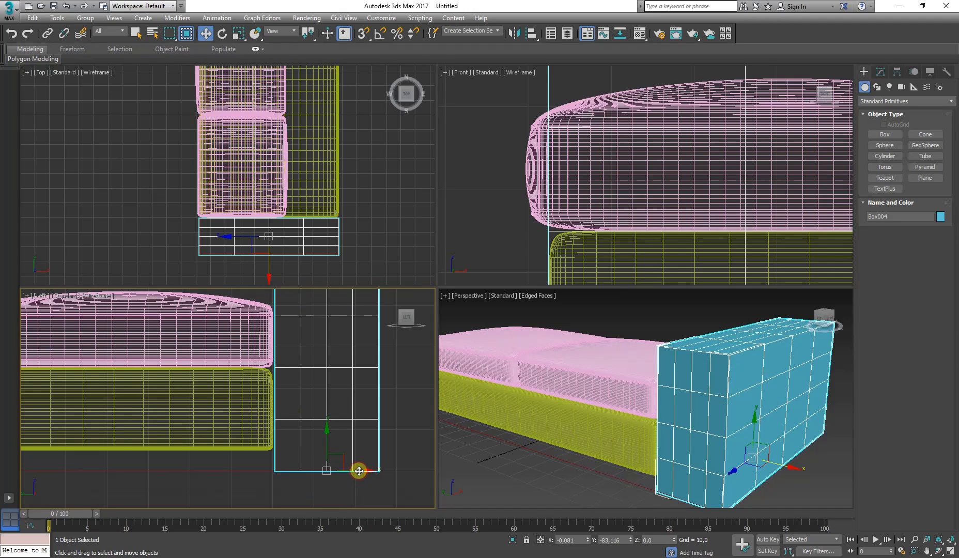
drag(359, 471, 357, 471)
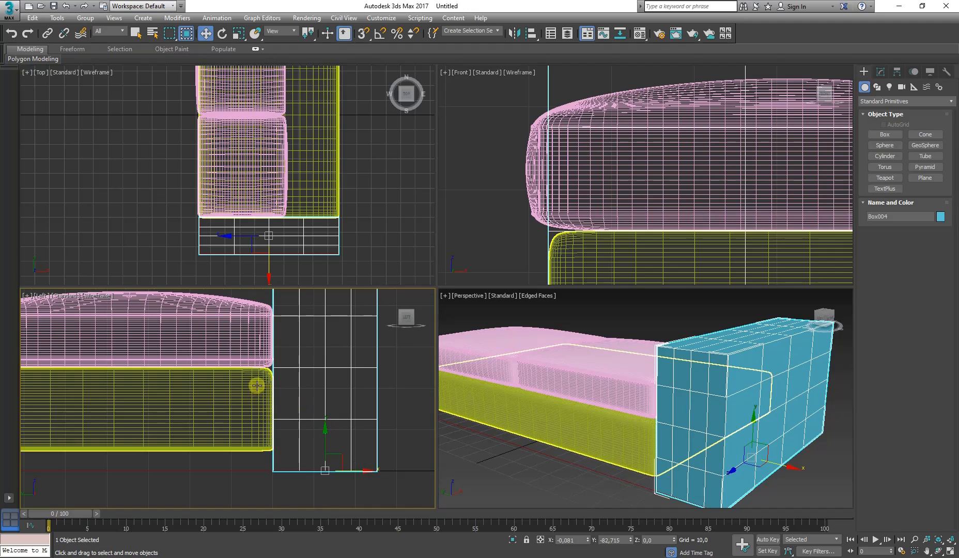
scroll(289, 384, up, 2)
scroll(289, 384, down, 5)
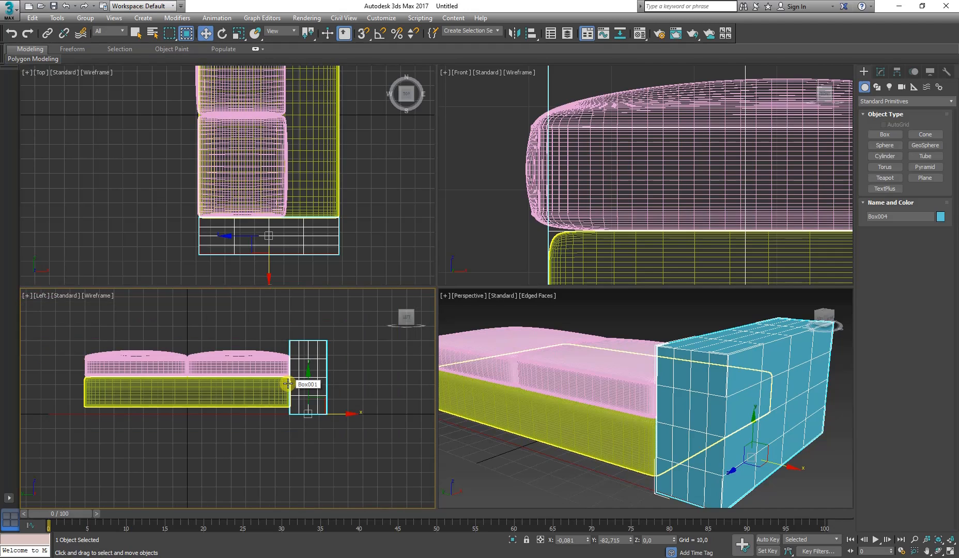
scroll(288, 384, up, 2)
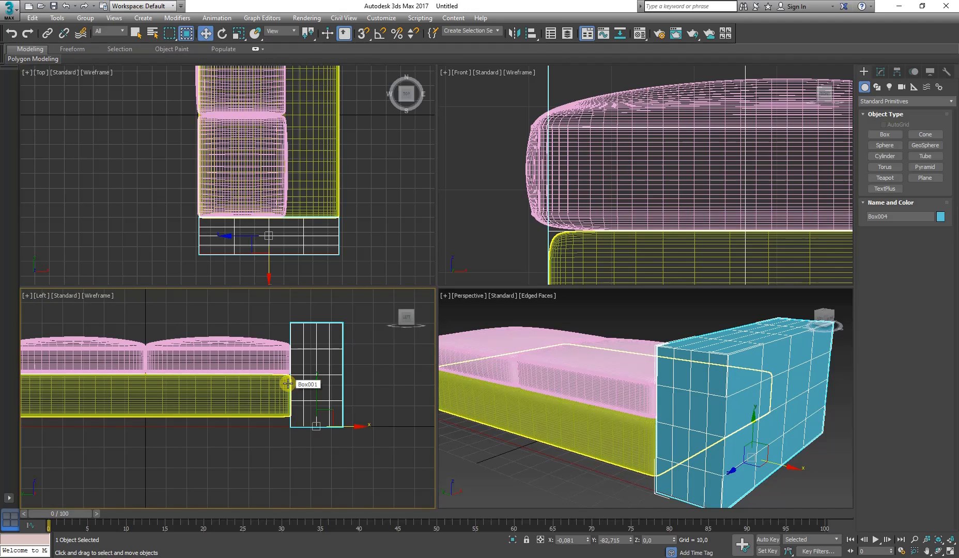
- Convert the armrest box to an Editable Poly
click(880, 74)
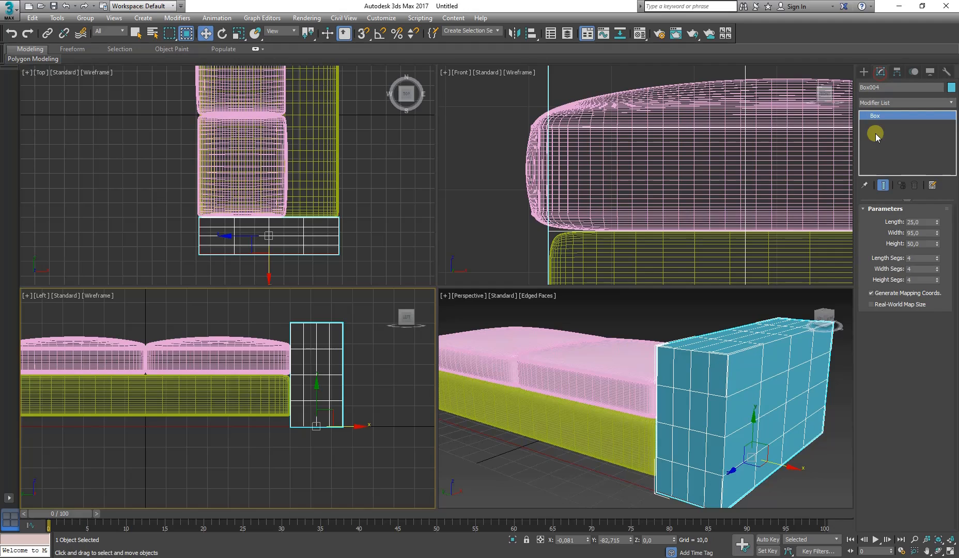
right_click(878, 115)
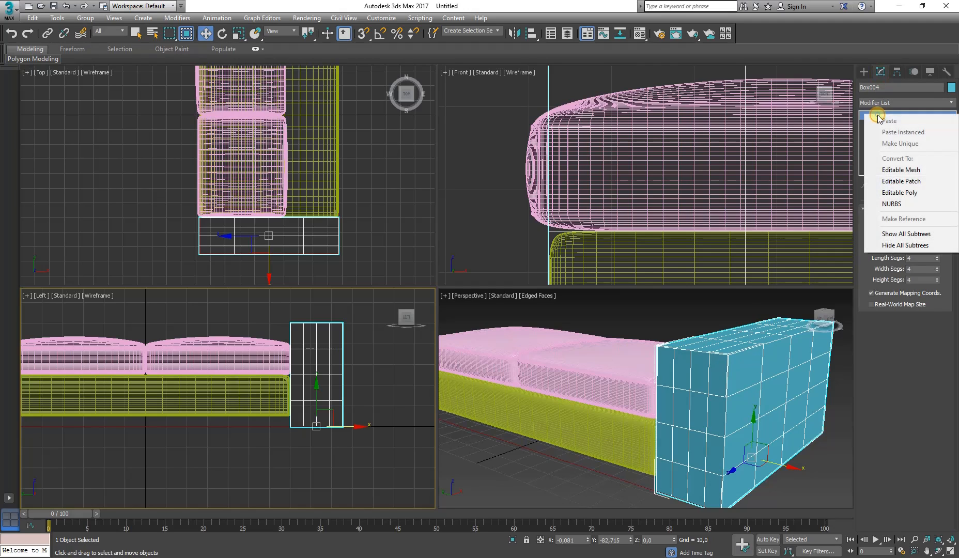
click(894, 194)
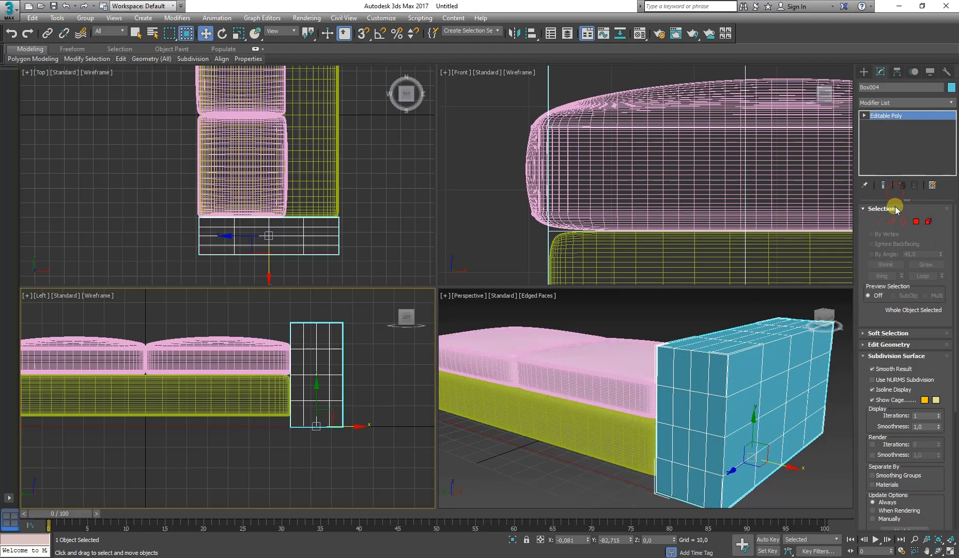
- Select the vertical edge loop nearest the armrest's front end and move it close to that end
click(892, 222)
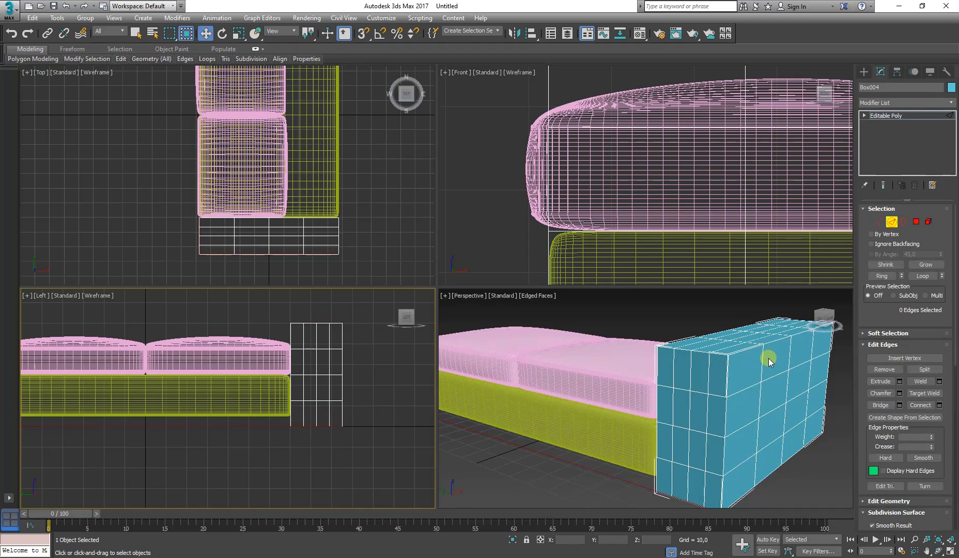
click(764, 362)
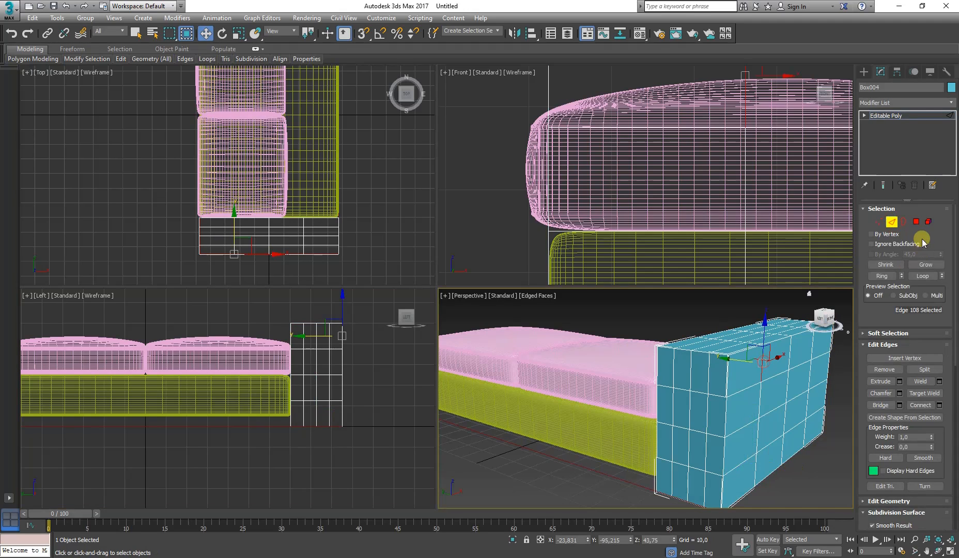
click(923, 276)
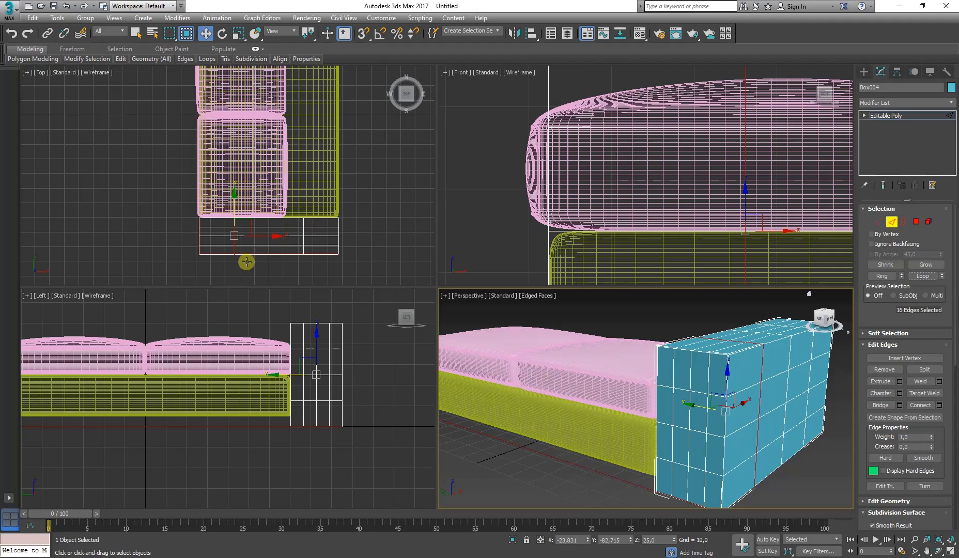
scroll(245, 260, up, 5)
click(237, 195)
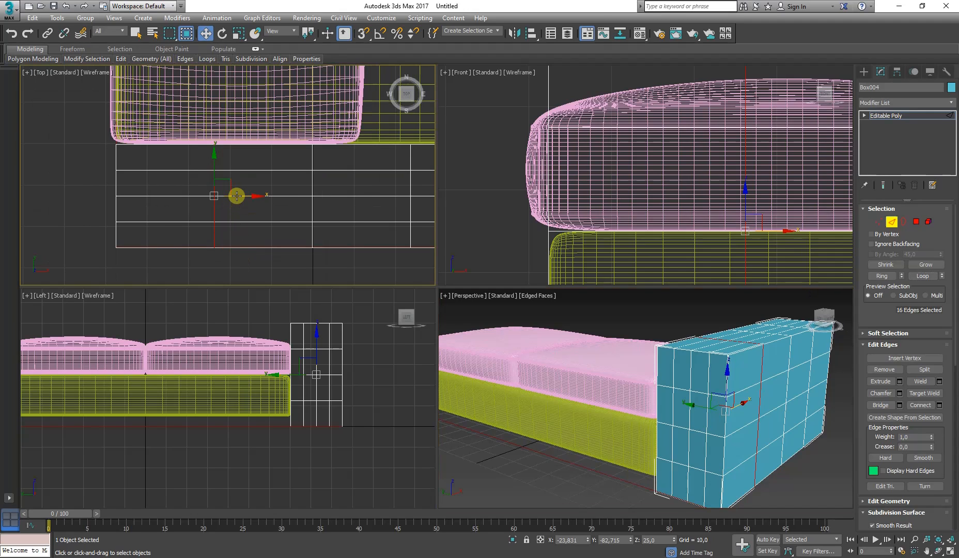
double_click(236, 196)
drag(245, 195, 166, 195)
- Move the vertical edge loop nearest the armrest's back end outward to an X position of about 43.7
middle_drag(394, 212, 301, 209)
click(321, 183)
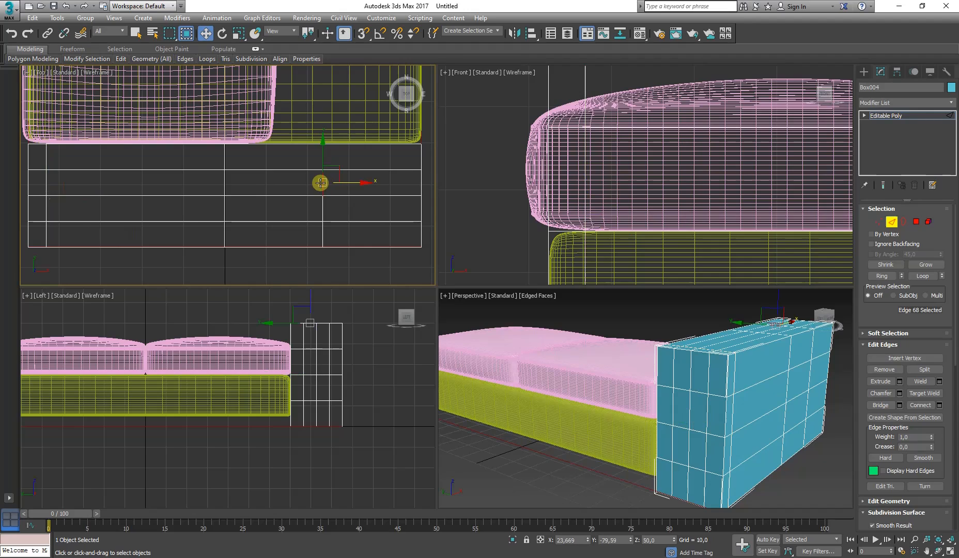
click(923, 275)
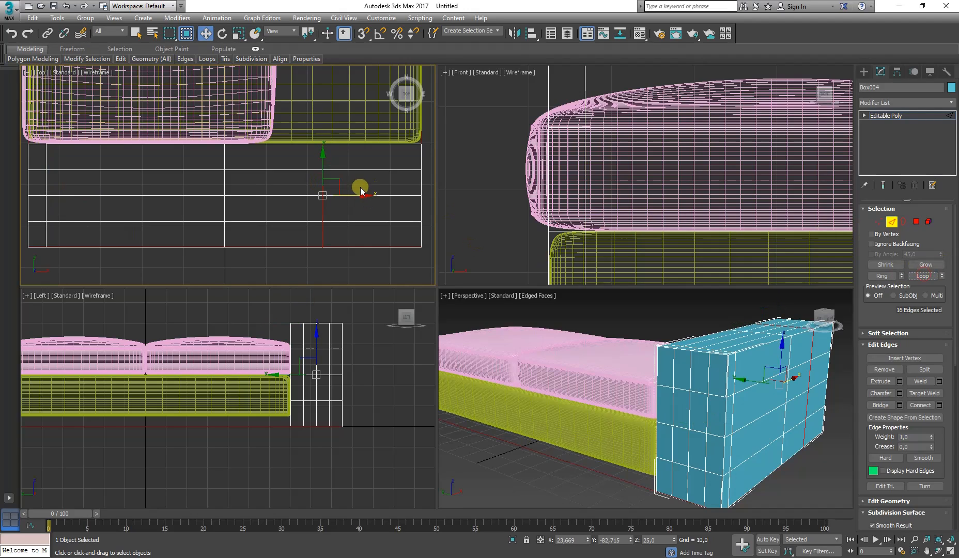
drag(354, 194, 437, 194)
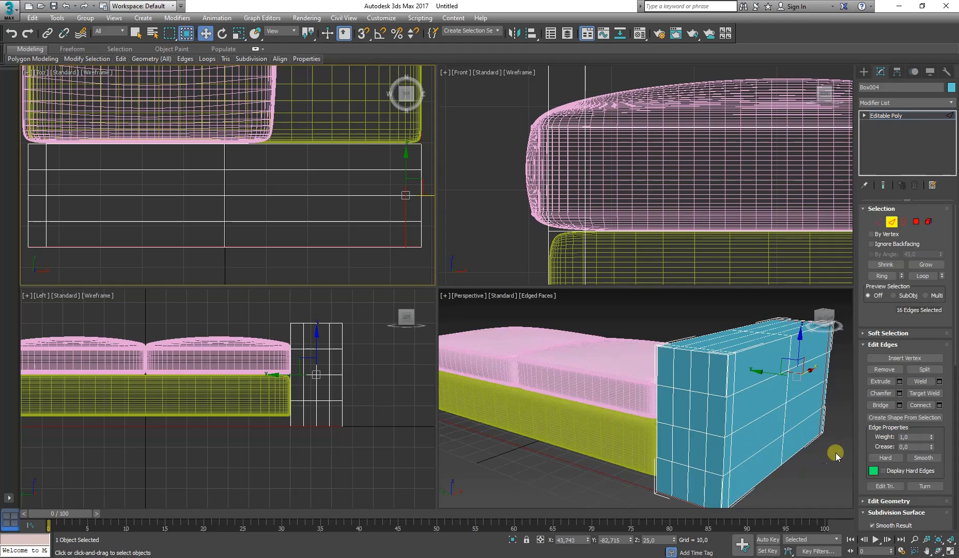
- Raise the armrest's uppermost horizontal edge loop toward the top, to a Z position of about 45.6
mouse_move(657, 397)
alt+middle_down()
mouse_move(578, 401)
mouse_move(654, 385)
alt+middle_up()
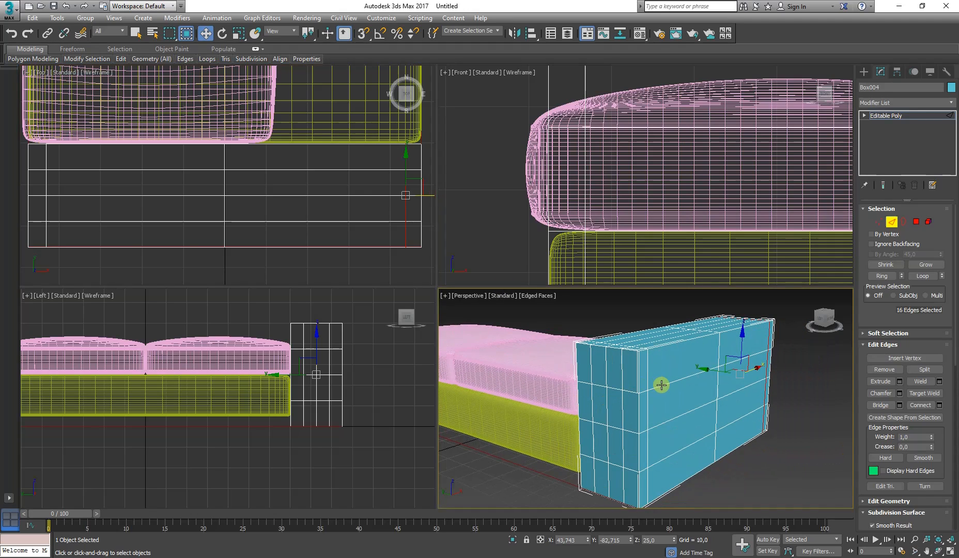
click(662, 385)
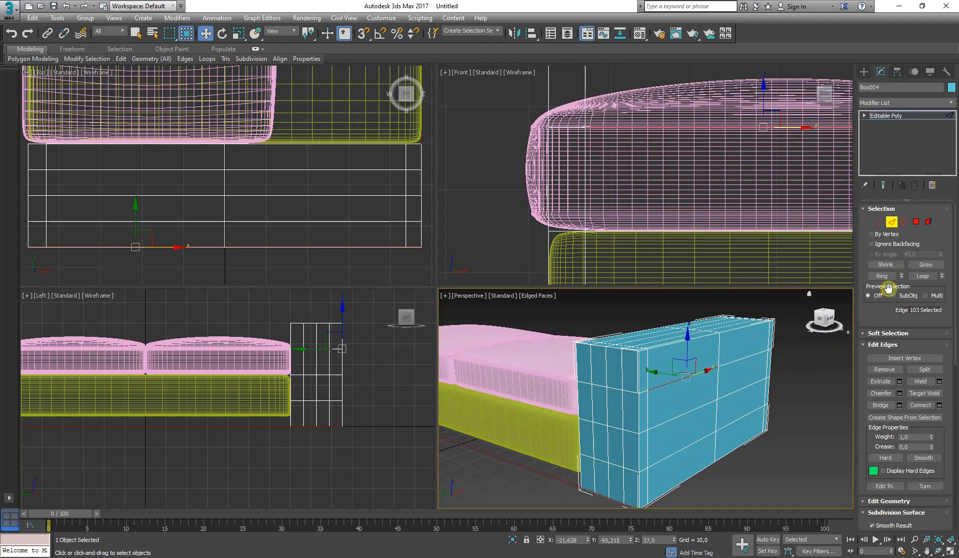
click(923, 276)
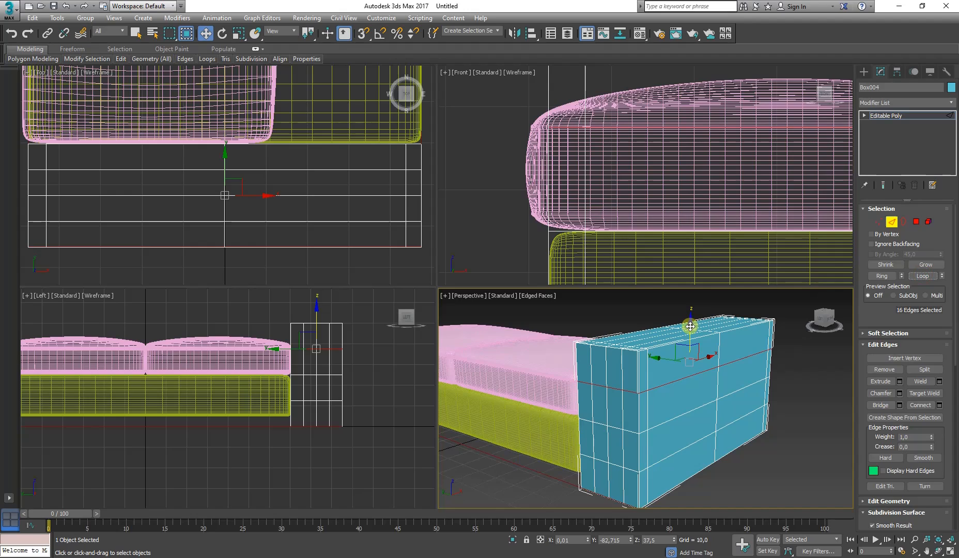
drag(690, 326, 692, 304)
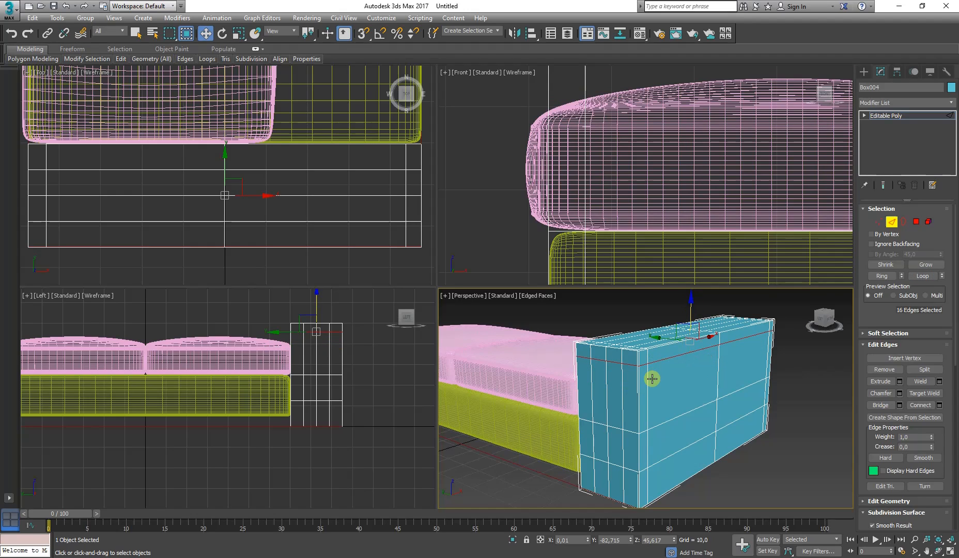
- Lower the armrest's lowest horizontal edge loop almost to the base, to a Z position of about 0.6
click(668, 459)
click(909, 277)
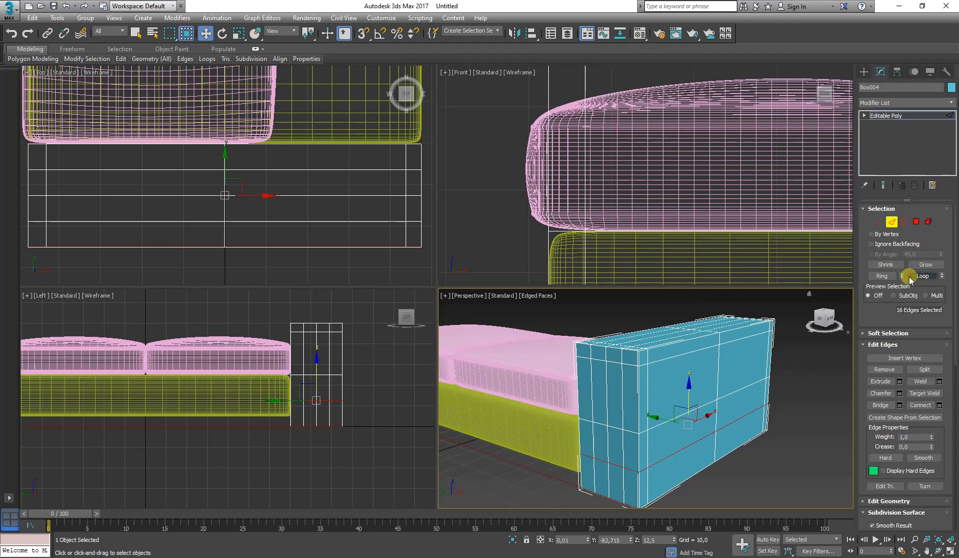
drag(686, 393, 686, 420)
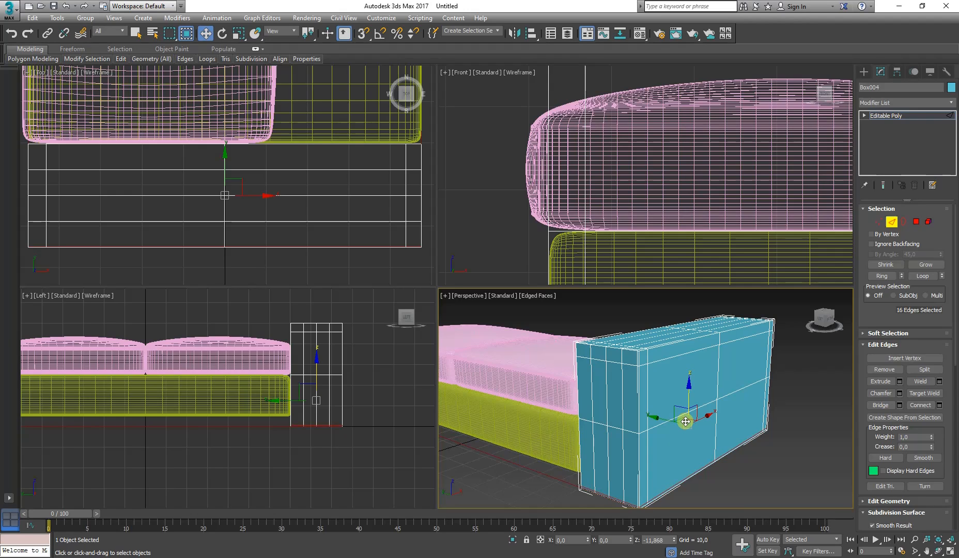
drag(685, 421, 685, 421)
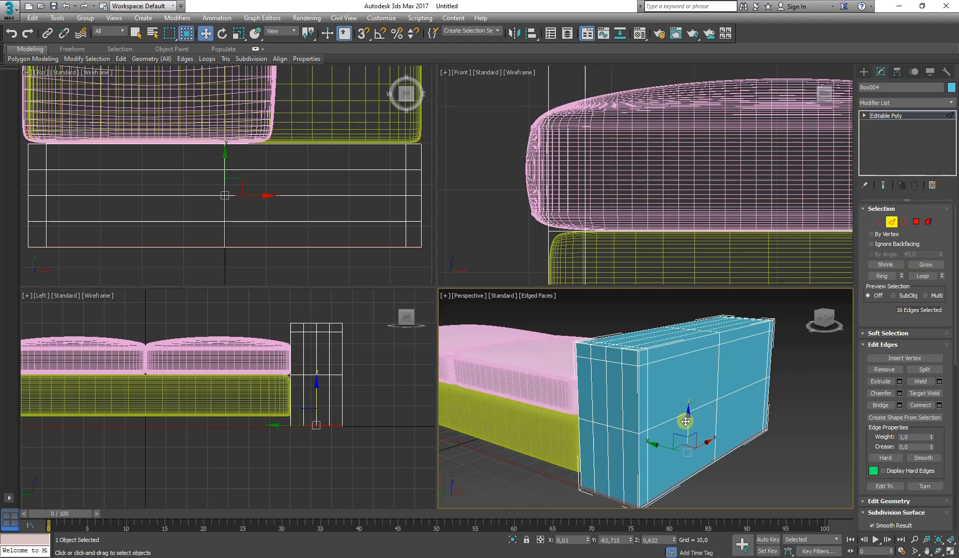
- Move the lengthwise edge loop nearest the armrest's outer side outward to a Y position of about -91.1
click(622, 370)
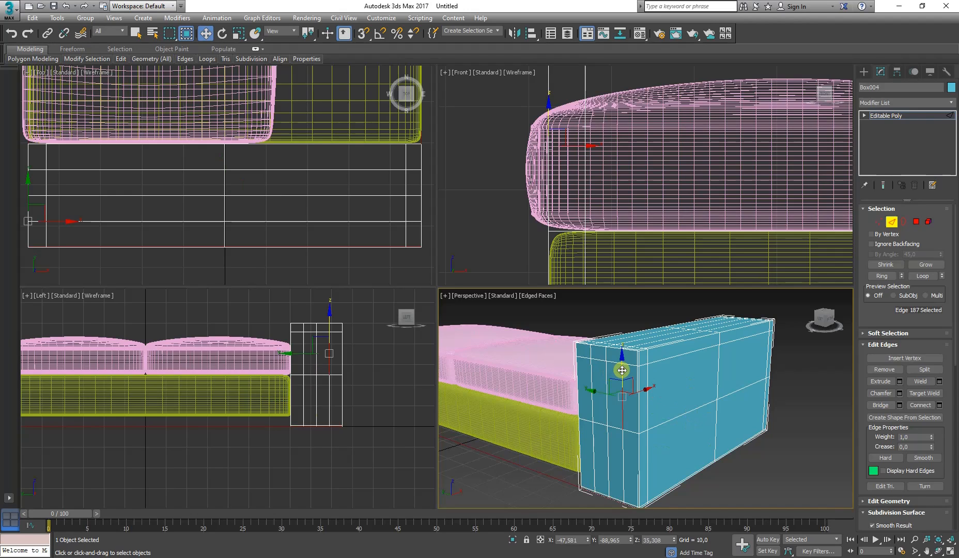
click(912, 278)
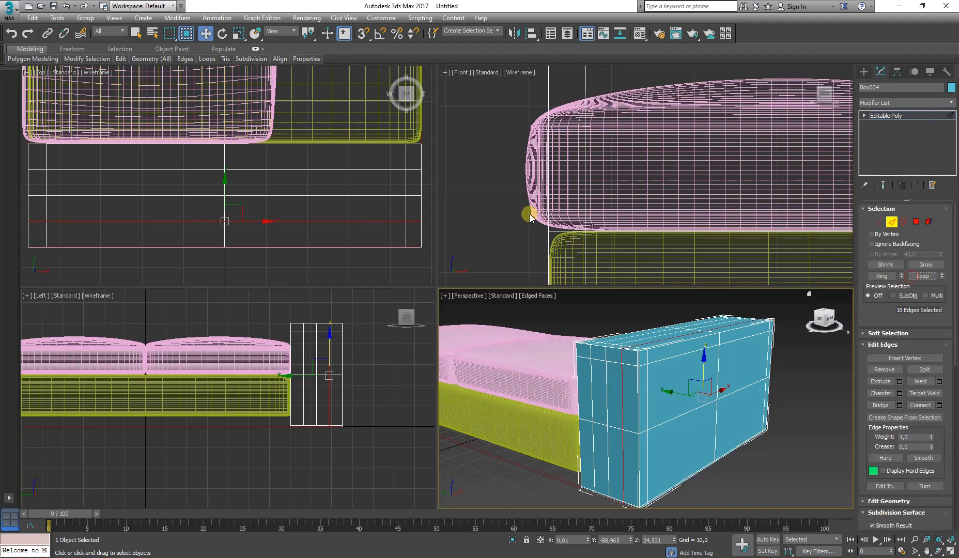
right_click(206, 206)
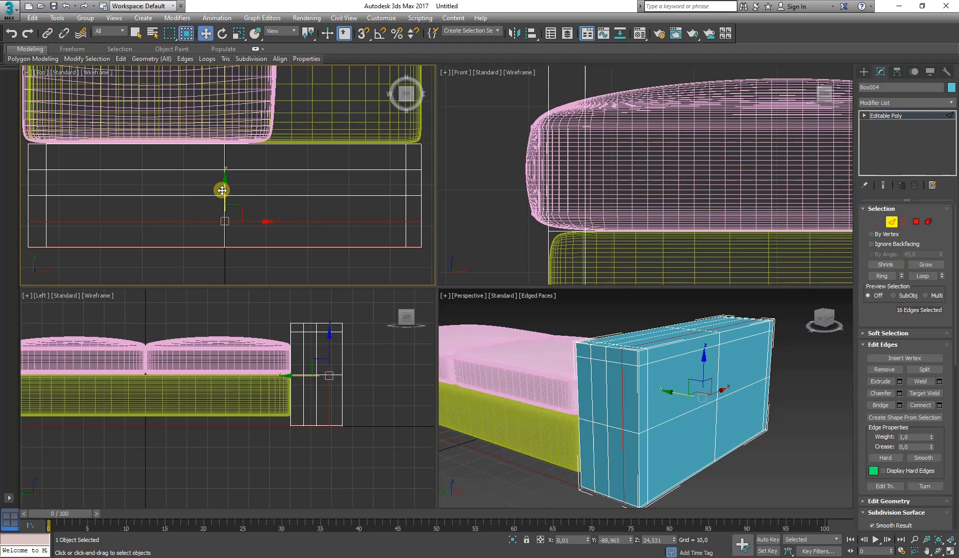
drag(222, 190, 222, 200)
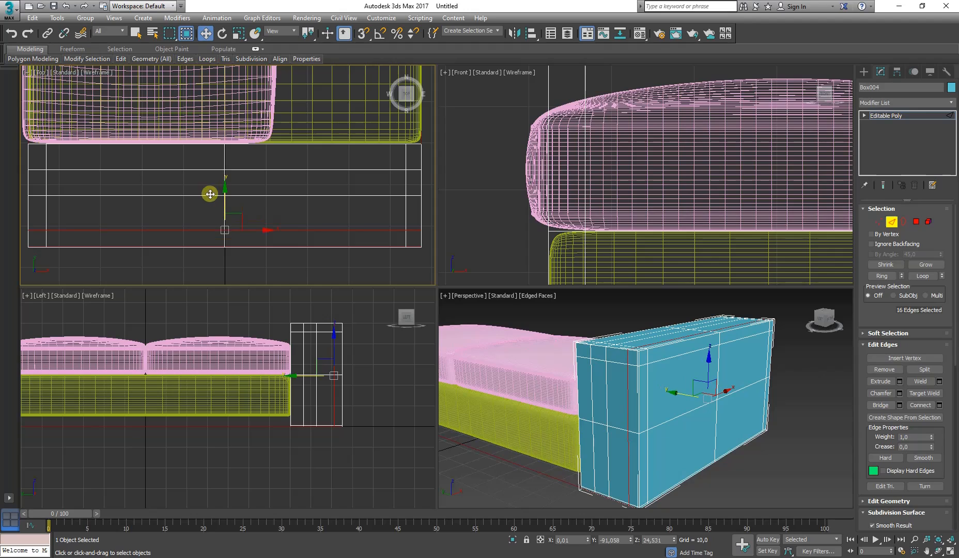
- Move the lengthwise edge loop nearest the seat toward the seat, to a Y position of about -74.2, and finish edge editing
click(135, 169)
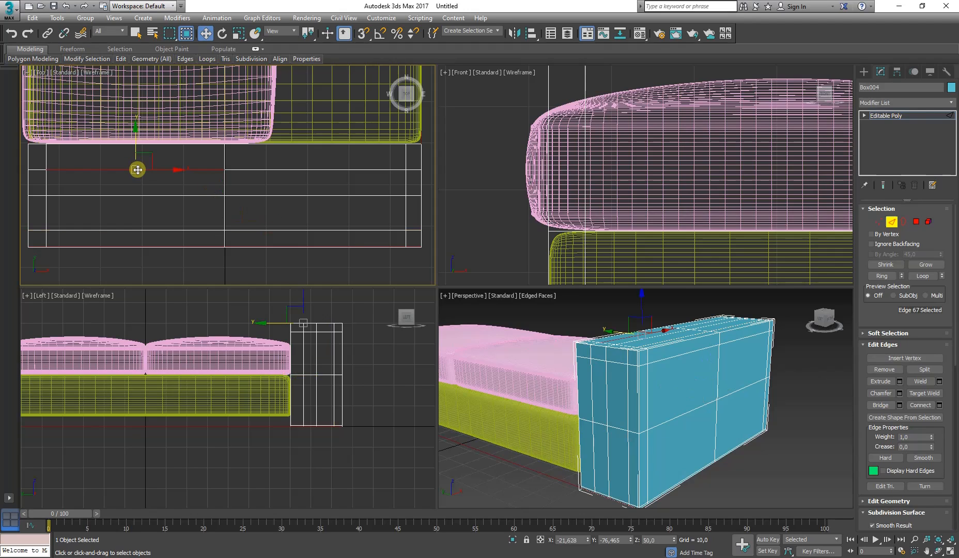
click(923, 276)
drag(224, 144, 225, 128)
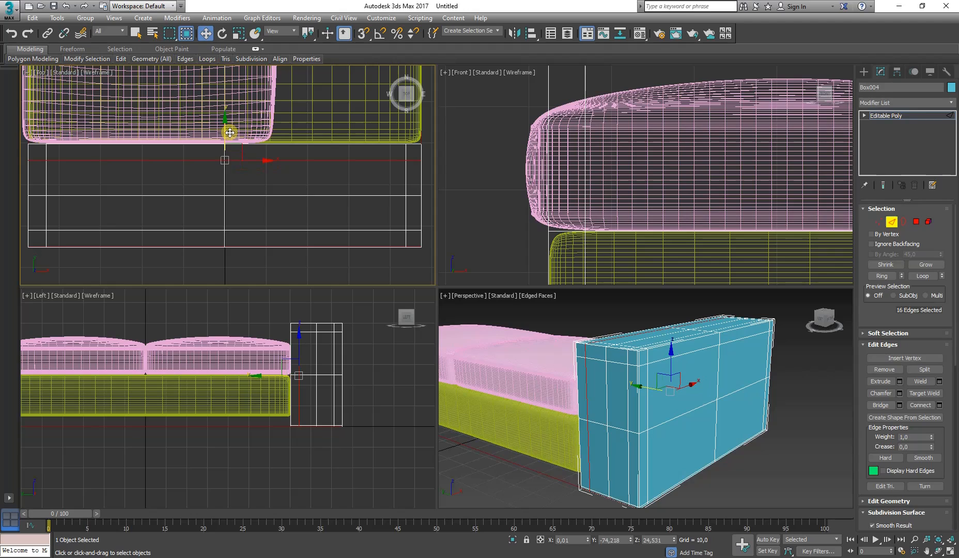
click(891, 222)
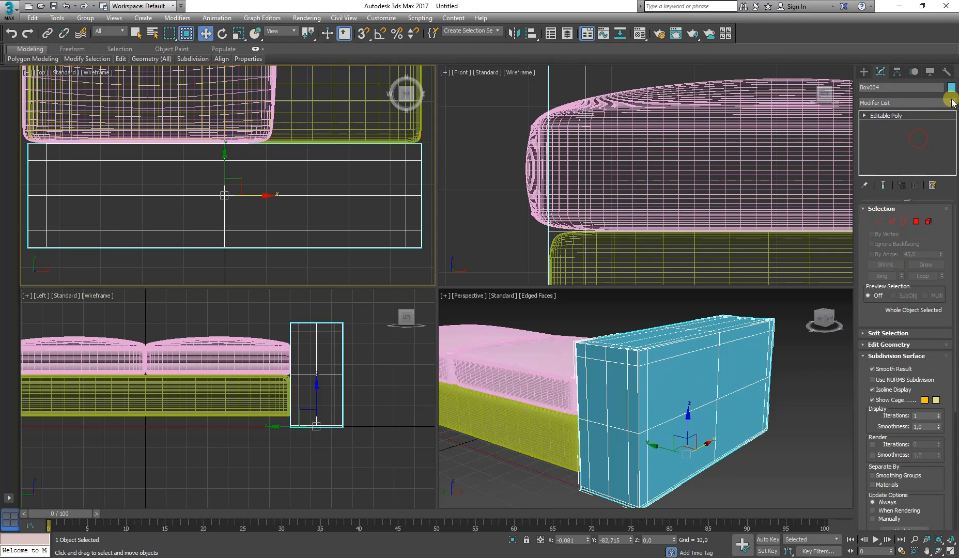
- Add a TurboSmooth modifier with 2 iterations to the armrest
click(952, 102)
drag(950, 128, 953, 372)
click(914, 398)
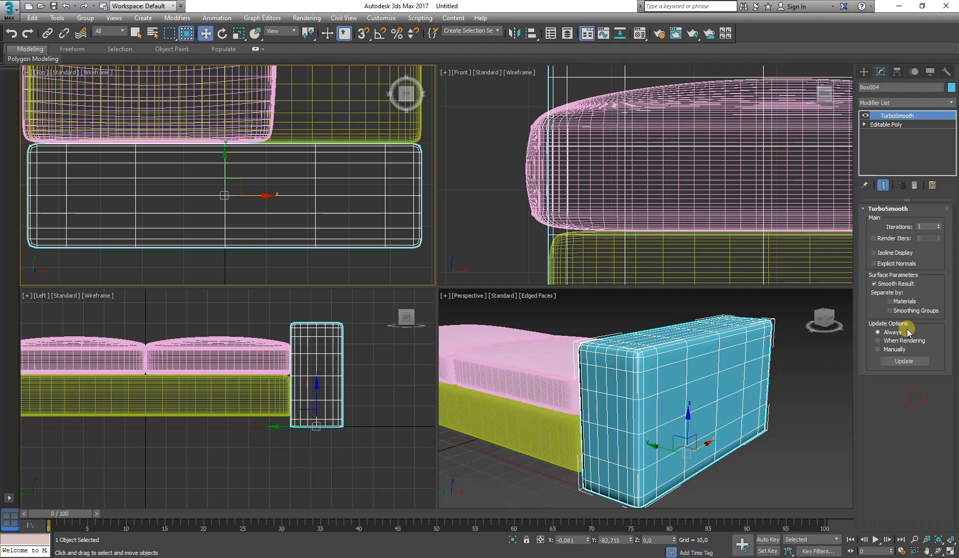
click(939, 225)
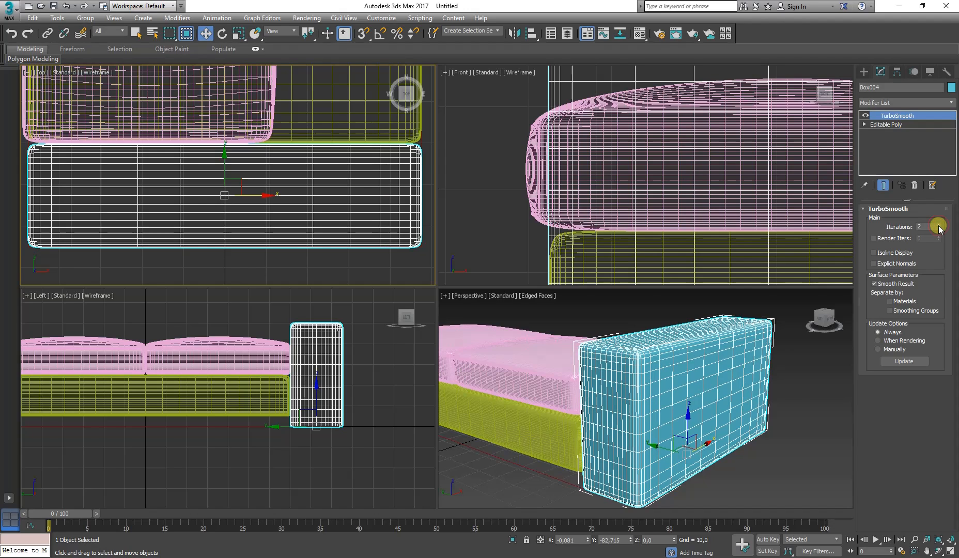
click(772, 431)
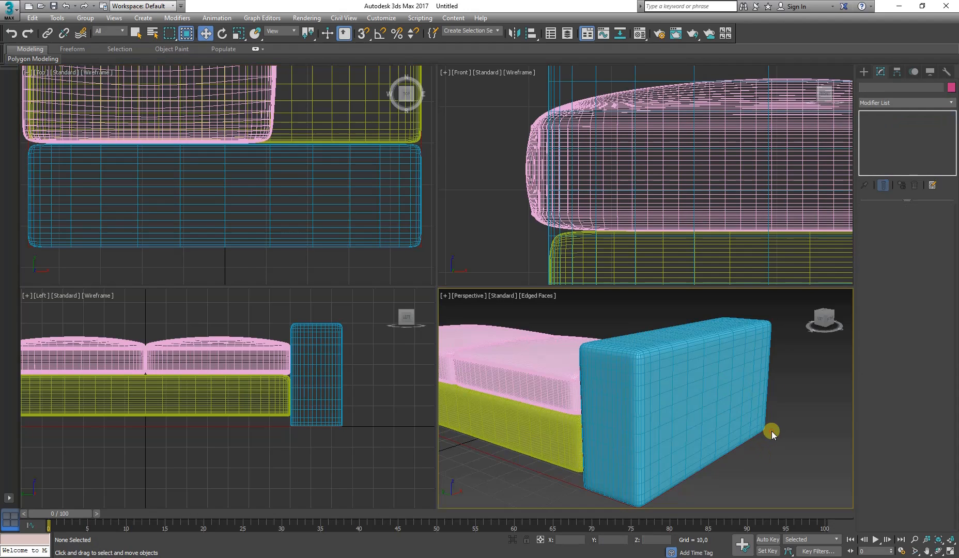
- Examine the armrest's lower corner and compare it with the sofa photo on the KIVIK product page
scroll(639, 465, up, 5)
middle_drag(650, 453, 663, 361)
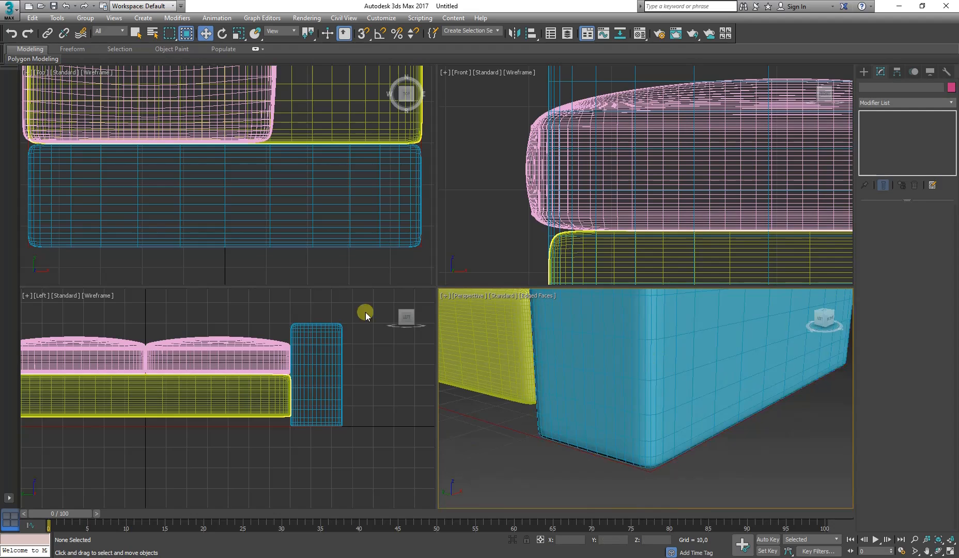
key(alt+Tab)
scroll(189, 281, up, 15)
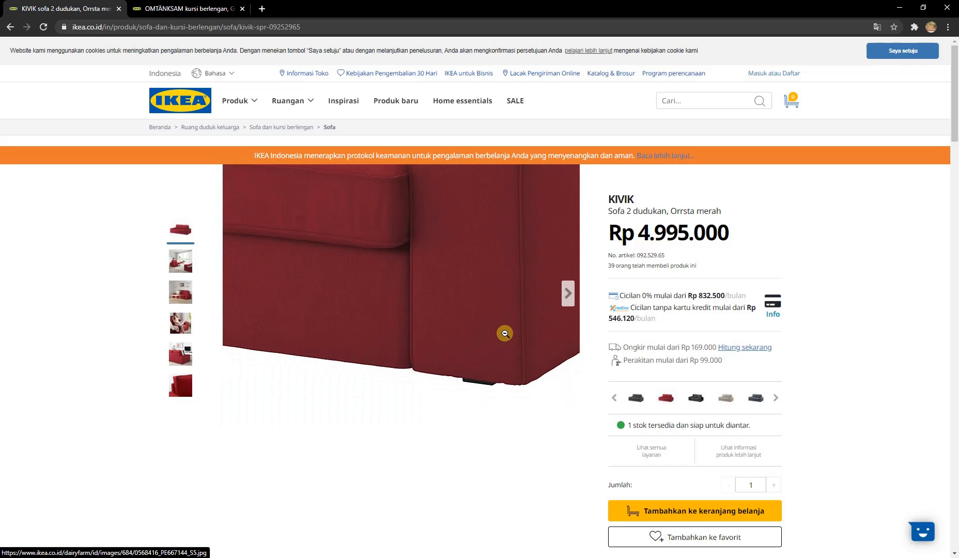
key(alt+Tab)
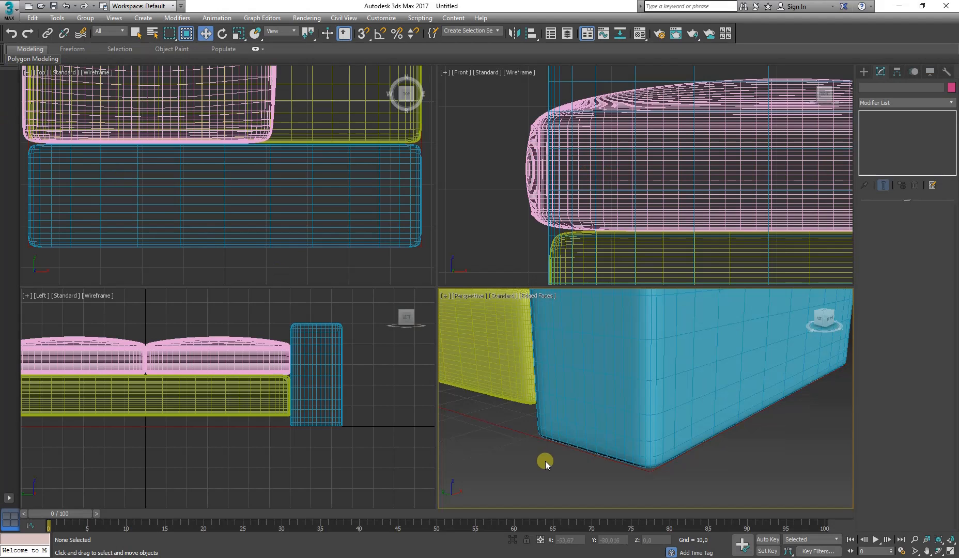
scroll(546, 461, up, 6)
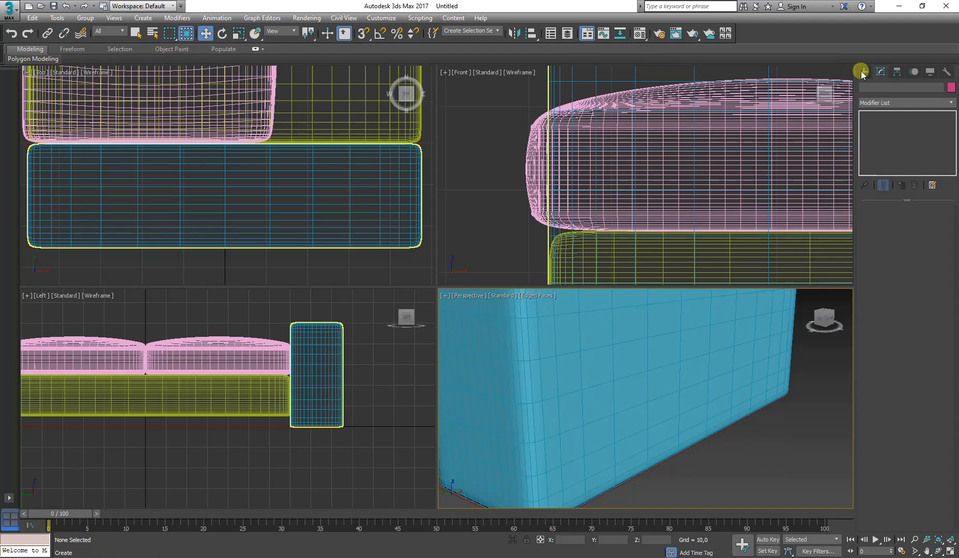
- Collapse the armrest's whole modifier stack
click(708, 377)
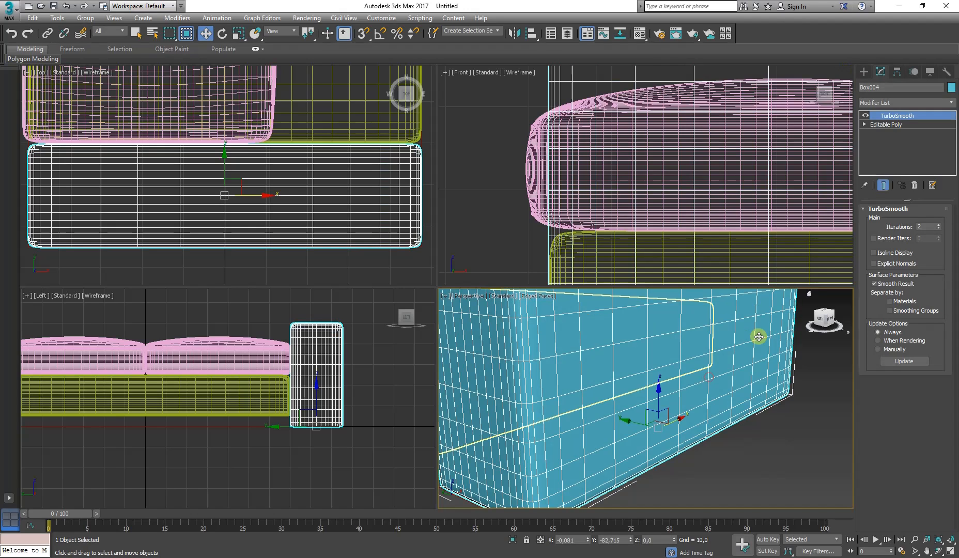
right_click(911, 119)
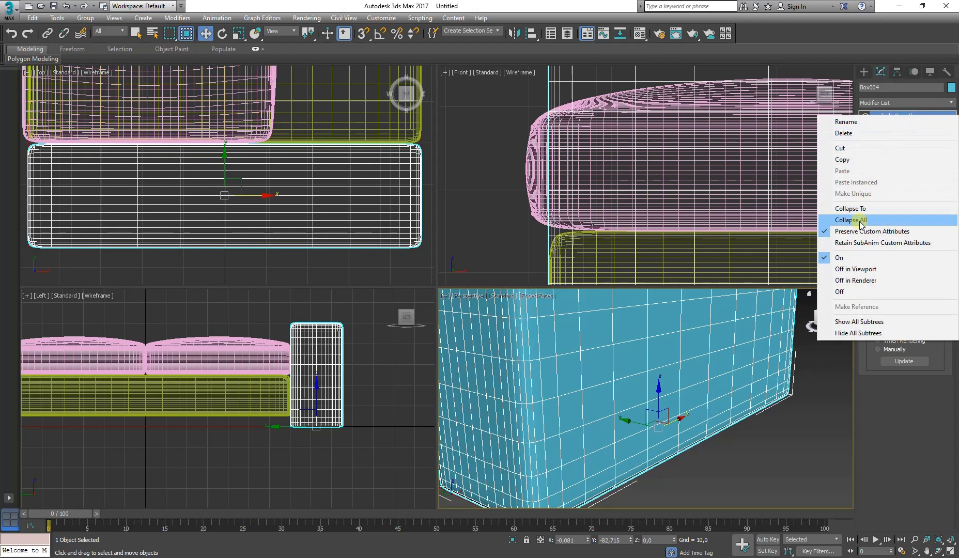
click(860, 223)
click(530, 315)
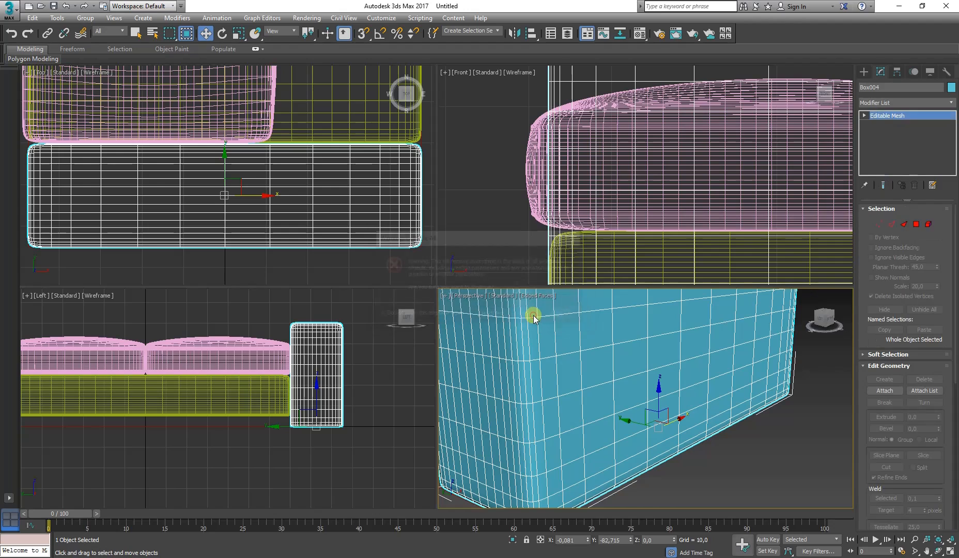
- Select a single vertical edge of the mesh at the armrest's lower outer corner
click(890, 222)
alt+middle_drag(588, 396, 662, 345)
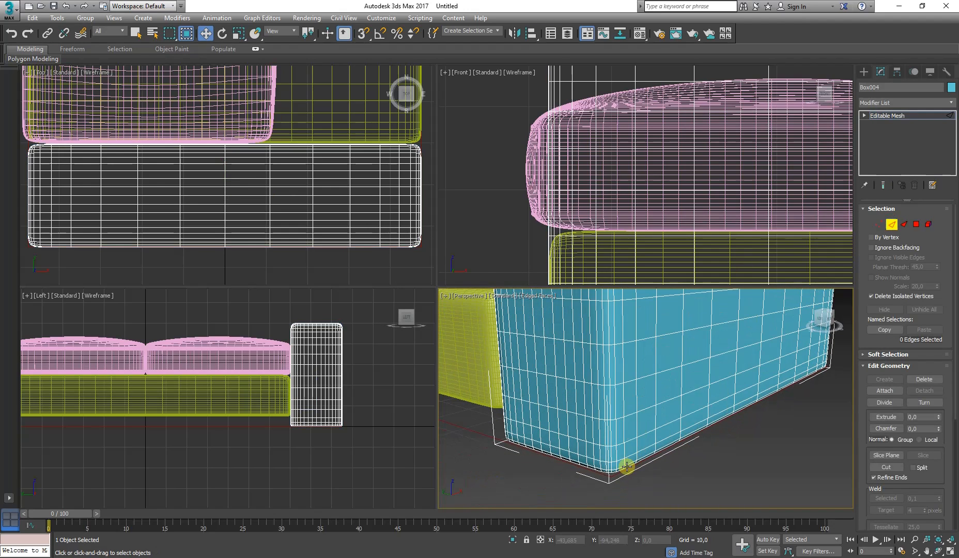
scroll(620, 467, up, 3)
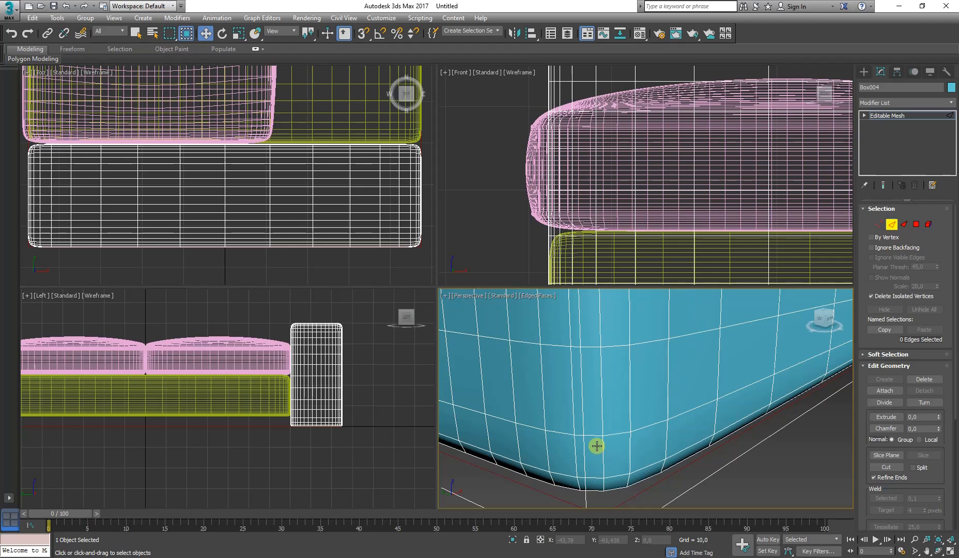
scroll(599, 443, up, 5)
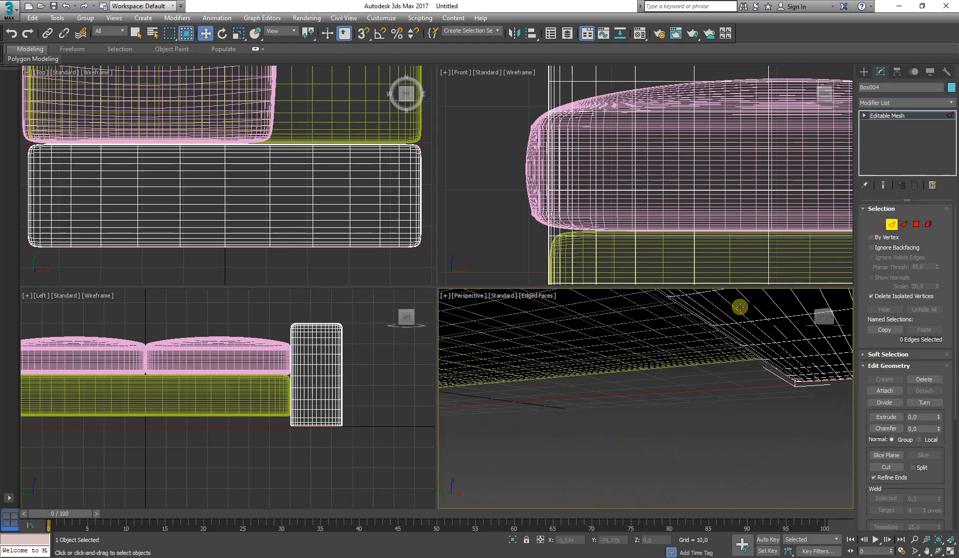
middle_drag(738, 306, 662, 448)
scroll(719, 418, down, 5)
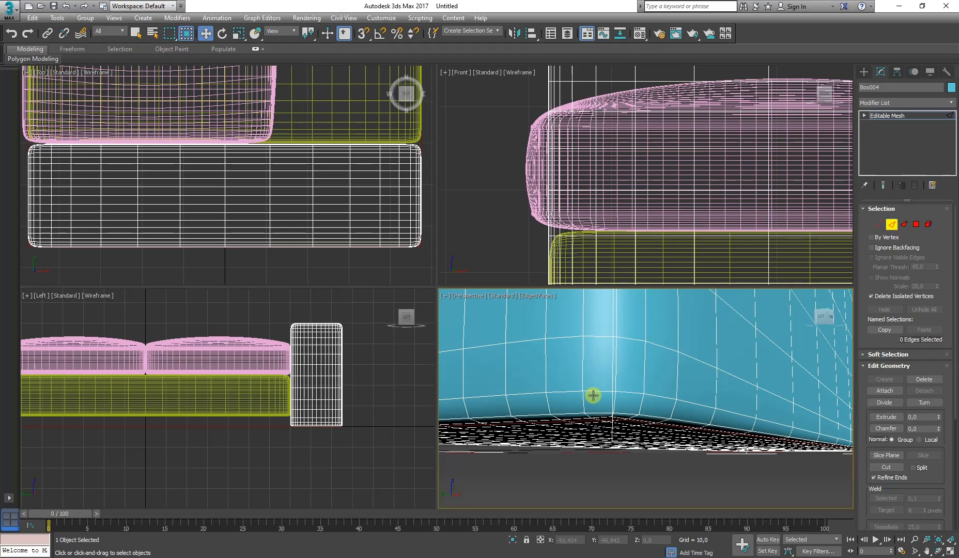
click(583, 381)
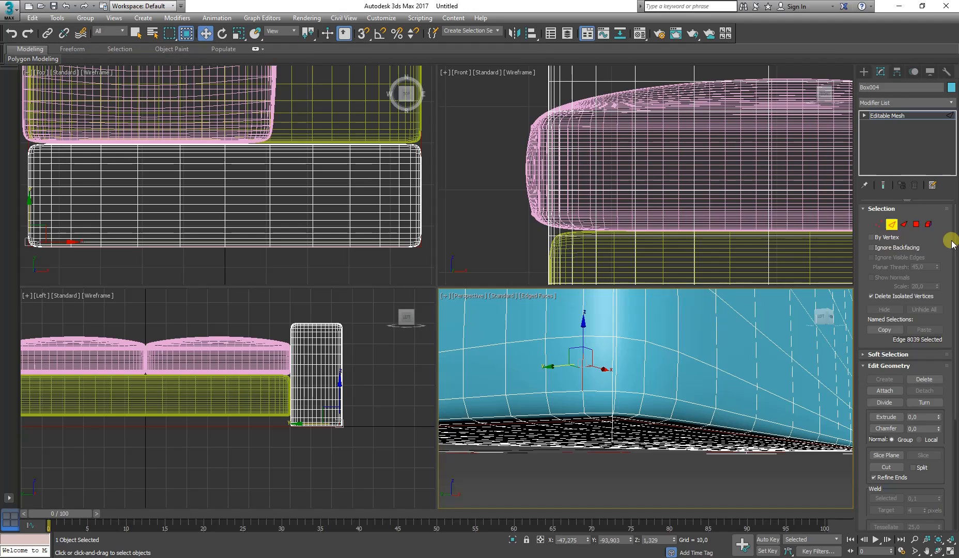
- Convert the armrest from an editable mesh to an Editable Poly
click(887, 116)
right_click(884, 117)
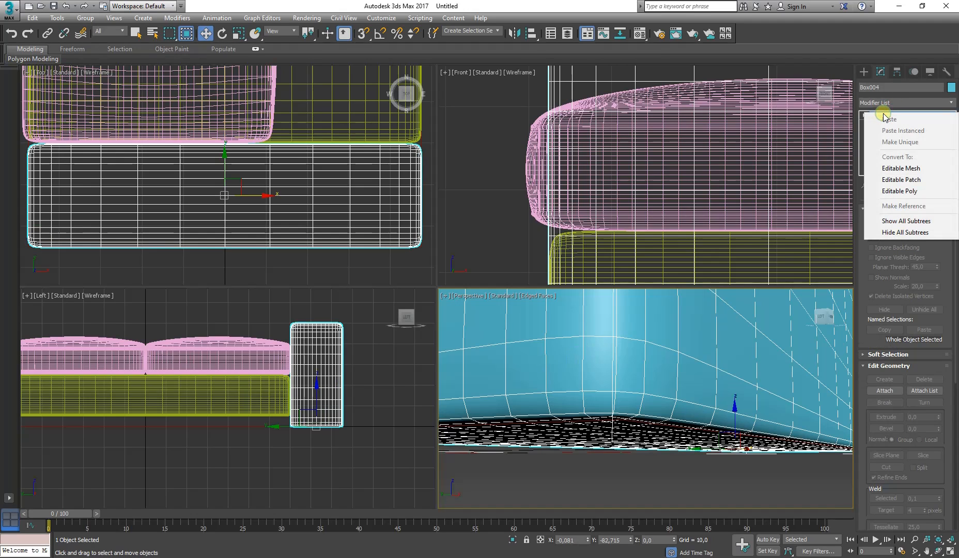
click(892, 190)
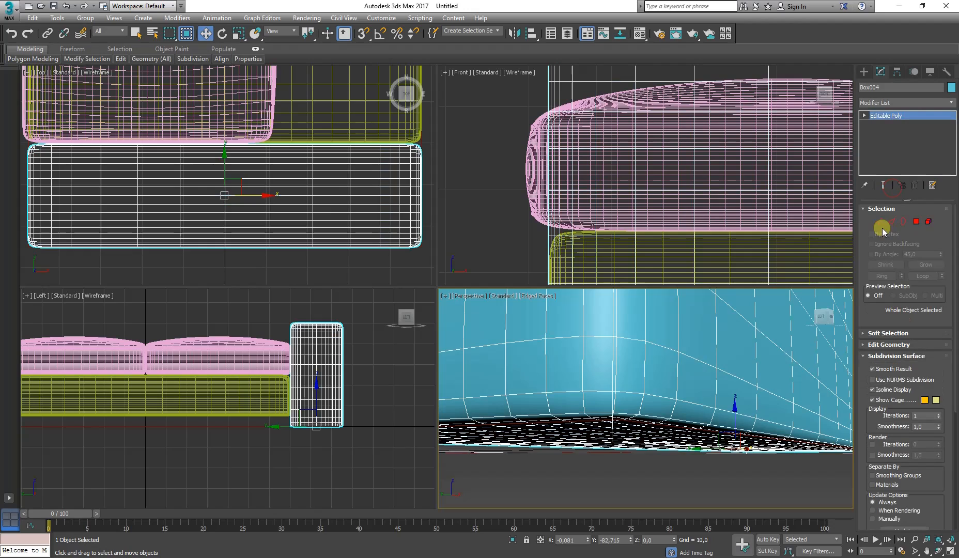
- Select the complete edge loop around the armrest's outer side, starting from the vertical edge beside the rounded corner
click(891, 222)
click(584, 435)
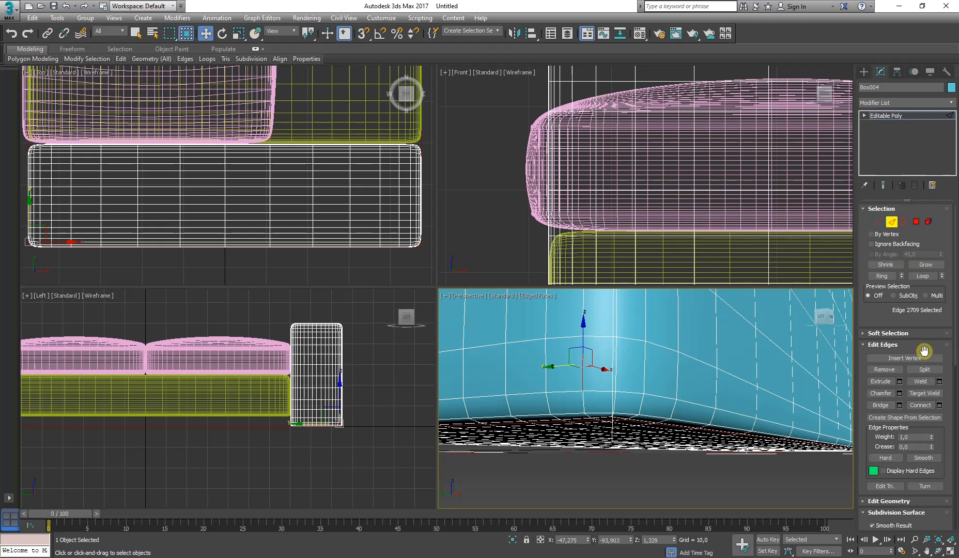
click(923, 275)
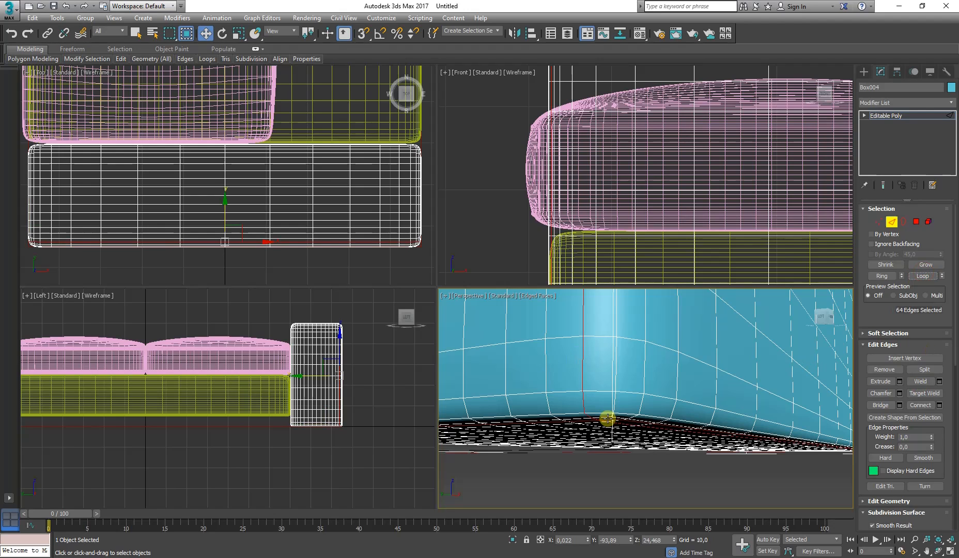
middle_drag(608, 419, 618, 478)
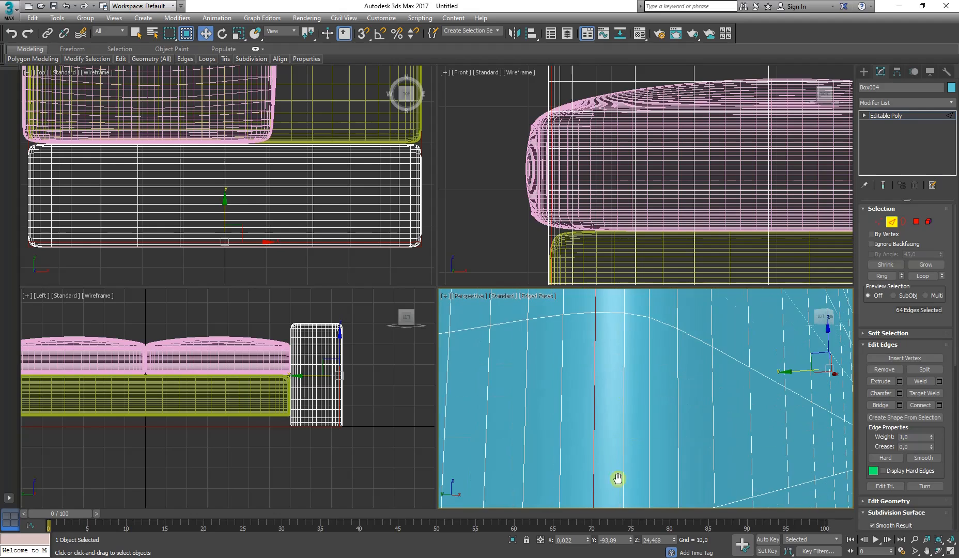
middle_drag(633, 340, 611, 475)
scroll(615, 454, down, 4)
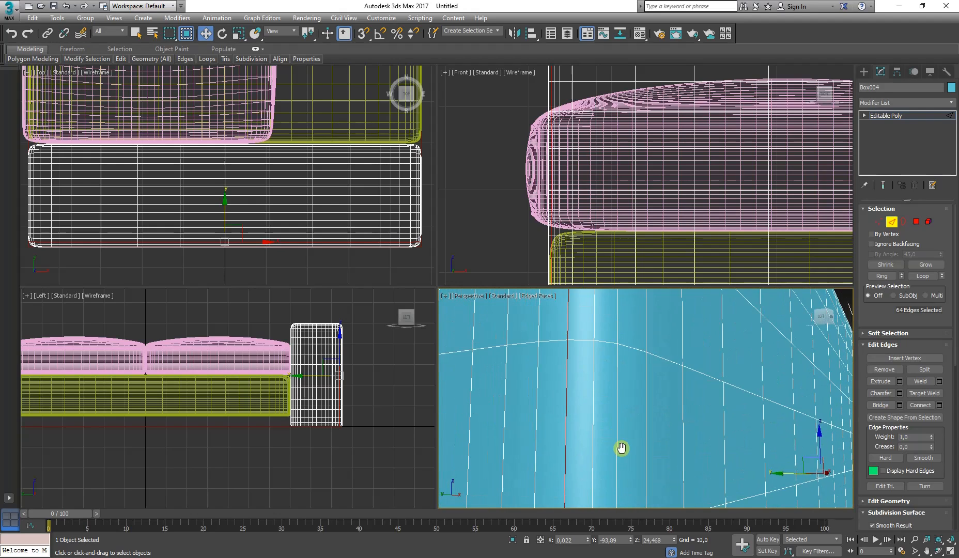
scroll(622, 358, down, 2)
middle_drag(623, 358, 623, 434)
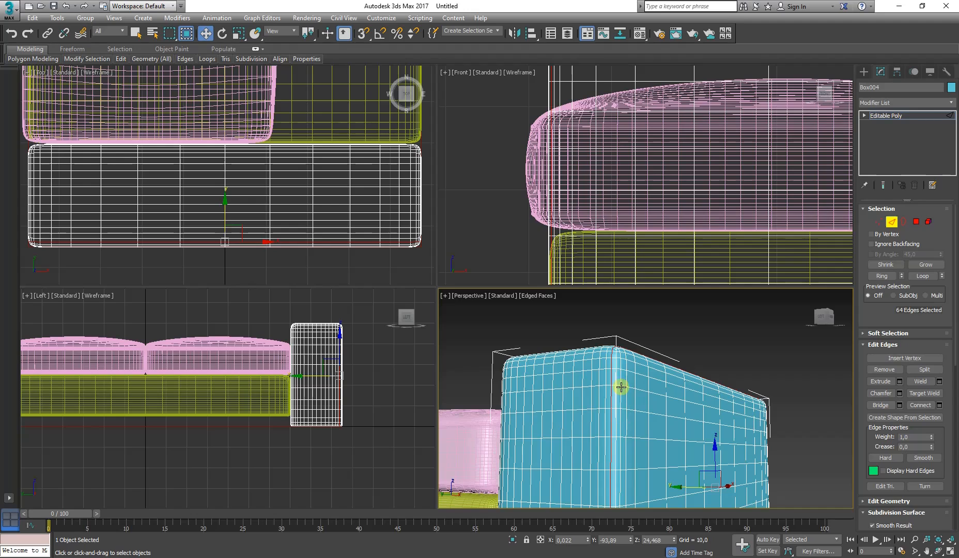
scroll(619, 360, up, 2)
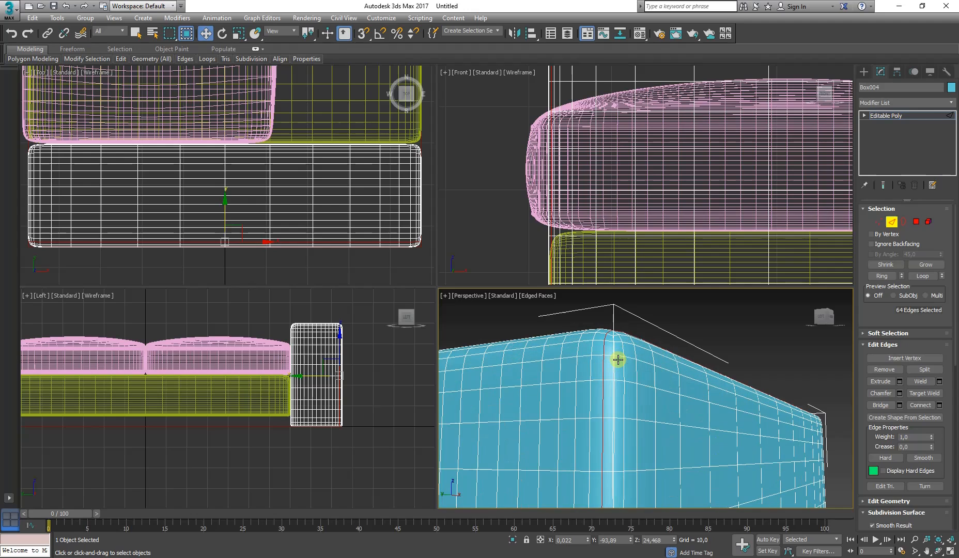
- Extrude the selected edge loop with a width of 0 and a height of about 0.692, checking the profile at the armrest's upper corner
click(899, 383)
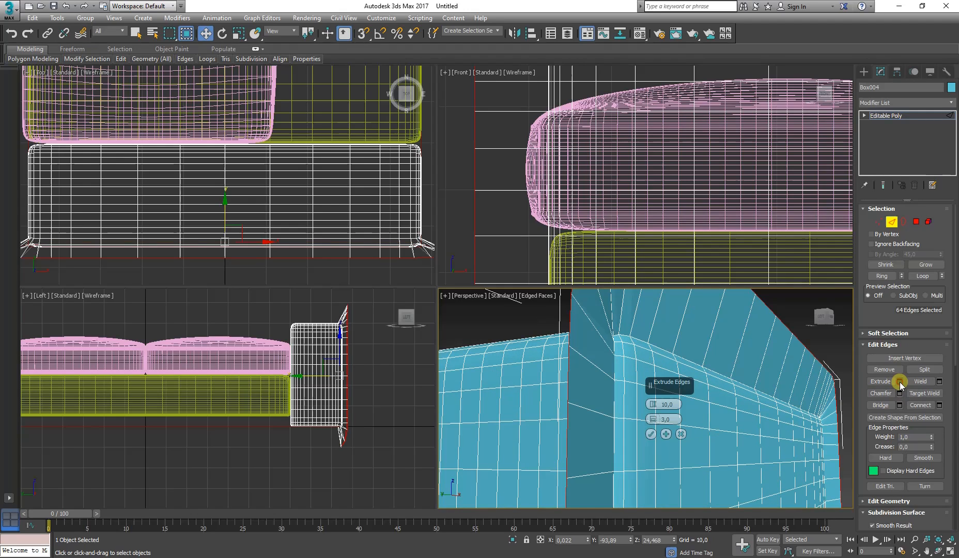
right_click(654, 422)
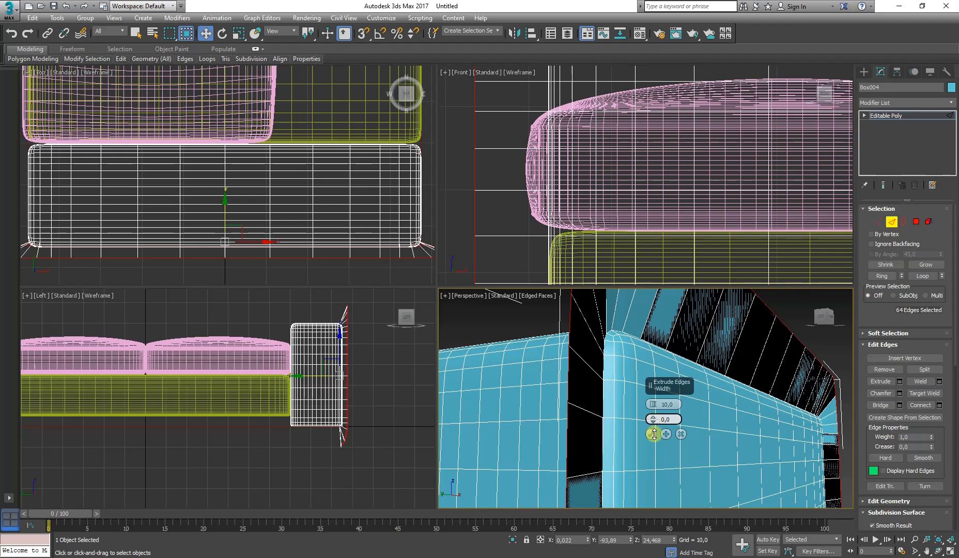
drag(655, 410, 653, 430)
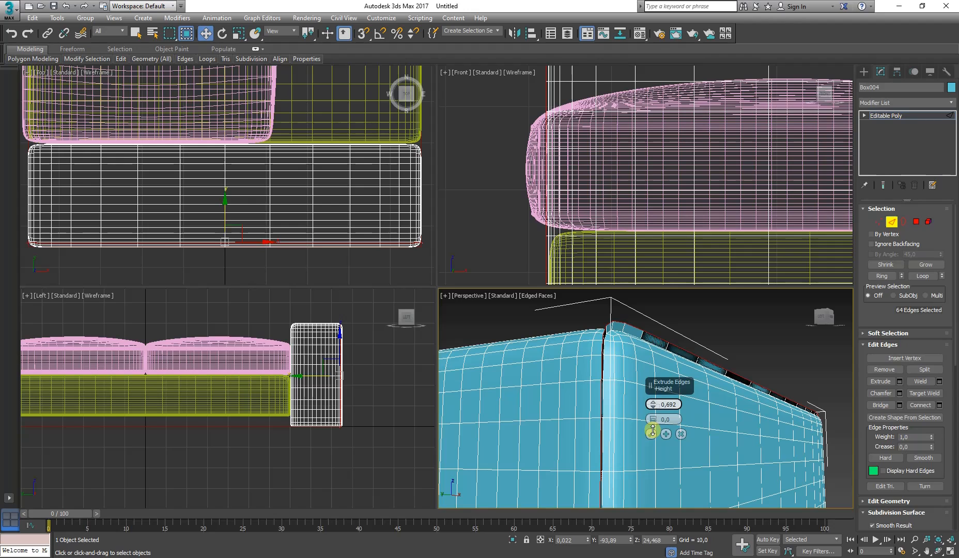
scroll(345, 385, up, 5)
middle_drag(339, 326, 342, 449)
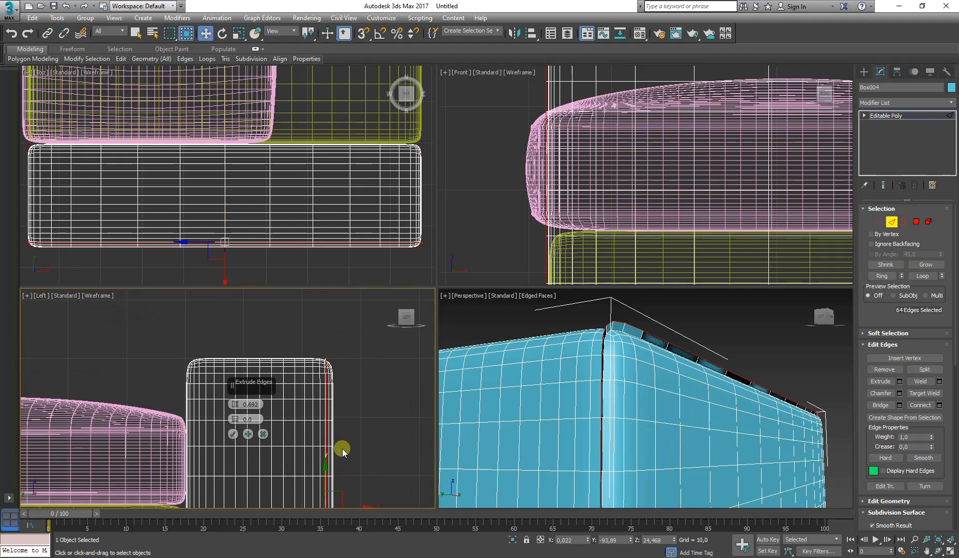
- Extrude the selected edge loop on the blue armrest's outer side with a height of 0.121 and a width of 0.11
scroll(338, 360, up, 10)
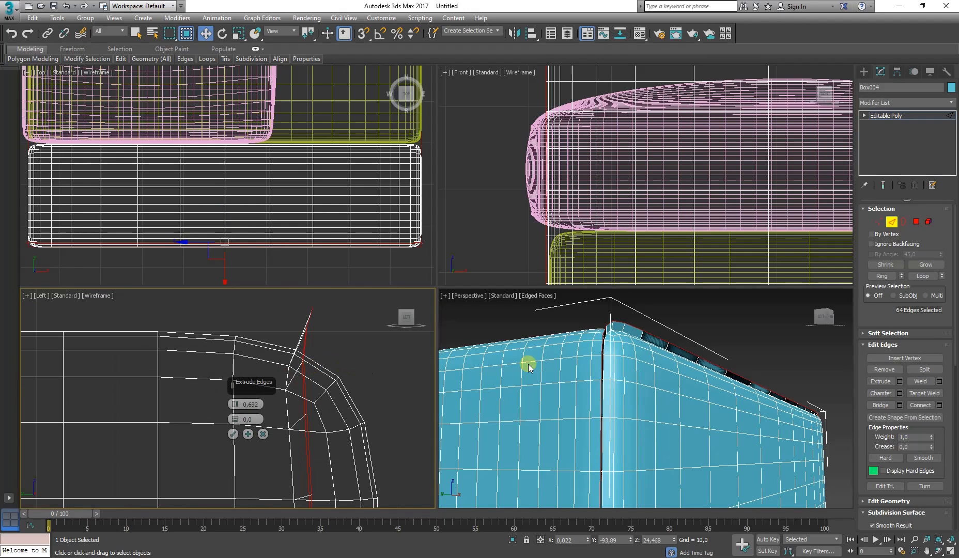
right_click(645, 350)
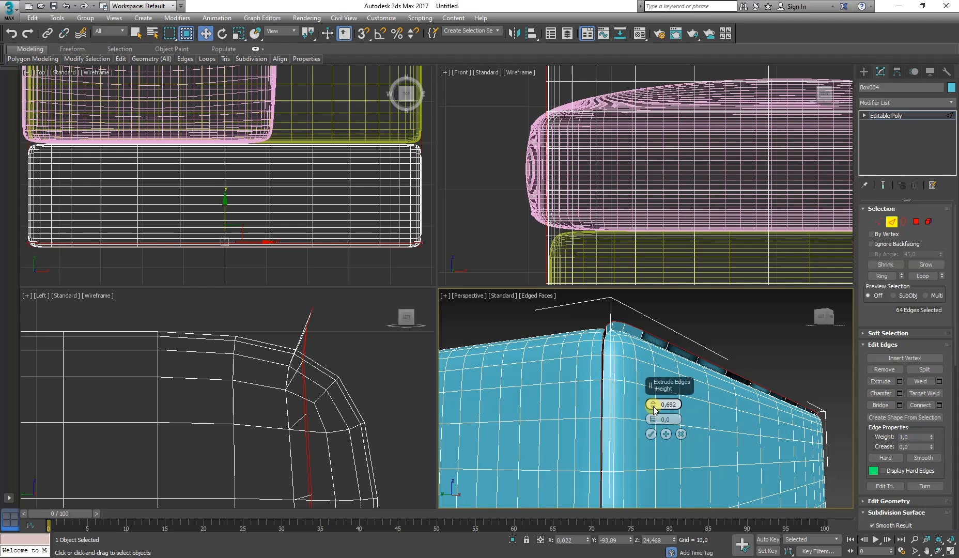
drag(654, 408, 653, 415)
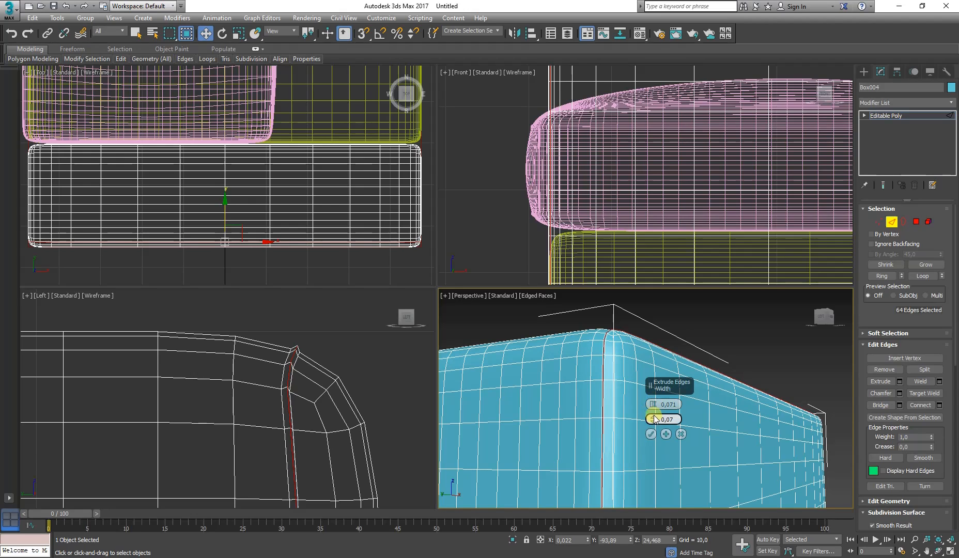
drag(654, 421, 654, 417)
scroll(698, 364, down, 5)
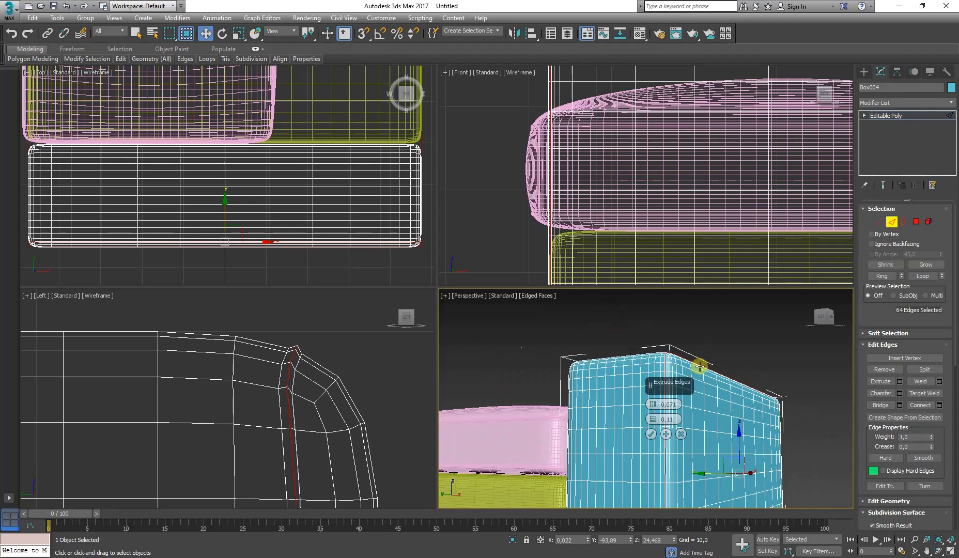
scroll(699, 366, up, 5)
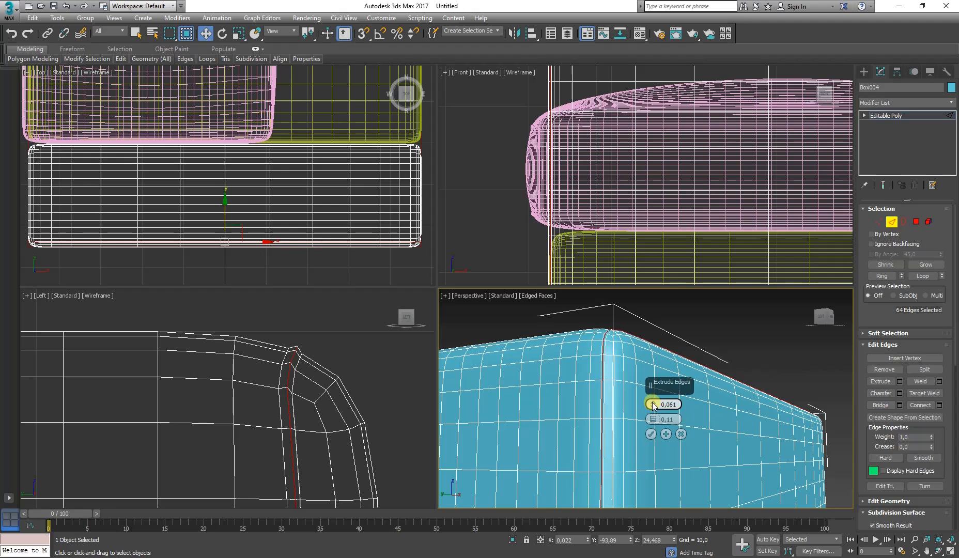
drag(652, 403, 652, 402)
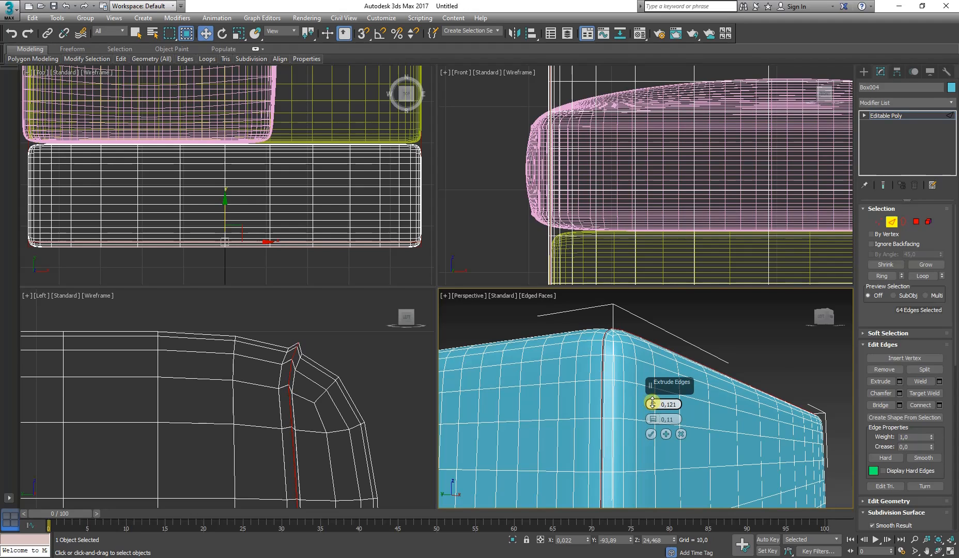
click(651, 434)
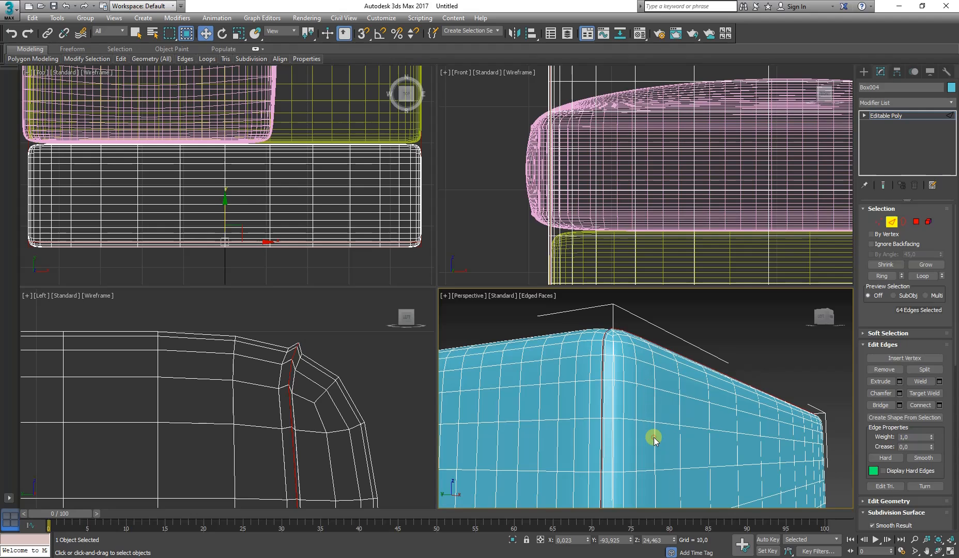
- Select the matching edge loop on the armrest's cushion-facing side and extrude it with height 0.121 and width 0.11
scroll(734, 374, down, 5)
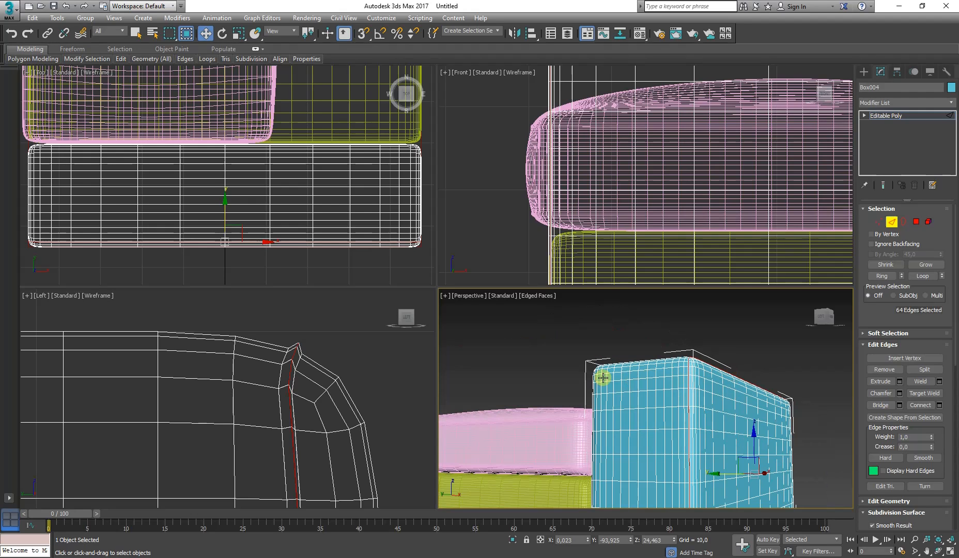
alt+middle_drag(611, 379, 656, 389)
scroll(656, 388, up, 1)
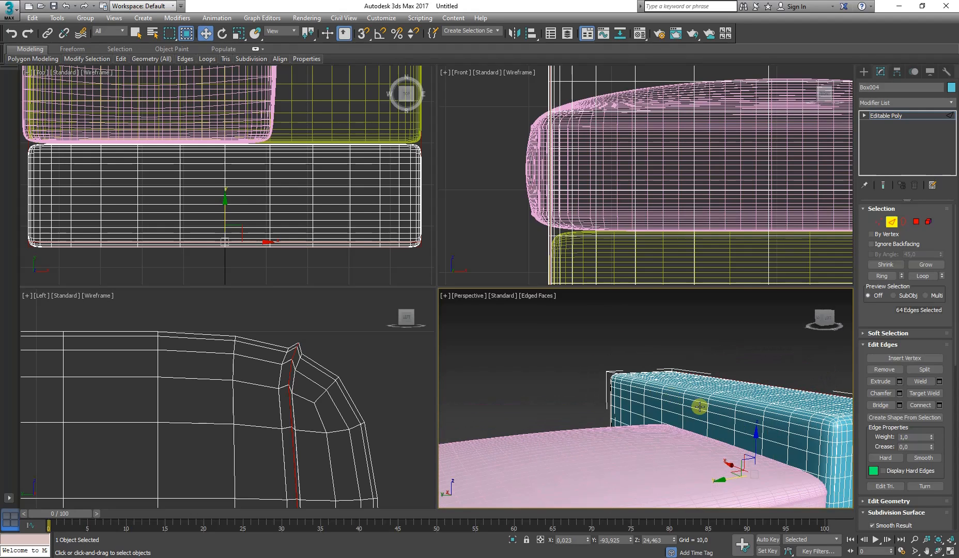
scroll(703, 406, up, 2)
scroll(569, 347, up, 2)
scroll(631, 337, up, 2)
scroll(634, 340, up, 2)
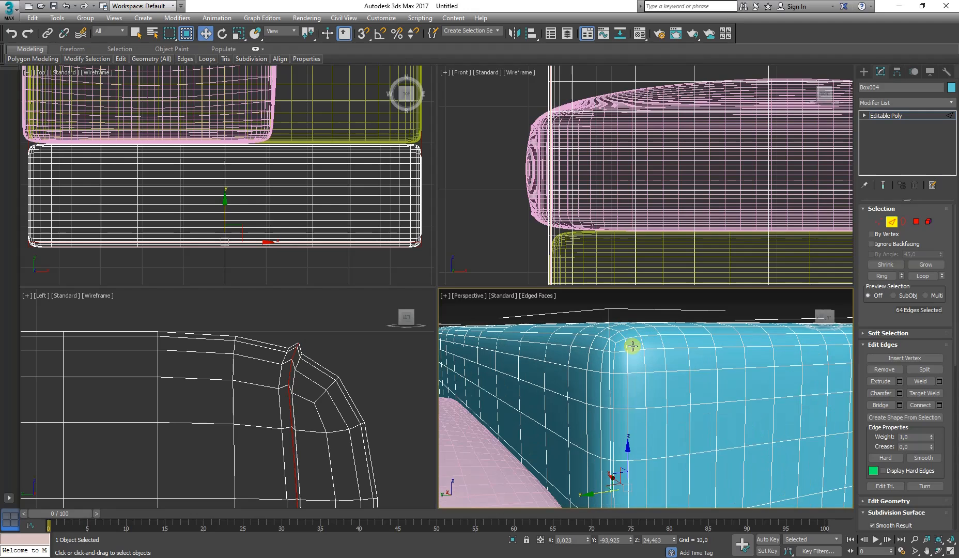
click(627, 359)
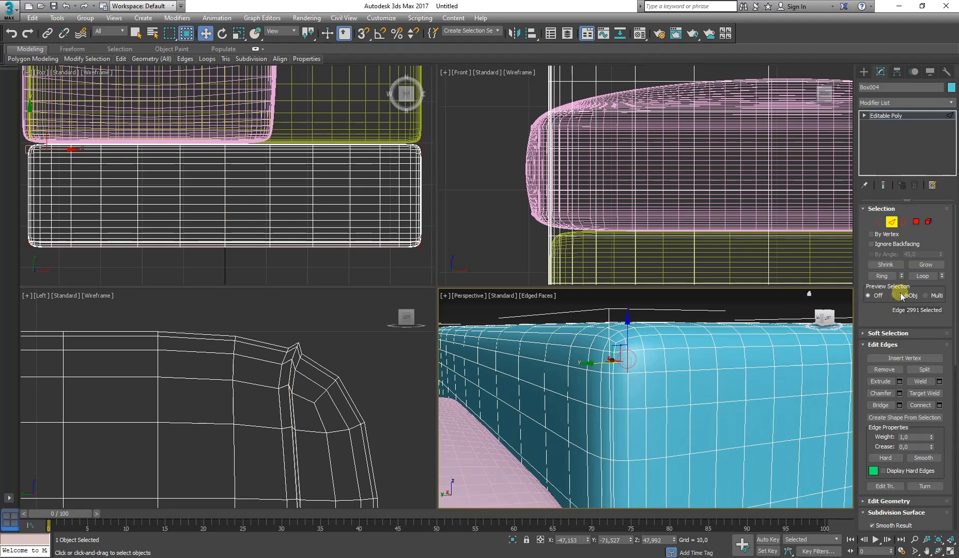
click(917, 277)
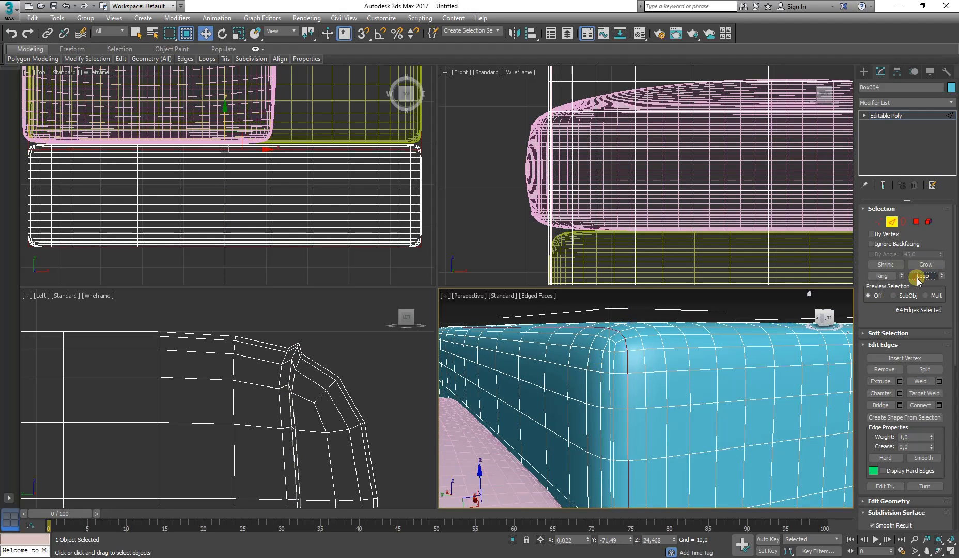
click(900, 382)
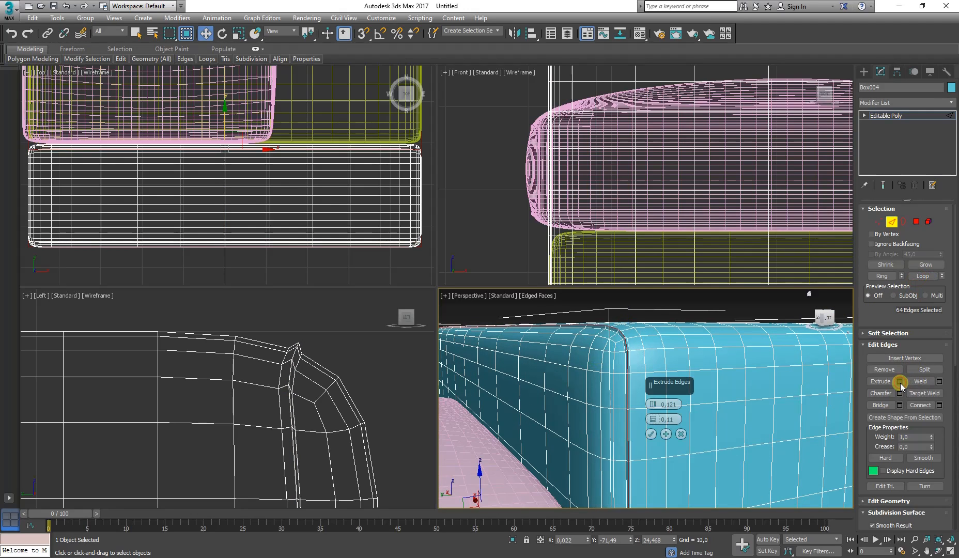
click(649, 436)
middle_drag(644, 370, 536, 387)
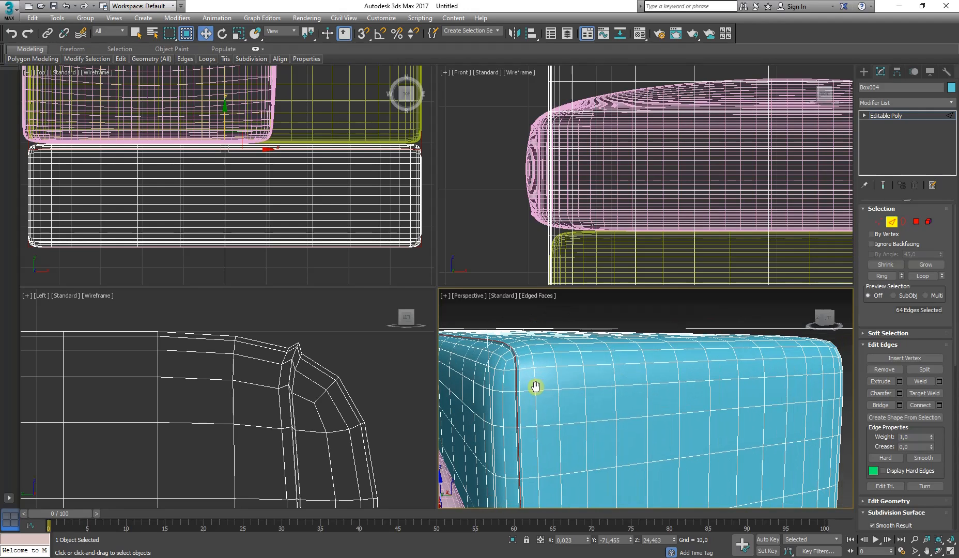
scroll(536, 388, down, 2)
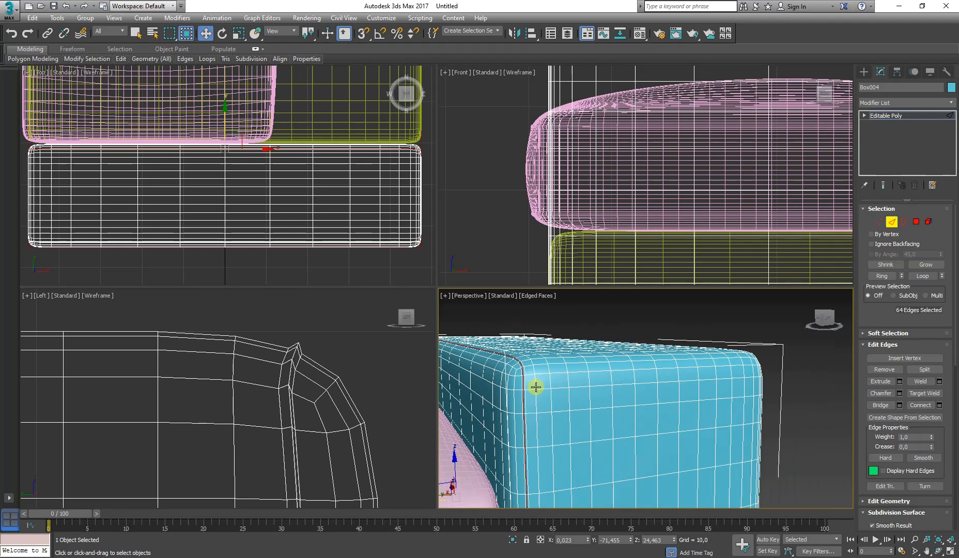
- Leave edge editing on the armrest and apply a TurboSmooth modifier to it
click(891, 223)
click(947, 100)
drag(951, 128, 953, 362)
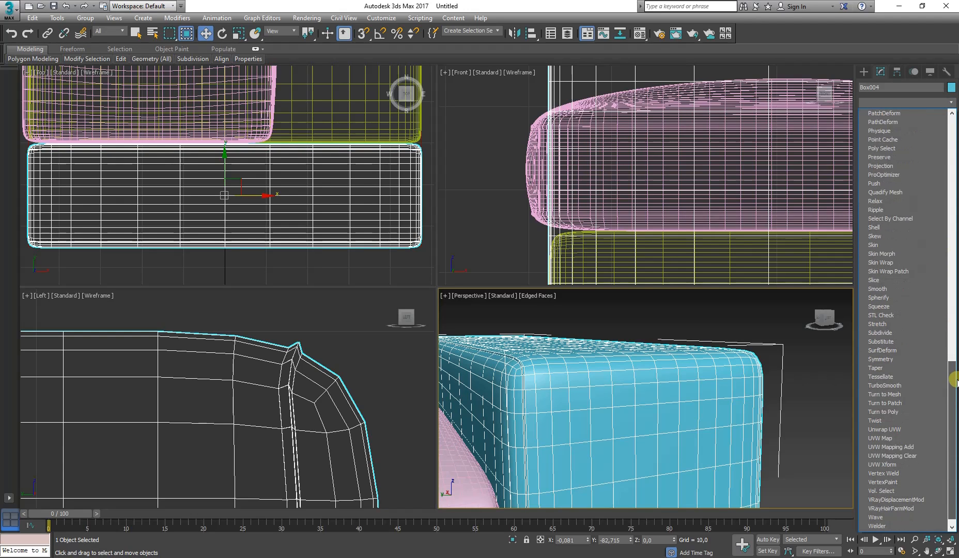
click(908, 387)
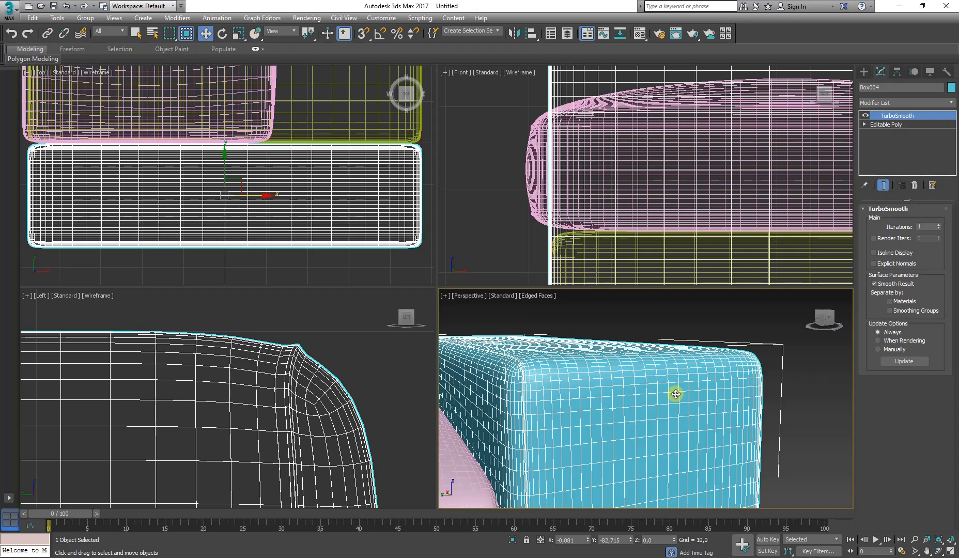
scroll(284, 364, up, 5)
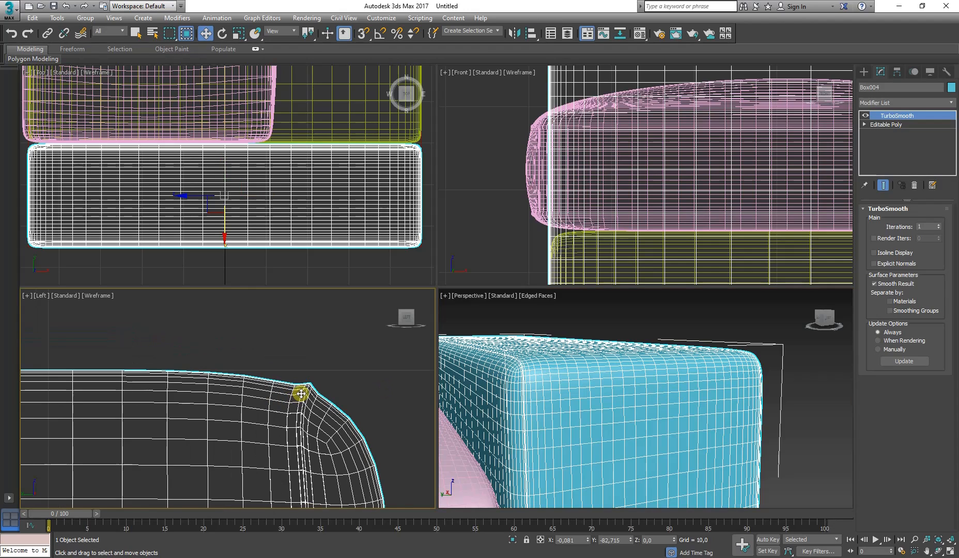
- Try 2 TurboSmooth iterations on the armrest and check the smoothed piping
click(939, 224)
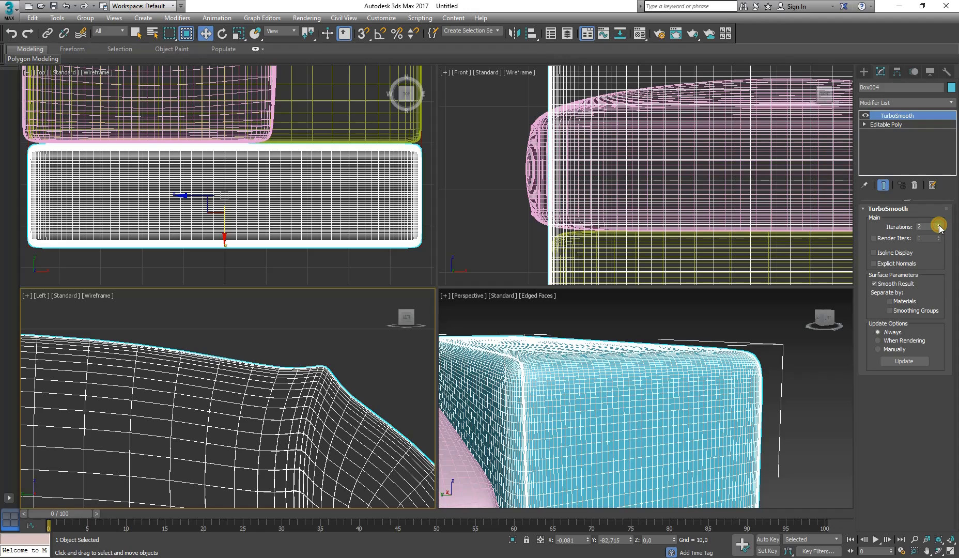
click(330, 344)
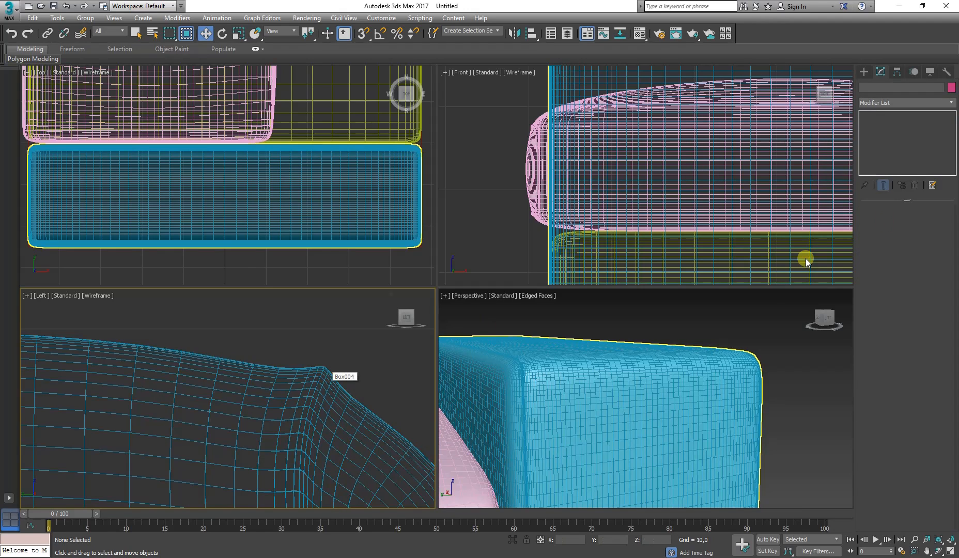
click(561, 352)
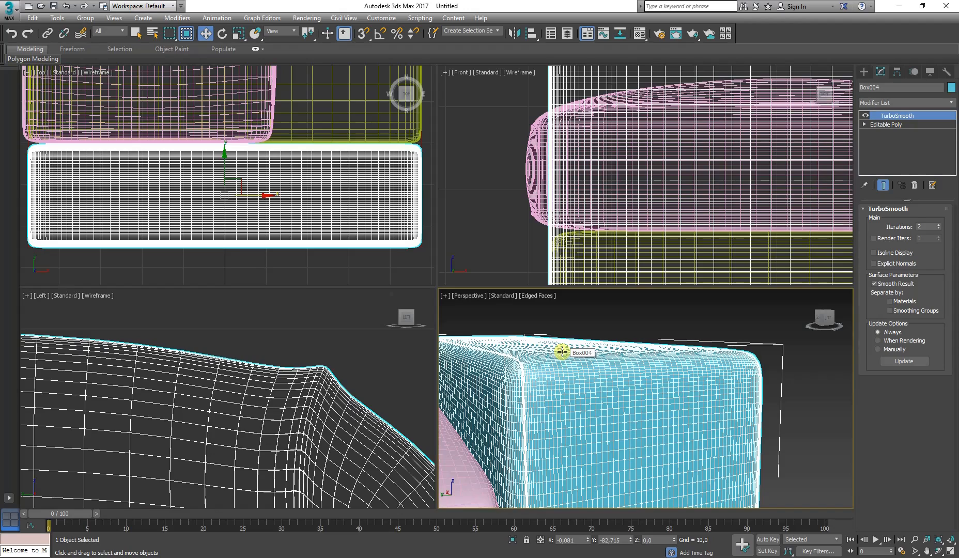
click(718, 314)
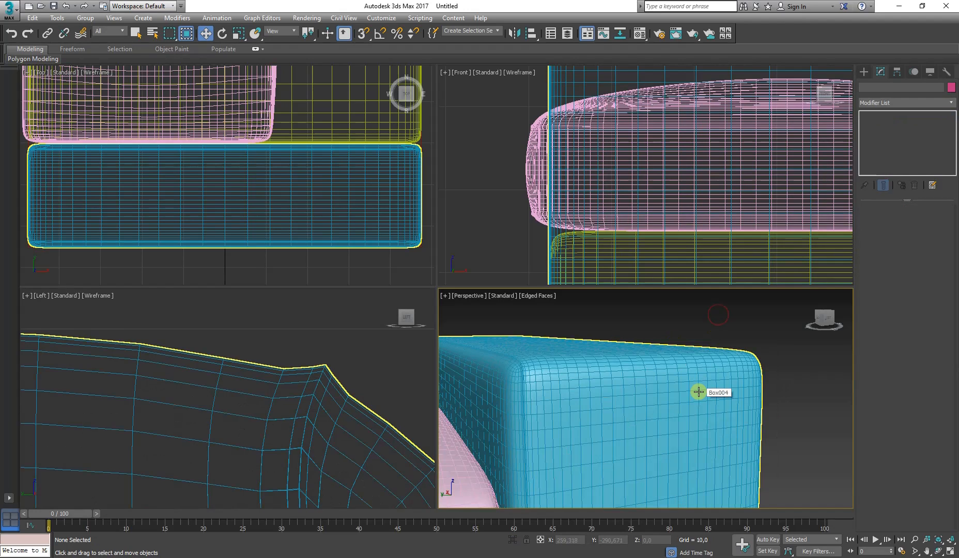
- Hide the mesh edges in the perspective view to inspect the armrest's piping in plain shading
alt+middle_drag(699, 393, 765, 373)
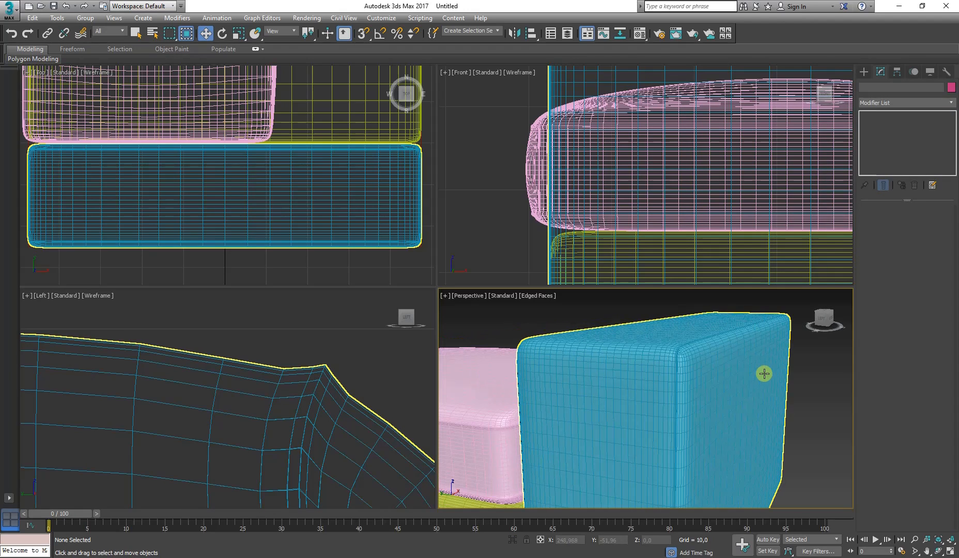
key(F4)
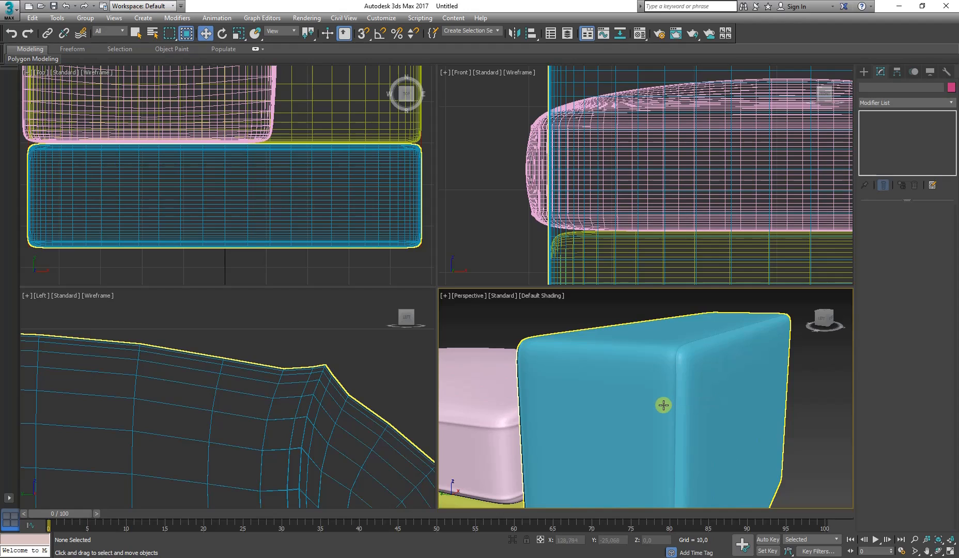
scroll(685, 377, down, 3)
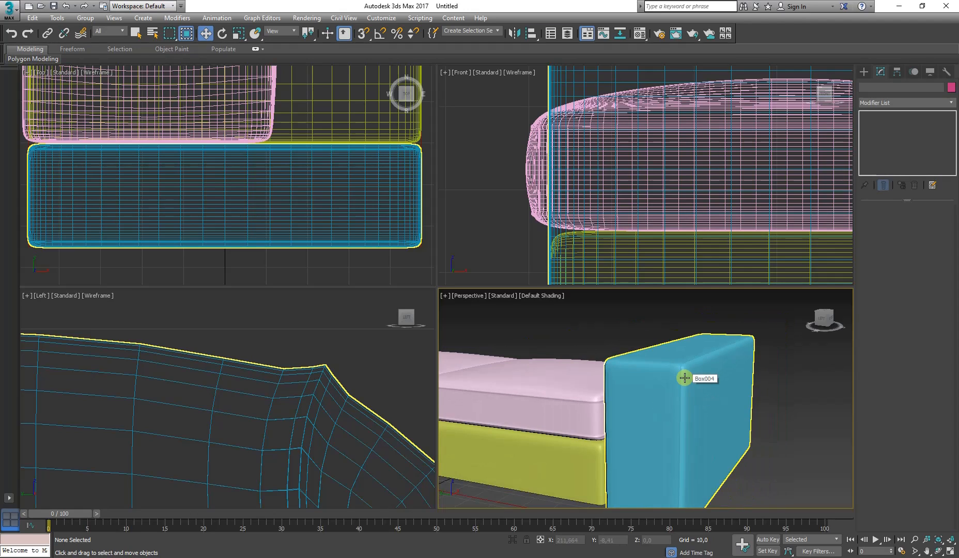
scroll(685, 378, down, 3)
- Collapse the armrest's entire modifier stack, accepting the collapse warning
click(685, 377)
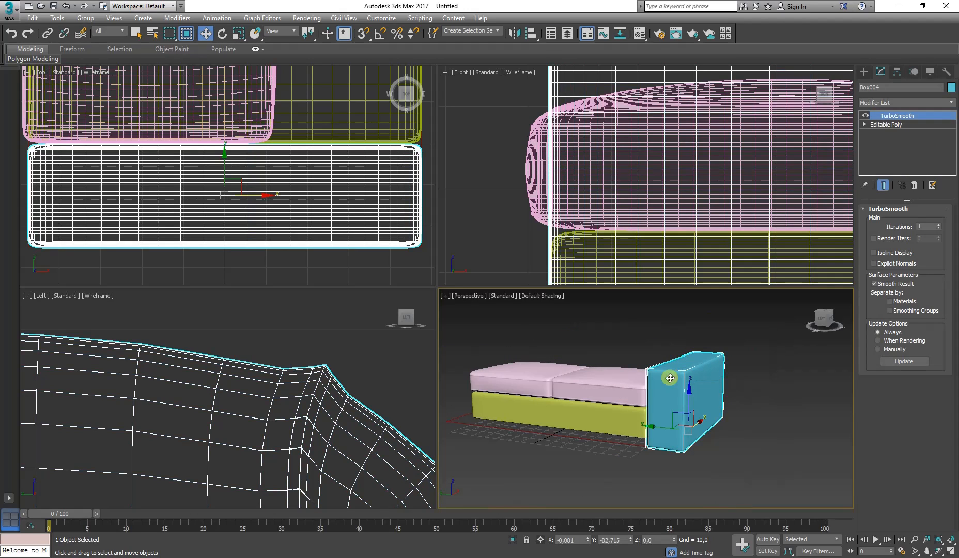
alt+middle_drag(585, 377, 617, 412)
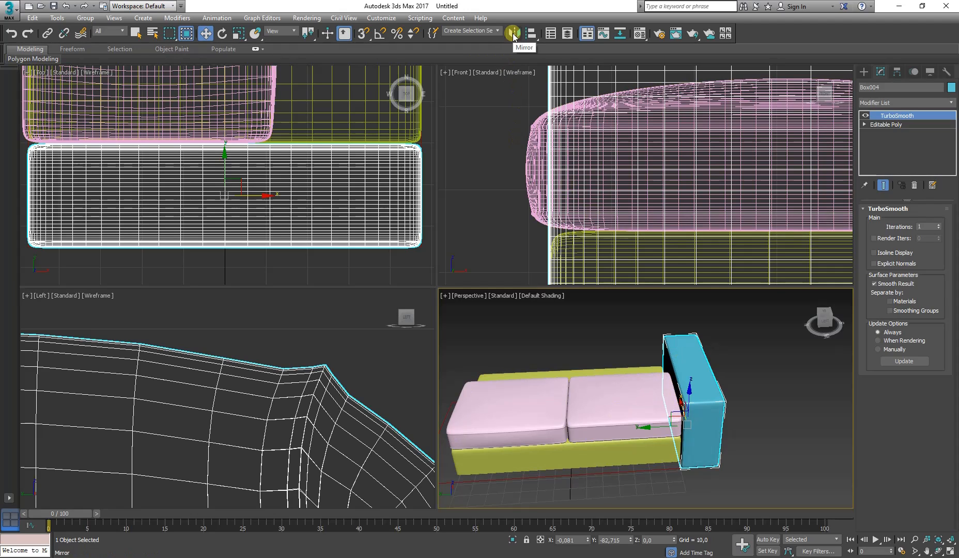
right_click(889, 116)
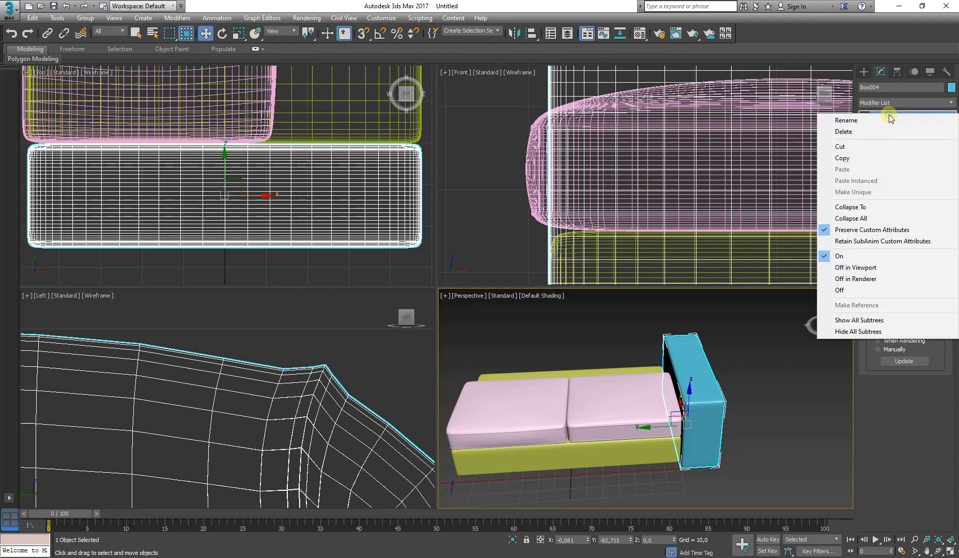
click(869, 217)
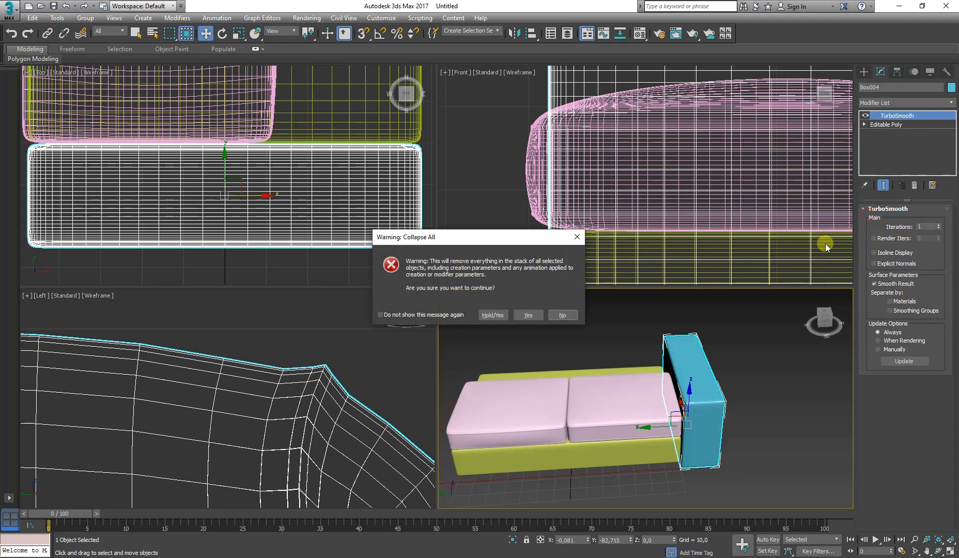
click(530, 315)
click(595, 402)
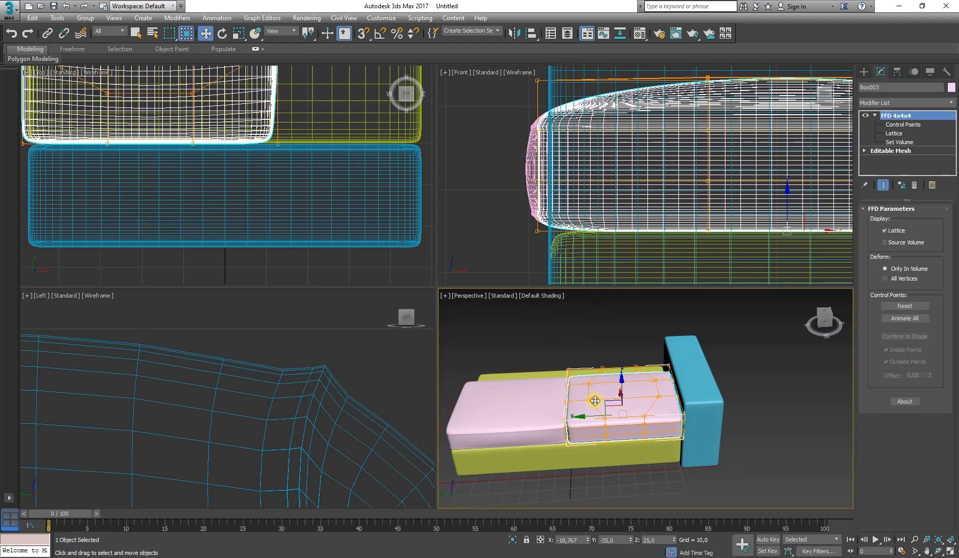
click(527, 401)
click(673, 321)
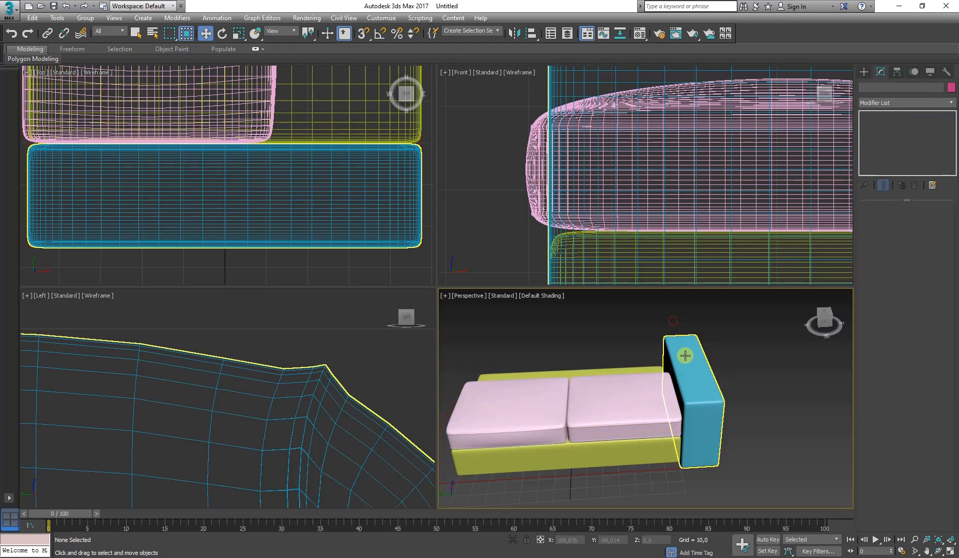
- Apply a Symmetry modifier to the blue armrest and turn off Slice Along Mirror
click(686, 356)
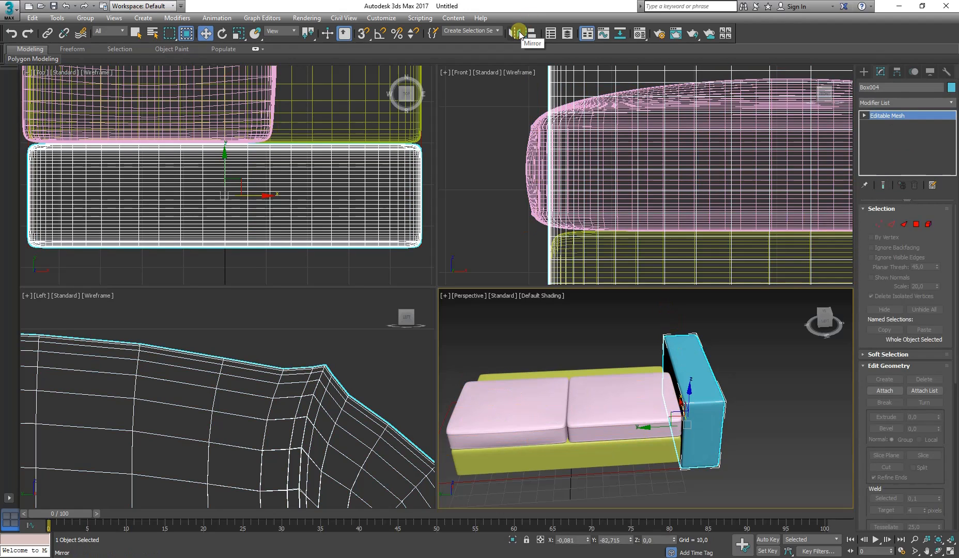
click(952, 103)
drag(951, 127, 947, 392)
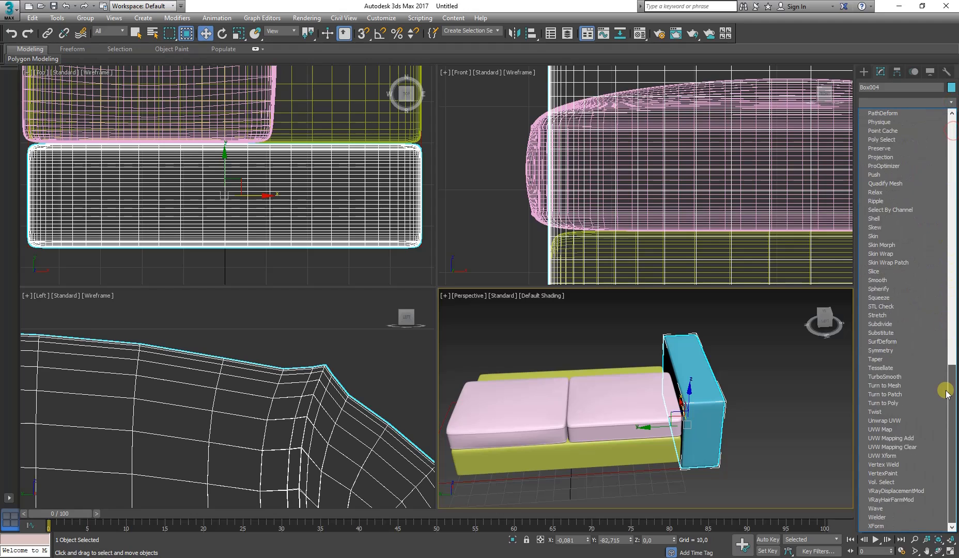
click(885, 351)
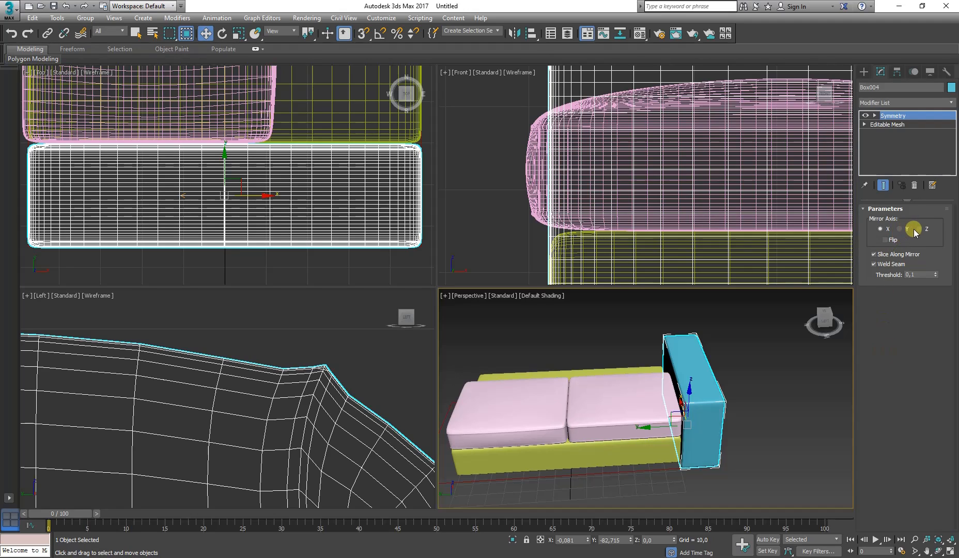
click(873, 255)
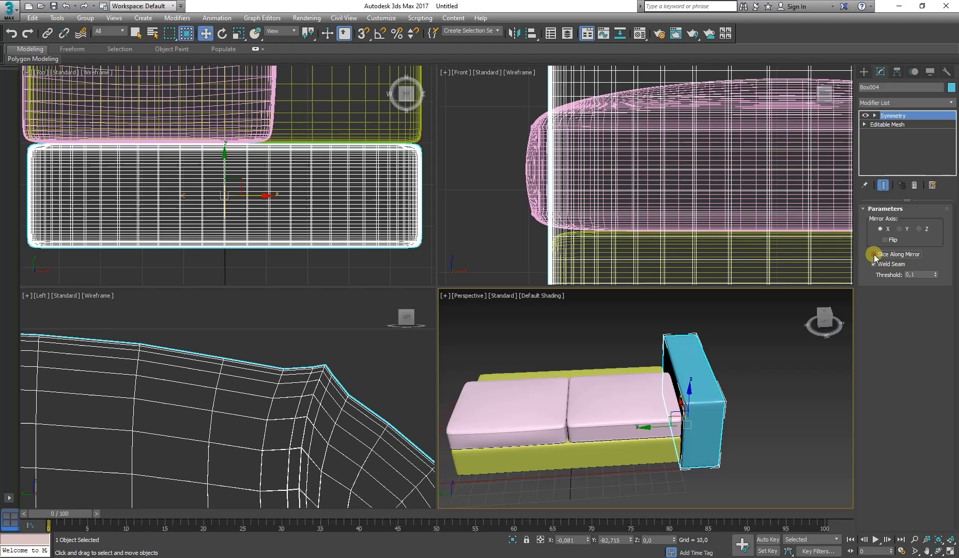
- Try the Y, Z and X mirror axes of the armrest's Symmetry modifier and test moving the armrest toward the sofa's middle
click(901, 229)
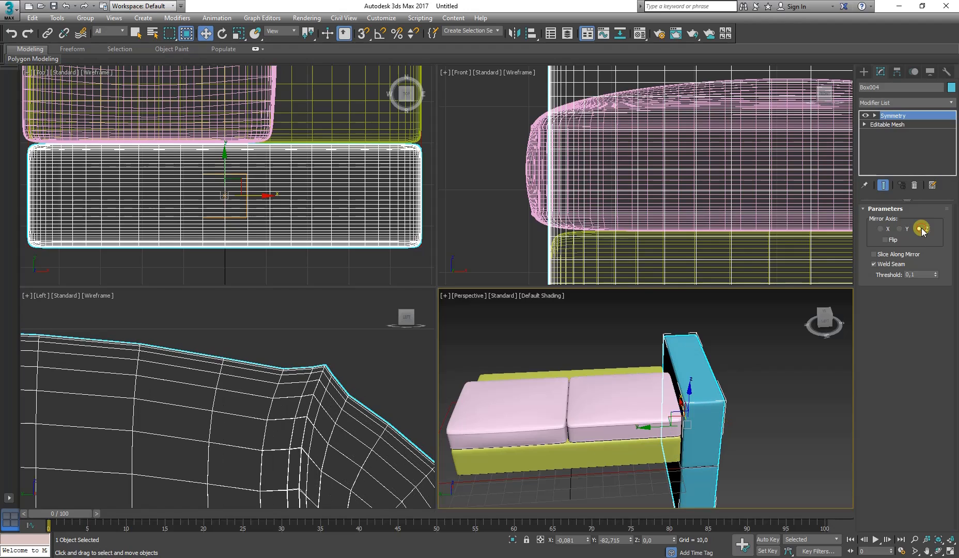
click(923, 229)
middle_drag(674, 390, 619, 367)
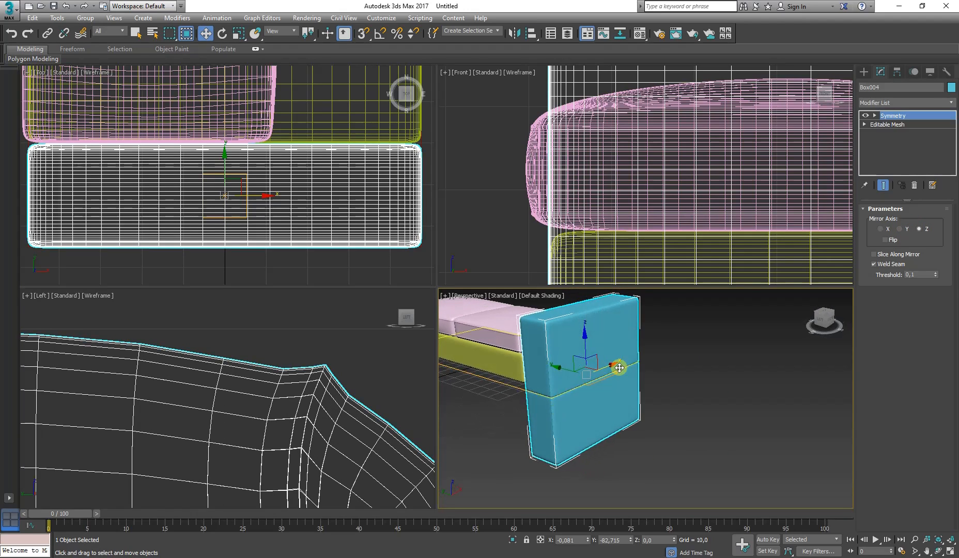
click(887, 230)
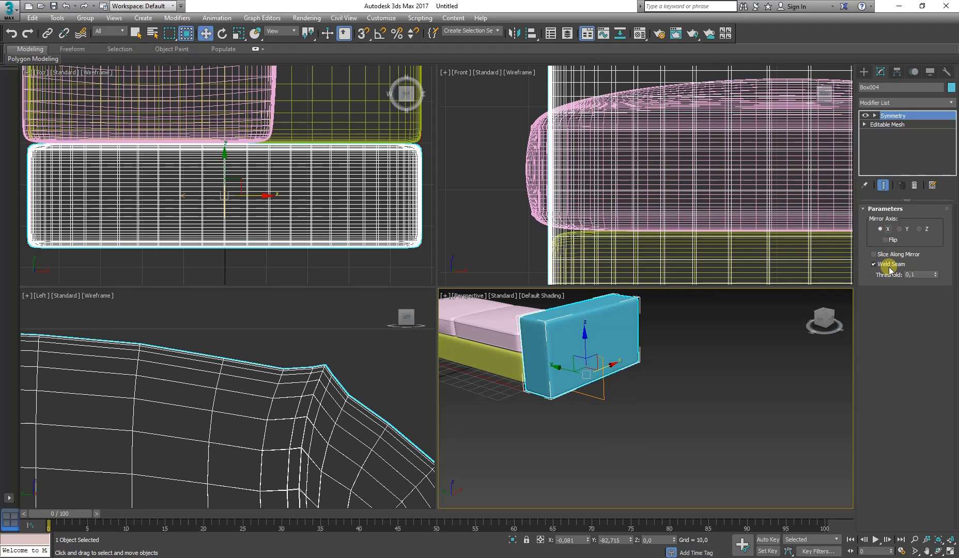
middle_drag(625, 341, 669, 386)
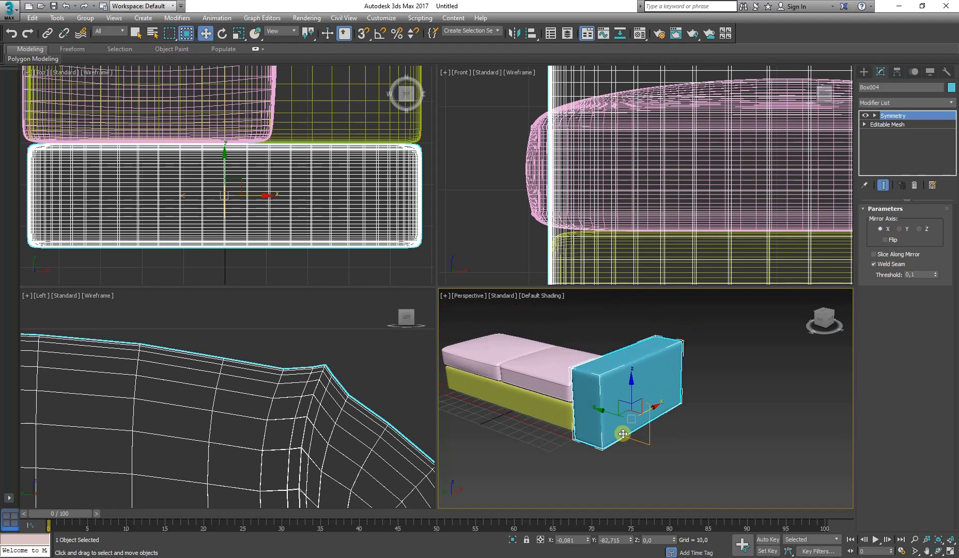
drag(605, 411, 584, 391)
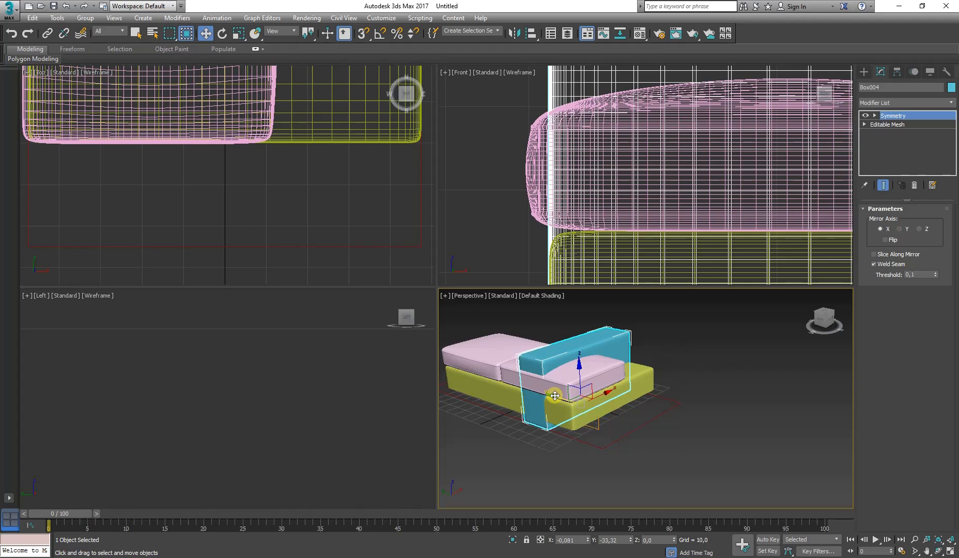
right_click(574, 394)
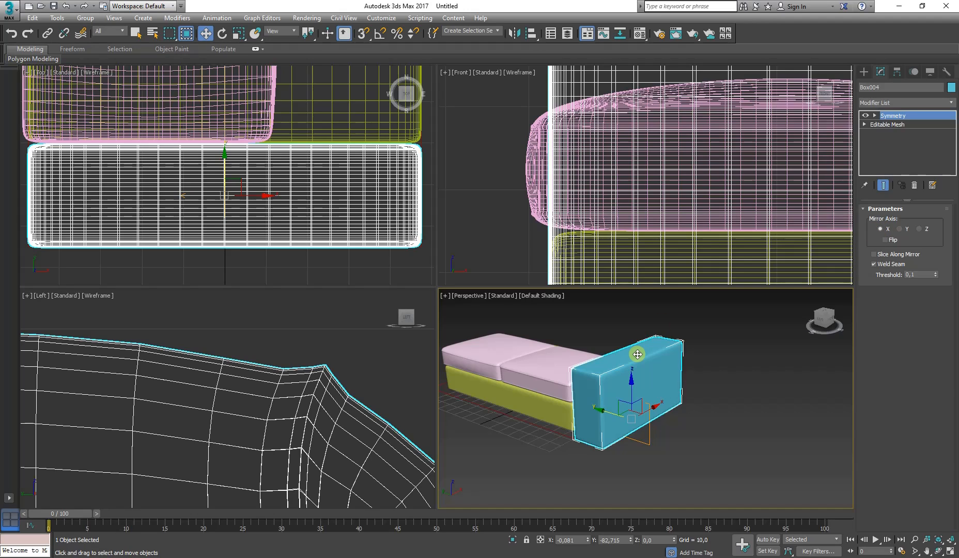
- Delete the armrest's Symmetry modifier and mirror the armrest along X as an instance with offset 0
right_click(888, 115)
click(888, 131)
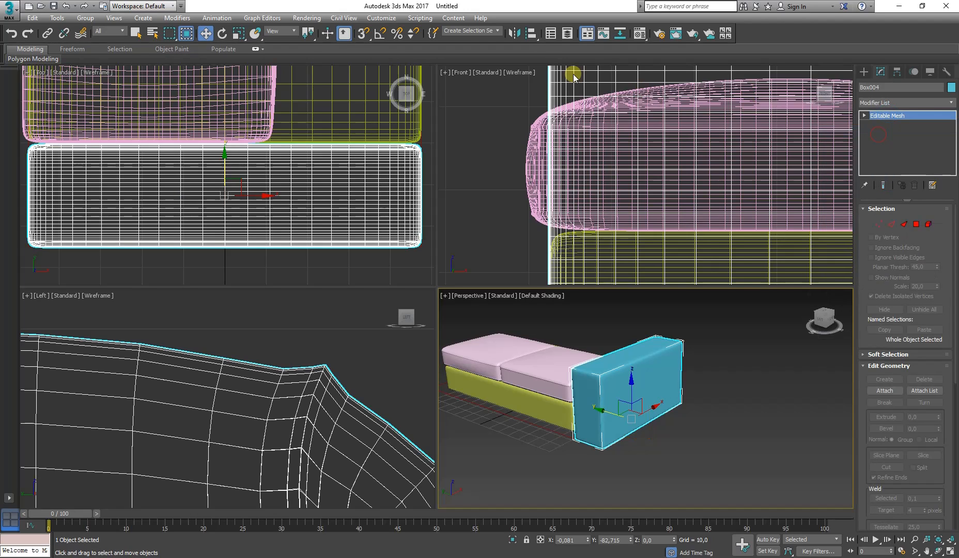
click(514, 33)
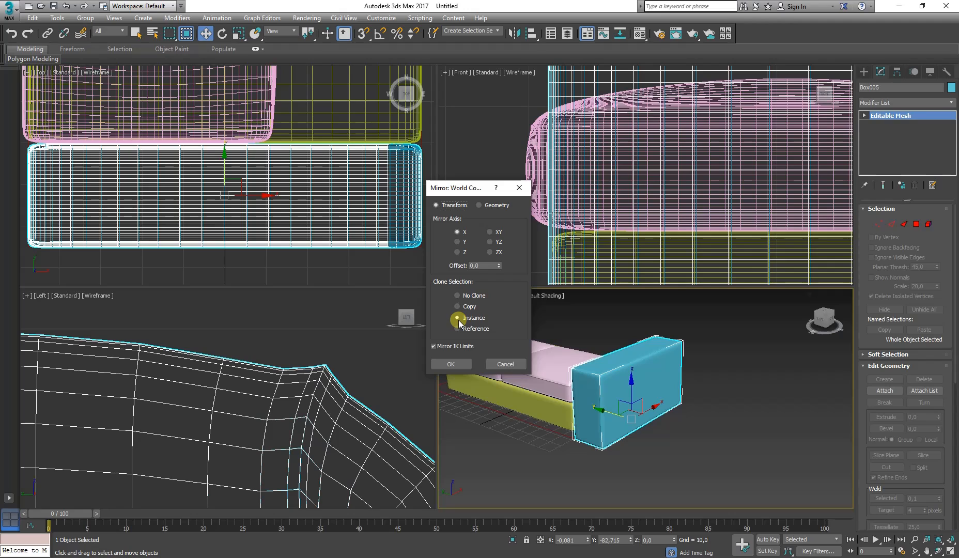
click(450, 365)
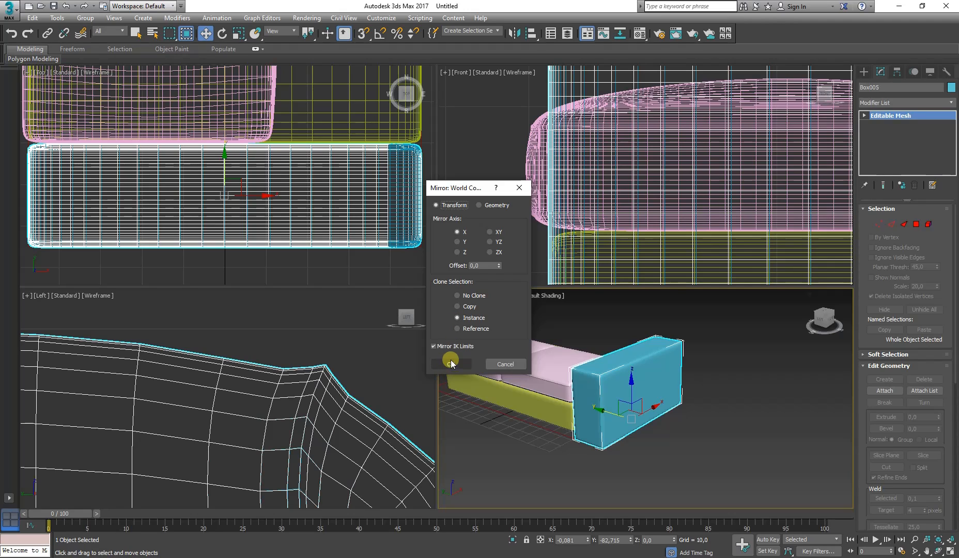
click(448, 363)
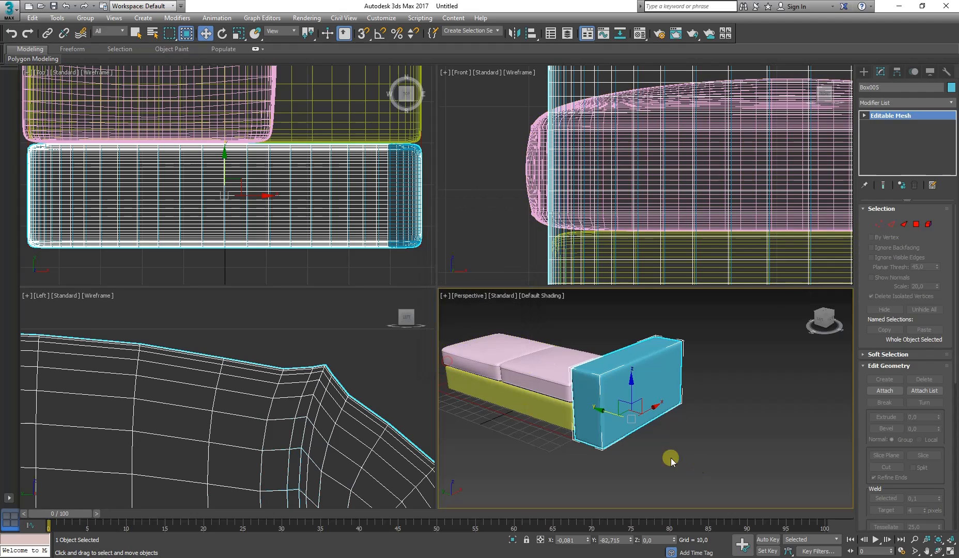
- Move the mirrored armrest to the sofa's opposite end, flush against the cushion and base, and show the mesh edges in the perspective view
drag(613, 415, 440, 415)
key(F4)
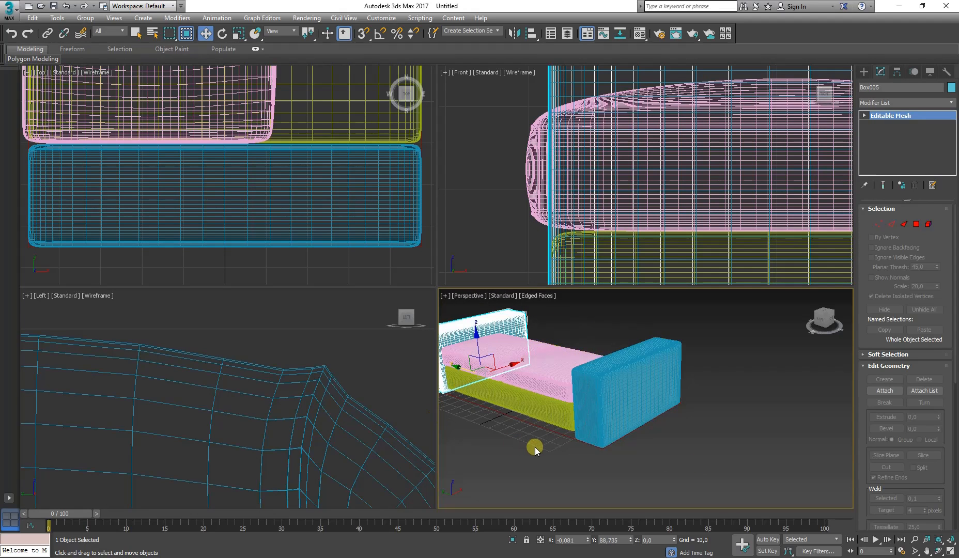
scroll(393, 385, down, 10)
middle_drag(393, 385, 375, 385)
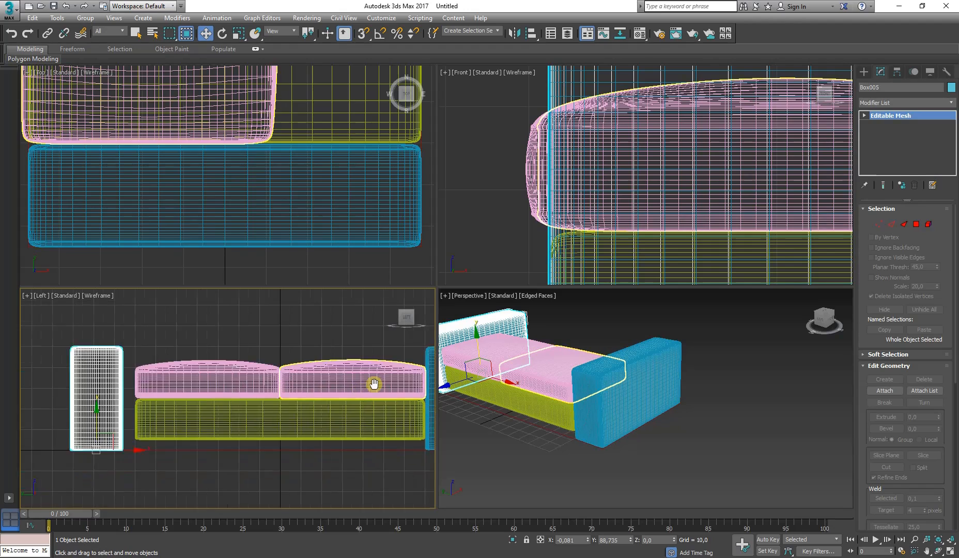
scroll(179, 434, up, 8)
drag(110, 438, 143, 438)
scroll(289, 443, down, 5)
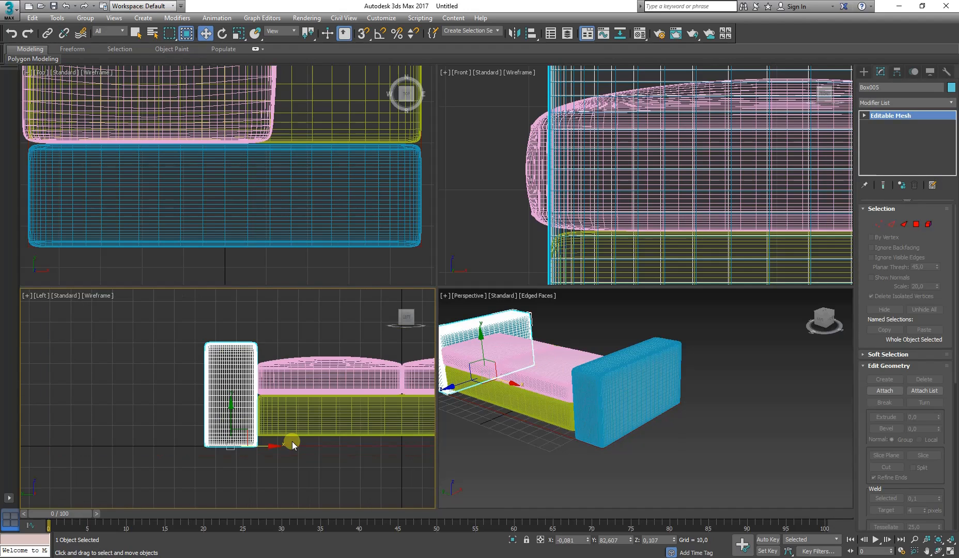
- Inspect both armrests in the model and compare them with the red KIVIK sofa on the IKEA page in the browser
click(713, 469)
alt+middle_drag(511, 381, 585, 373)
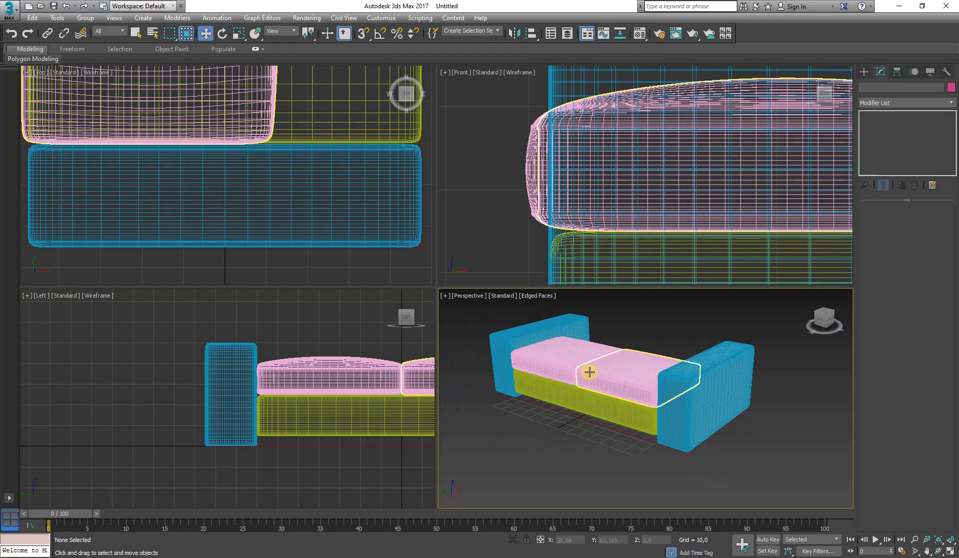
click(689, 441)
click(701, 430)
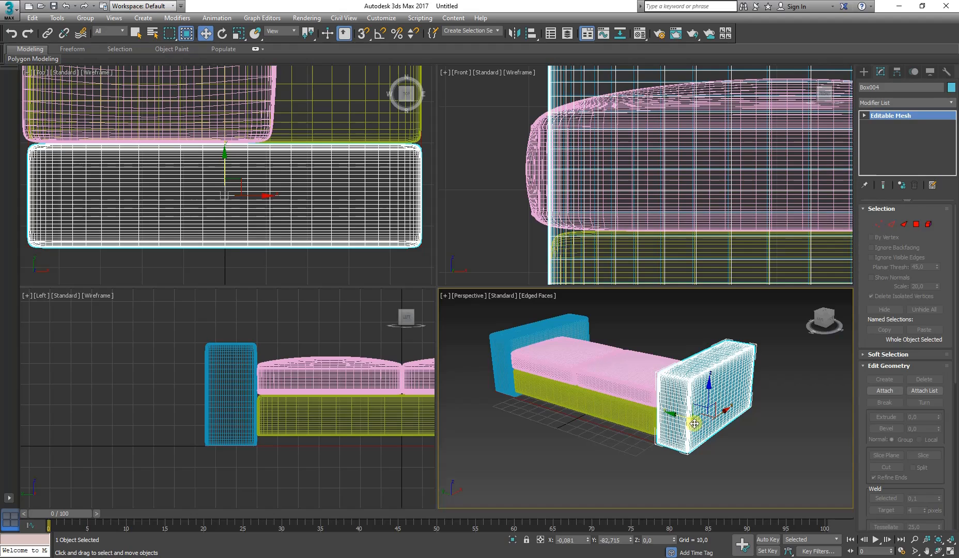
scroll(245, 439, up, 2)
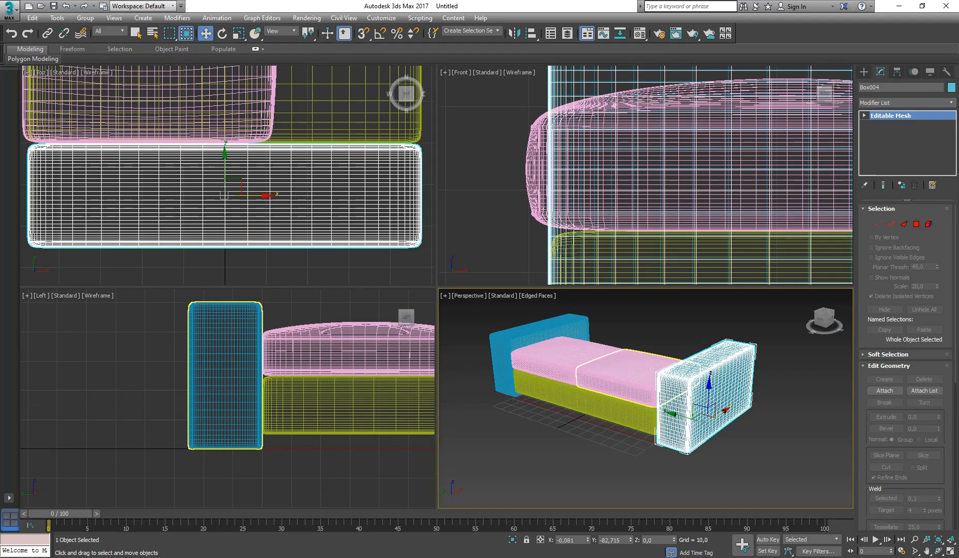
key(alt+Tab)
key(alt+Tab)
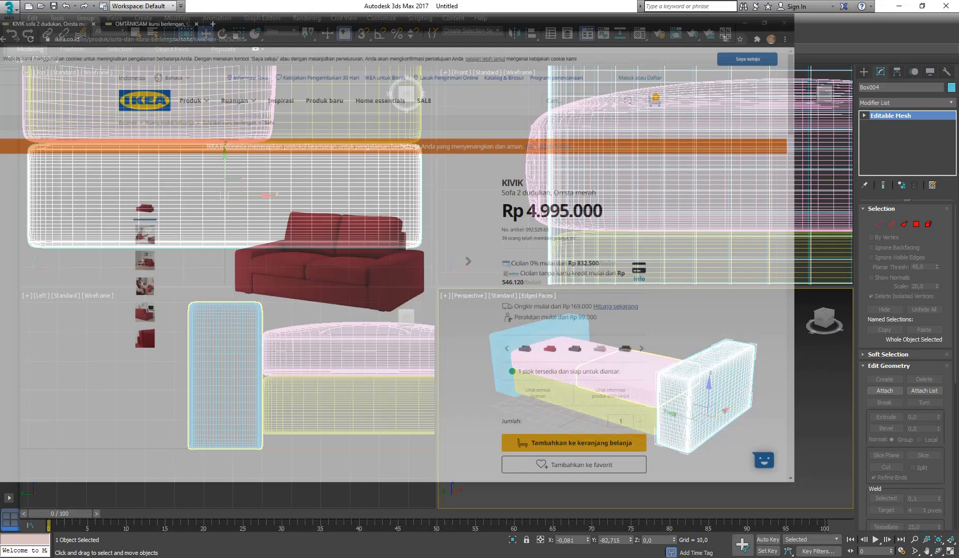
middle_drag(221, 409, 218, 403)
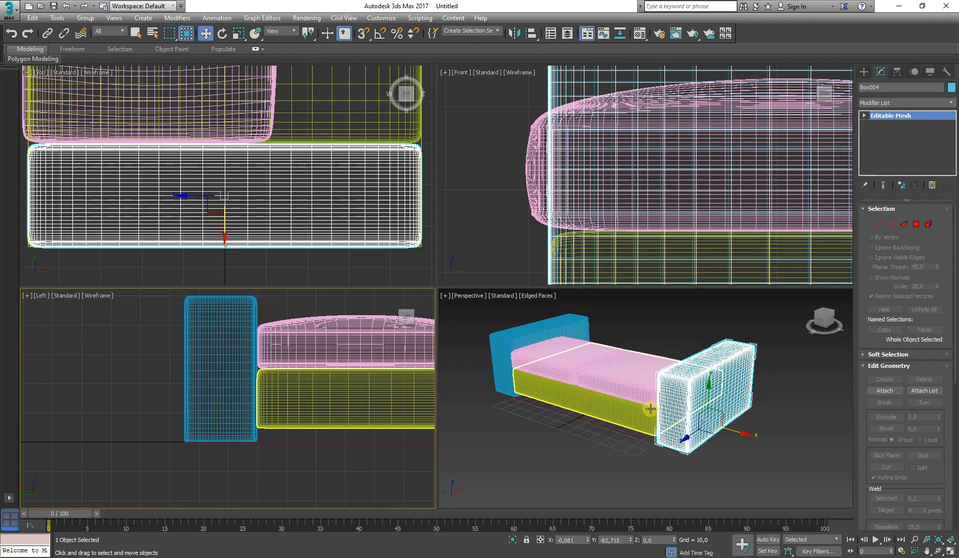
click(734, 356)
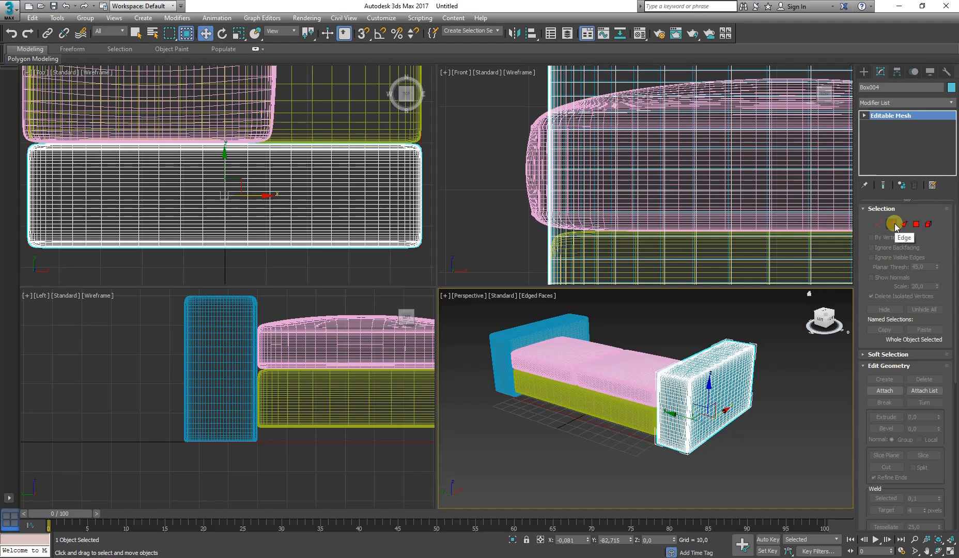
click(878, 224)
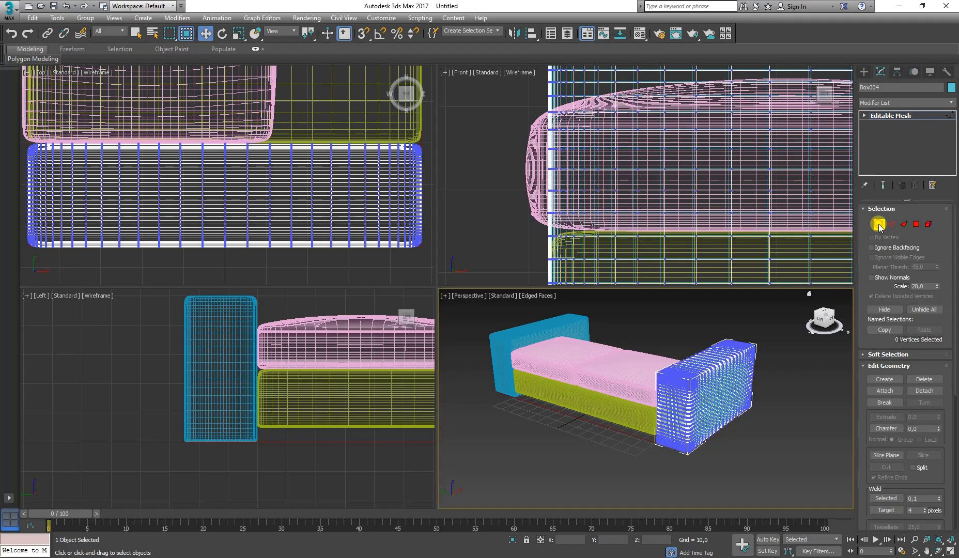
middle_drag(257, 392, 141, 355)
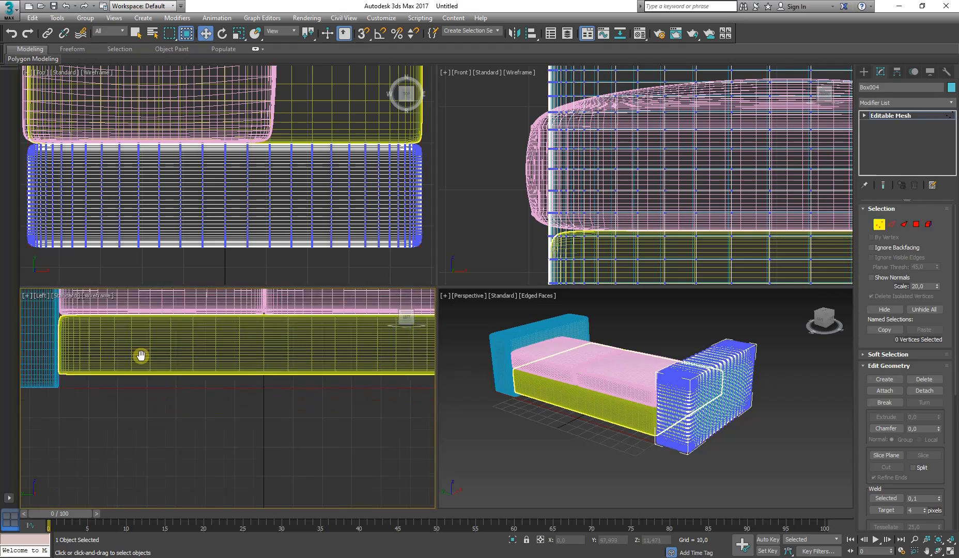
scroll(277, 368, down, 2)
scroll(230, 385, down, 2)
scroll(274, 368, up, 5)
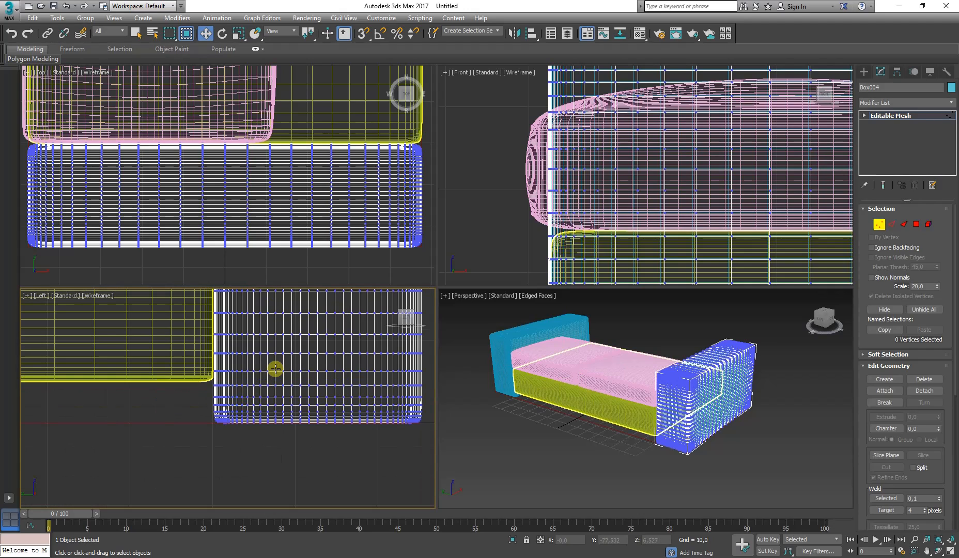
click(879, 225)
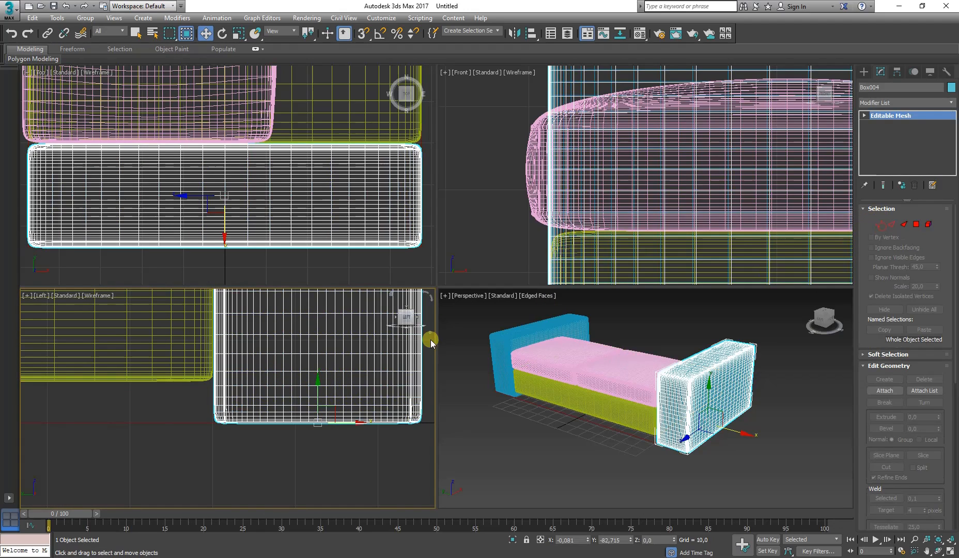
- Apply an FFD 2x2x2 modifier to the original blue armrest
scroll(289, 398, down, 3)
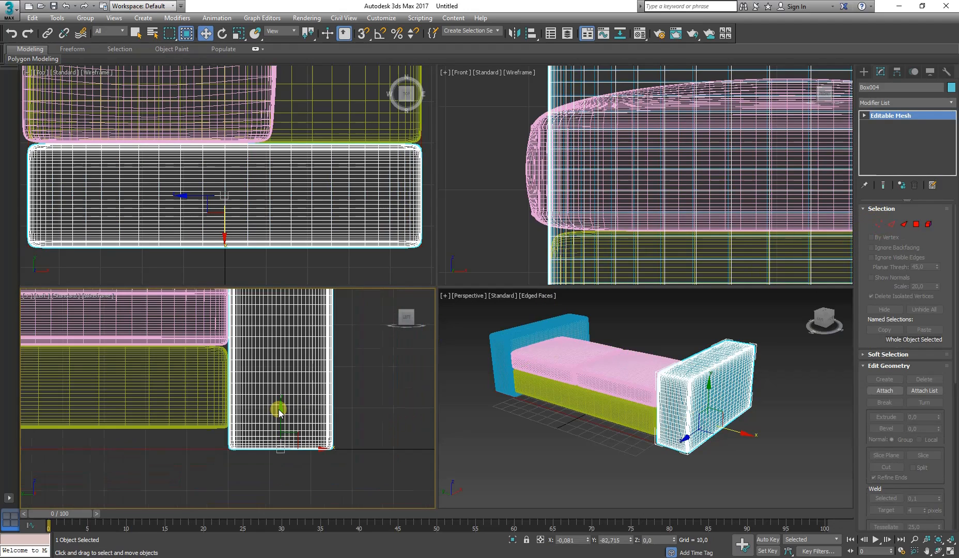
click(952, 102)
drag(954, 129, 950, 222)
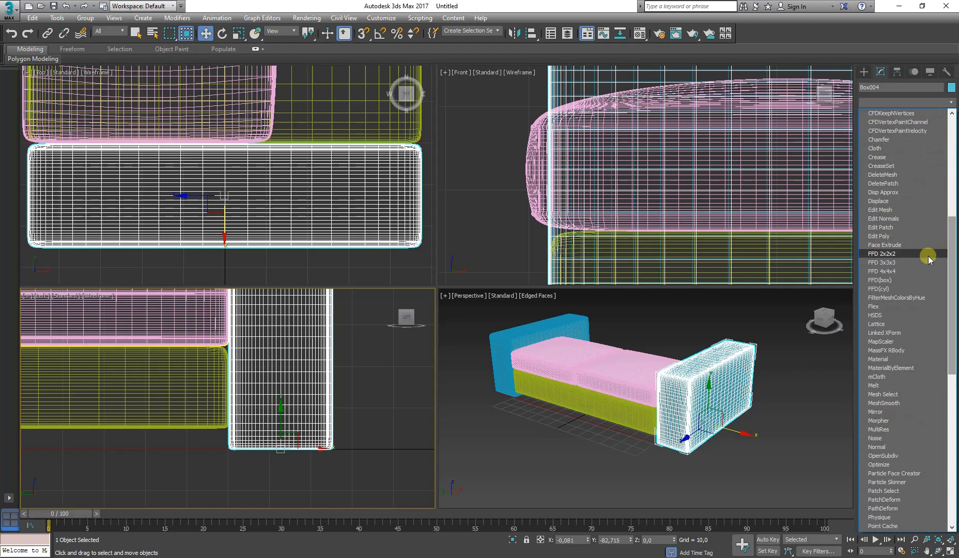
click(898, 255)
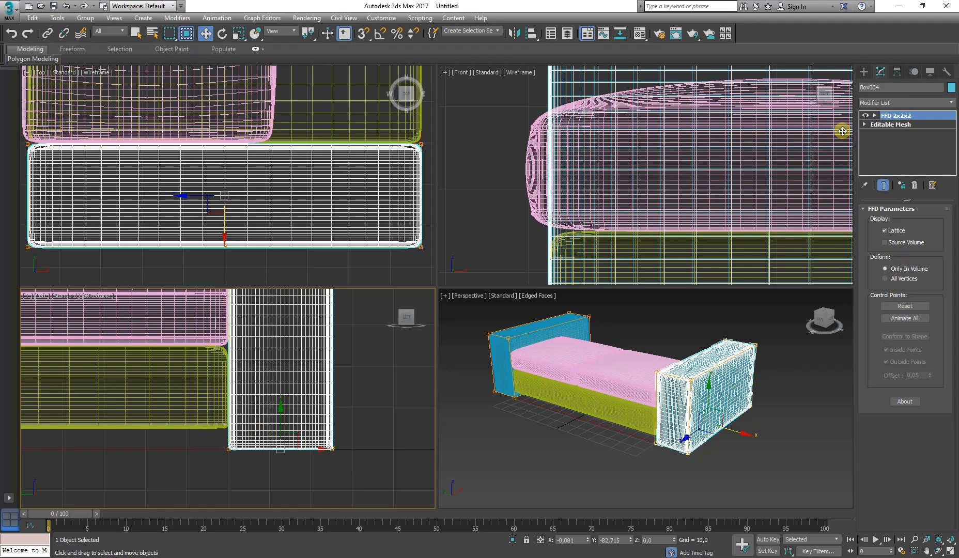
- Raise the armrest's lower FFD control points so that its underside is level with the bottom of the green base
click(874, 116)
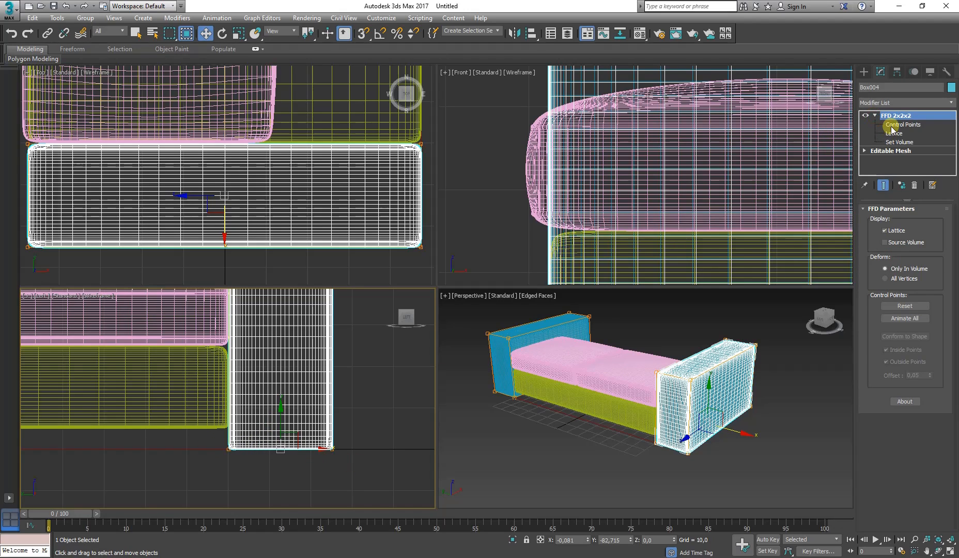
click(892, 129)
drag(172, 433, 423, 486)
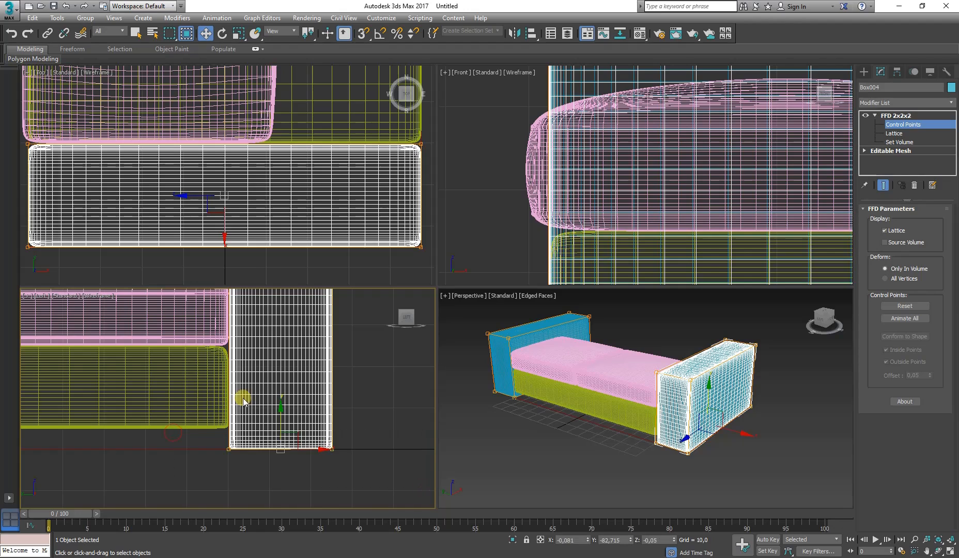
drag(279, 411, 279, 393)
click(368, 418)
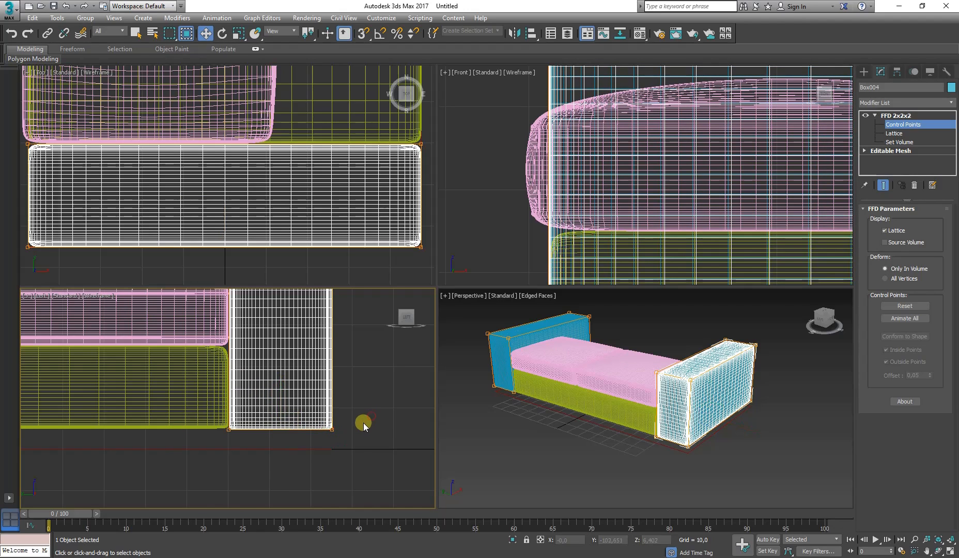
key(z)
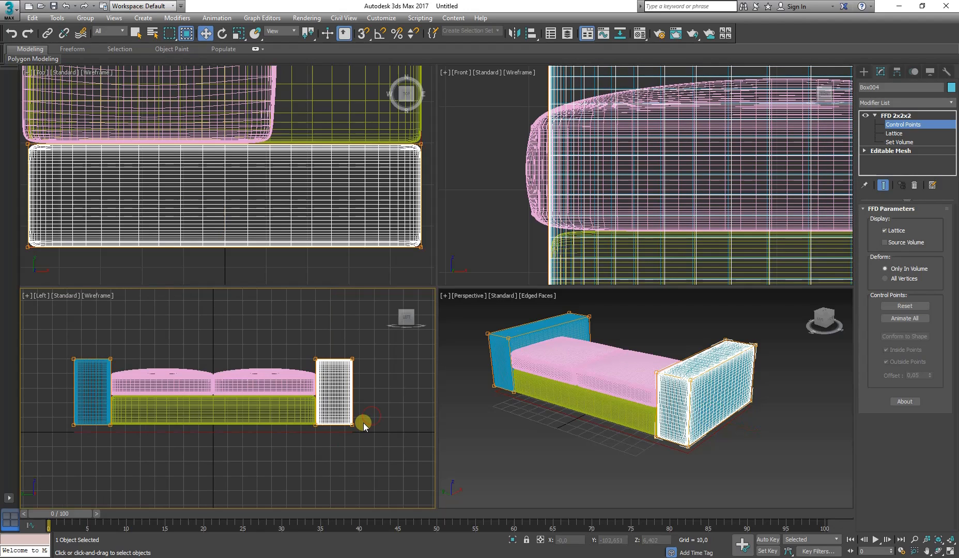
- Collapse the armrest's FFD 2x2x2 modifier into its mesh, accepting the collapse warning, and inspect the opposite armrest's lower corner
click(895, 115)
right_click(895, 115)
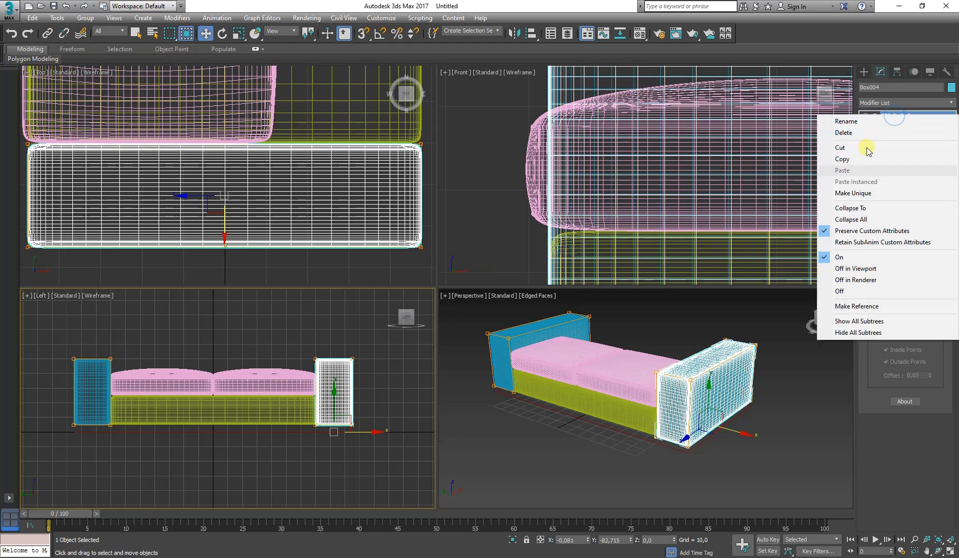
click(862, 209)
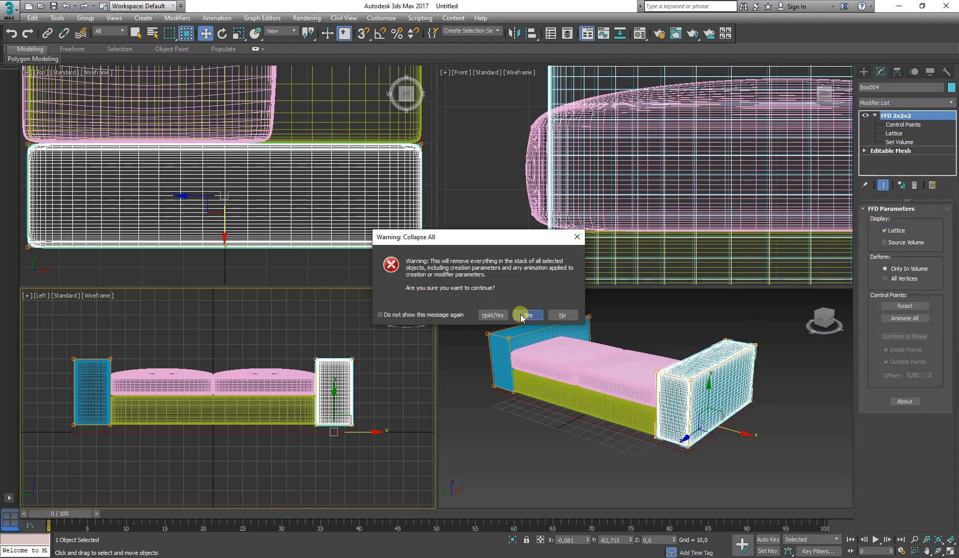
click(523, 314)
click(518, 334)
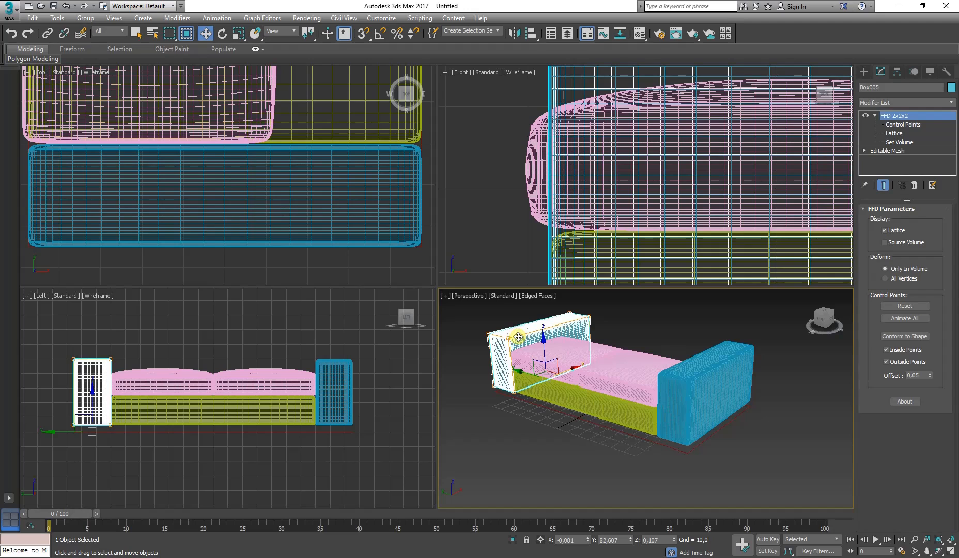
click(470, 372)
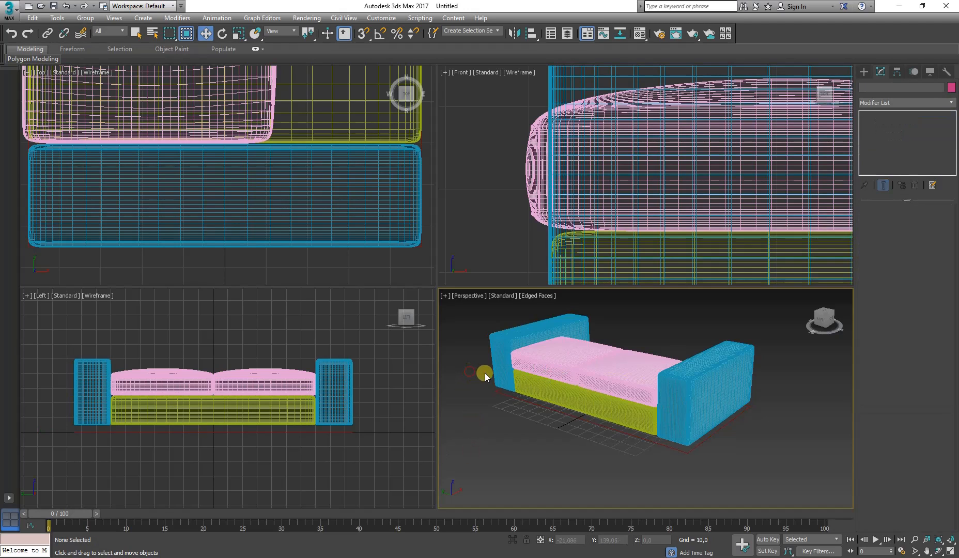
scroll(493, 370, up, 5)
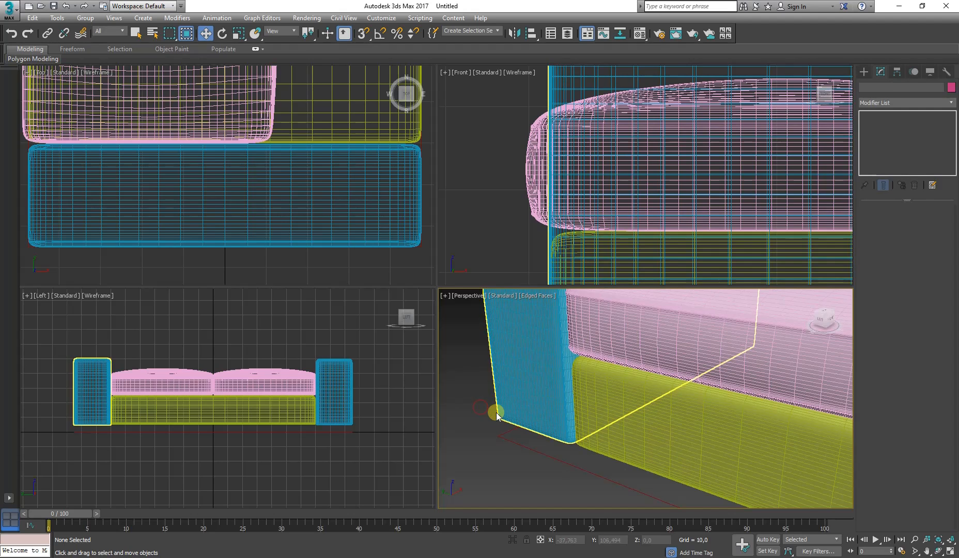
- Inspect the sofa model and examine the backrest frame on the enlarged KIVIK photo in the browser
scroll(511, 412, down, 8)
scroll(594, 373, up, 8)
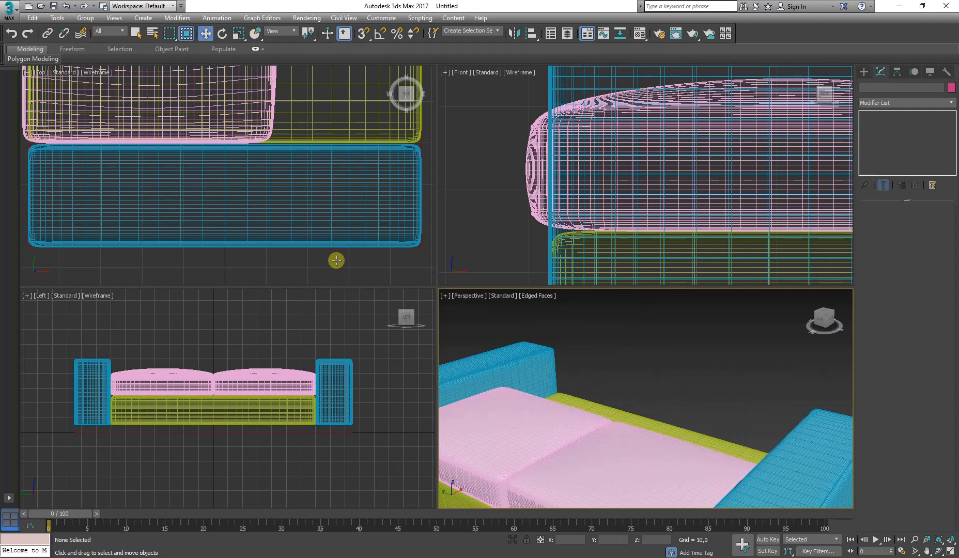
key(alt+Tab)
click(298, 240)
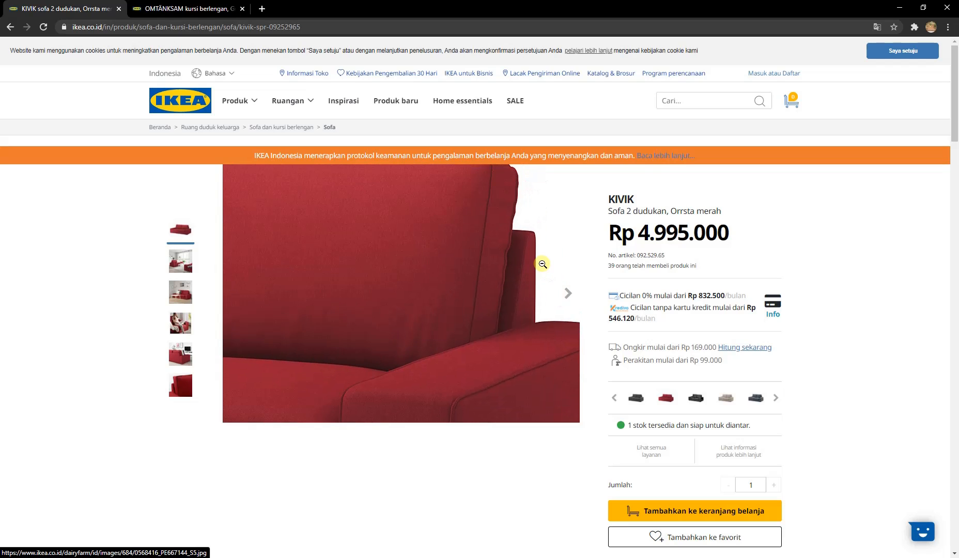
key(alt+Tab)
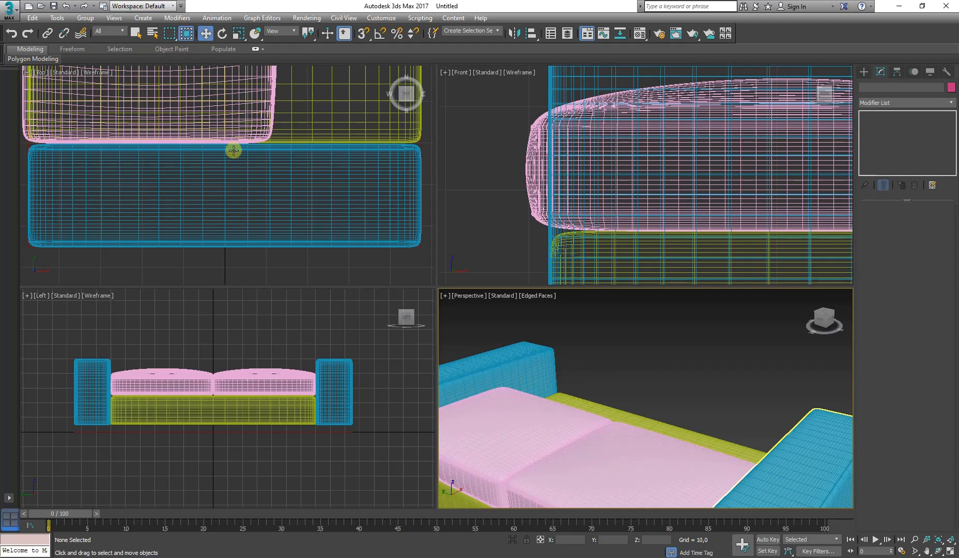
- Draw a box about 68 long, 18.4 wide and 57.3 high beside the outer face of the near armrest
scroll(234, 151, down, 8)
middle_drag(657, 239, 542, 239)
scroll(650, 238, down, 8)
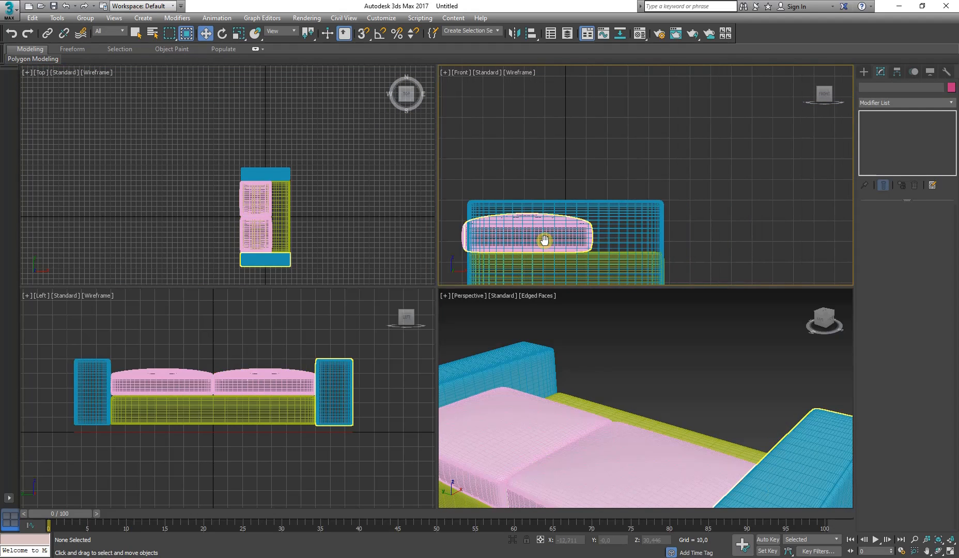
click(863, 73)
click(885, 134)
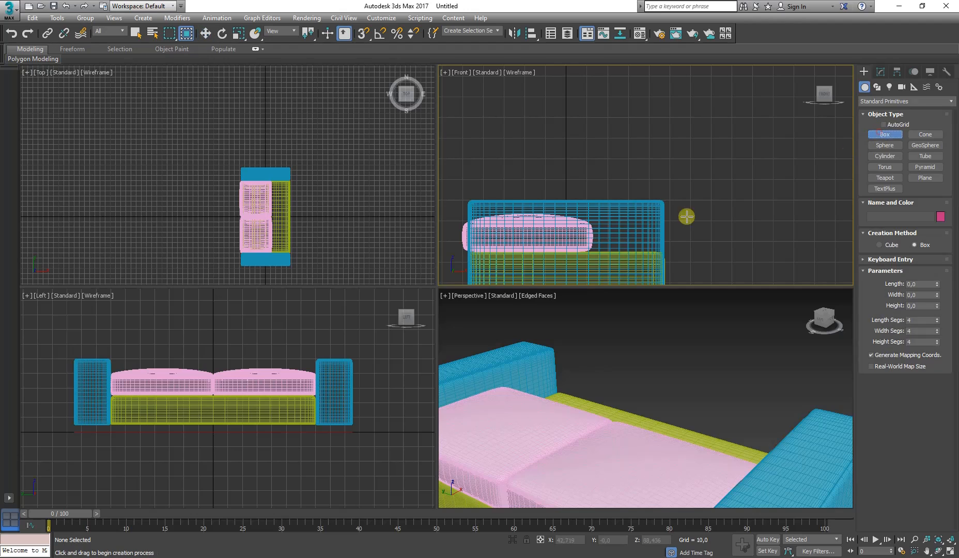
scroll(671, 399, down, 10)
scroll(653, 353, up, 10)
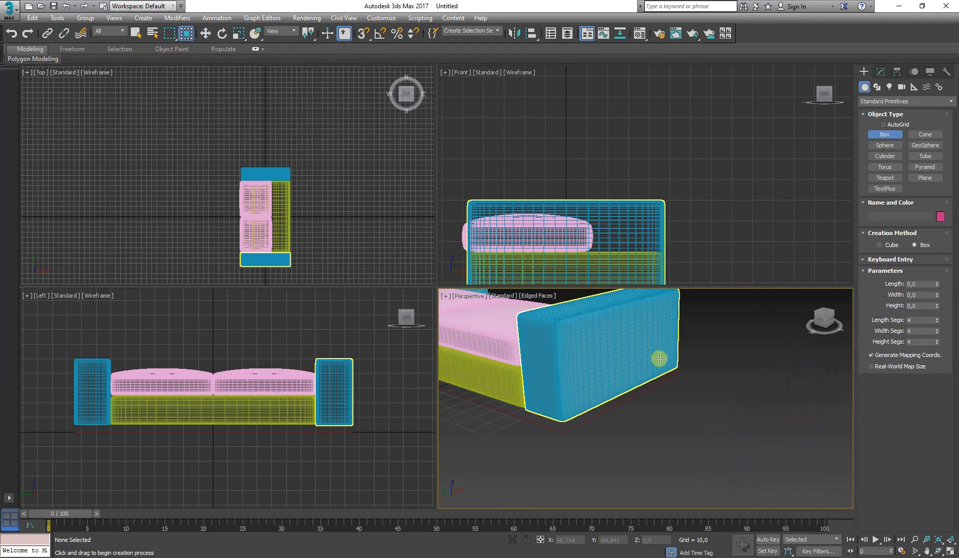
drag(642, 419, 739, 444)
click(742, 361)
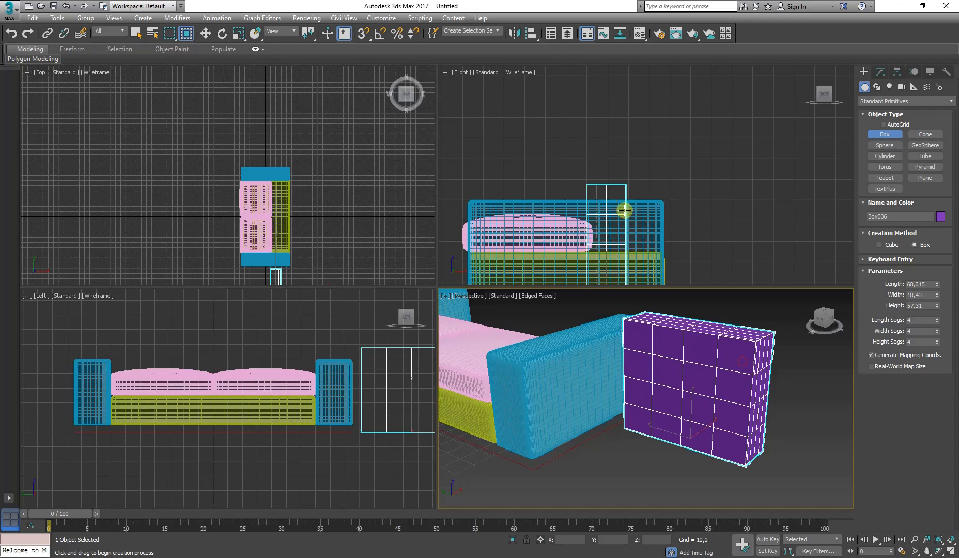
click(205, 33)
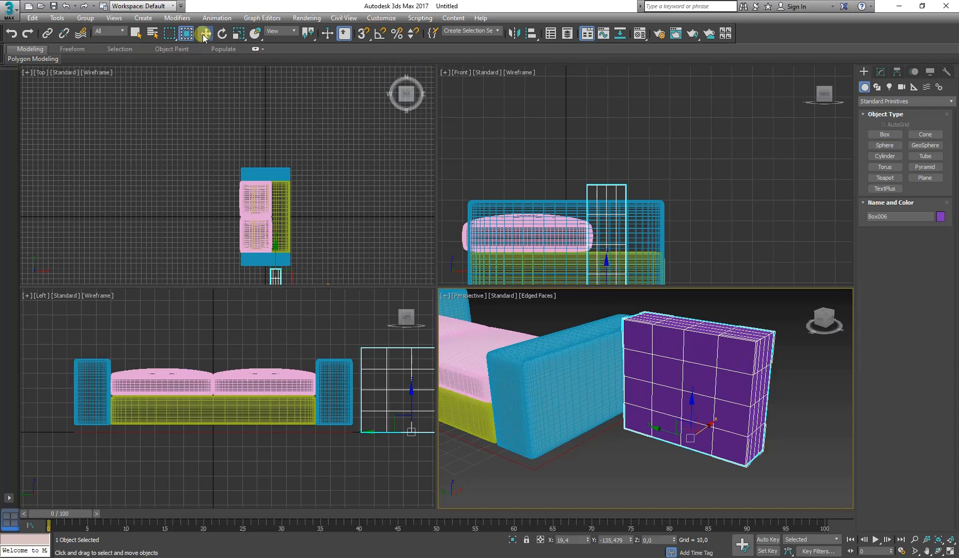
- Set the new purple box's length to 140 and its width to 15
click(880, 72)
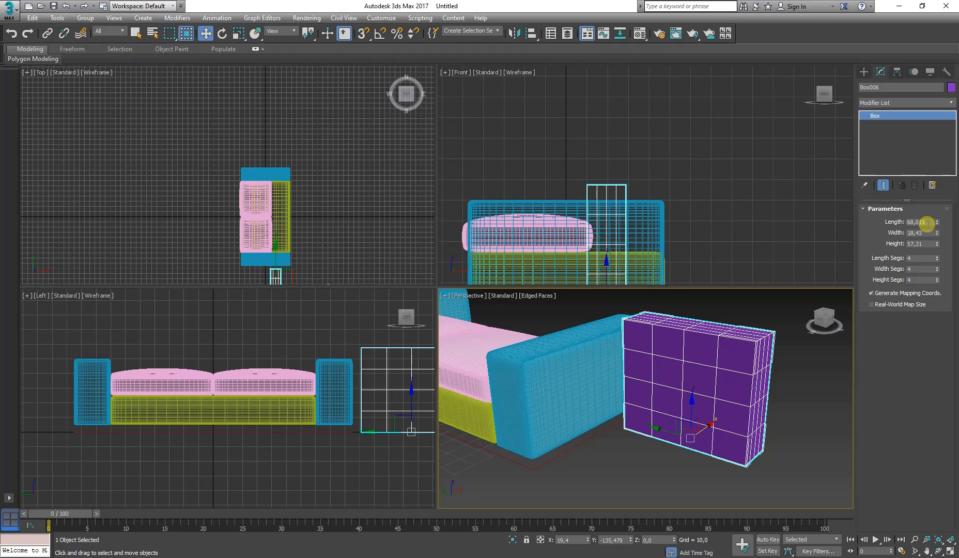
drag(928, 224, 889, 222)
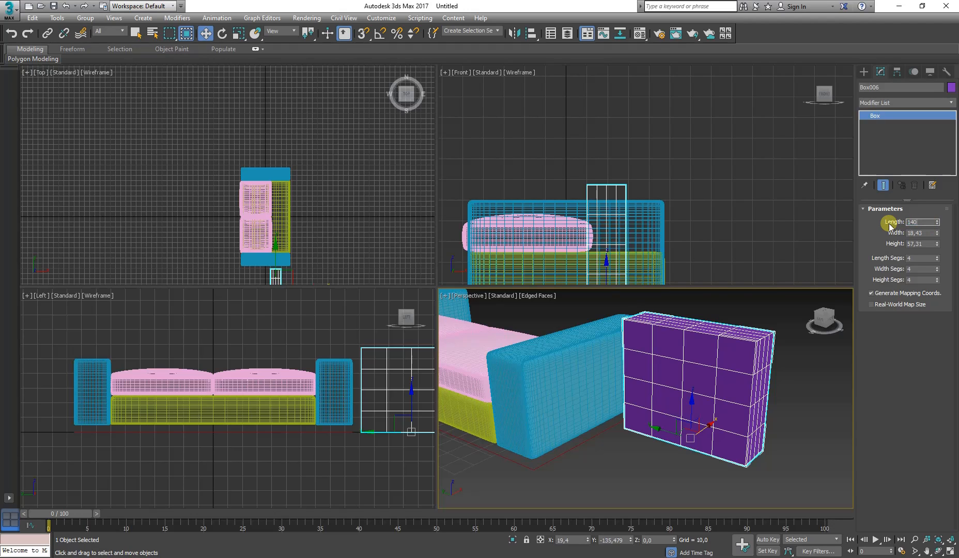
key(Return)
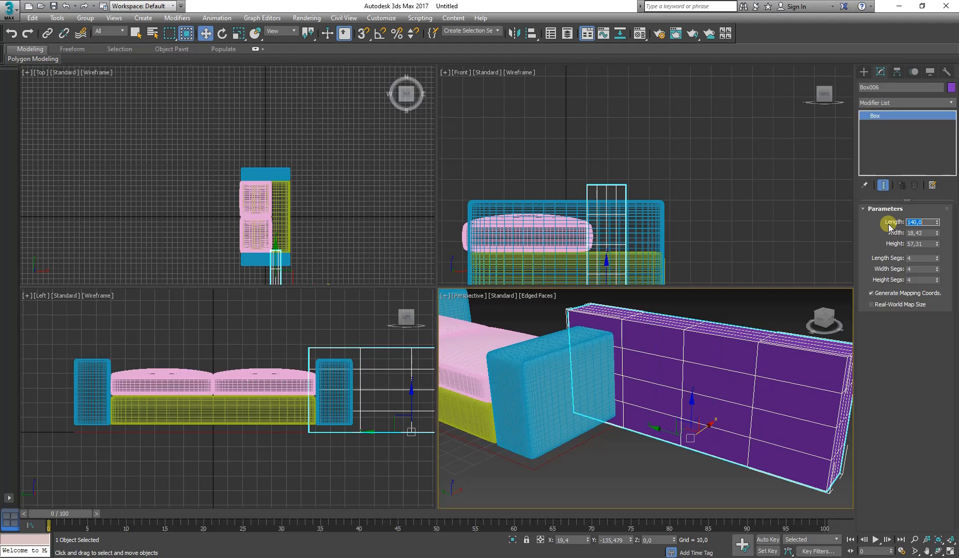
double_click(923, 233)
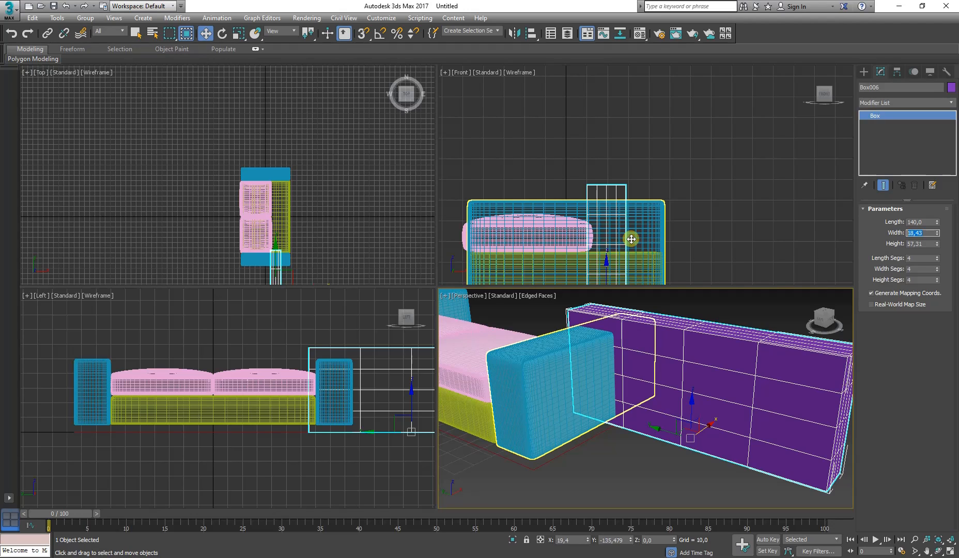
key(Return)
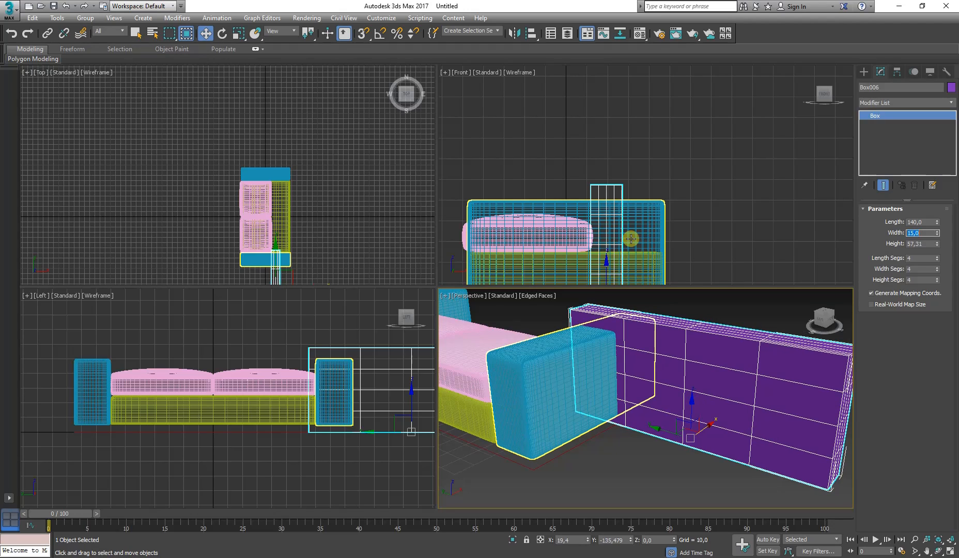
- Look up the KIVIK product dimensions in the browser and set the purple box's height to 62
double_click(920, 243)
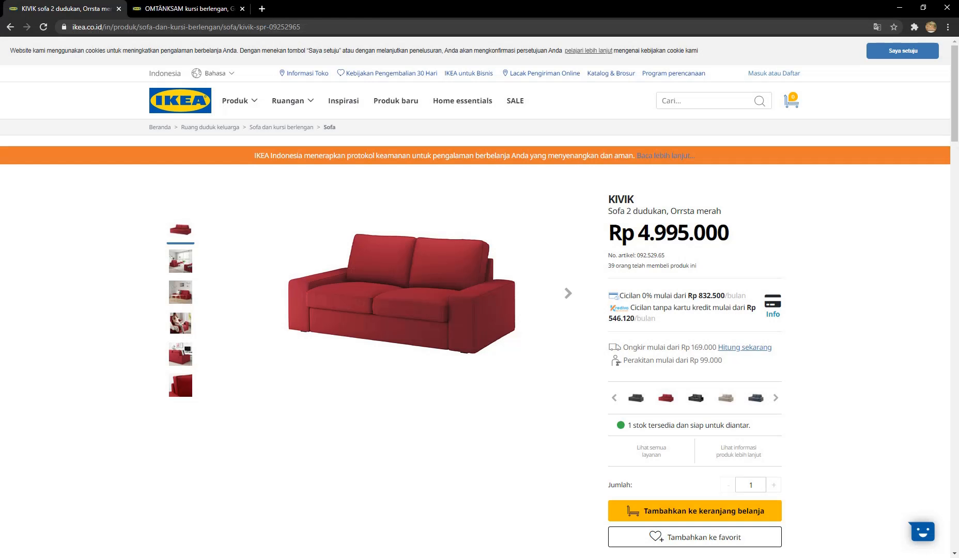
scroll(67, 266, down, 10)
scroll(67, 266, down, 10)
scroll(67, 266, up, 4)
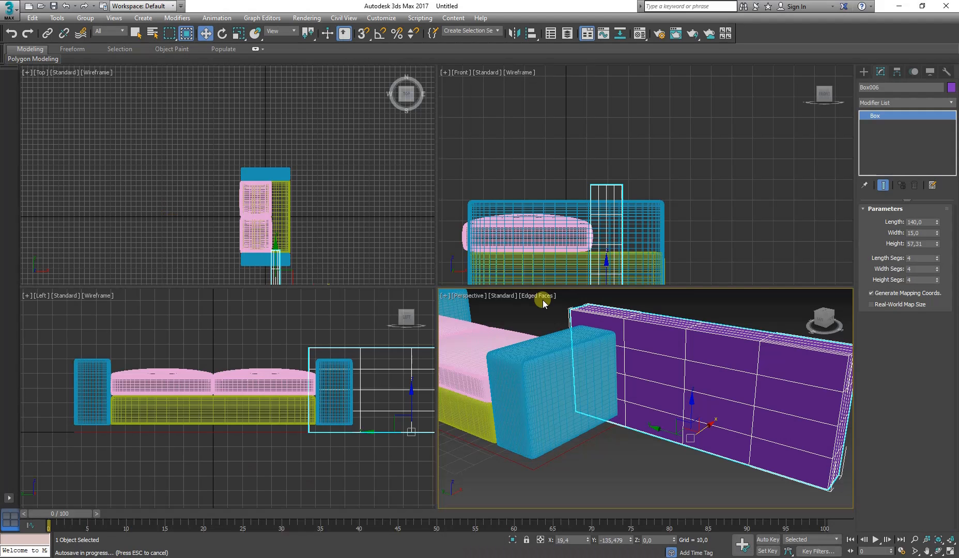
click(566, 214)
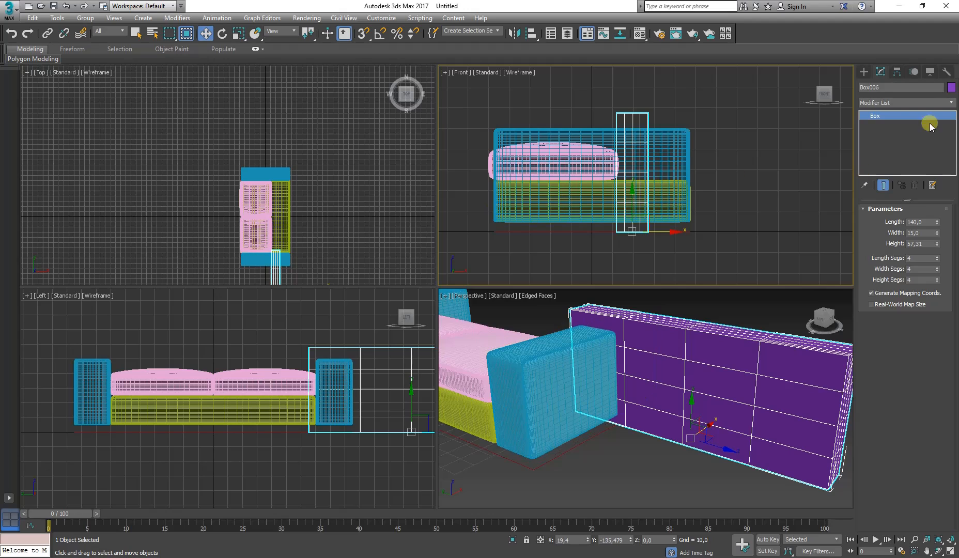
double_click(914, 244)
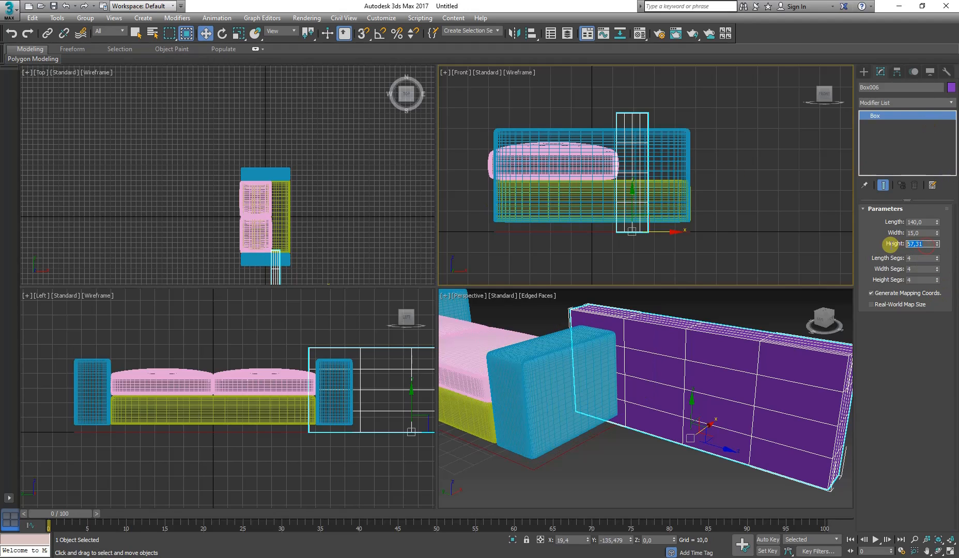
text(62)
key(Return)
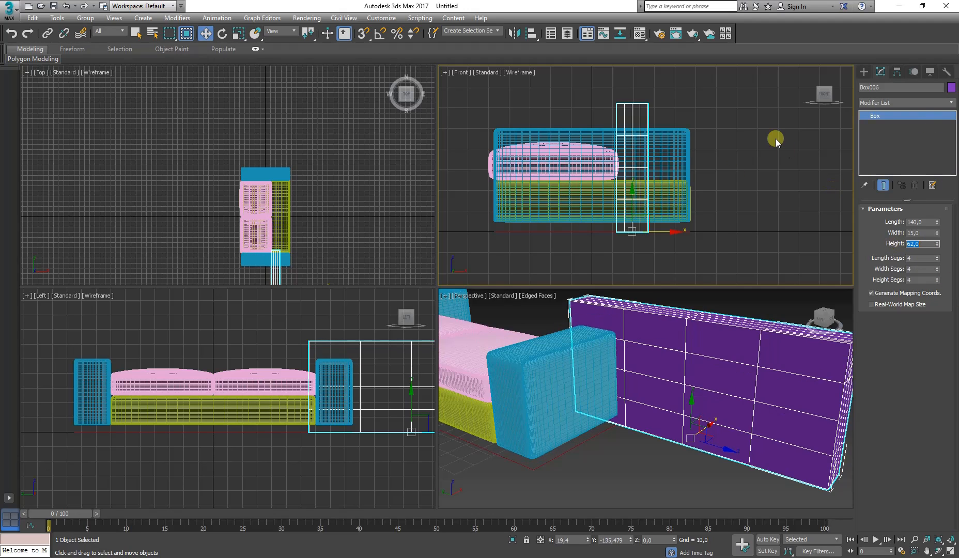
- Raise the purple box to the top of the green base and set its height to 42
middle_drag(625, 211, 604, 232)
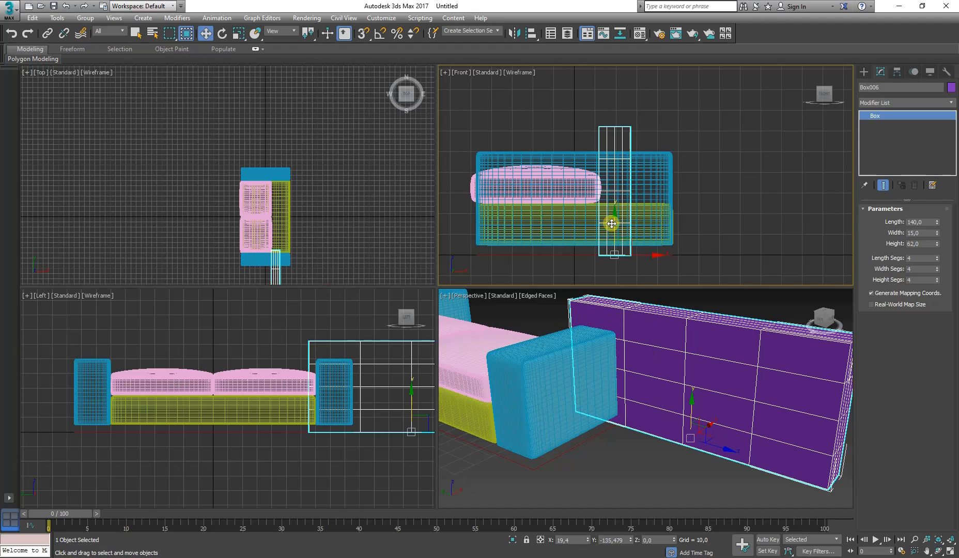
drag(611, 221, 643, 167)
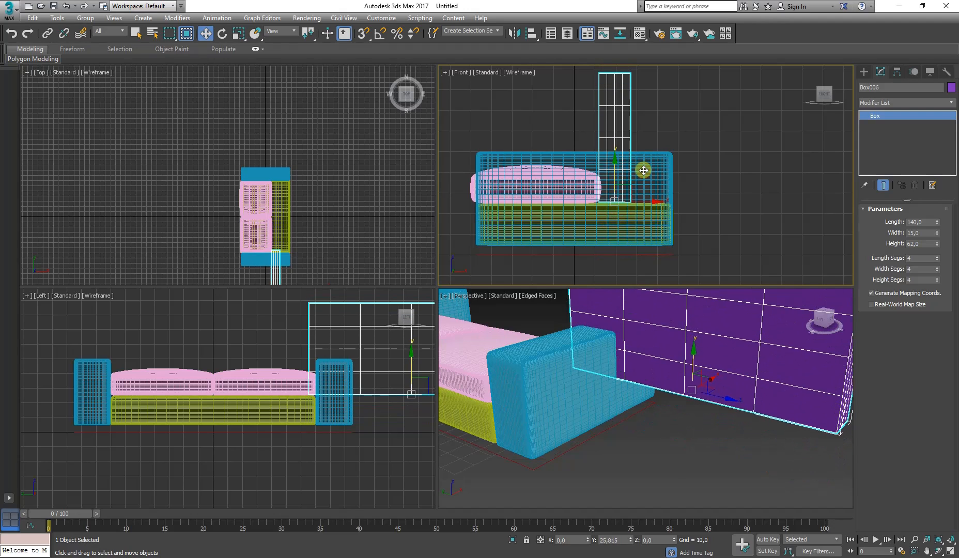
middle_drag(666, 198, 644, 231)
drag(921, 245, 893, 243)
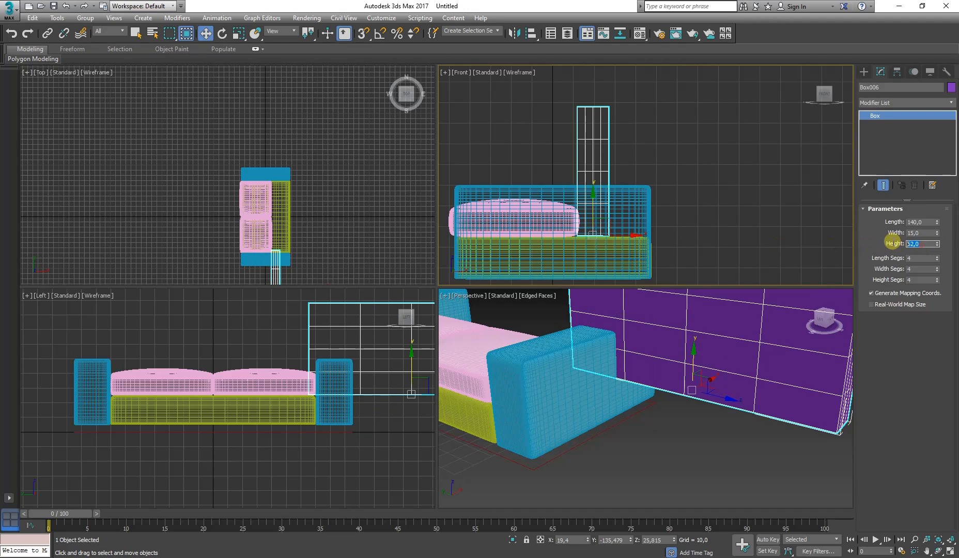
middle_drag(538, 217, 584, 209)
drag(923, 243, 897, 244)
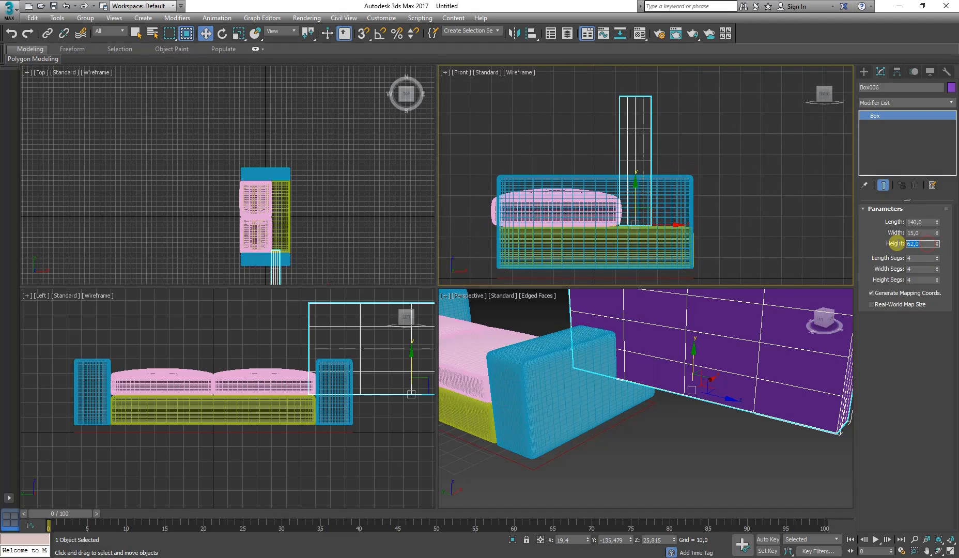
text(42)
key(Return)
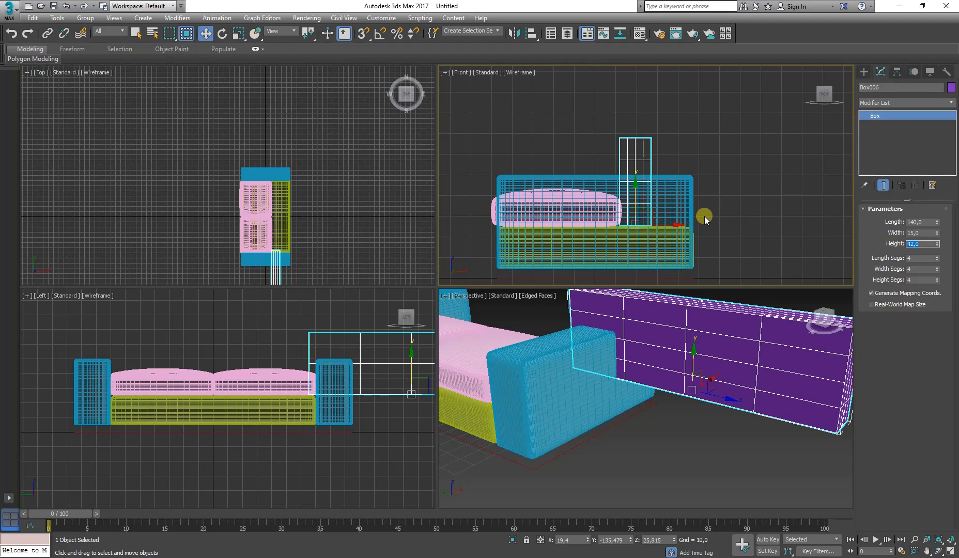
- Move the purple box back until its rear face is flush with the armrest's rear edge, with its underside on the green base
drag(663, 224, 706, 226)
scroll(682, 215, up, 6)
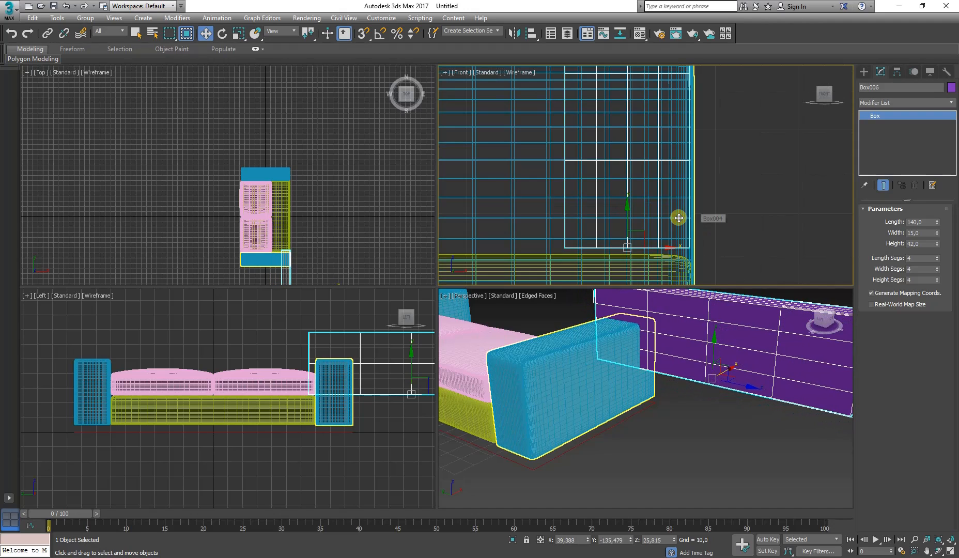
drag(590, 193, 629, 219)
scroll(590, 222, up, 3)
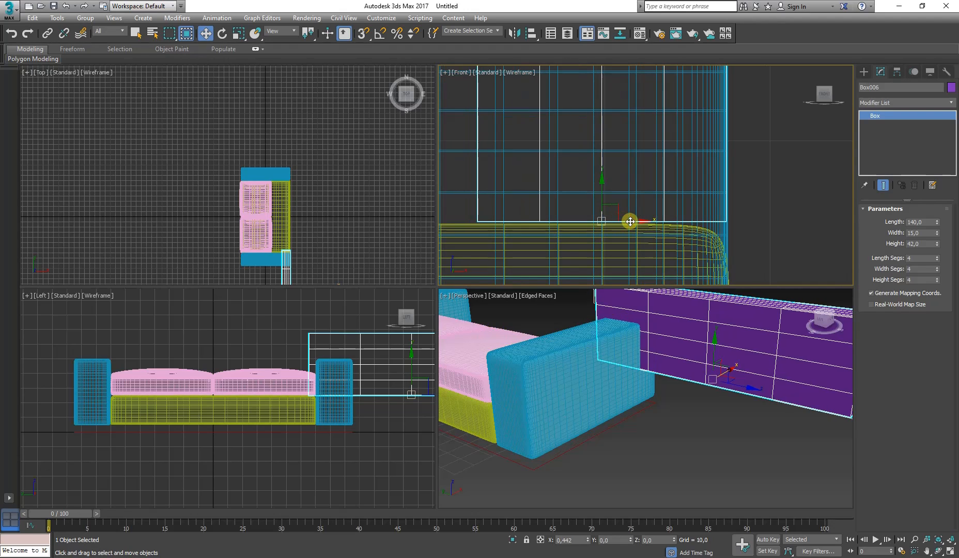
scroll(623, 171, down, 2)
scroll(627, 184, down, 1)
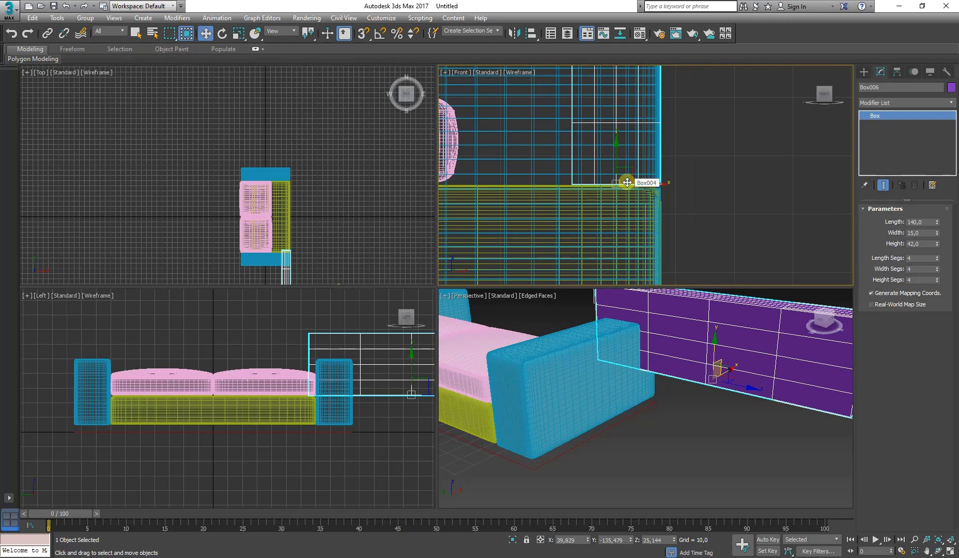
scroll(626, 183, up, 1)
scroll(637, 185, up, 1)
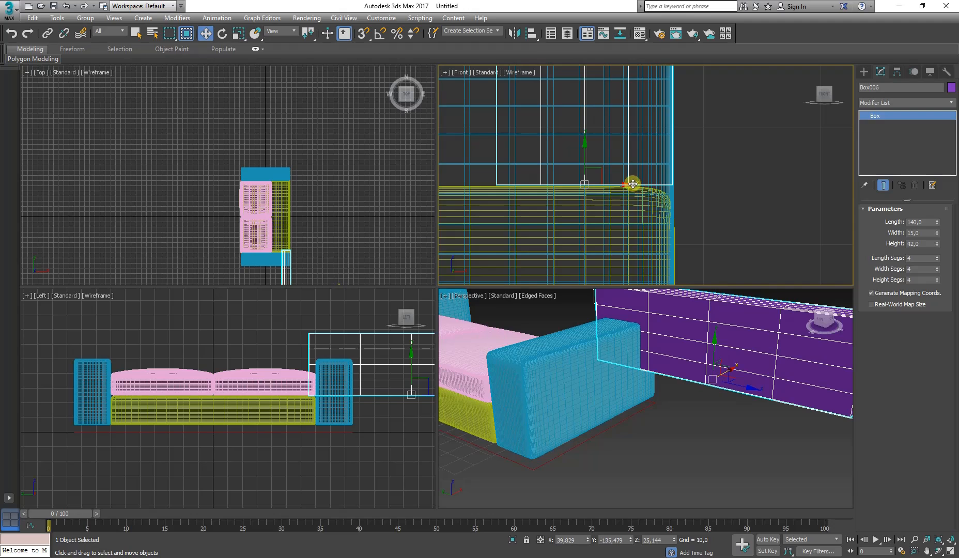
drag(627, 184, 629, 185)
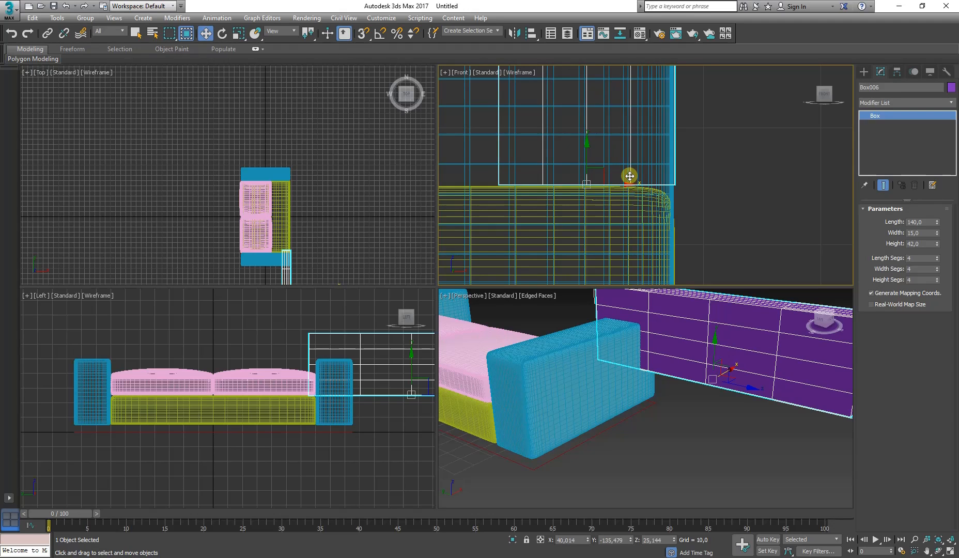
scroll(629, 185, down, 5)
mouse_move(627, 175)
middle_down()
mouse_move(624, 156)
mouse_move(616, 190)
middle_up()
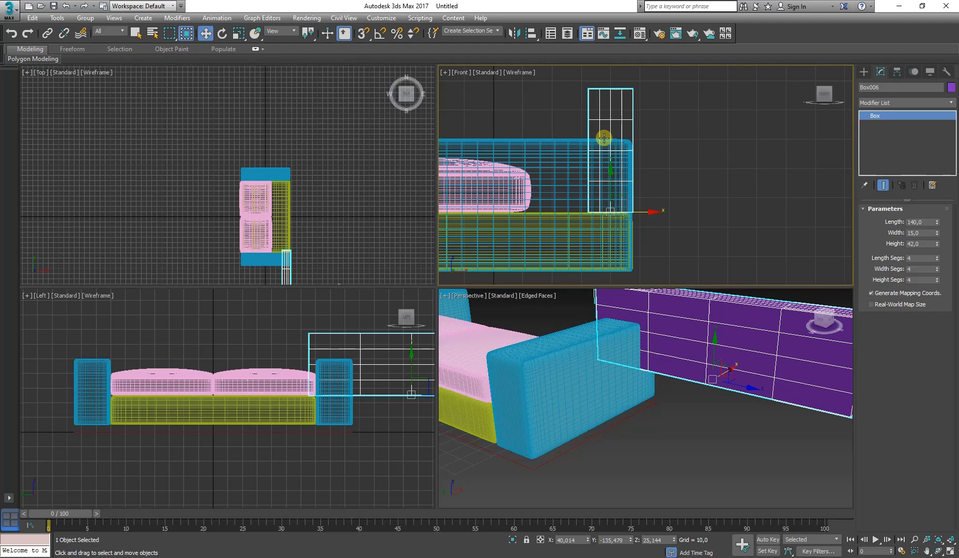
- Convert the purple backrest box to an Editable Poly and check the KIVIK product page in the browser again
scroll(604, 138, up, 3)
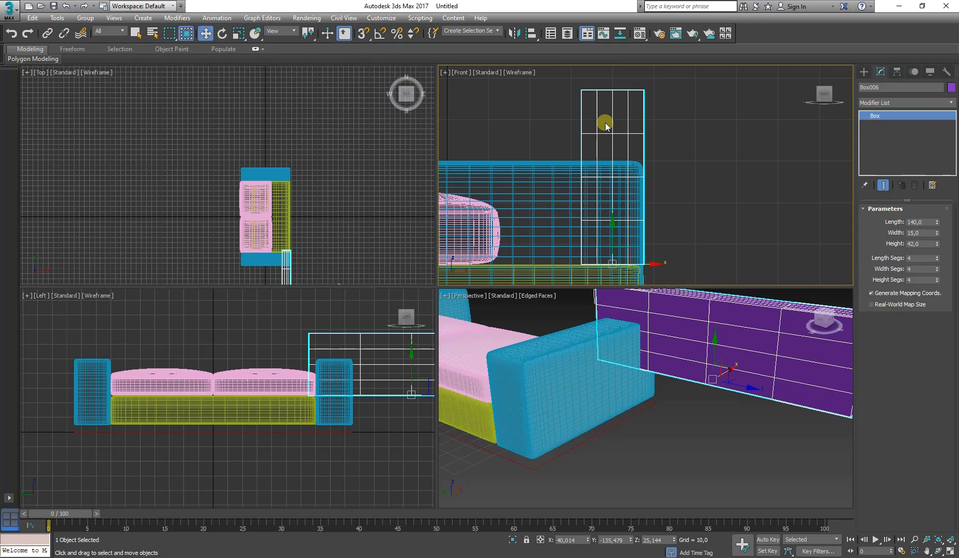
right_click(878, 115)
click(899, 194)
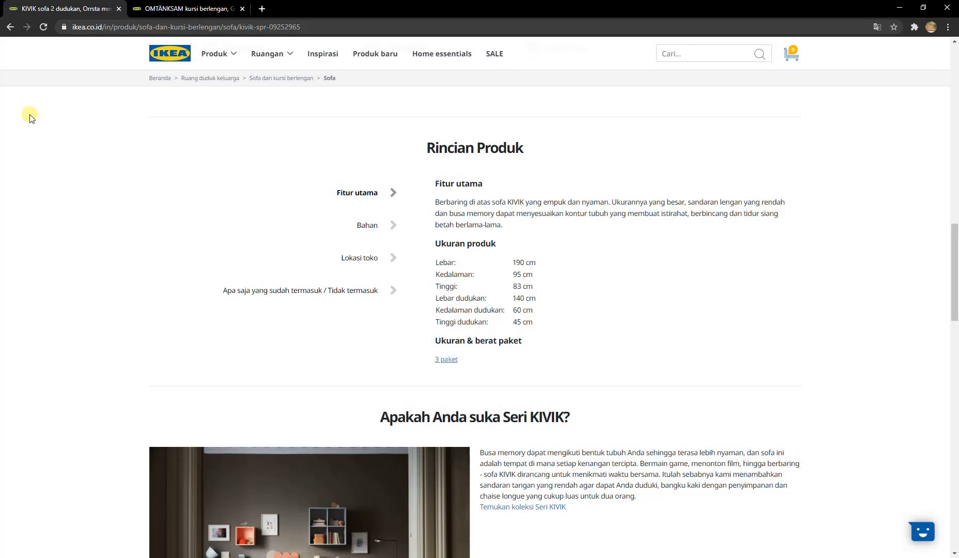
scroll(432, 243, up, 15)
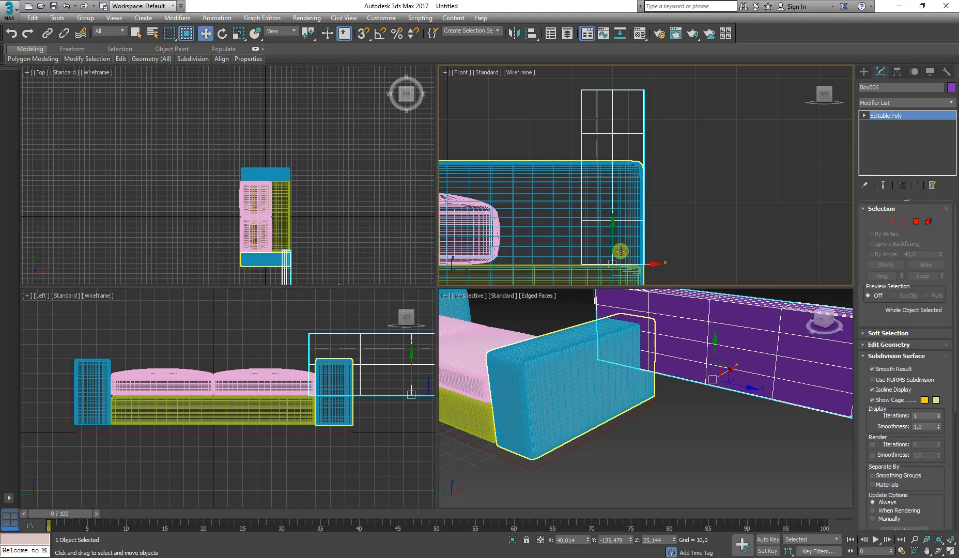
- Narrow the purple backrest box's top in front view by shifting its top vertices toward the rear edge, spacing the columns evenly
drag(619, 251, 569, 175)
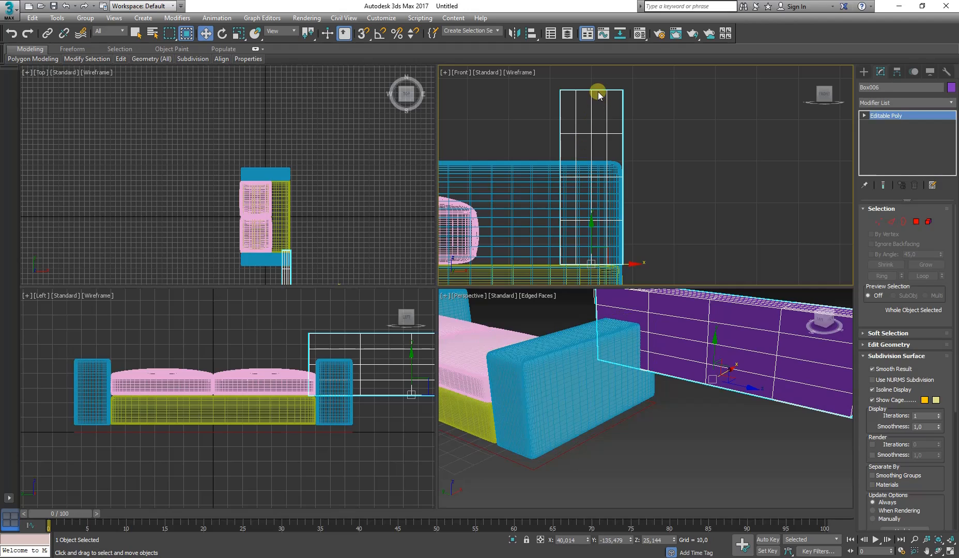
click(877, 221)
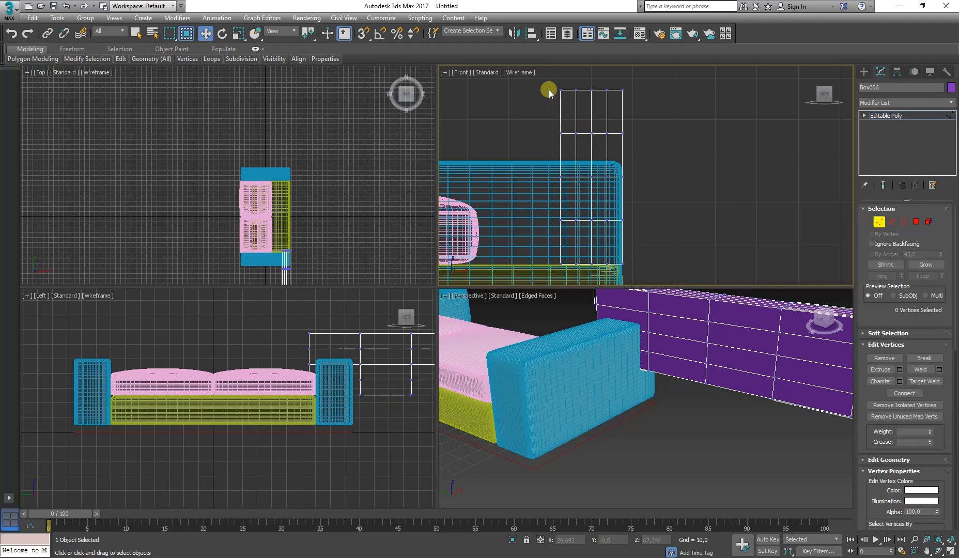
scroll(589, 101, up, 5)
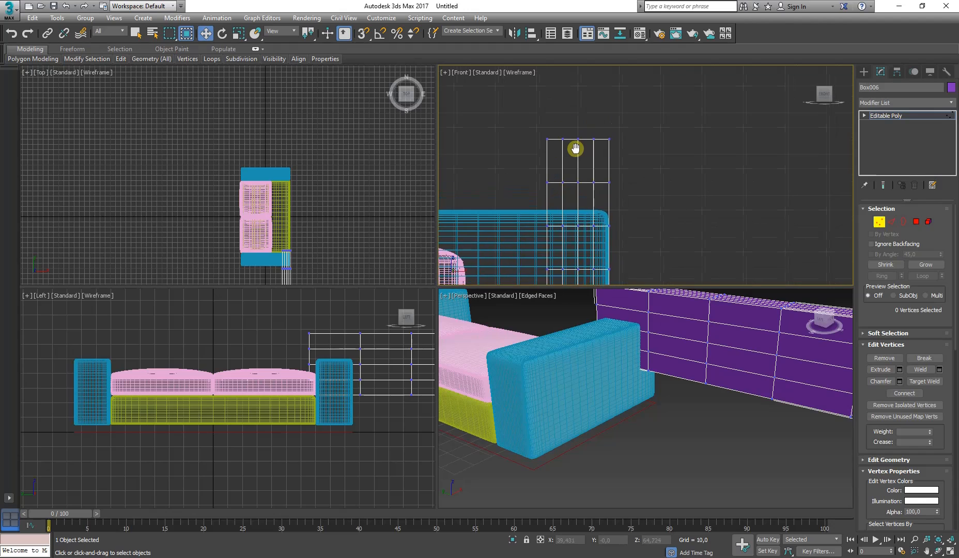
drag(486, 119, 643, 157)
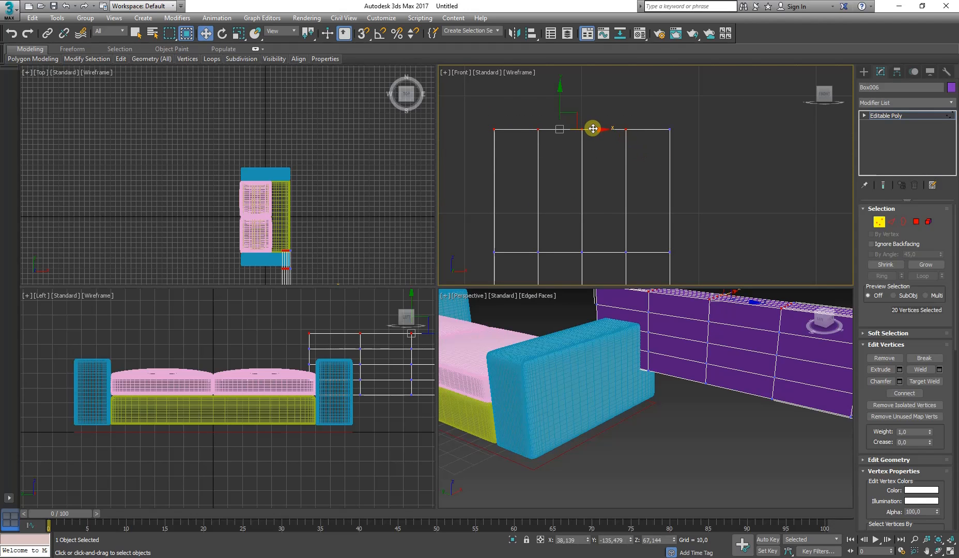
drag(593, 129, 632, 129)
drag(569, 117, 640, 131)
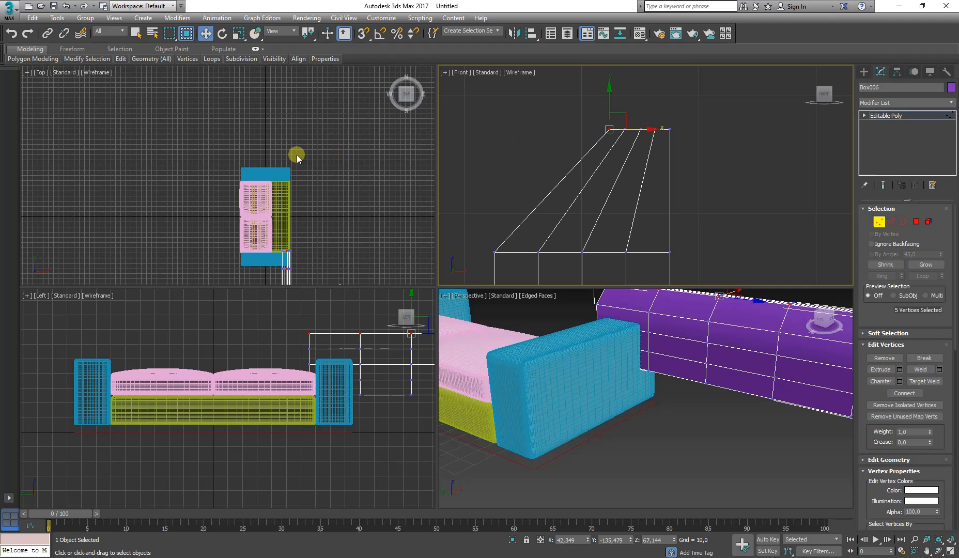
- Check the KIVIK photo in the browser, then arch the backrest's top vertices into a rounded profile, with the middle column highest
key(alt+Tab)
click(428, 259)
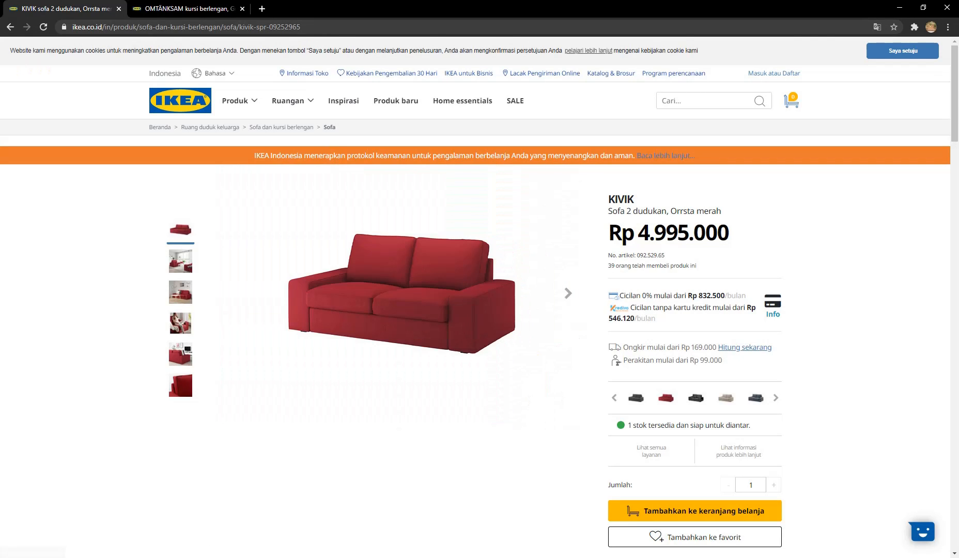
key(alt+Tab)
click(649, 120)
scroll(642, 124, up, 3)
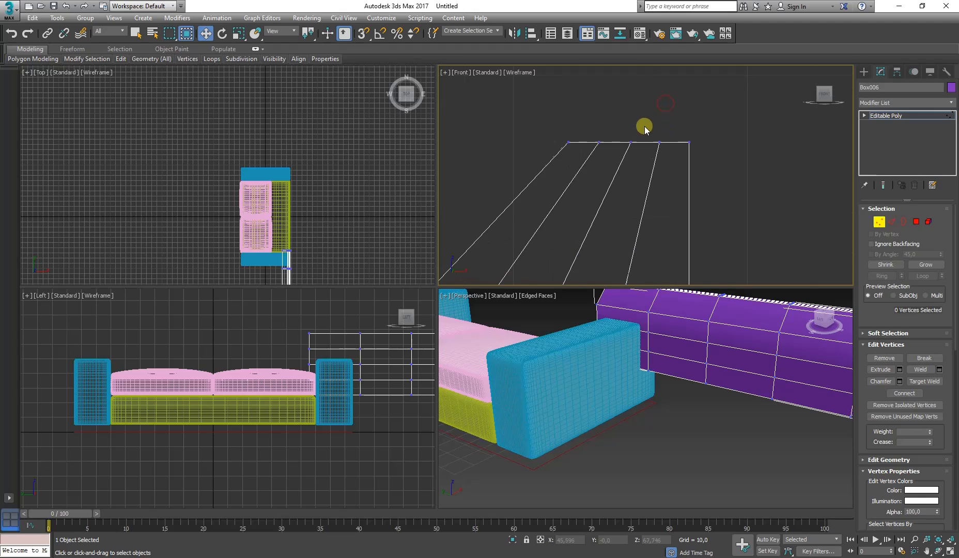
drag(574, 187, 607, 152)
drag(615, 188, 636, 216)
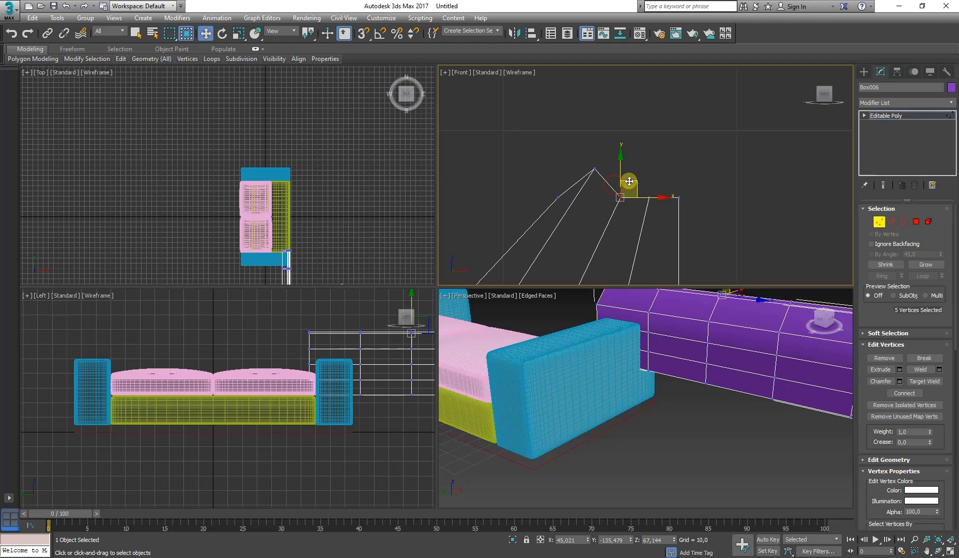
drag(619, 169, 615, 135)
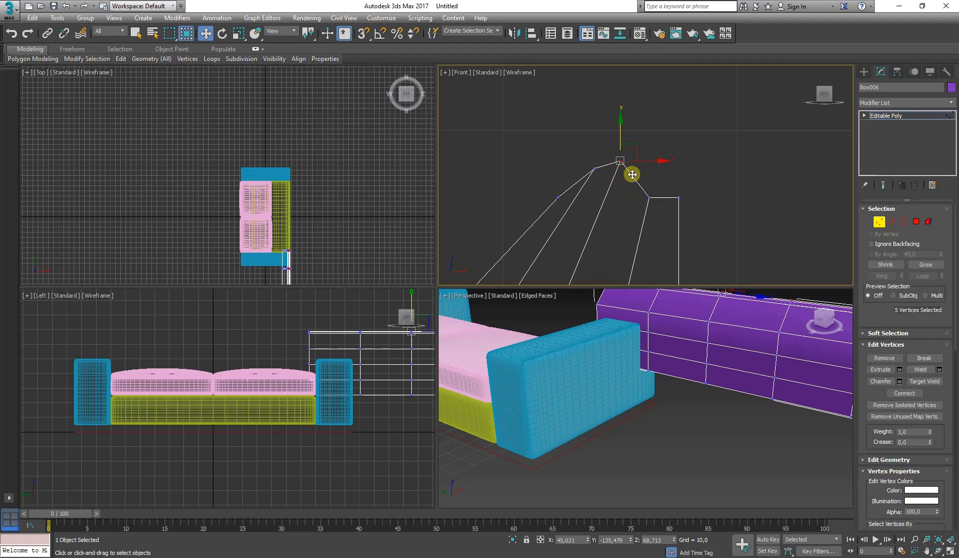
drag(638, 182, 661, 207)
drag(653, 170, 675, 171)
scroll(600, 135, down, 3)
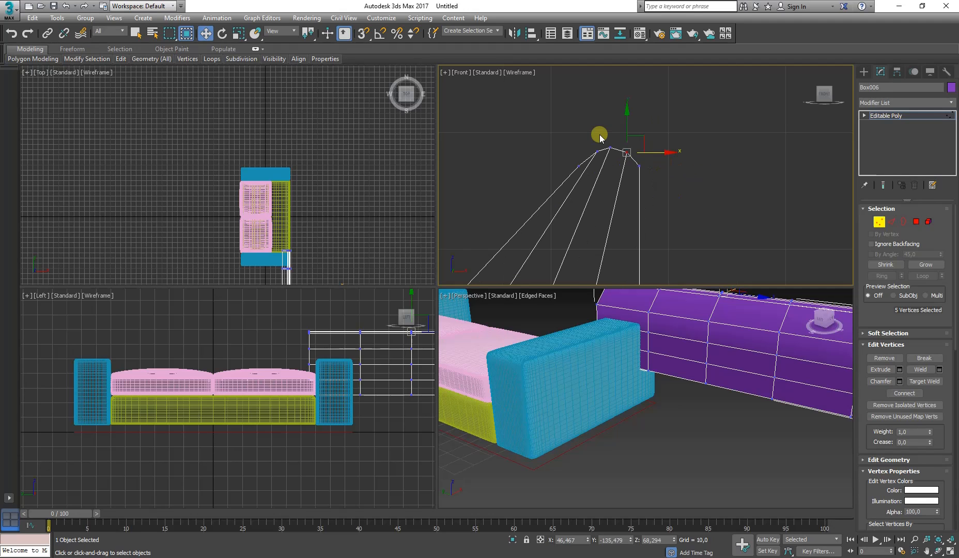
- Move the rearmost inner column of side vertices back, row by row, so it slants in line with the narrowed top
scroll(631, 125, down, 4)
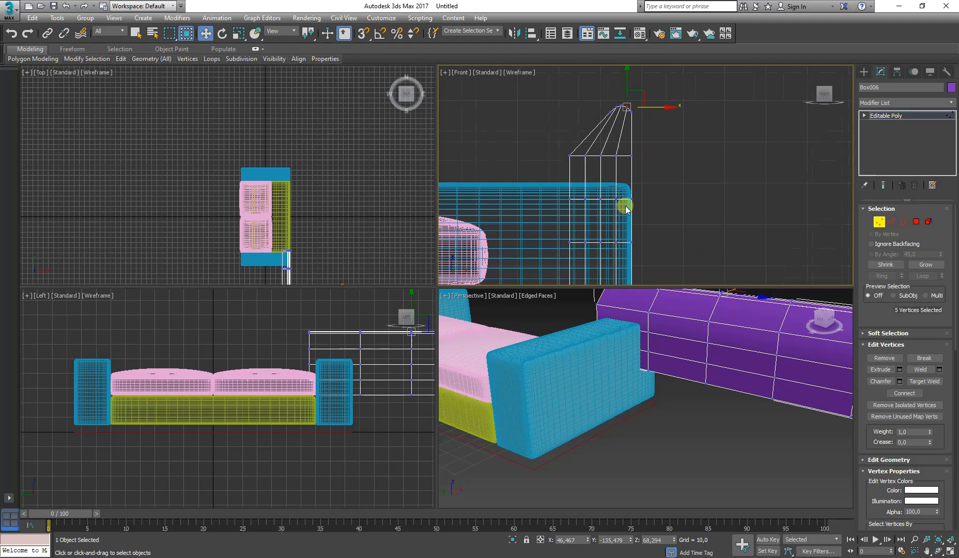
middle_drag(622, 200, 606, 161)
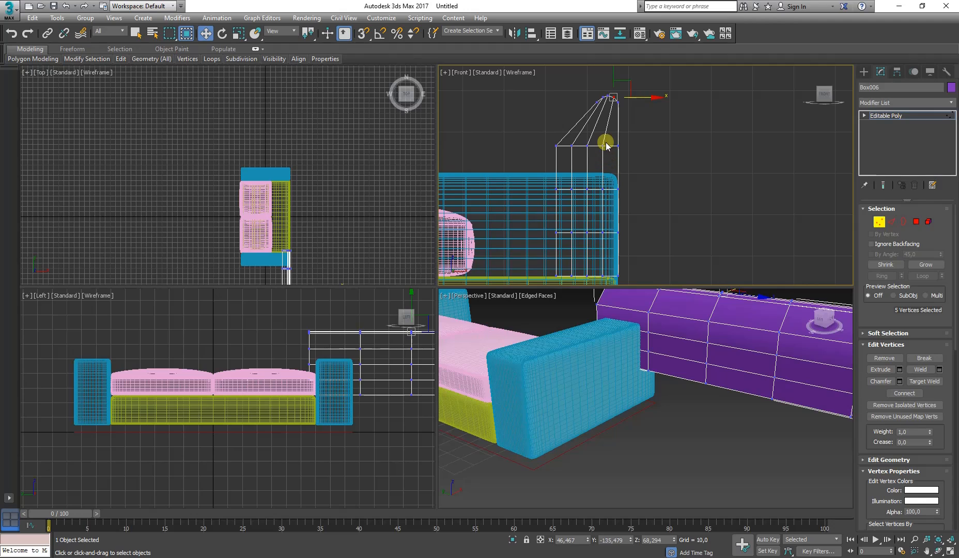
scroll(608, 140, up, 2)
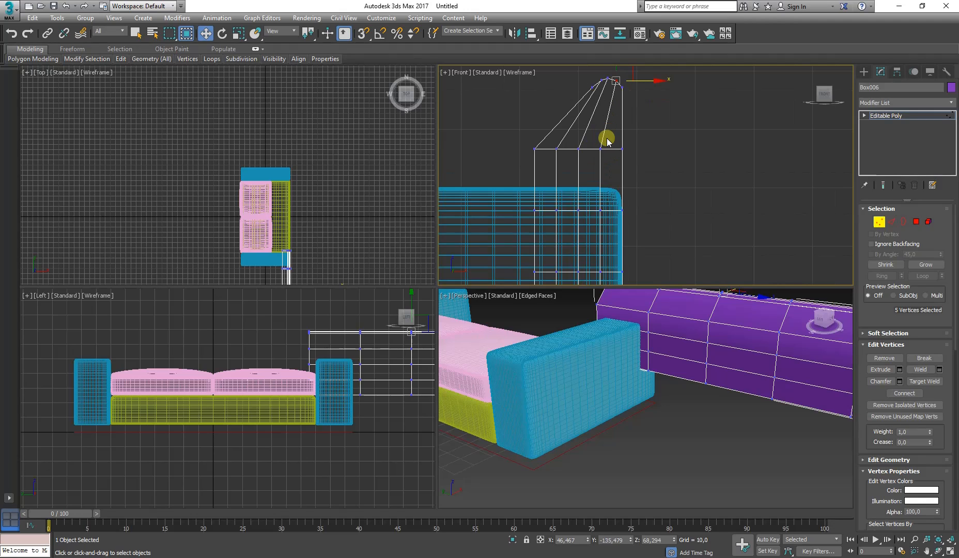
drag(607, 140, 589, 175)
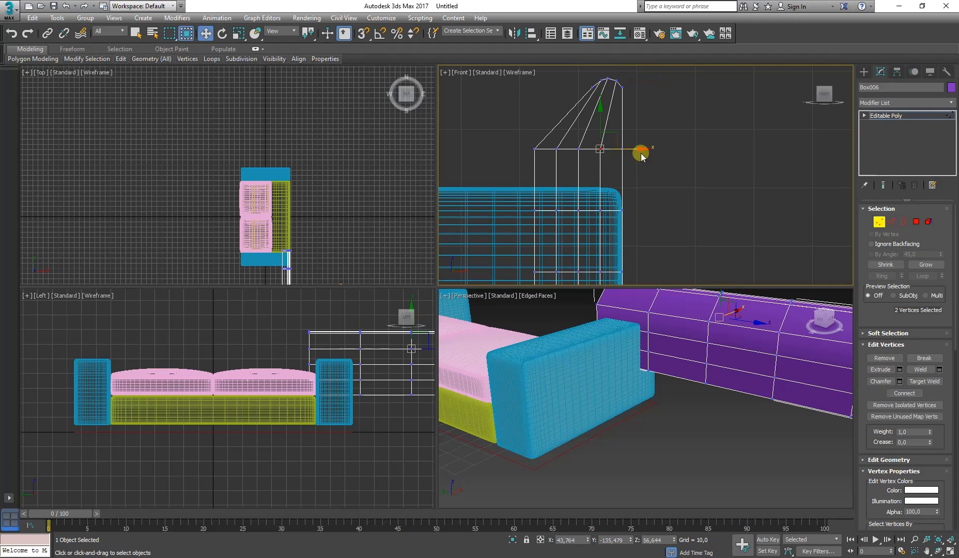
drag(640, 148, 651, 150)
drag(579, 229, 636, 208)
middle_drag(636, 208, 598, 256)
click(600, 247)
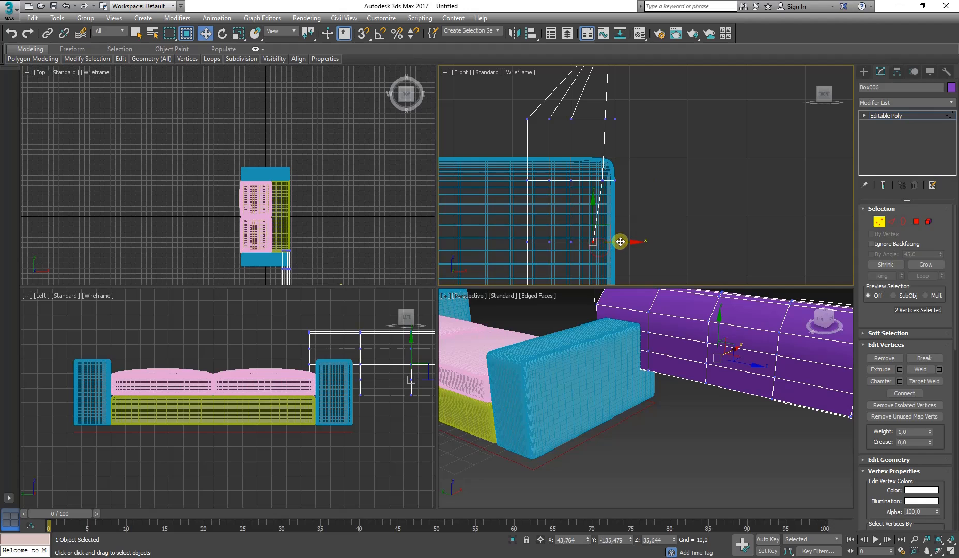
drag(619, 242, 624, 241)
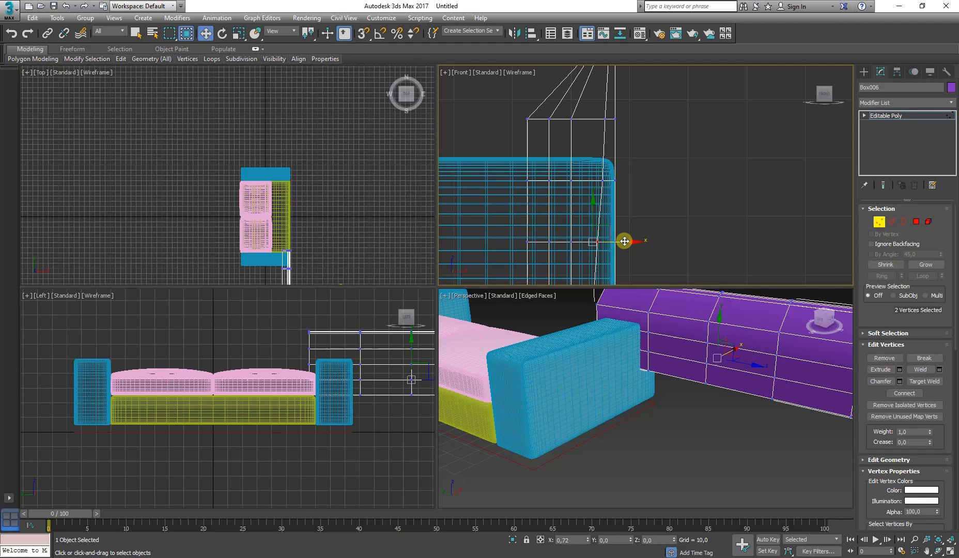
click(602, 180)
drag(631, 183, 629, 183)
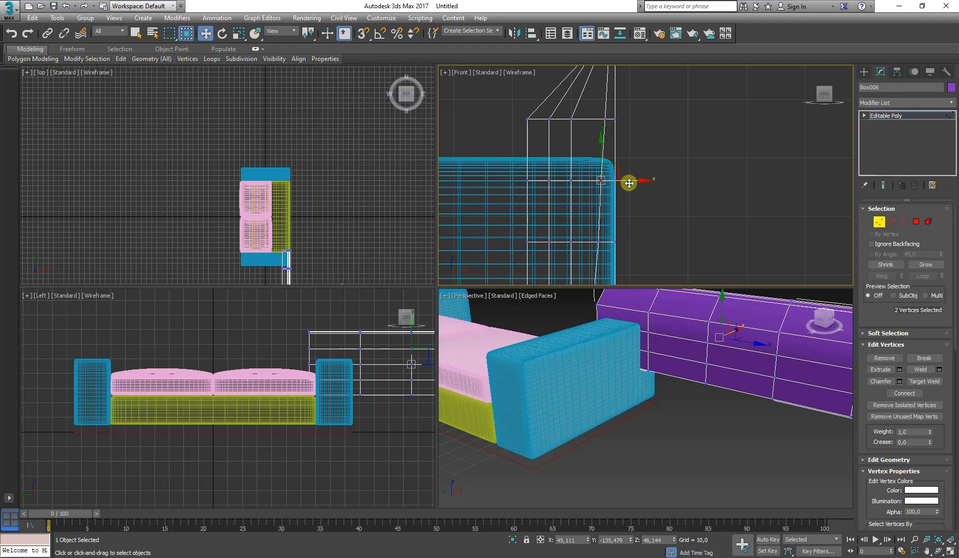
middle_drag(567, 146, 555, 311)
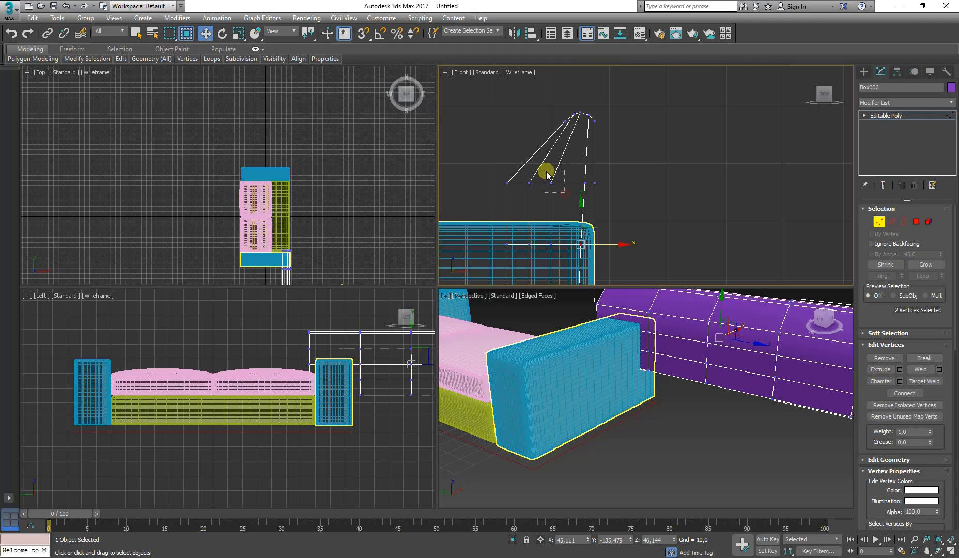
- Slant the middle column of the backrest's side vertices toward the rear, adjusting each of its upper rows
click(551, 183)
mouse_move(577, 193)
mouse_down()
mouse_move(578, 182)
mouse_move(593, 183)
mouse_up()
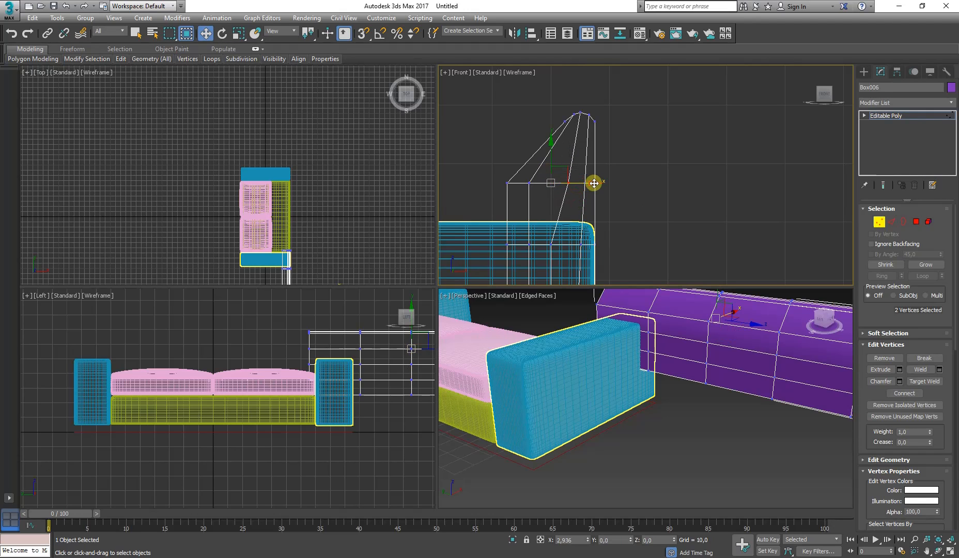
middle_drag(595, 183, 567, 216)
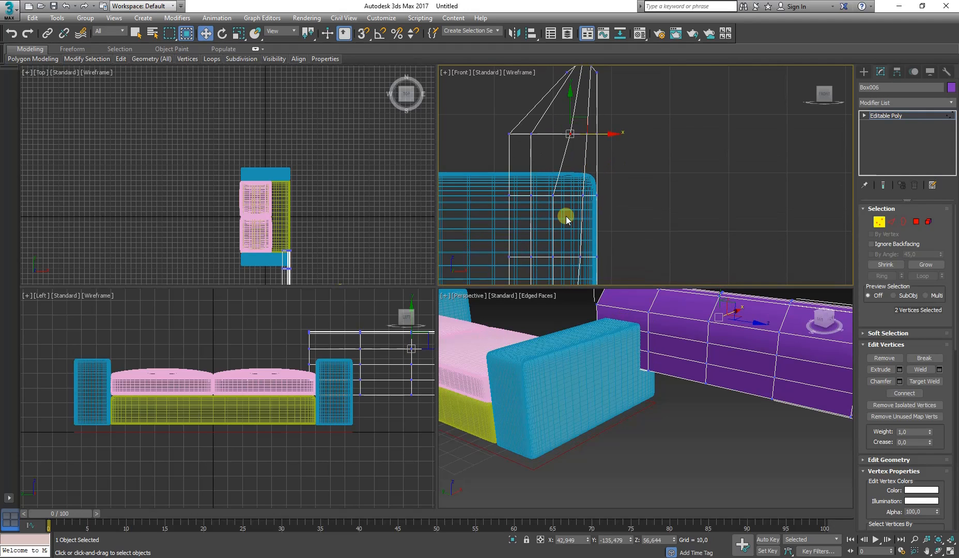
drag(550, 186, 594, 195)
middle_drag(578, 238, 573, 195)
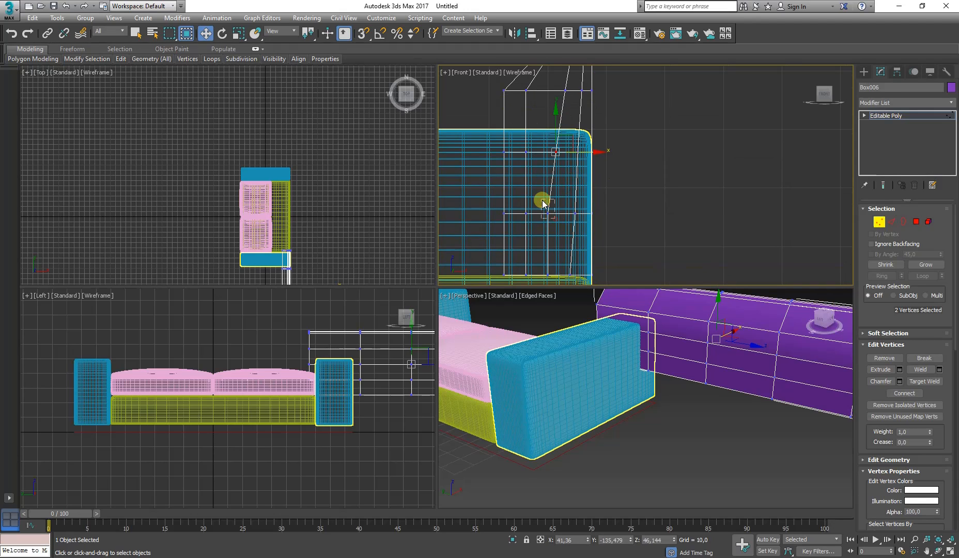
drag(542, 204, 595, 215)
- Slant the front inner column of the backrest's side vertices toward the rear, following the neighbouring column
middle_drag(532, 164, 520, 229)
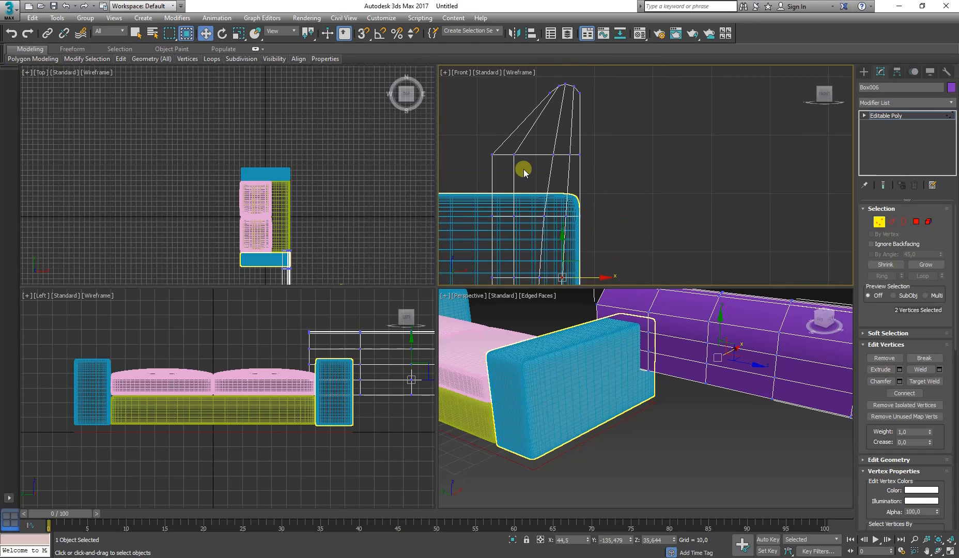
click(509, 154)
drag(548, 157, 571, 154)
middle_drag(540, 231, 536, 187)
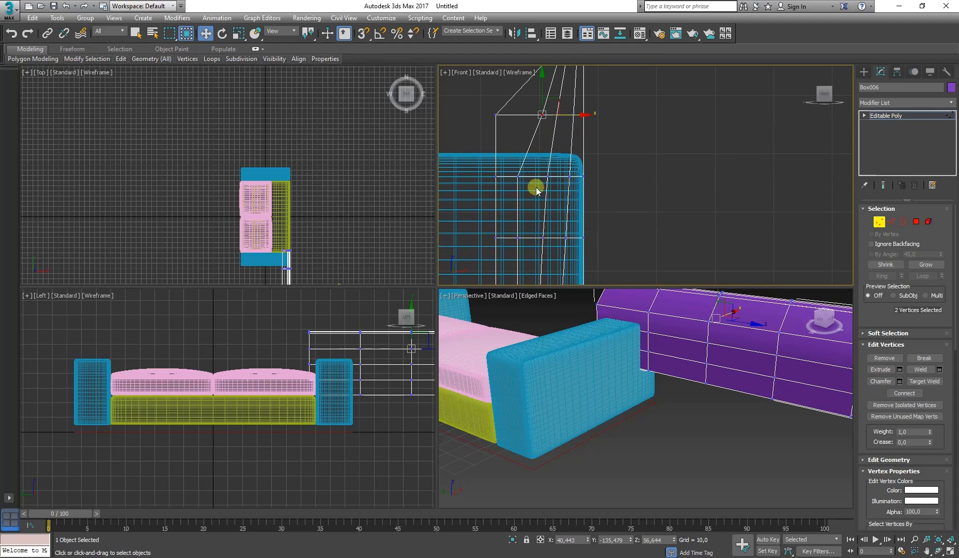
drag(532, 189, 490, 154)
- Move the front face's vertex rows back so the backrest's front slopes evenly from the base up to the rounded top
drag(538, 180, 552, 181)
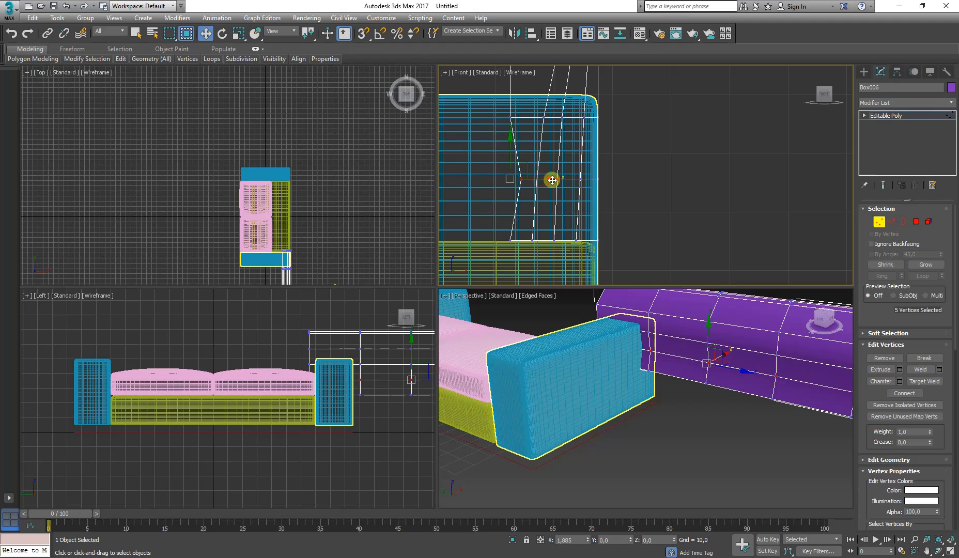
middle_drag(555, 150, 532, 253)
drag(504, 229, 537, 211)
drag(468, 139, 565, 156)
scroll(596, 154, down, 2)
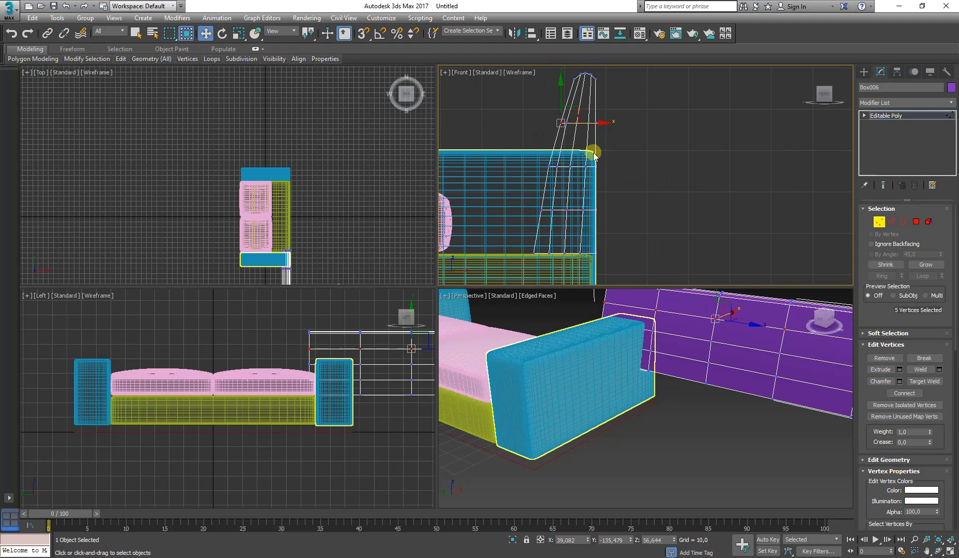
middle_drag(322, 233, 320, 137)
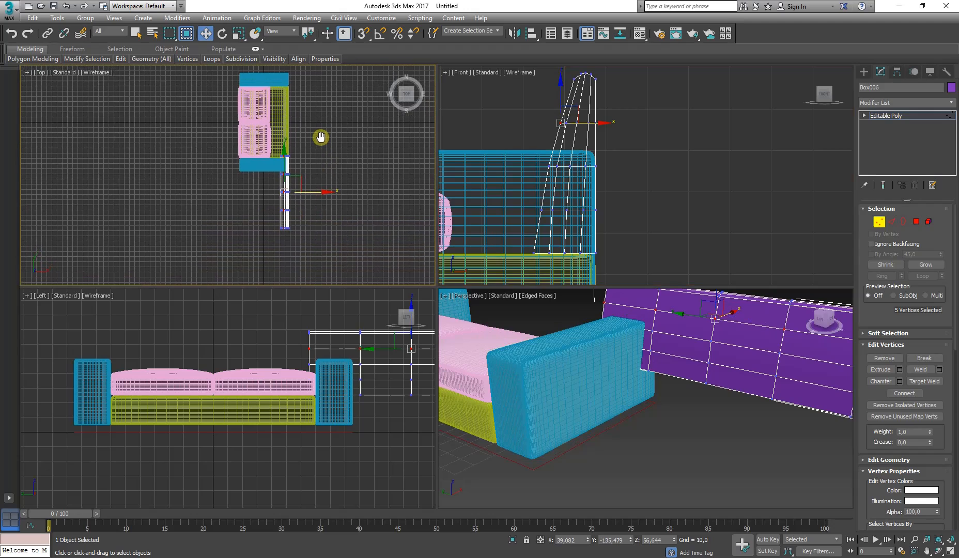
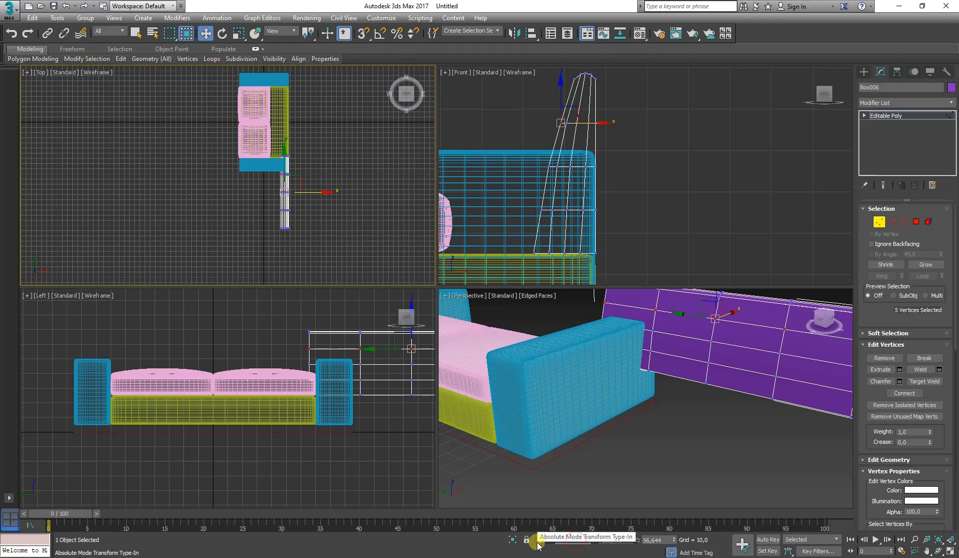
key(Tab)
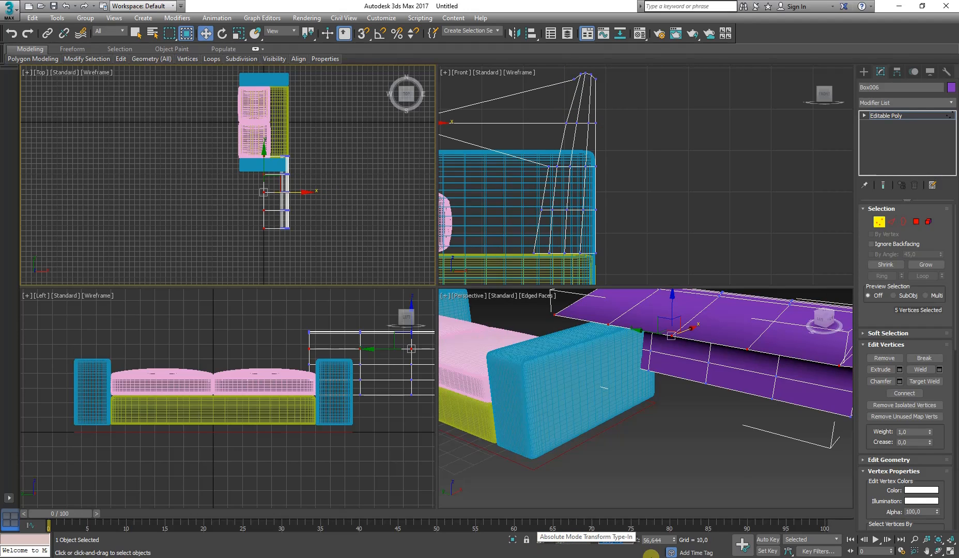
right_click(714, 450)
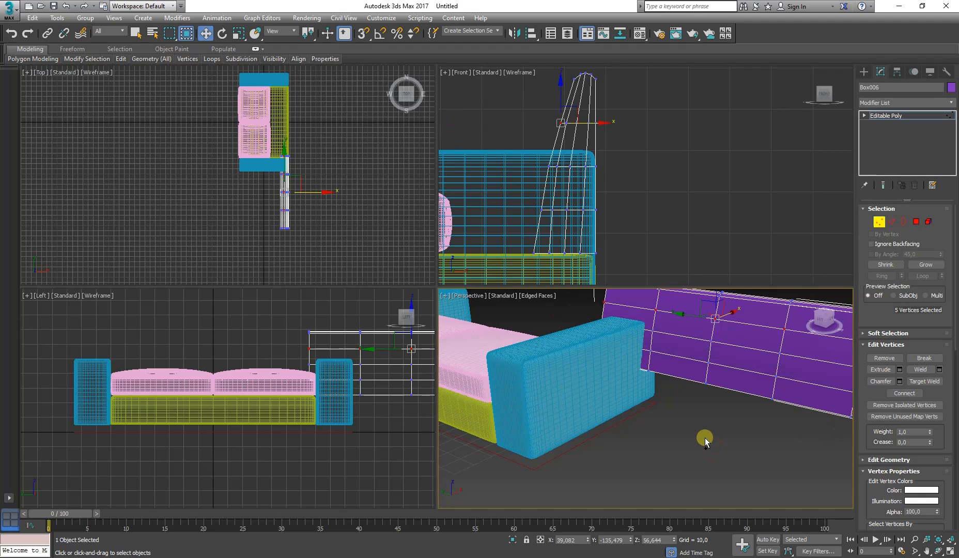
- Leave vertex editing and center the whole backrest between the armrests by setting its Y position to 0
click(879, 222)
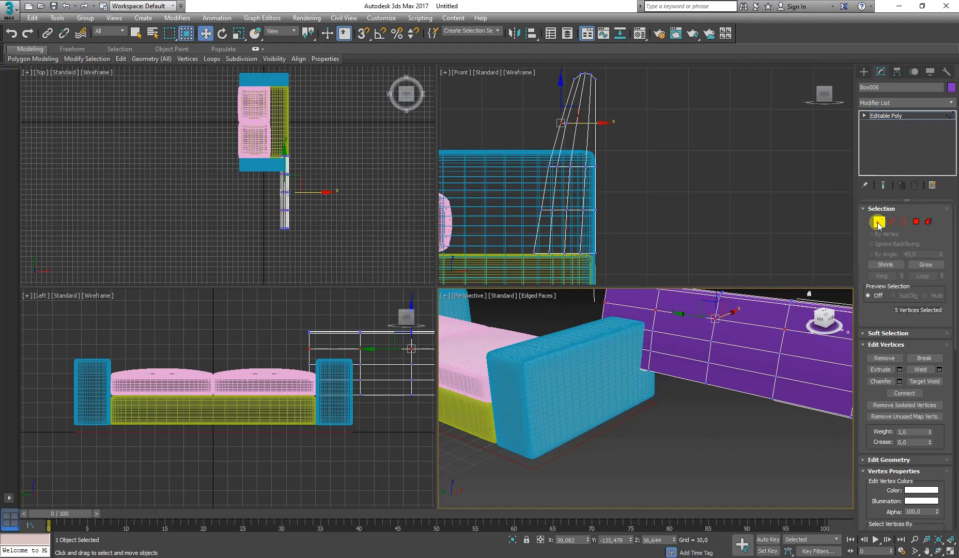
double_click(573, 539)
text(0)
key(Return)
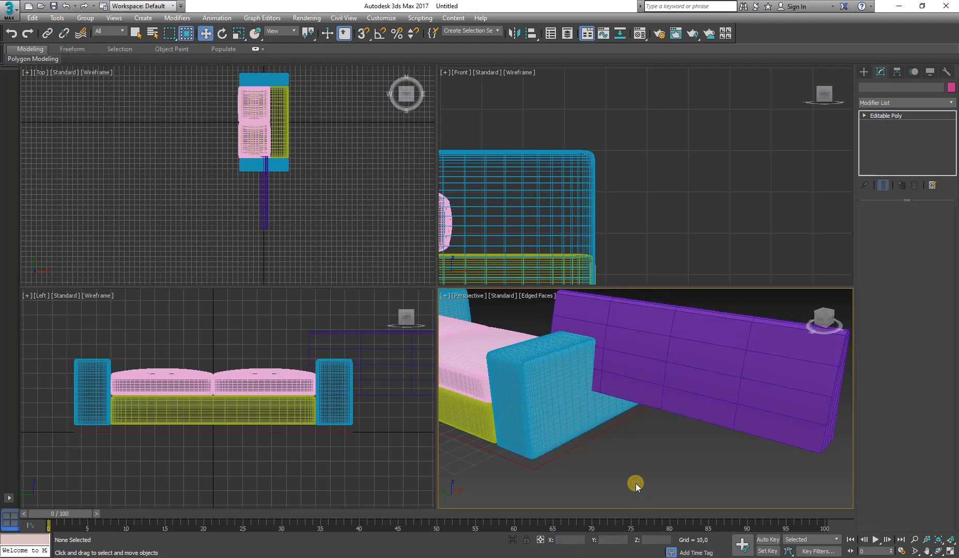
key(ctrl+z)
double_click(625, 540)
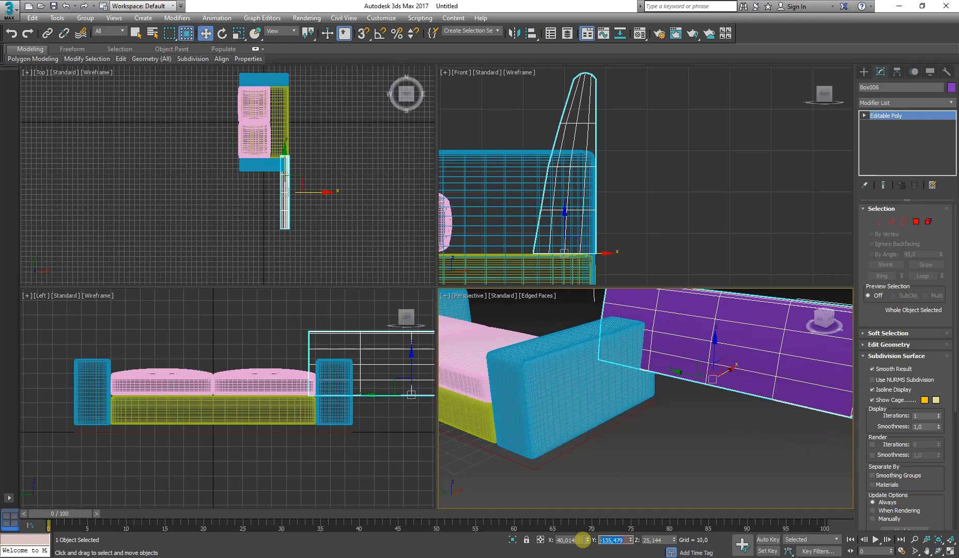
text(0)
key(Return)
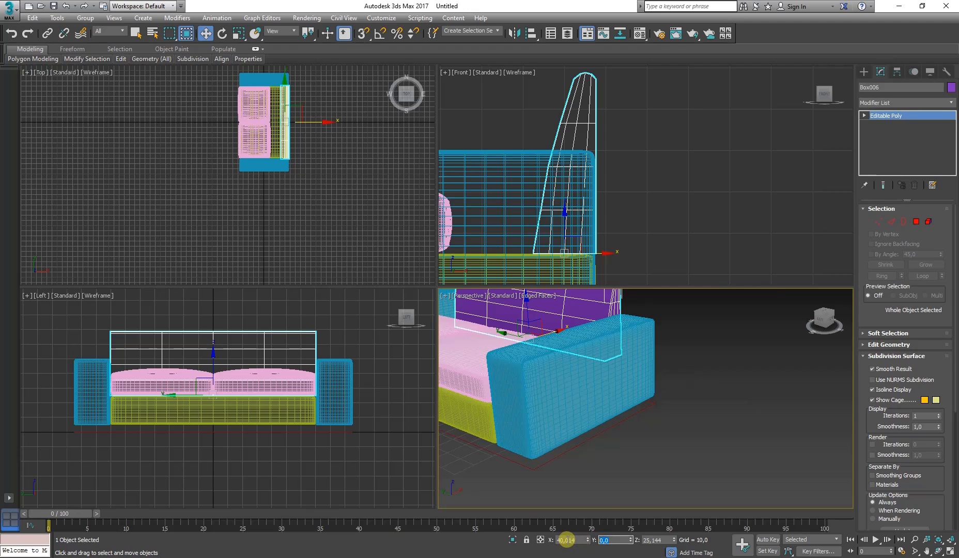
- Select the backrest's vertical edge loop nearer the front armrest and move it about 31.3 units outward along Y
scroll(294, 132, up, 5)
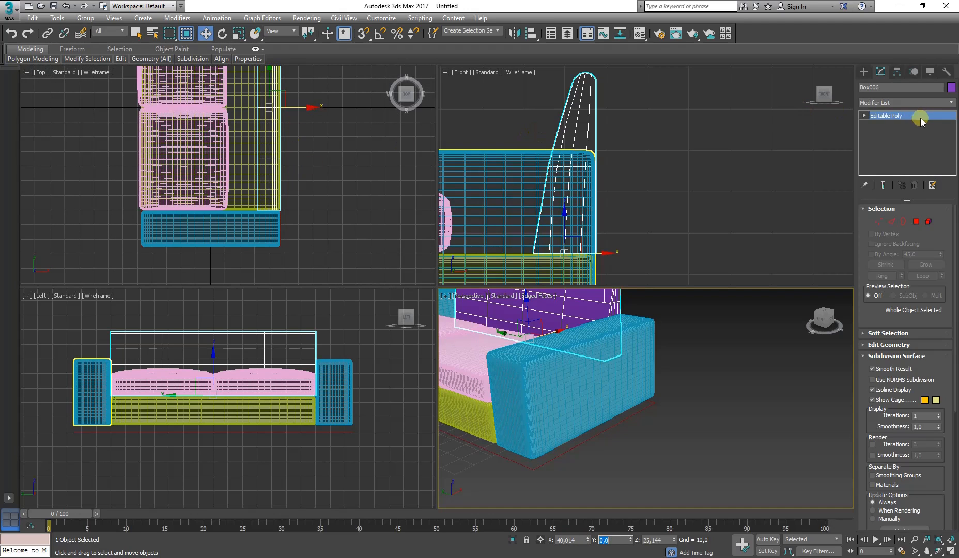
click(892, 222)
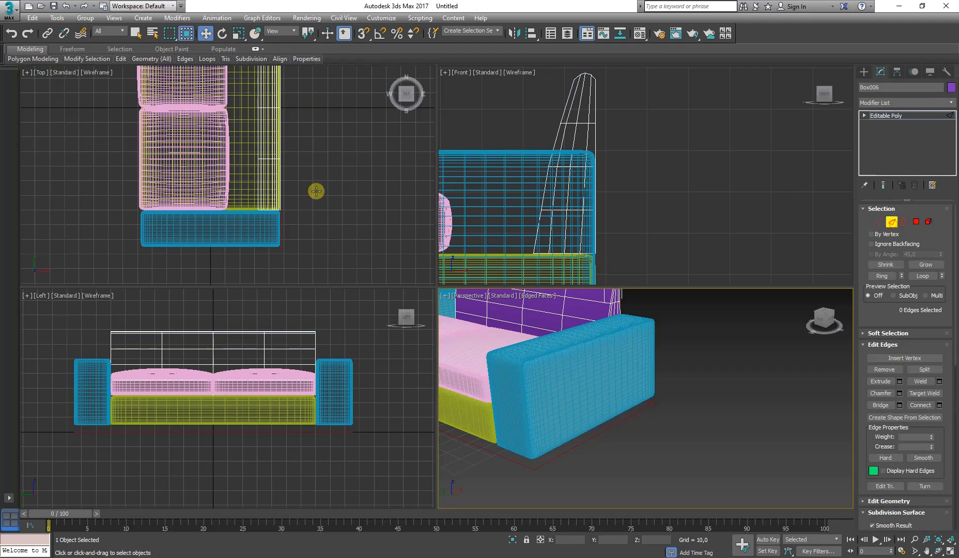
scroll(293, 161, up, 3)
click(240, 160)
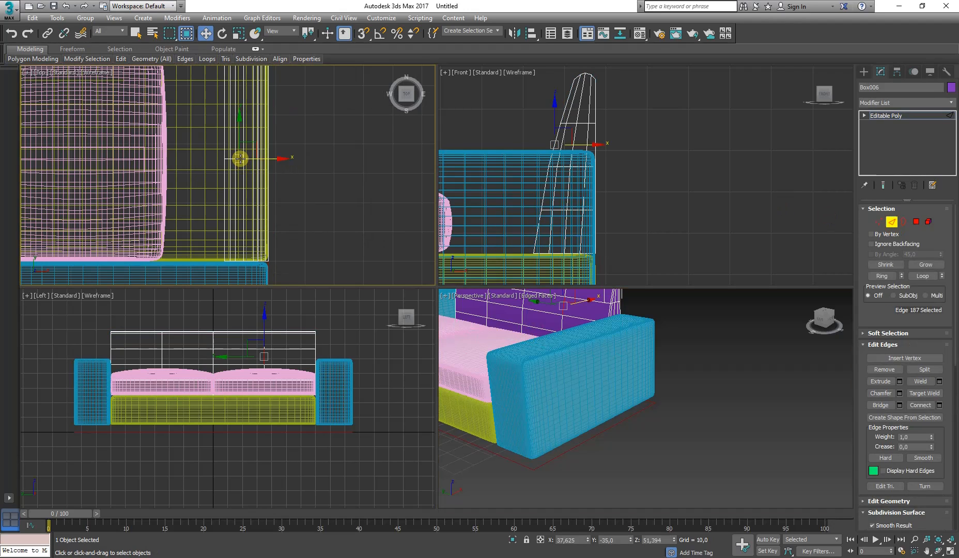
click(921, 276)
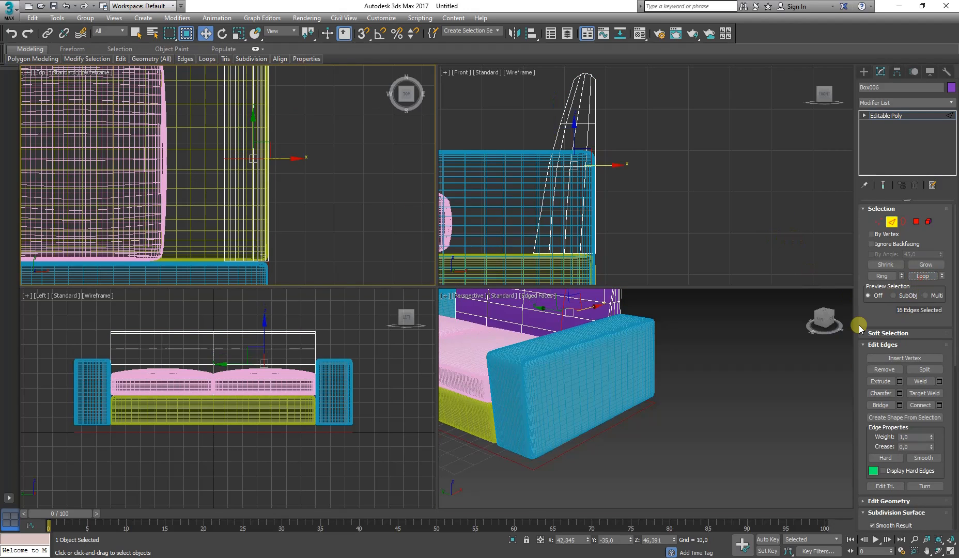
scroll(638, 358, up, 5)
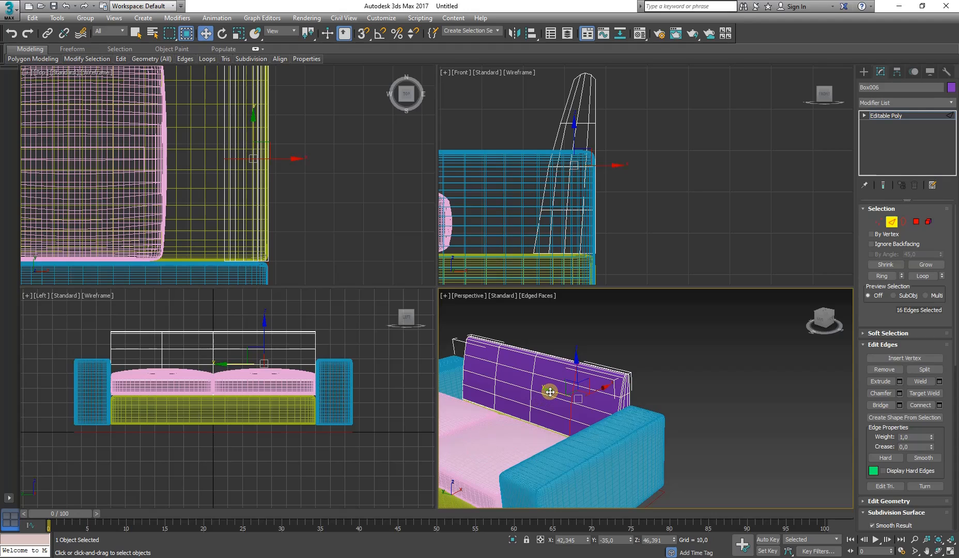
drag(553, 393, 584, 395)
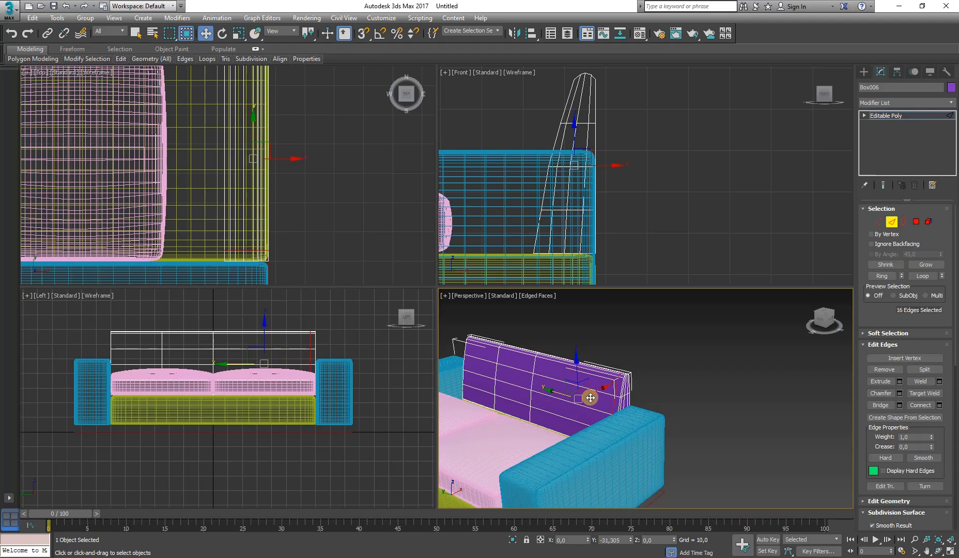
- Move the opposite vertical edge loop of the backrest about 29.5 units outward along Y, then leave edge editing
click(498, 356)
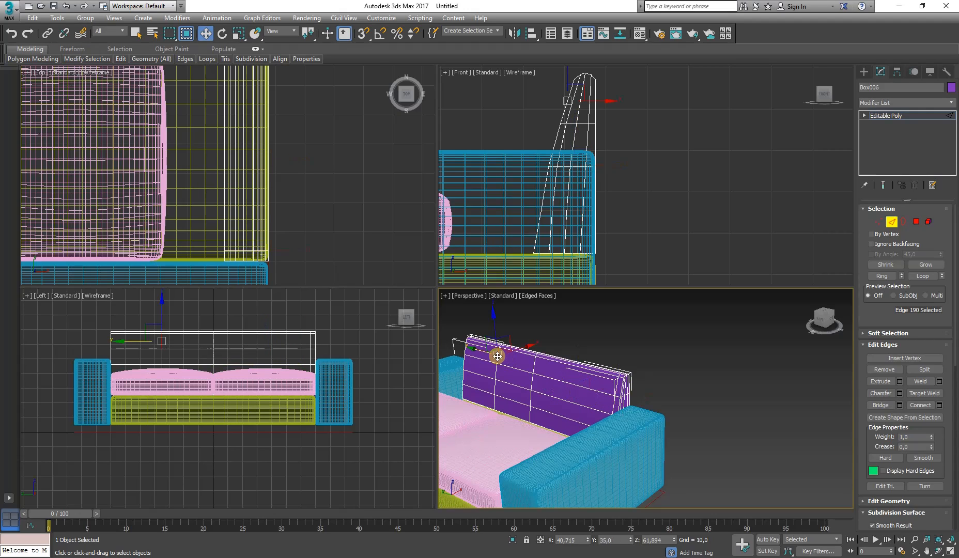
click(916, 278)
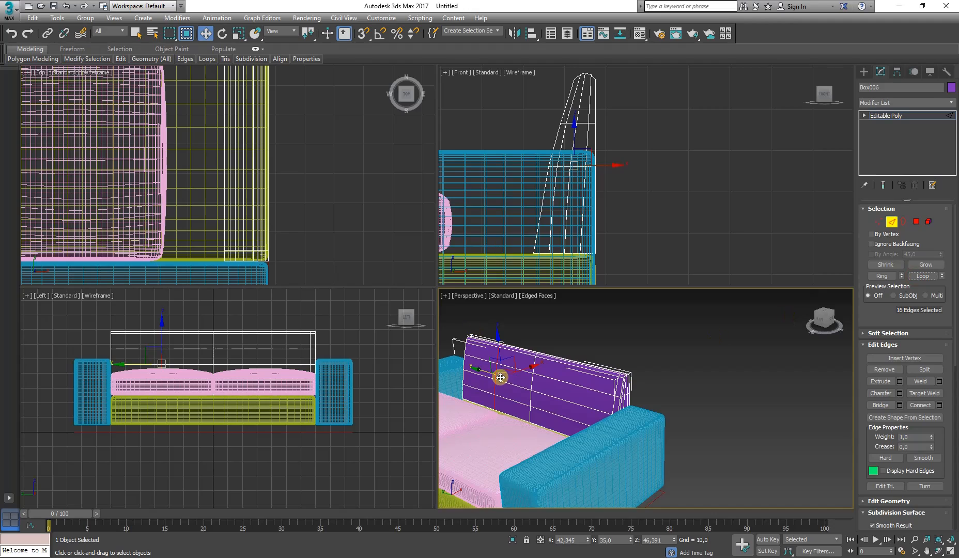
drag(458, 359, 454, 359)
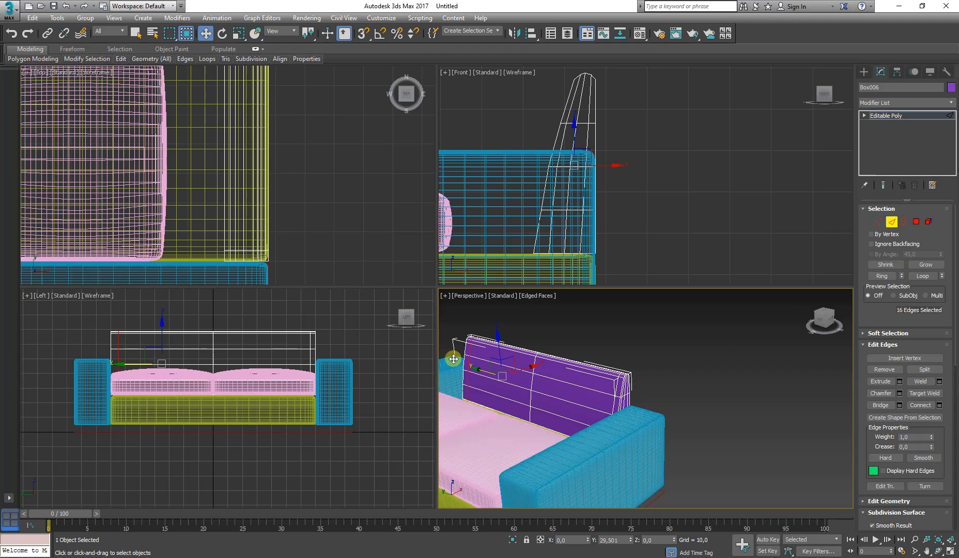
click(553, 318)
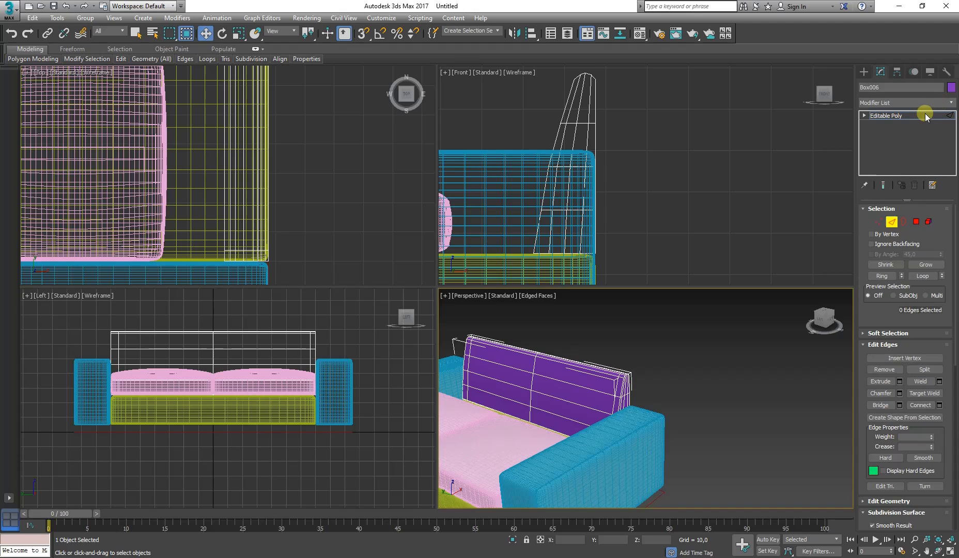
click(890, 222)
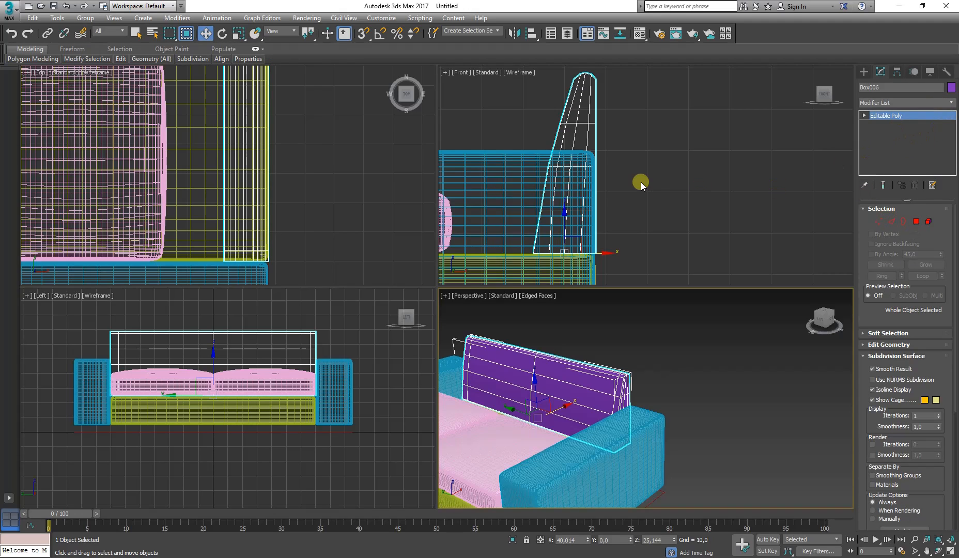
- Nudge the two frontmost side vertex columns, just below the armrest's top height, rearward to even the backrest's slope
scroll(546, 168, up, 4)
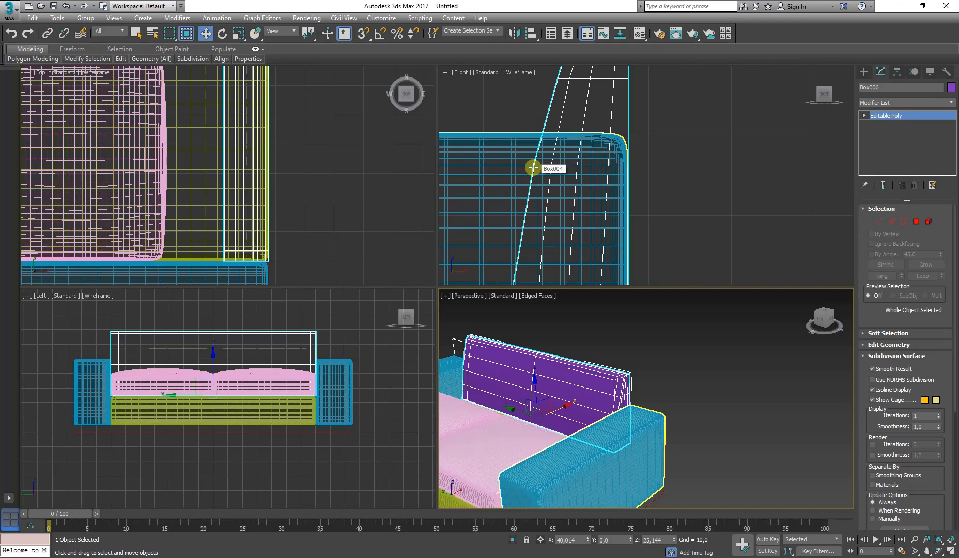
scroll(535, 164, down, 2)
click(890, 222)
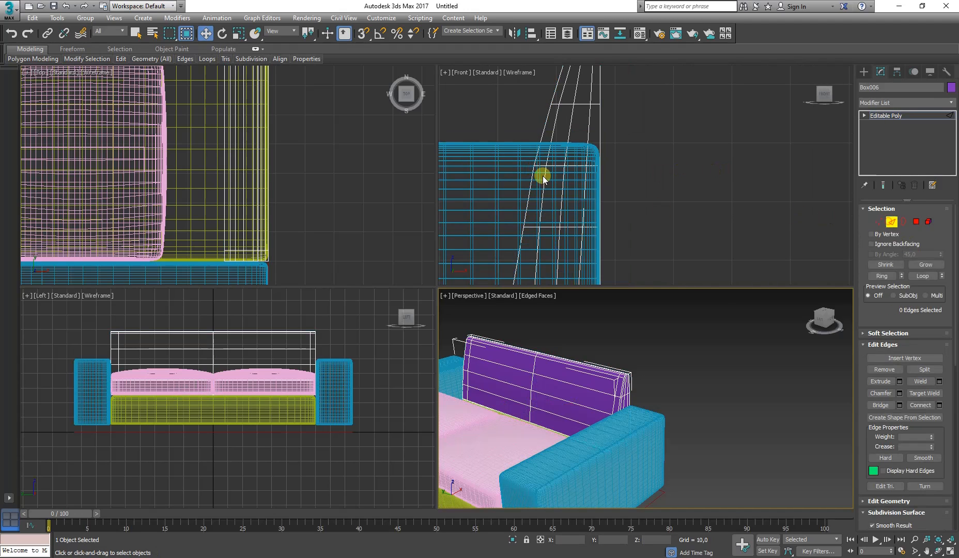
click(879, 222)
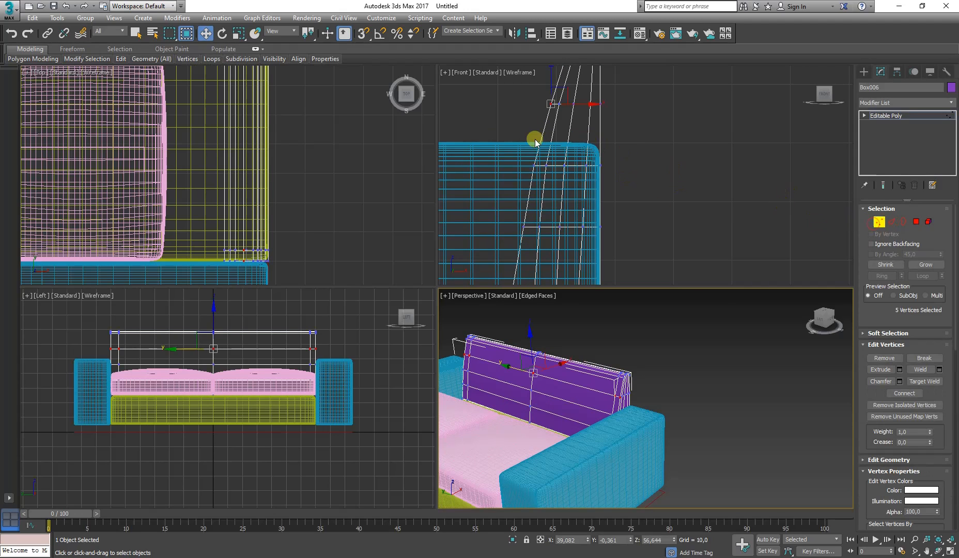
drag(536, 139, 568, 166)
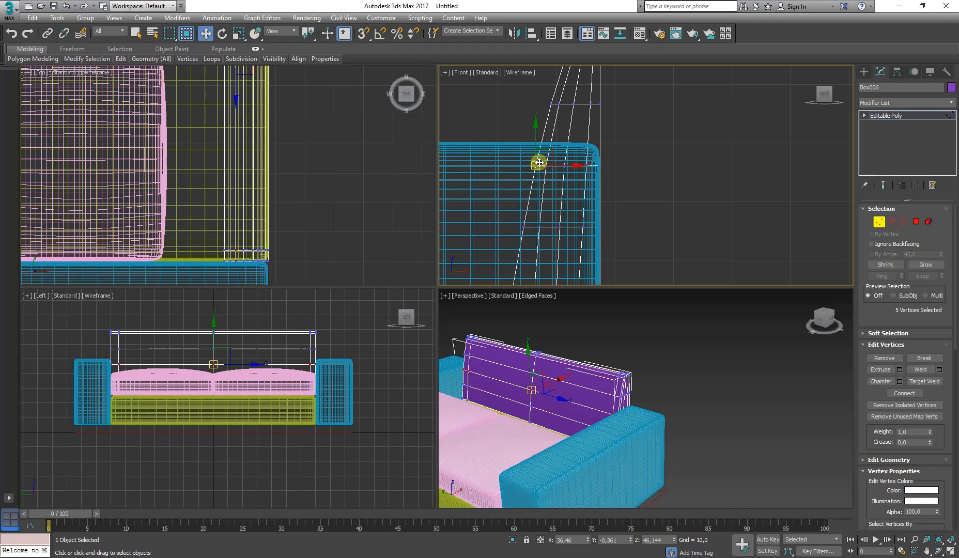
click(549, 131)
scroll(543, 155, up, 2)
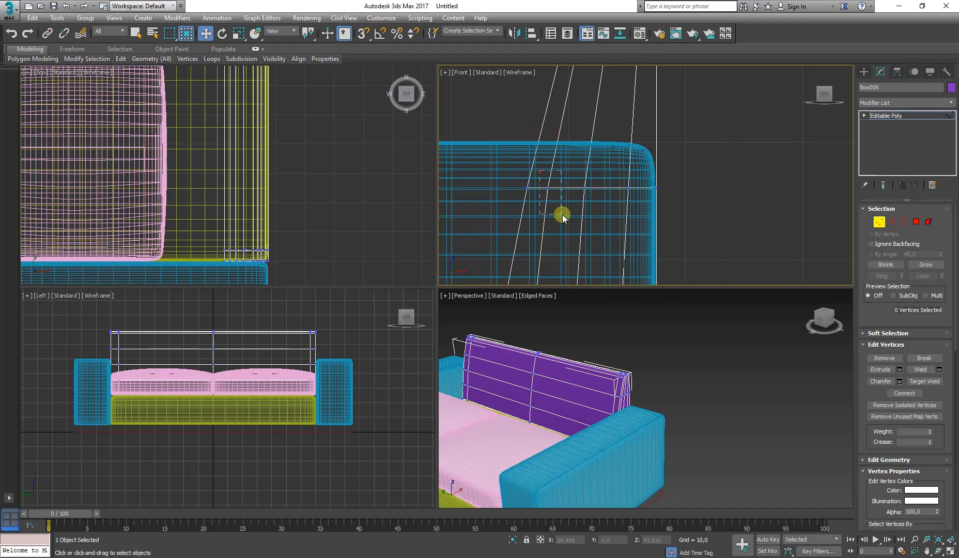
drag(563, 215, 562, 214)
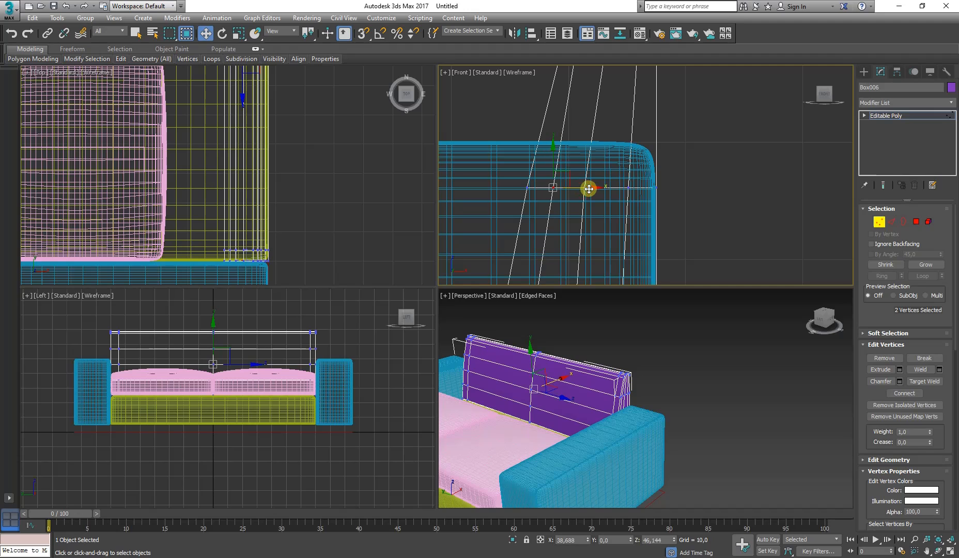
click(703, 175)
scroll(639, 192, down, 3)
scroll(639, 190, down, 2)
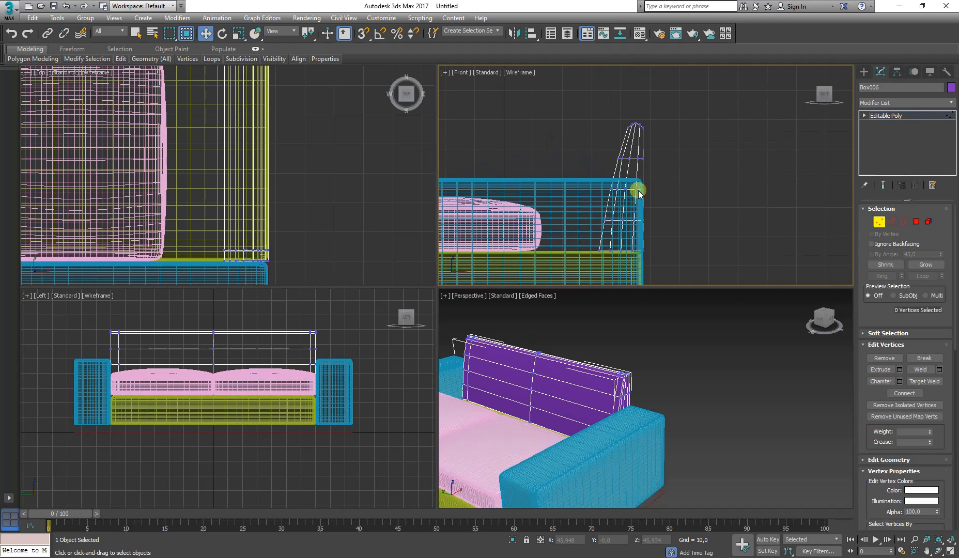
click(879, 223)
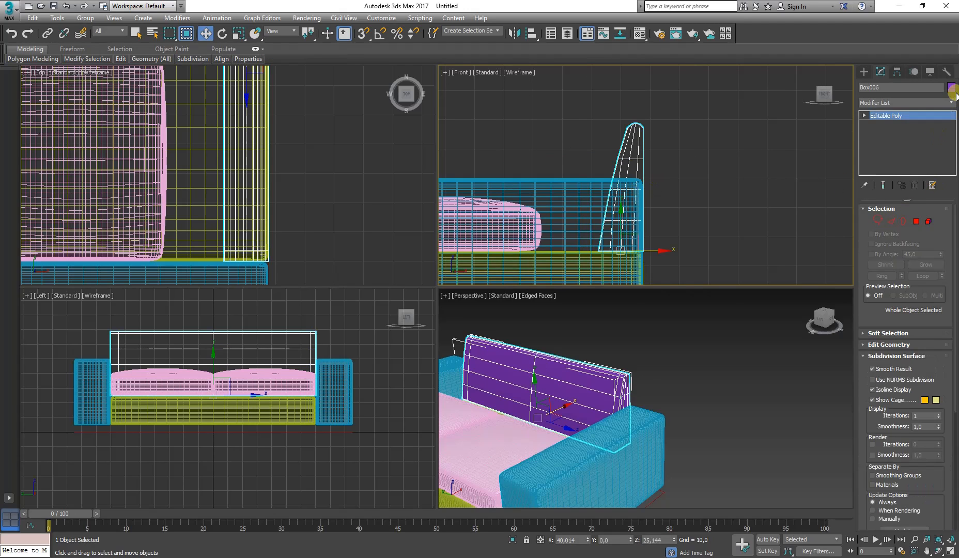
- Apply a TurboSmooth modifier with 2 iterations to the backrest and deselect it
click(951, 102)
drag(954, 143, 951, 390)
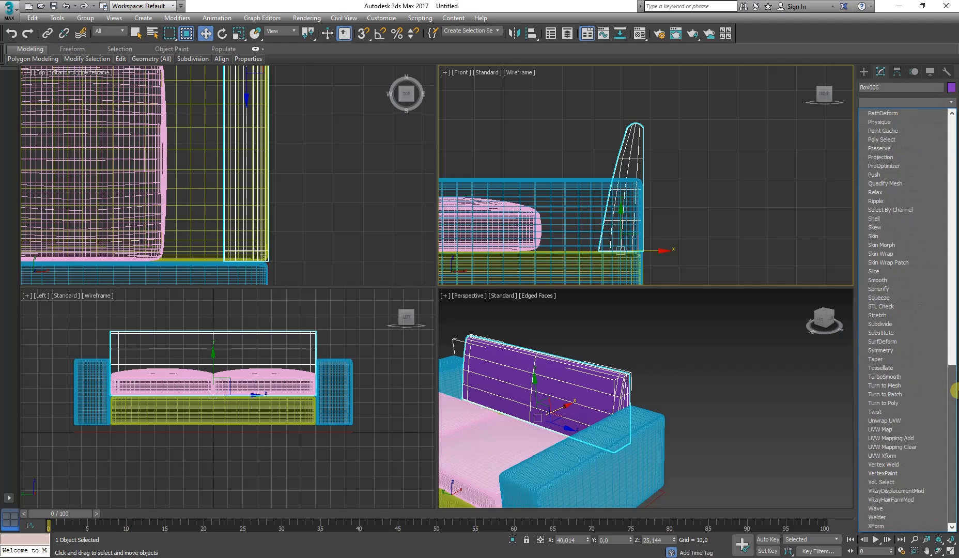
click(921, 377)
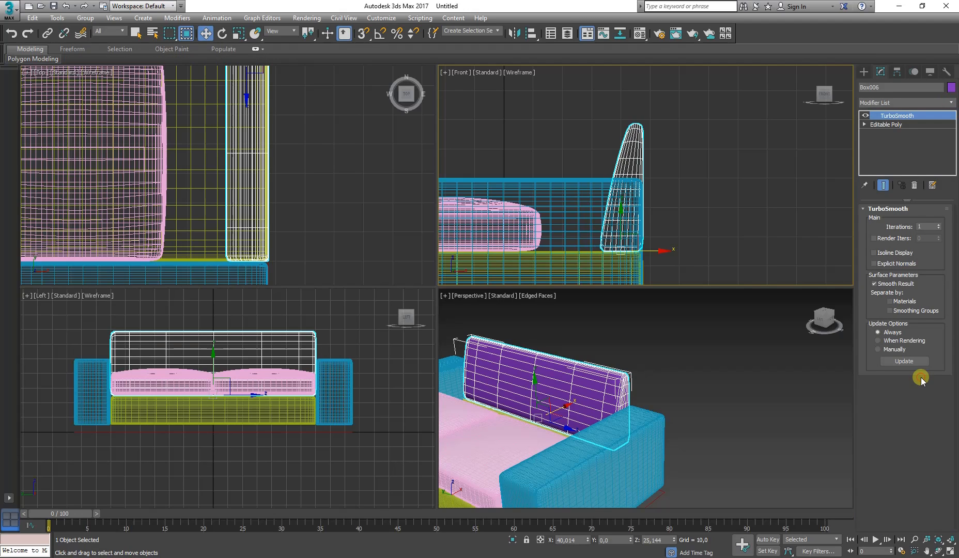
click(938, 225)
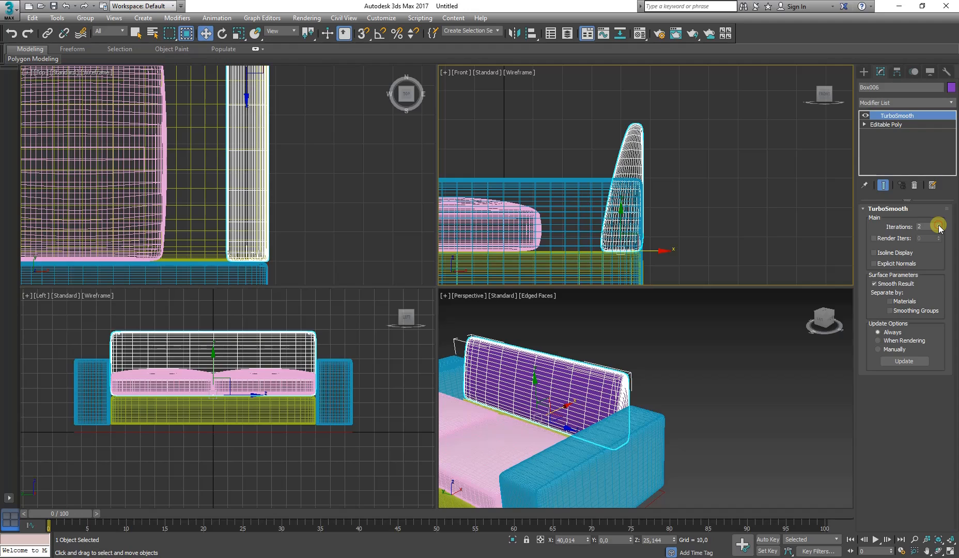
click(667, 206)
- Compare the smoothed backrest's upper corner with the enlarged KIVIK sofa photo on the IKEA page in the browser
scroll(610, 390, up, 6)
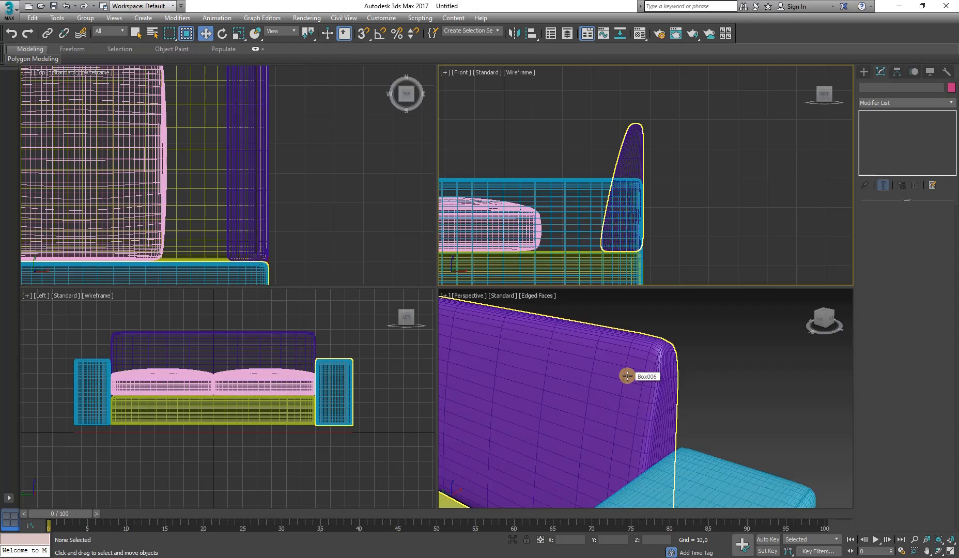
key(alt+Tab)
click(488, 227)
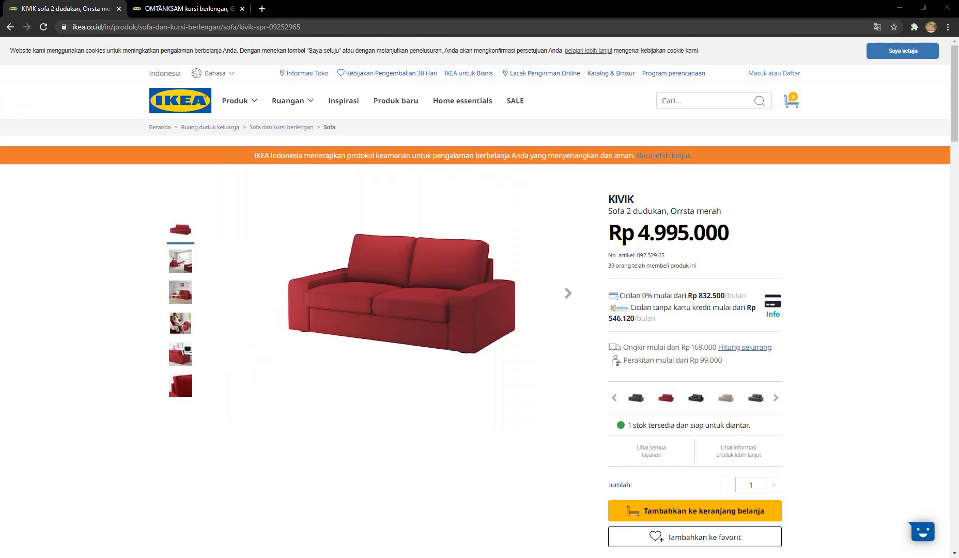
key(alt+Tab)
click(661, 448)
scroll(637, 382, up, 6)
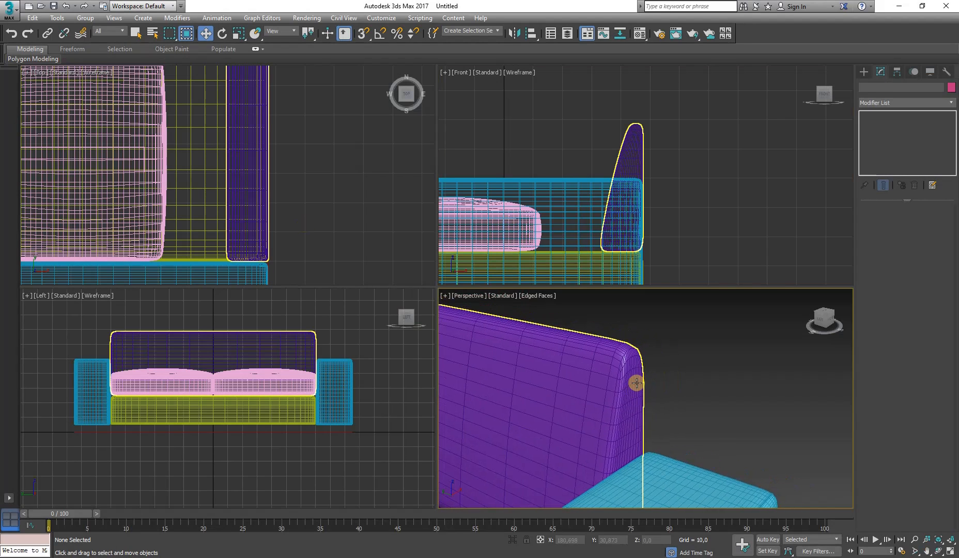
middle_drag(620, 326, 629, 353)
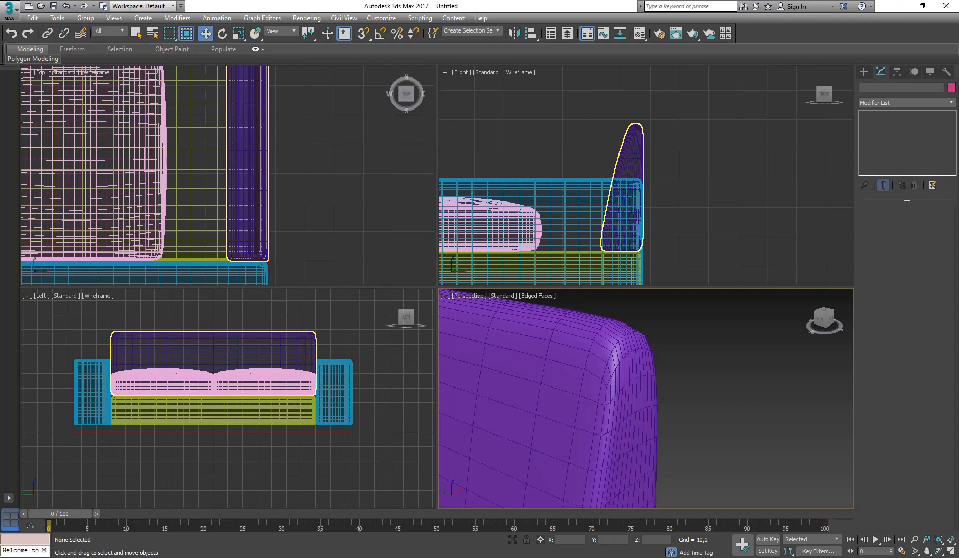
key(alt+Tab)
click(362, 240)
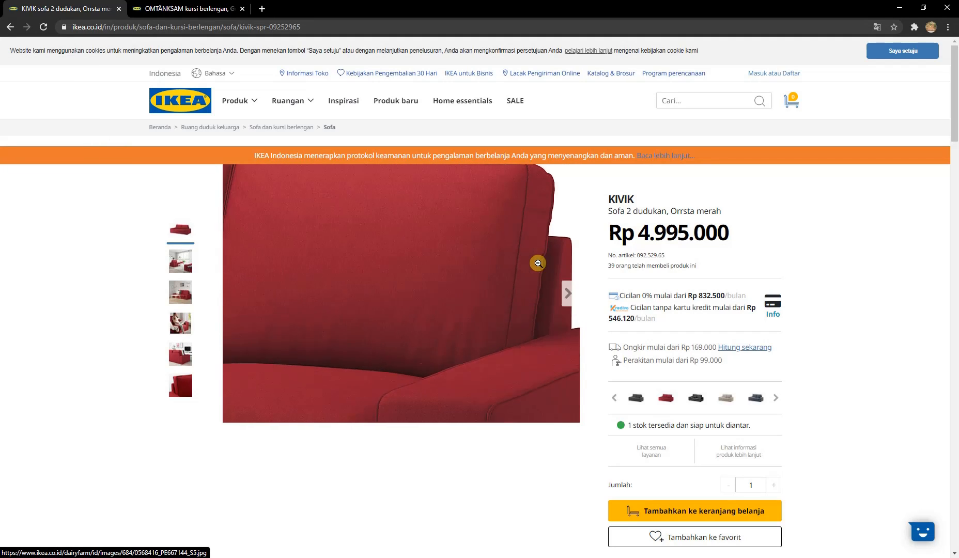
click(537, 263)
key(alt+Tab)
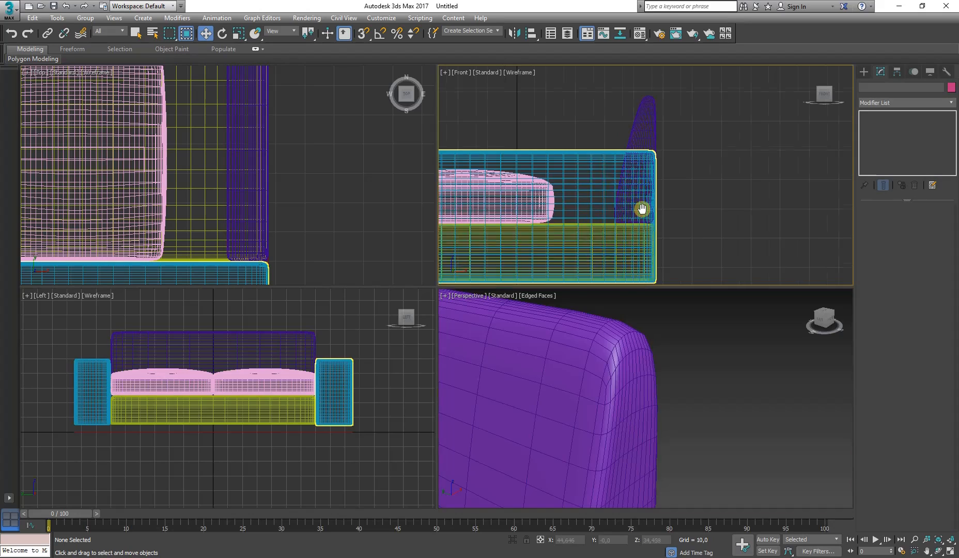
- Move the backrest's vertical edge loop near its negative-Y end about 3.3 units outward along Y, in the Editable Poly level
middle_drag(642, 209, 649, 192)
click(652, 180)
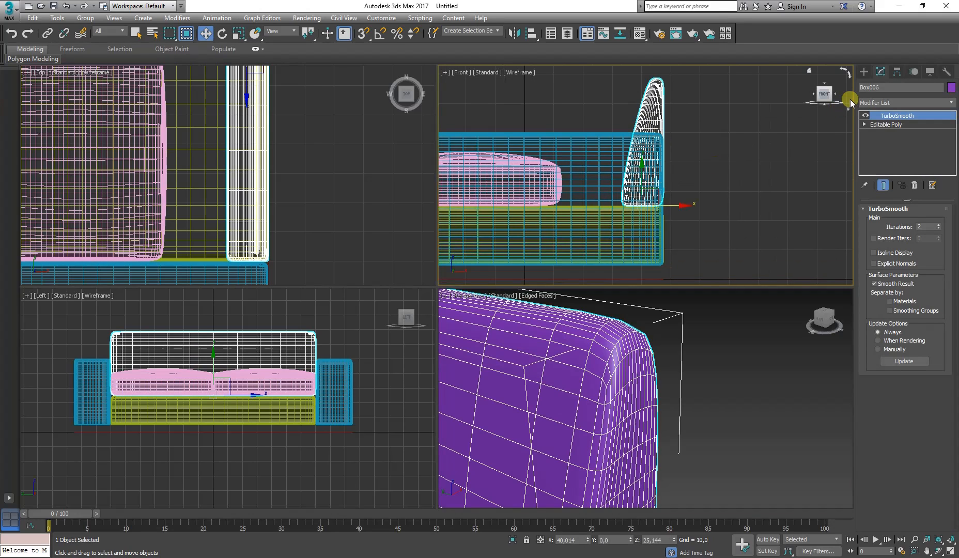
click(868, 125)
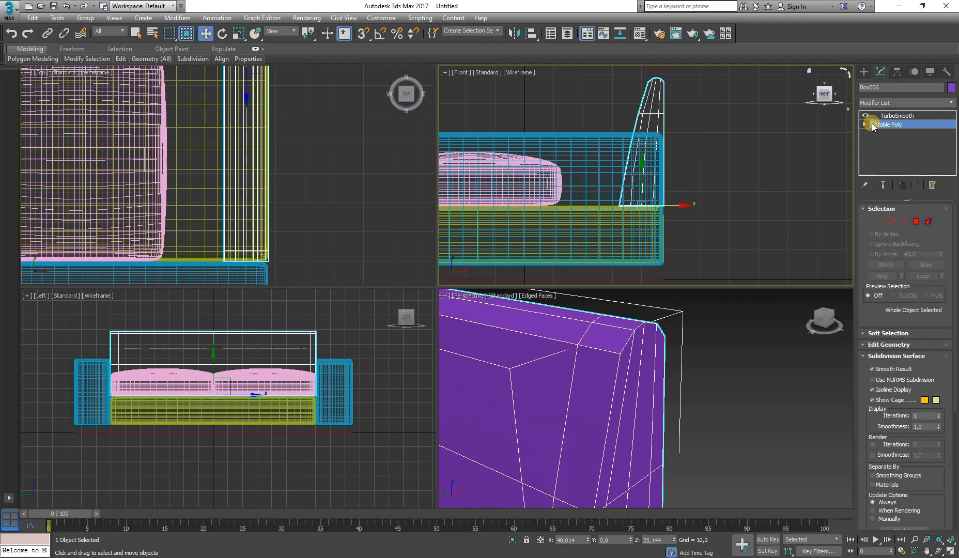
click(310, 344)
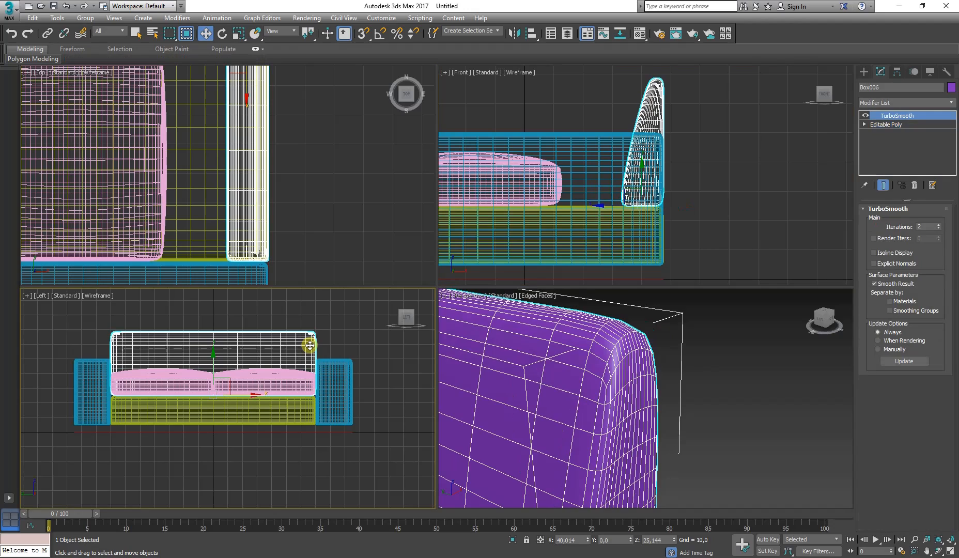
click(890, 125)
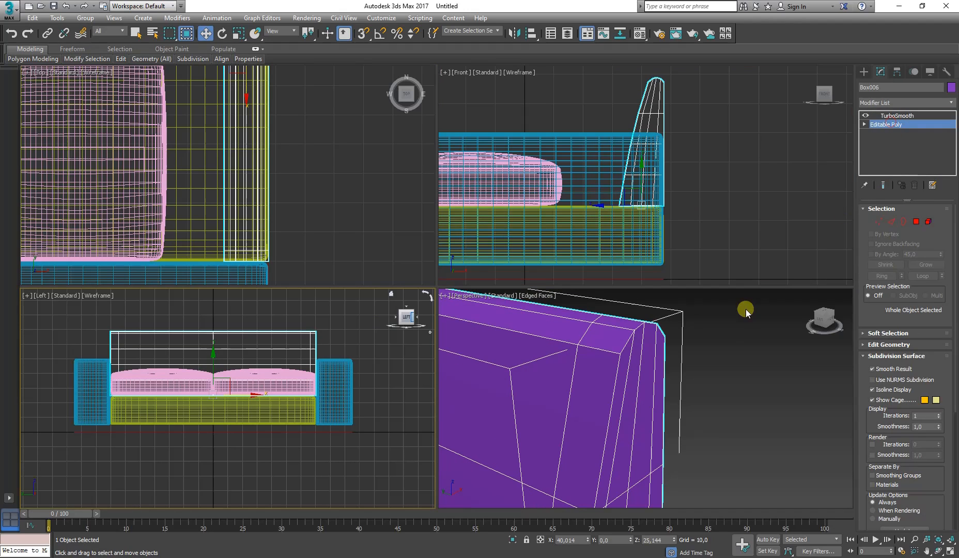
click(893, 221)
click(589, 324)
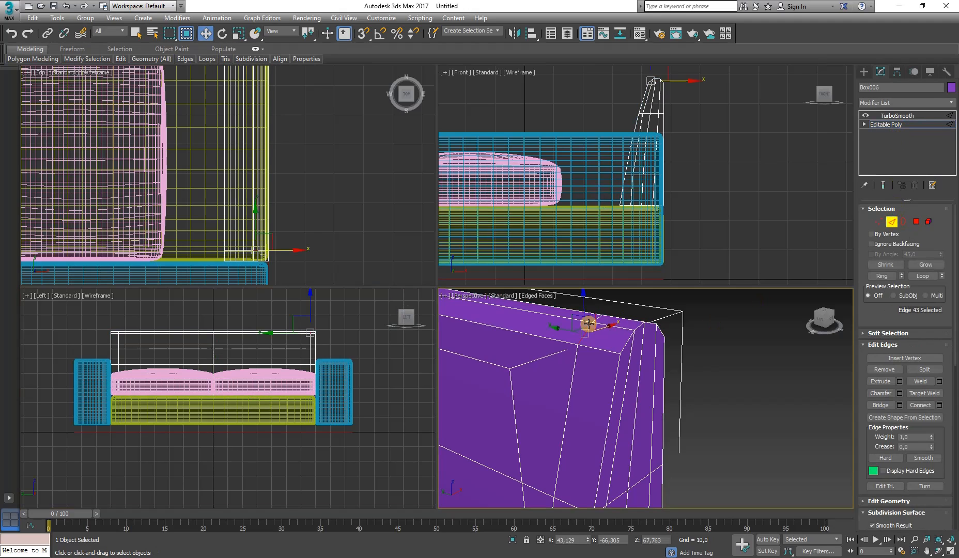
click(918, 277)
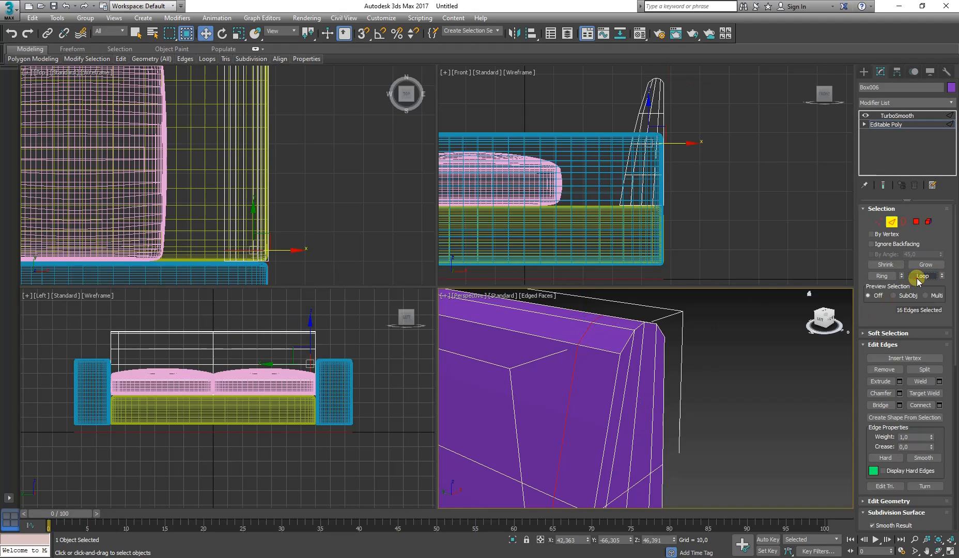
middle_drag(560, 389, 599, 369)
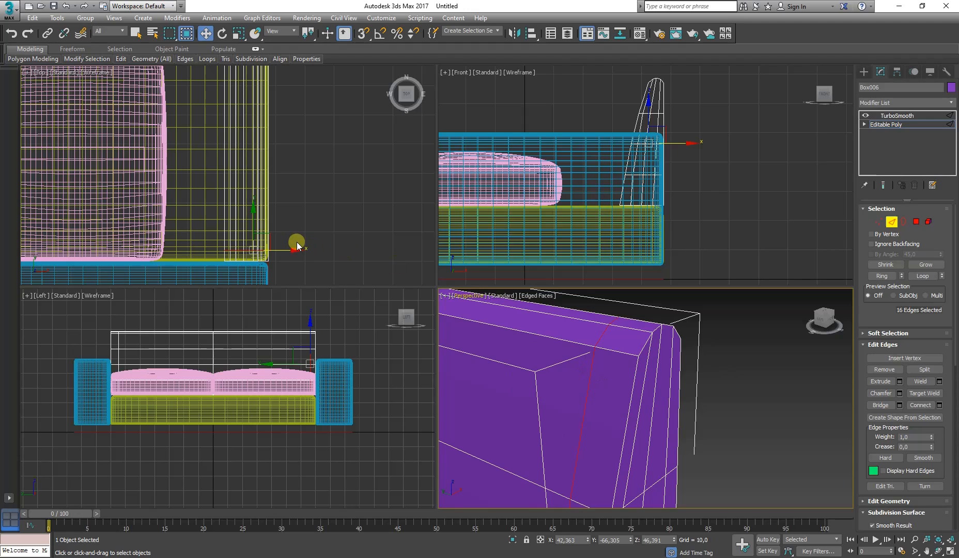
middle_drag(298, 242, 307, 215)
scroll(307, 215, up, 5)
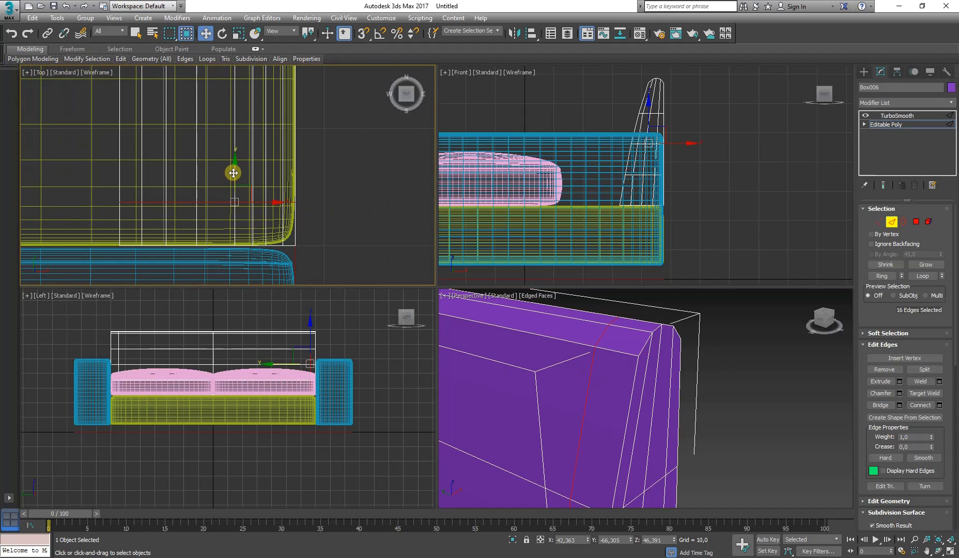
drag(234, 173, 235, 213)
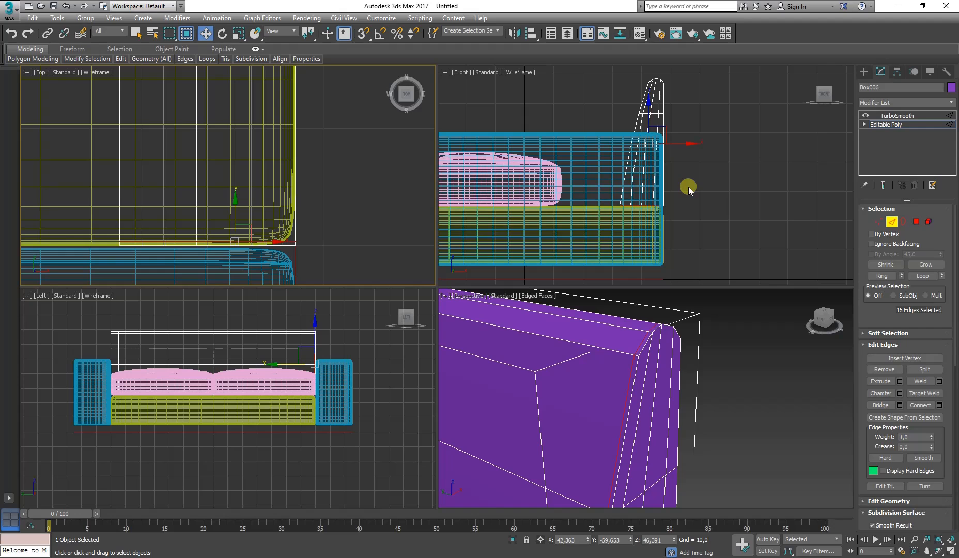
- Move the matching edge loop near the backrest's opposite end outward along Y, close to the end face, and clear the edge selection
scroll(271, 248, down, 4)
scroll(274, 118, down, 4)
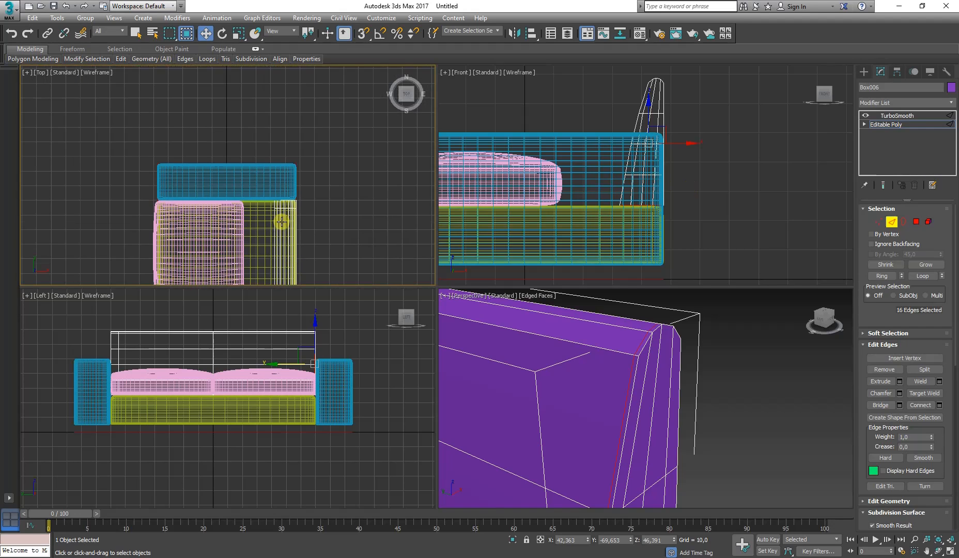
scroll(294, 221, up, 2)
scroll(294, 221, up, 6)
click(294, 196)
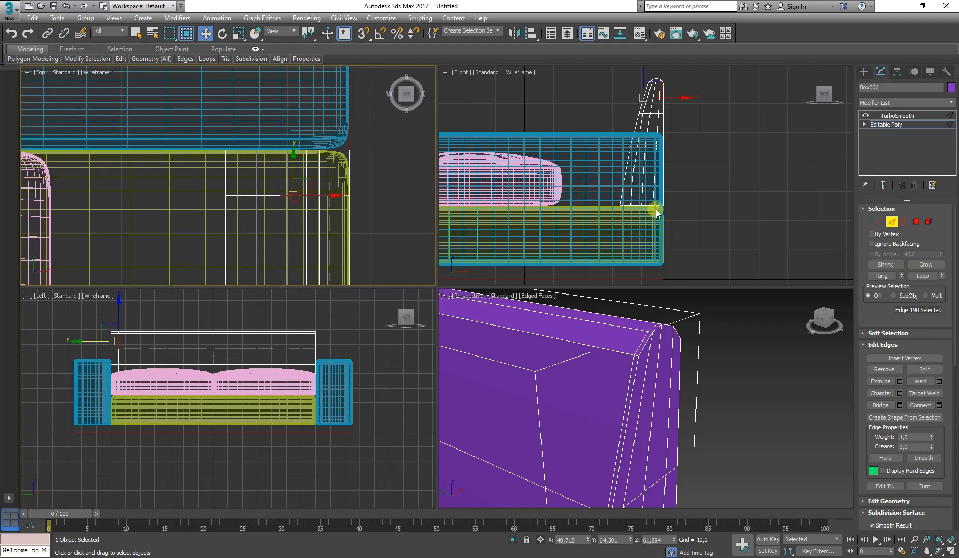
click(923, 276)
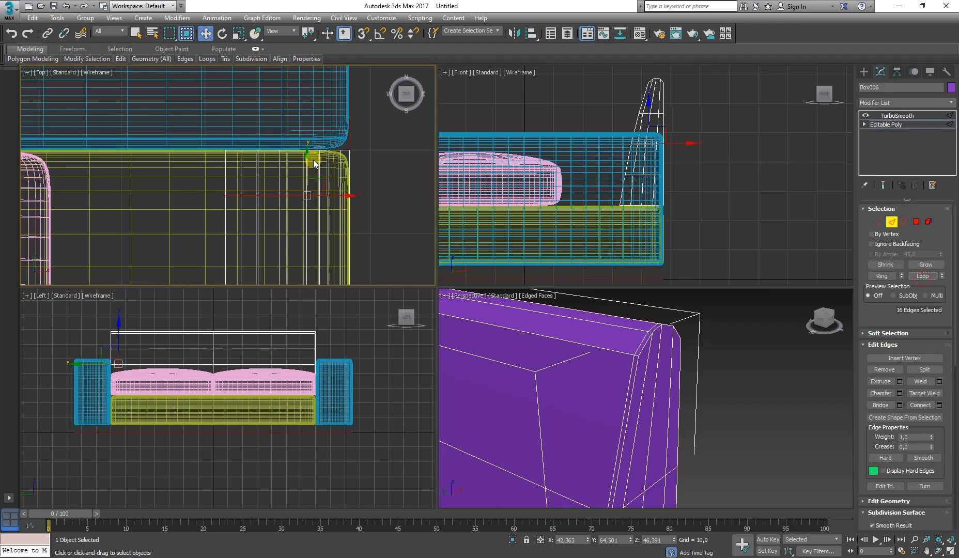
drag(305, 163, 306, 122)
click(410, 191)
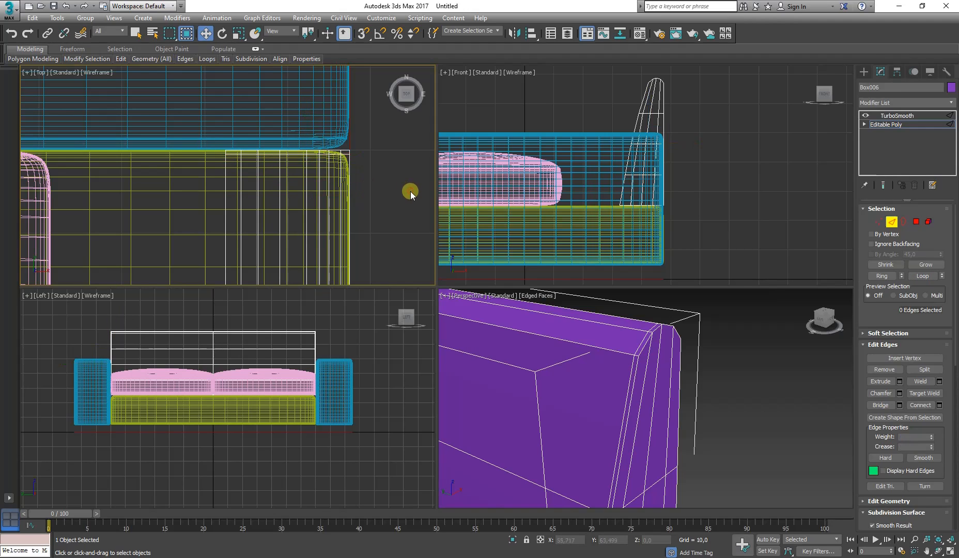
- Check the backrest's smoothed end corner and collapse its whole modifier stack
click(890, 115)
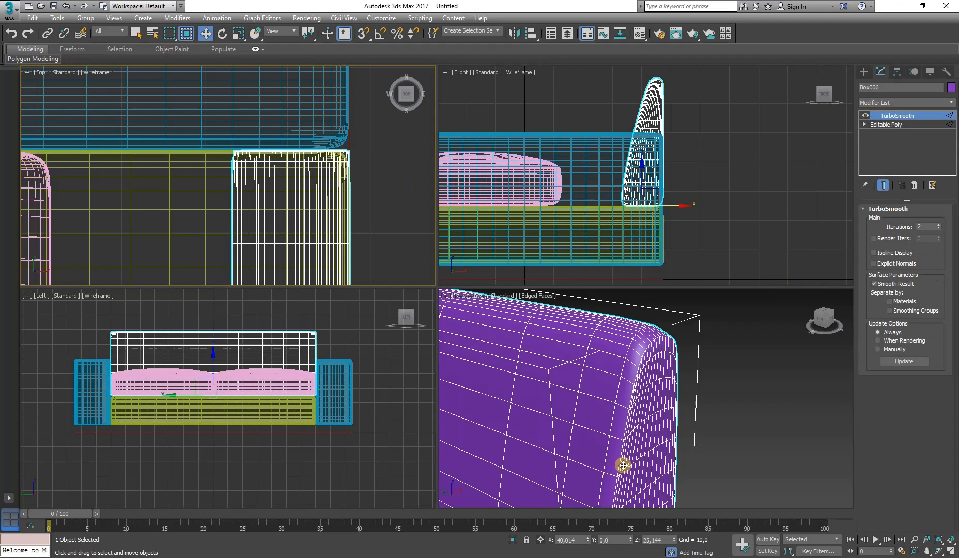
middle_drag(620, 464, 599, 380)
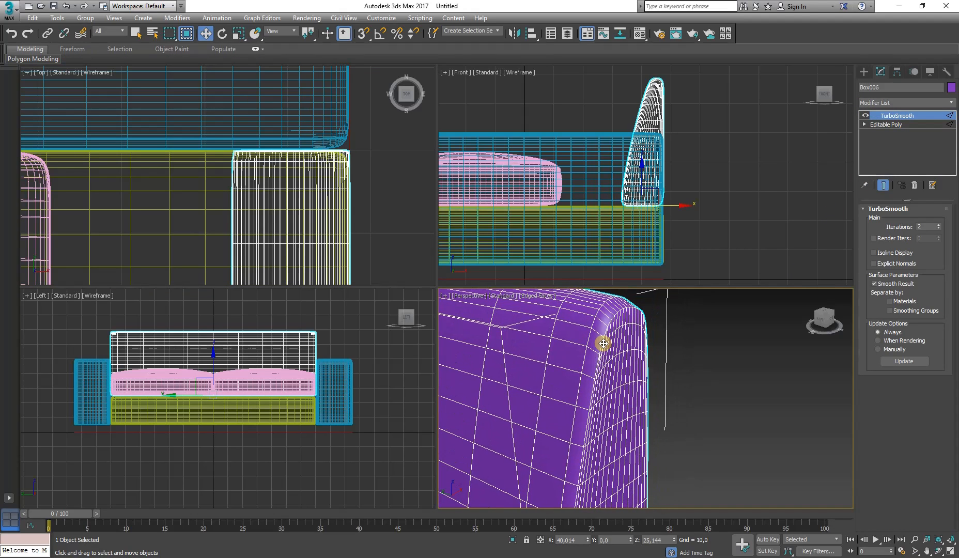
scroll(604, 340, up, 3)
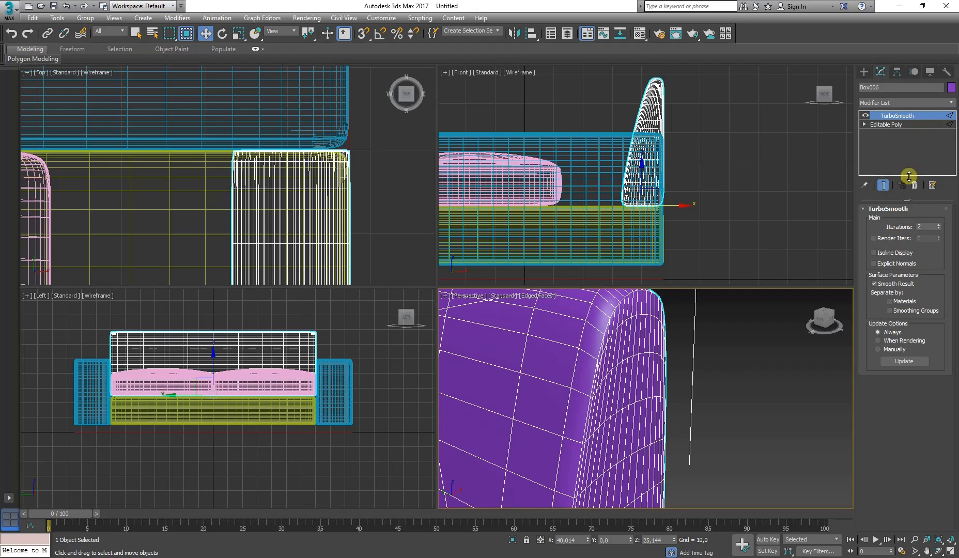
right_click(889, 114)
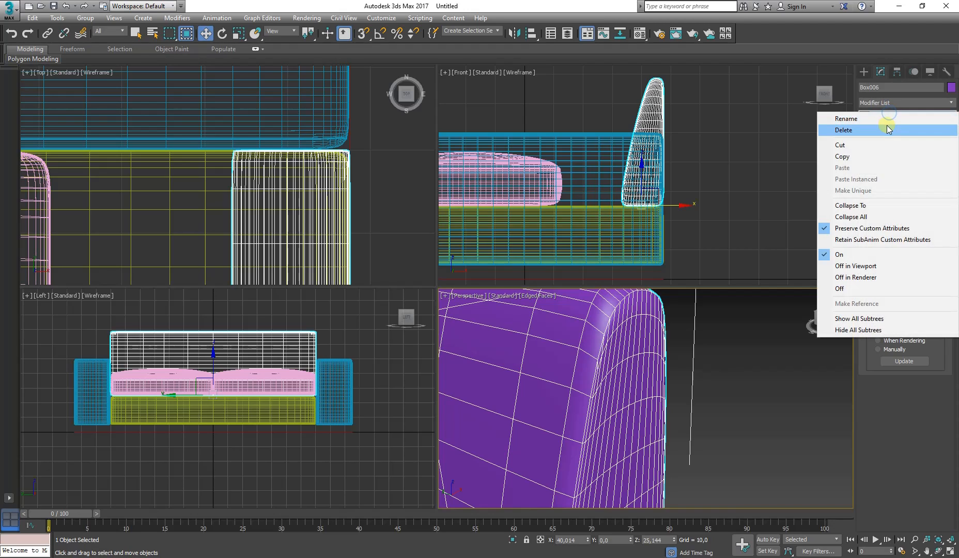
click(872, 218)
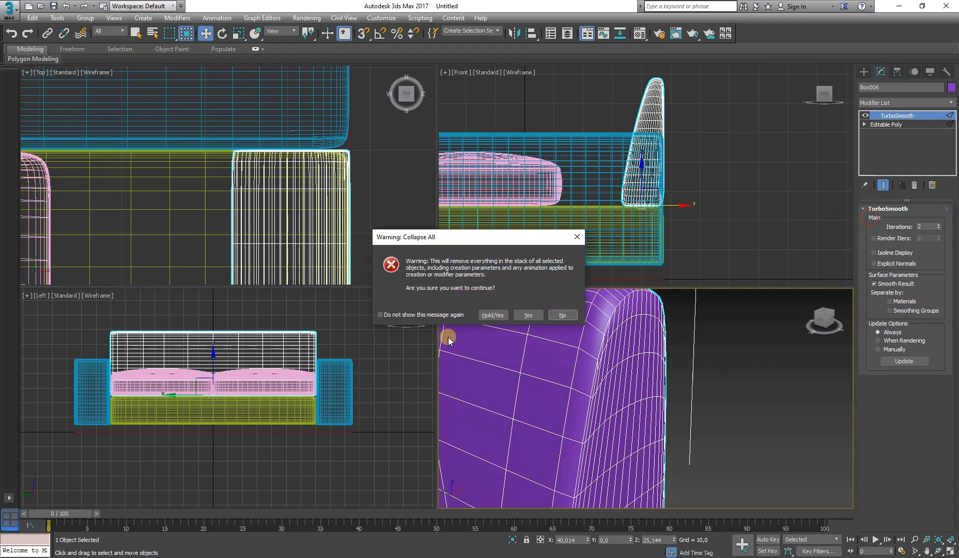
click(529, 311)
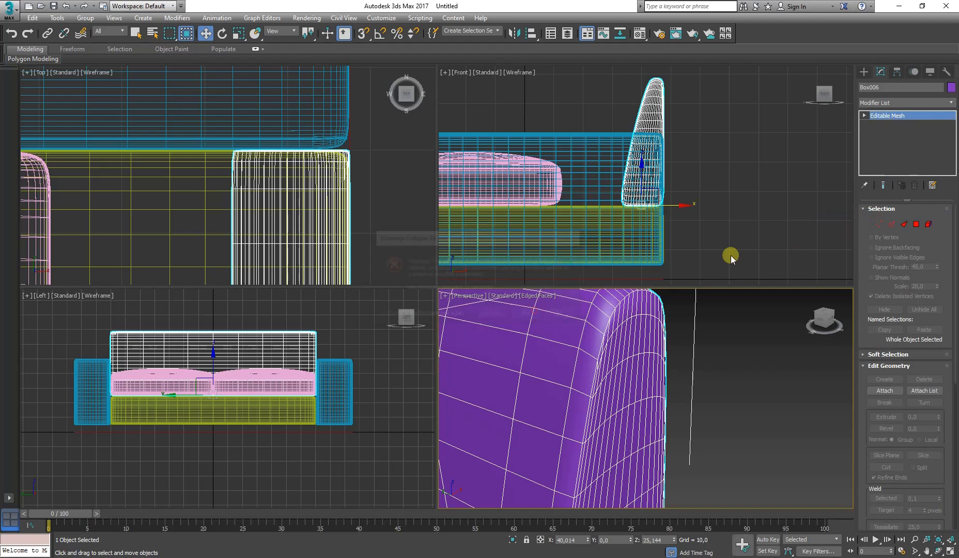
- Convert the collapsed backrest mesh to an Editable Poly
click(951, 102)
drag(948, 128, 954, 308)
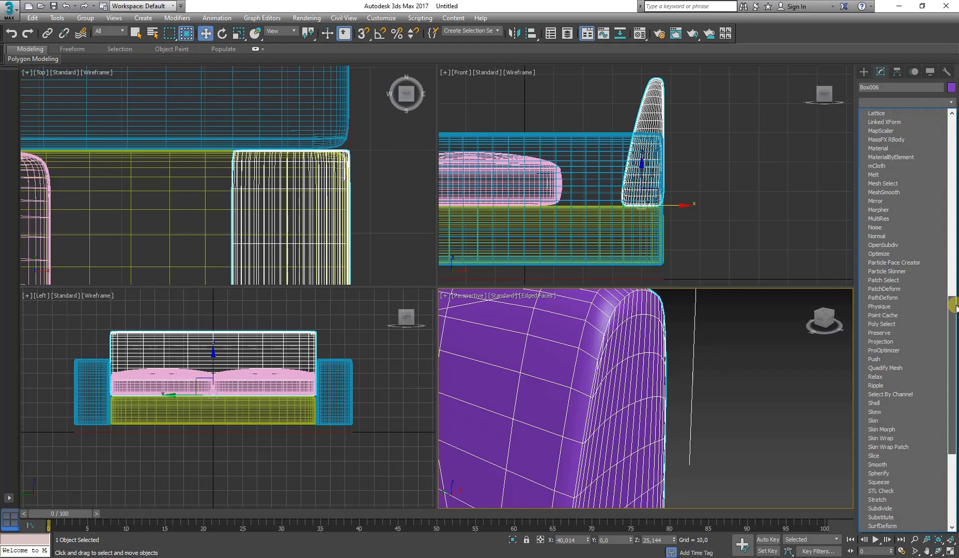
click(884, 92)
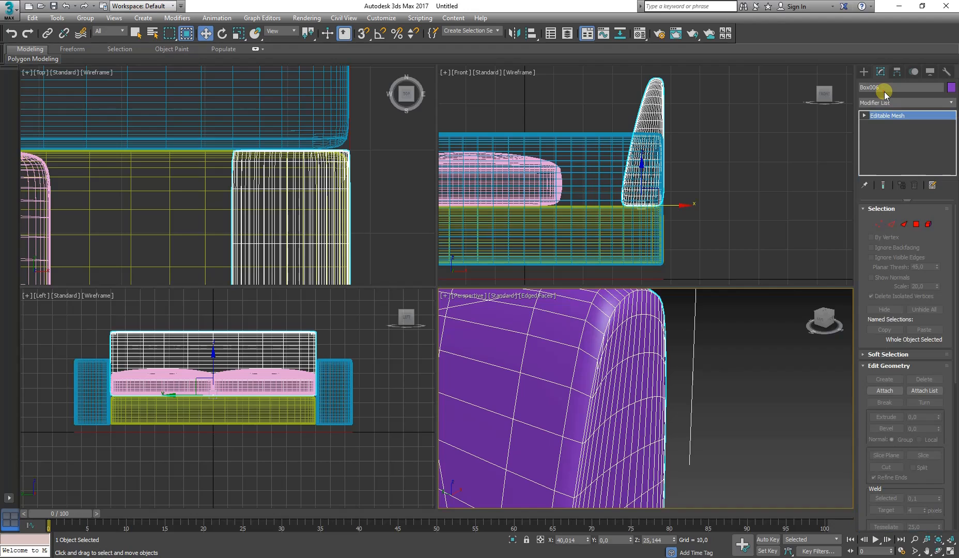
right_click(885, 115)
click(906, 194)
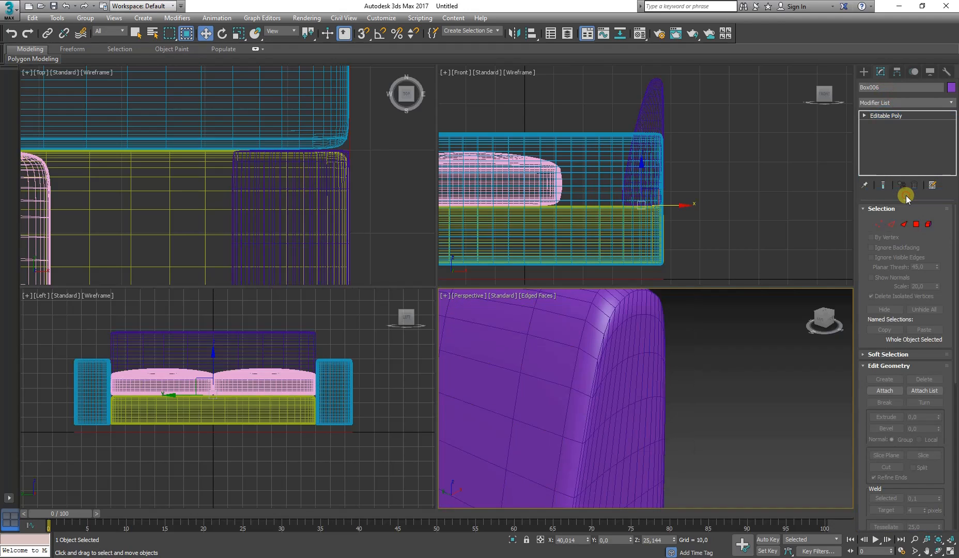
- Select the edge loop running around the backrest's end face at its negative-Y end, in the Editable Poly edge level
click(887, 222)
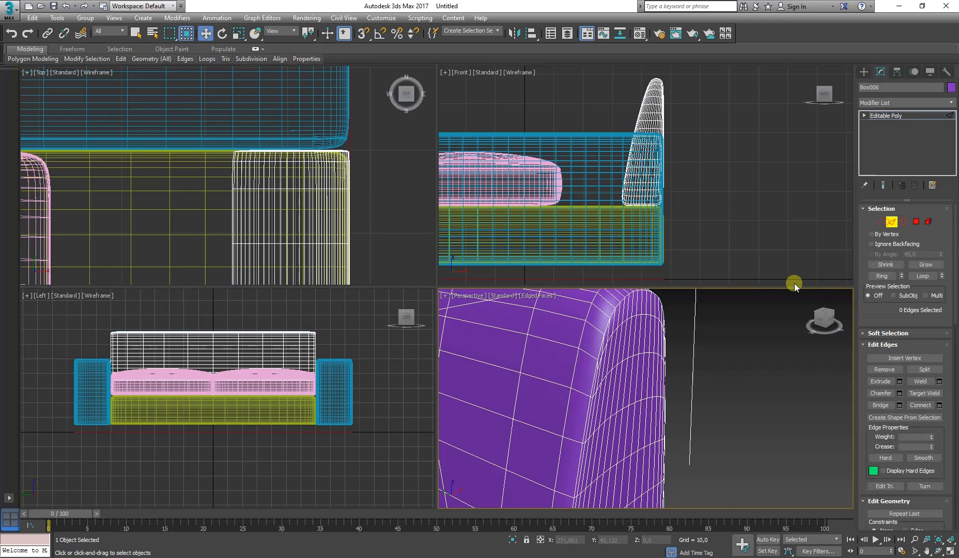
click(606, 323)
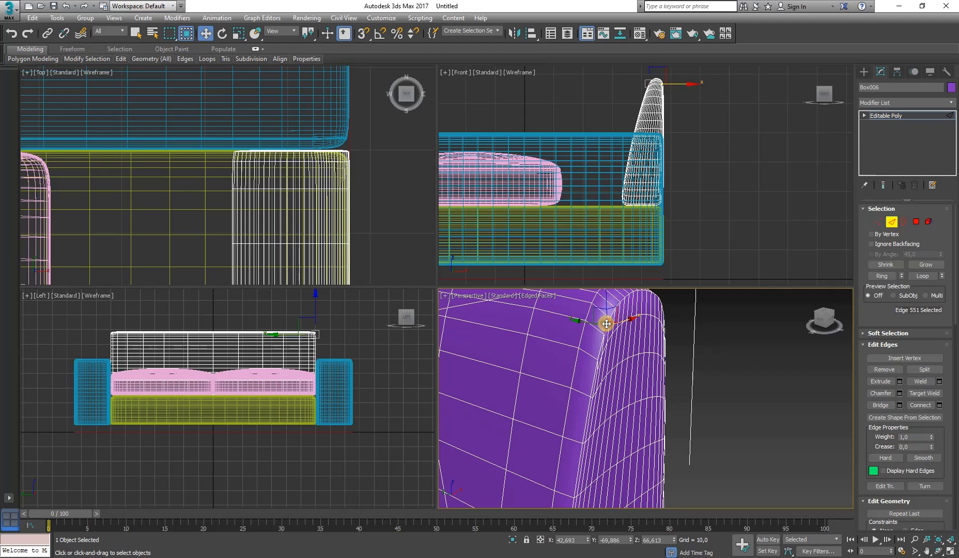
click(912, 276)
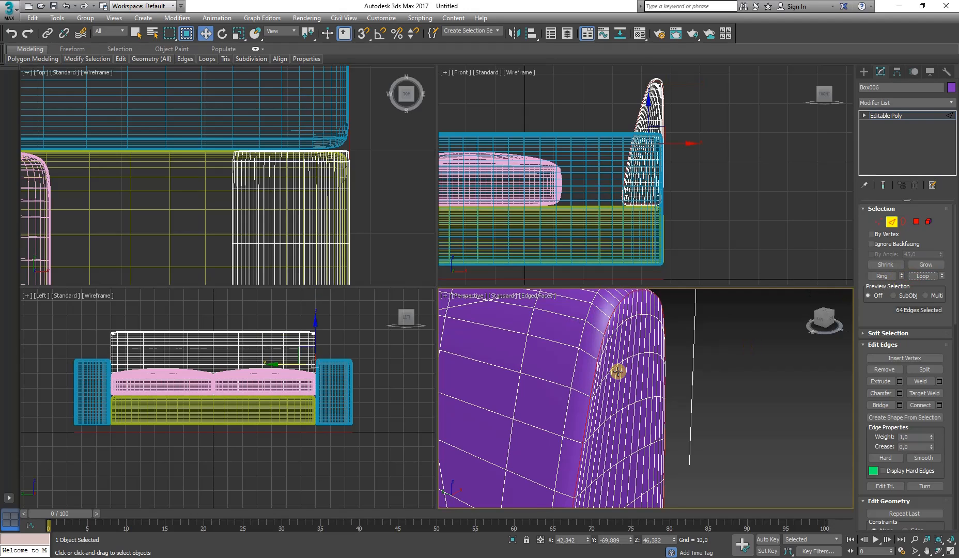
middle_drag(614, 371, 567, 400)
scroll(613, 330, down, 5)
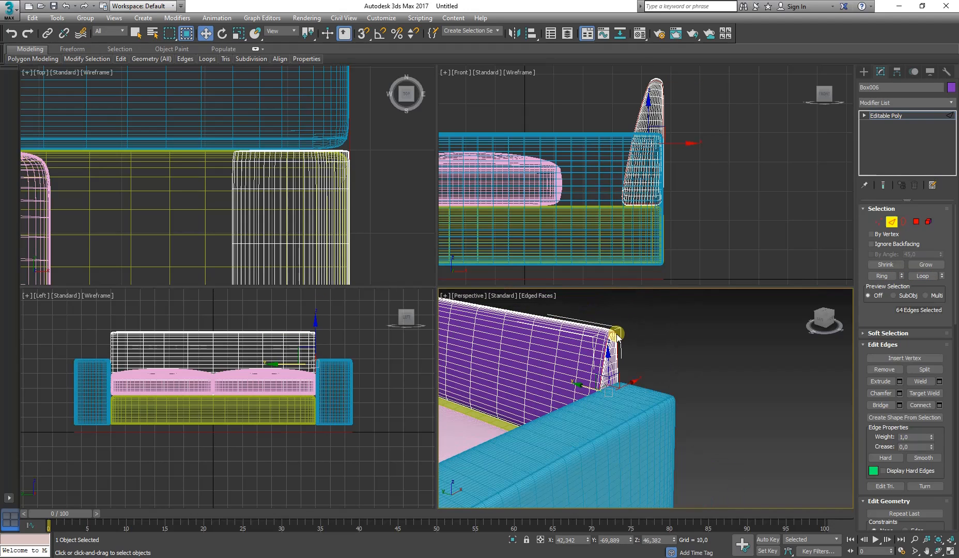
mouse_move(651, 187)
middle_down()
mouse_move(652, 250)
mouse_move(655, 199)
middle_up()
scroll(647, 219, up, 3)
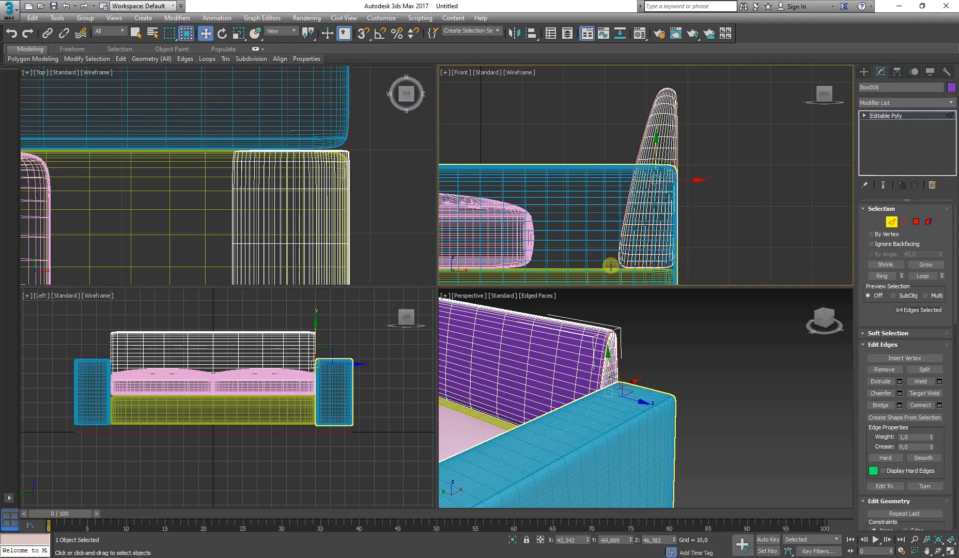
scroll(599, 368, up, 4)
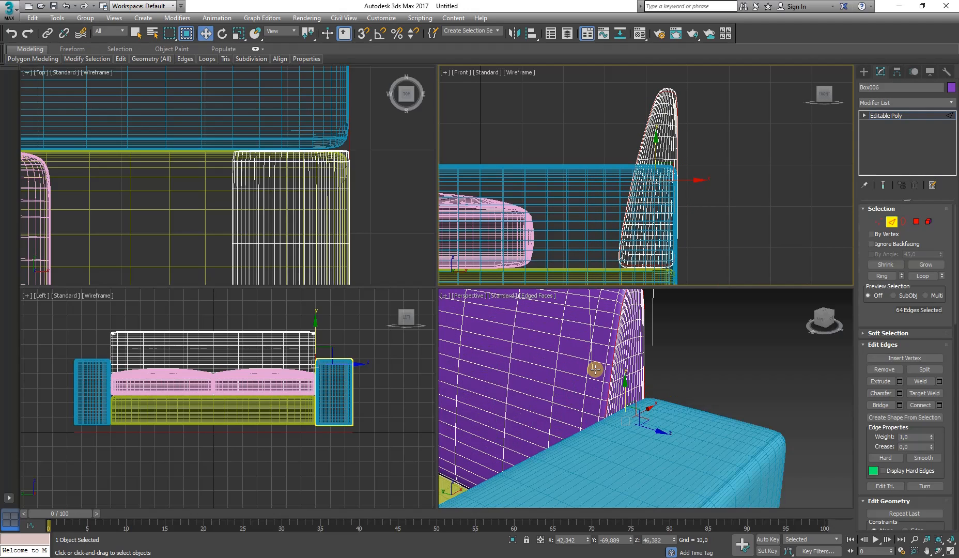
- Start Extrude Edges with adjustable settings on the selected end loop and set the extrusion height to 0
click(899, 382)
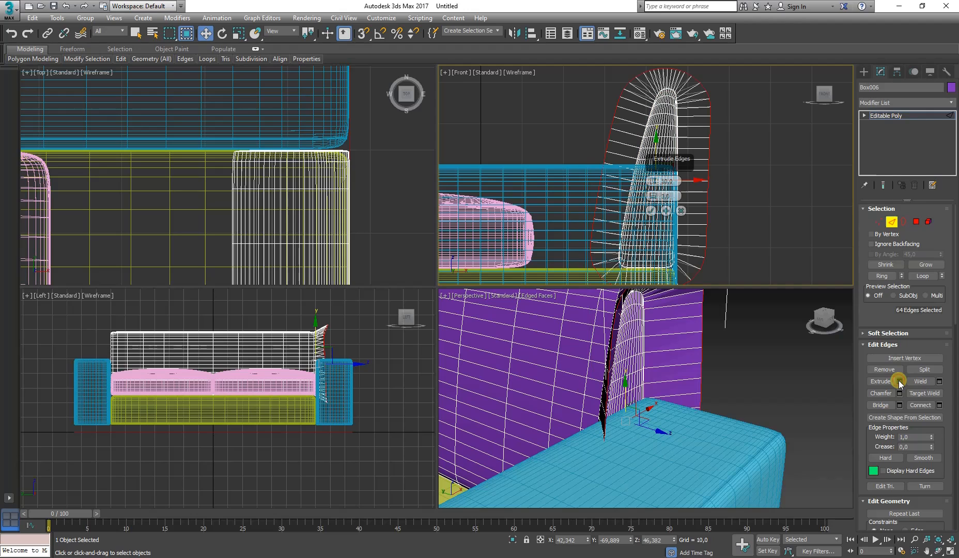
scroll(318, 336, up, 8)
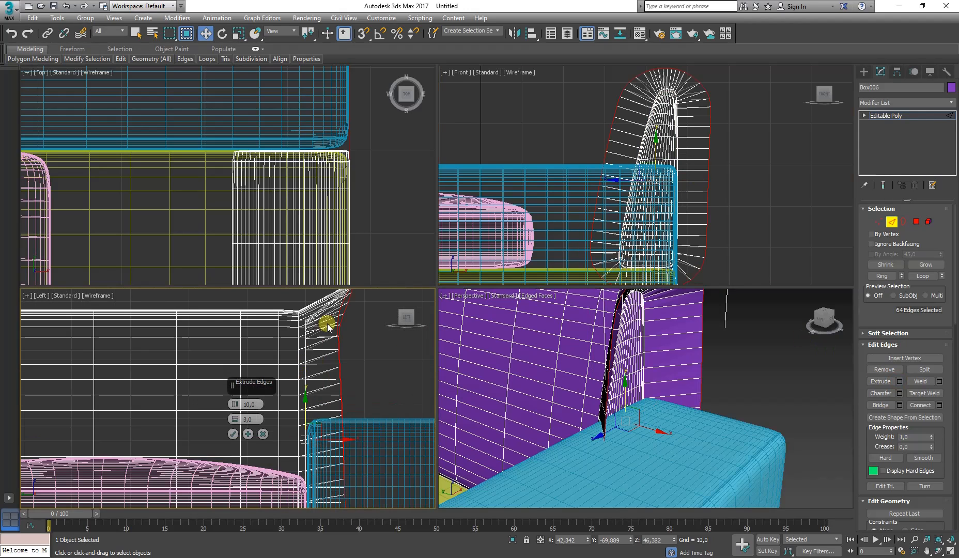
middle_drag(327, 326, 332, 397)
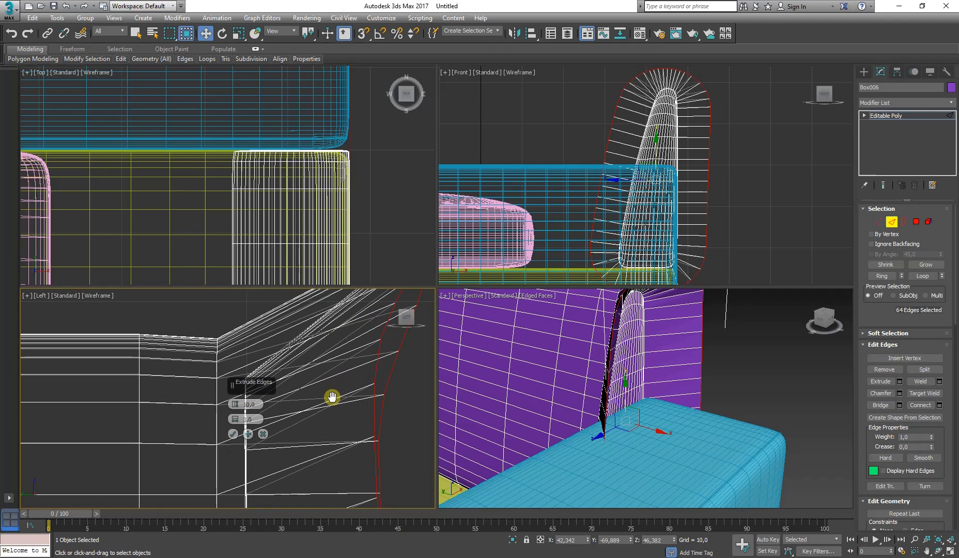
click(717, 417)
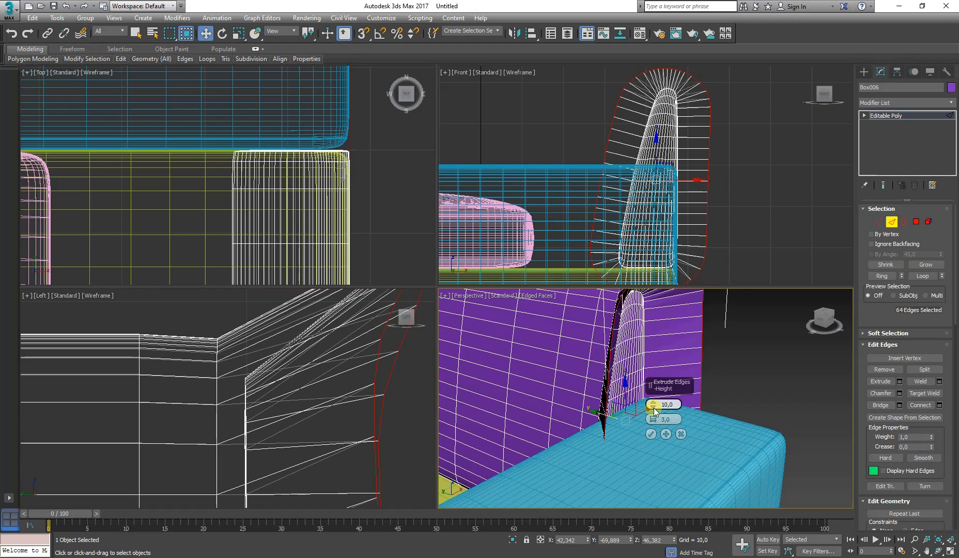
drag(653, 411, 652, 404)
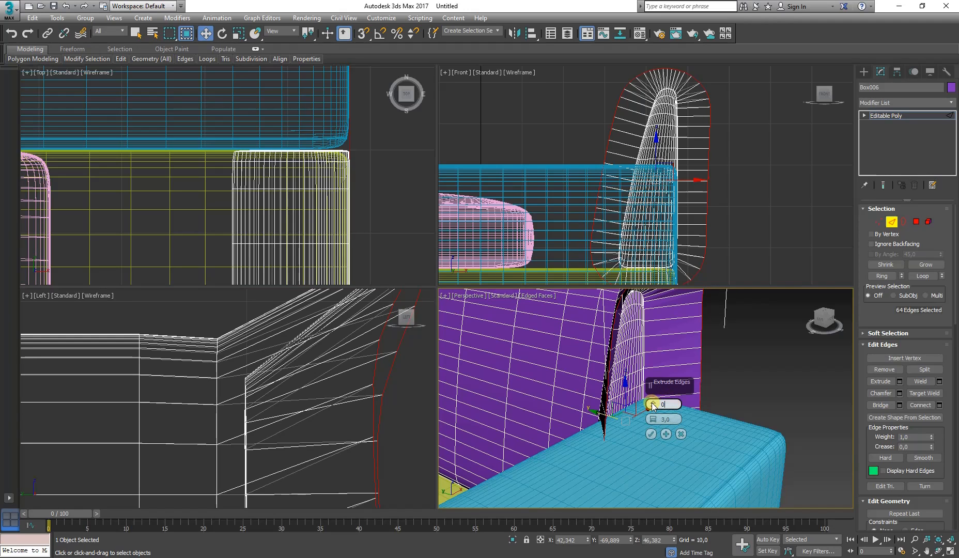
key(Return)
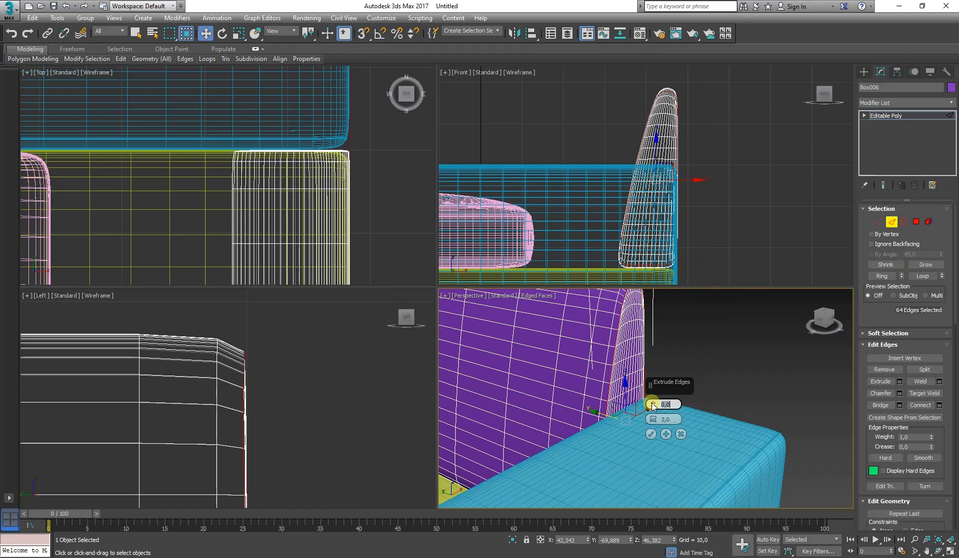
scroll(245, 362, up, 2)
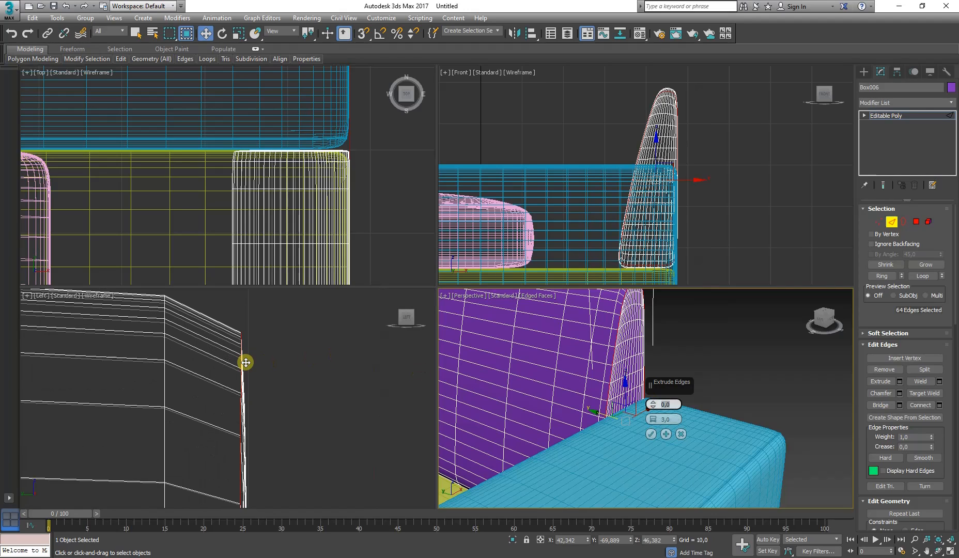
- Set the edge extrusion to height 0.07 and width 0.164, and apply it to the backrest's end loop
click(667, 420)
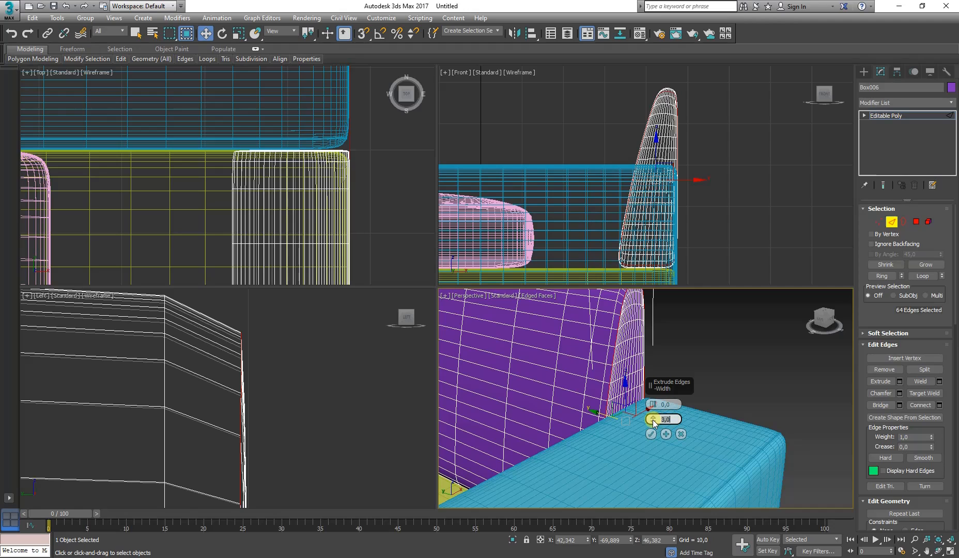
drag(652, 418, 653, 422)
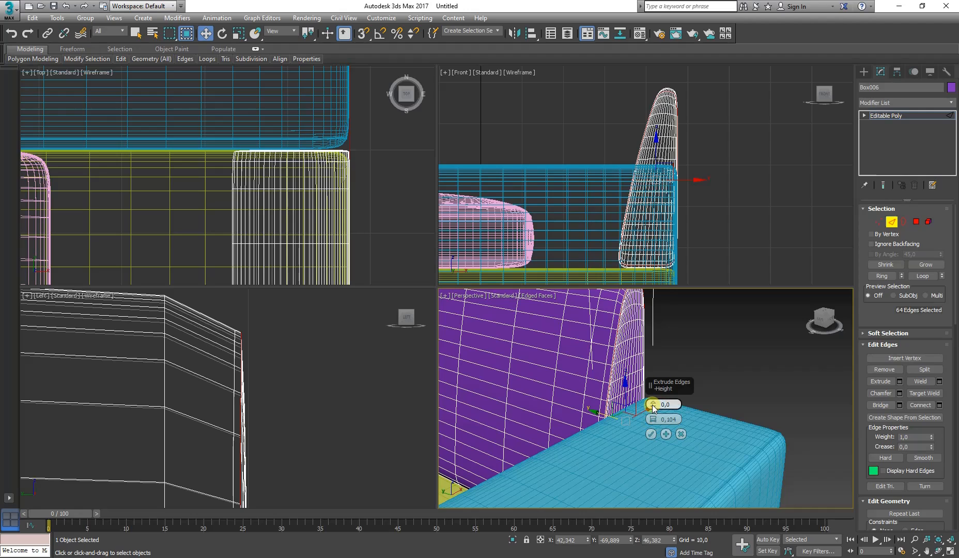
drag(654, 405, 654, 416)
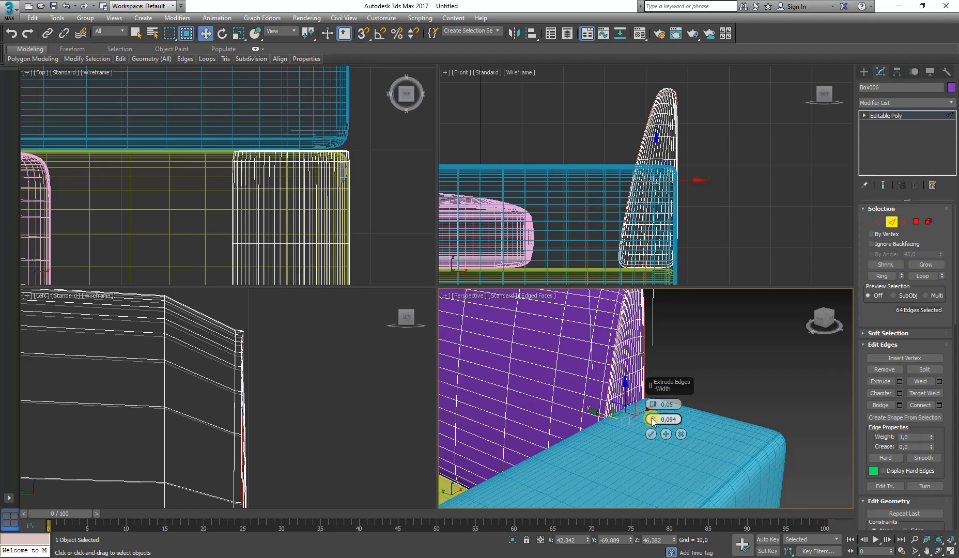
drag(653, 421, 653, 402)
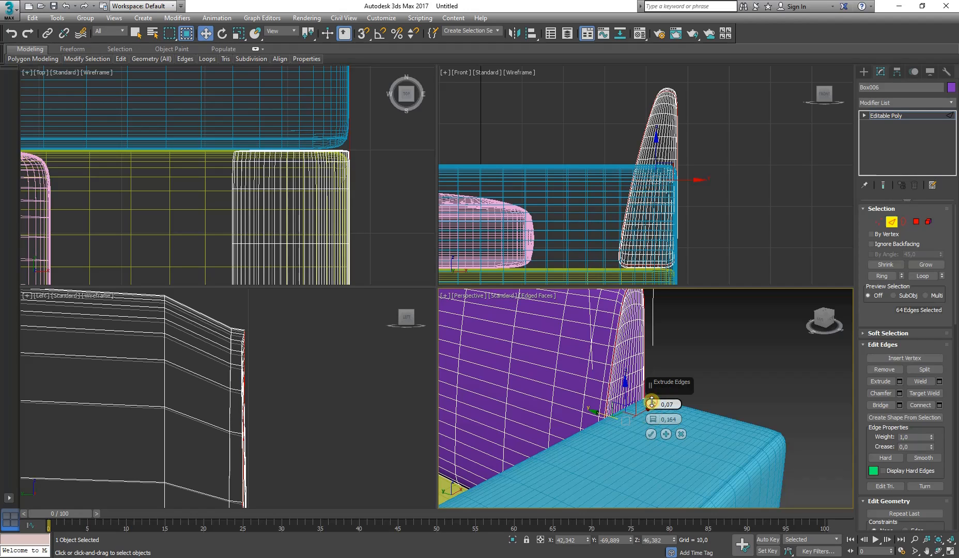
click(652, 434)
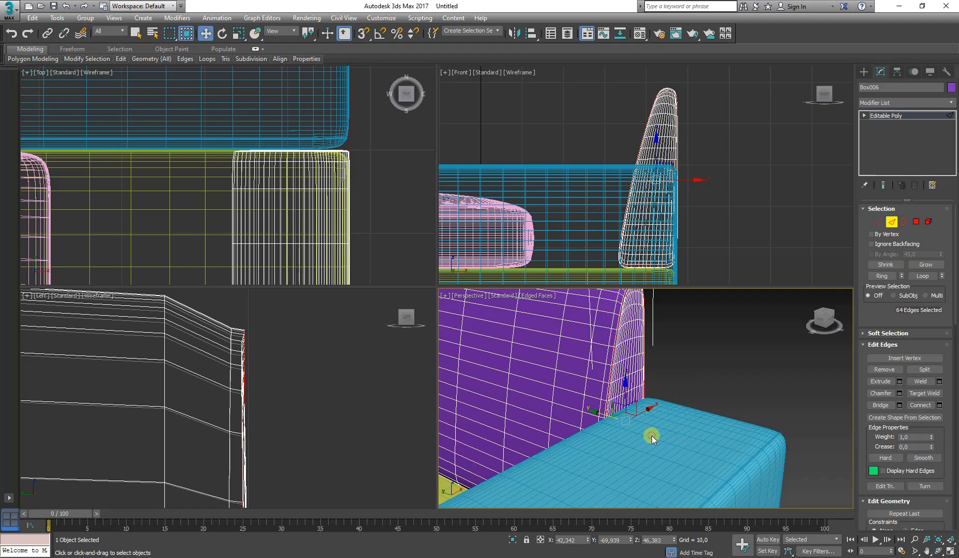
- Move the extruded end loop about 0.054 units inward along Y, toward the backrest's body
right_click(234, 401)
scroll(246, 312, down, 5)
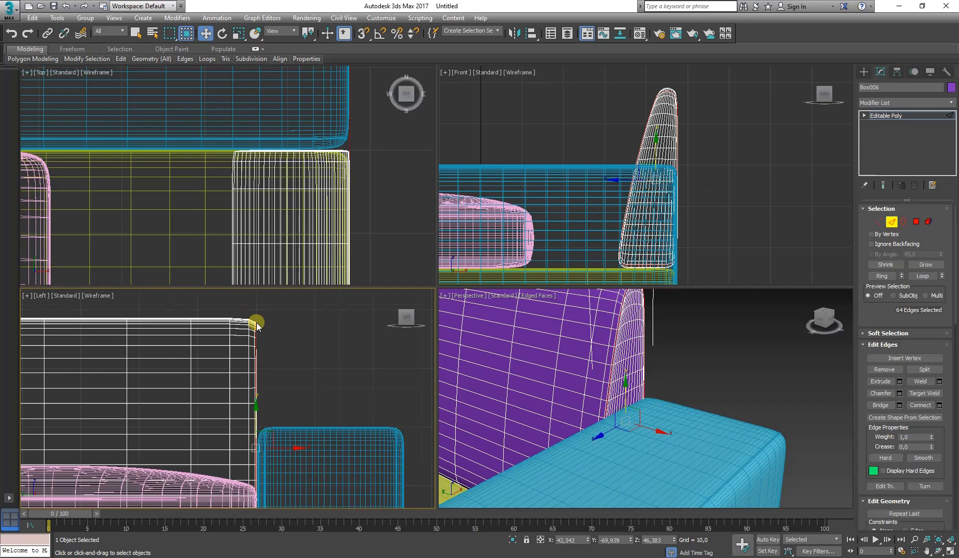
scroll(268, 452, up, 6)
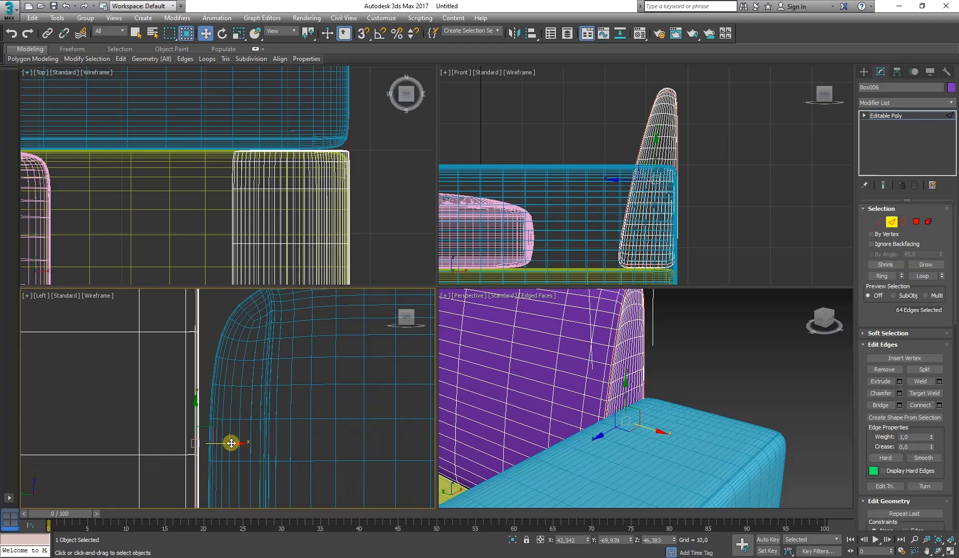
drag(231, 443, 228, 443)
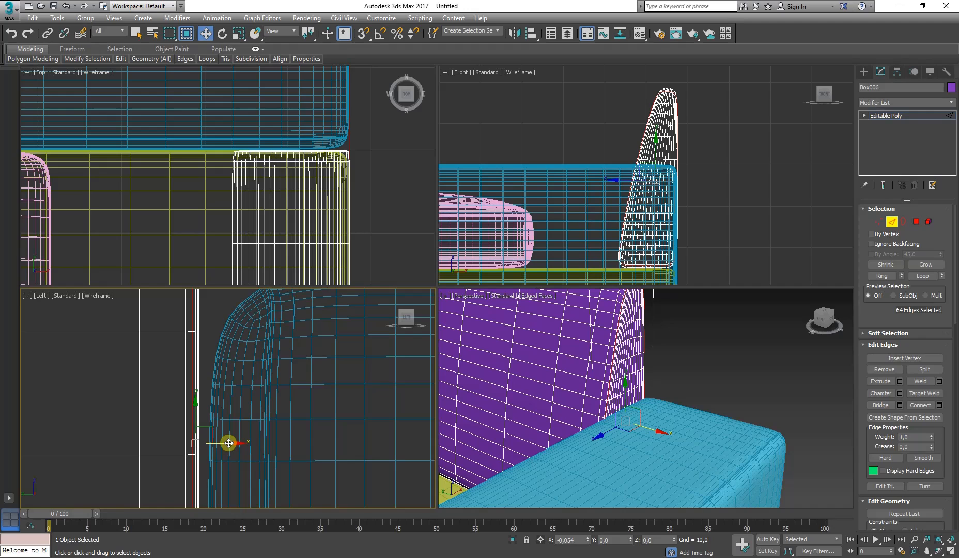
middle_drag(229, 443, 284, 398)
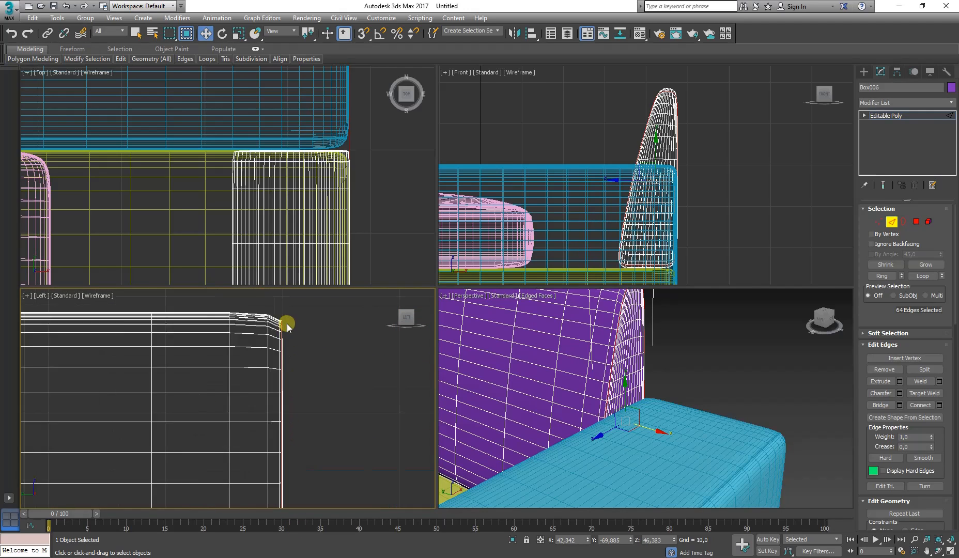
scroll(287, 324, up, 5)
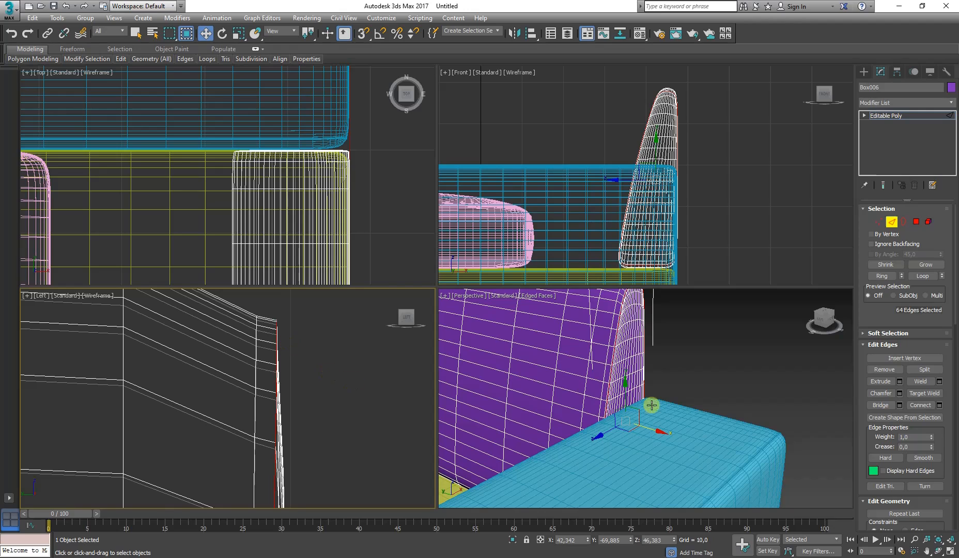
- Extrude the matching edge loop around the backrest's opposite end face with height 0.07 and width 0.164
click(892, 221)
alt+middle_drag(615, 346, 717, 403)
alt+middle_drag(587, 361, 766, 315)
scroll(537, 336, up, 2)
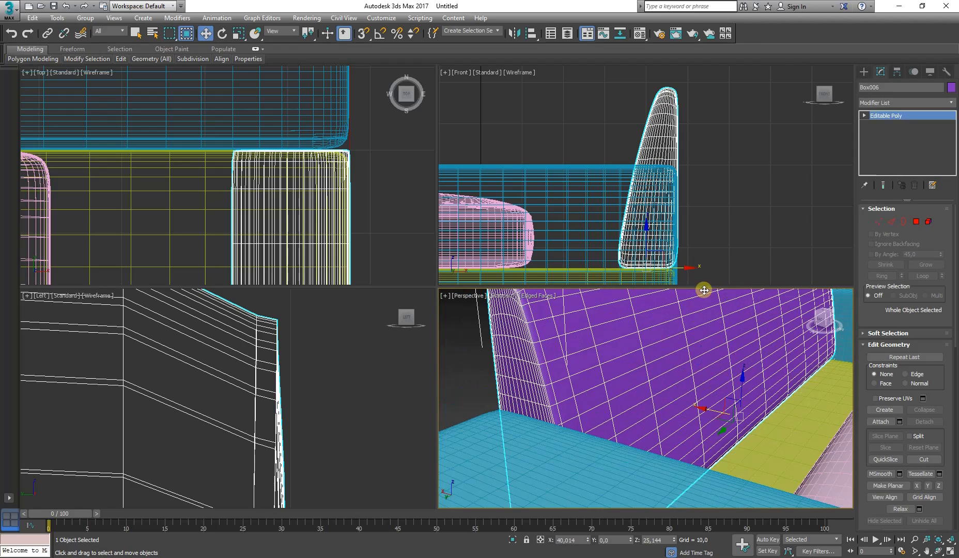
click(894, 225)
alt+middle_drag(525, 323, 577, 406)
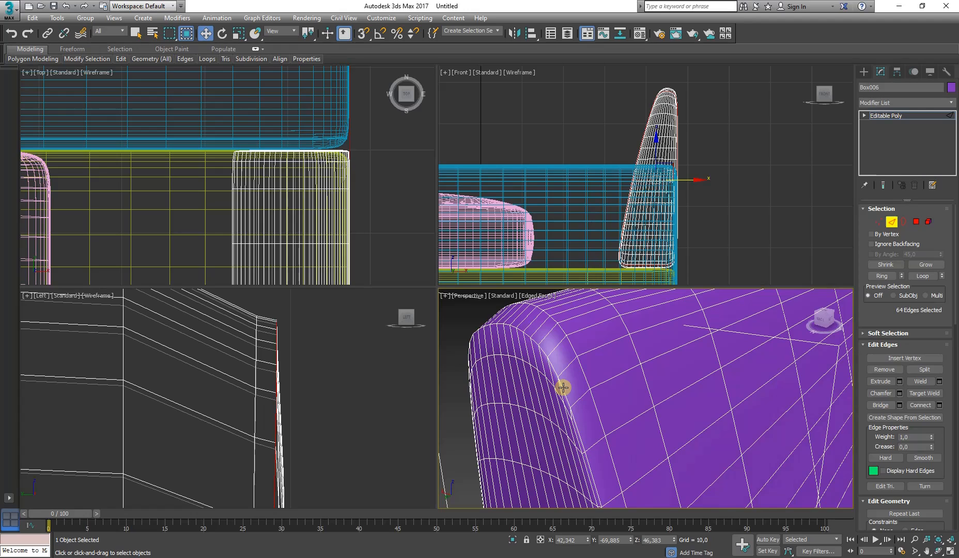
click(562, 388)
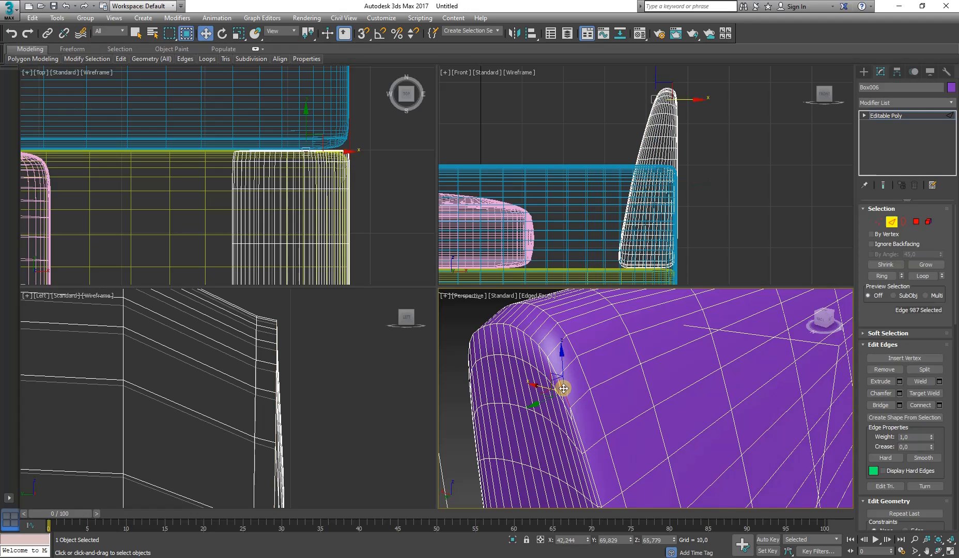
click(920, 280)
click(899, 382)
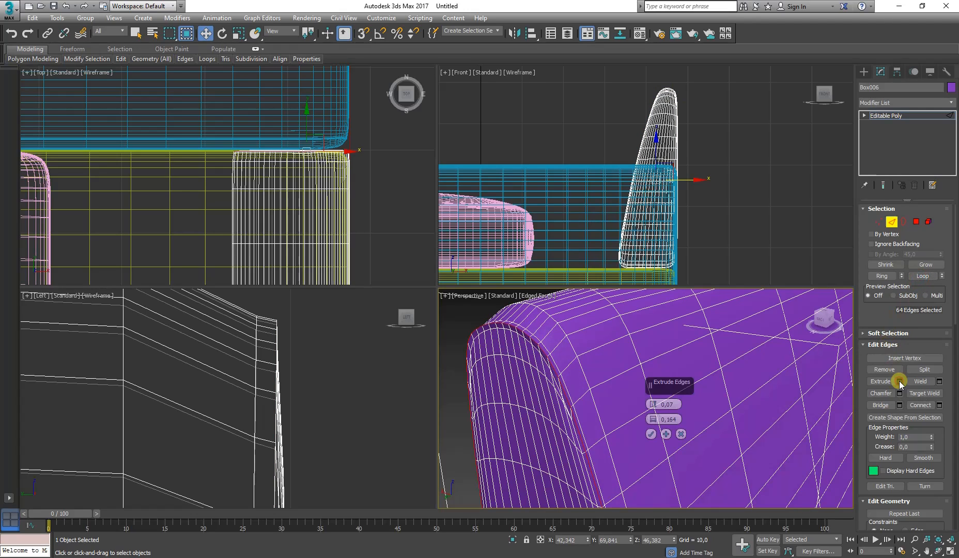
click(651, 435)
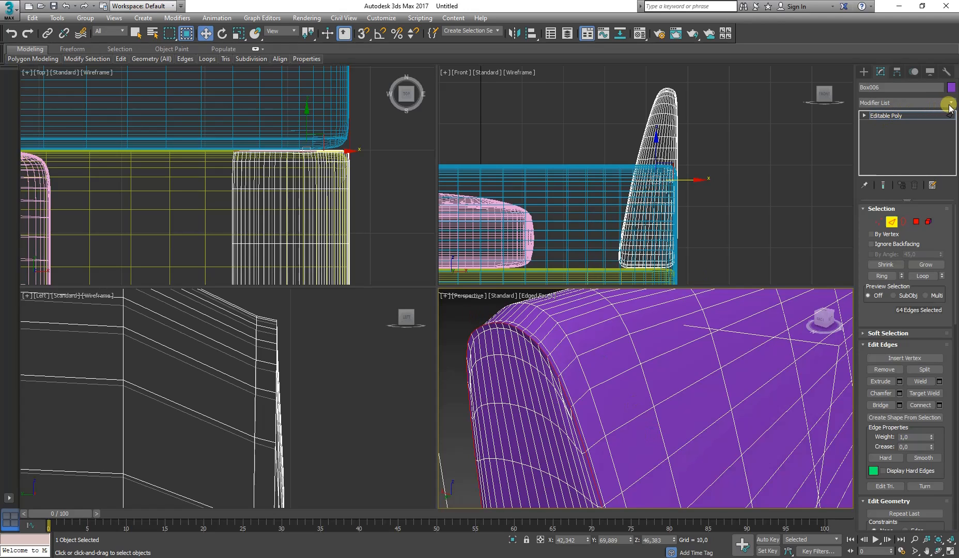
- Add a TurboSmooth modifier with 1 iteration to the backrest and deselect it
click(949, 106)
drag(951, 130, 947, 380)
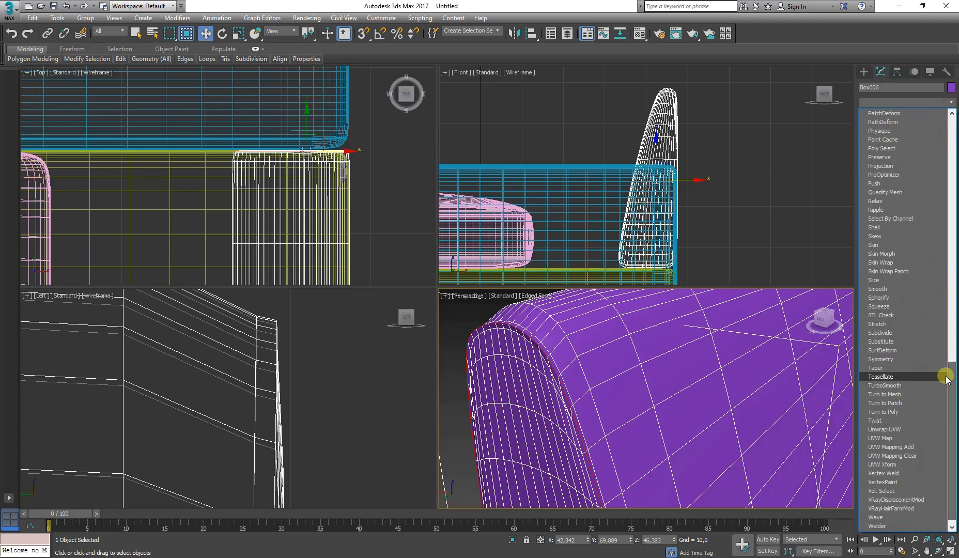
click(912, 384)
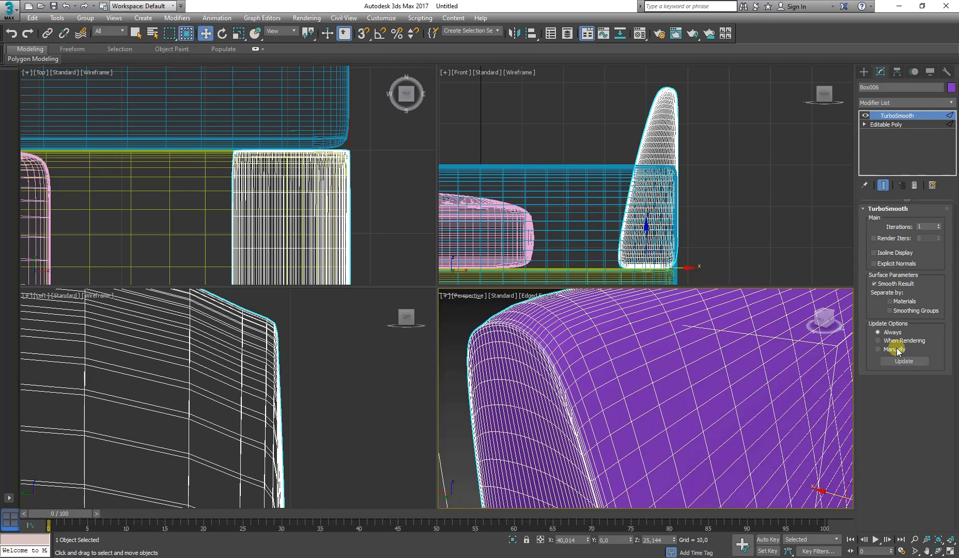
click(476, 319)
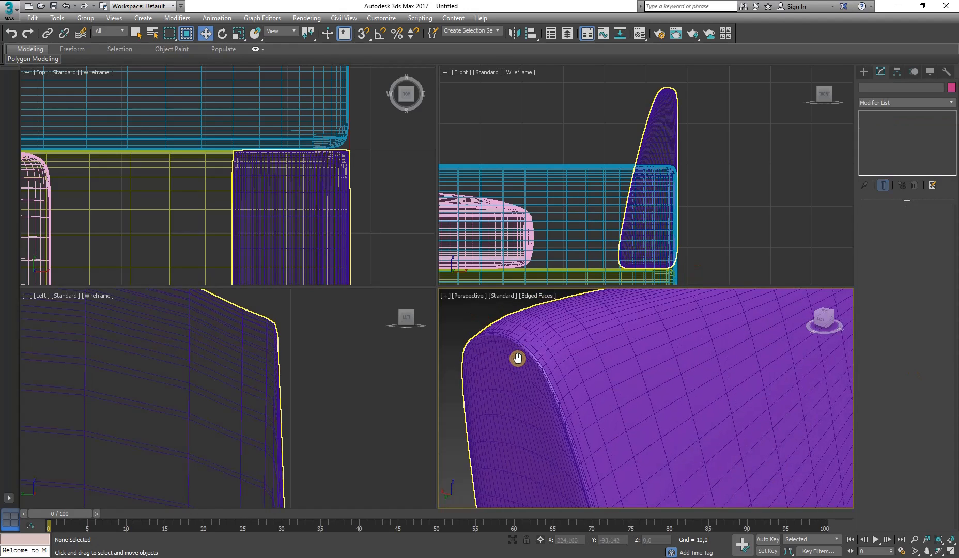
- Examine the smoothed seam at the backrest's positive-Y end, with and without edged faces, and review the TurboSmooth settings
mouse_move(535, 358)
alt+middle_down()
mouse_move(522, 358)
mouse_move(699, 368)
mouse_move(663, 369)
mouse_move(636, 349)
alt+middle_up()
key(F4)
scroll(643, 359, down, 5)
scroll(654, 374, up, 5)
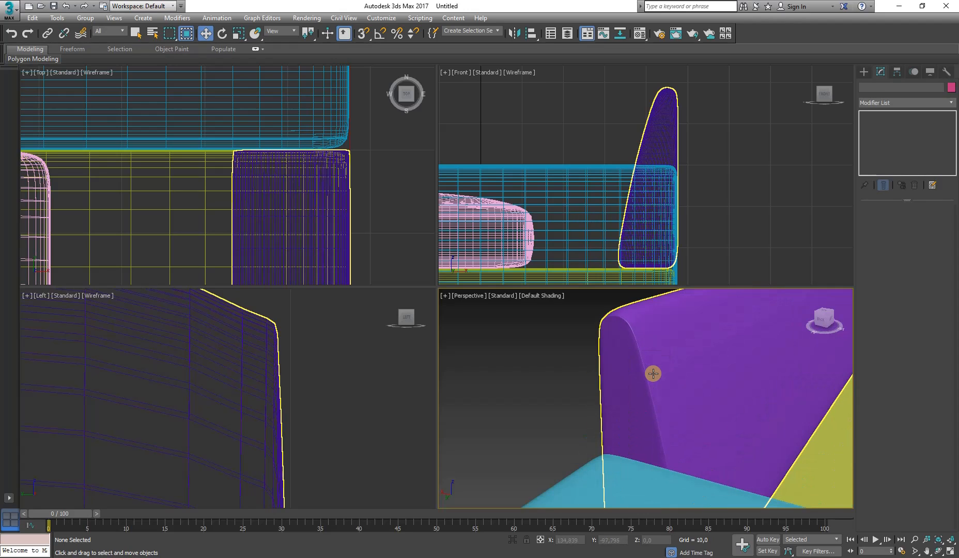
scroll(653, 373, up, 2)
scroll(653, 373, down, 2)
key(F4)
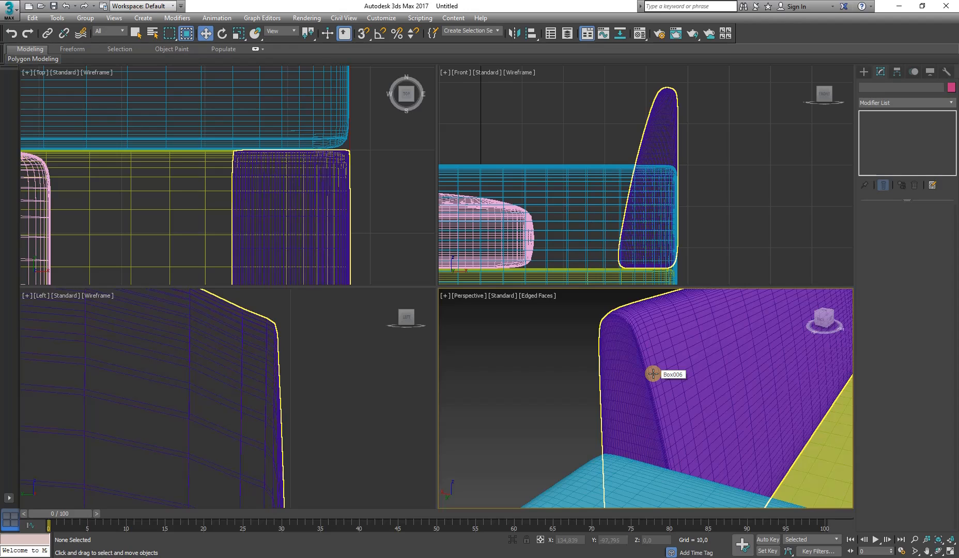
click(653, 374)
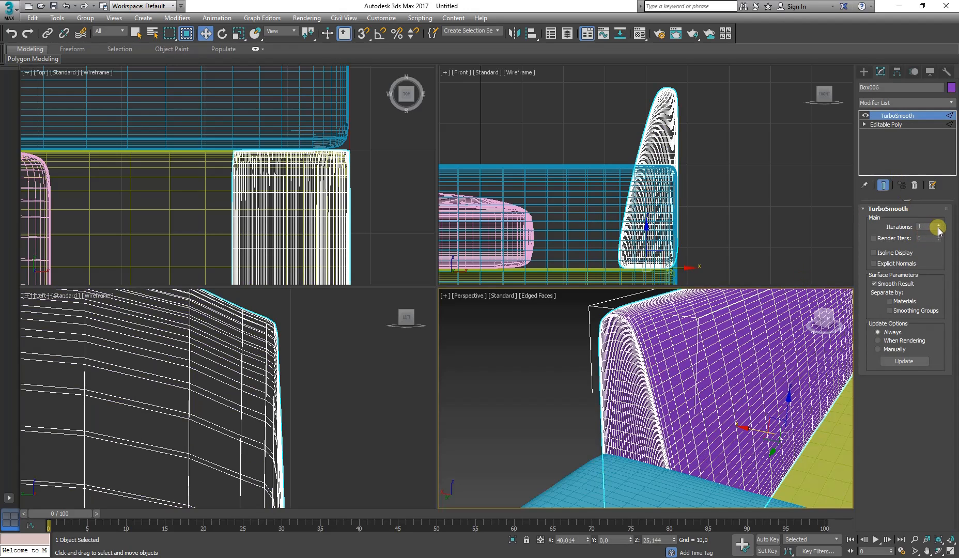
click(568, 369)
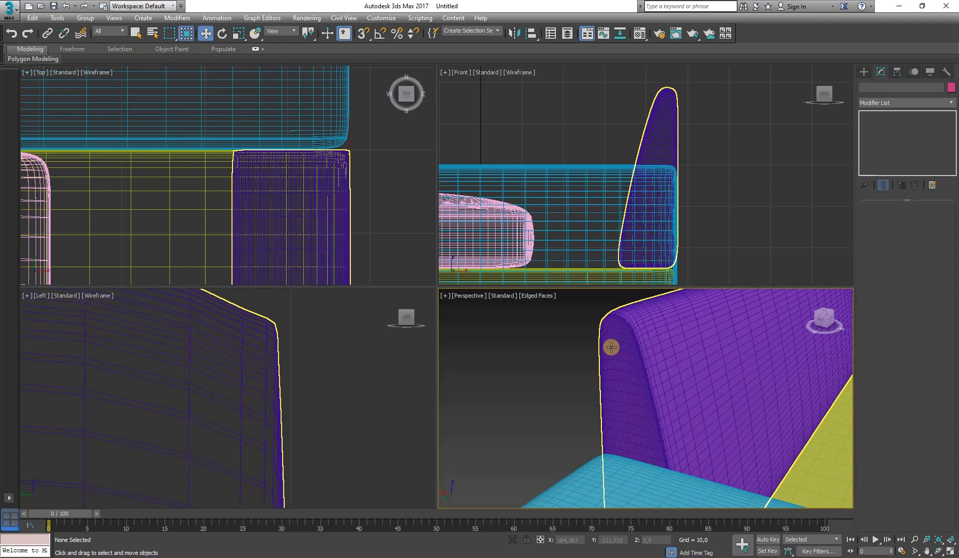
- Examine the smoothed backrest up close and within the whole sofa from the perspective, top and left views
middle_drag(611, 348, 568, 360)
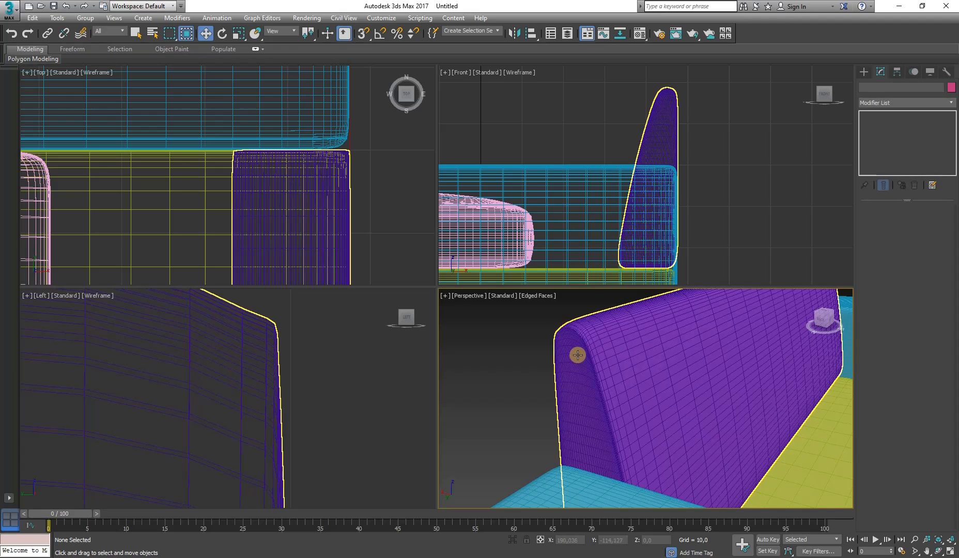
click(577, 356)
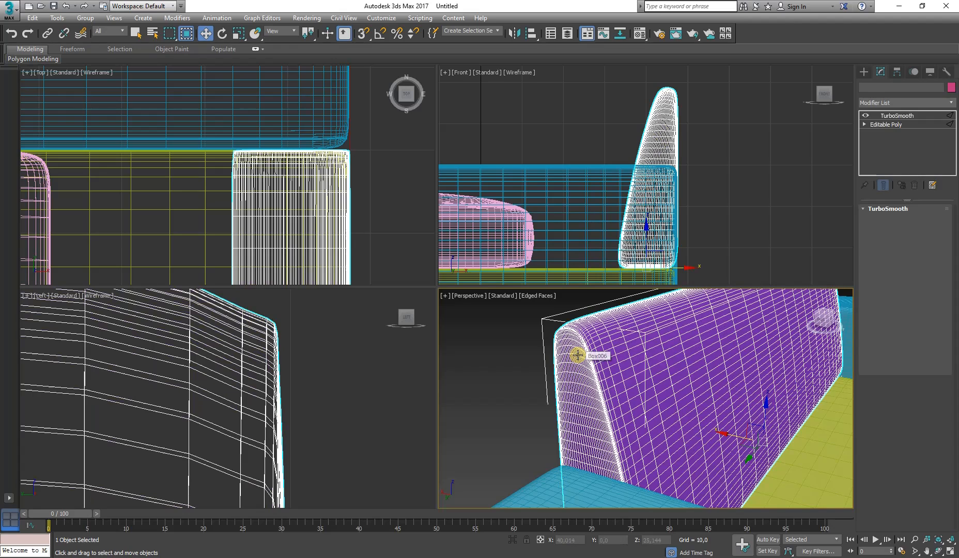
click(521, 332)
scroll(622, 364, down, 5)
scroll(639, 377, down, 3)
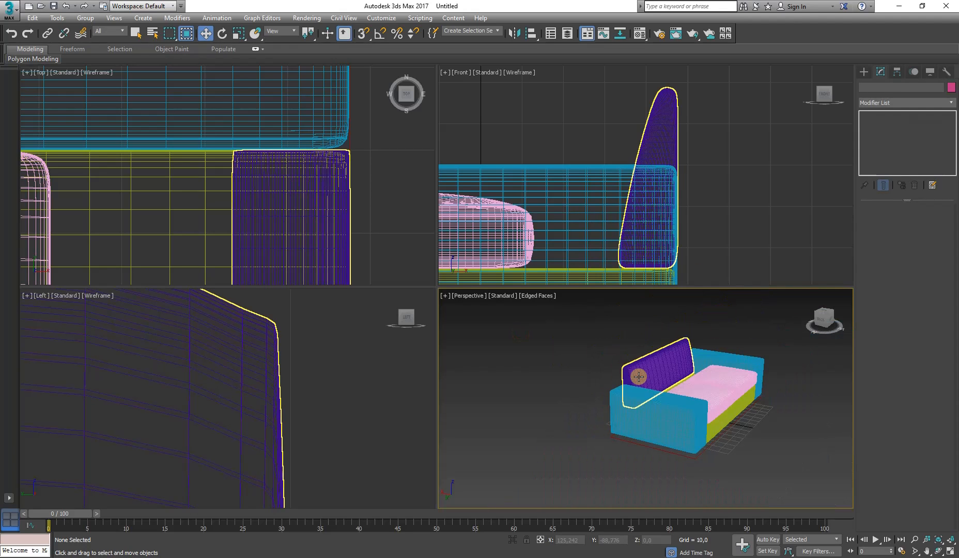
alt+middle_drag(638, 378, 709, 379)
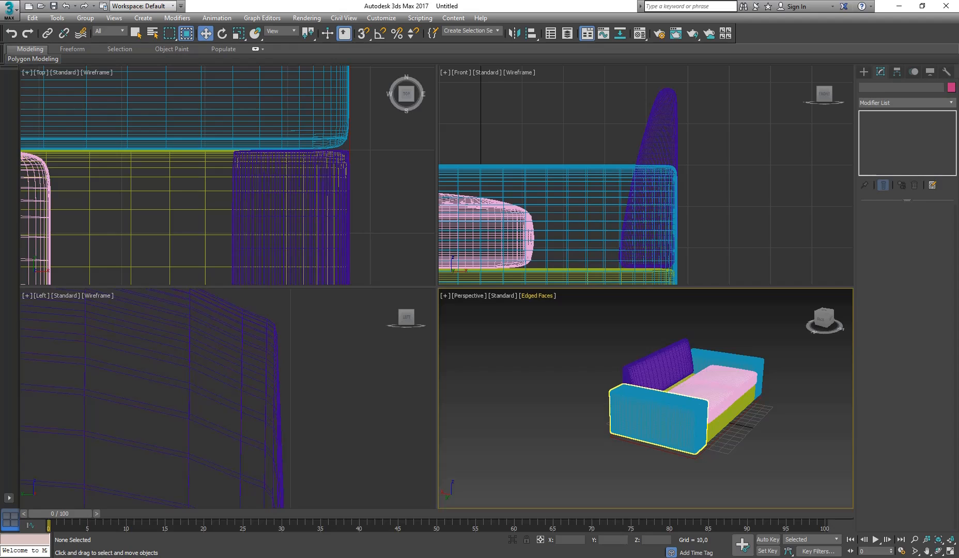
middle_drag(228, 185, 280, 227)
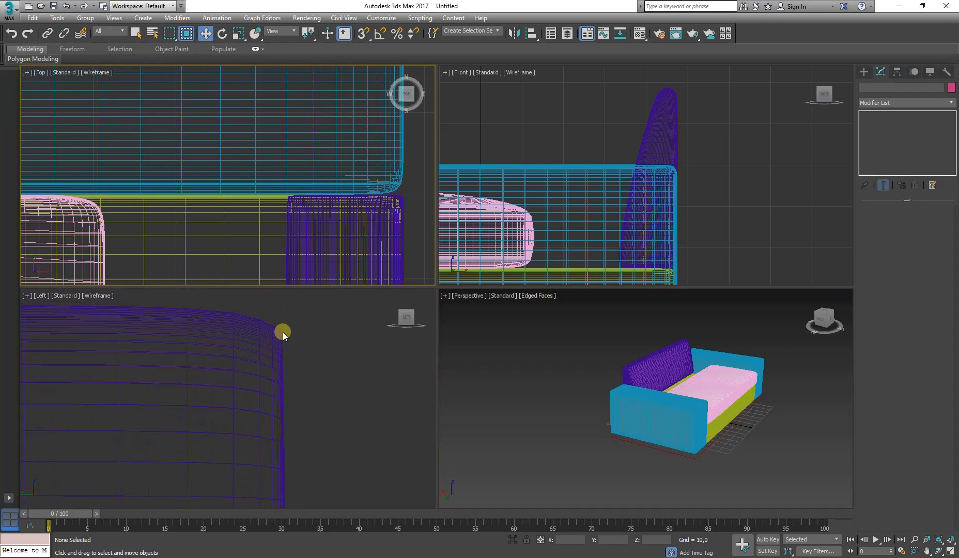
scroll(282, 332, down, 10)
scroll(305, 214, down, 10)
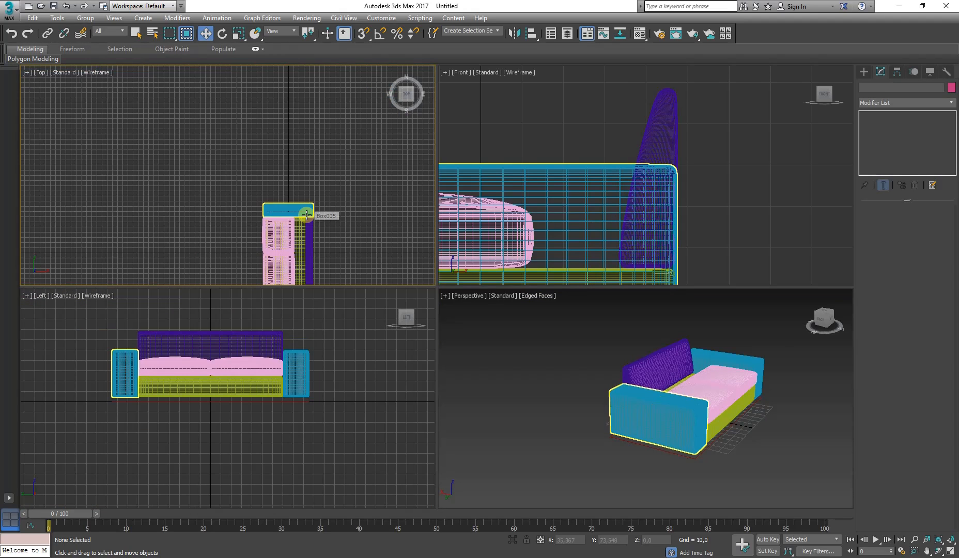
scroll(616, 193, down, 8)
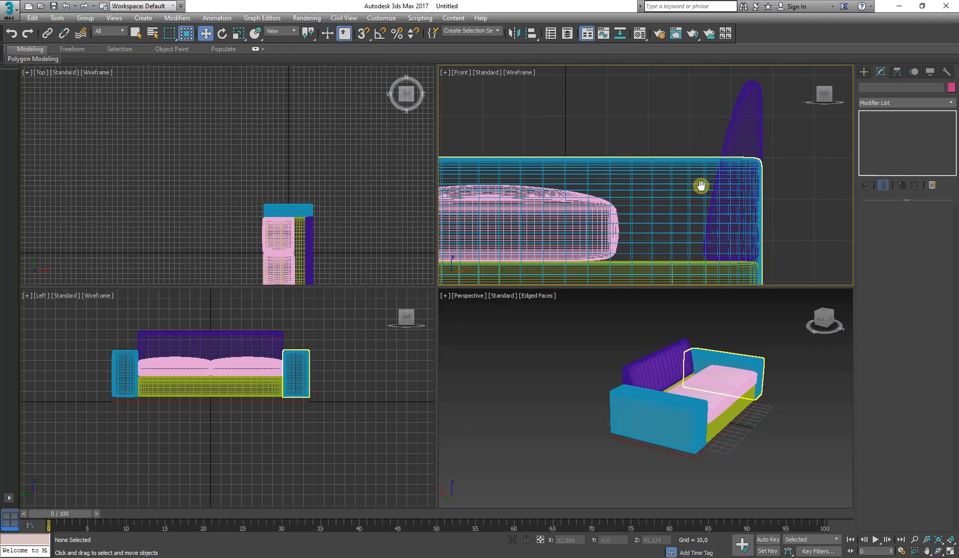
- Select the seat cushion at the positive-Y end and collapse its whole modifier stack, including FFD 4x4x4, into an editable mesh
scroll(613, 214, up, 4)
click(525, 235)
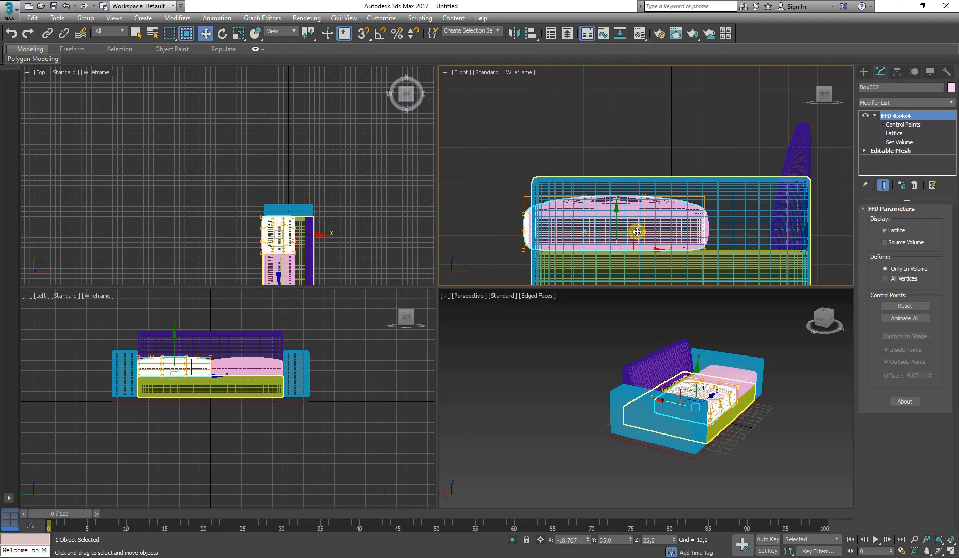
scroll(629, 216, up, 2)
scroll(619, 218, down, 2)
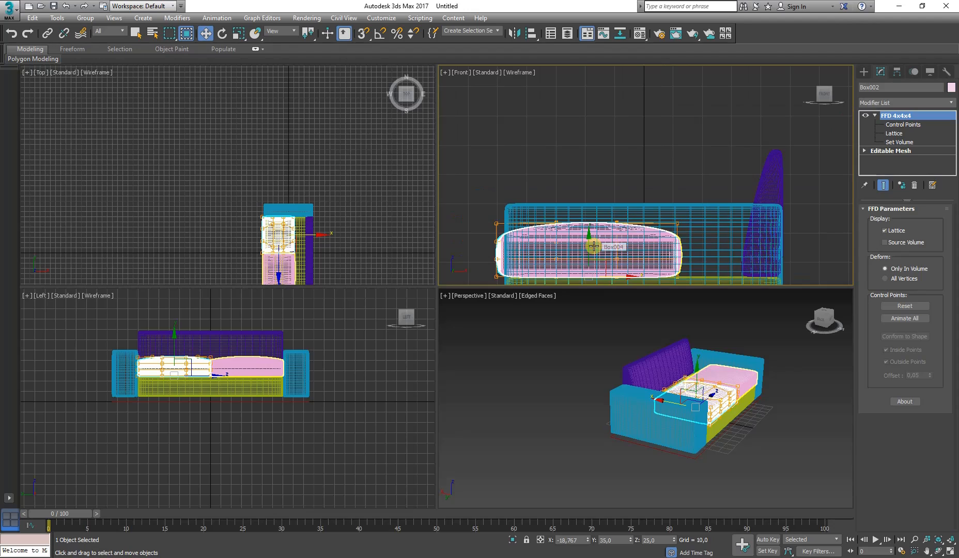
right_click(904, 118)
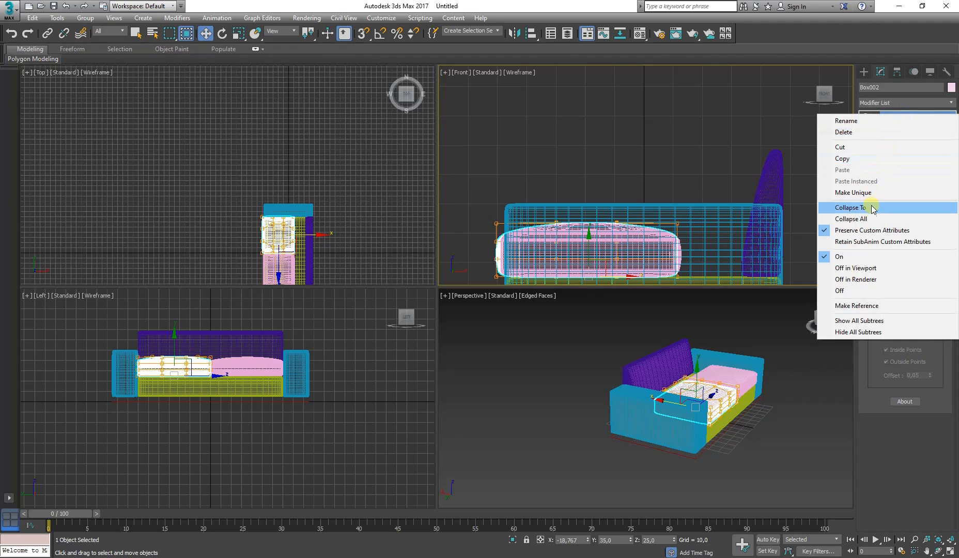
click(869, 219)
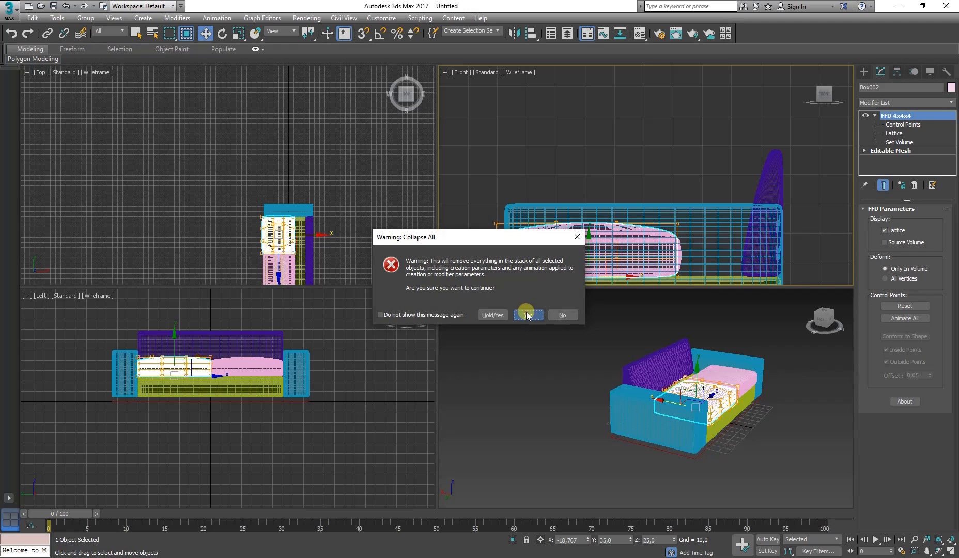
click(526, 314)
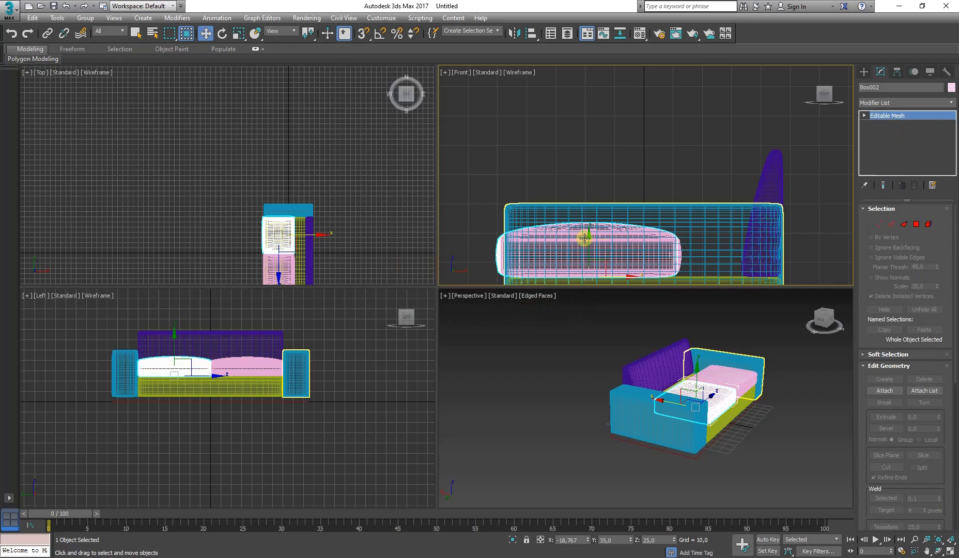
- Clone the collapsed seat cushion once, placing the duplicate about 57 units along positive X, overlapping the backrest
middle_drag(615, 248, 563, 221)
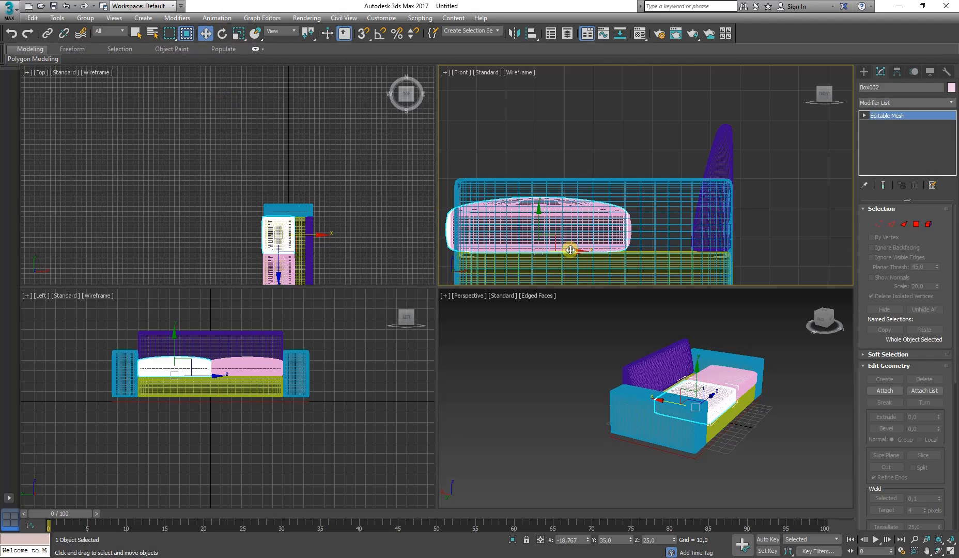
drag(570, 250, 711, 241)
right_click(711, 241)
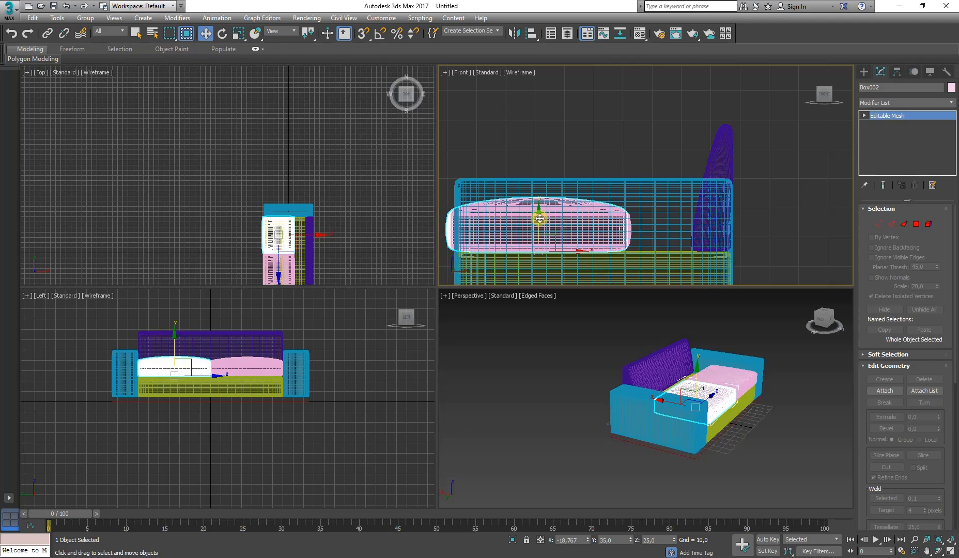
shift+drag(576, 250, 749, 247)
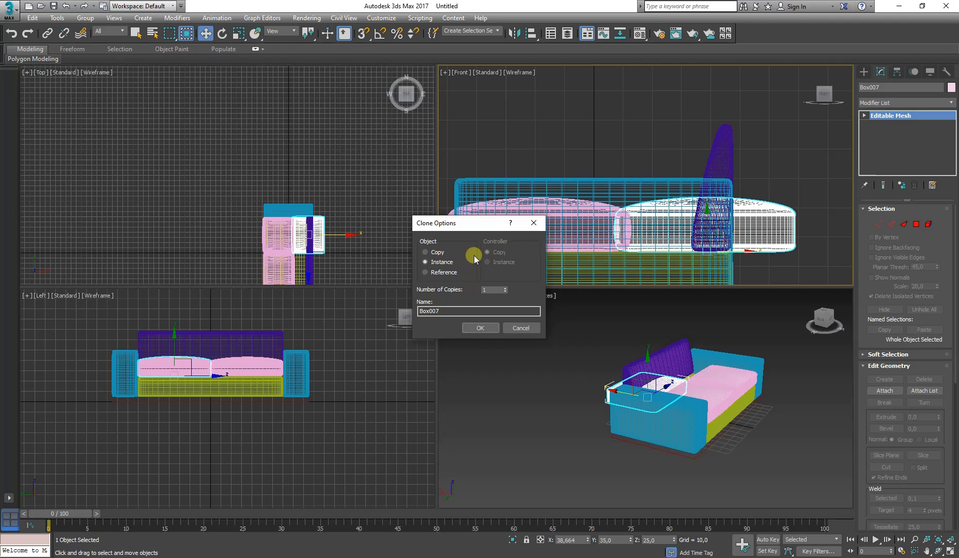
click(470, 325)
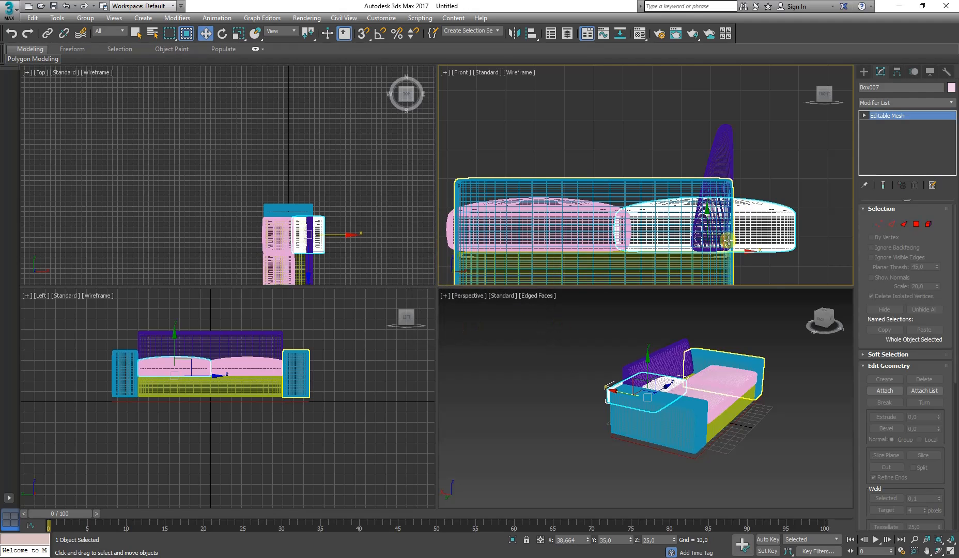
- Rotate the duplicated cushion about 83° in the front view so it stands nearly upright, leaning toward the backrest
mouse_move(722, 231)
mouse_down()
mouse_move(708, 197)
mouse_move(655, 182)
mouse_up()
click(187, 34)
click(220, 35)
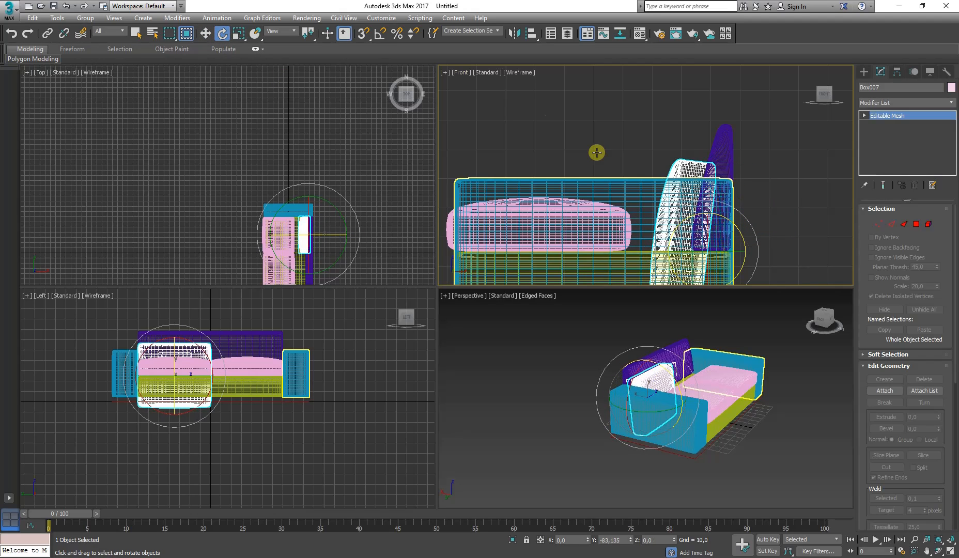
- Raise the upright cushion about 31 units onto the seat base and tilt it about 6° further toward the backrest
click(205, 33)
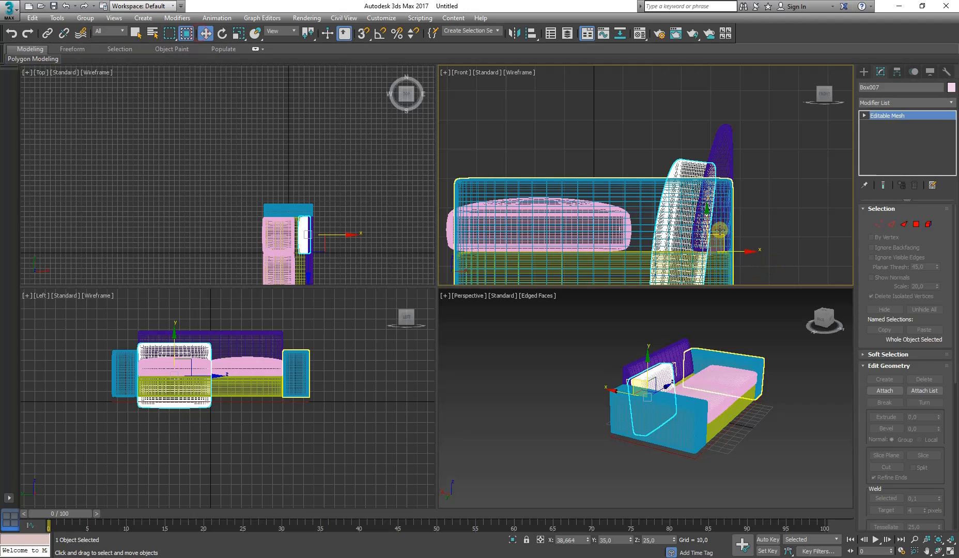
drag(720, 231, 716, 147)
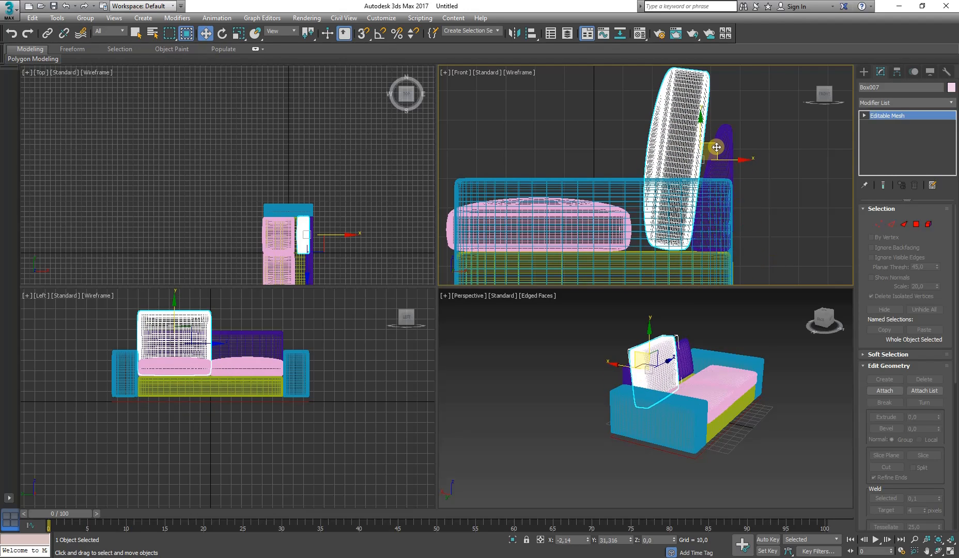
click(225, 36)
drag(729, 135, 735, 138)
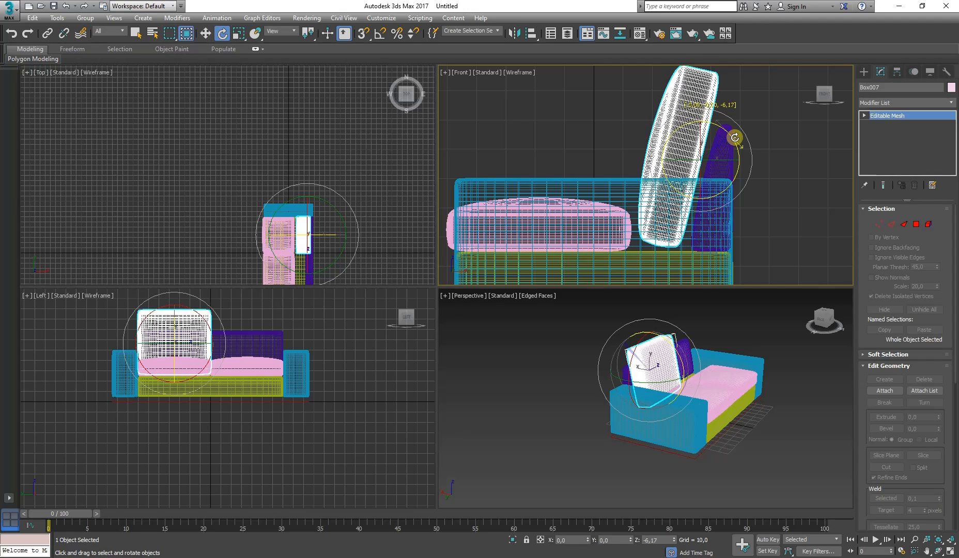
- Shift the upright cushion about 1.5 units toward the backrest and about 1.1 units down
click(205, 33)
scroll(693, 177, up, 2)
middle_drag(693, 178, 646, 172)
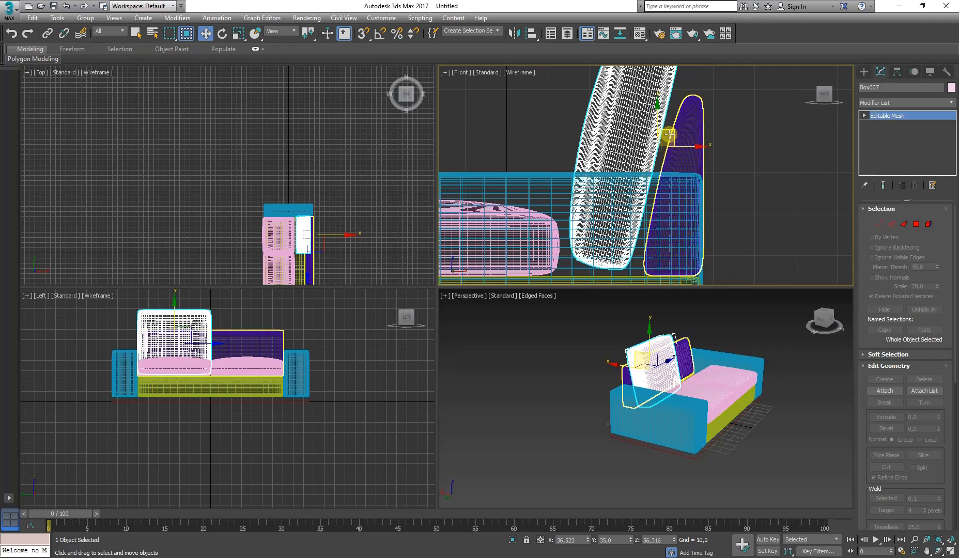
drag(675, 136, 679, 136)
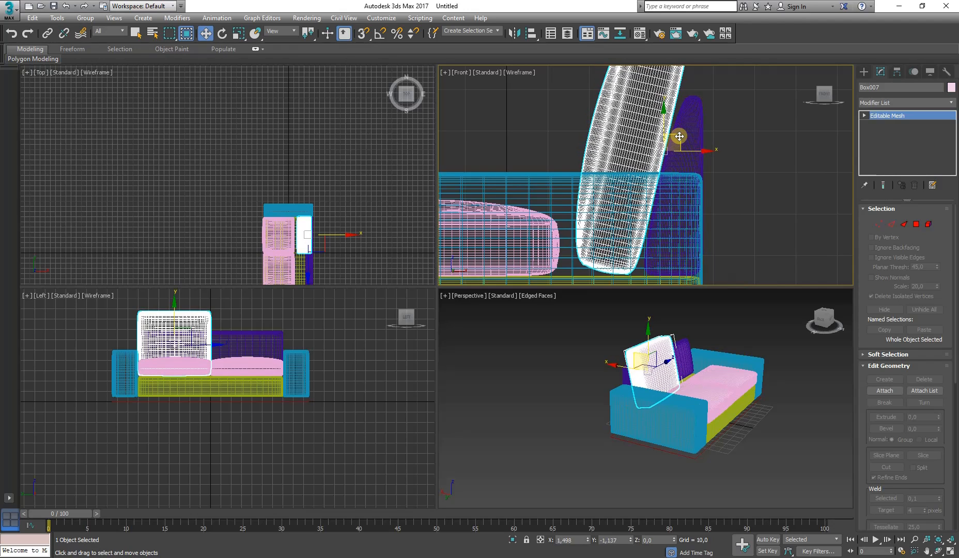
scroll(650, 225, down, 2)
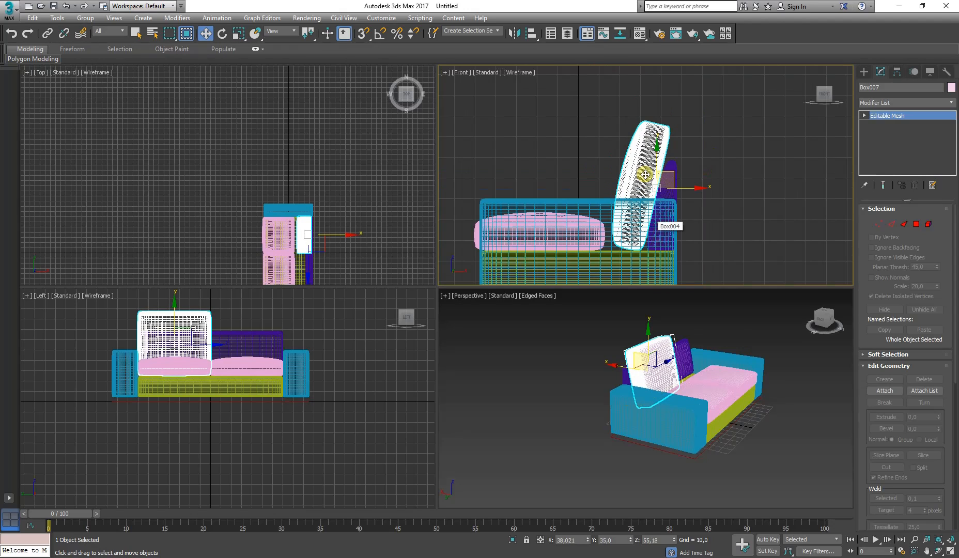
- Try non-uniformly scaling the upright cushion to 59% along the vertical axis, and undo both the scaling and the preceding move
middle_drag(645, 175, 631, 187)
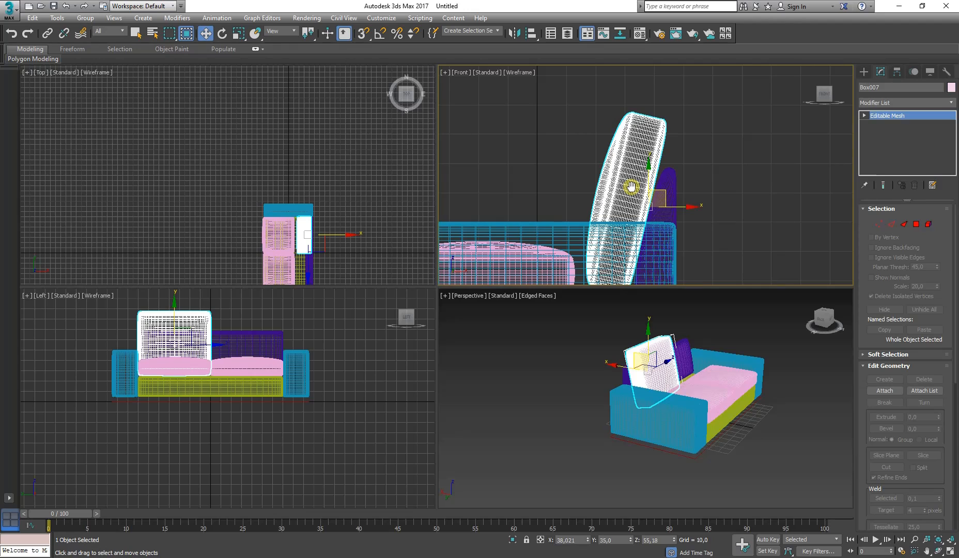
click(238, 33)
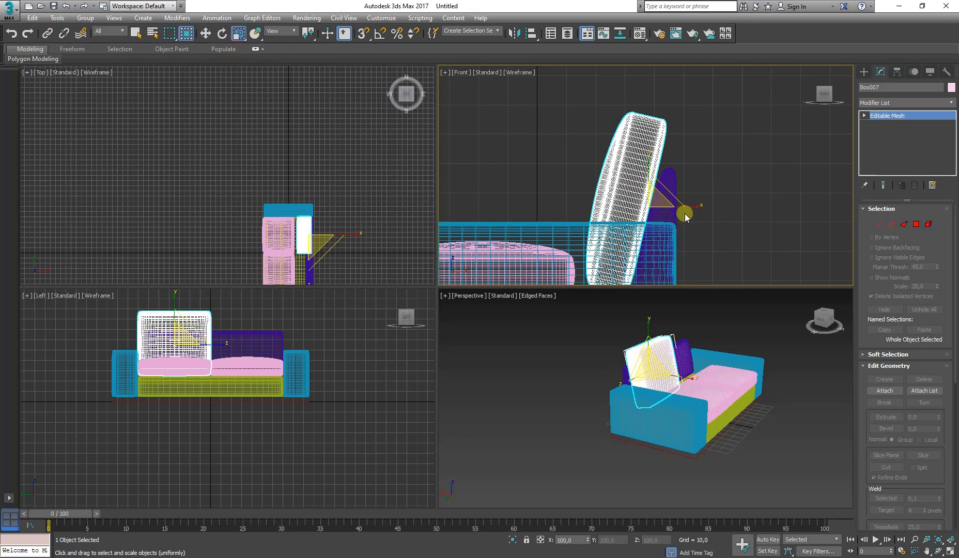
key(r)
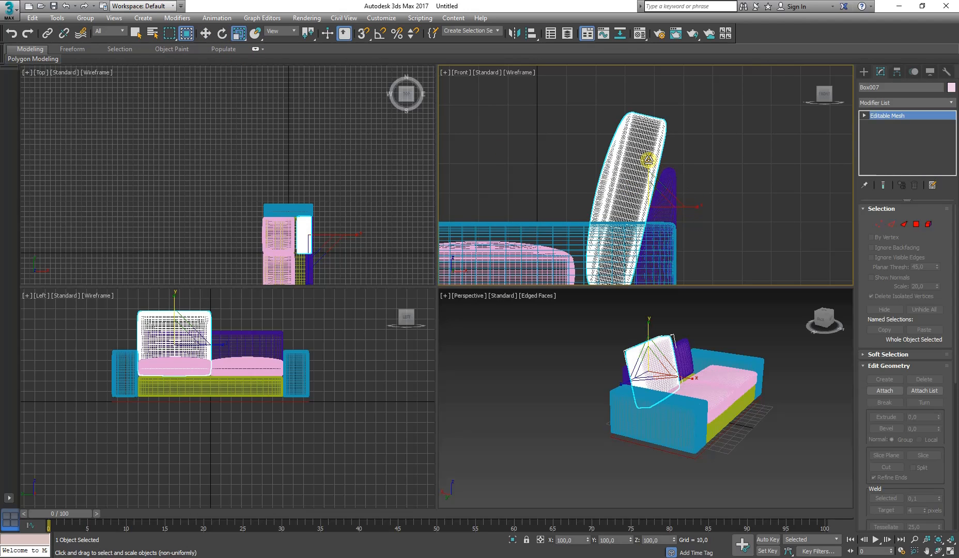
drag(648, 160, 651, 186)
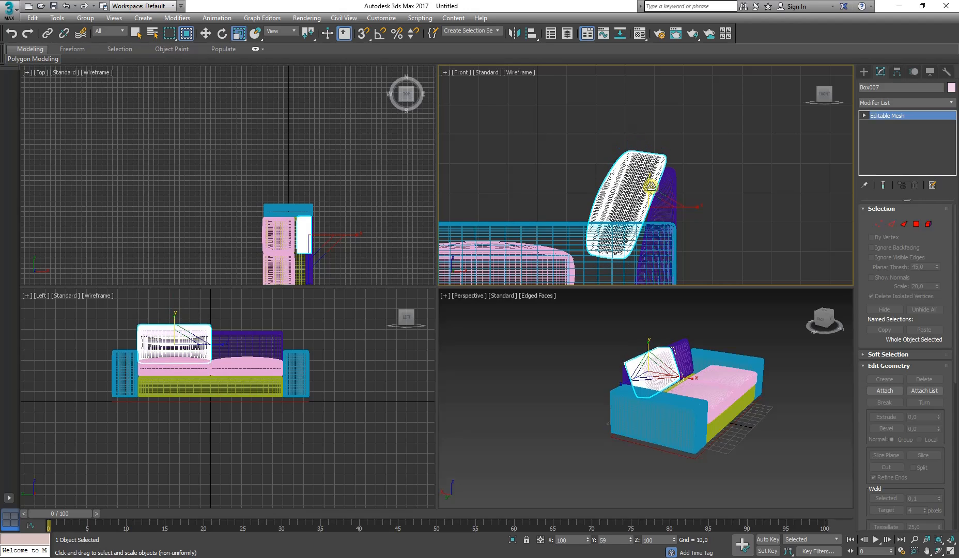
key(r)
key(r)
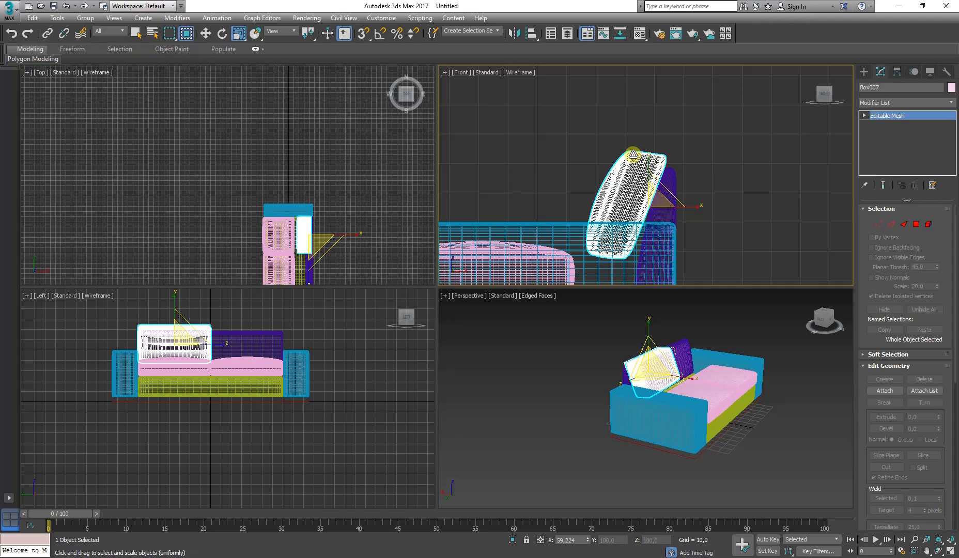
key(ctrl+z)
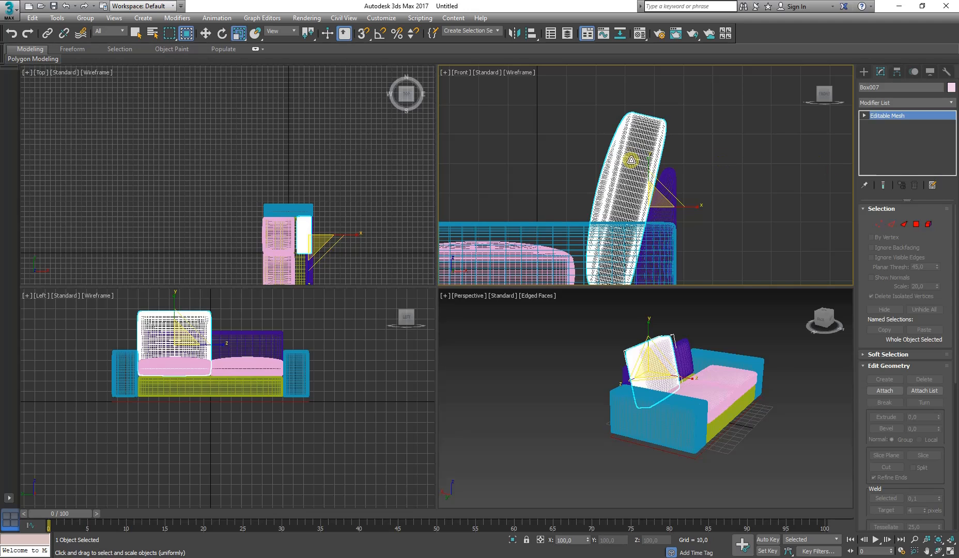
key(ctrl+z)
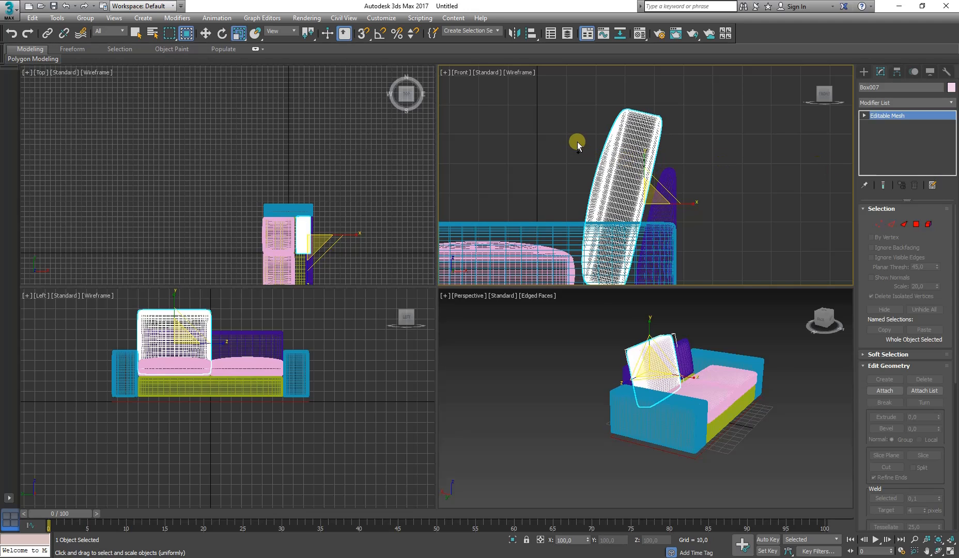
- Add an FFD 4x4x4 modifier to the upright back cushion
click(950, 102)
drag(950, 127, 947, 239)
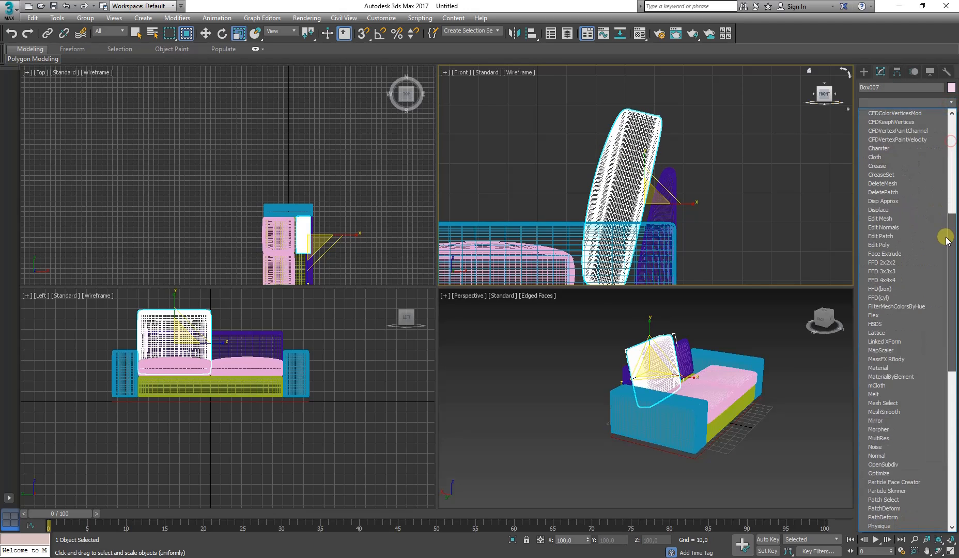
click(898, 281)
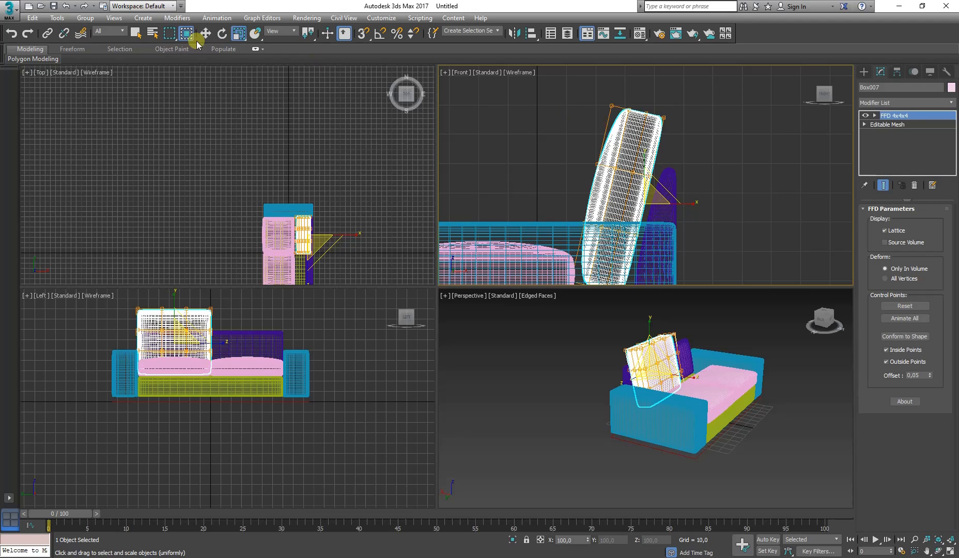
- Select the top row of the back cushion's FFD control points in the front view and move it down to shorten the cushion
click(137, 36)
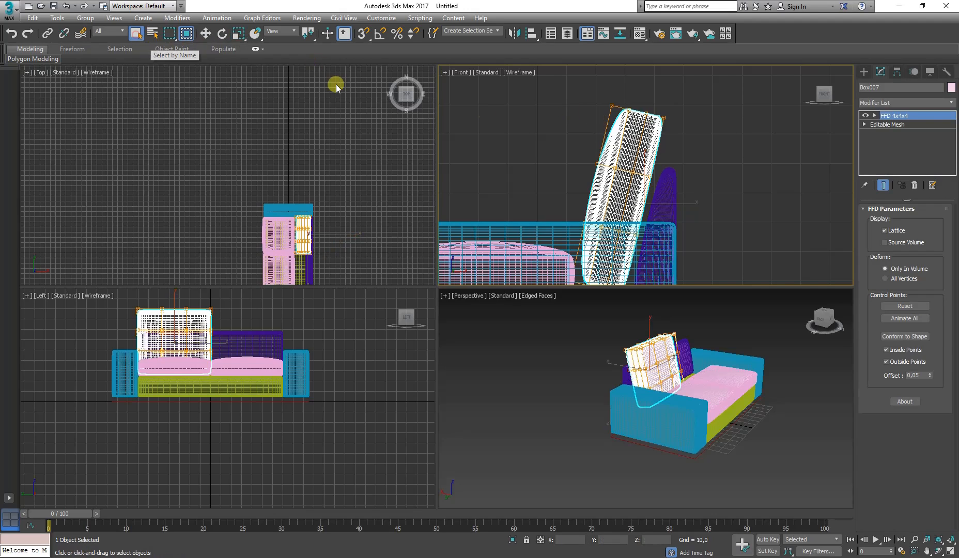
click(875, 116)
click(892, 125)
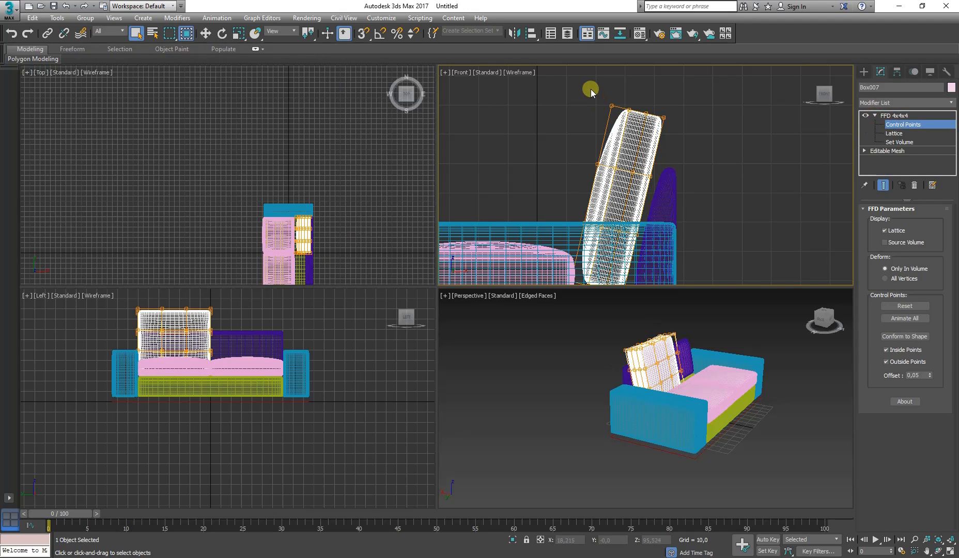
drag(591, 89, 648, 130)
click(207, 35)
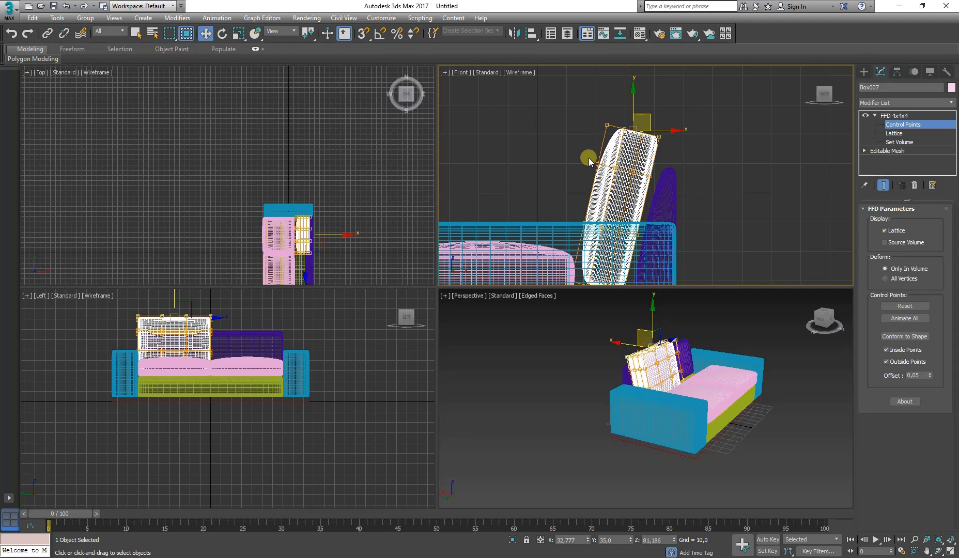
- Move the second row of the back cushion's FFD control points down slightly, and shift the whole cushion a little closer to the backrest
drag(589, 157, 657, 196)
drag(639, 160, 635, 177)
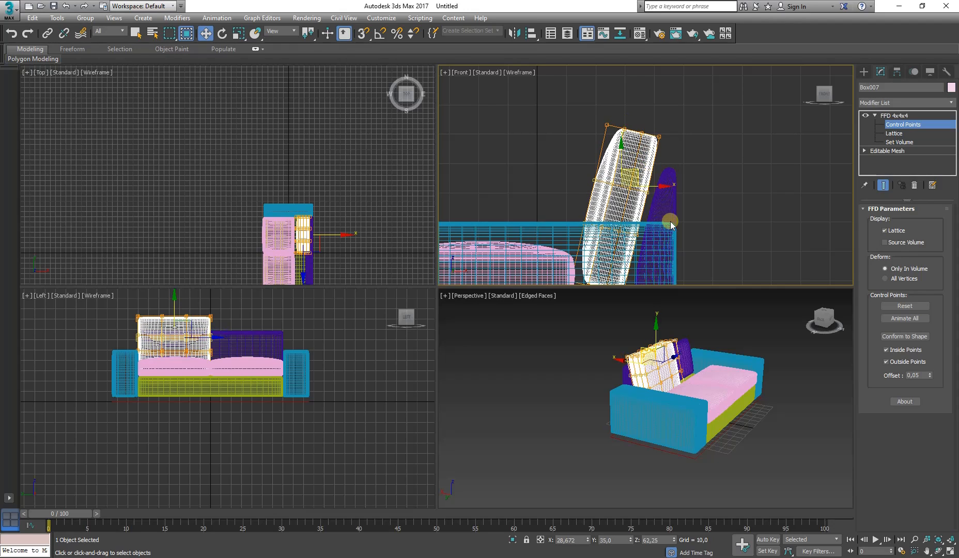
middle_drag(670, 221, 653, 194)
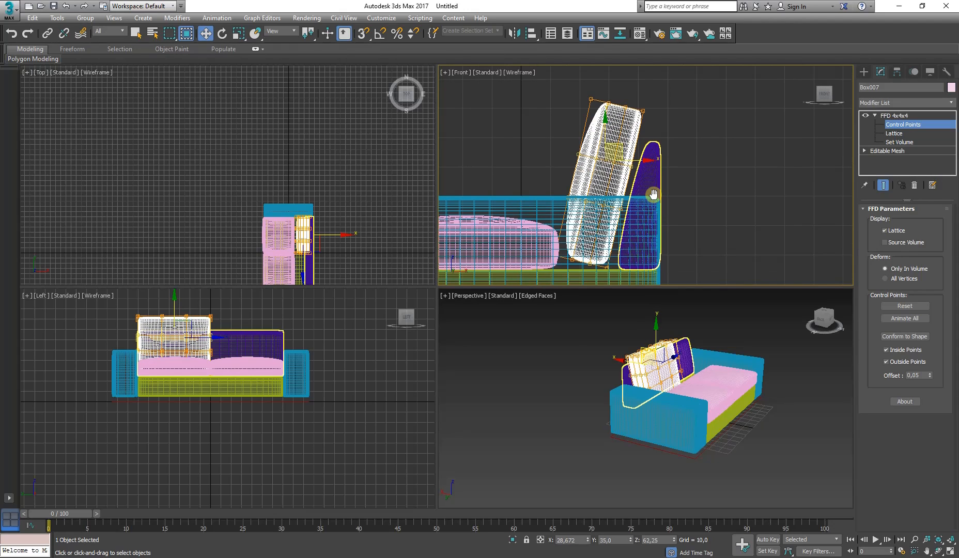
click(890, 117)
drag(664, 178, 668, 180)
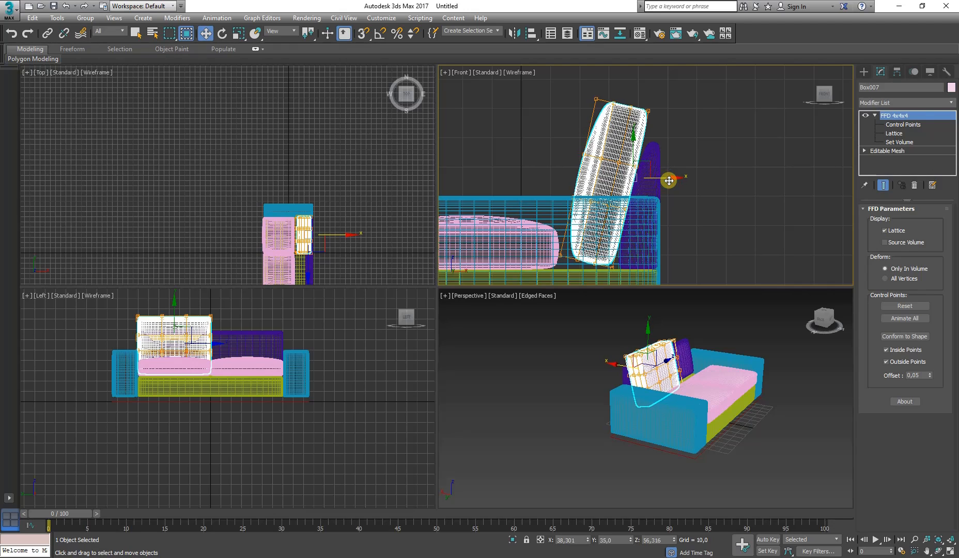
- Pull the back cushion's front FFD control points in the second row and at the bottom corner outward toward the seat cushion
click(910, 124)
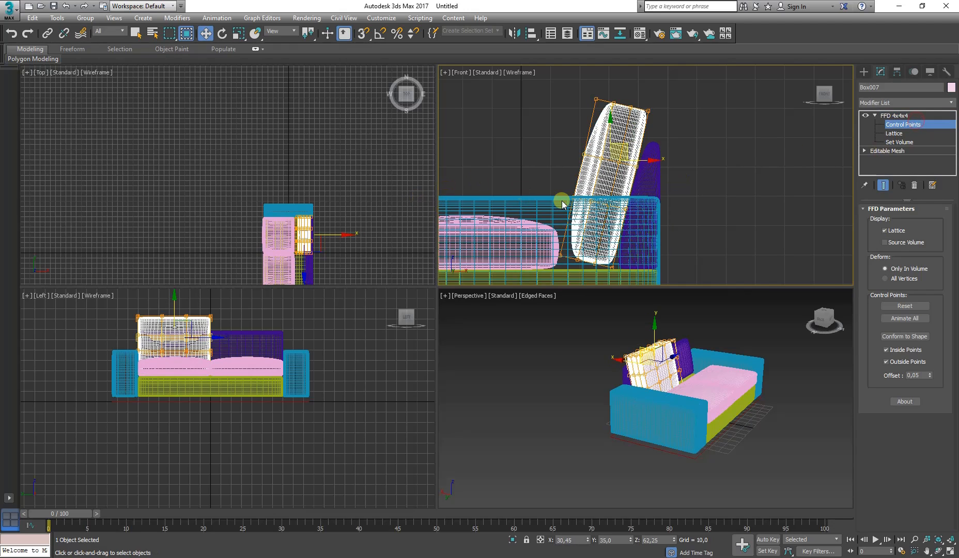
scroll(562, 201, up, 2)
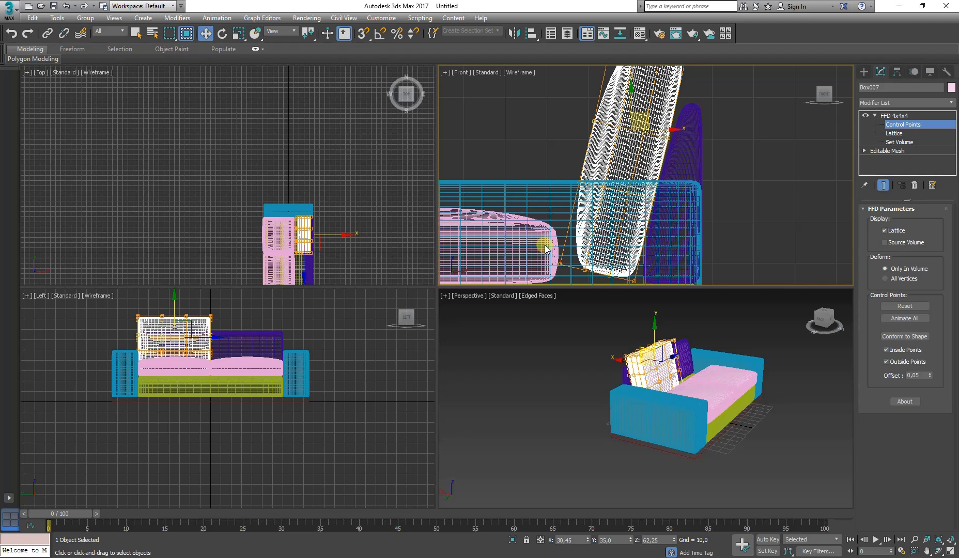
scroll(546, 249, down, 2)
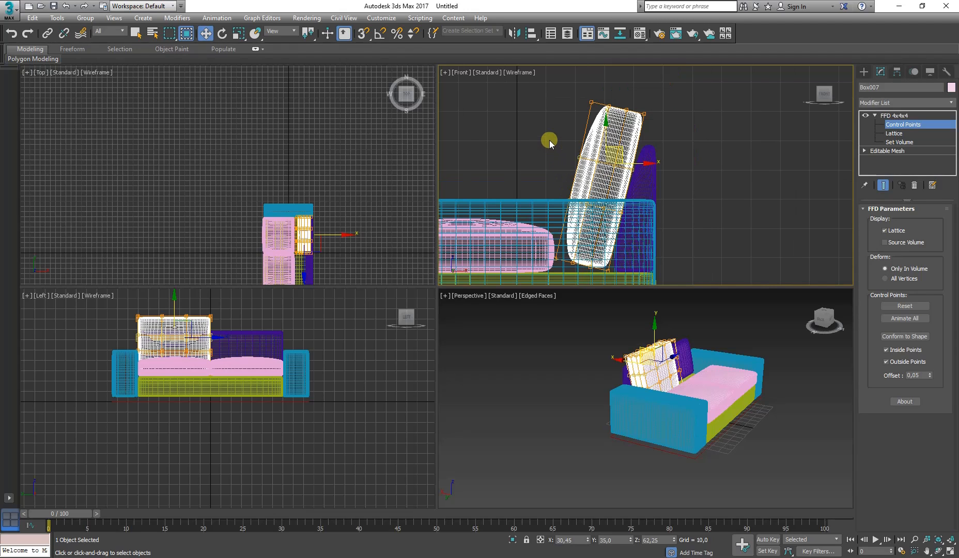
click(593, 175)
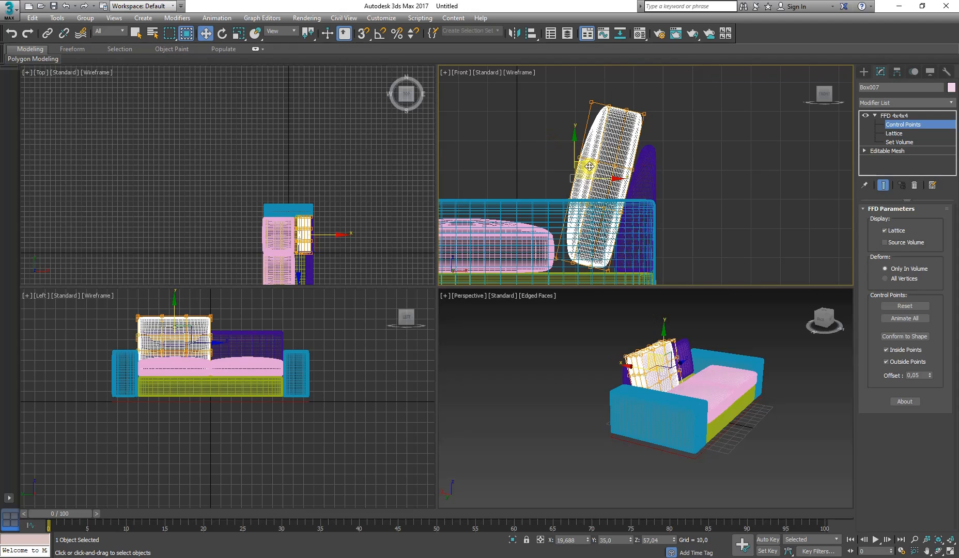
drag(589, 167, 548, 270)
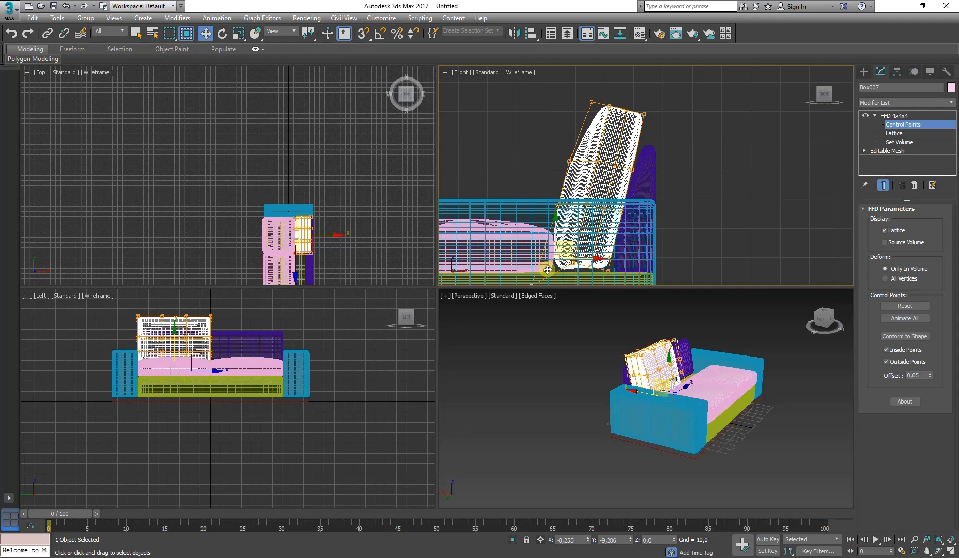
- Lower the inner bottom FFD points and shift the rear bottom corner down and toward the backrest, resting the cushion flat on the base
scroll(548, 270, up, 6)
middle_drag(548, 269, 581, 198)
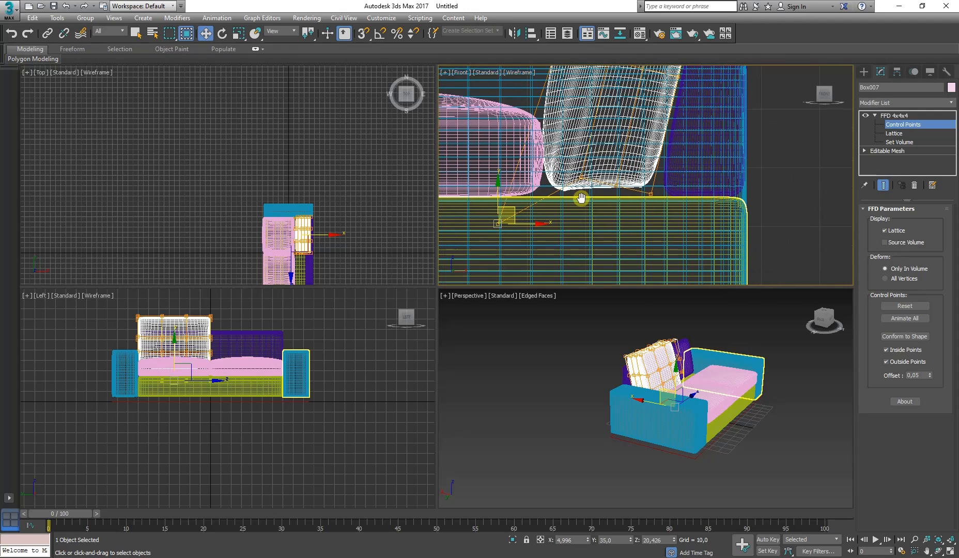
click(582, 143)
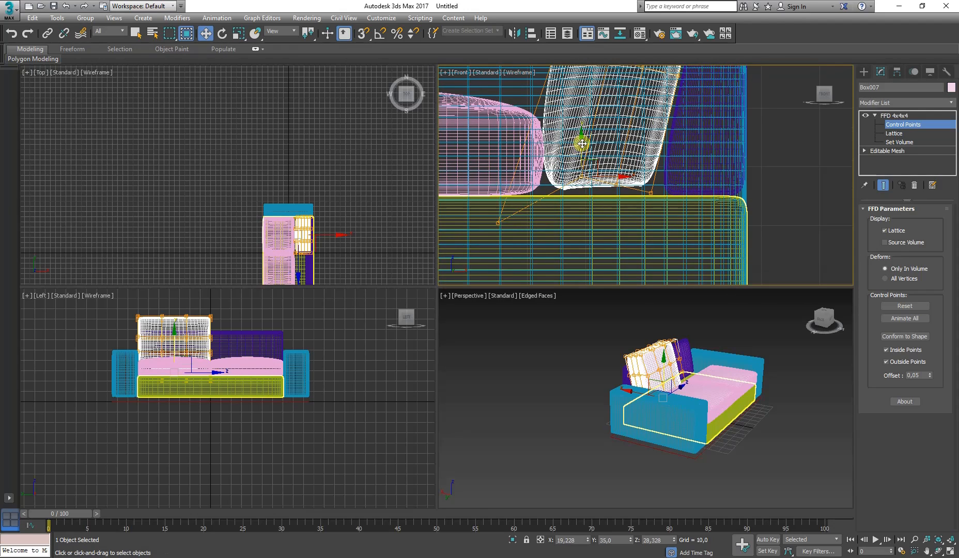
drag(582, 143, 579, 154)
click(608, 200)
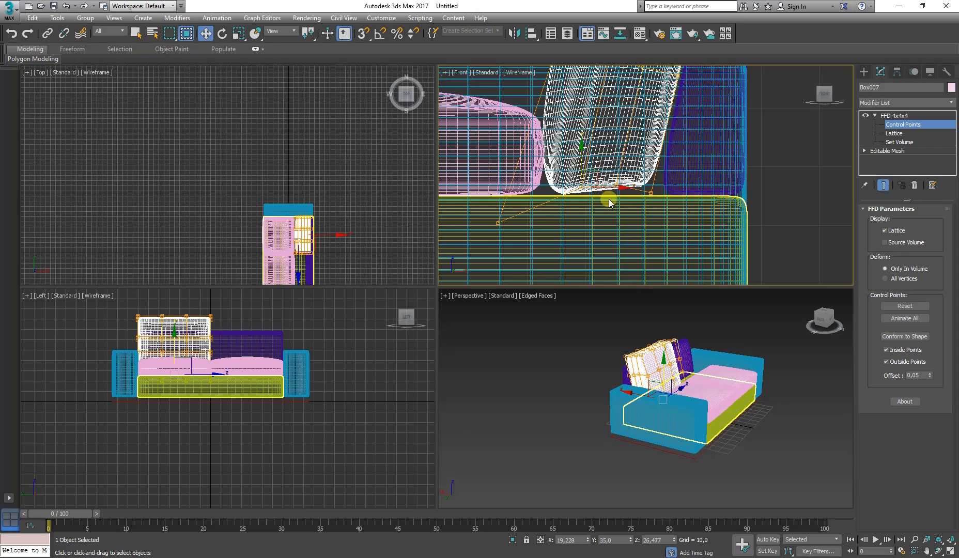
click(612, 157)
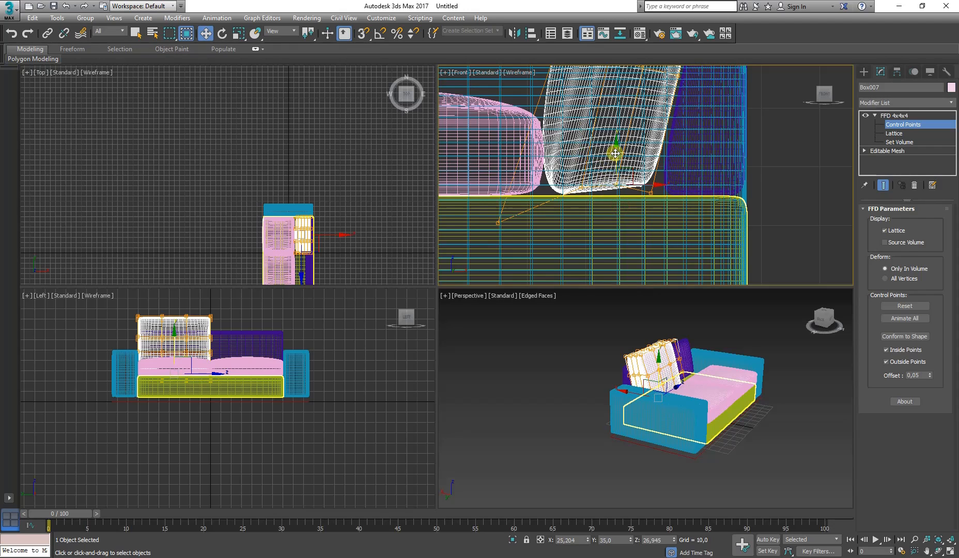
drag(615, 153, 617, 163)
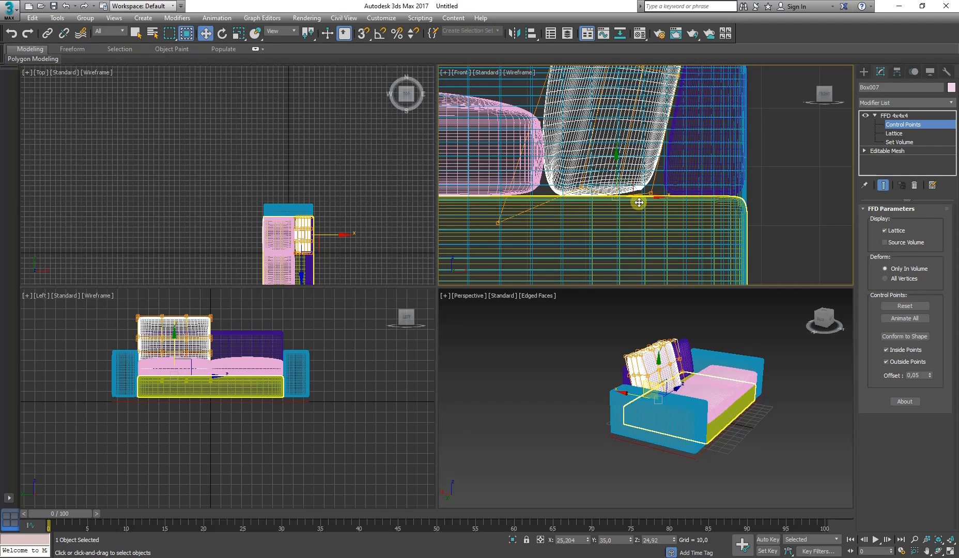
drag(640, 203, 677, 187)
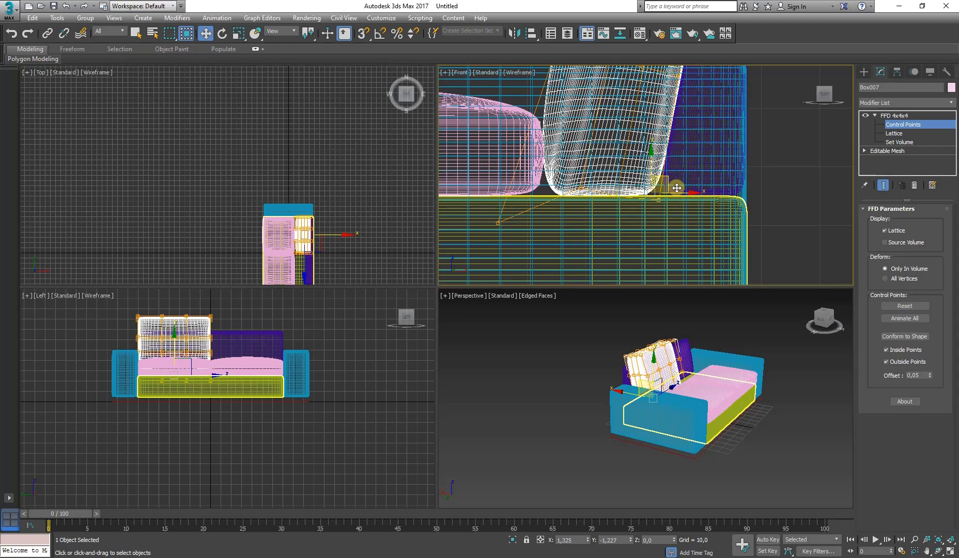
scroll(630, 263, down, 5)
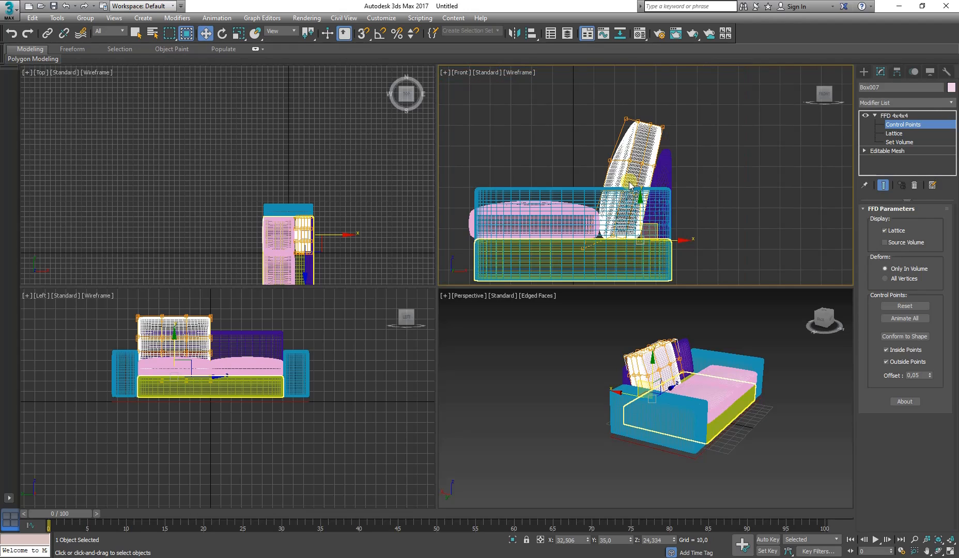
- Push the rear second-row FFD points against the backrest and lower the rear top corner points to round the cushion's back edge
scroll(629, 184, up, 2)
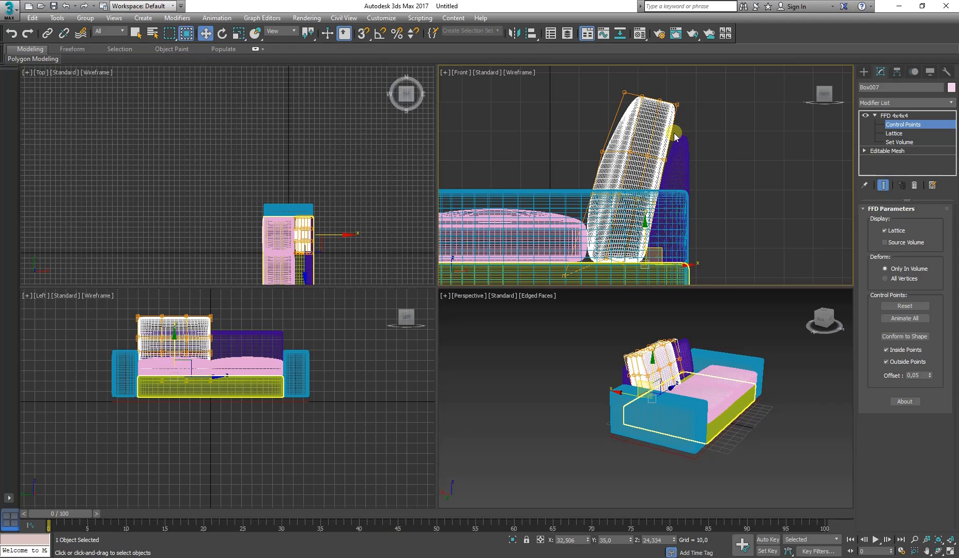
scroll(674, 136, up, 3)
drag(641, 207, 672, 207)
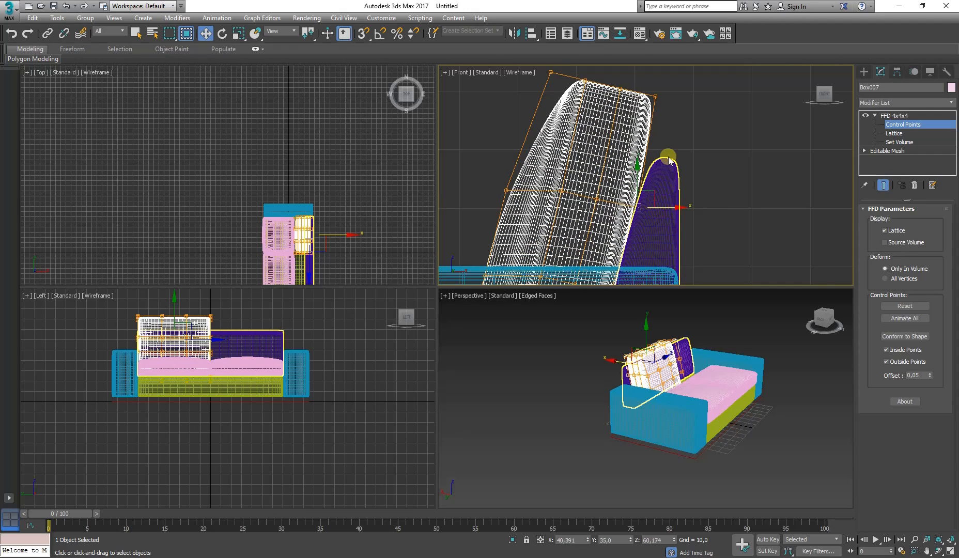
drag(638, 84, 676, 96)
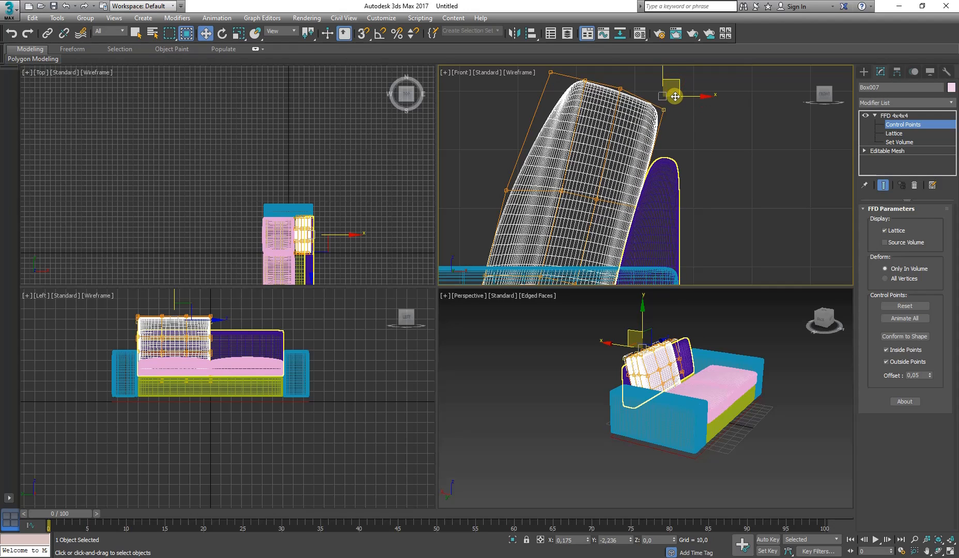
scroll(645, 201, down, 4)
scroll(645, 202, up, 3)
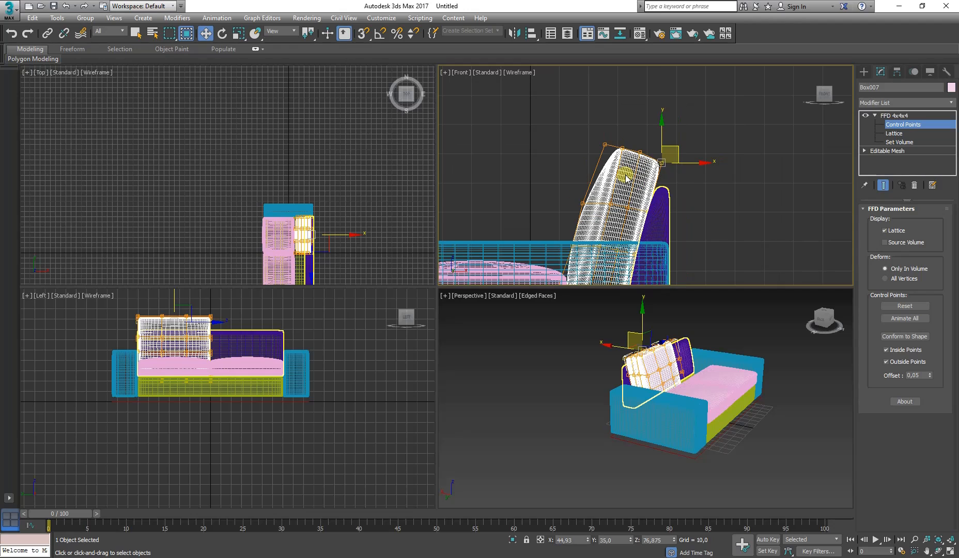
- Leave control point editing and change the back cushion's object color to blue from the 3ds Max palette
click(910, 120)
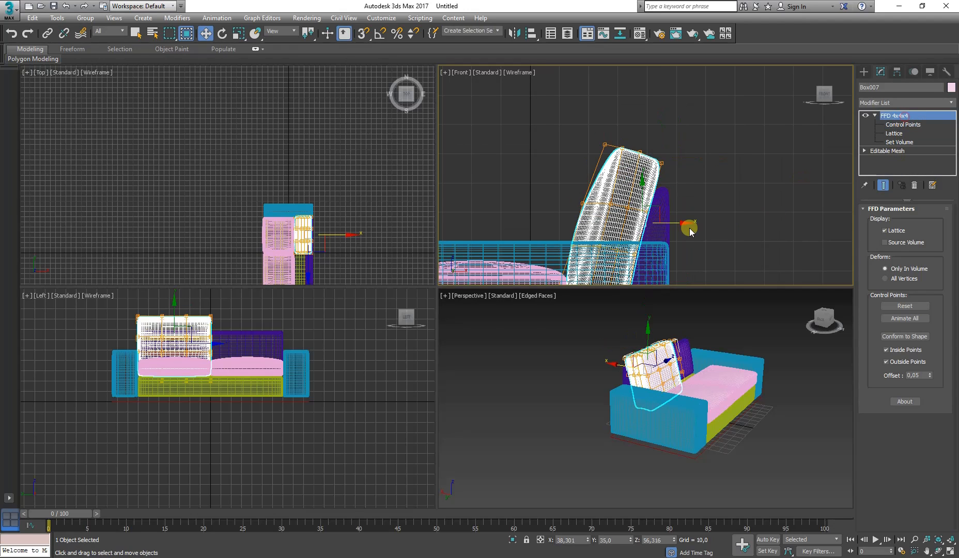
click(690, 228)
scroll(659, 372, up, 5)
click(638, 372)
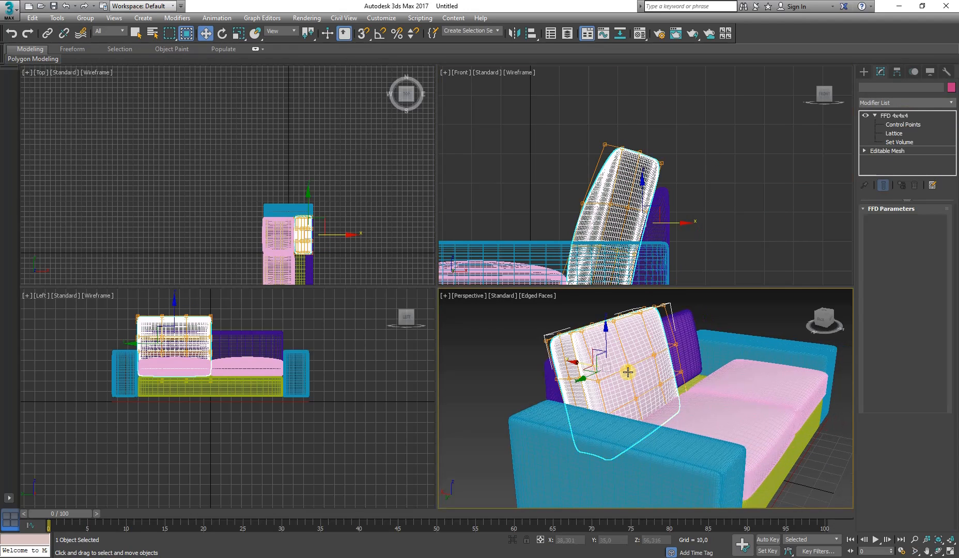
click(951, 89)
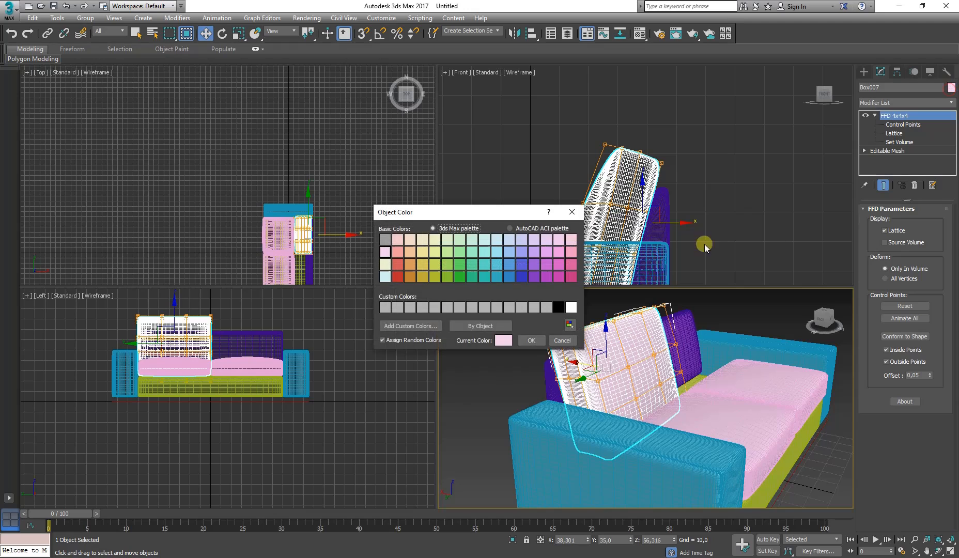
click(520, 264)
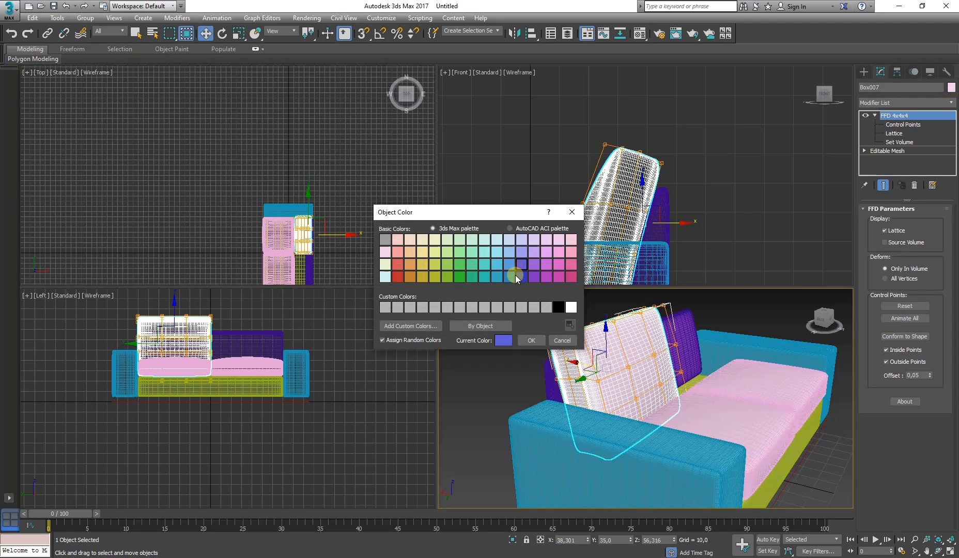
click(519, 335)
click(713, 293)
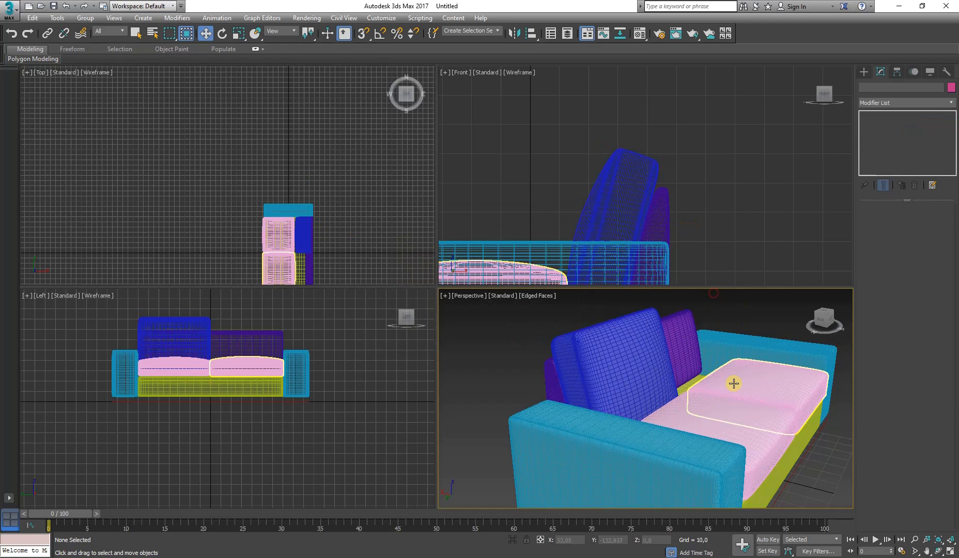
- Collapse the back cushion's entire modifier stack into an editable mesh
click(646, 385)
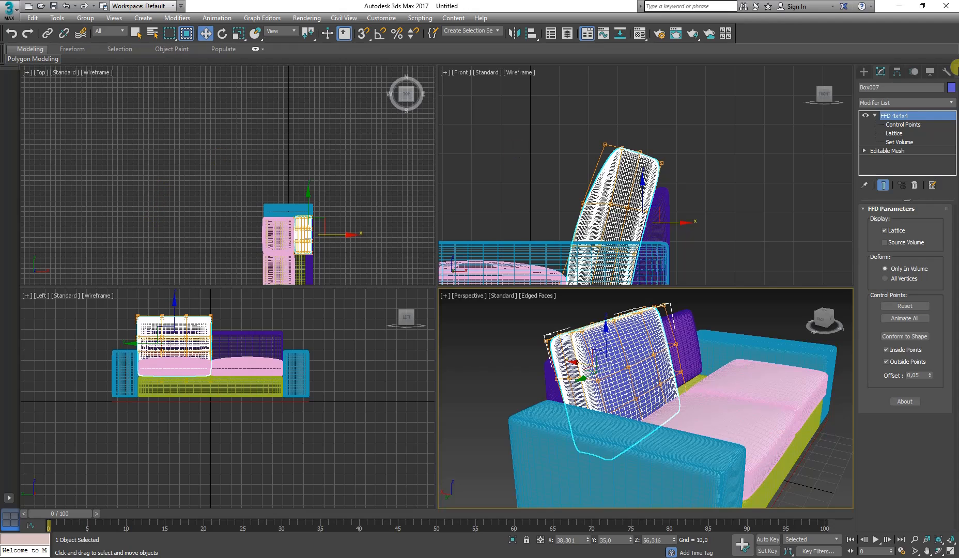
right_click(905, 118)
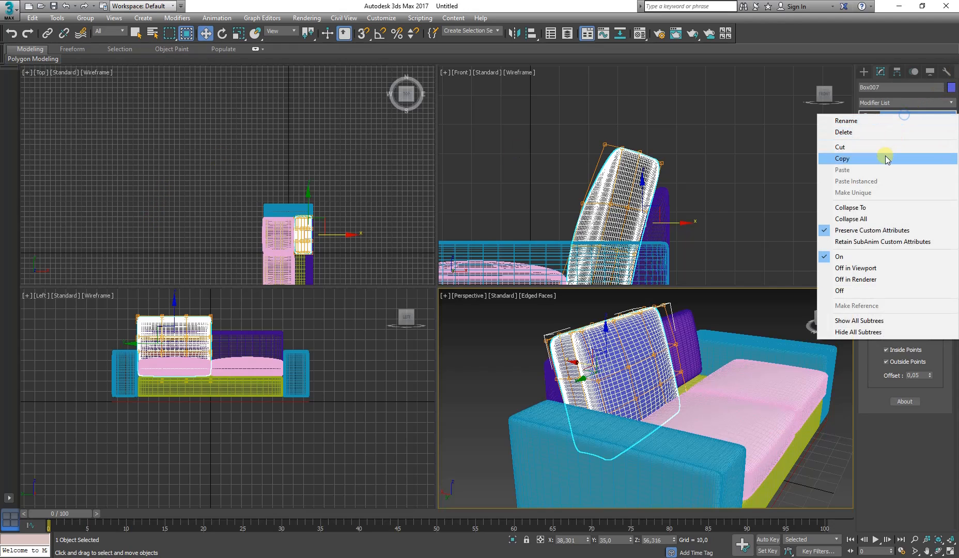
click(857, 215)
click(519, 311)
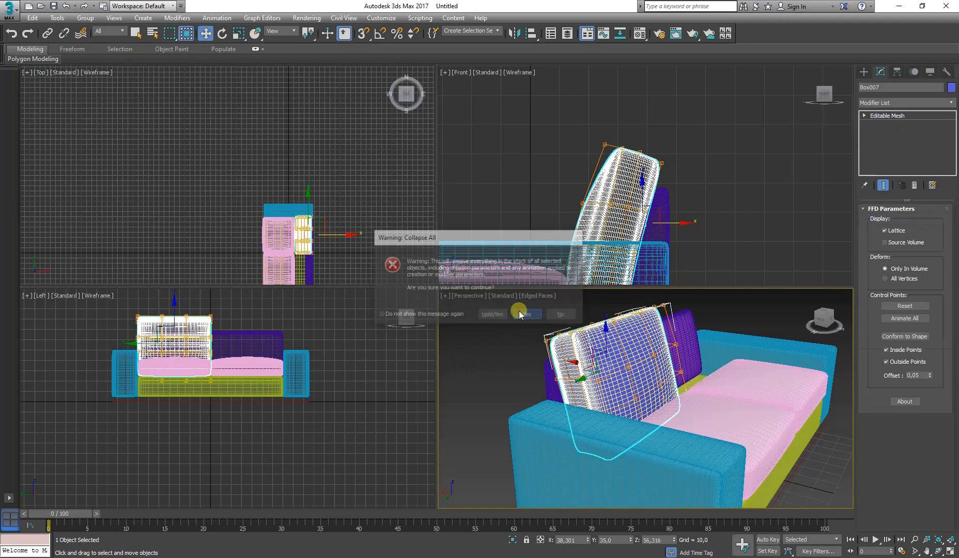
- Mirror the back cushion across the Y axis as an instance and place the mirrored cushion at Y -35
click(516, 34)
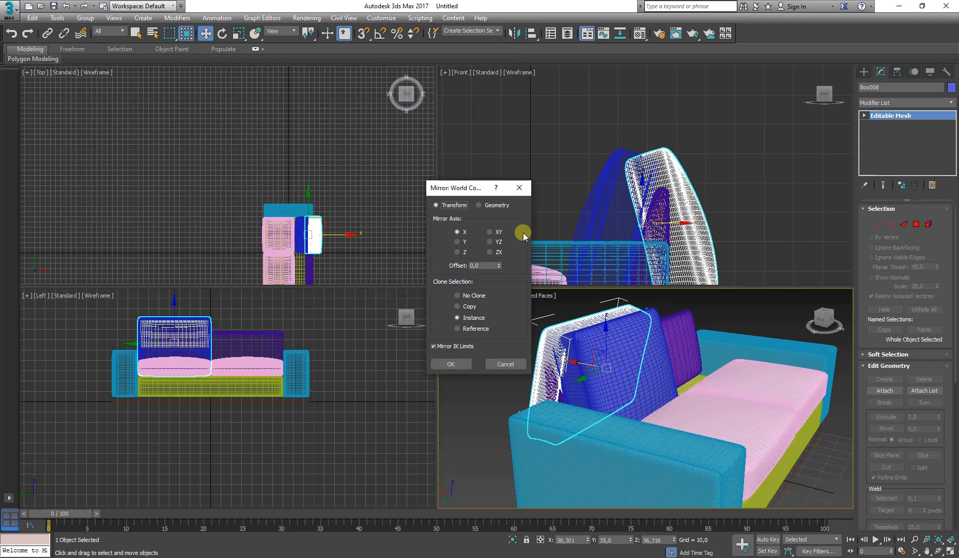
click(459, 241)
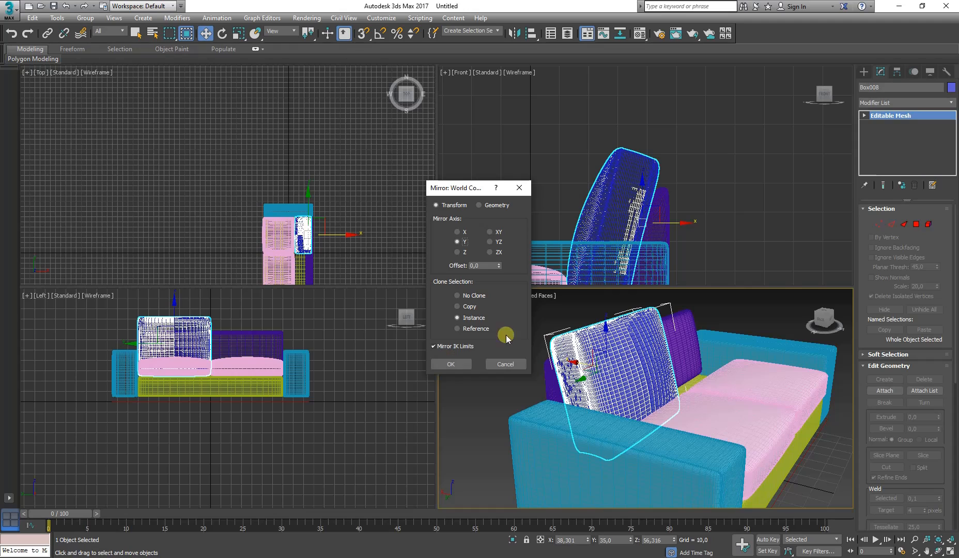
click(453, 364)
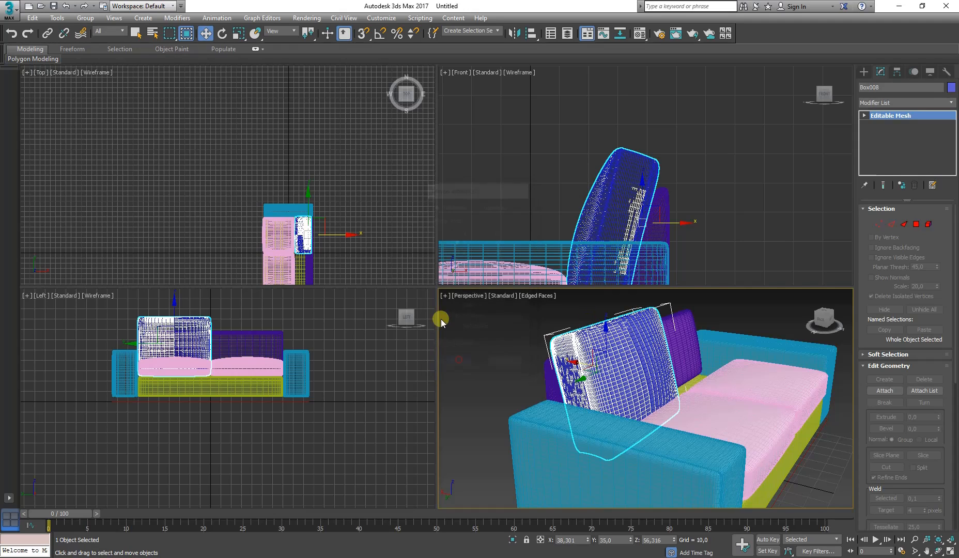
middle_drag(336, 217, 351, 128)
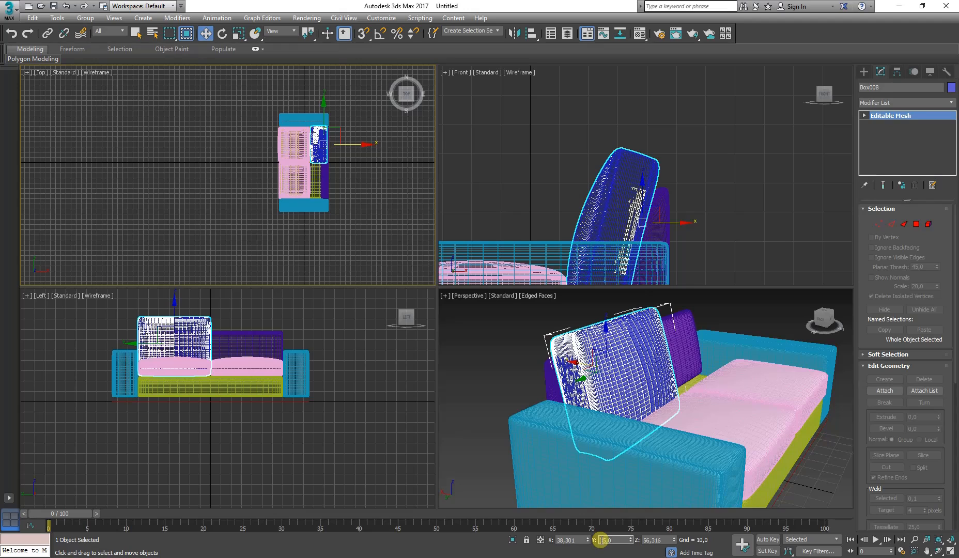
click(618, 540)
key(Return)
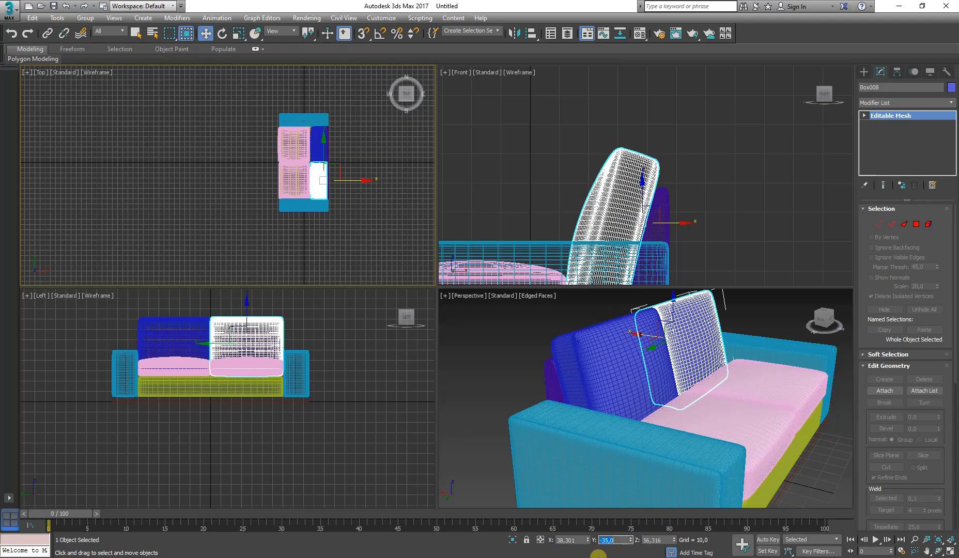
click(528, 367)
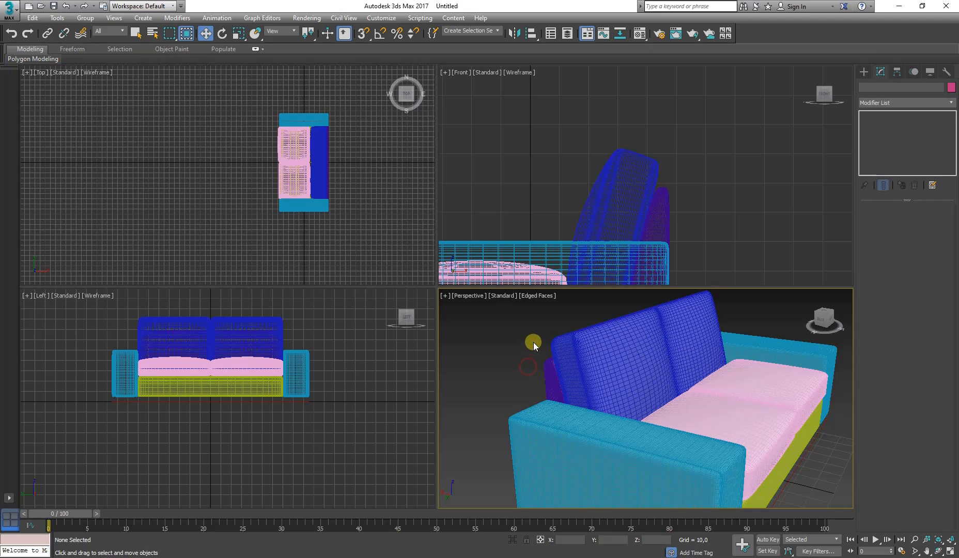
scroll(595, 369, up, 5)
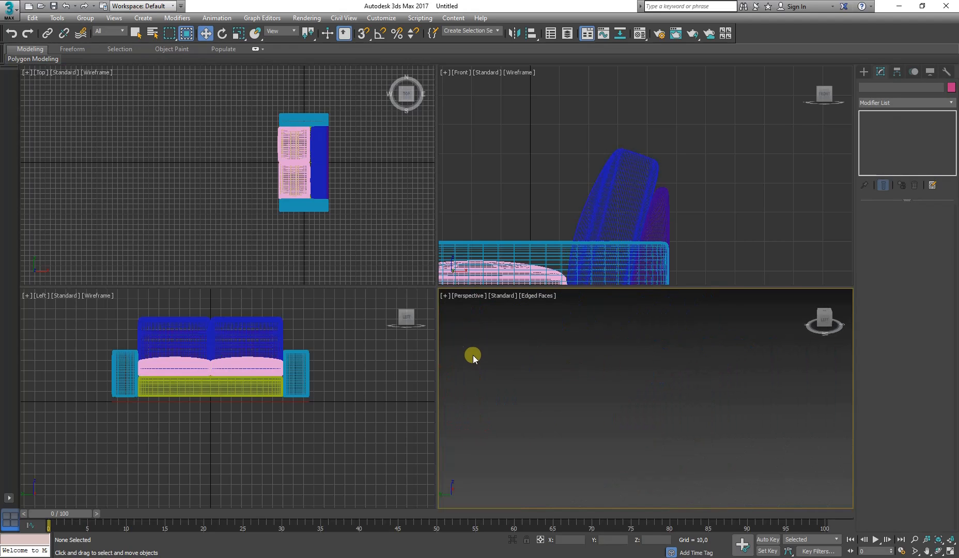
scroll(702, 388, down, 6)
scroll(664, 435, up, 2)
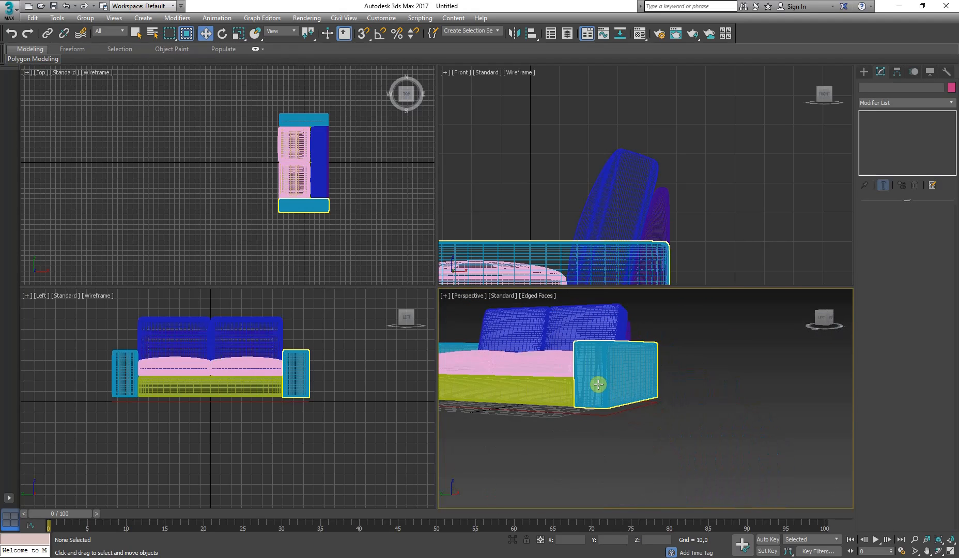
- Check the IKEA KIVIK photo and draw a foot box about 6.2 × 6.2 × 4 under the armrest's front end
scroll(658, 398, down, 3)
scroll(313, 194, up, 4)
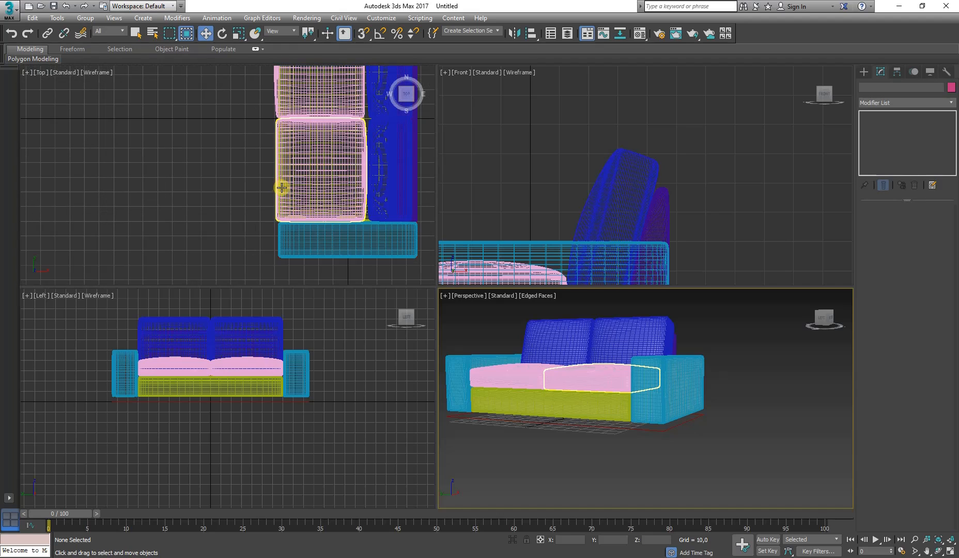
scroll(309, 231, up, 3)
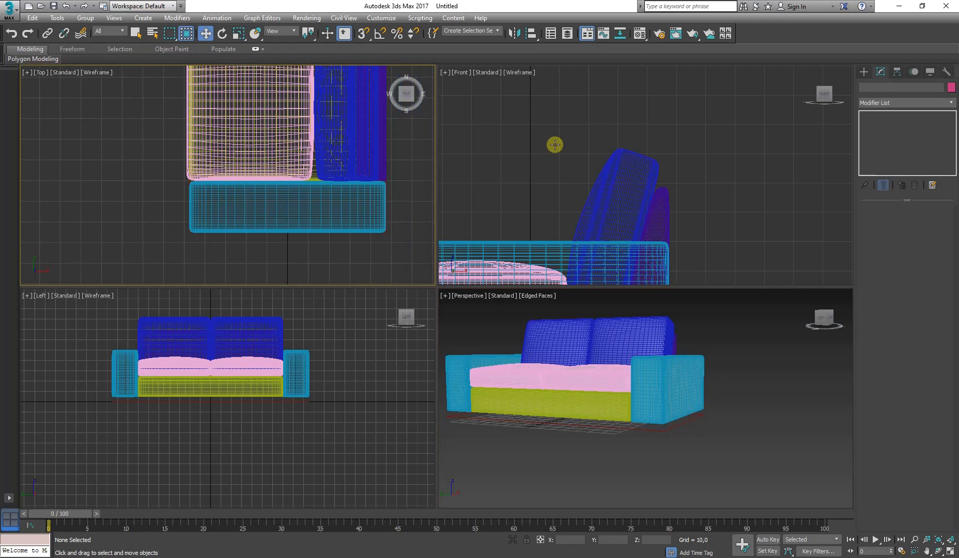
click(864, 72)
click(885, 132)
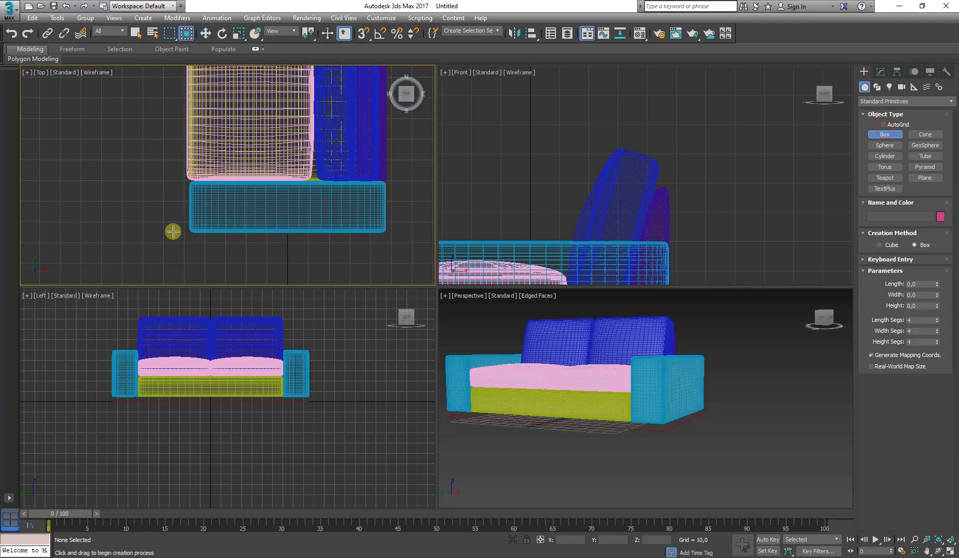
scroll(175, 208, up, 3)
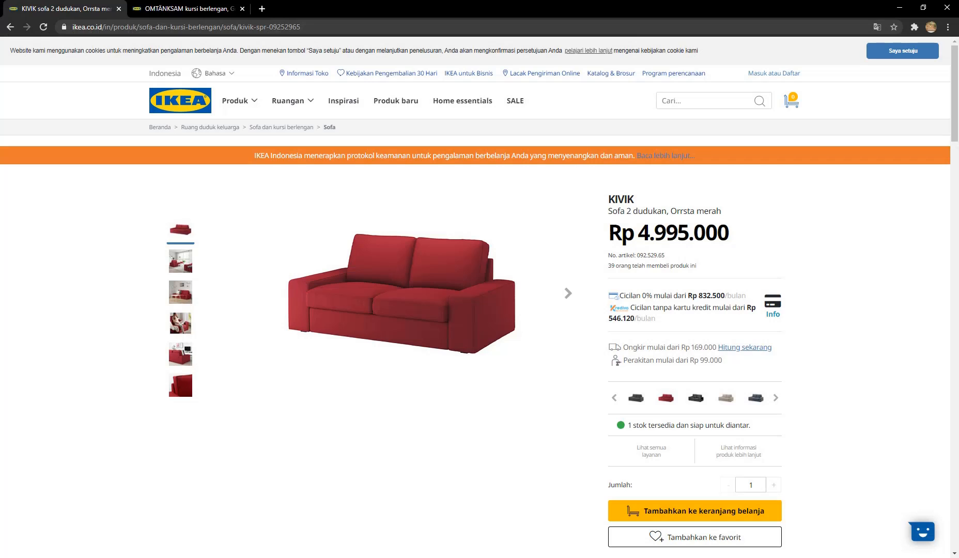
click(343, 289)
click(508, 362)
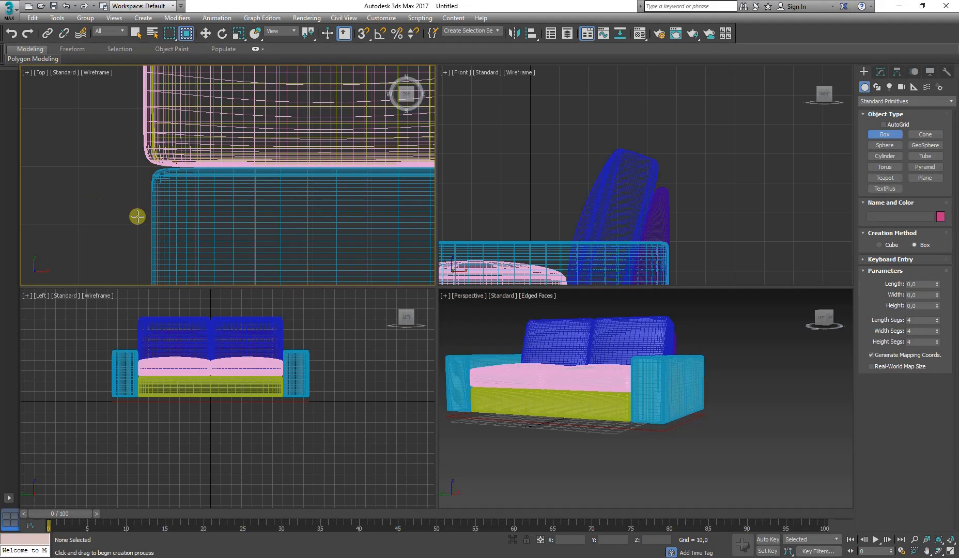
scroll(190, 190, down, 2)
scroll(190, 190, up, 3)
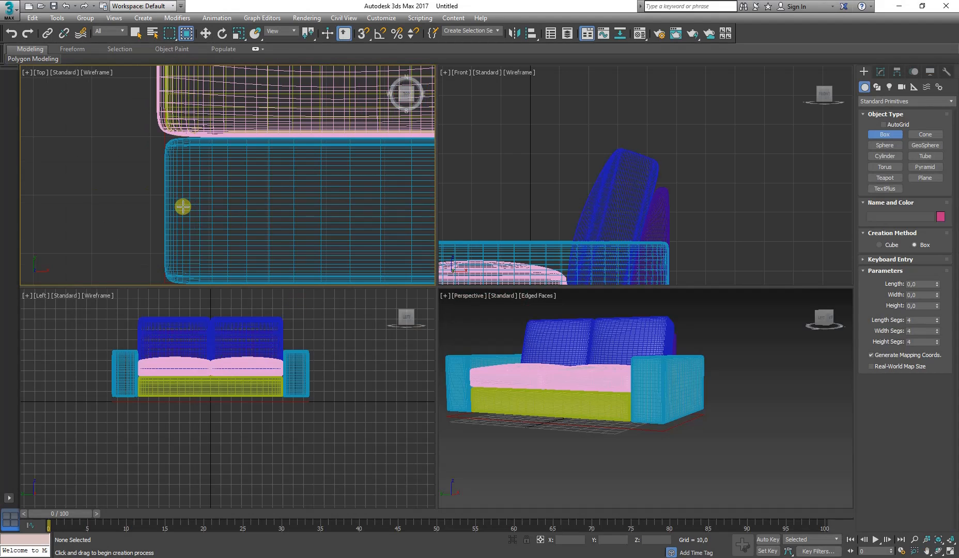
drag(191, 187, 227, 224)
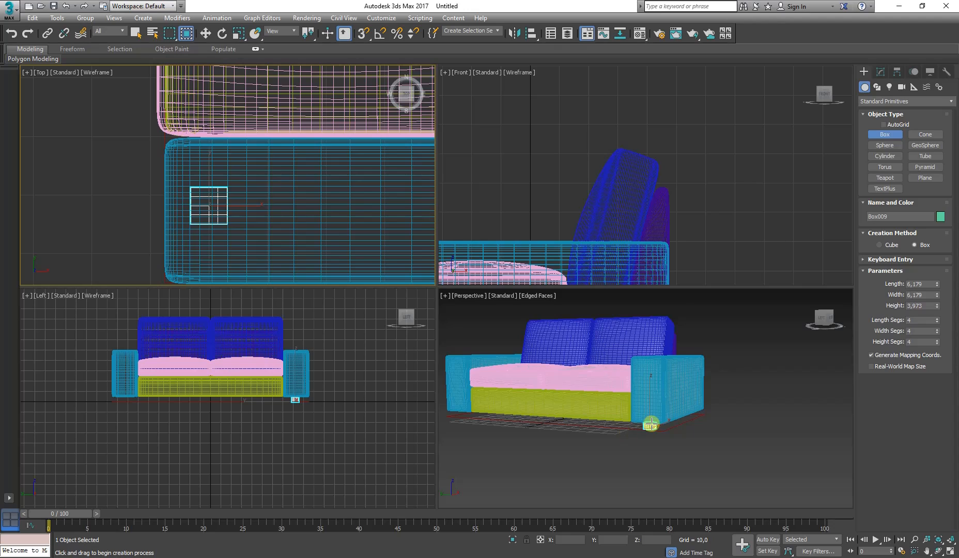
- Set the height of the foot box under the armrest to 5
scroll(651, 424, up, 3)
scroll(310, 398, up, 10)
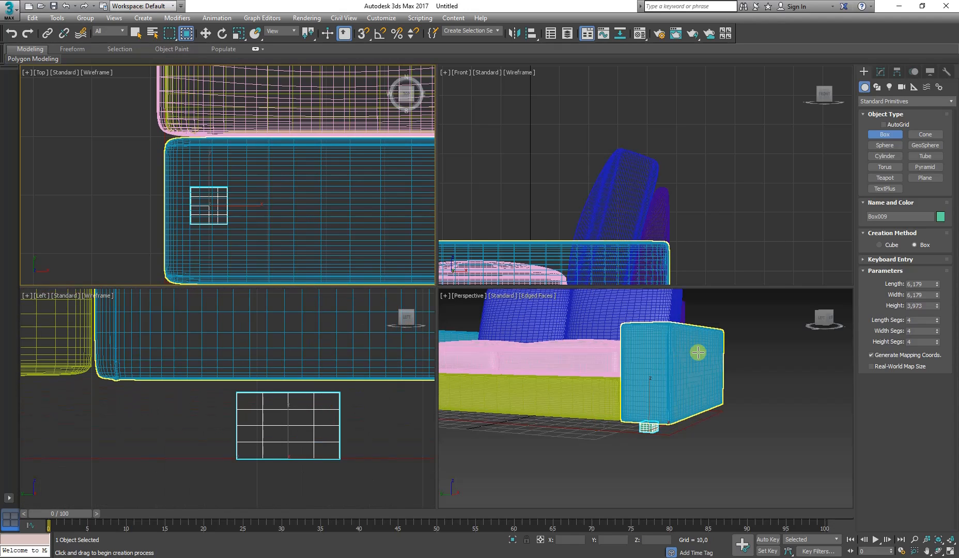
click(923, 306)
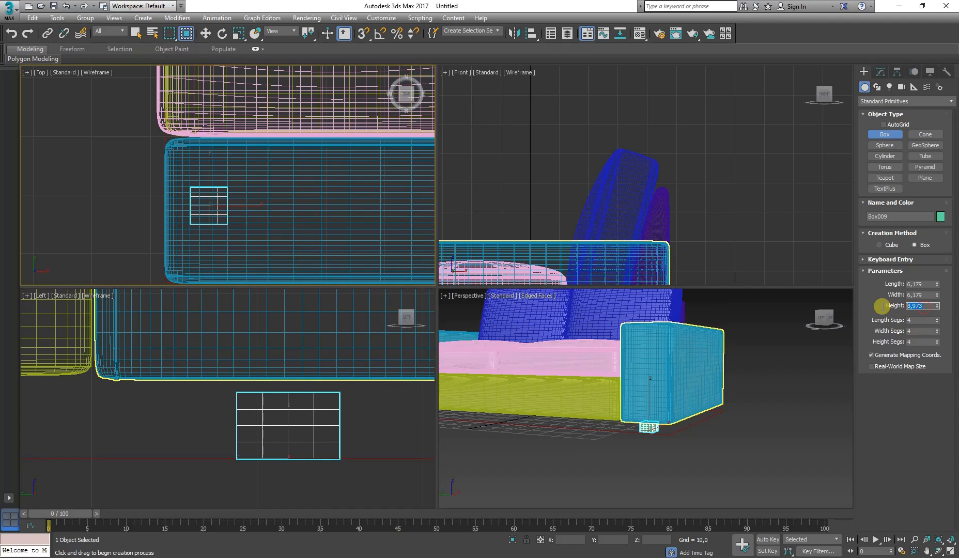
text(5)
key(Return)
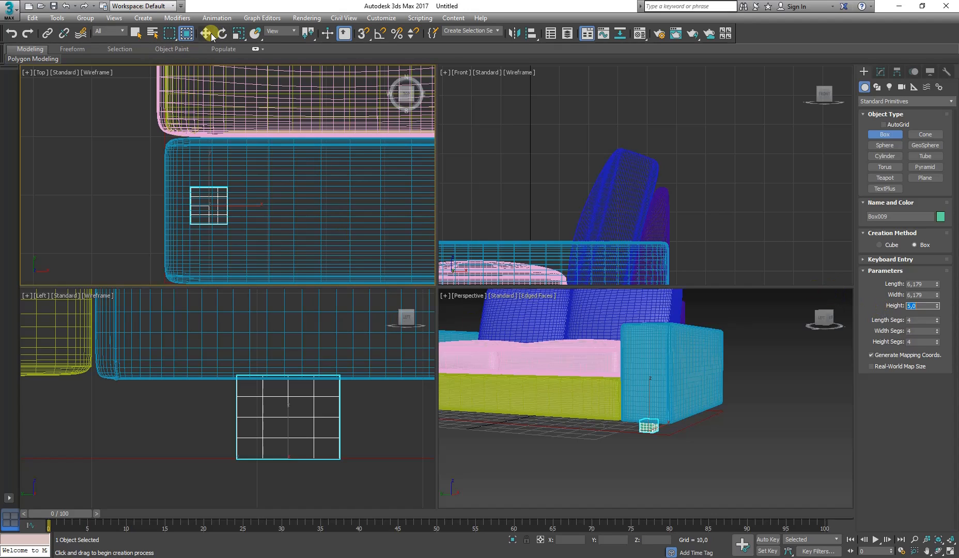
- Convert the foot box to an Editable Poly
key(w)
click(881, 71)
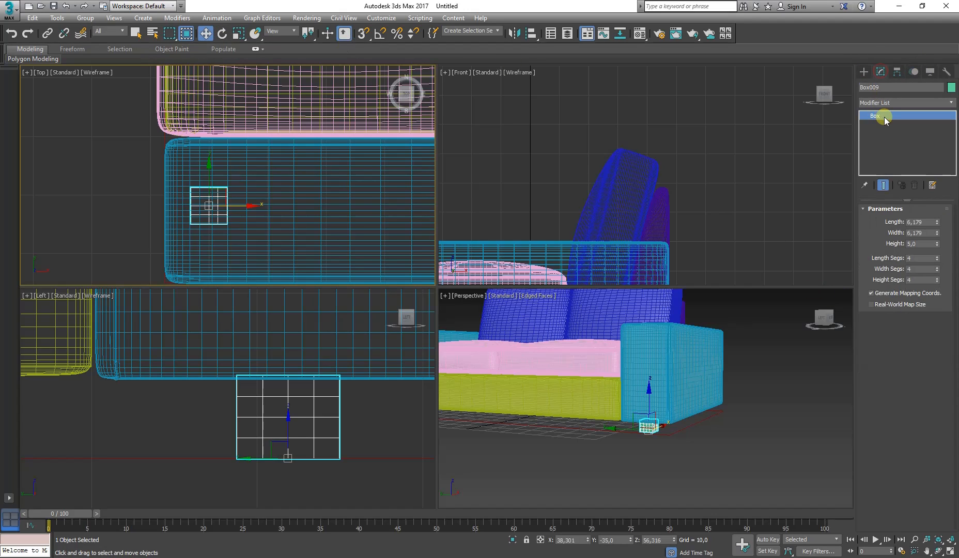
right_click(885, 117)
click(878, 74)
right_click(878, 113)
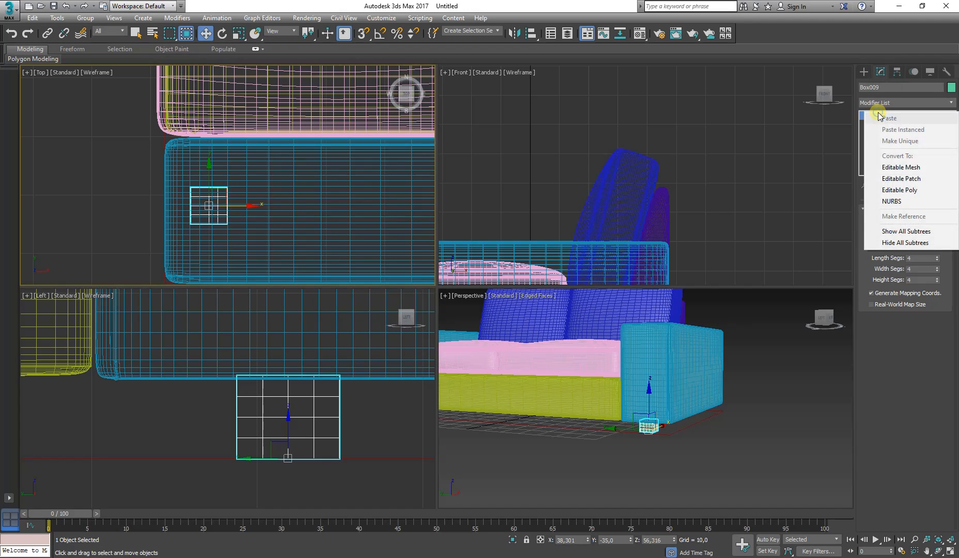
click(897, 190)
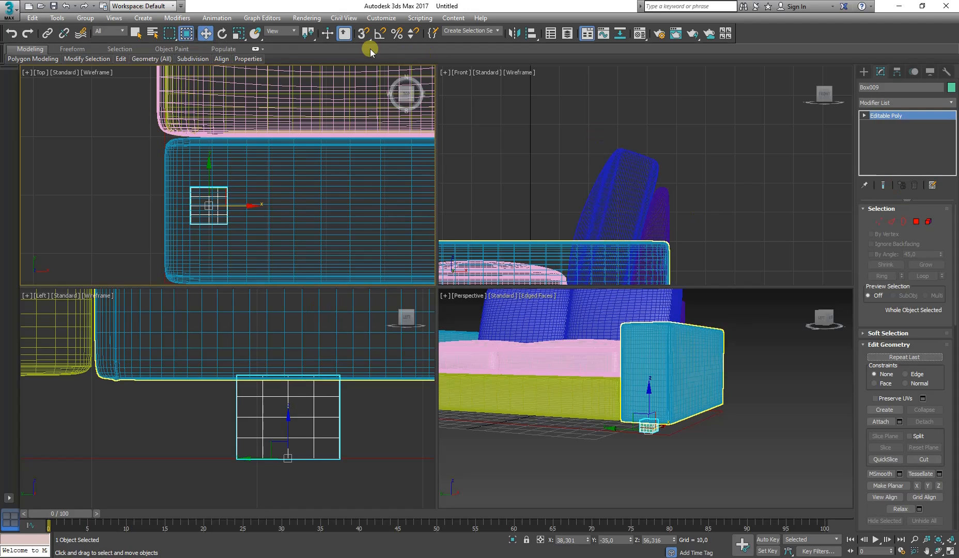
- Scale the foot vertically to about 95% so its top meets the underside of the armrest
click(237, 33)
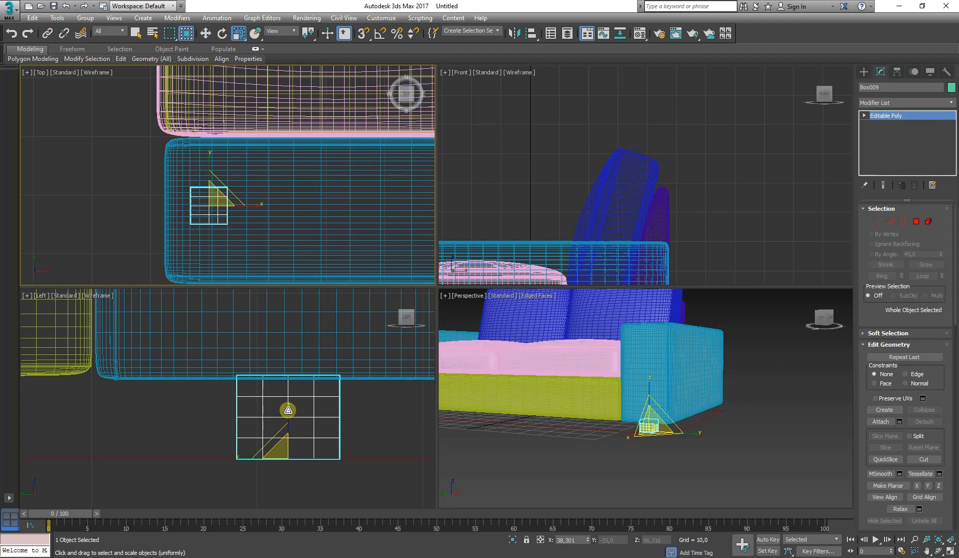
click(288, 410)
key(r)
drag(288, 408, 288, 410)
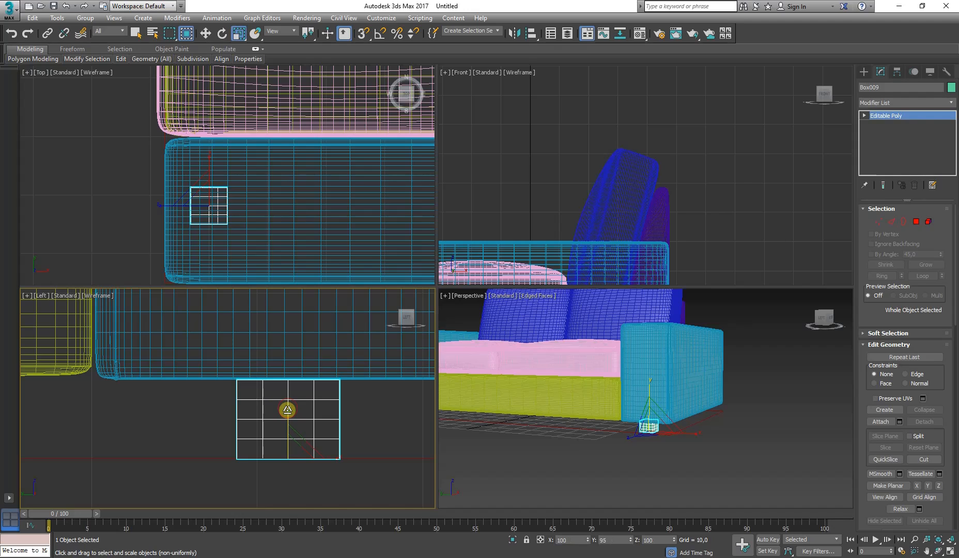
key(w)
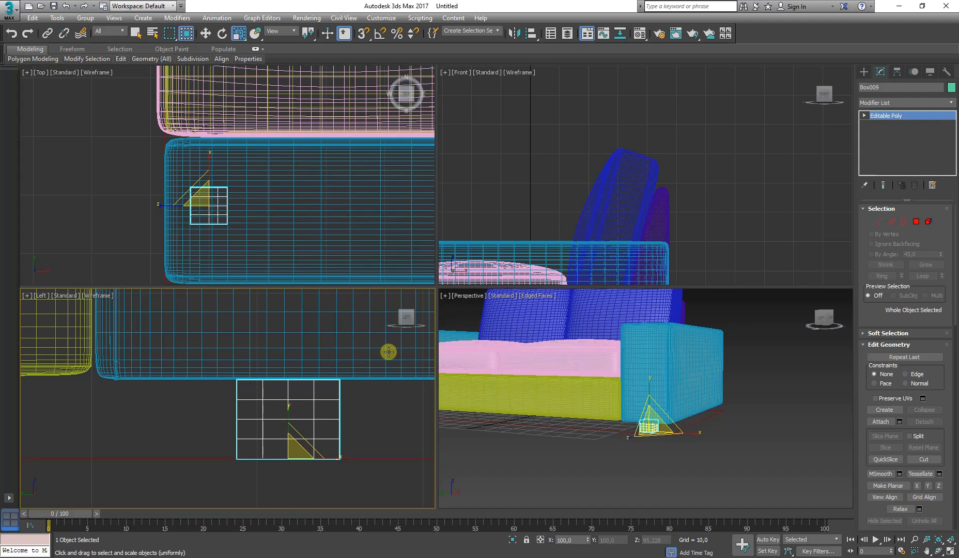
- Move the foot sideways under the middle of the armrest, to about Y -83.5, and open its X position for editing
click(205, 33)
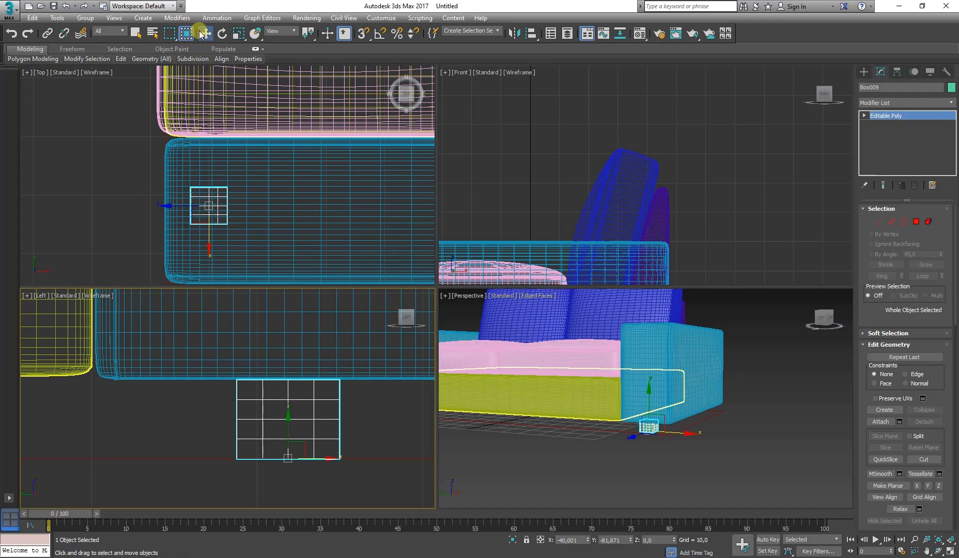
scroll(328, 419, down, 5)
scroll(329, 418, down, 4)
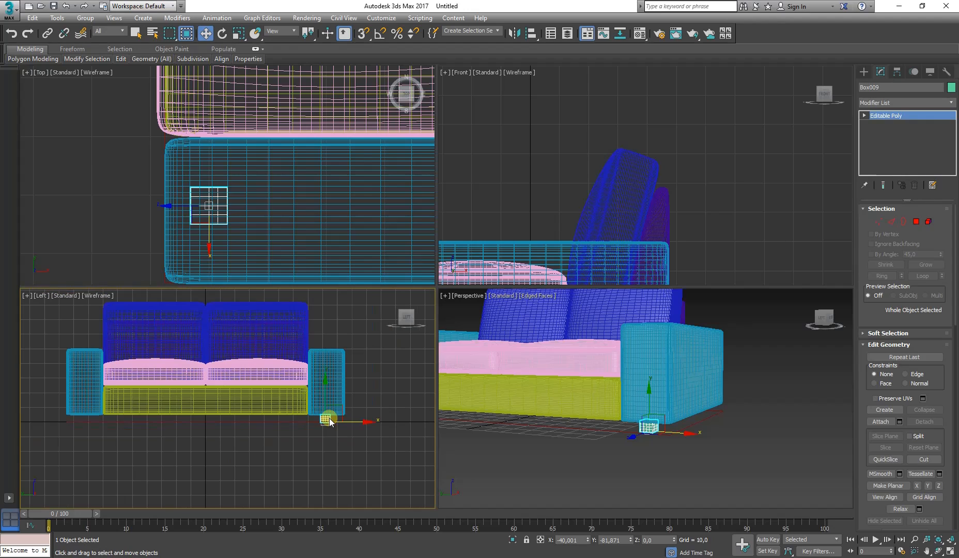
click(242, 415)
scroll(246, 415, up, 2)
middle_drag(250, 415, 269, 414)
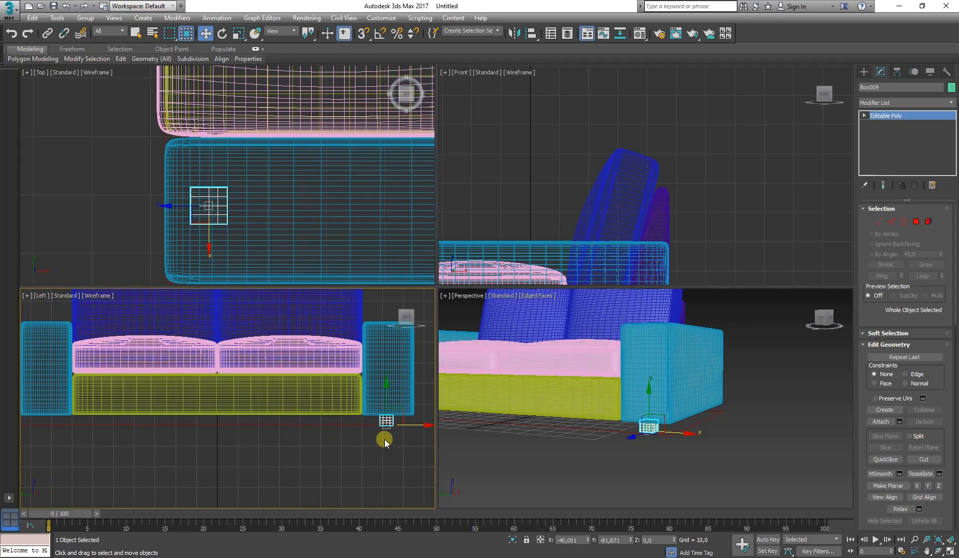
drag(413, 422, 415, 424)
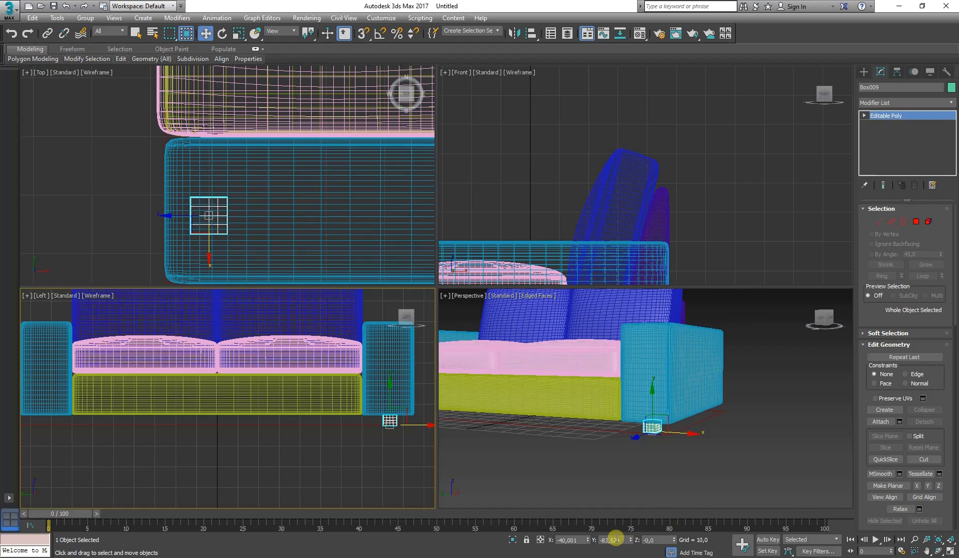
middle_drag(370, 447, 263, 426)
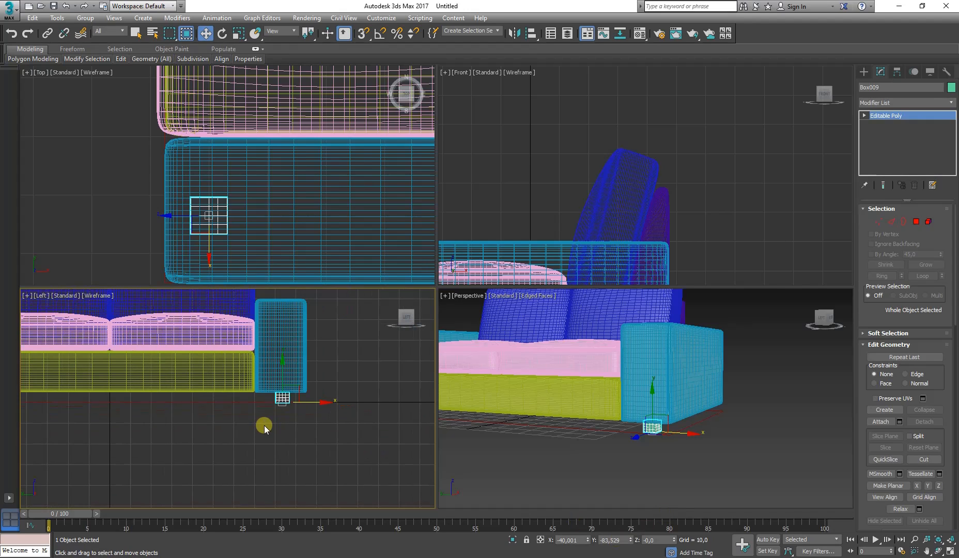
double_click(560, 540)
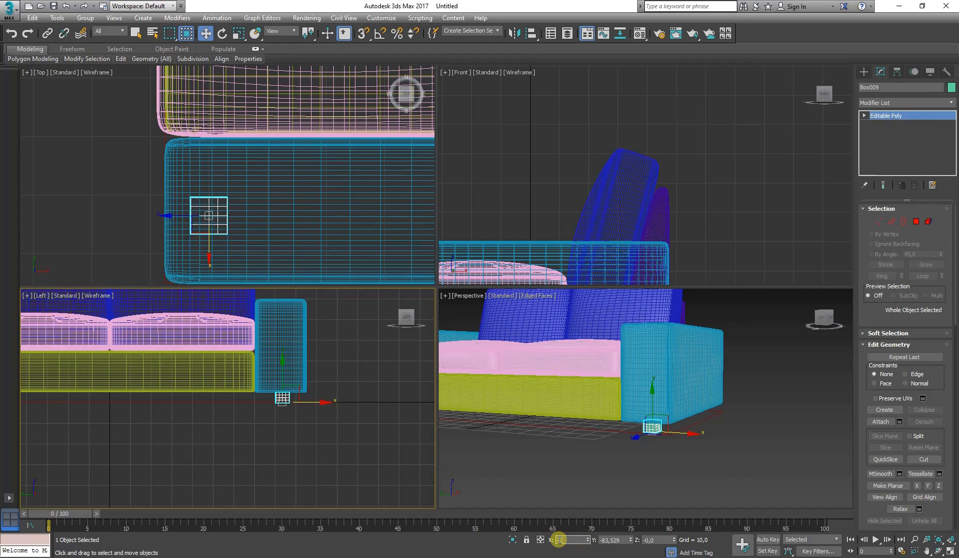